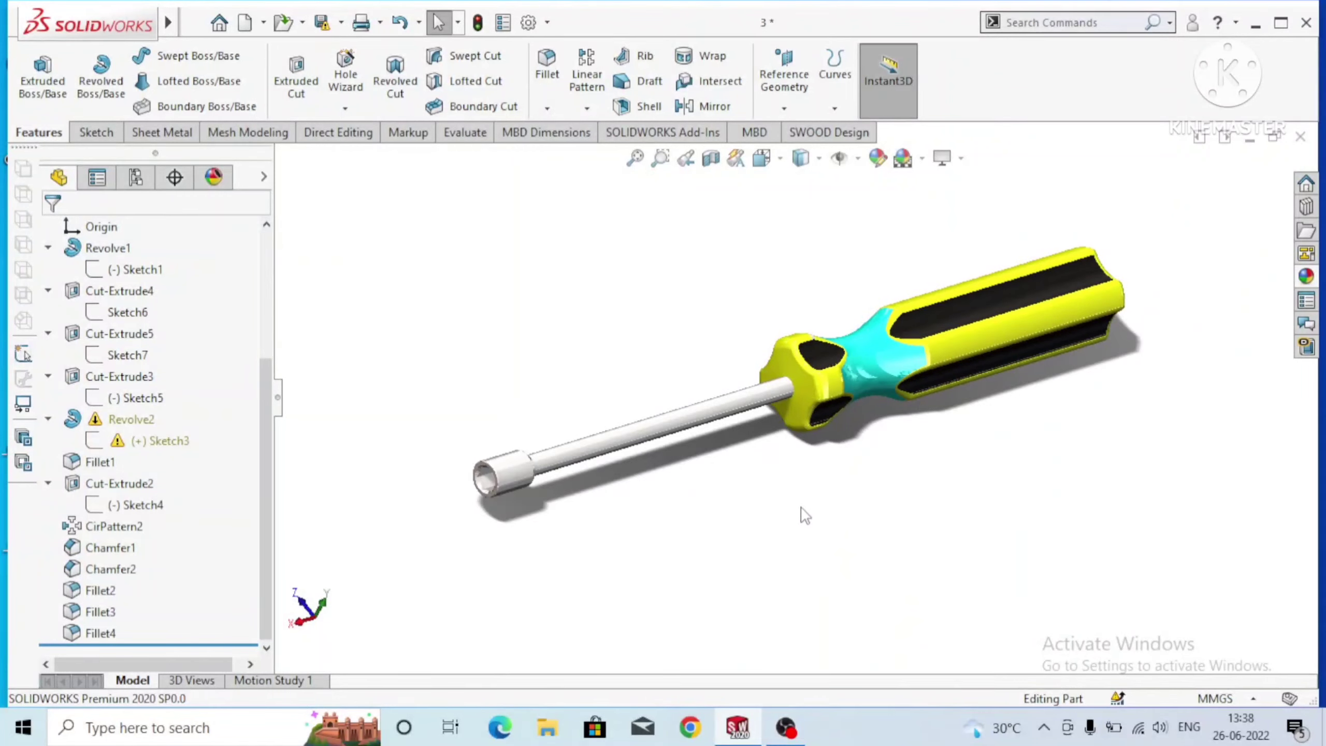
Fit the screwdriver in view and turn off Shadows In Shaded Mode in View Settings.
mouse_move(685, 475)
middle_mouse_down()
mouse_move(665, 349)
mouse_move(879, 340)
mouse_move(893, 400)
mouse_move(805, 465)
mouse_move(689, 447)
mouse_move(709, 490)
middle_mouse_up()
scroll(548, 502, "down", 3)
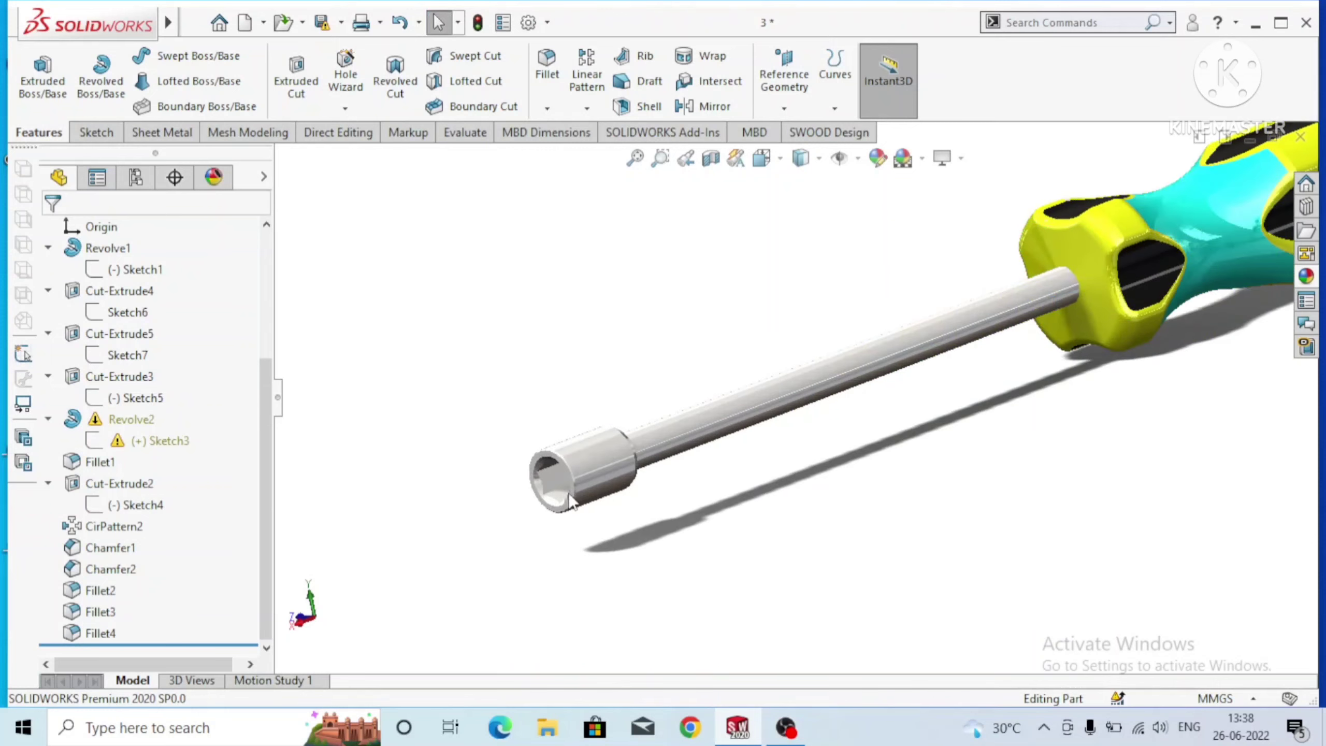
scroll(574, 491, "down", 3)
scroll(661, 445, "down", 2)
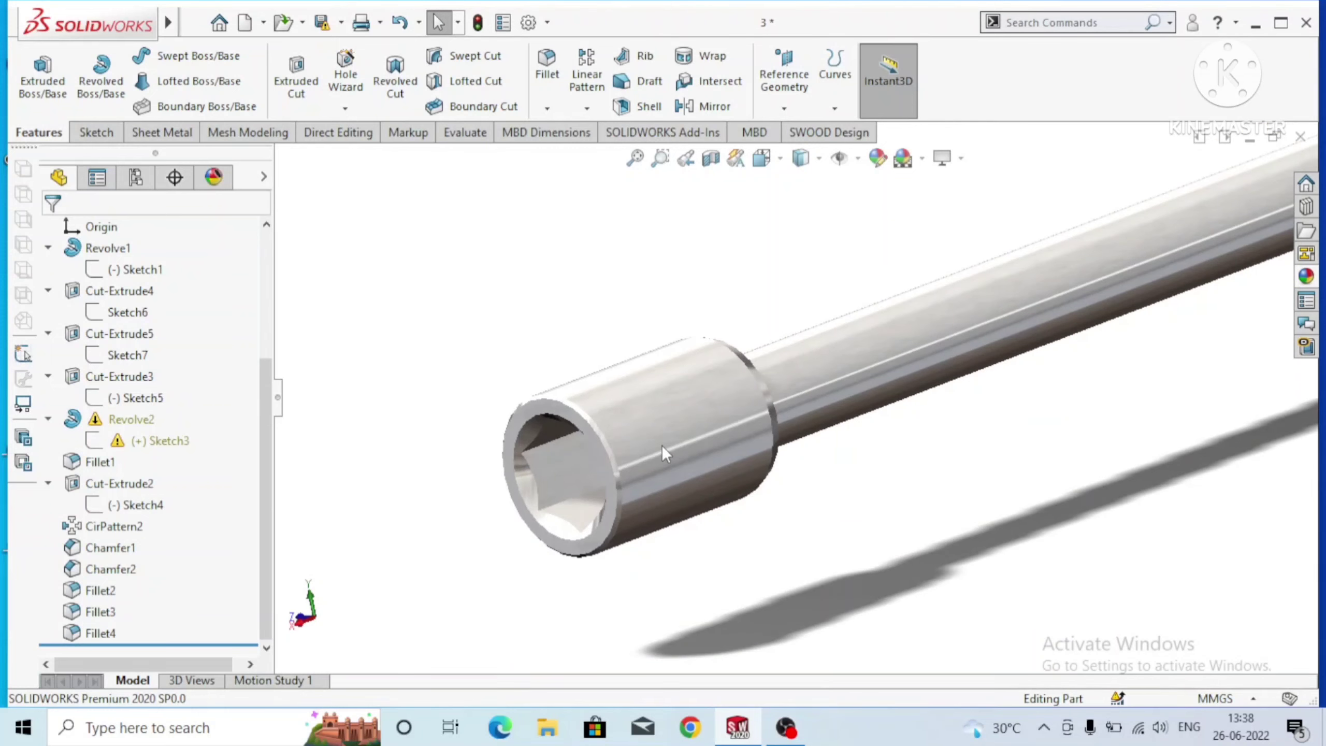
scroll(663, 446, "up", 2)
scroll(666, 450, "up", 3)
scroll(956, 280, "up", 1)
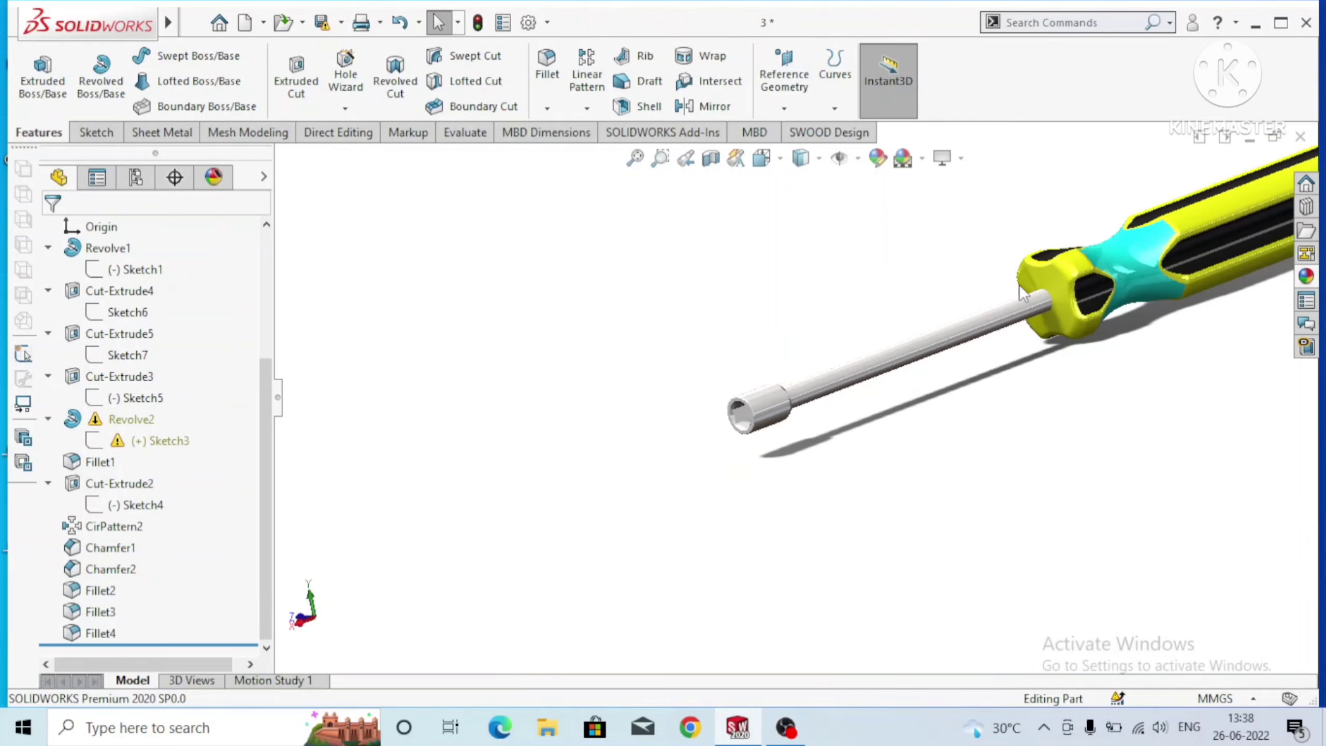
key("f")
left_click(950, 155)
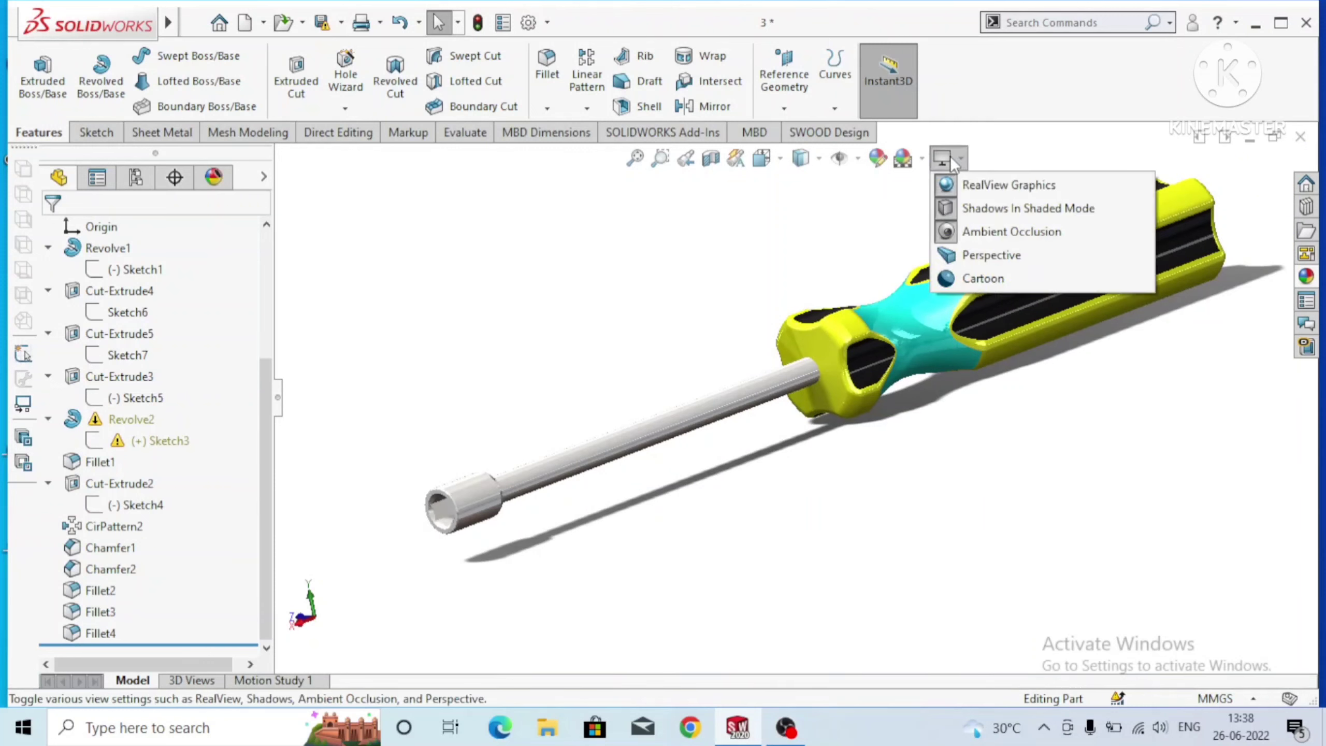
left_click(946, 208)
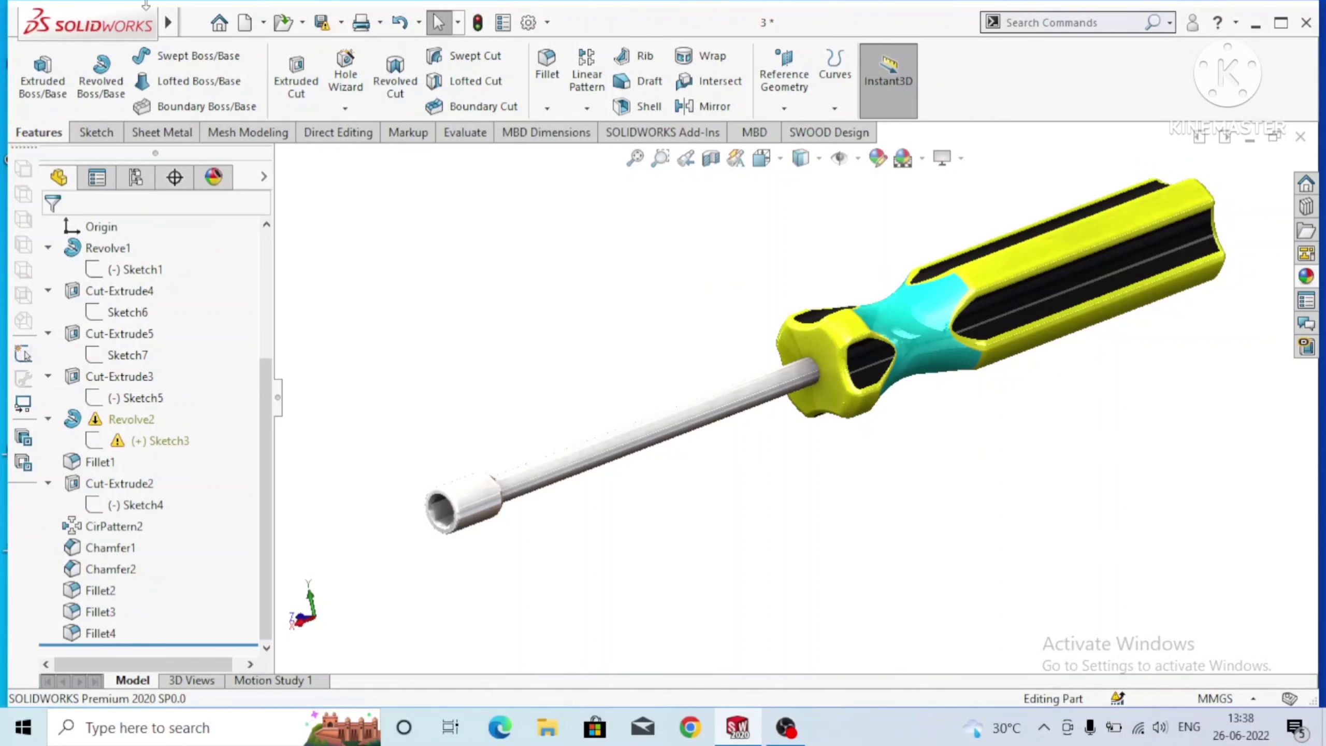
Create a new Part document and apply the Plain White background scene.
mouse_move(88, 21)
left_click(194, 22)
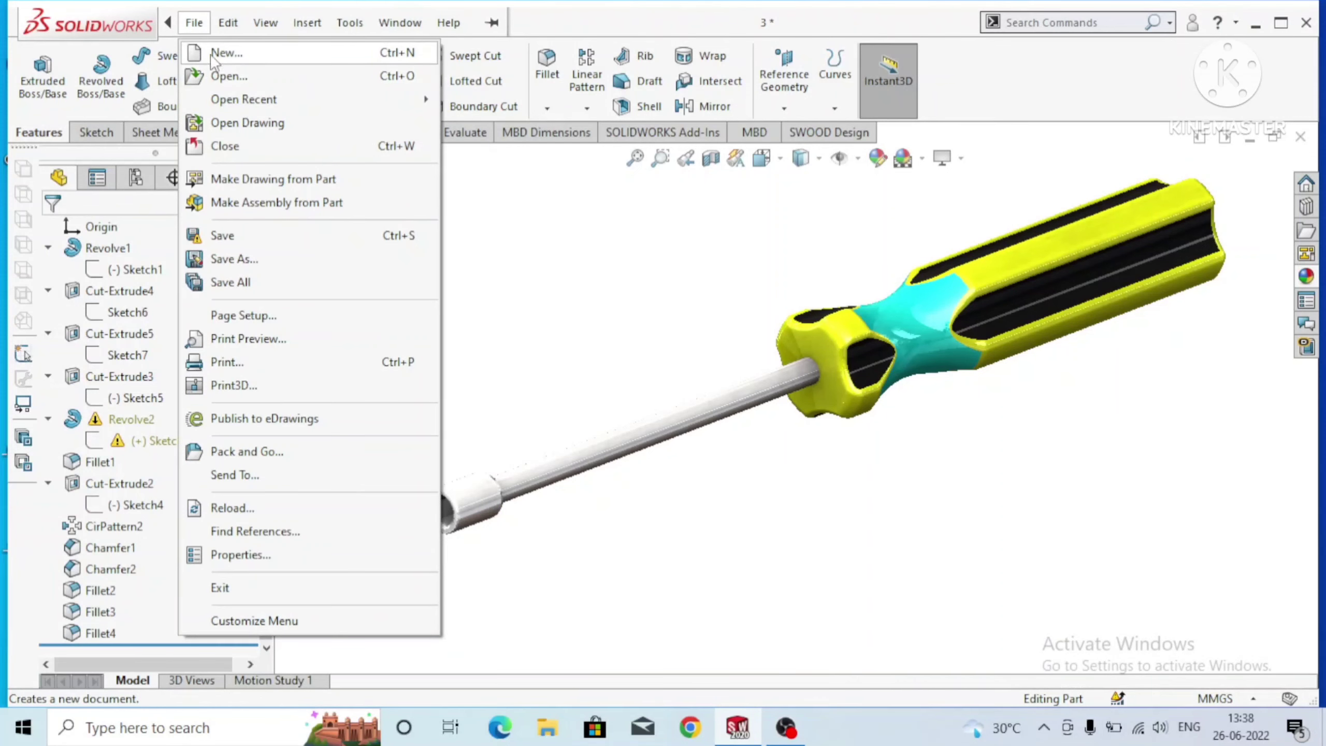
left_click(219, 53)
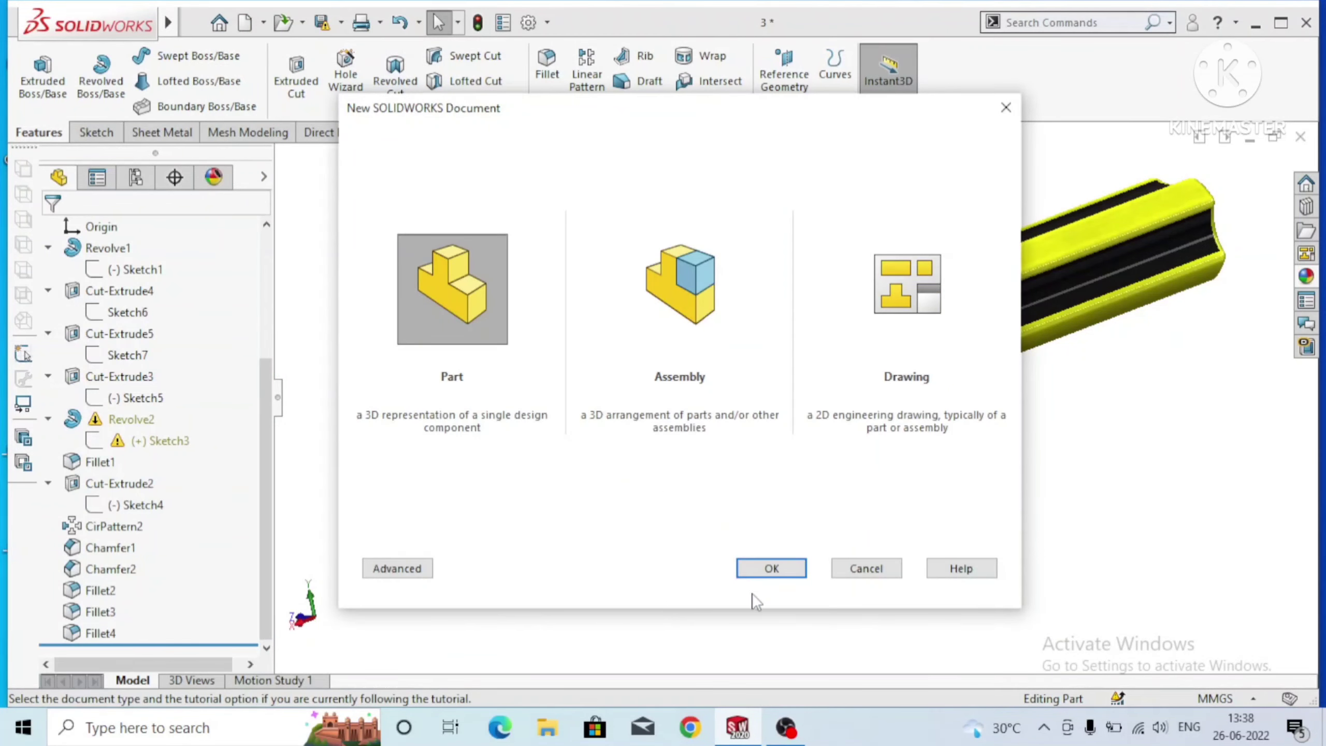
left_click(770, 568)
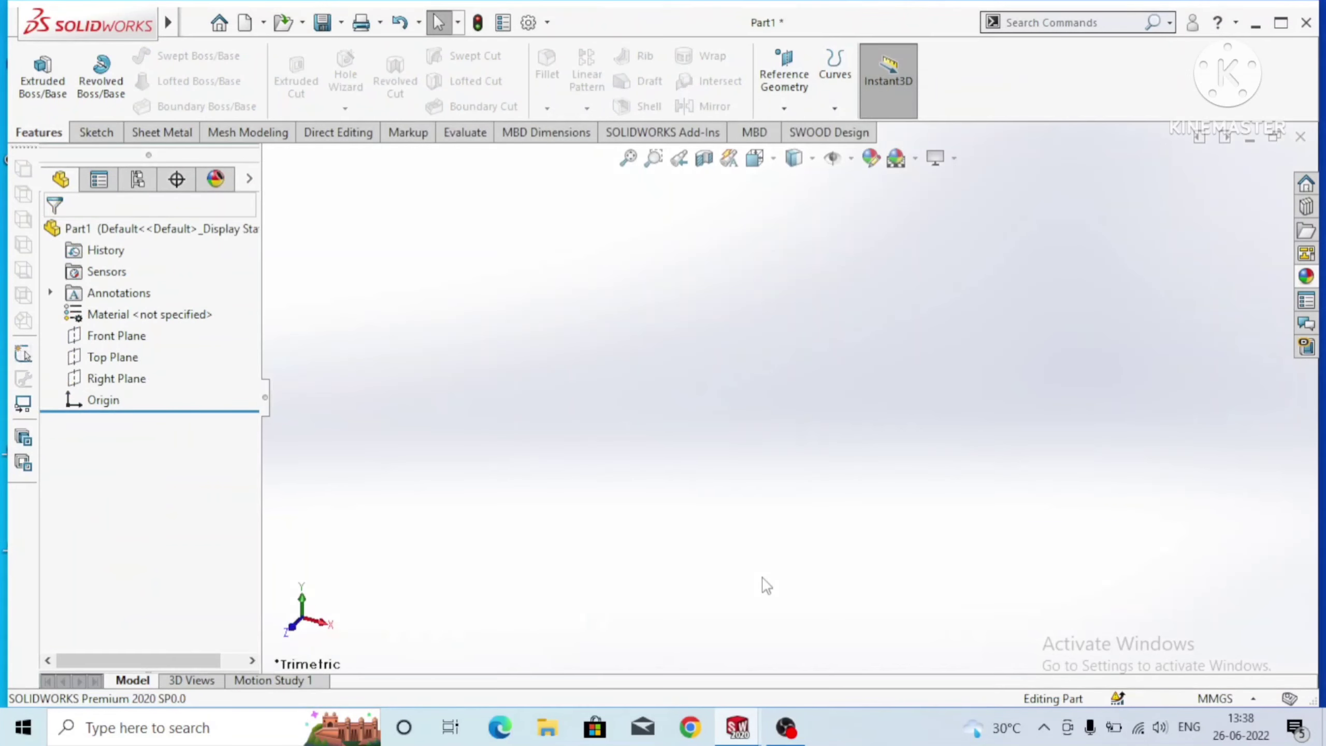
left_click(916, 161)
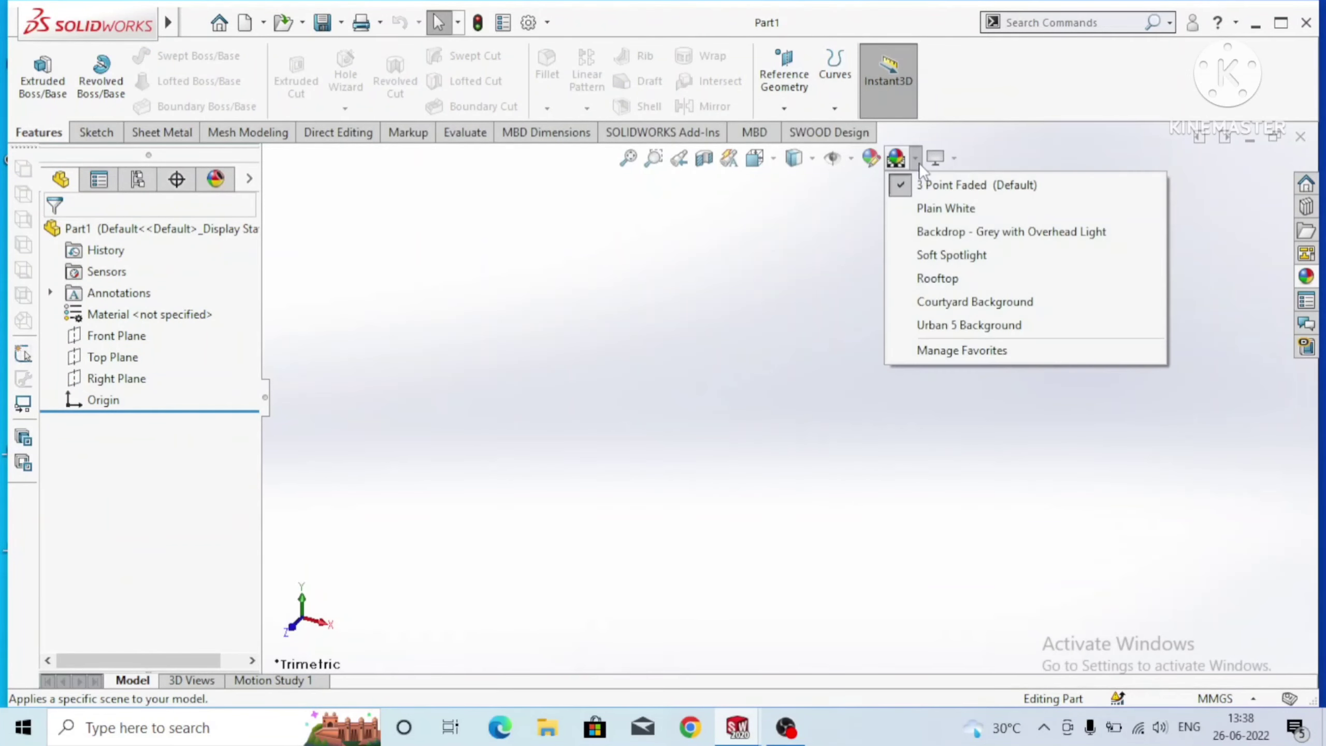
left_click(917, 219)
Start a sketch on the Front Plane and draw a vertical centerline up from the origin.
left_click(112, 334)
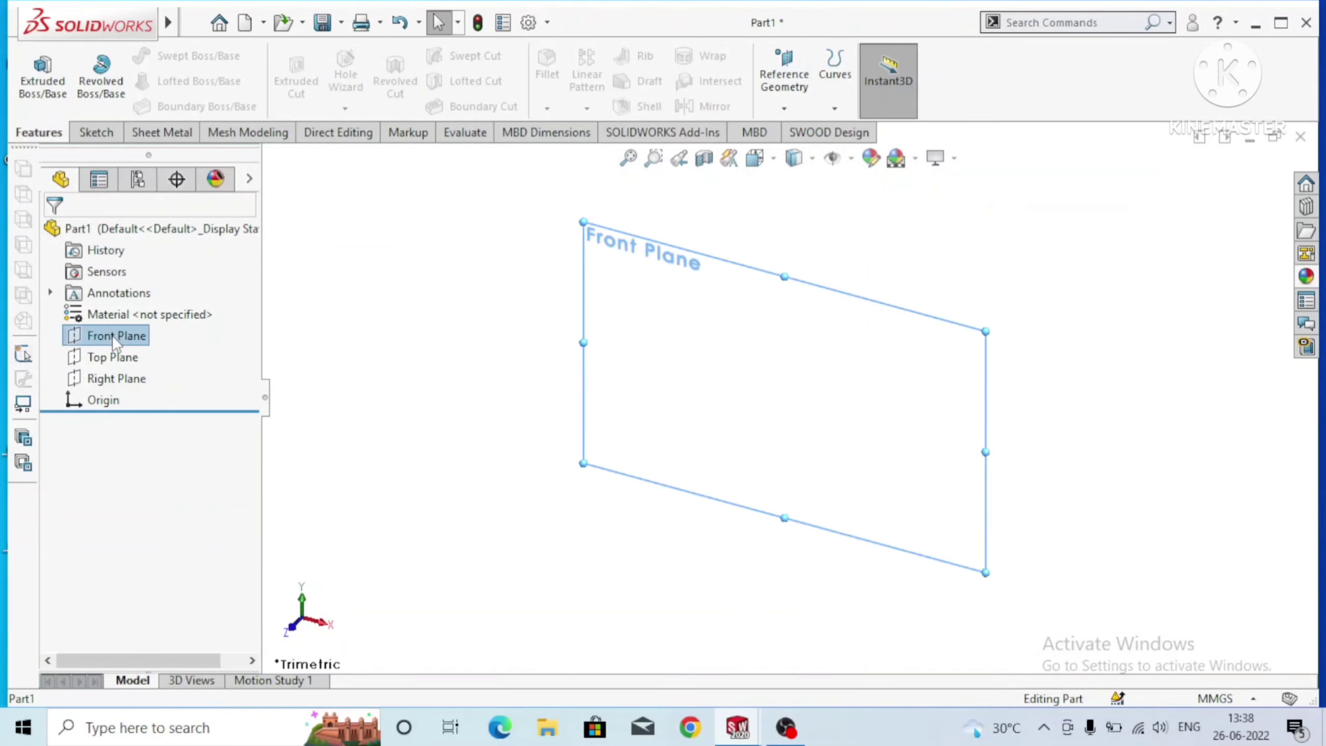
right_click(112, 334)
left_click(130, 306)
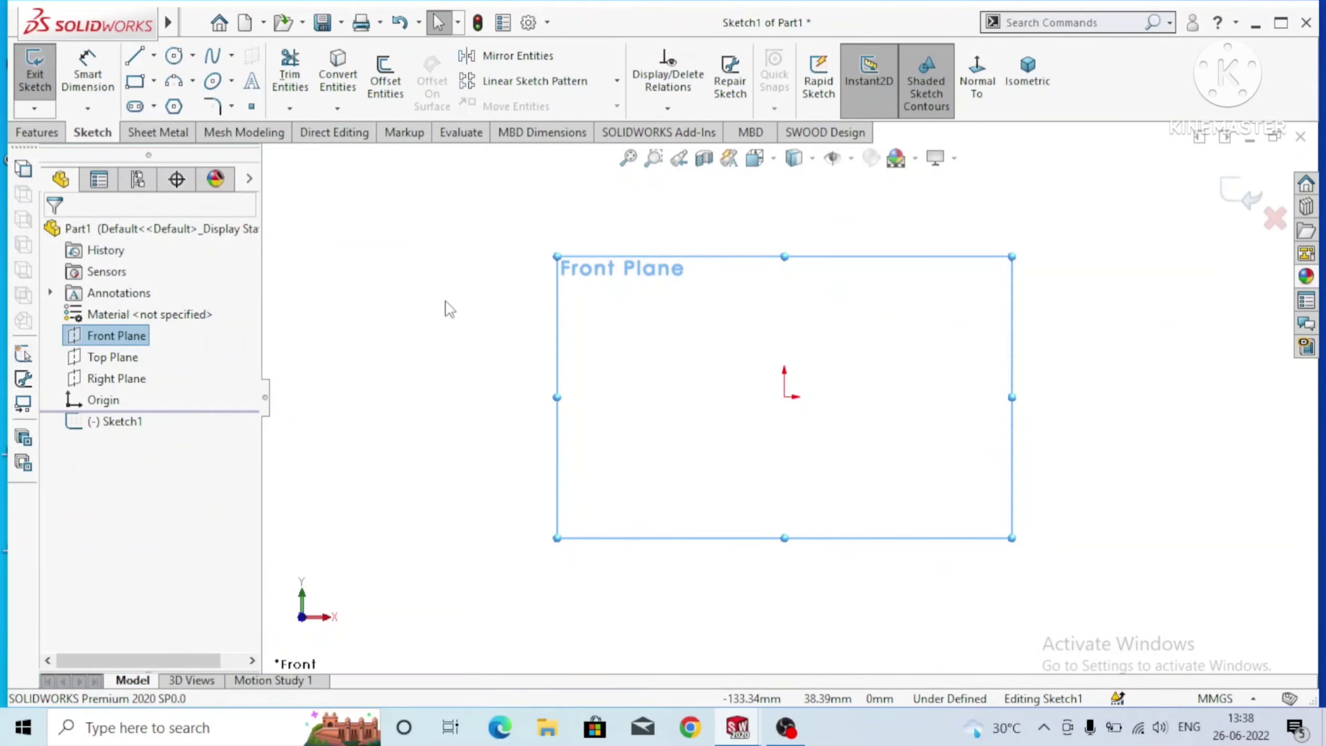
left_click(499, 320)
left_click(153, 55)
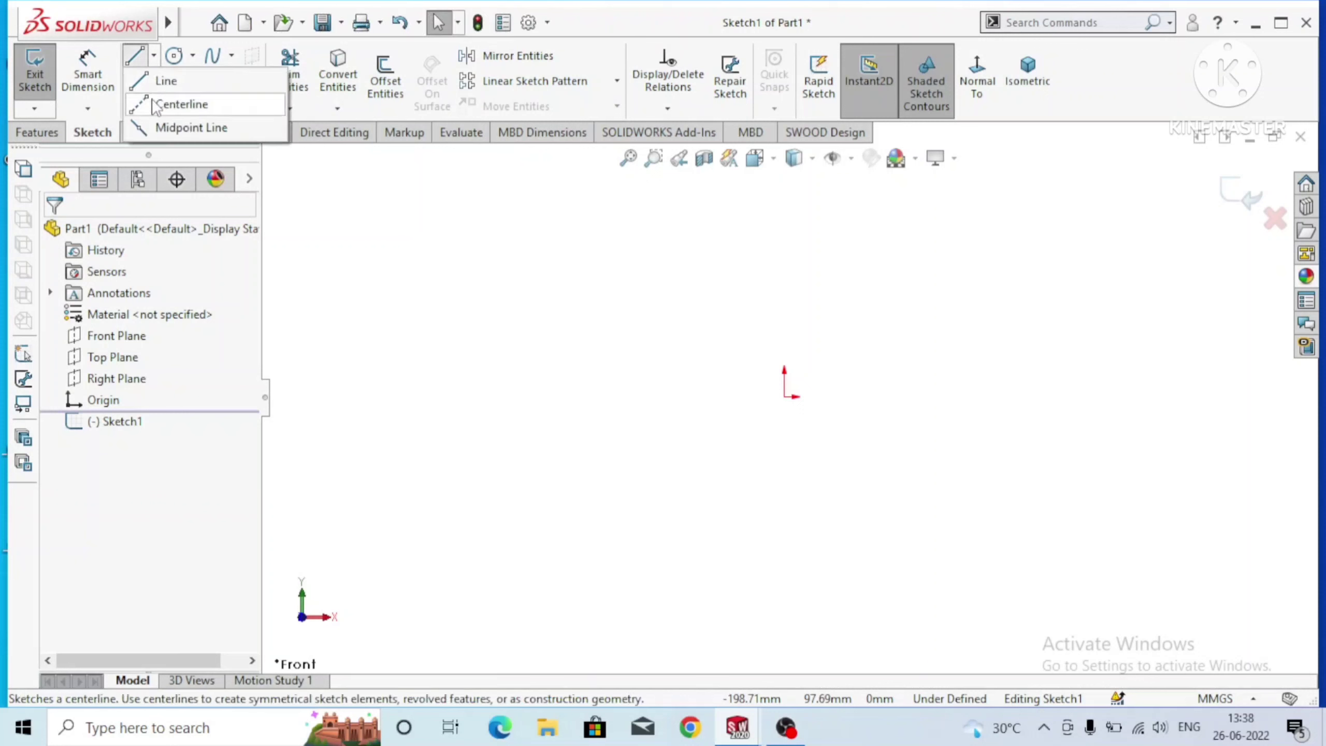
left_click(155, 106)
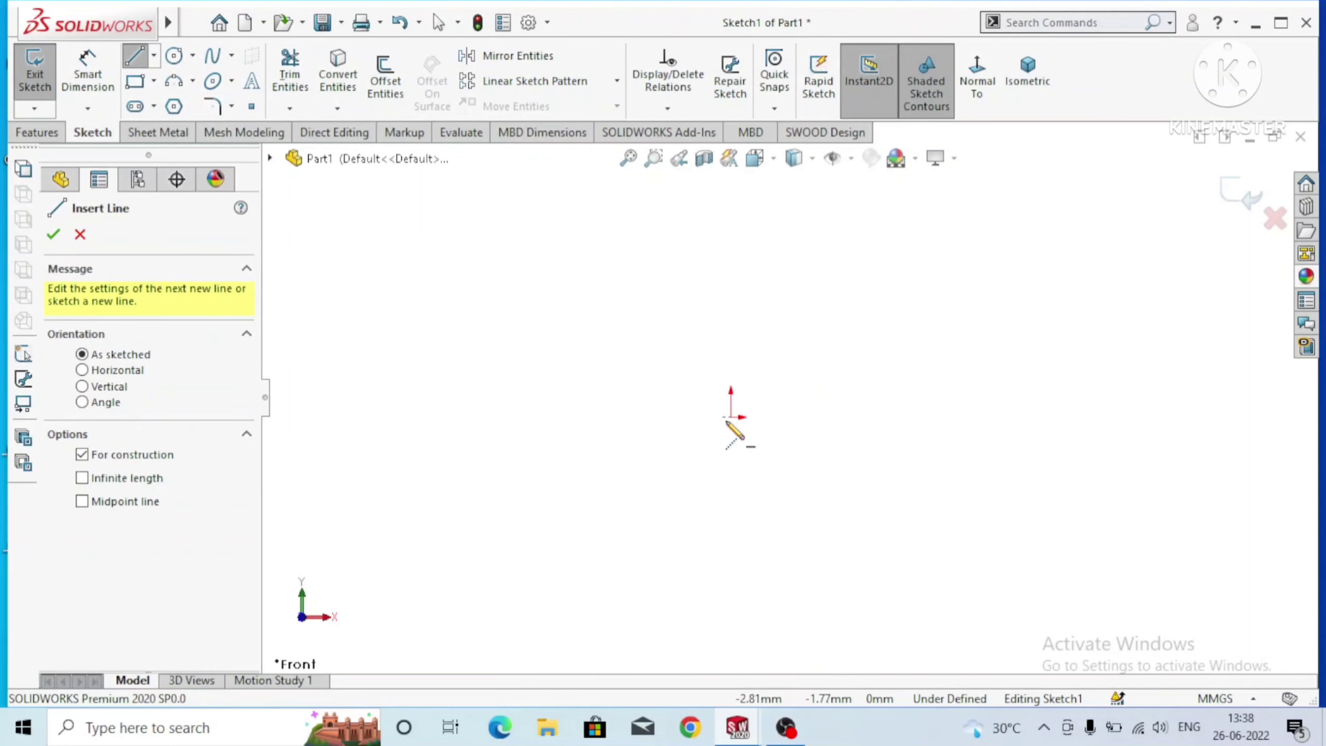
left_click_drag(730, 417, 730, 219)
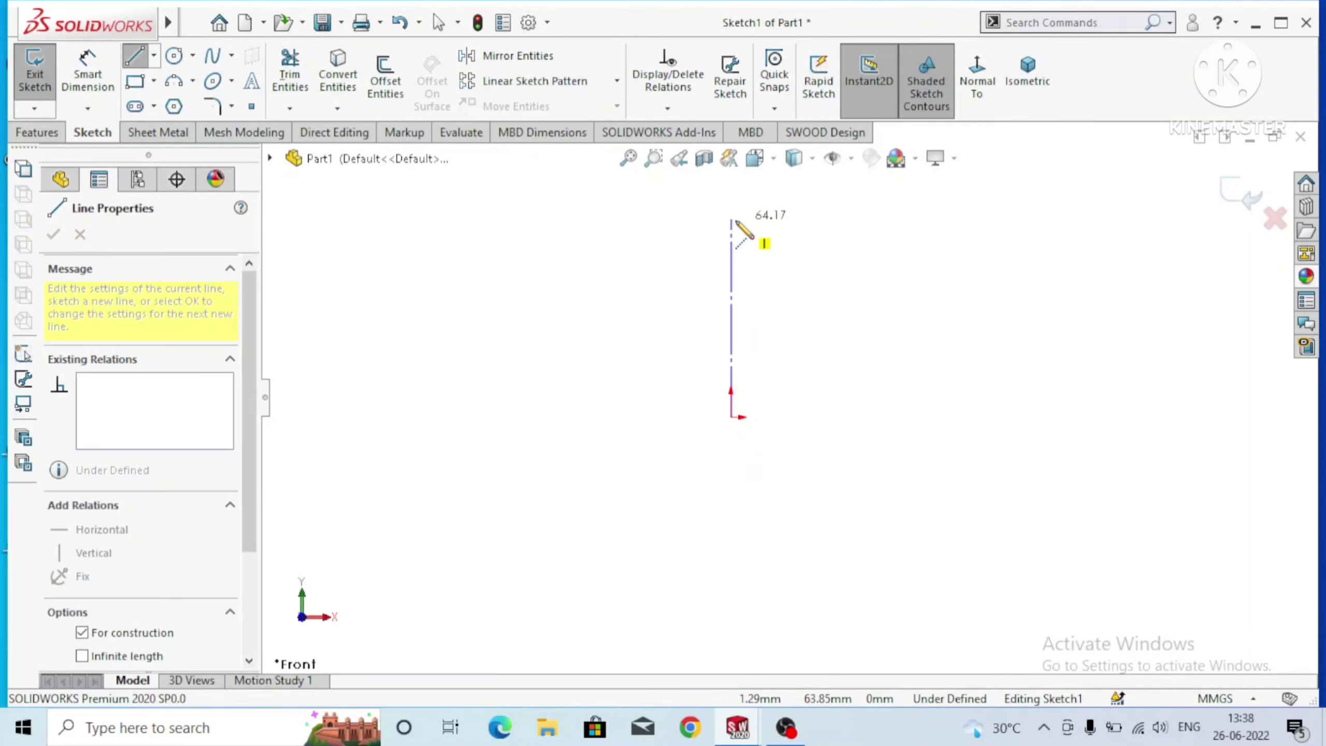
key("Escape")
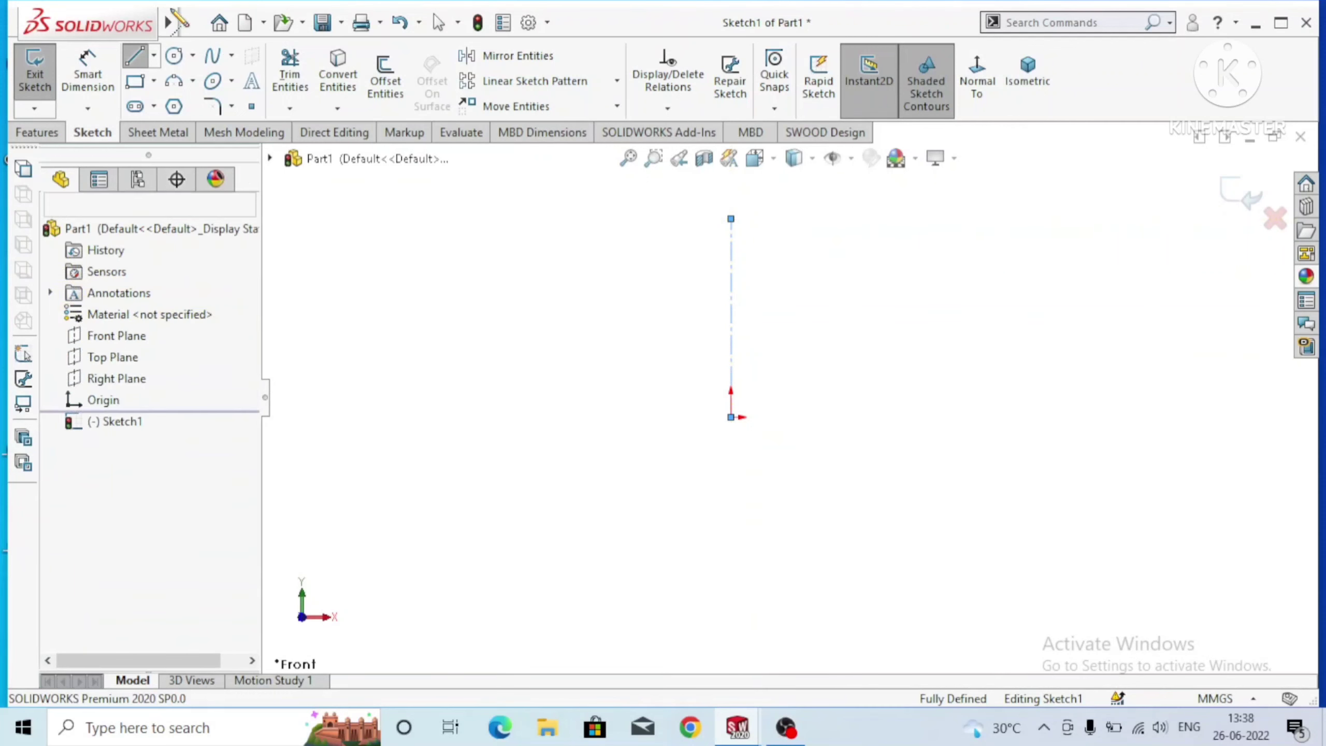
Draw a horizontal centerline to the right from the origin.
left_click(154, 56)
left_click(173, 100)
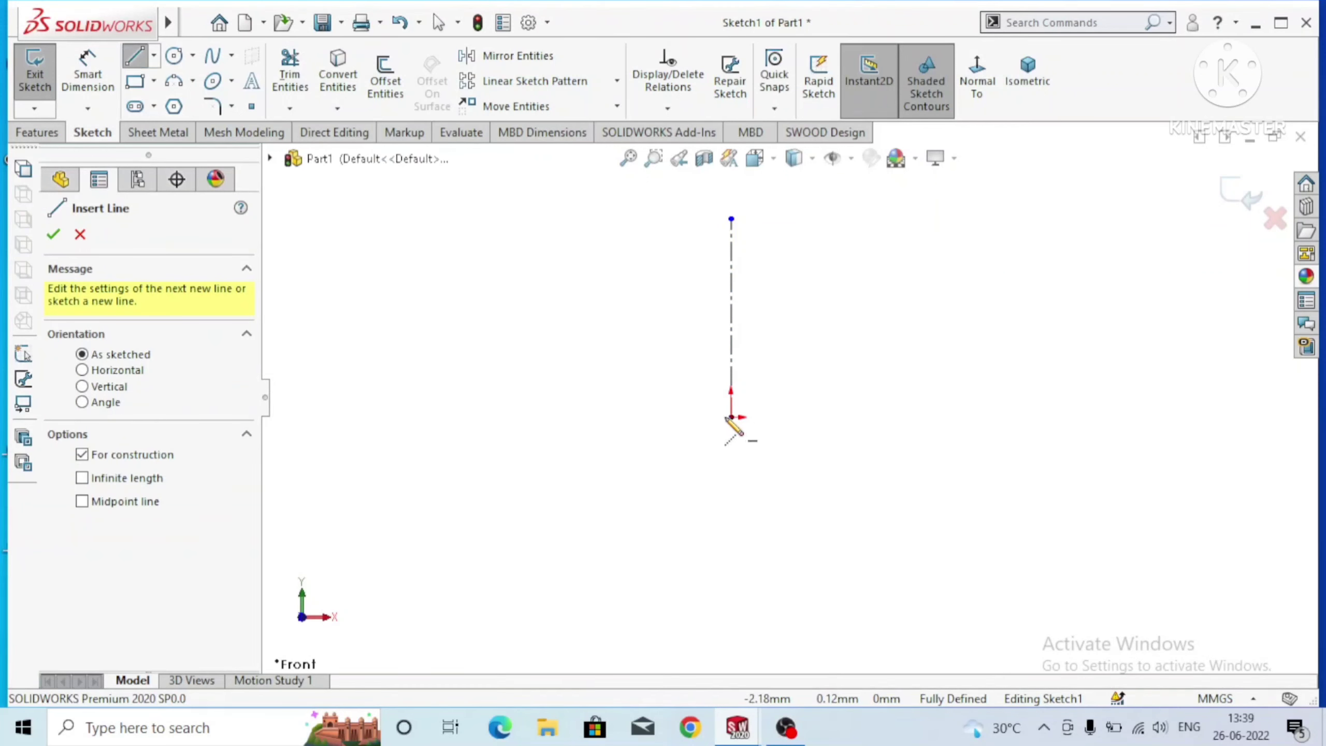
left_click_drag(731, 417, 1258, 417)
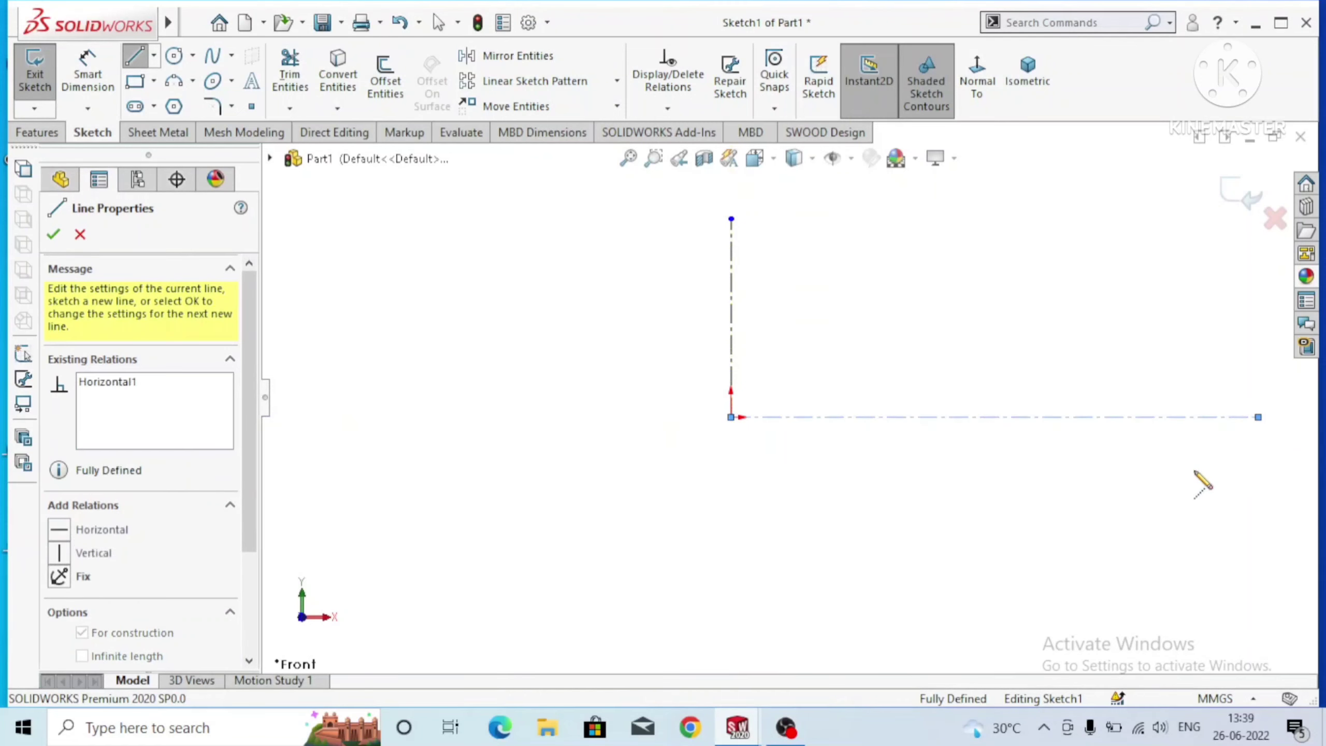
key("Escape")
key("Escape")
middle_click_drag(1213, 424, 1127, 420, "ctrl")
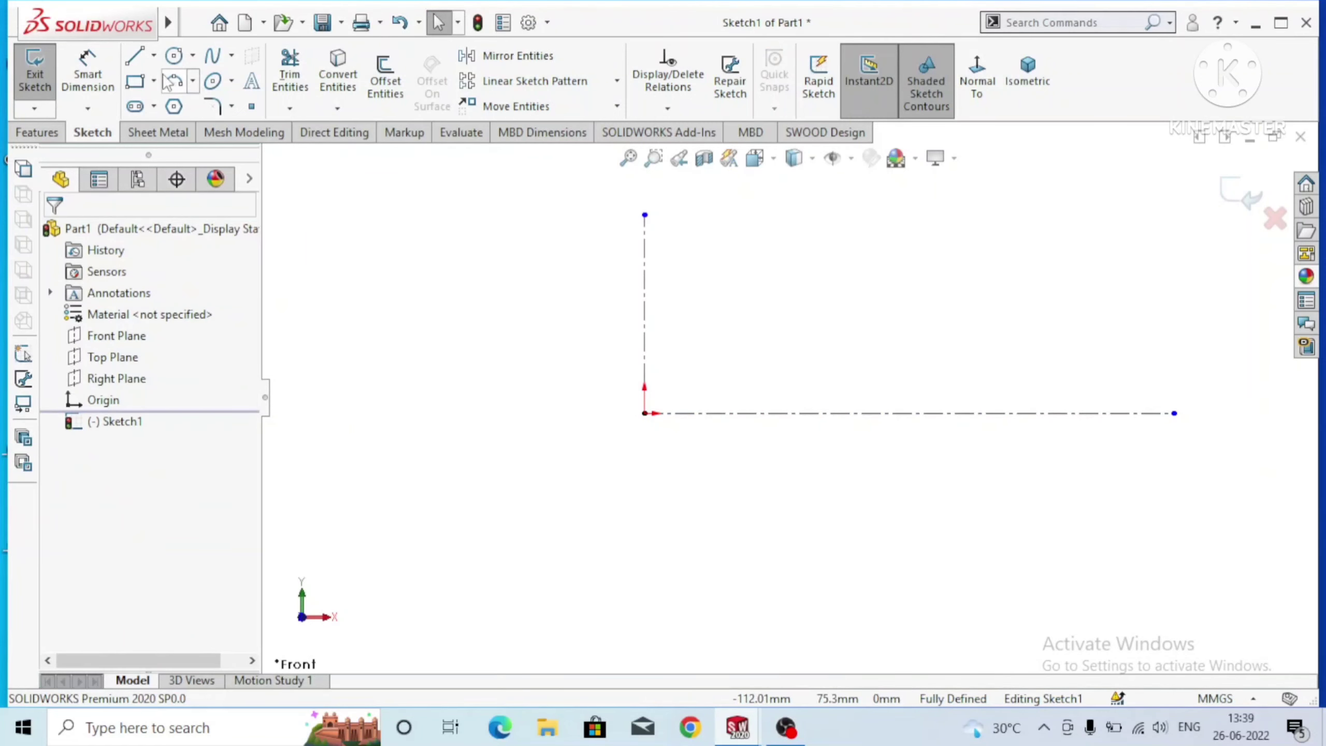
key("l")
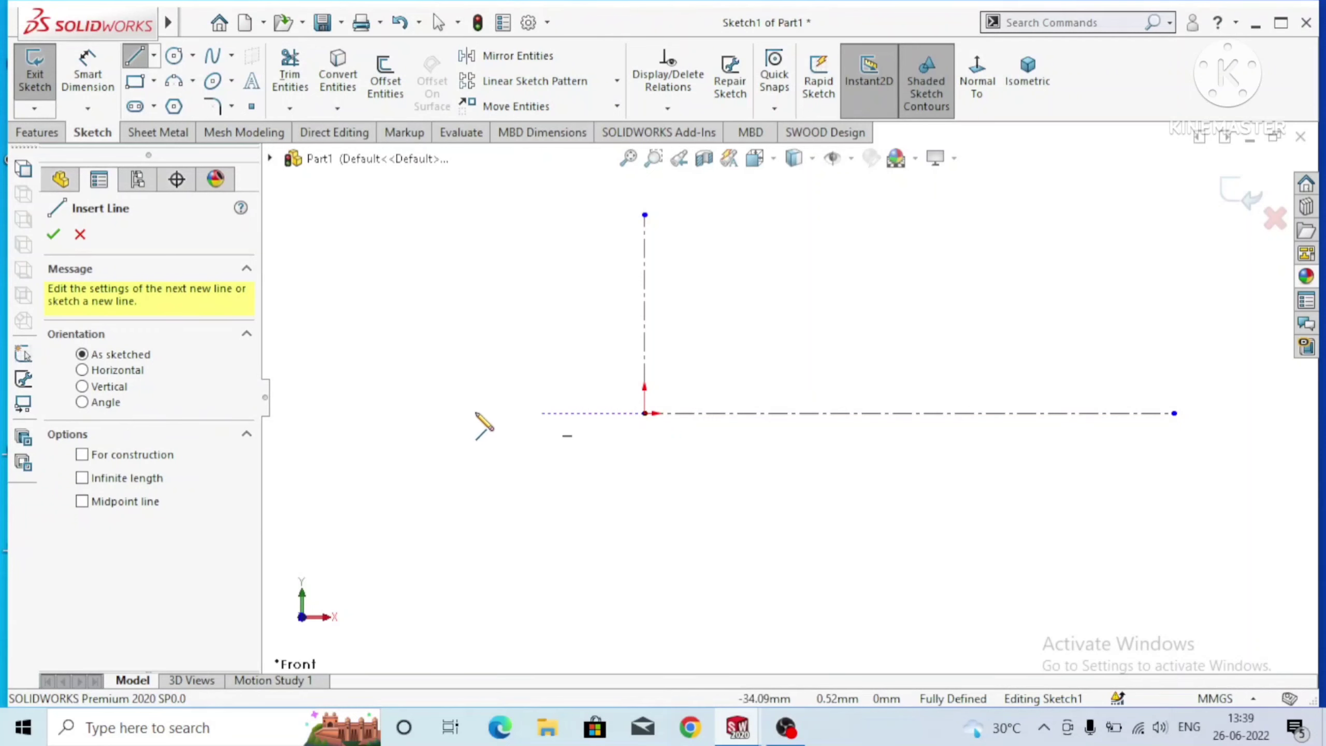
Draw a horizontal line along the axis from left of the origin to the far right.
left_click(427, 414)
left_click(645, 414)
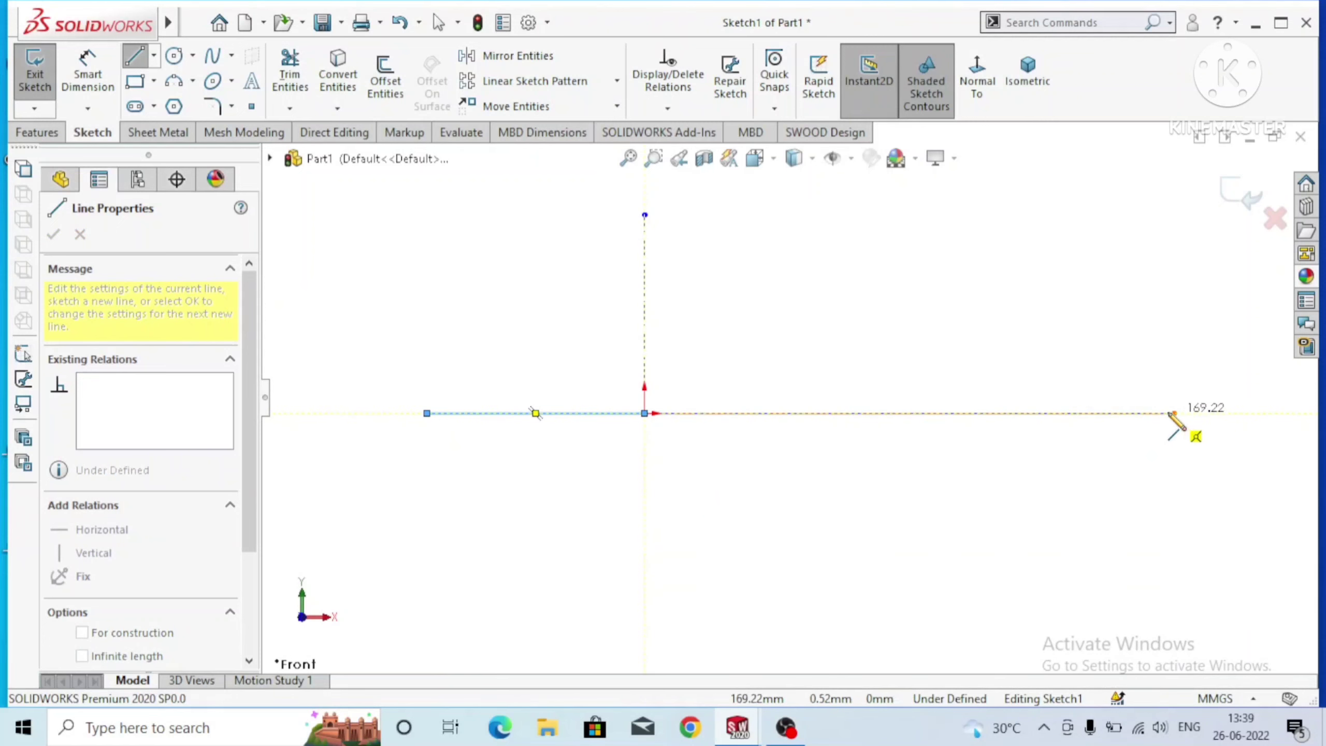
left_click(1174, 413)
key("Escape")
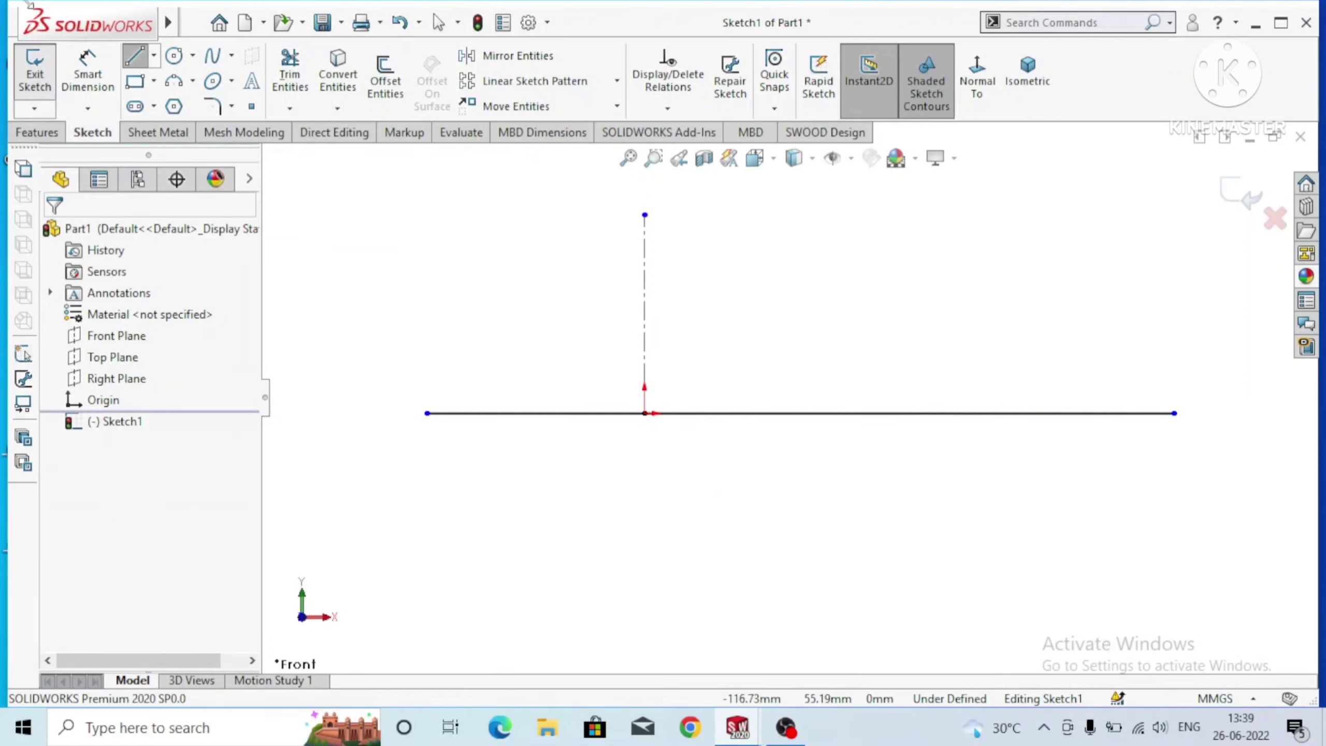
Dimension the left segment up to the origin as 66.93.
left_click(79, 88)
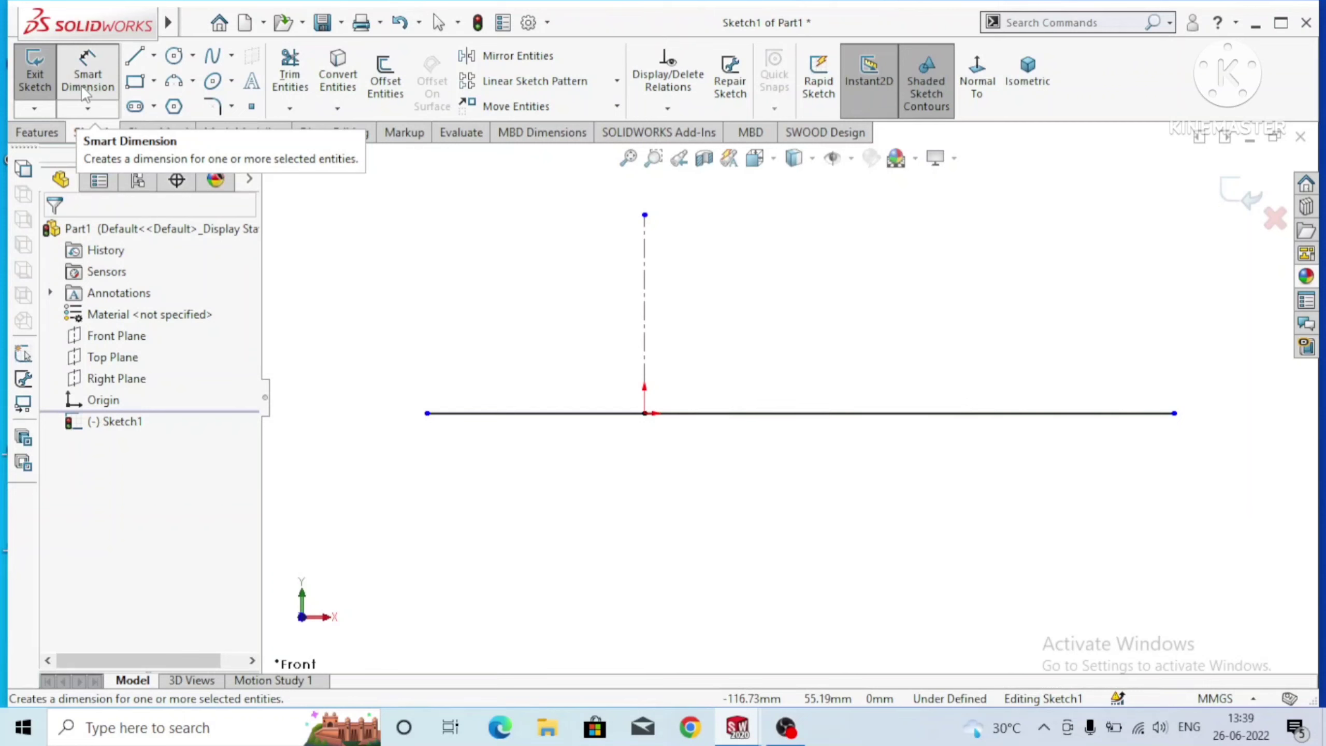
left_click(570, 418)
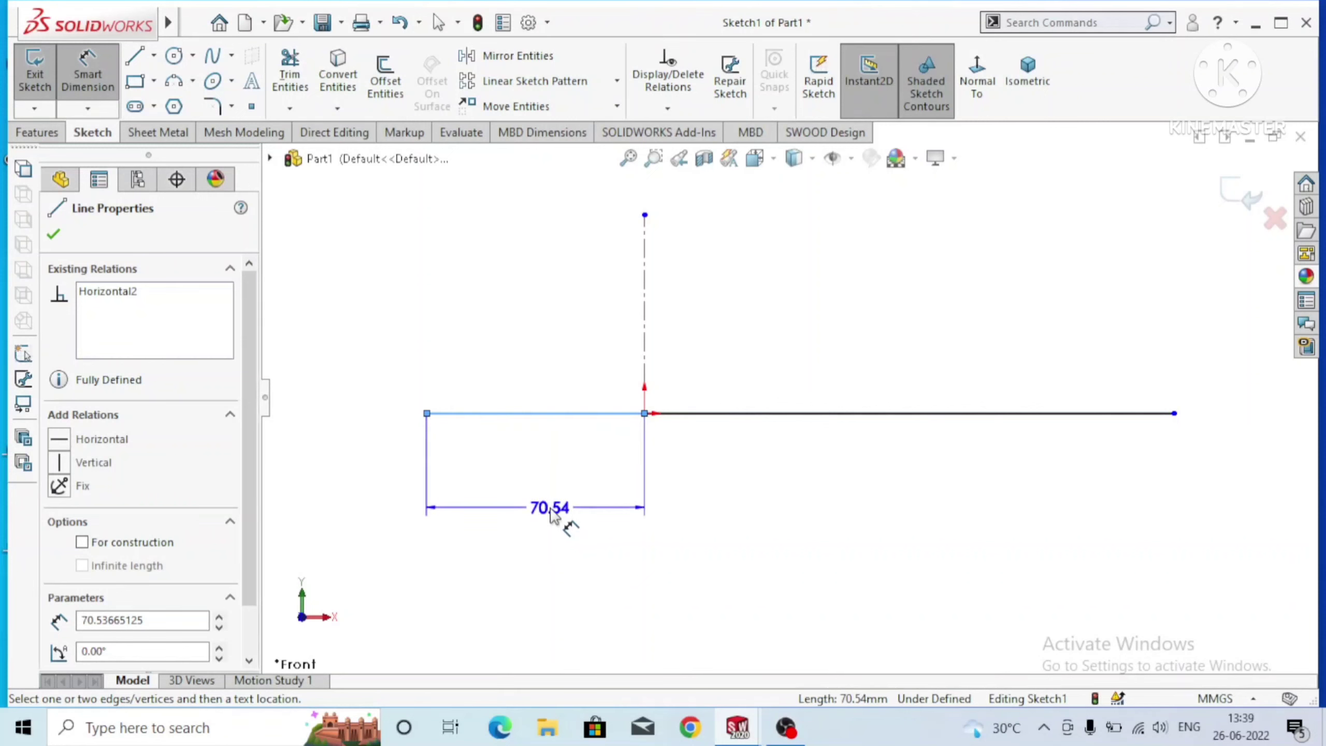
left_click(552, 514)
type("6")
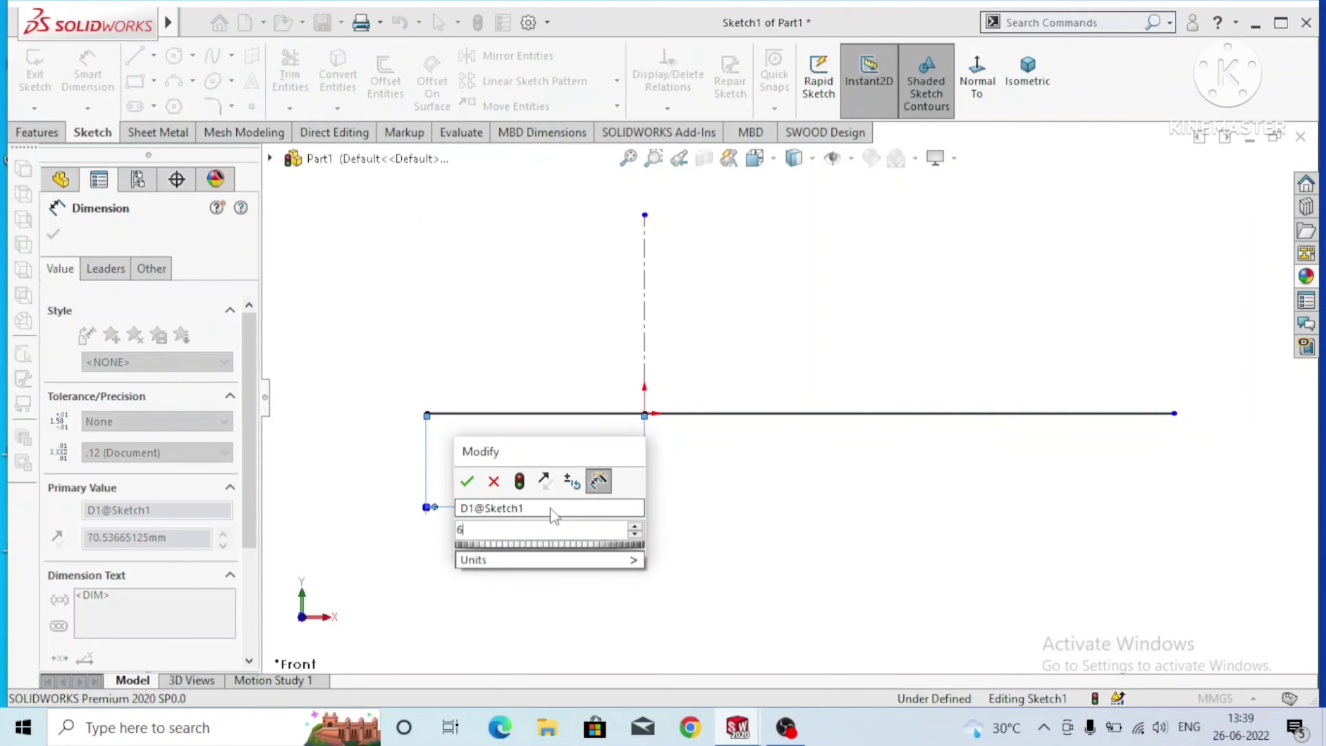
type("6")
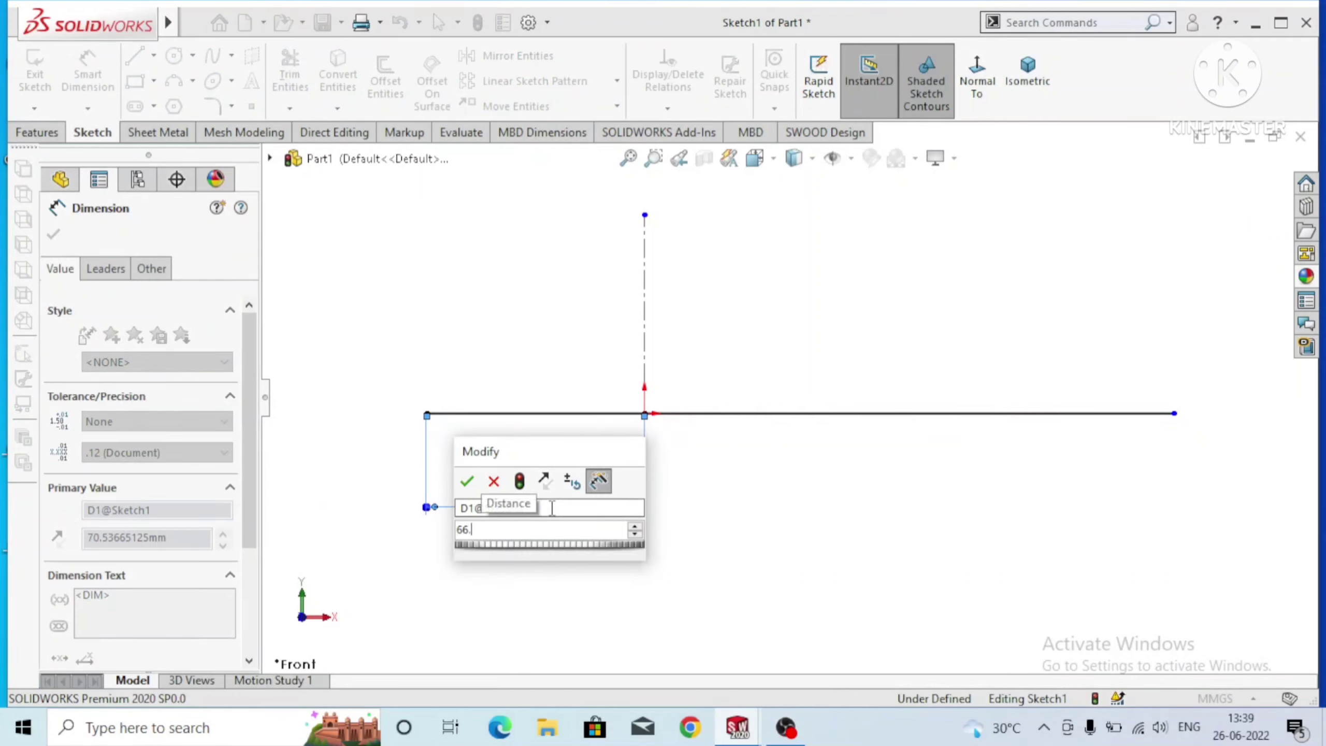
type(".93")
key("Return")
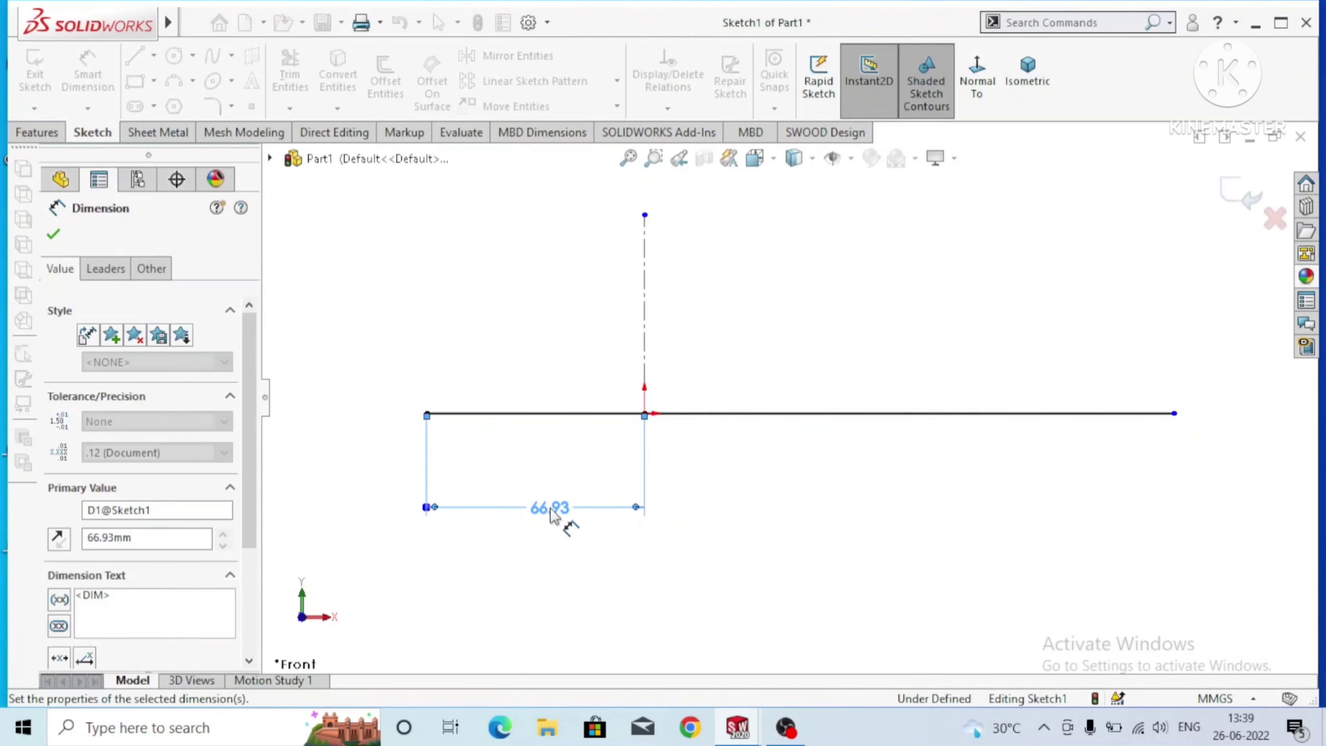
left_click(827, 460)
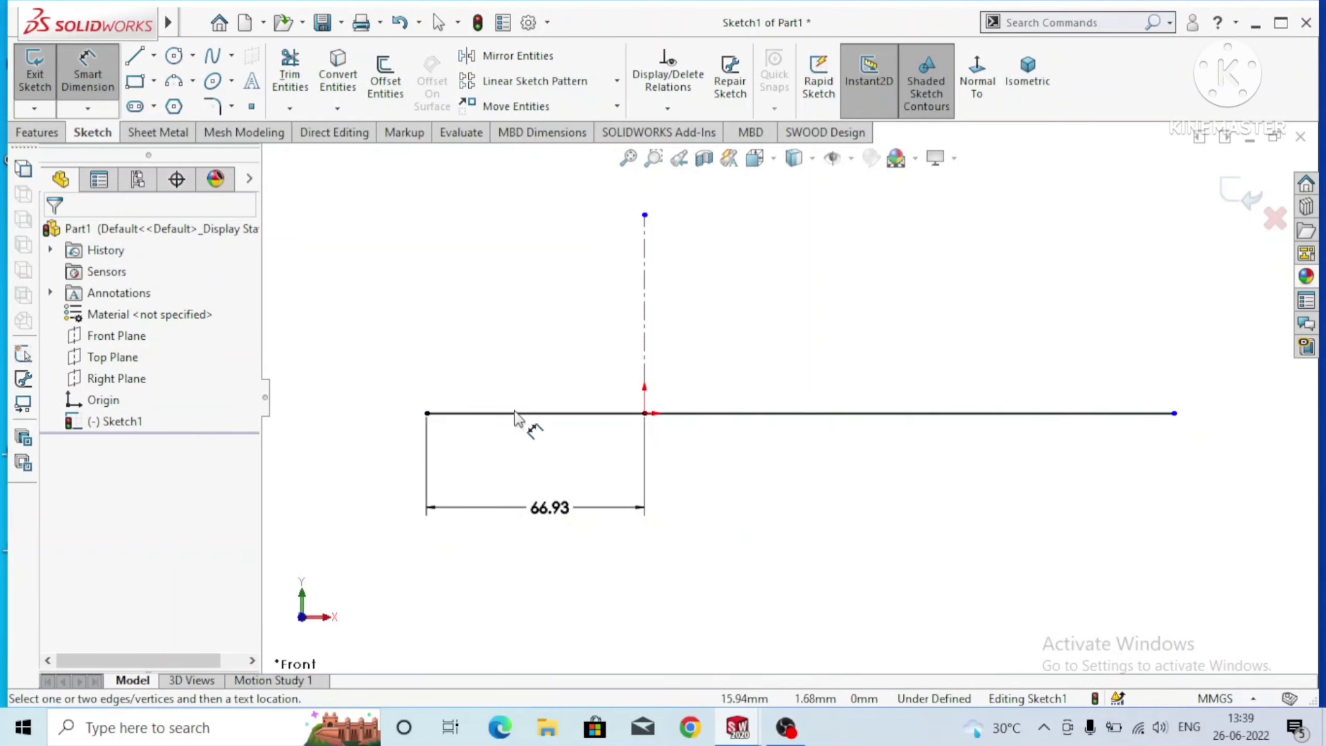
Dimension the line's overall length as 200.
left_click(426, 414)
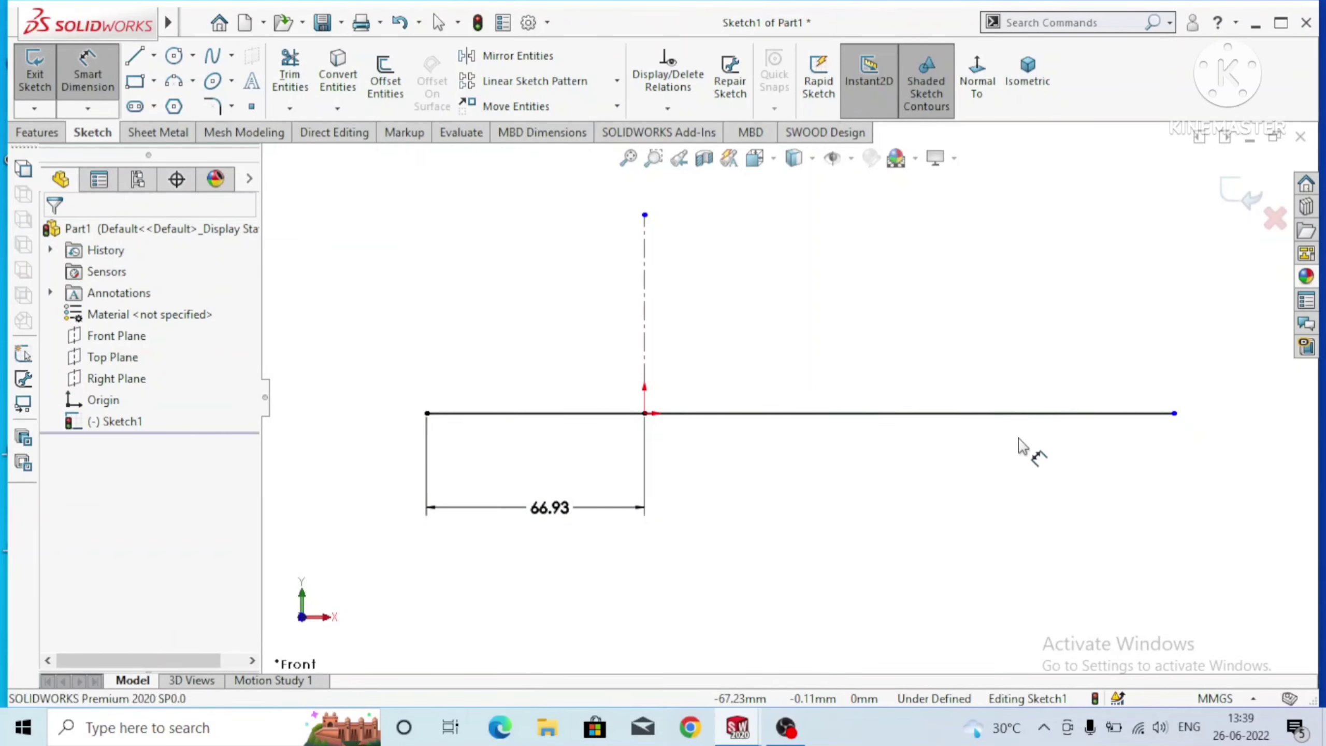
left_click(1174, 414)
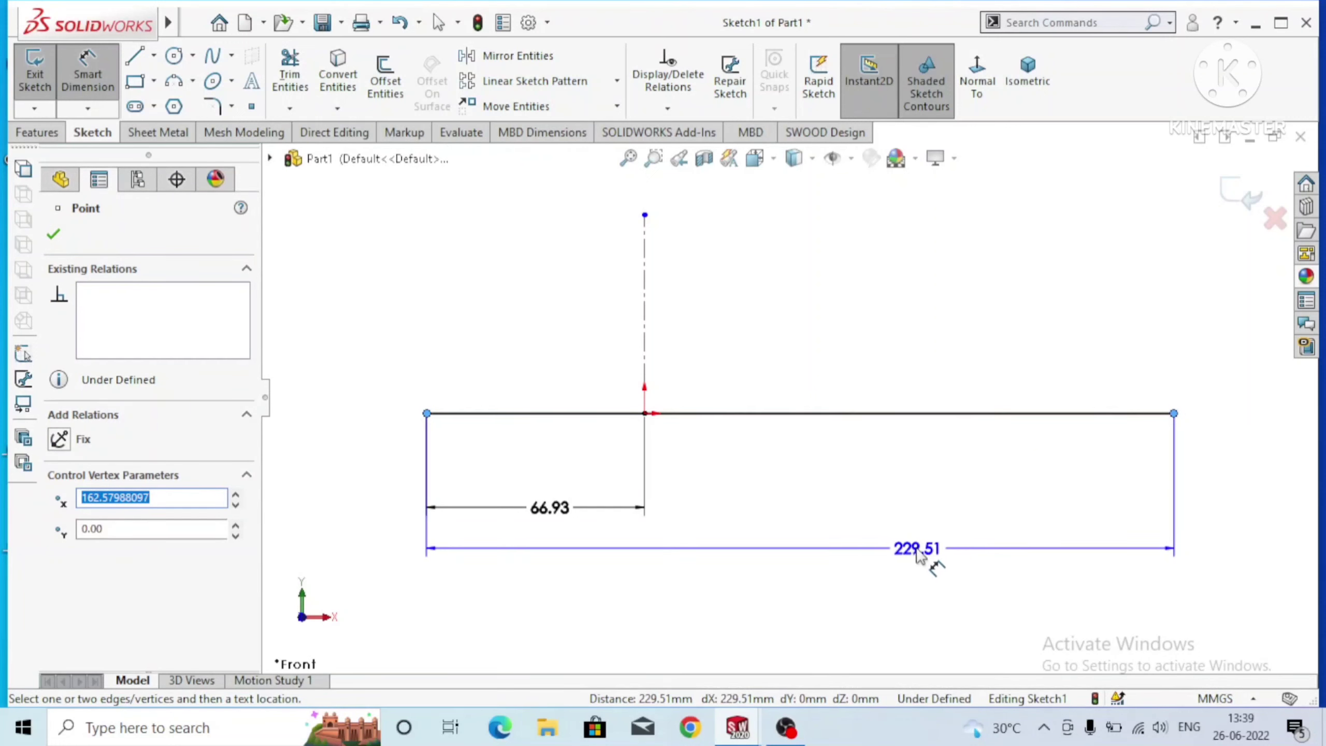
left_click(818, 580)
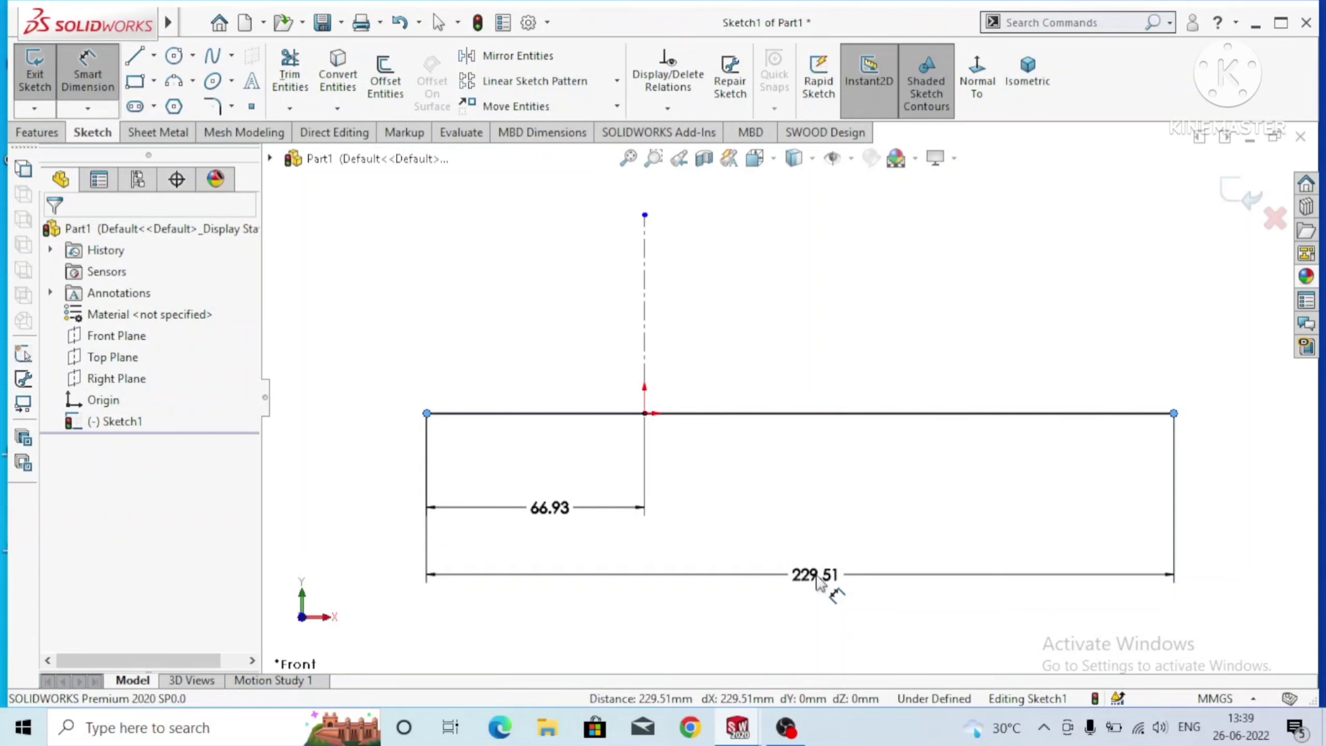
type("200")
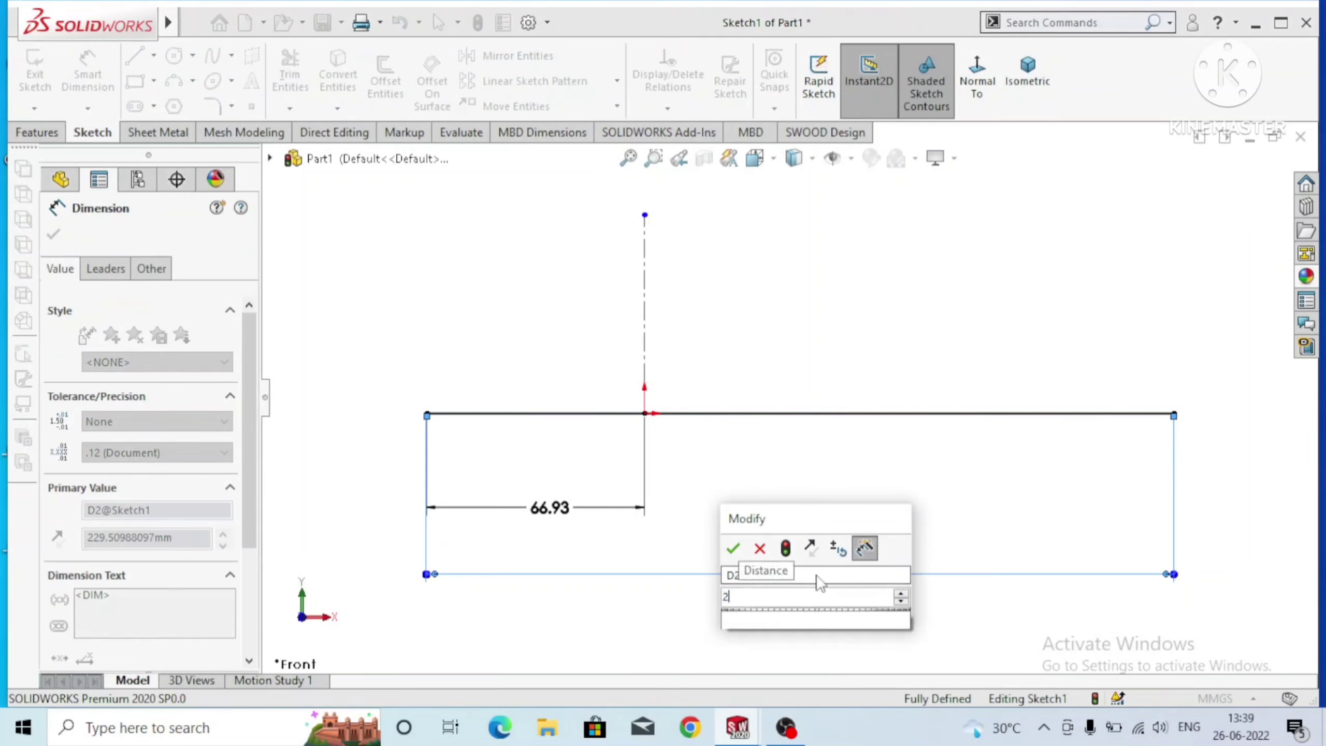
key("Return")
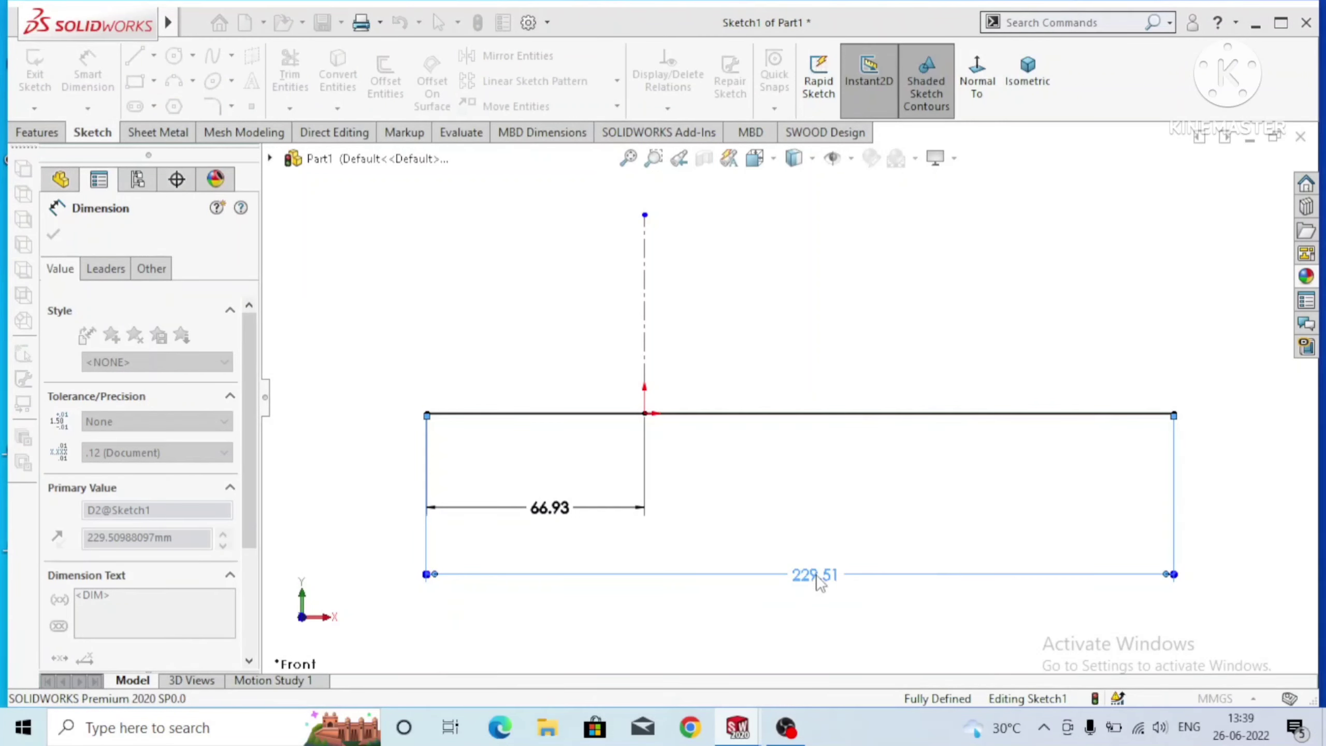
left_click(861, 324)
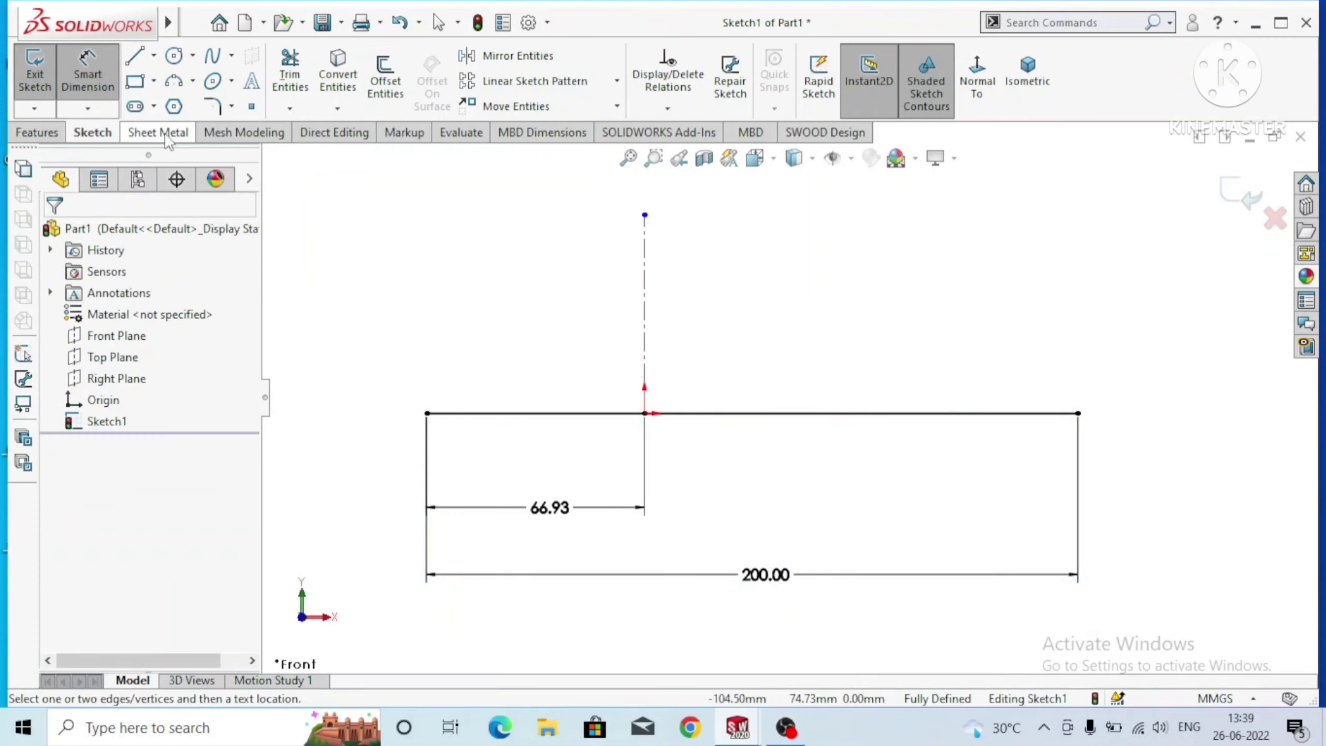
Offset the horizontal line 4 mm upward with Reverse checked.
left_click(385, 78)
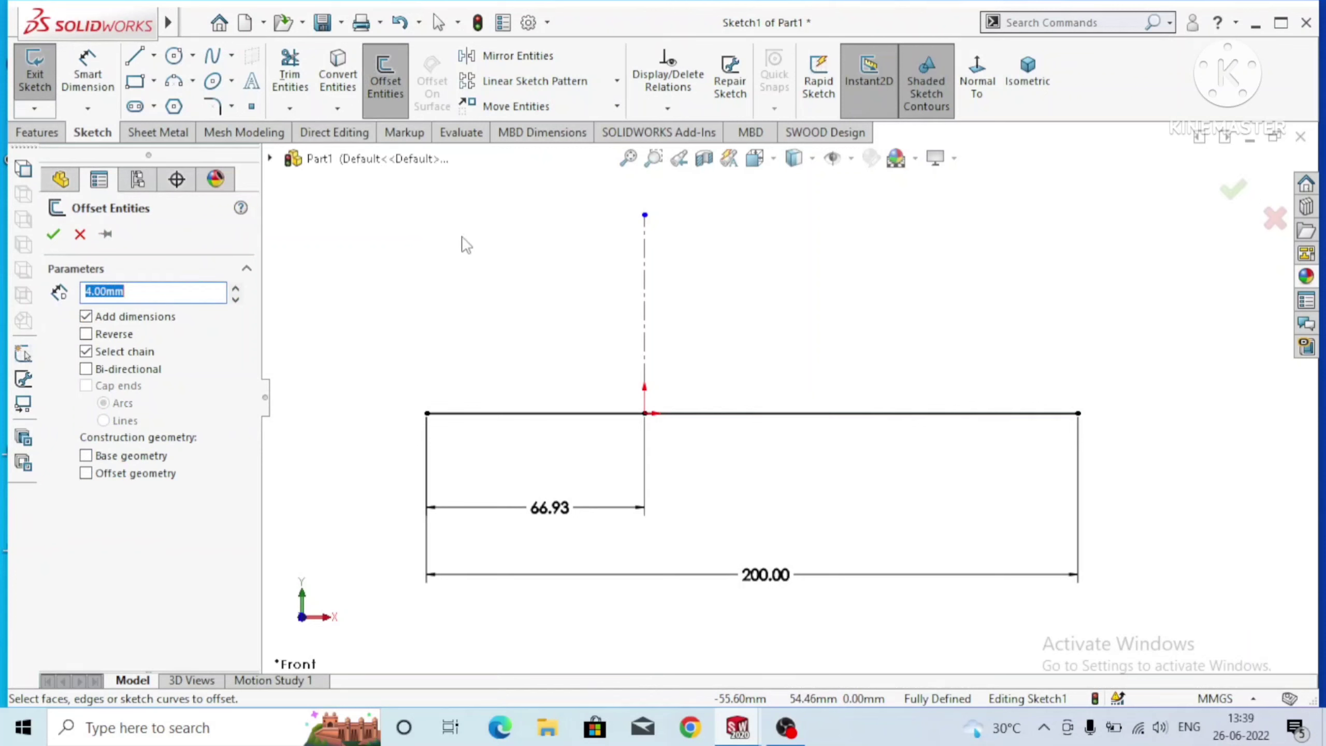
left_click(495, 413)
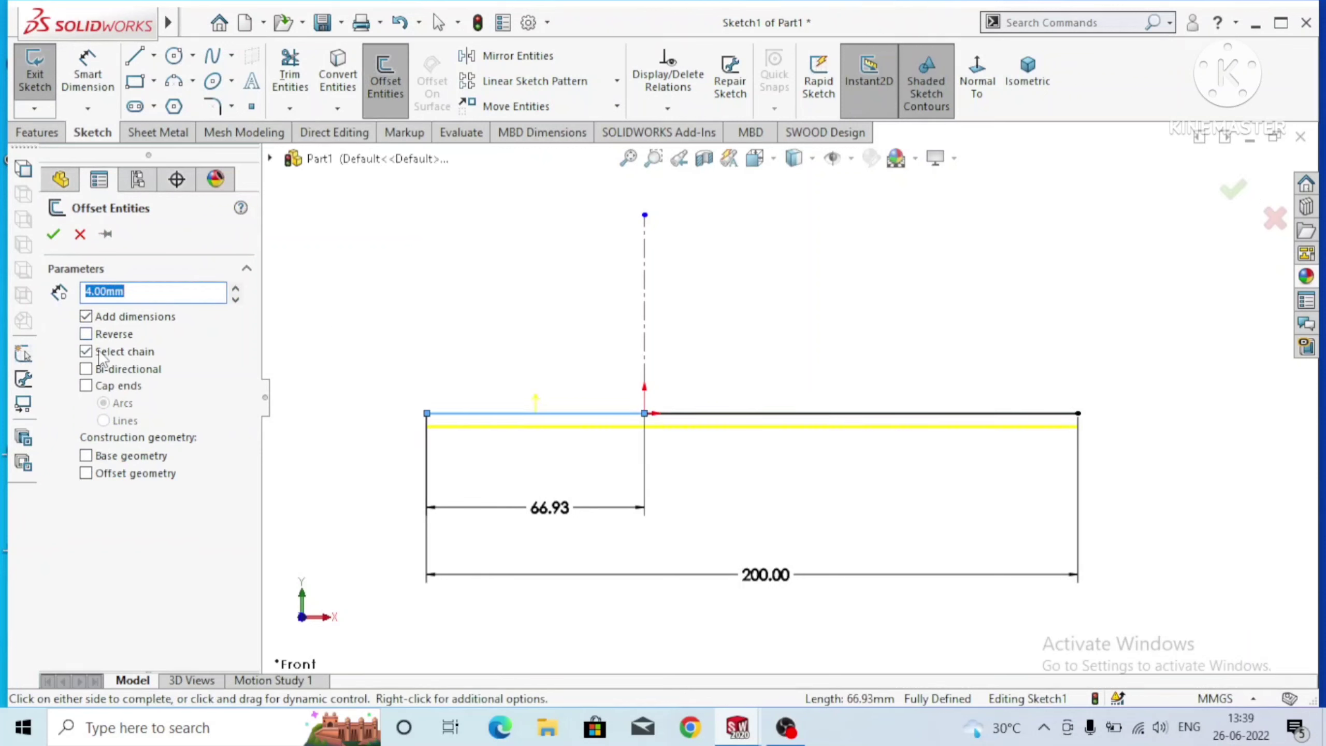
left_click(86, 334)
left_click(54, 235)
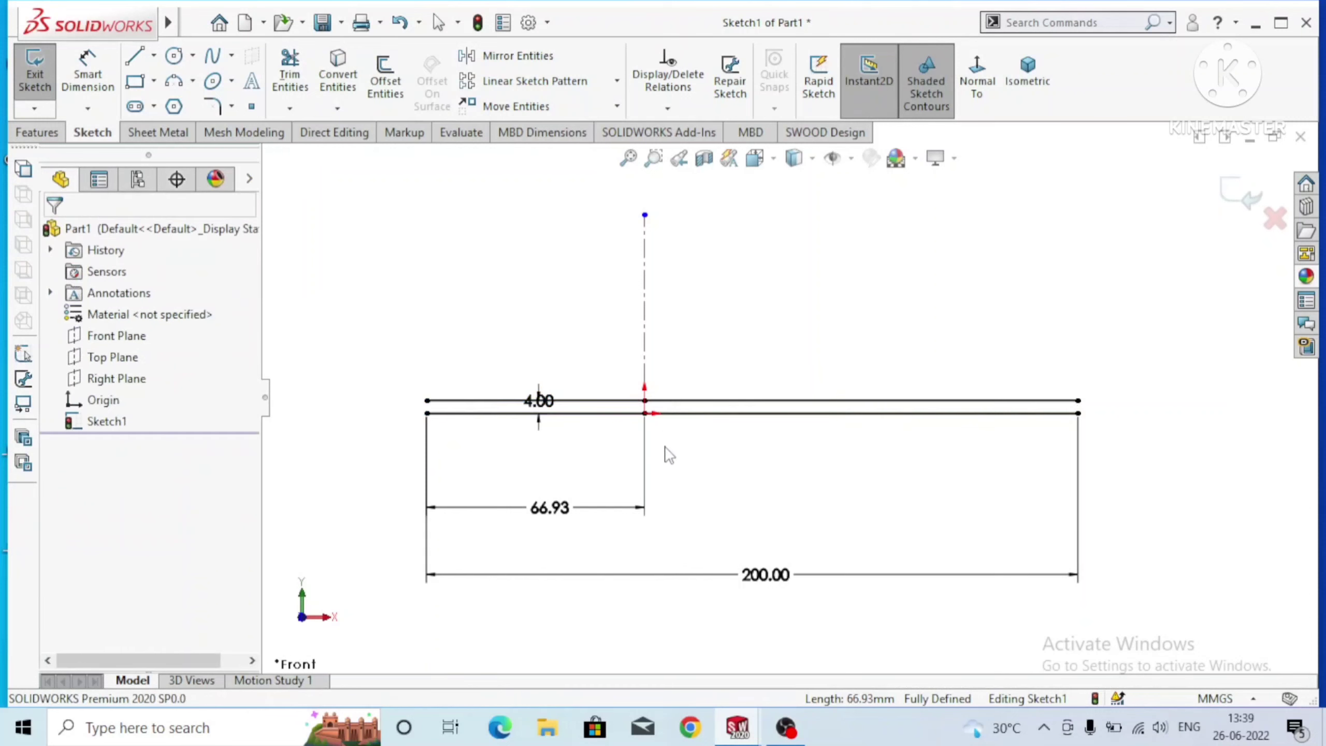
scroll(470, 431, "down", 3)
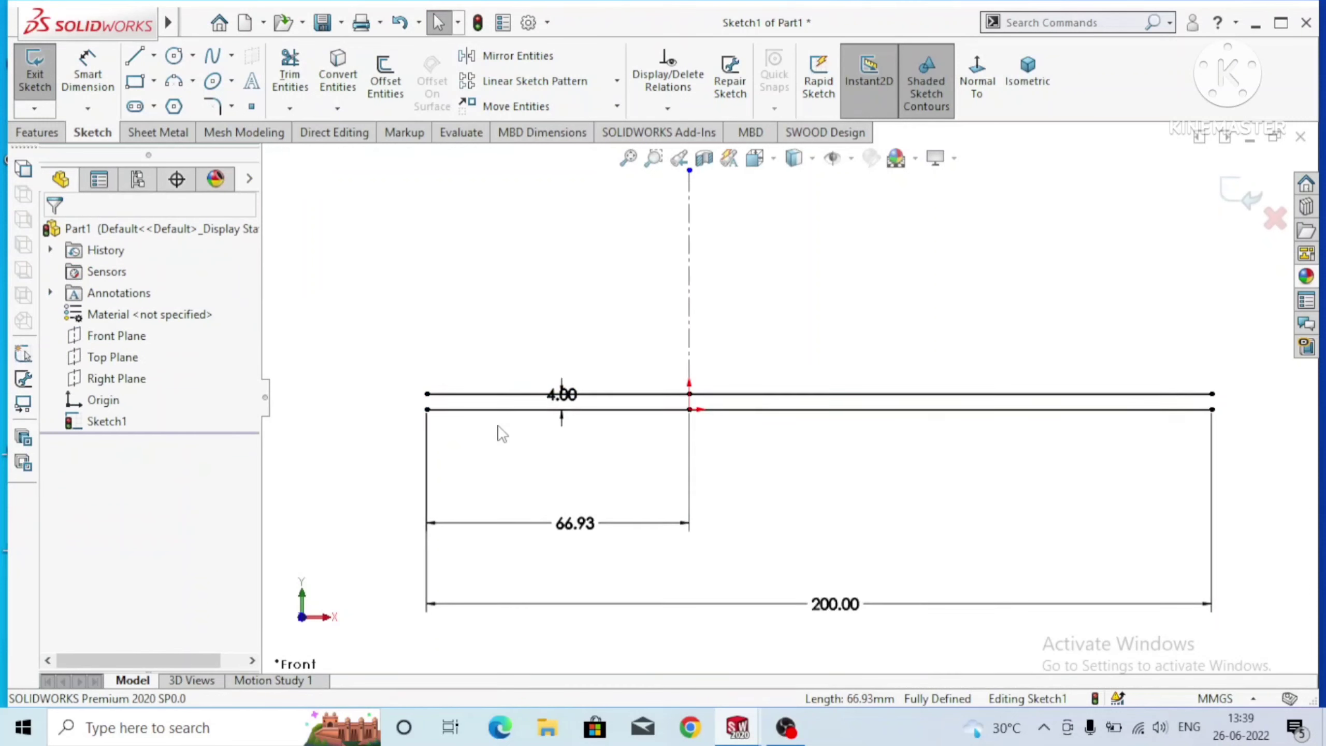
Join the left ends of the two parallel lines with a short vertical line.
left_click(136, 62)
left_click(426, 400)
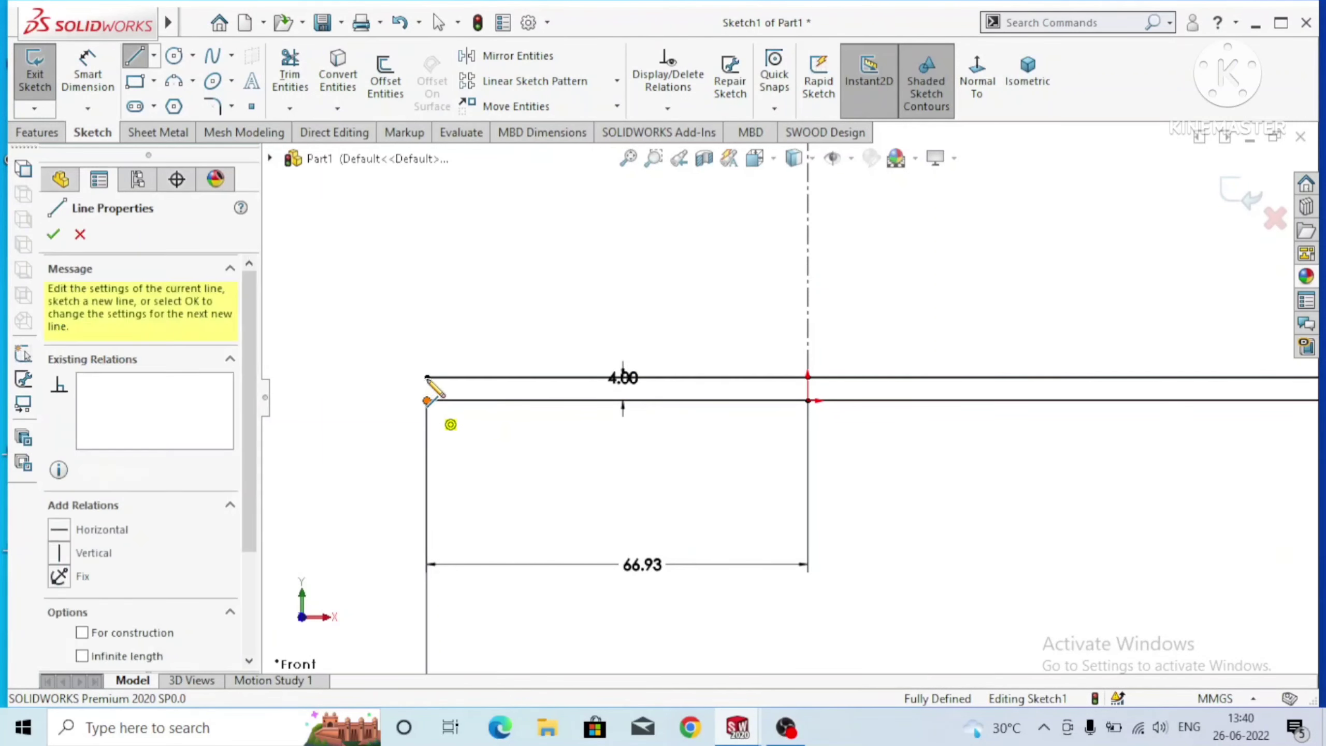
left_click(426, 376)
key("Escape")
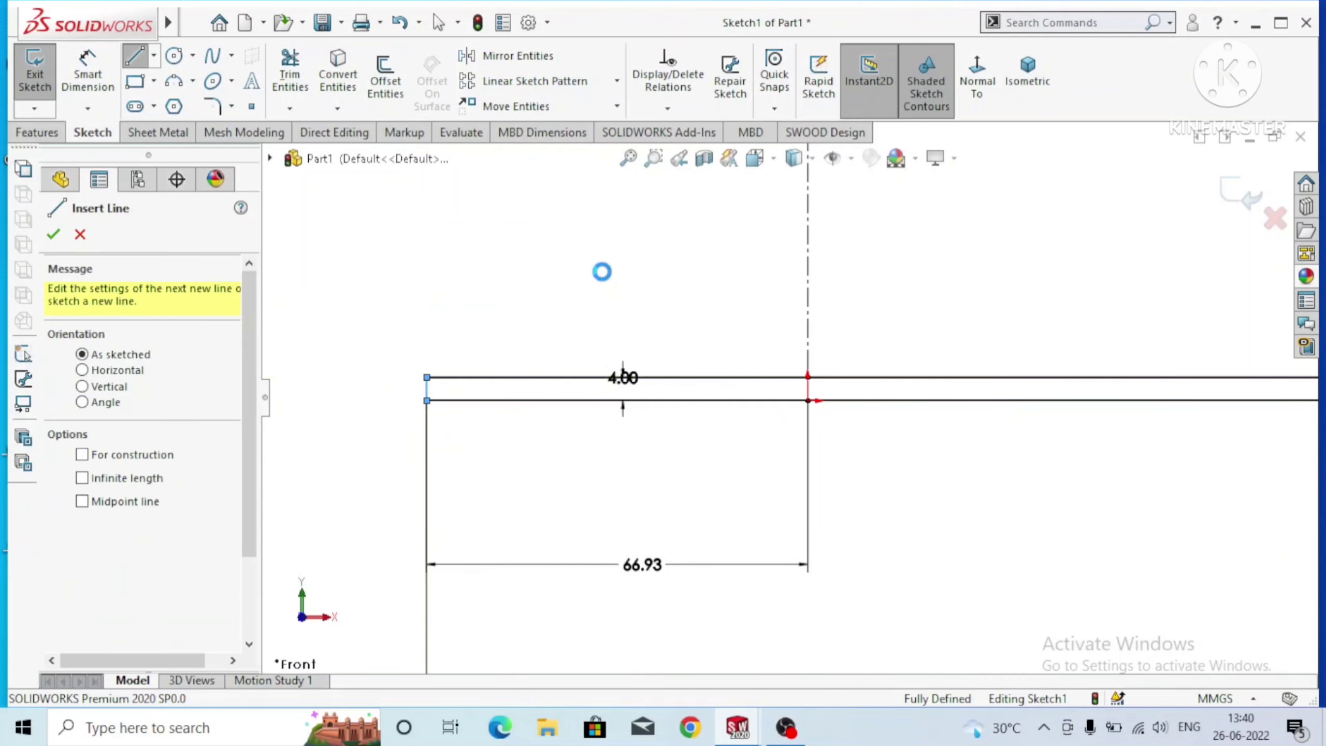
key("Escape")
scroll(604, 282, "up", 2)
scroll(631, 299, "up", 2)
scroll(1158, 433, "down", 3)
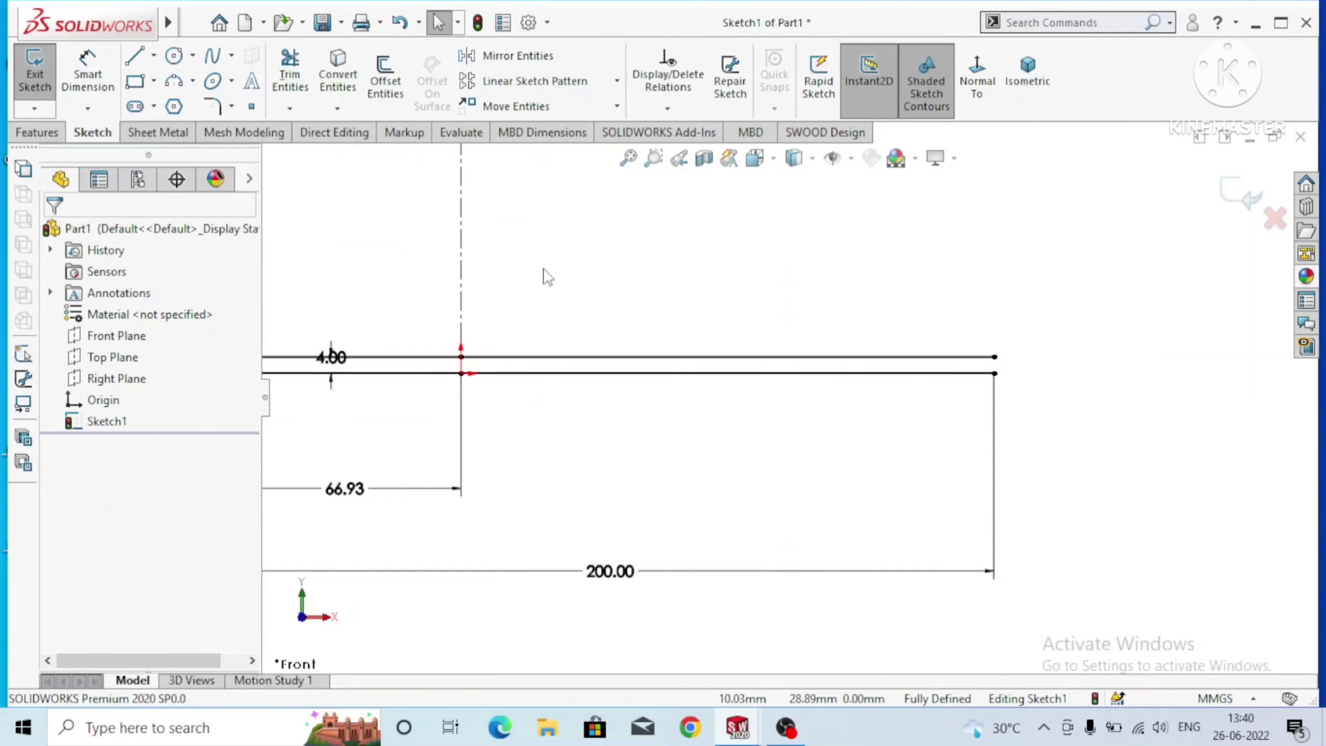
scroll(738, 305, "up", 2)
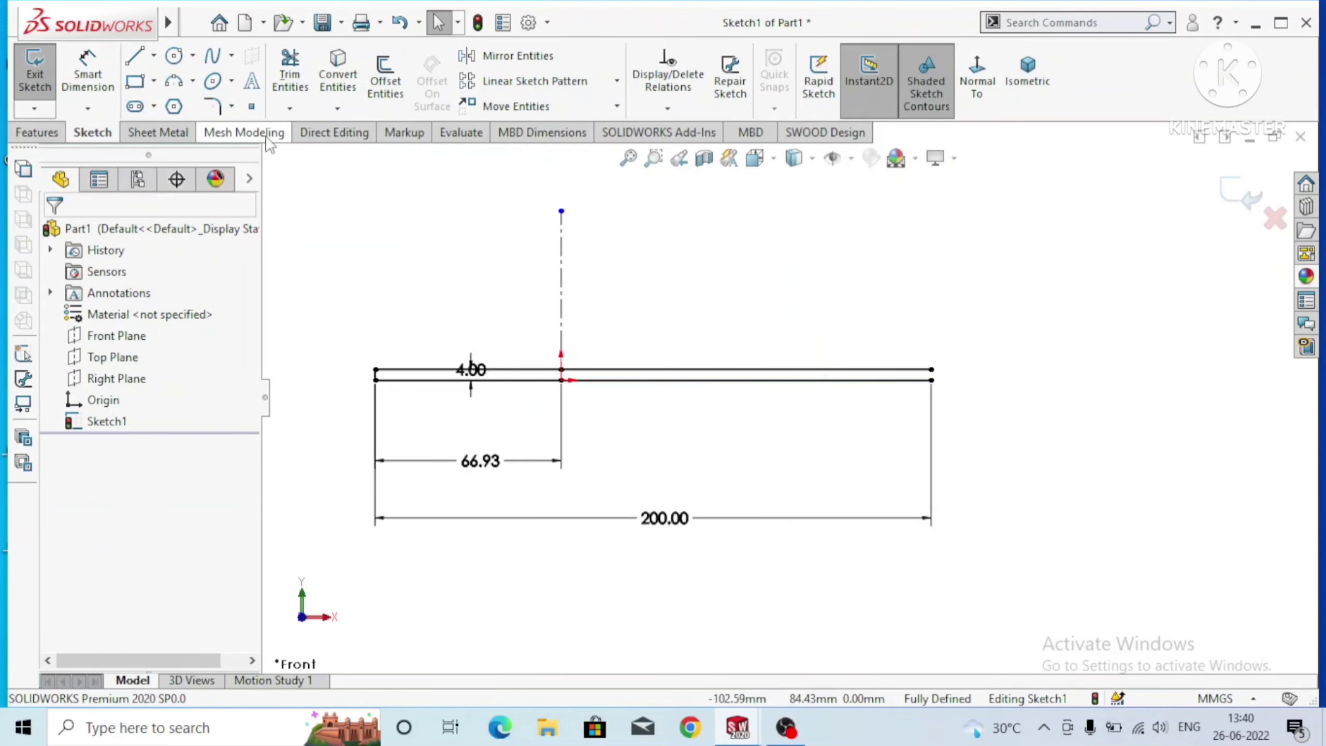
Draw the right-end step: a vertical rise, a top edge, and an angled segment down to the shaft line.
left_click(134, 54)
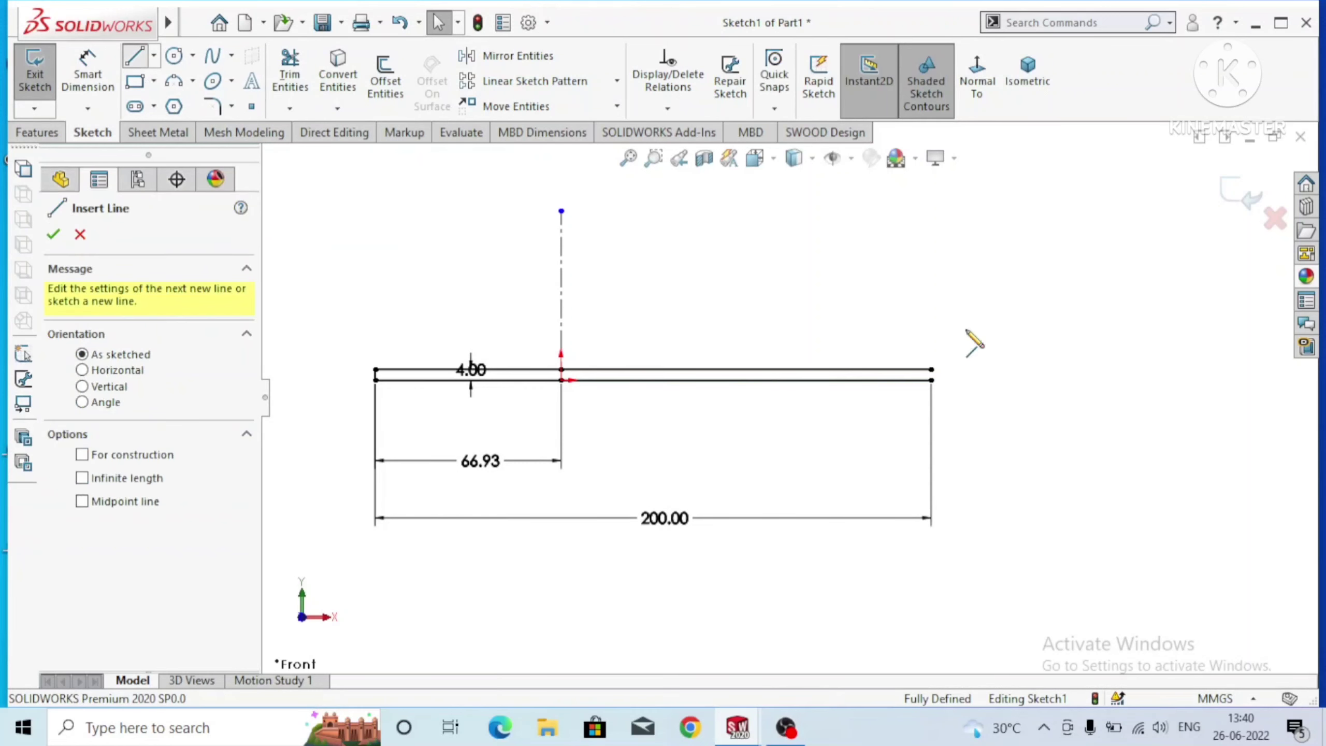
scroll(960, 360, "down", 1)
left_click(927, 383)
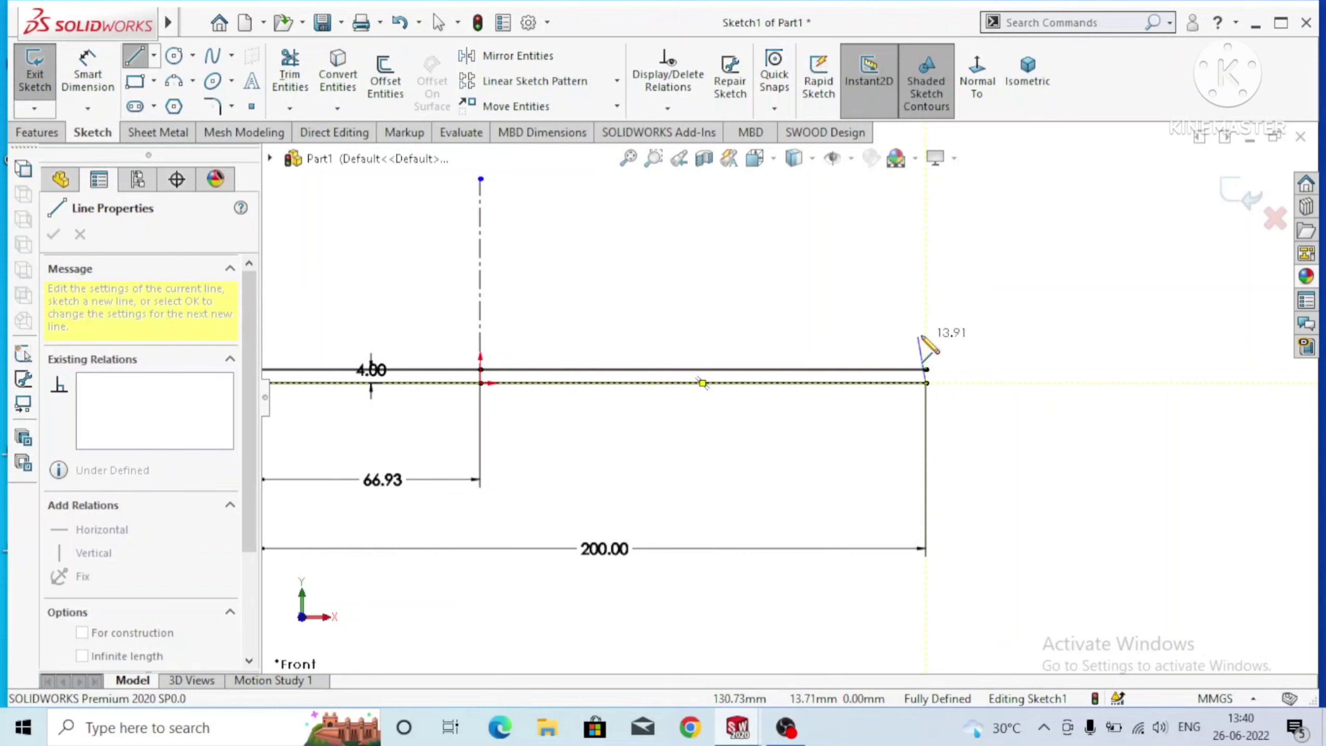
left_click(926, 333)
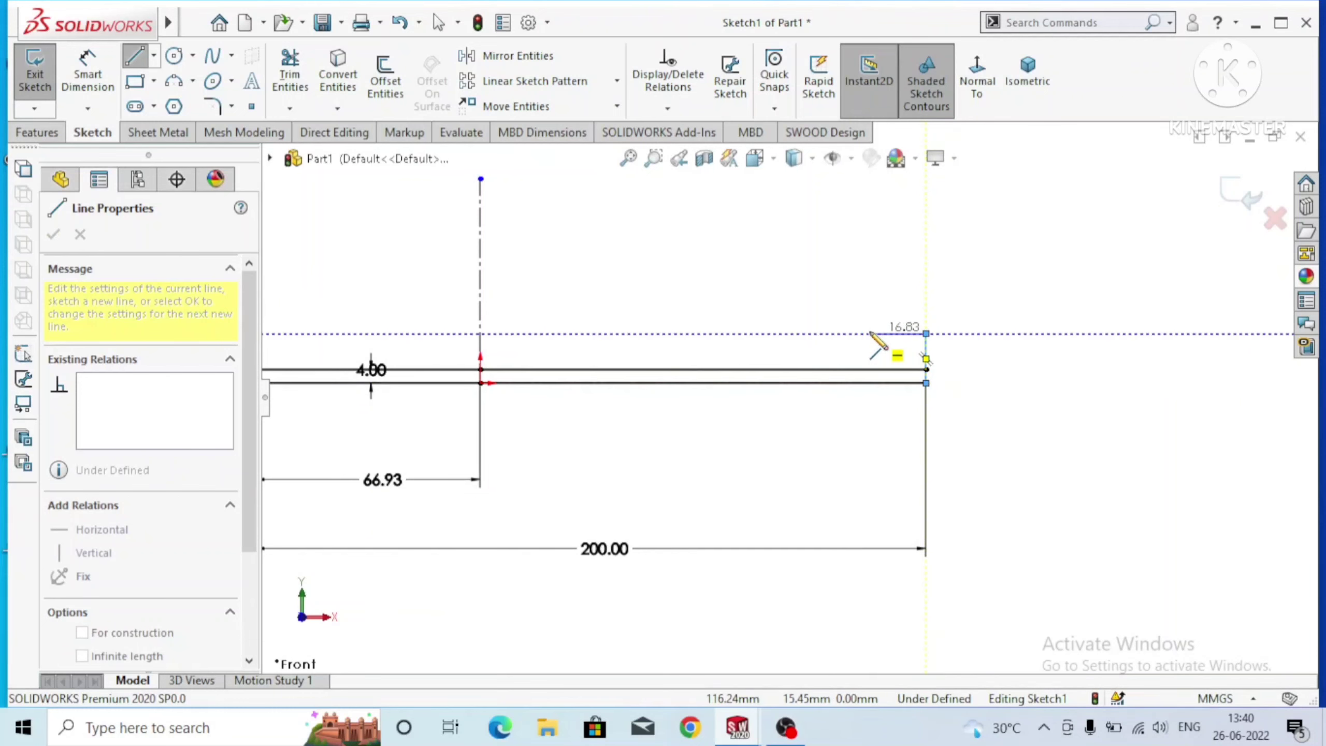
left_click(845, 333)
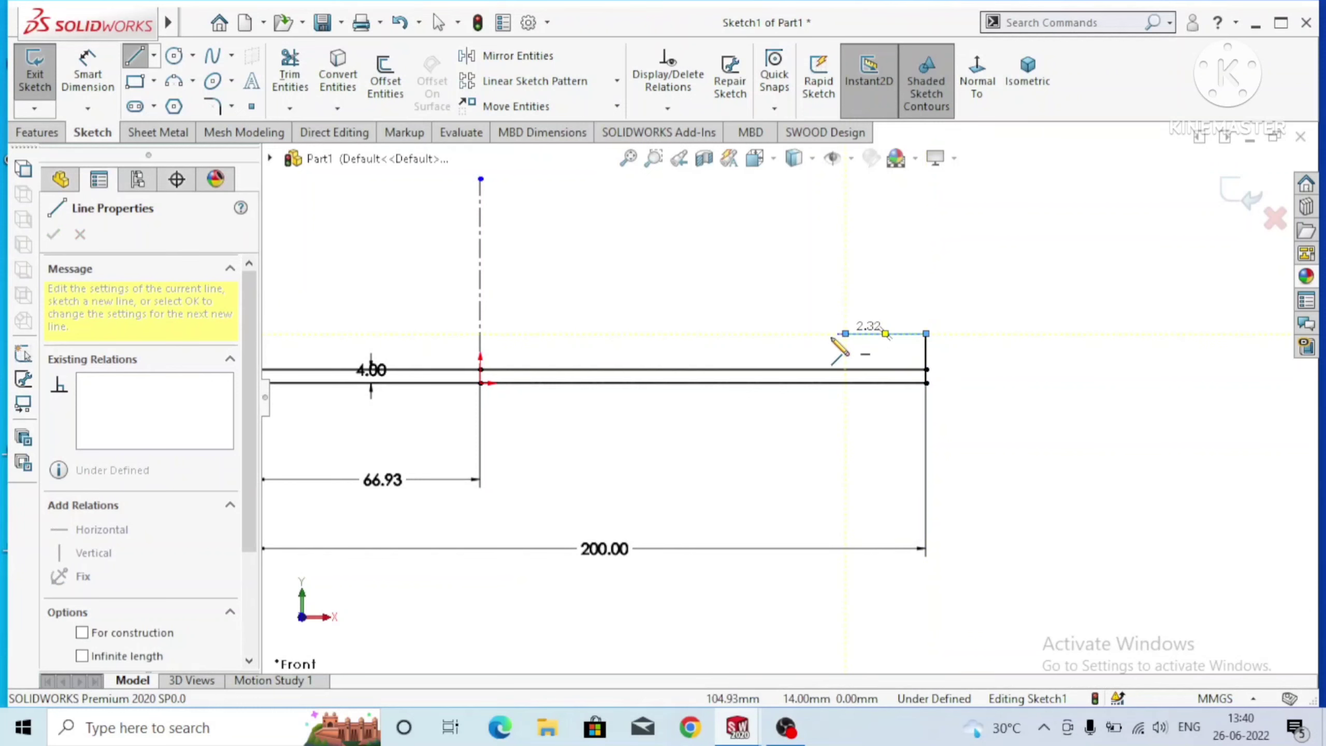
left_click(830, 370)
key("Escape")
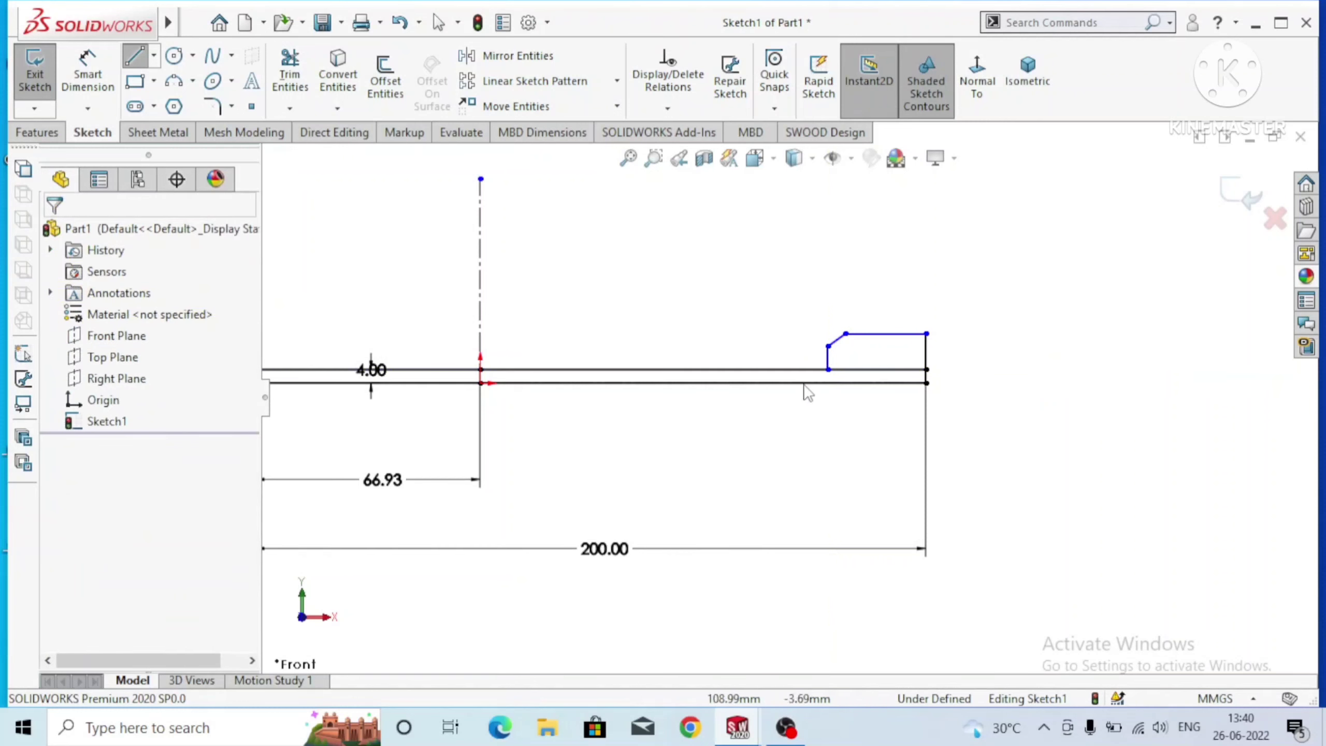
scroll(801, 375, "down", 1)
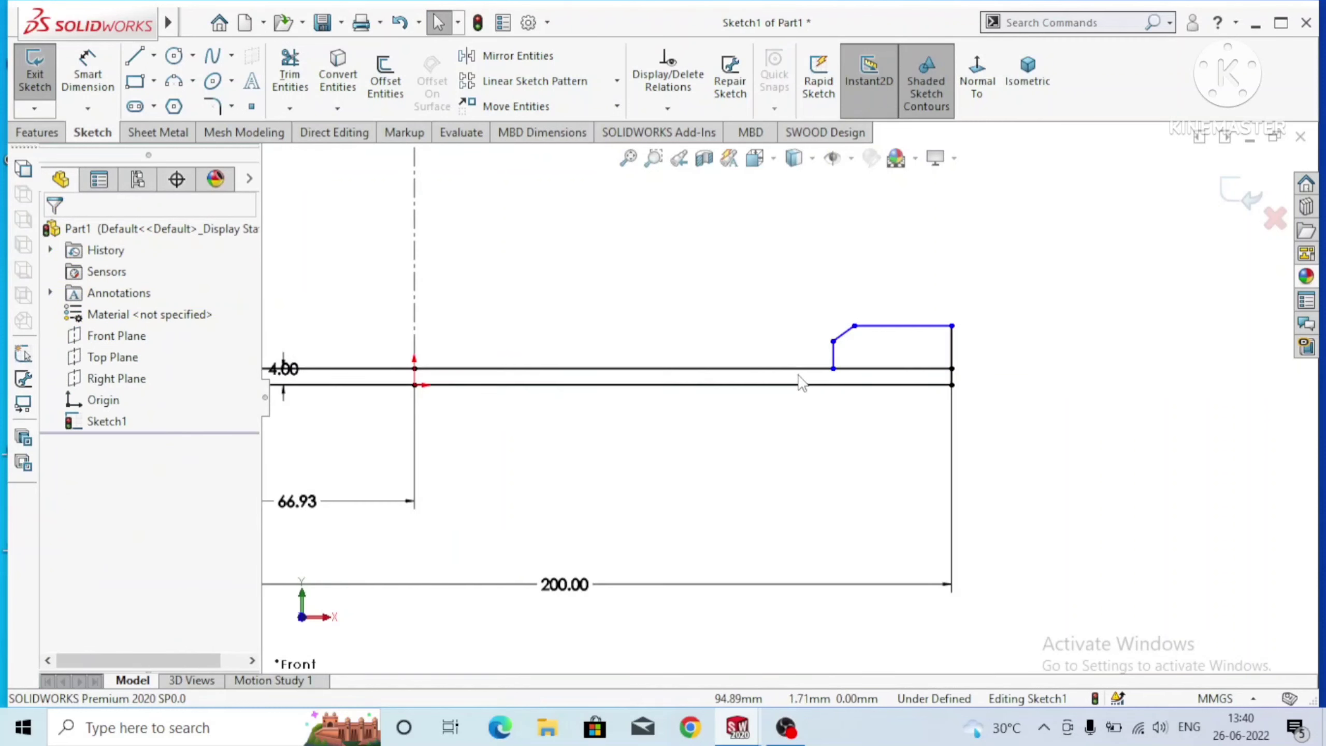
Trim away the leftover line segment under the step.
left_click(290, 71)
left_click_drag(877, 377, 913, 345)
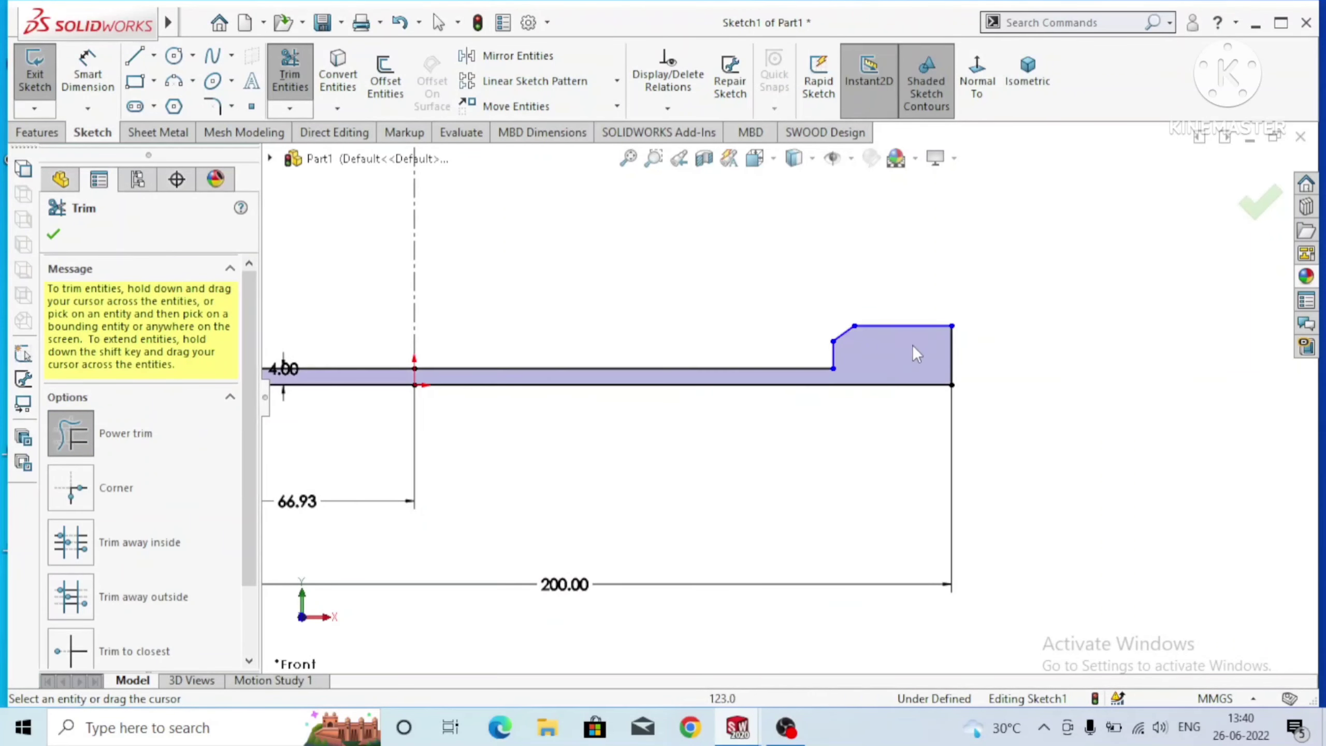
scroll(887, 352, "up", 3)
scroll(673, 417, "down", 2)
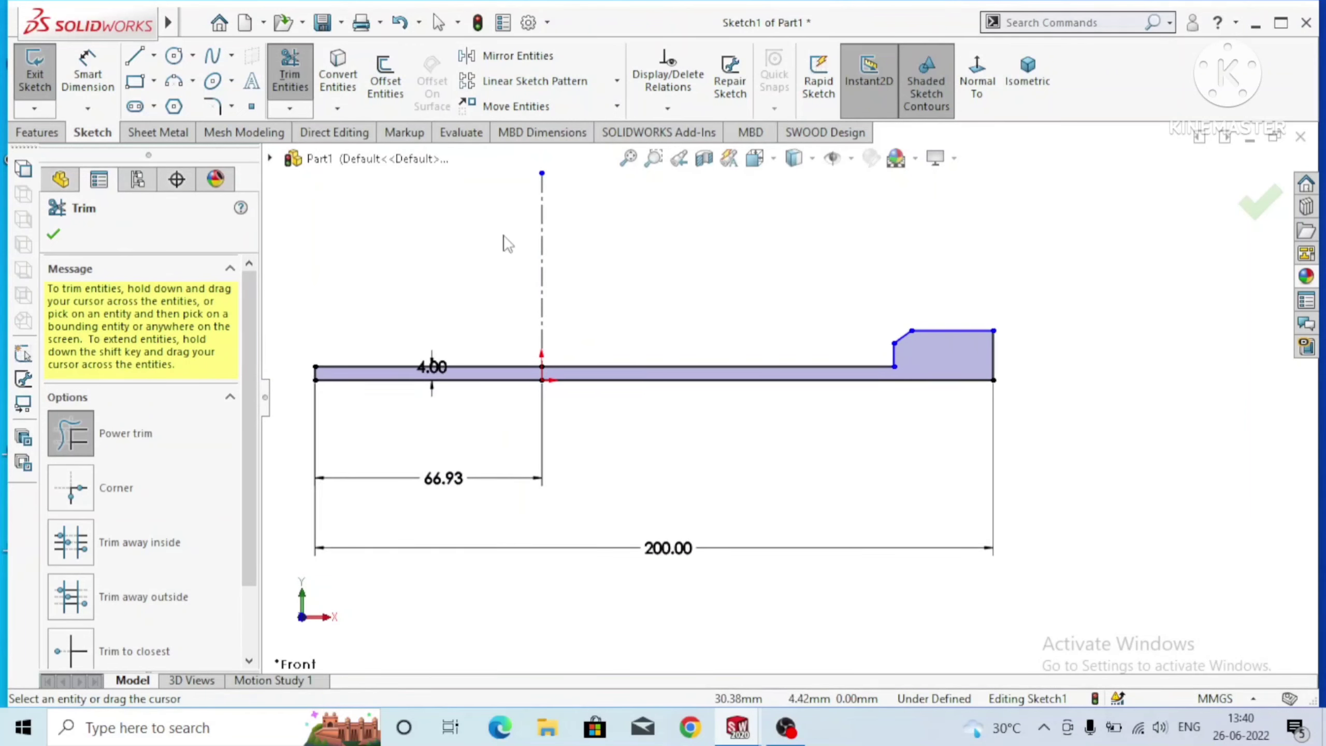
Dimension the step's right edge height as 6.84 mm.
left_click(114, 77)
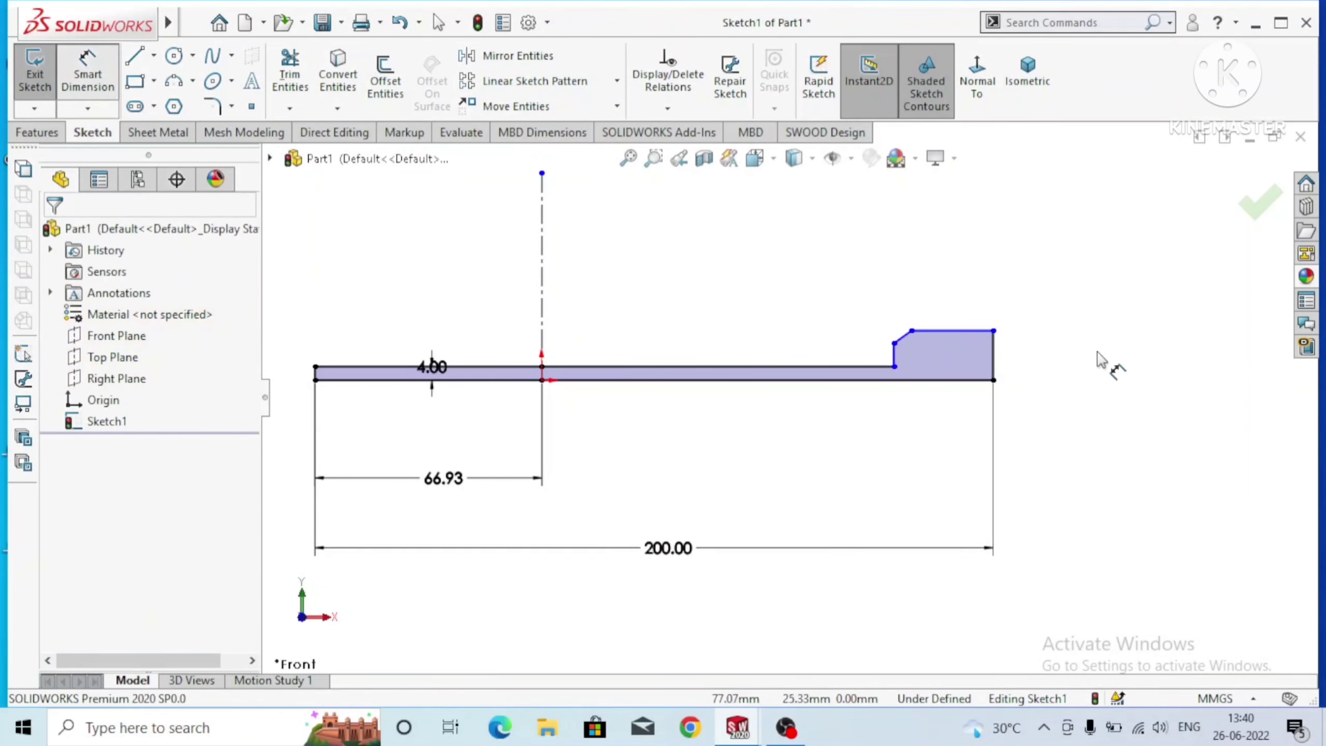
left_click(993, 360)
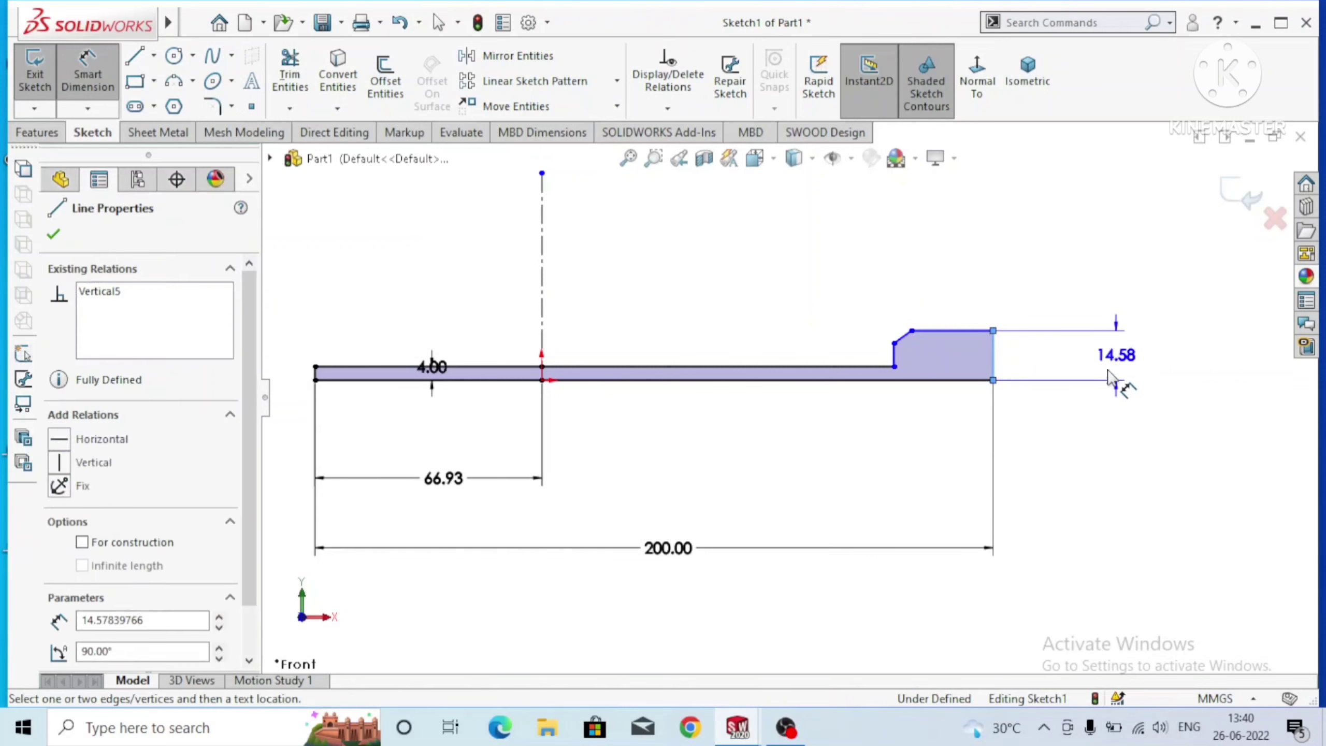
left_click(1111, 453)
type("6")
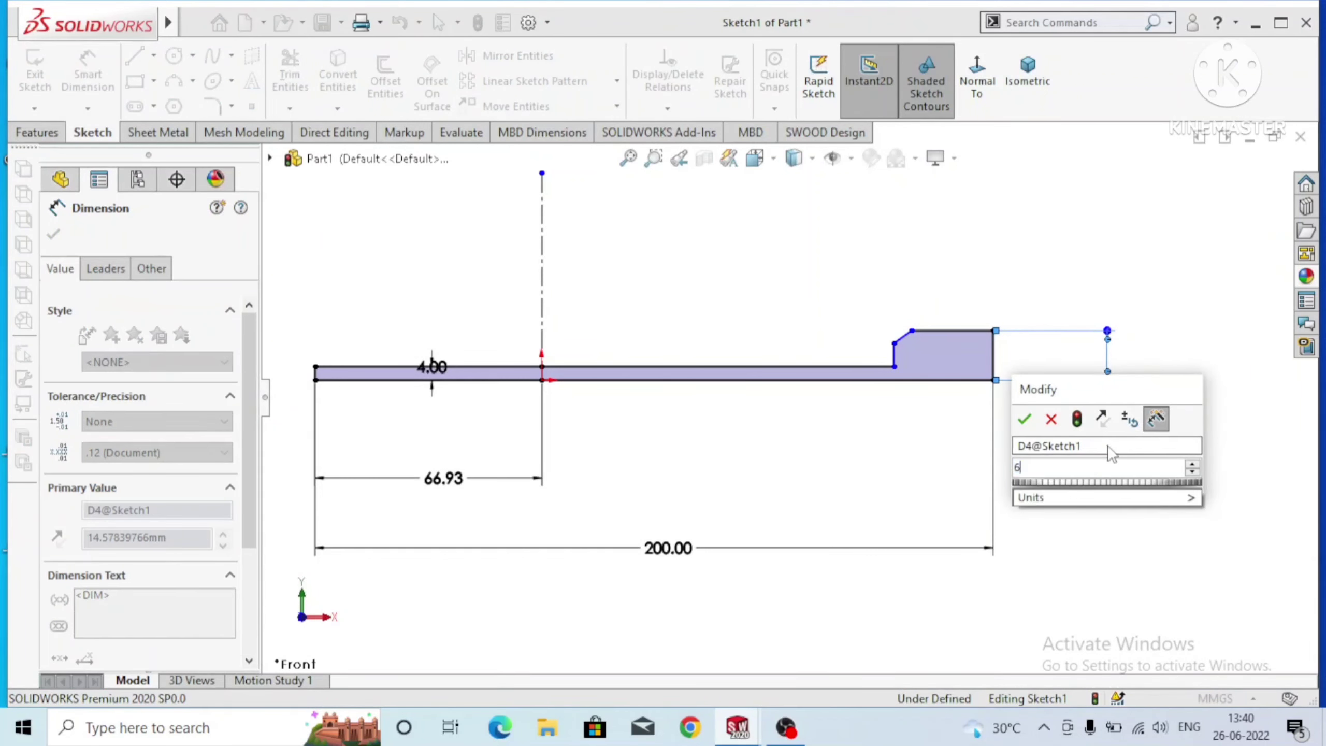
type(".84")
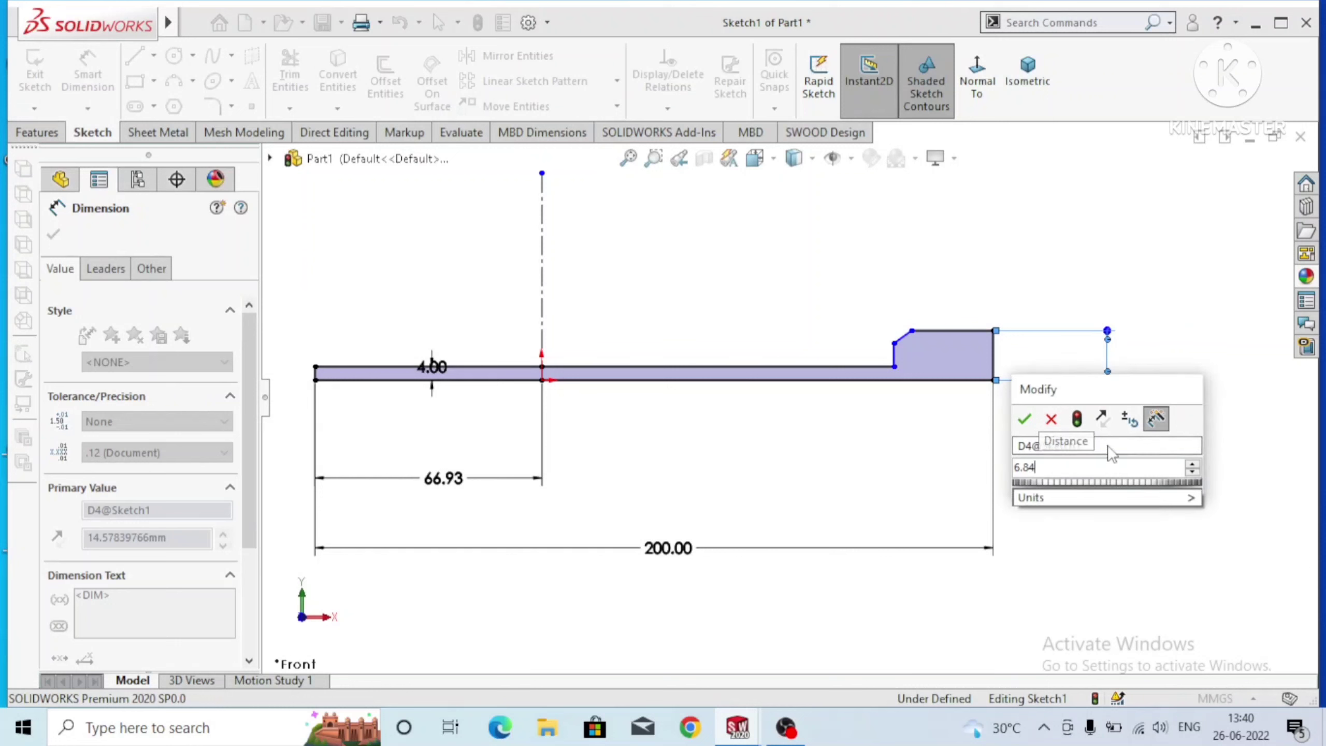
key("Return")
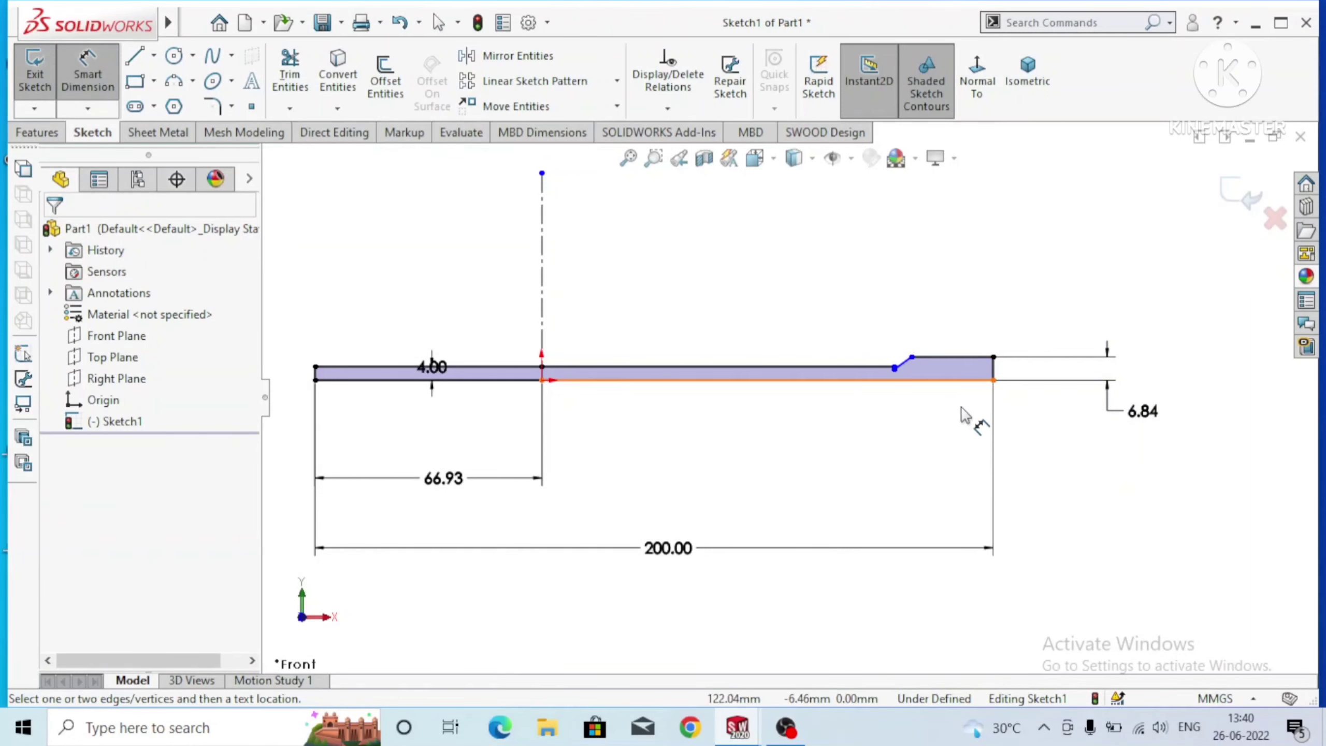
scroll(965, 417, "down", 1)
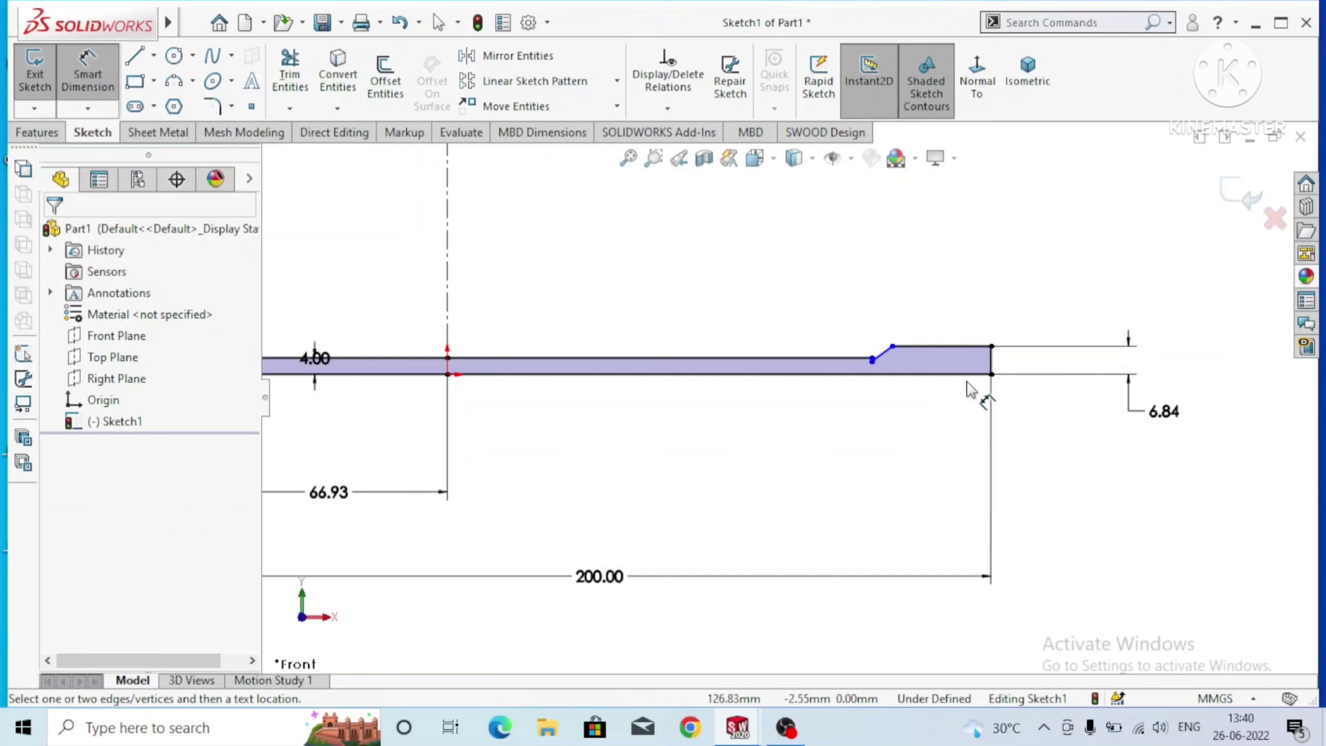
Dimension the step's top edge length, changing it from 24.08 to about 18.
left_click(969, 348)
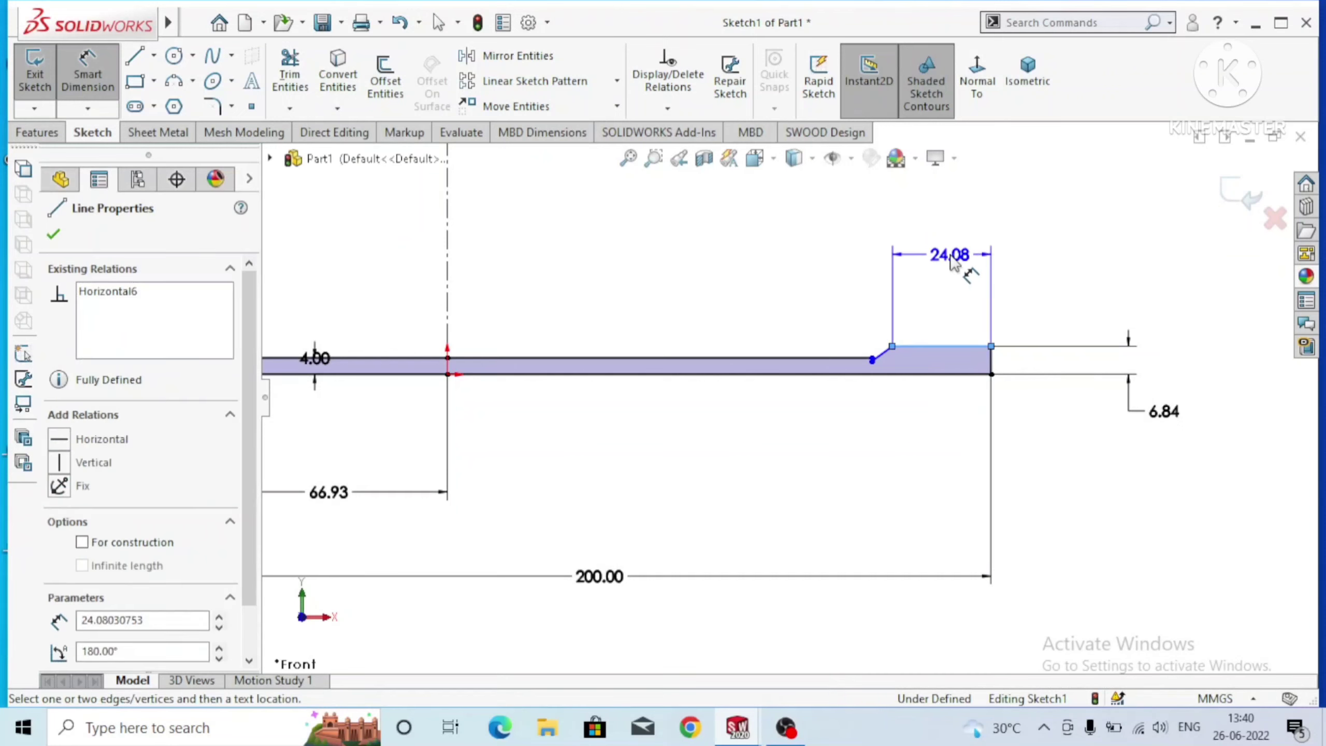
left_click(951, 261)
double_click(952, 259)
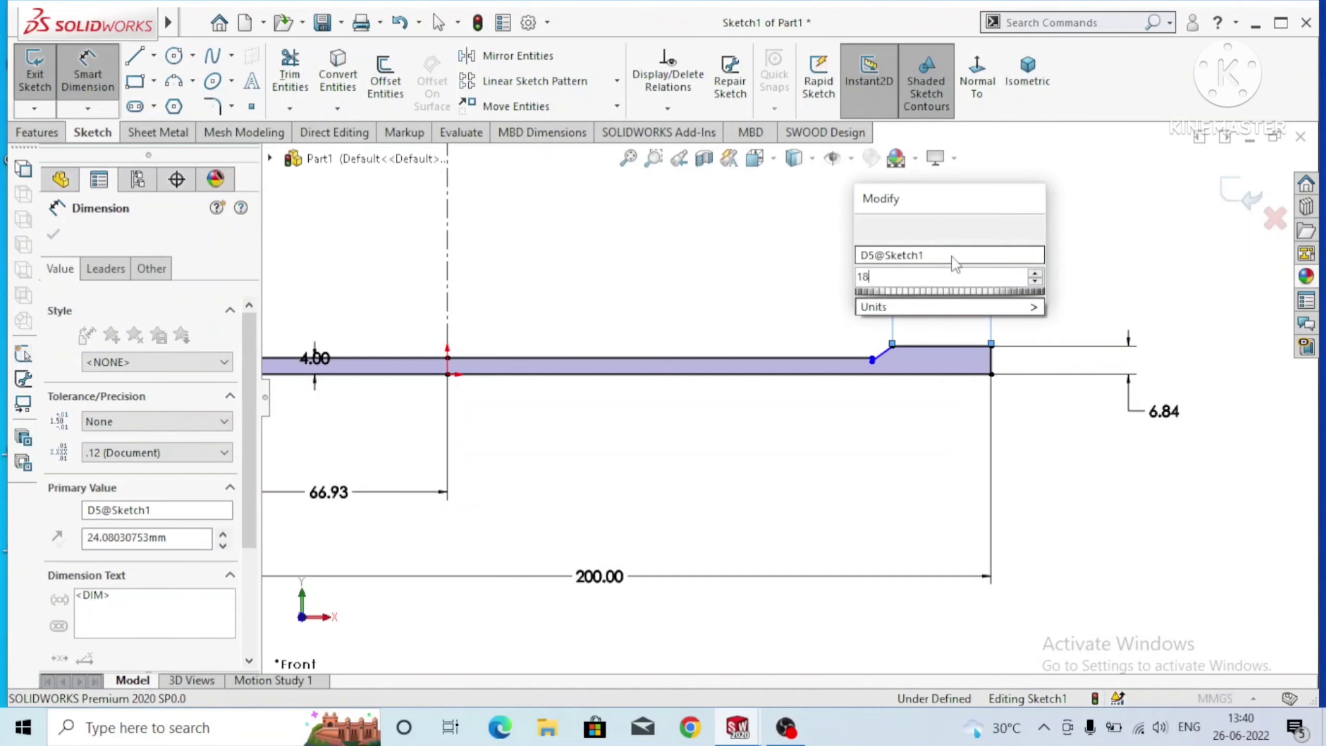
type("18")
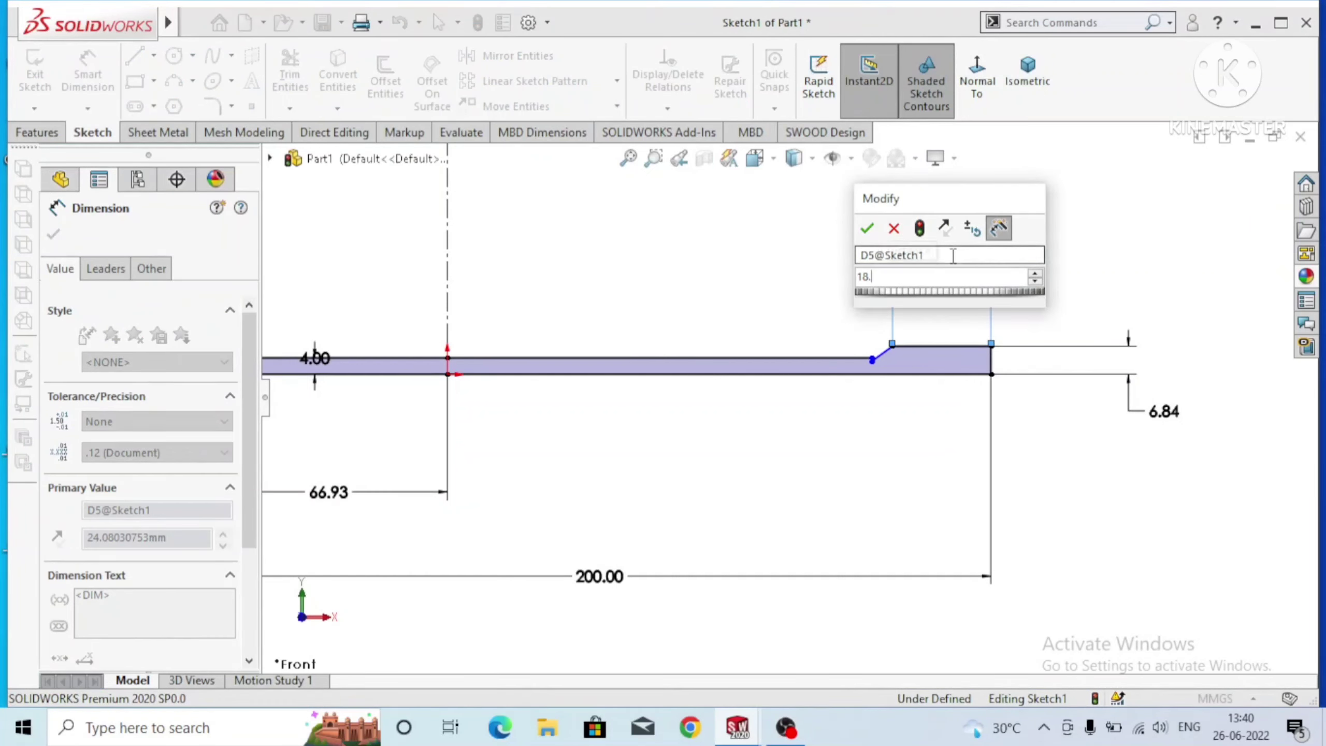
key("Escape")
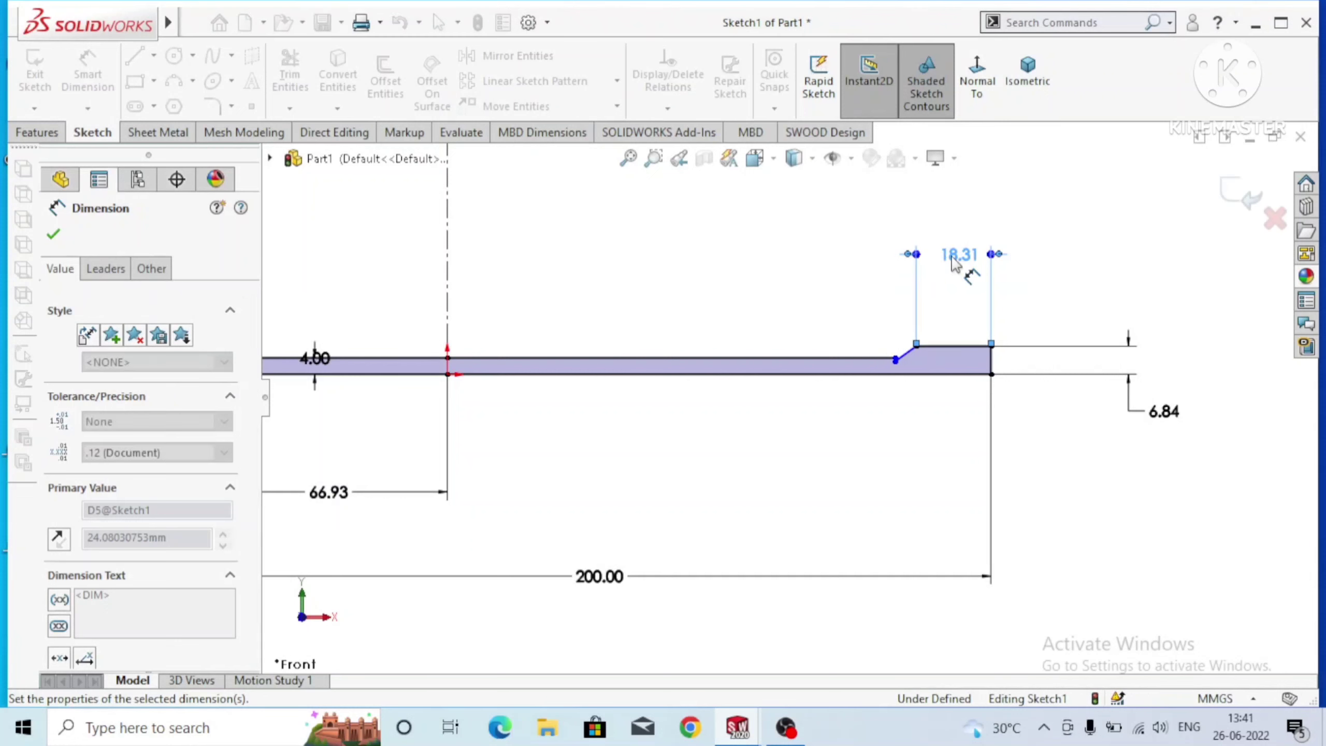
left_click(808, 254)
scroll(887, 332, "down", 5)
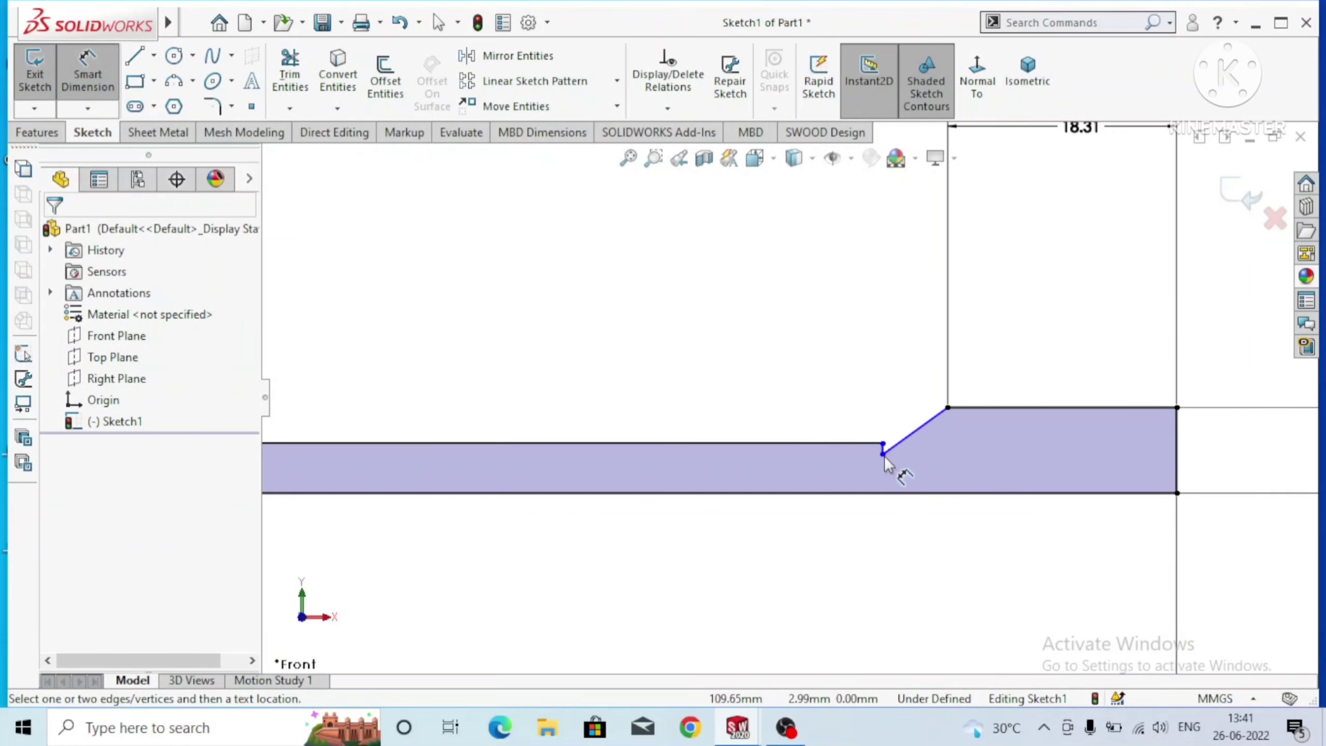
key("Escape")
Dimension the angled shoulder's horizontal width as 1.19 mm.
left_click(947, 407)
left_click(882, 453)
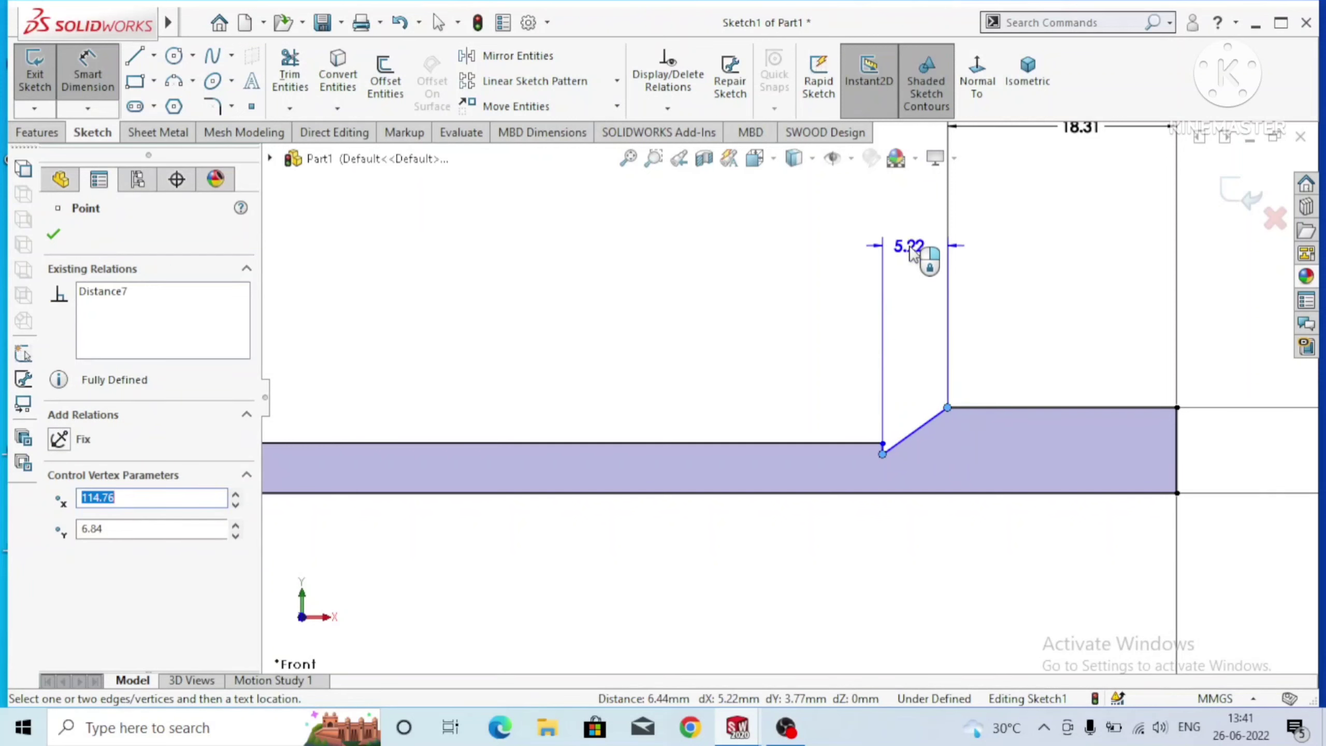
left_click(911, 255)
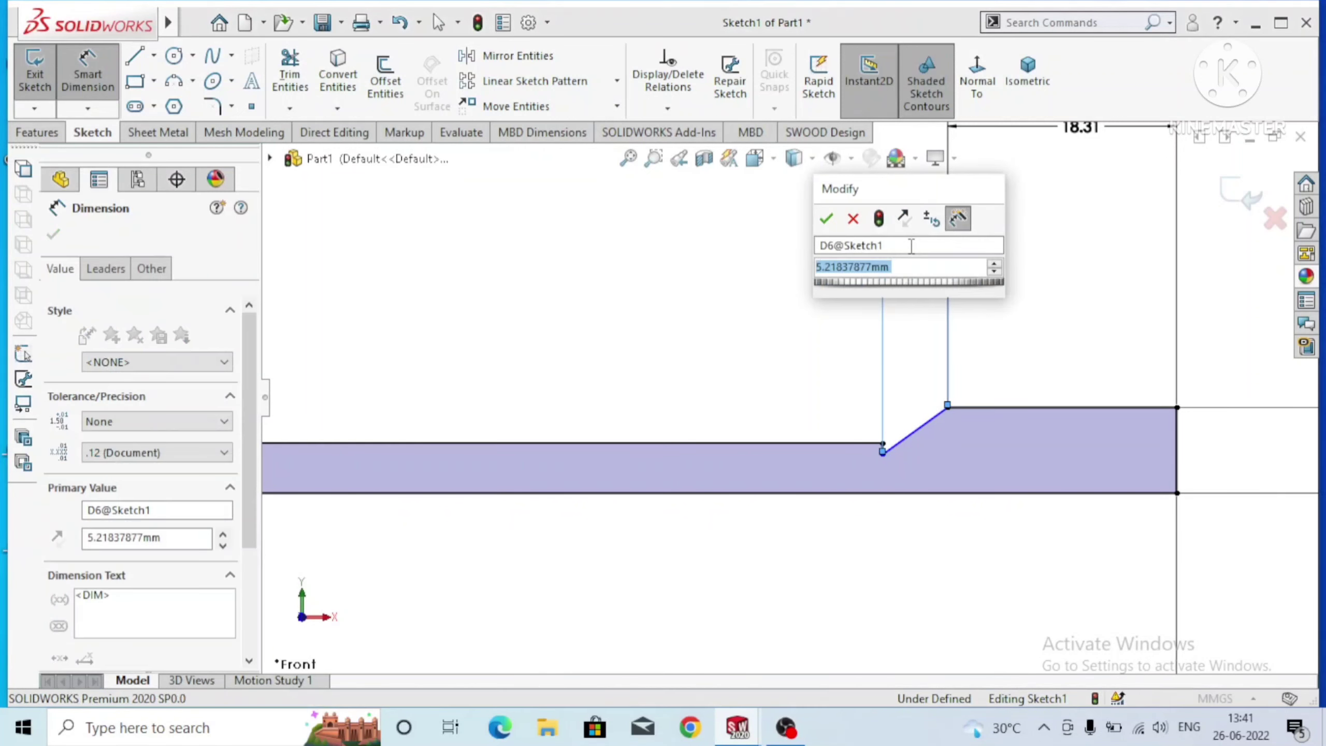
type("1.1")
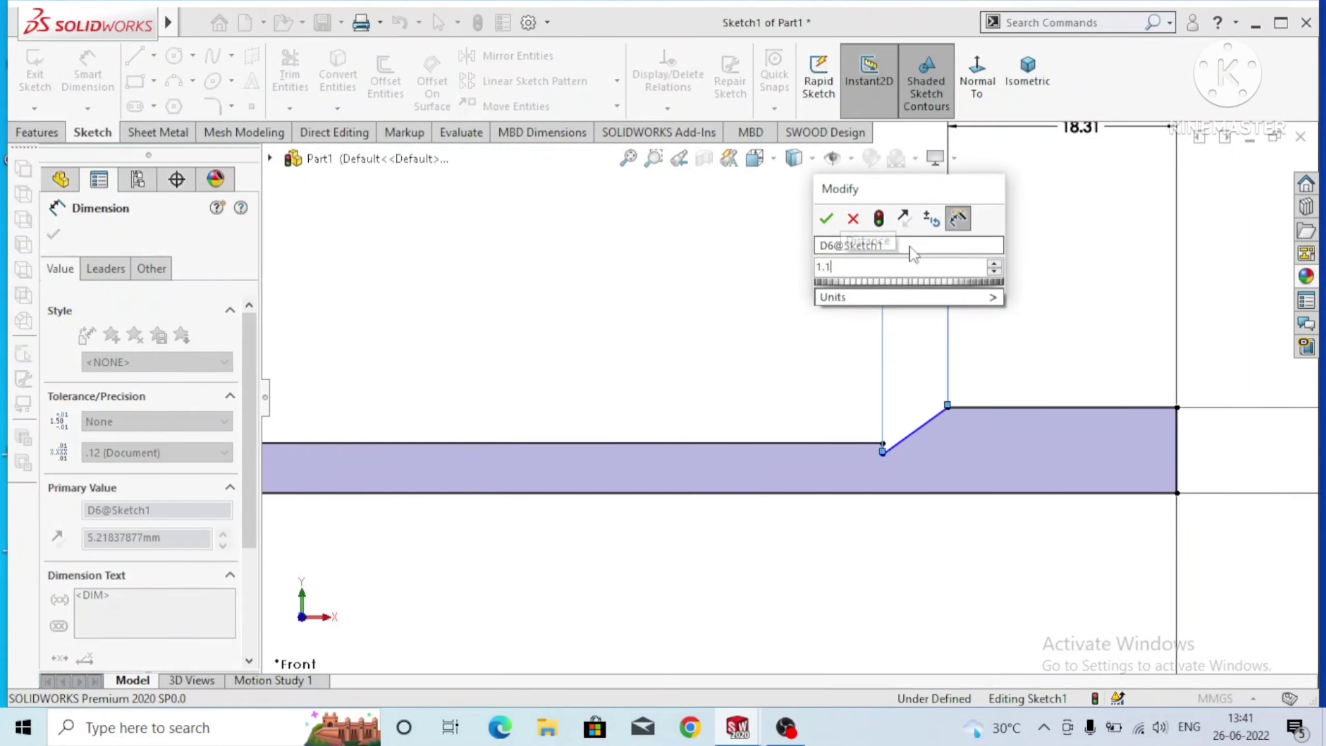
type("9")
key("Return")
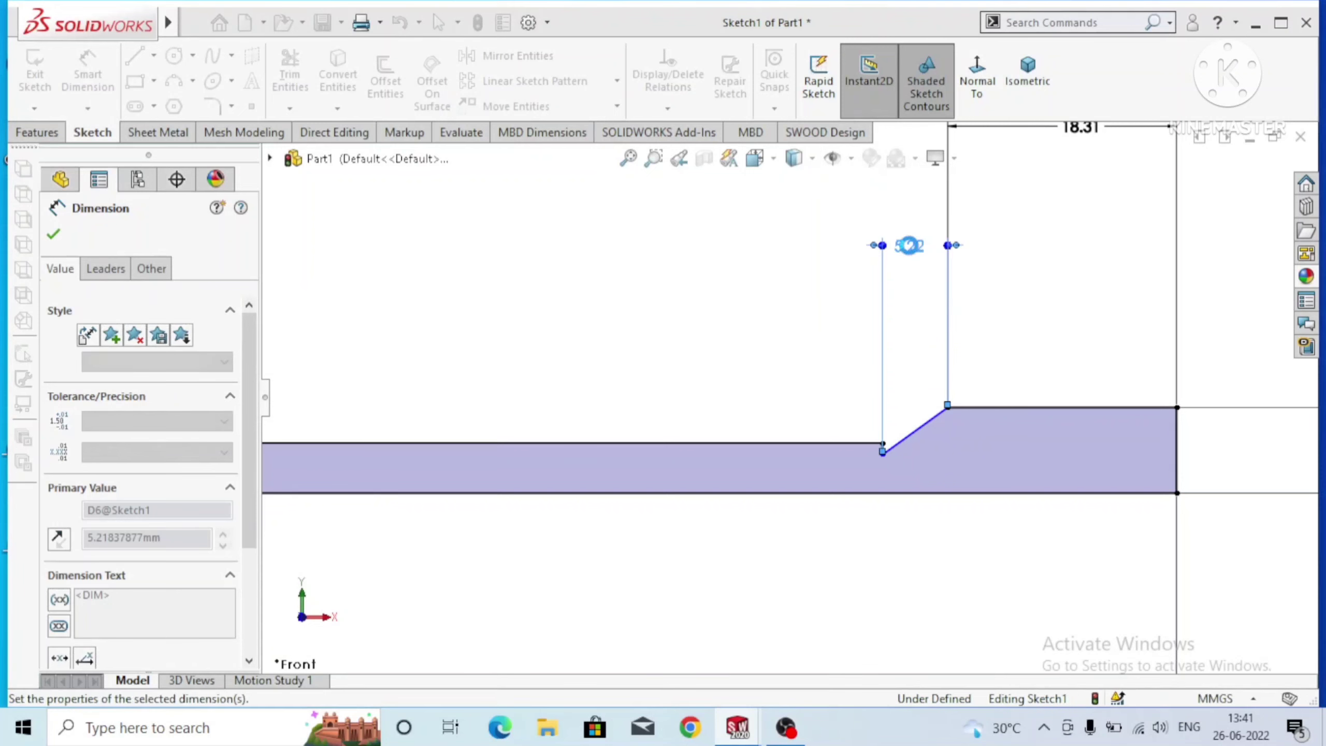
left_click(761, 323)
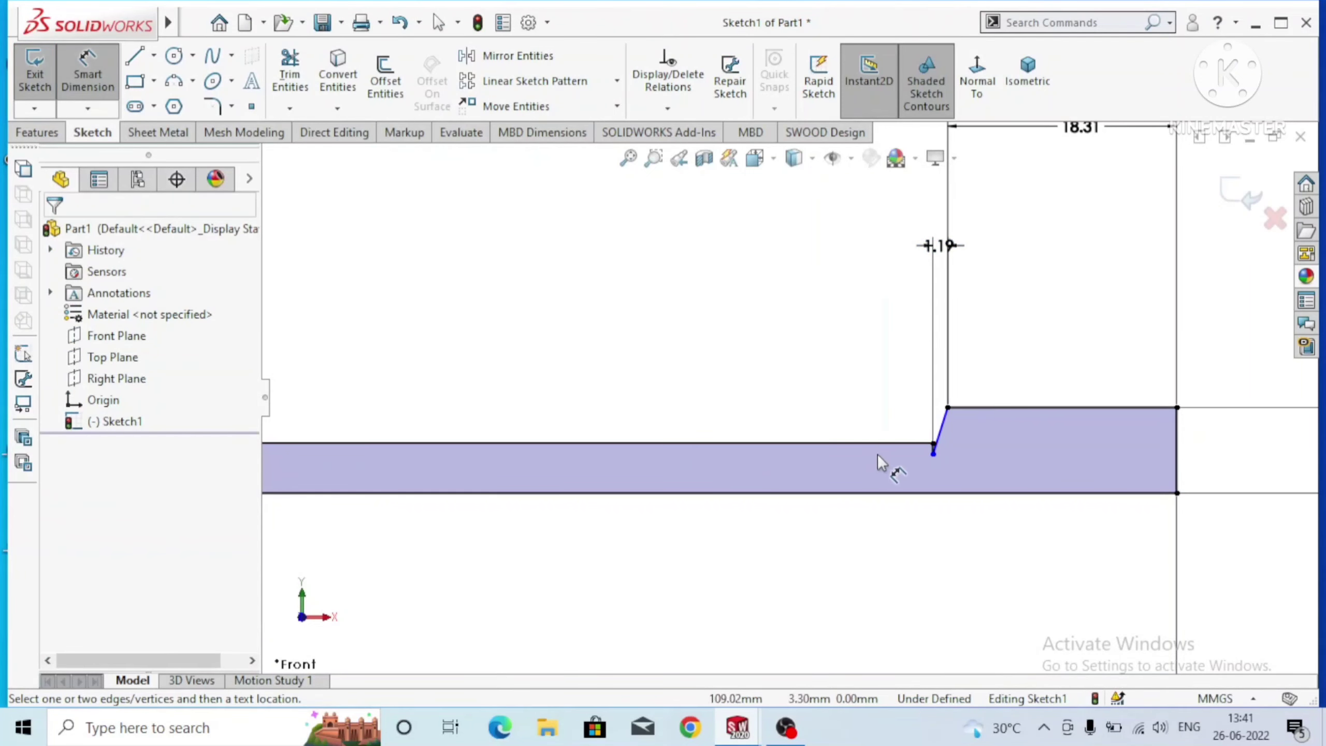
scroll(877, 453, "up", 1)
scroll(913, 444, "up", 1)
scroll(919, 452, "up", 1)
Exit dimensioning and inspect the corner vertex and horizontal edge at the step.
scroll(856, 366, "up", 1)
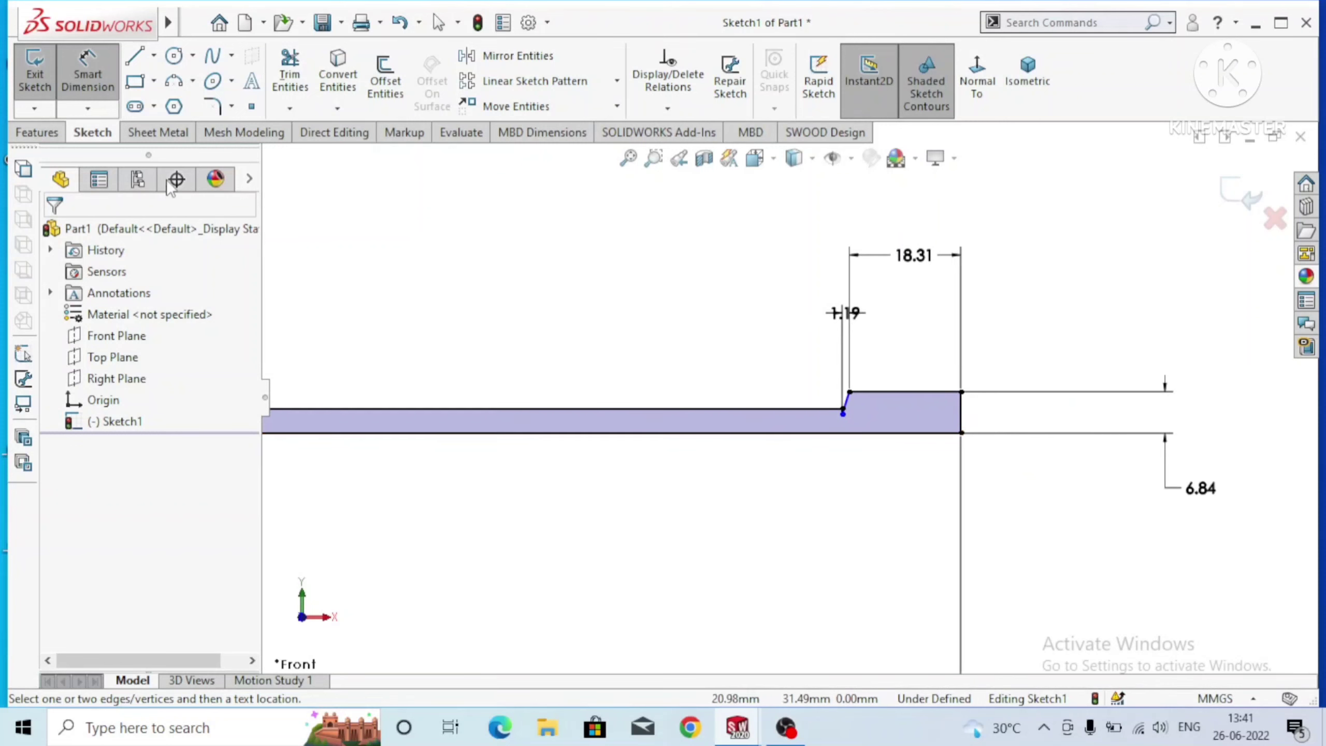
key("Escape")
scroll(781, 399, "down", 1)
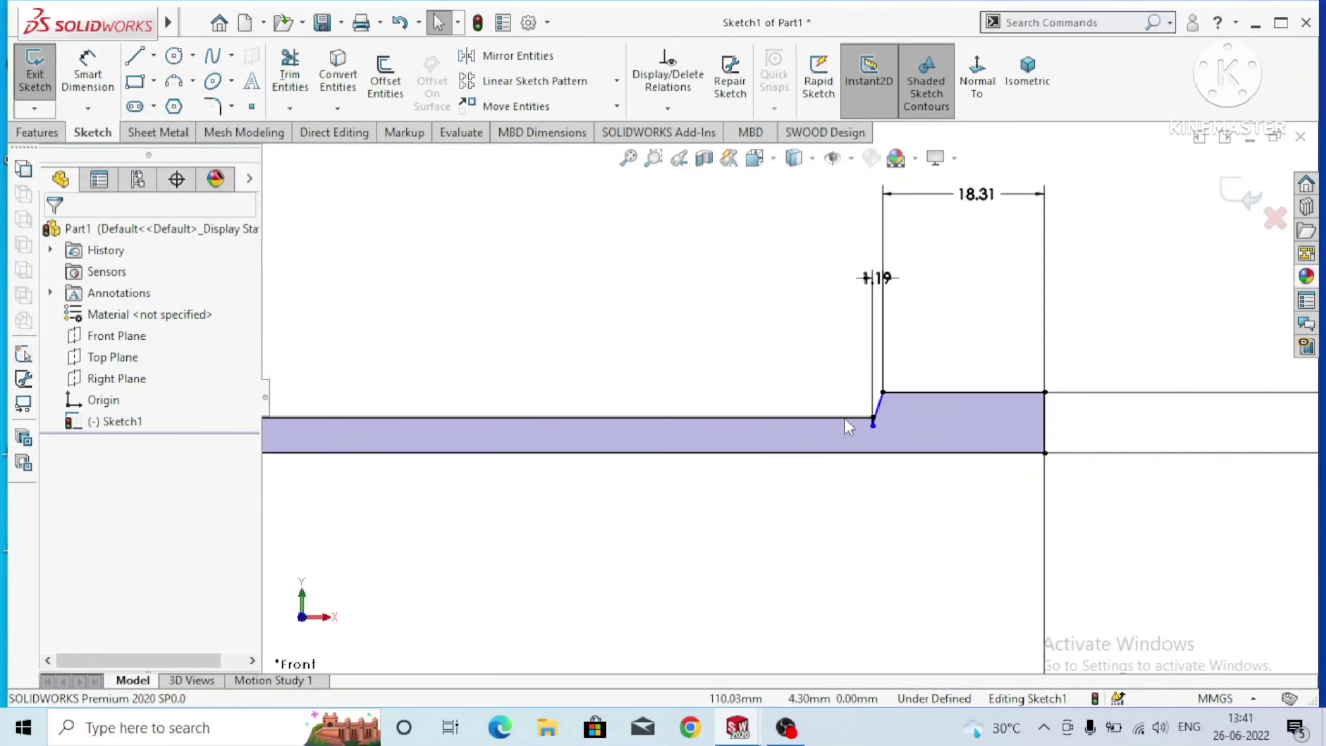
left_click(872, 418)
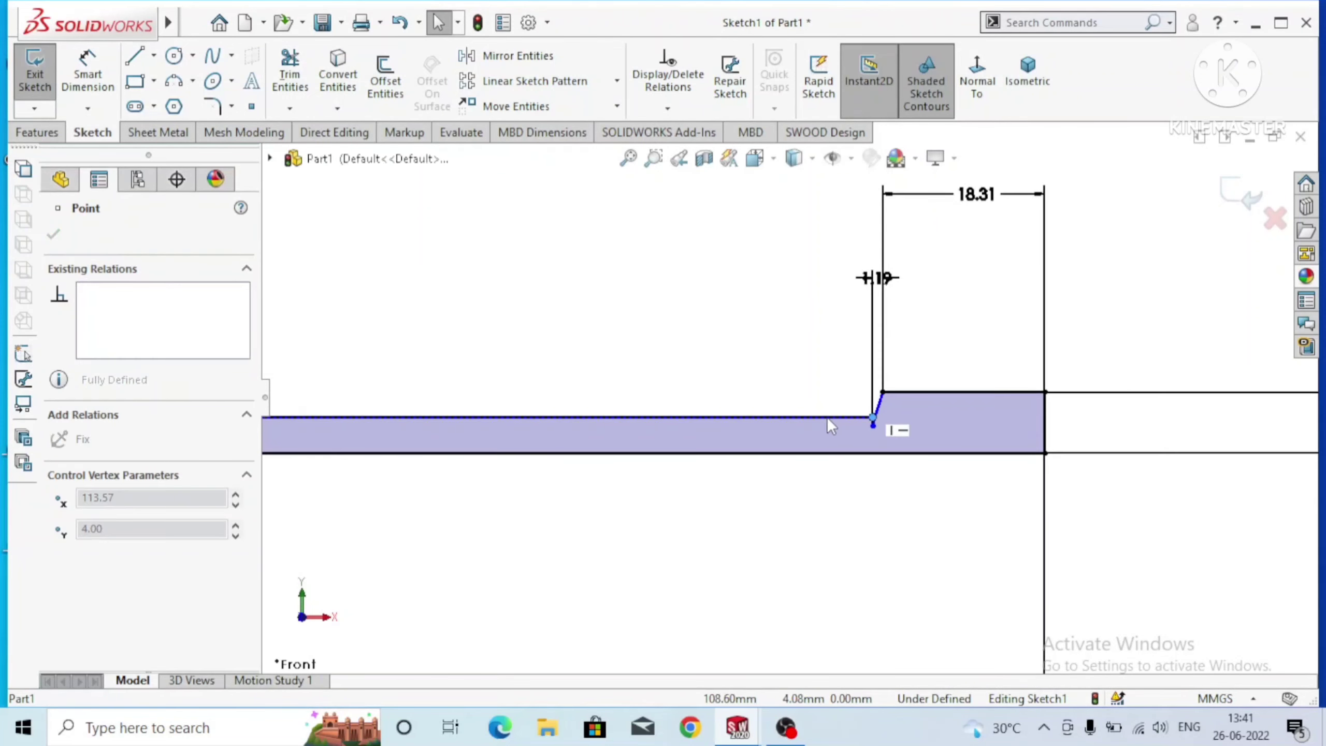
left_click(784, 418)
left_click(746, 373)
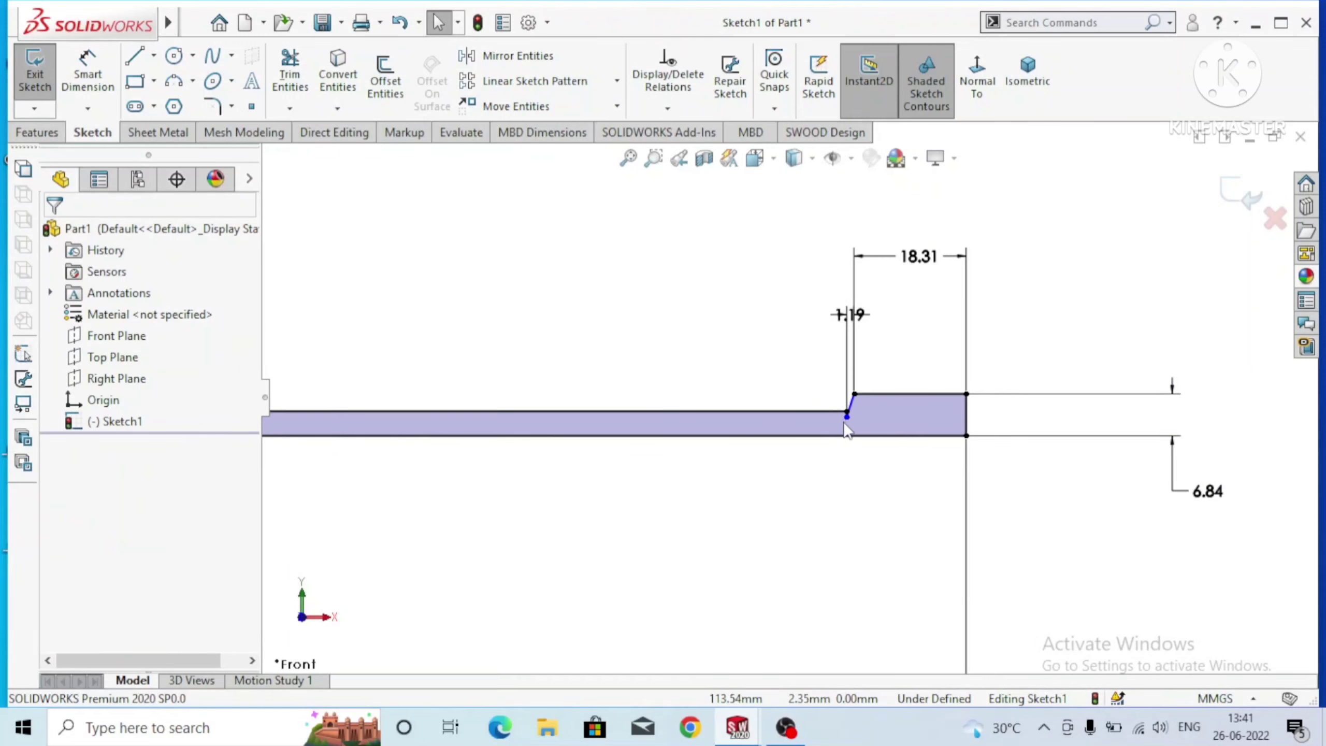
scroll(841, 422, "down", 2)
scroll(837, 422, "down", 2)
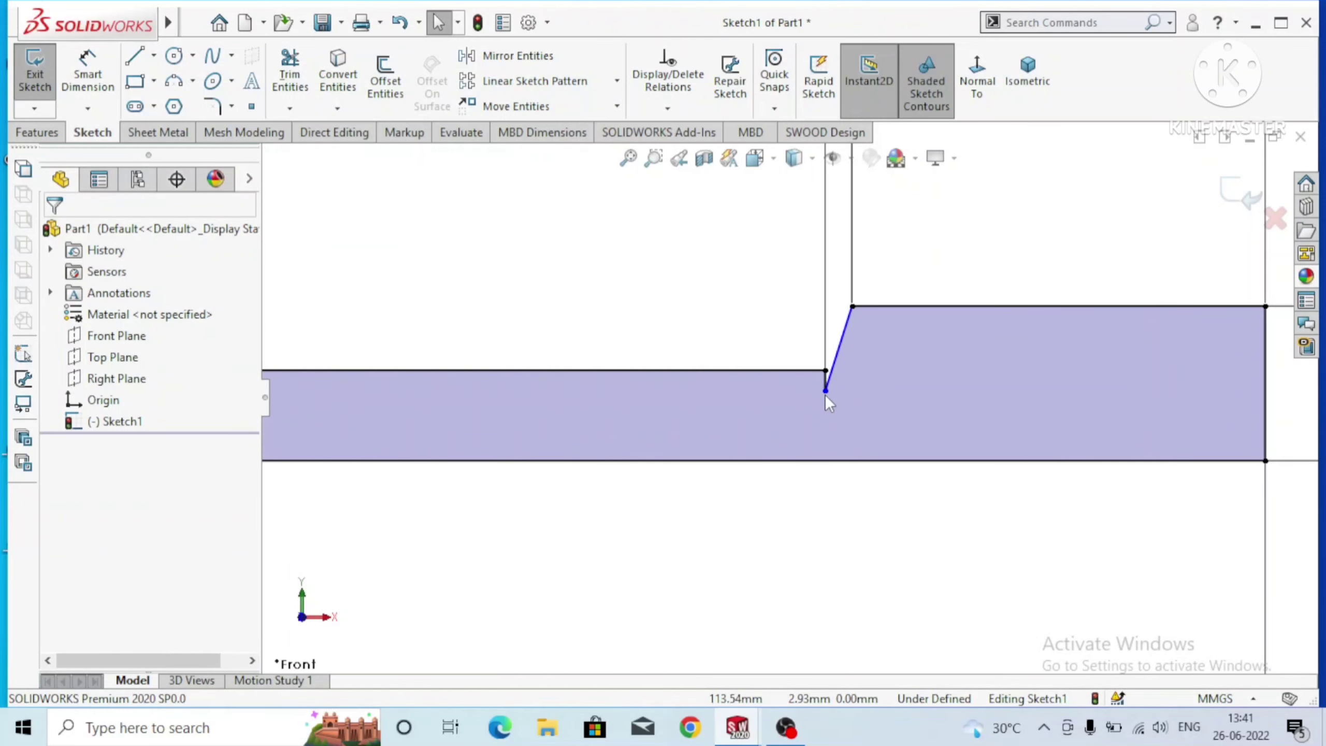
Drag the slanted line's lower end up the vertical edge and select its upper endpoint.
mouse_move(825, 390)
left_mouse_down()
mouse_move(840, 343)
mouse_move(871, 346)
left_mouse_up()
left_click(686, 326)
scroll(688, 324, "up", 1)
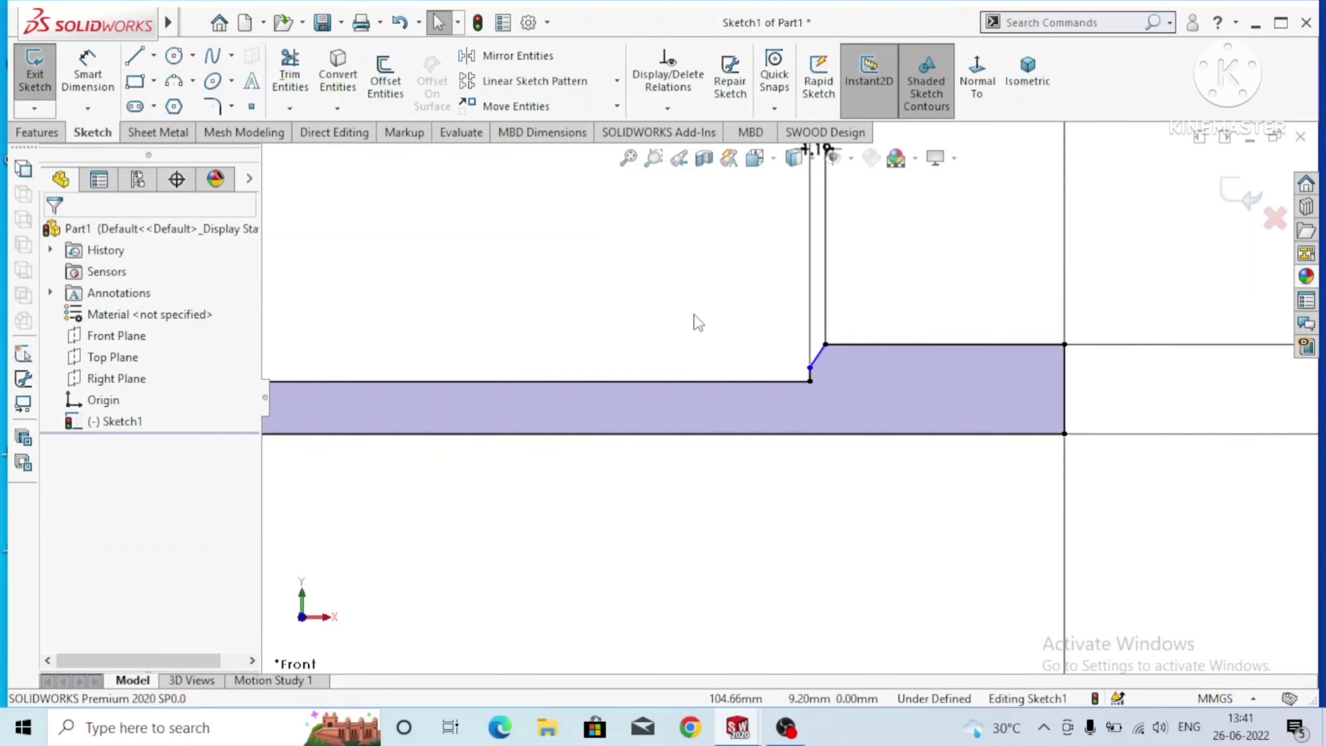
scroll(698, 323, "up", 2)
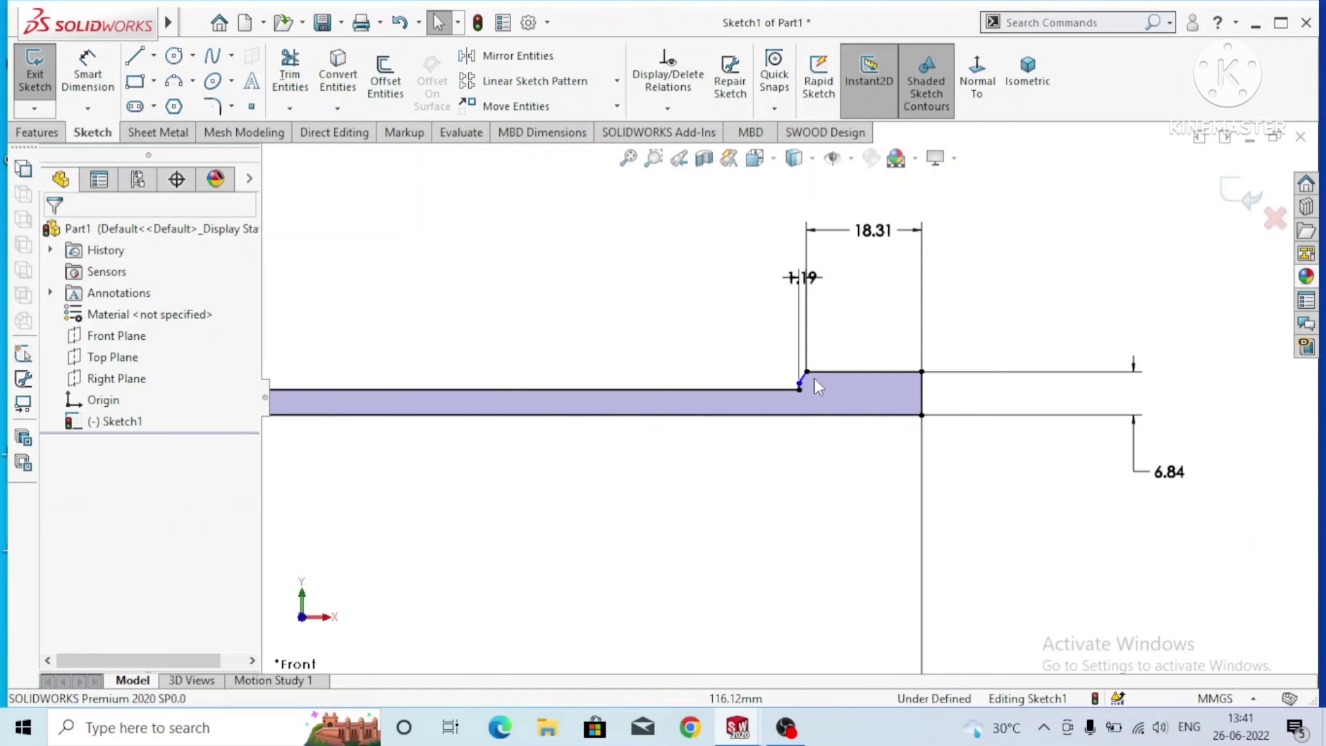
scroll(800, 385, "down", 3)
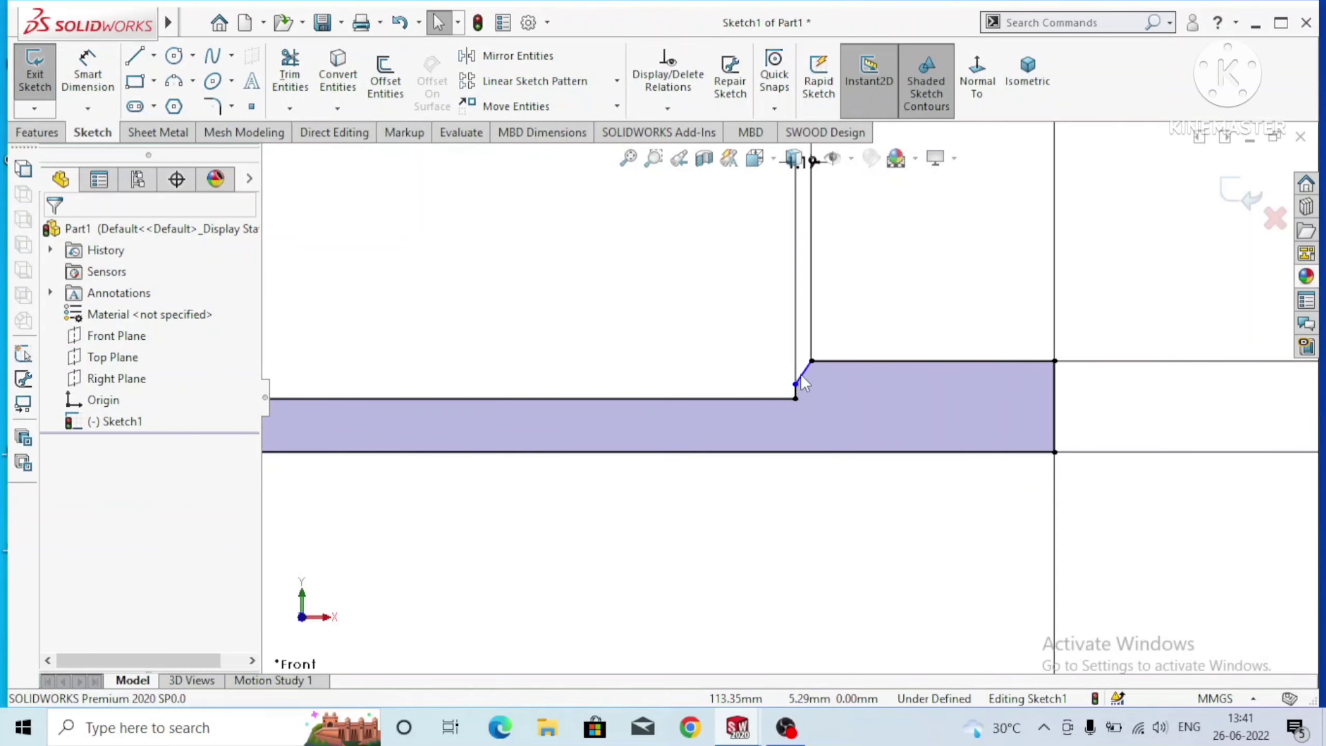
left_click(810, 361)
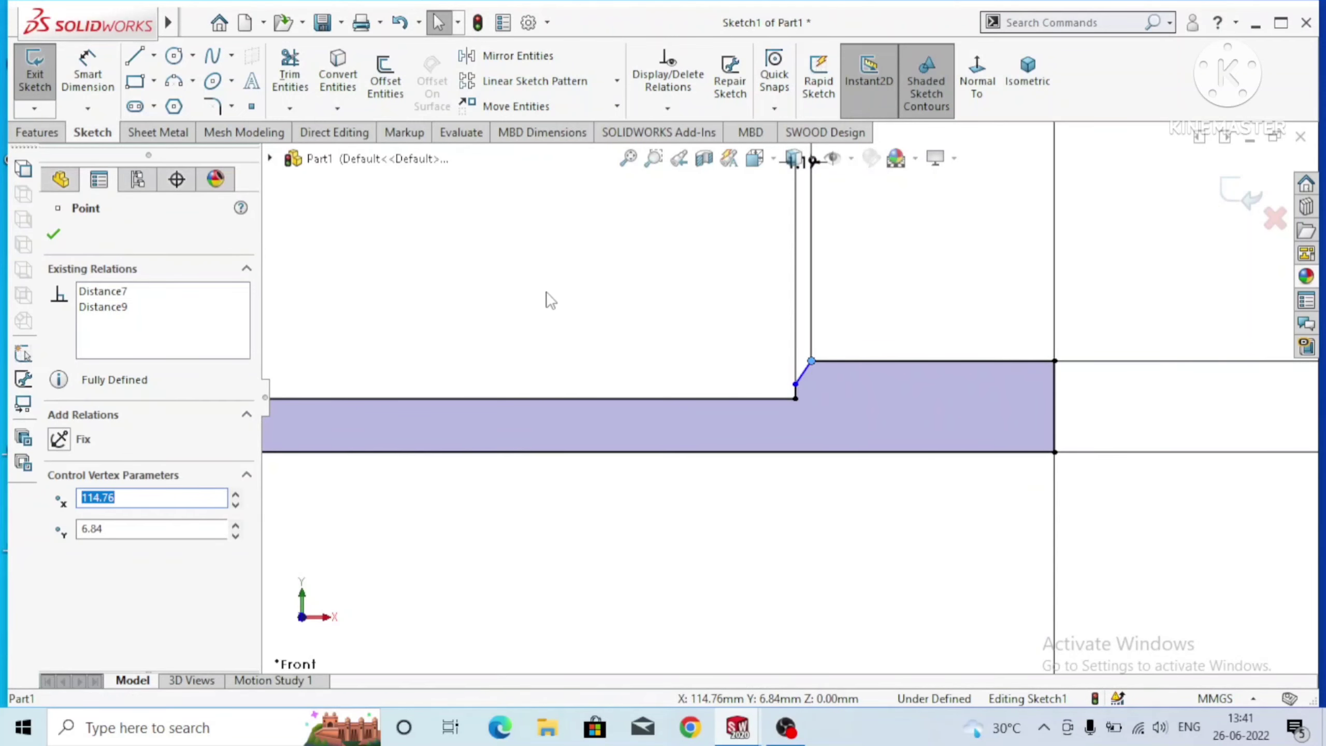
key("d")
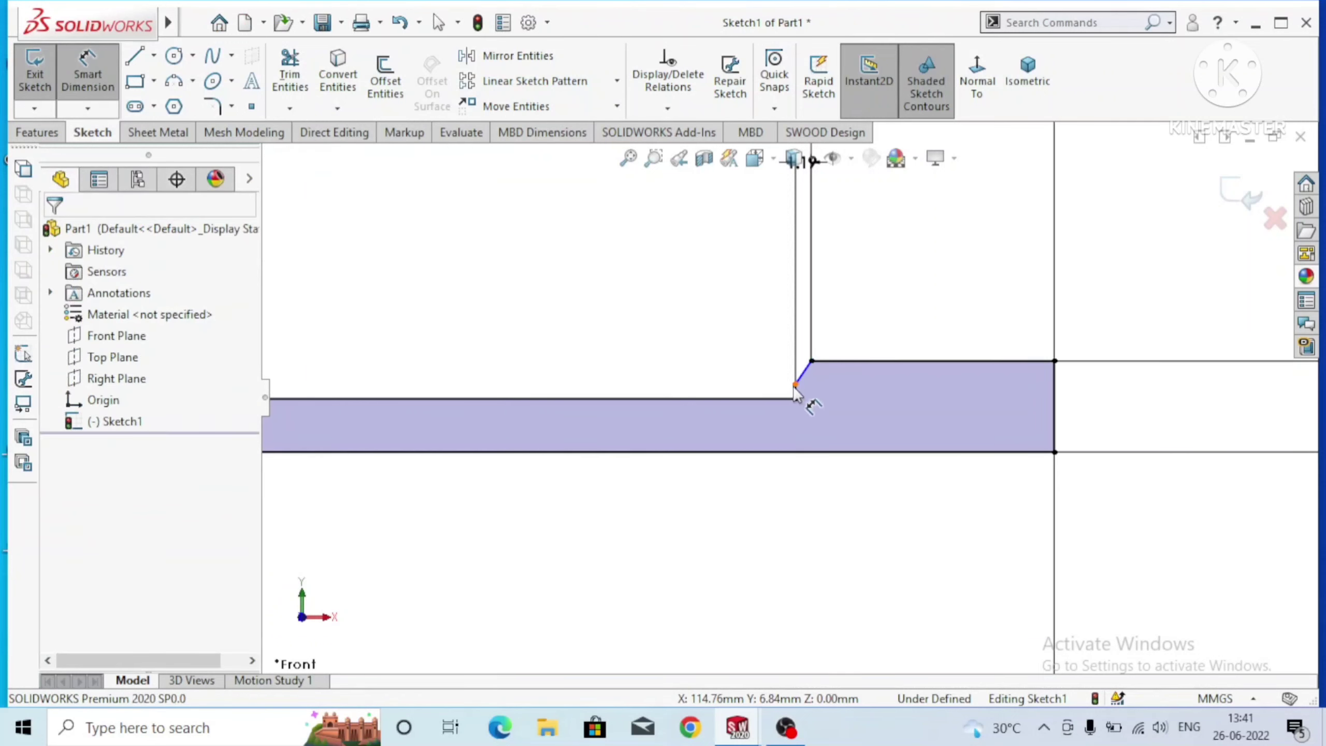
Dimension the vertical offset between the chamfer endpoints as 2.84 mm.
left_click(811, 361)
left_click(795, 383)
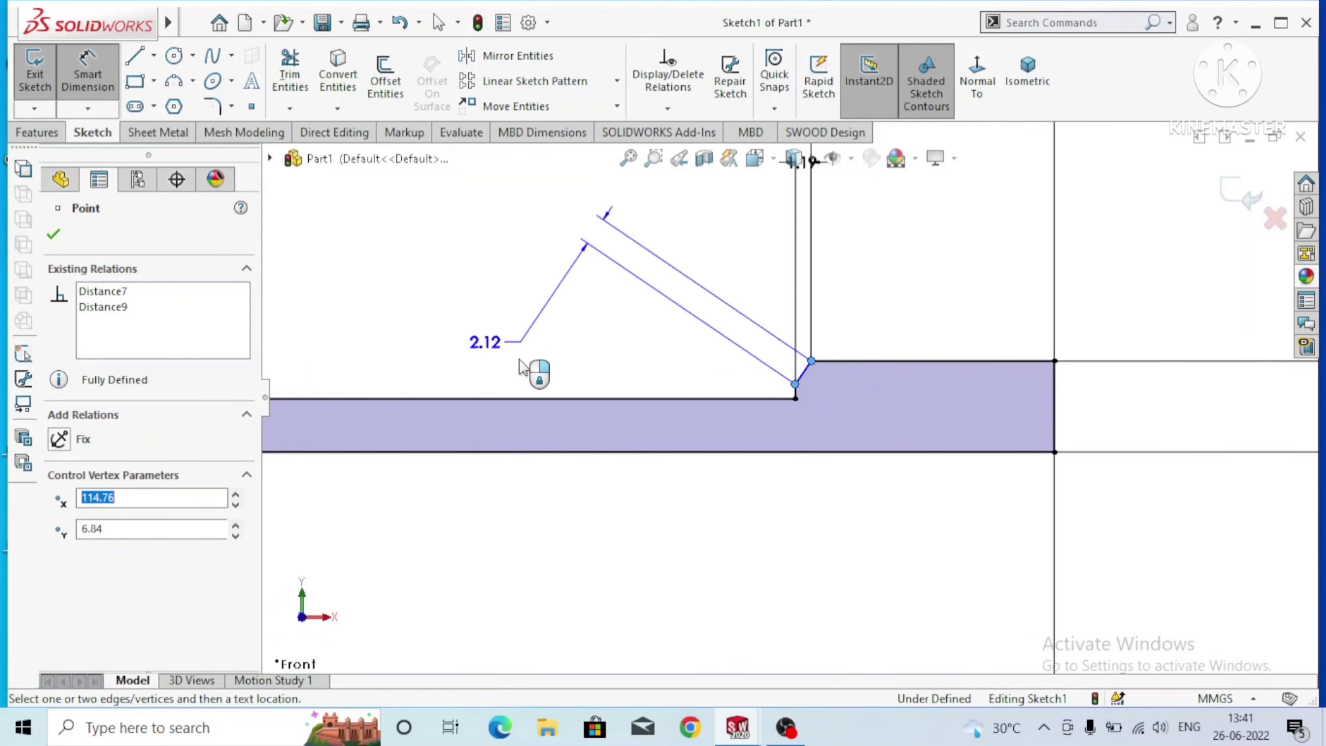
left_click(655, 370)
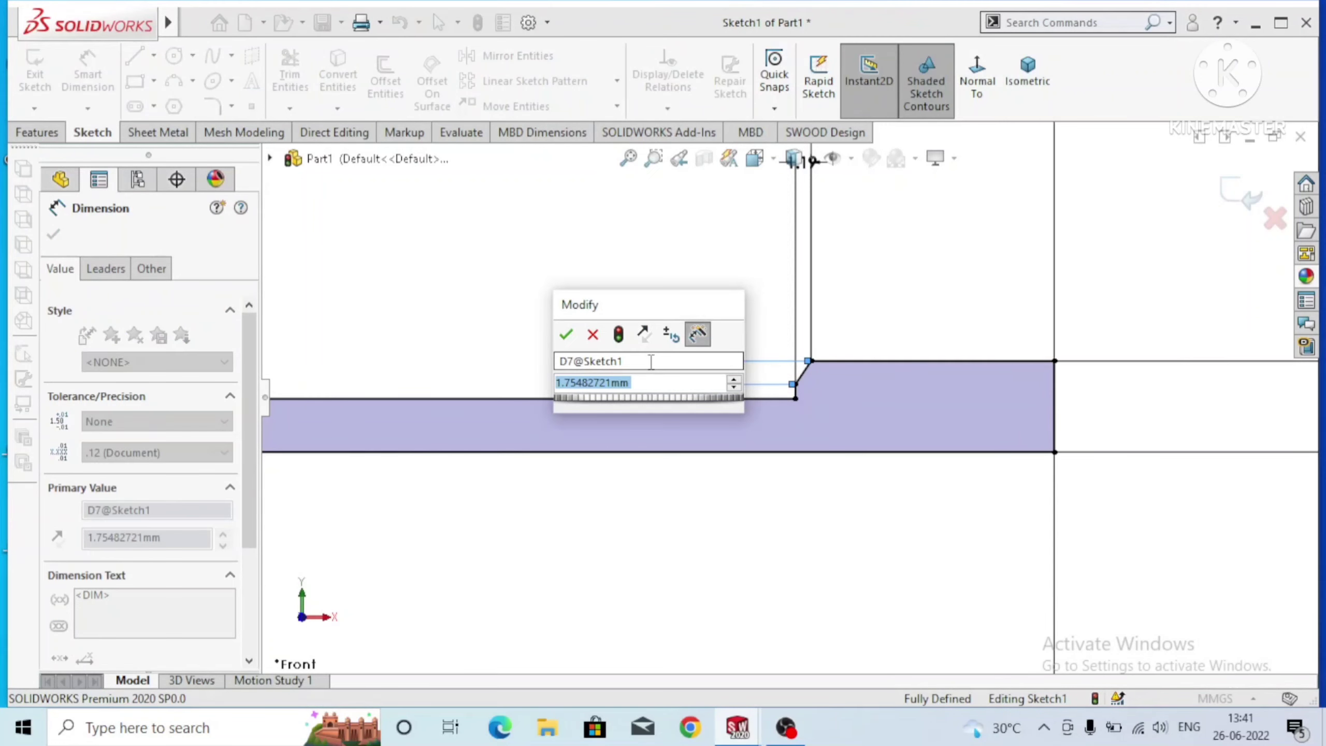
type("2")
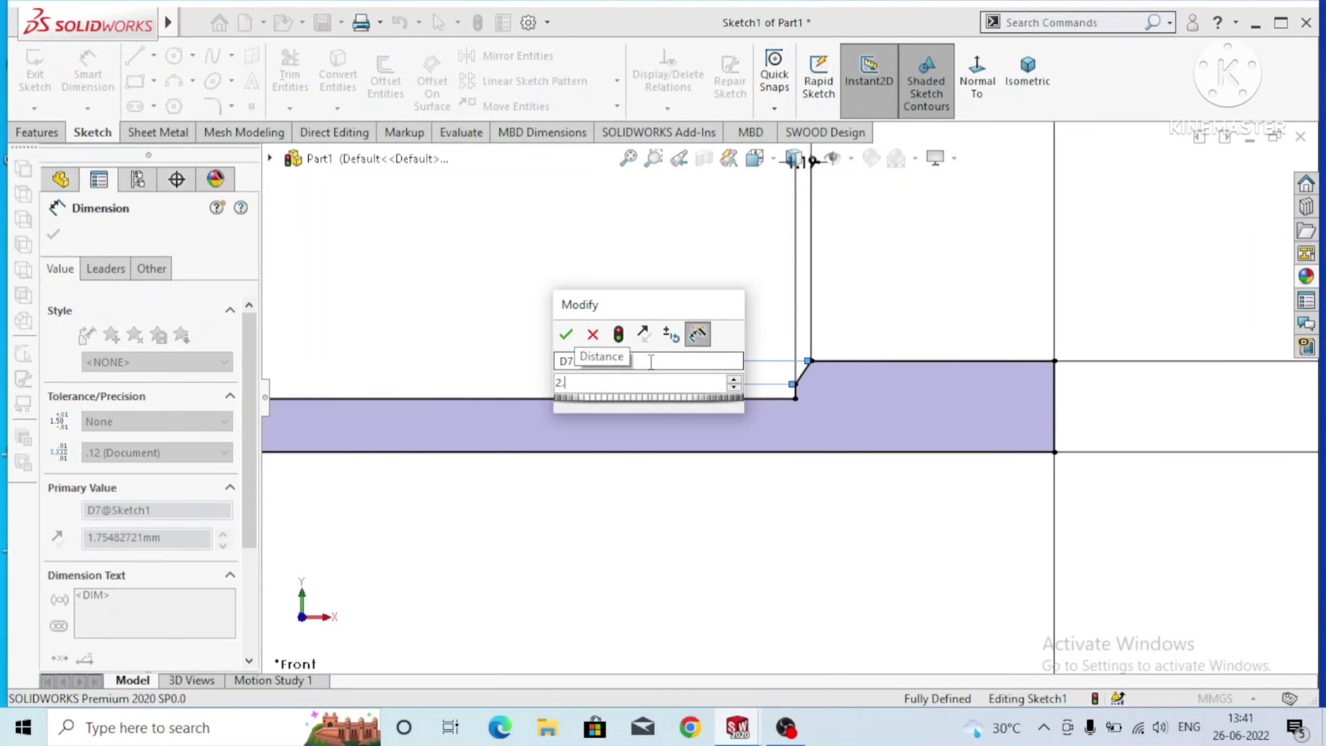
type(".84")
key("Return")
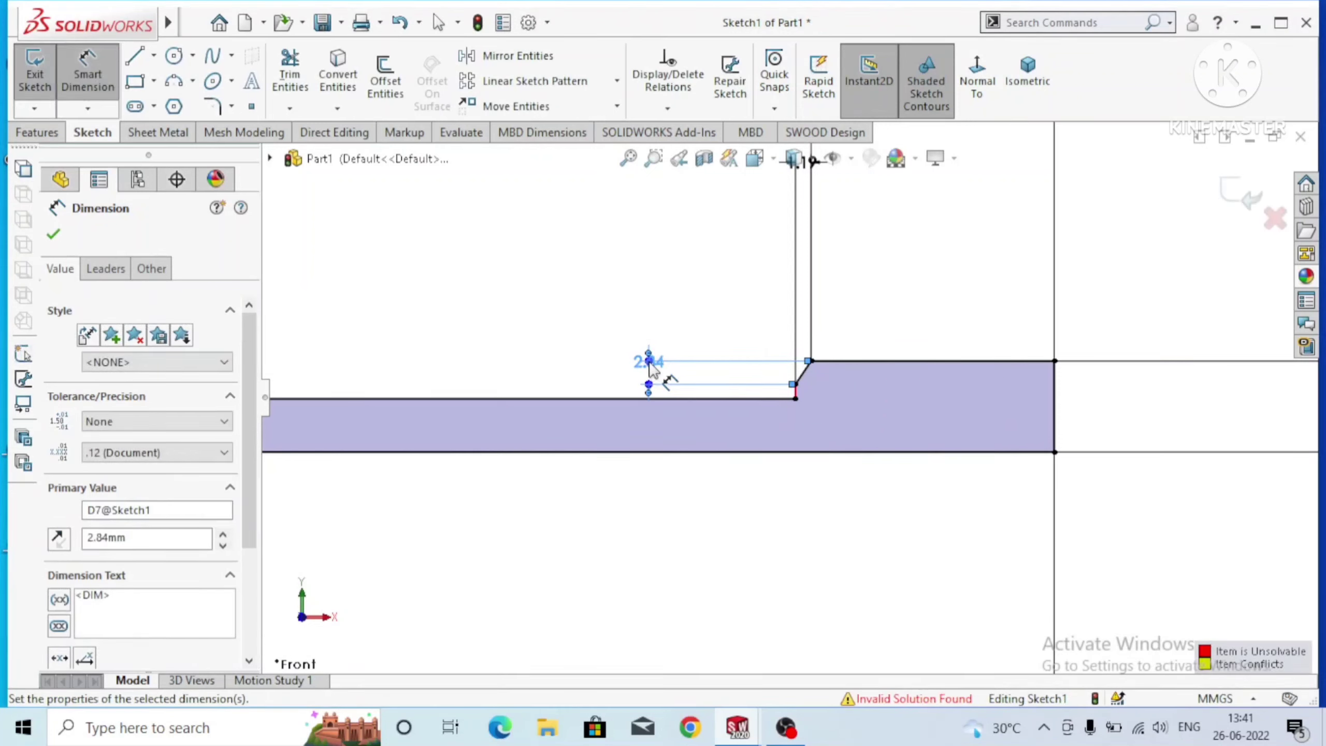
left_click(568, 325)
scroll(757, 369, "down", 2)
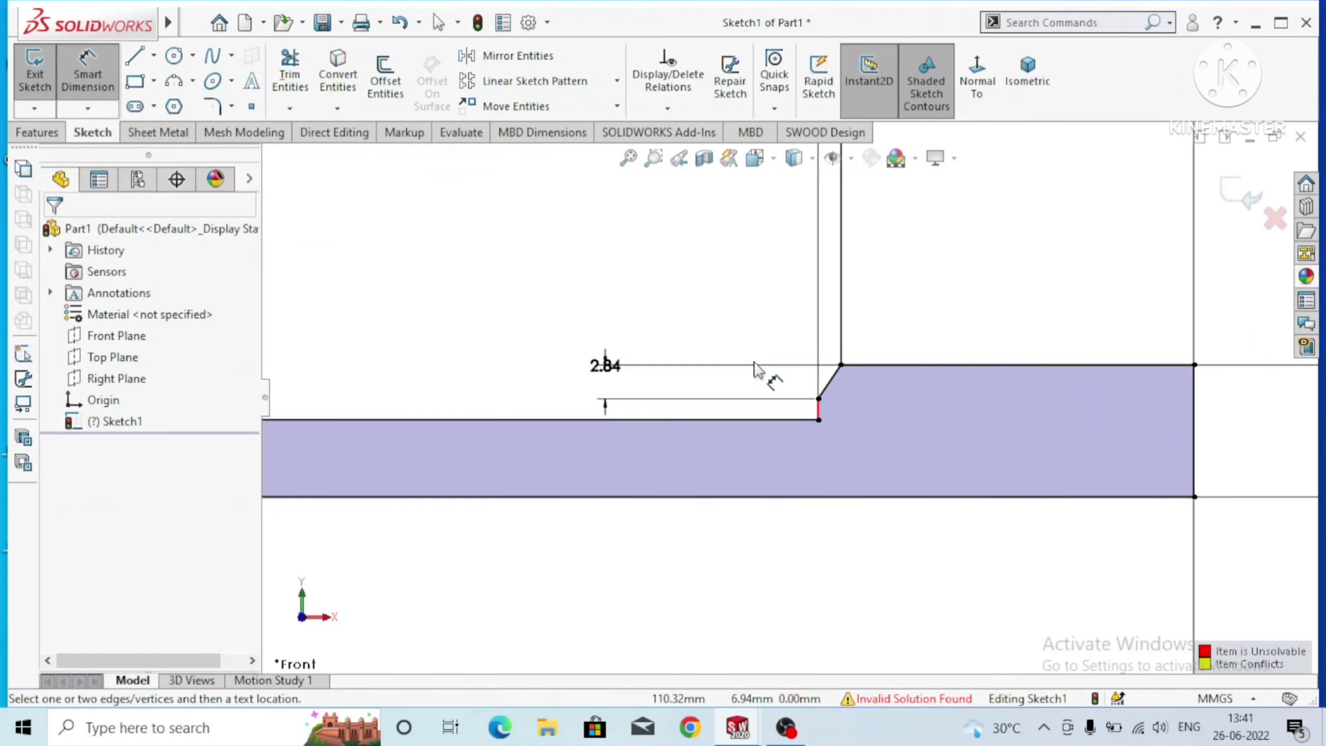
scroll(757, 369, "up", 2)
scroll(746, 368, "up", 1)
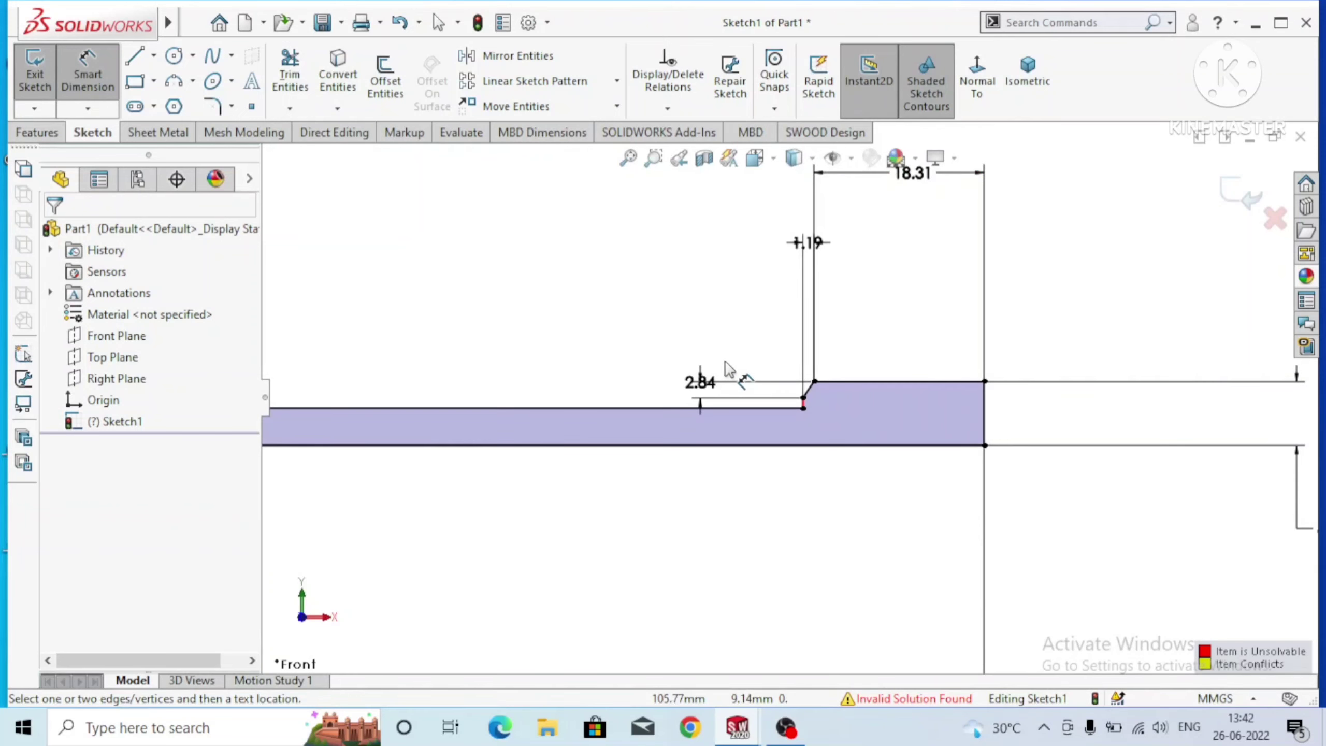
Trim away the short leftover vertical segment at the step.
key("t")
scroll(804, 416, "down", 2)
scroll(808, 419, "down", 2)
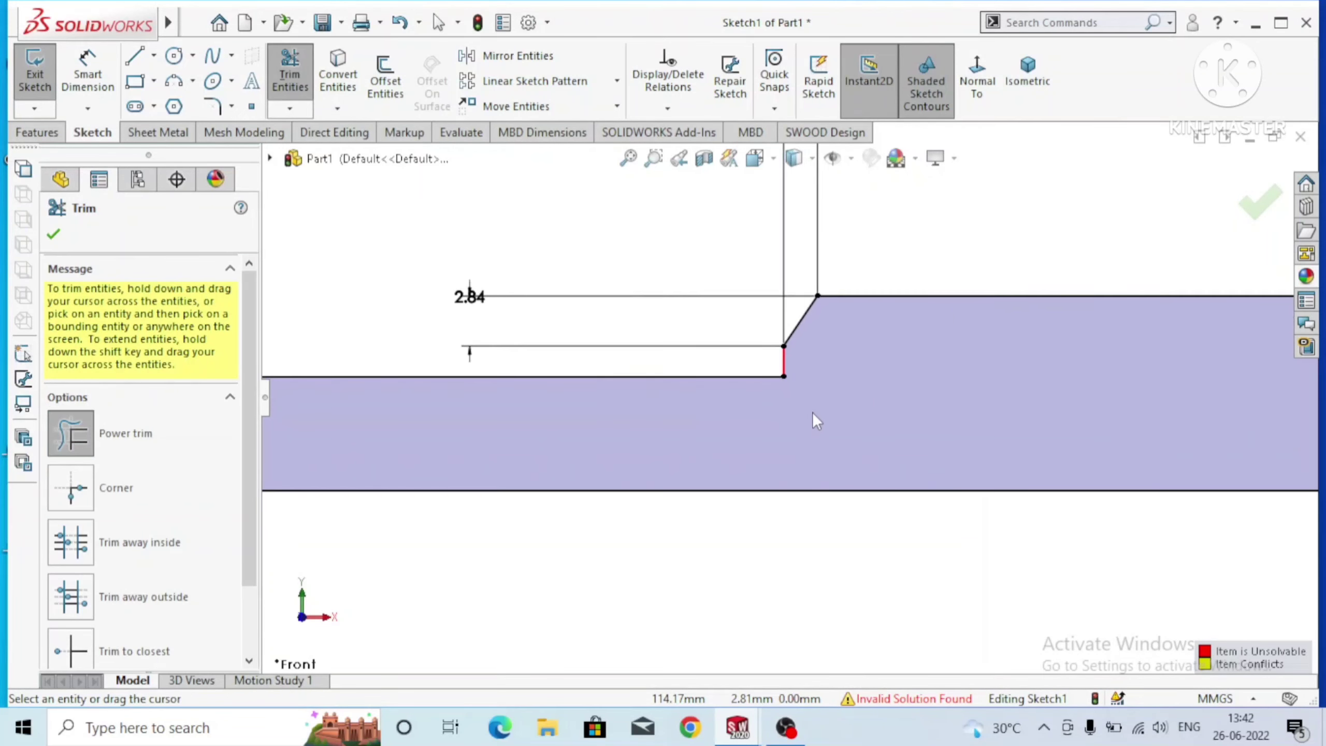
left_click_drag(817, 368, 767, 371)
scroll(844, 390, "up", 3)
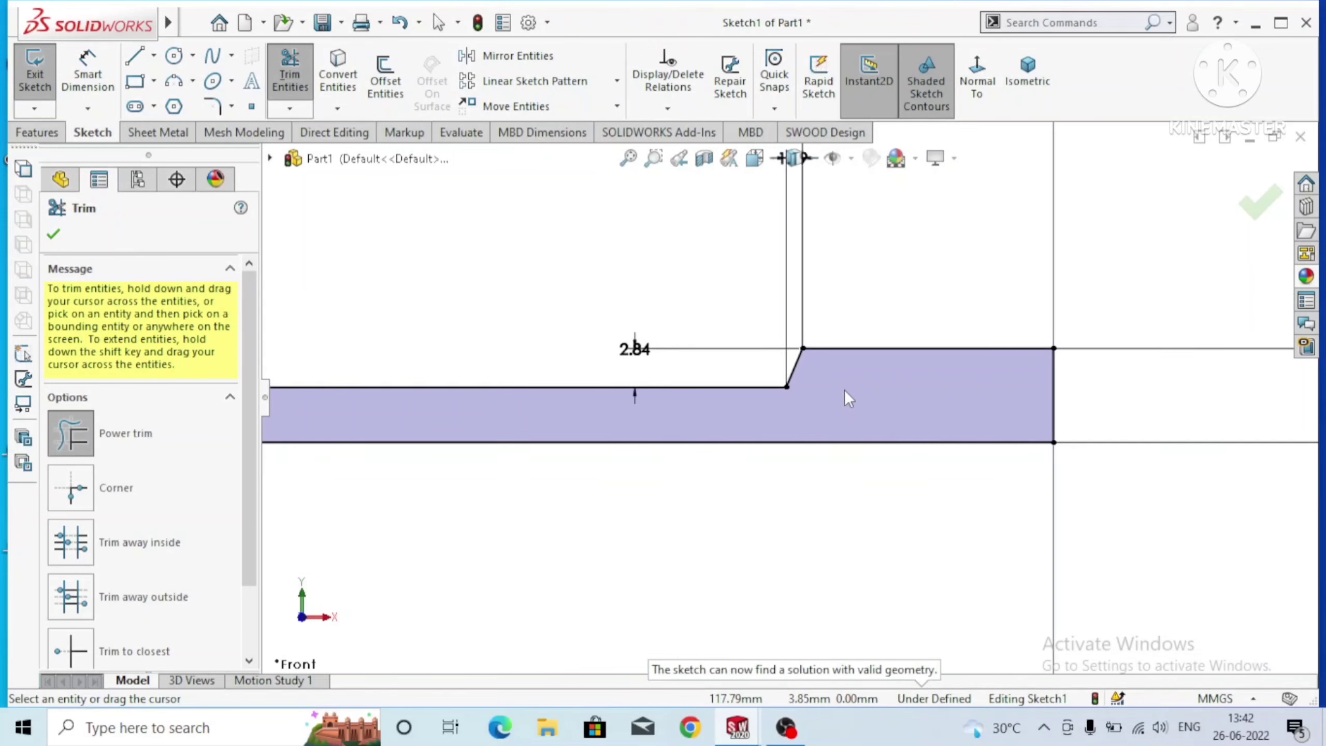
scroll(844, 390, "up", 2)
scroll(844, 389, "up", 2)
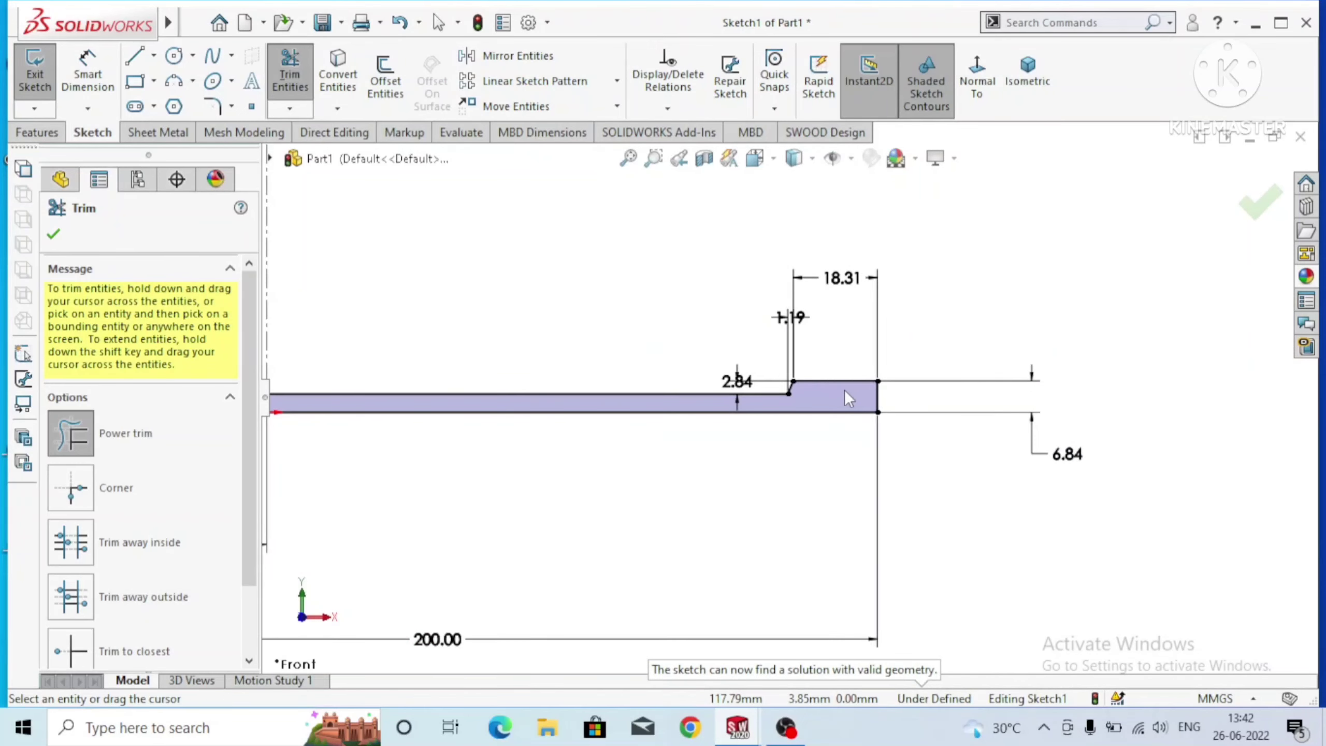
scroll(844, 389, "up", 3)
scroll(511, 433, "down", 2)
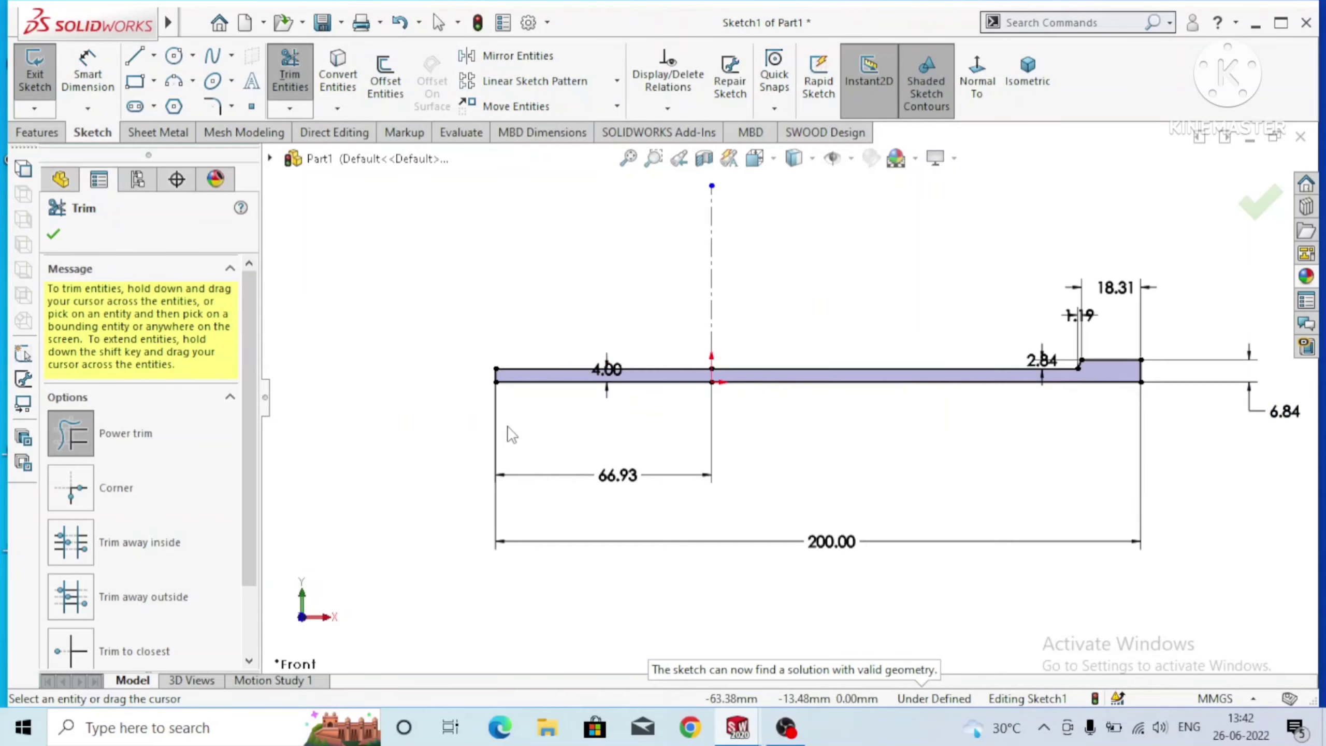
left_click(54, 235)
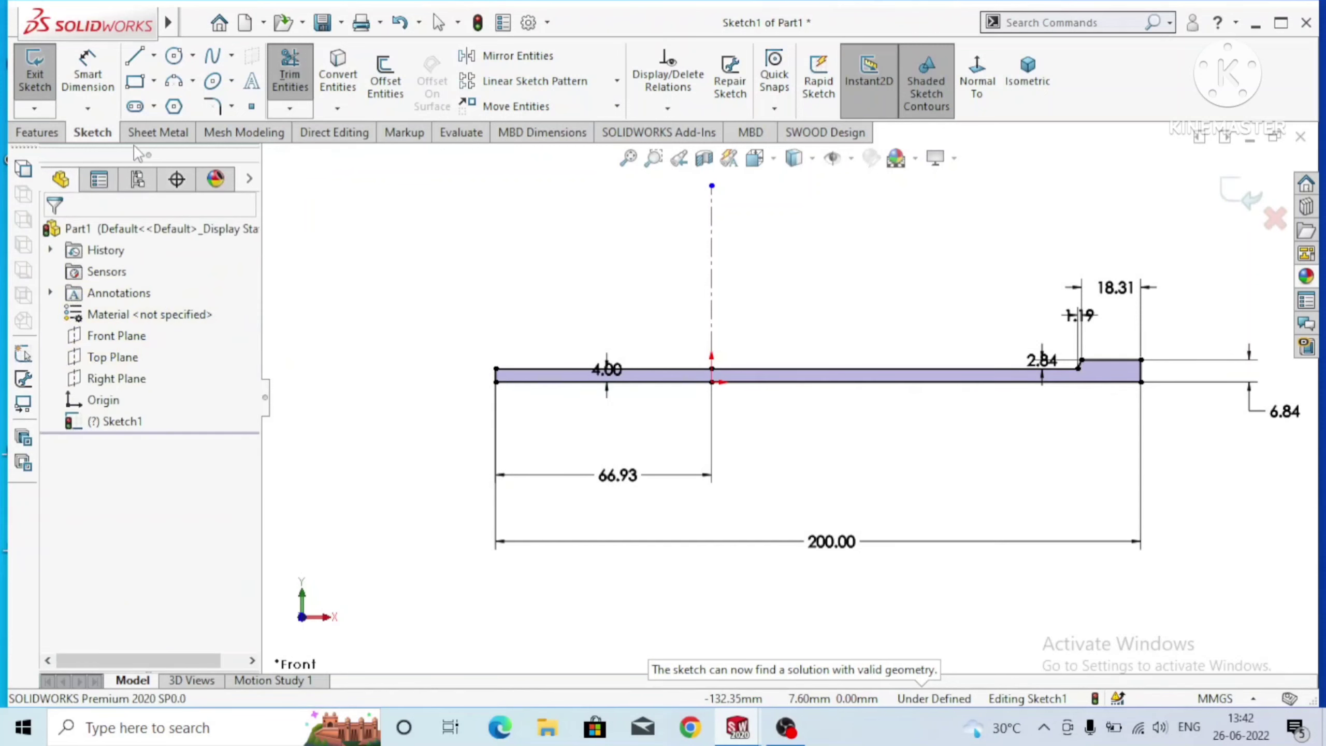
left_click(36, 132)
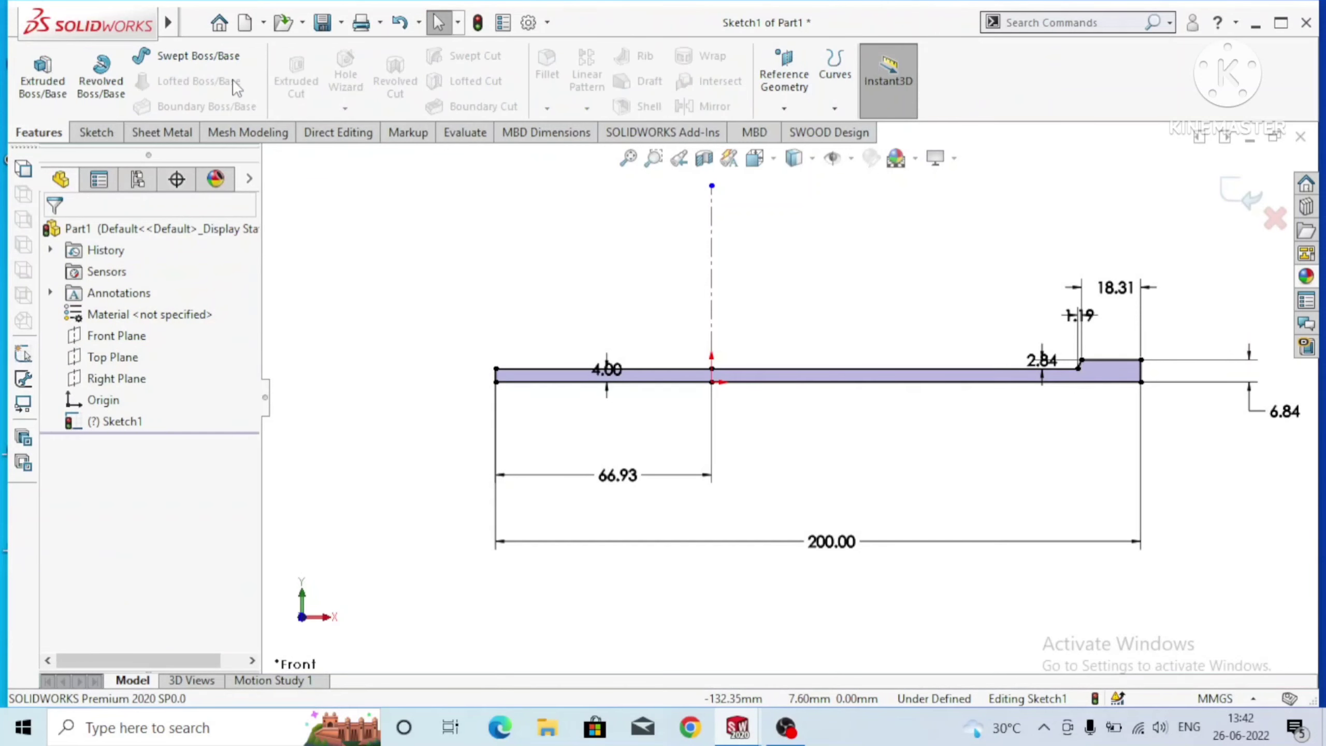
Revolve Sketch1 360° about its bottom line (Line2) as a solid, with Thin Feature off.
left_click(105, 81)
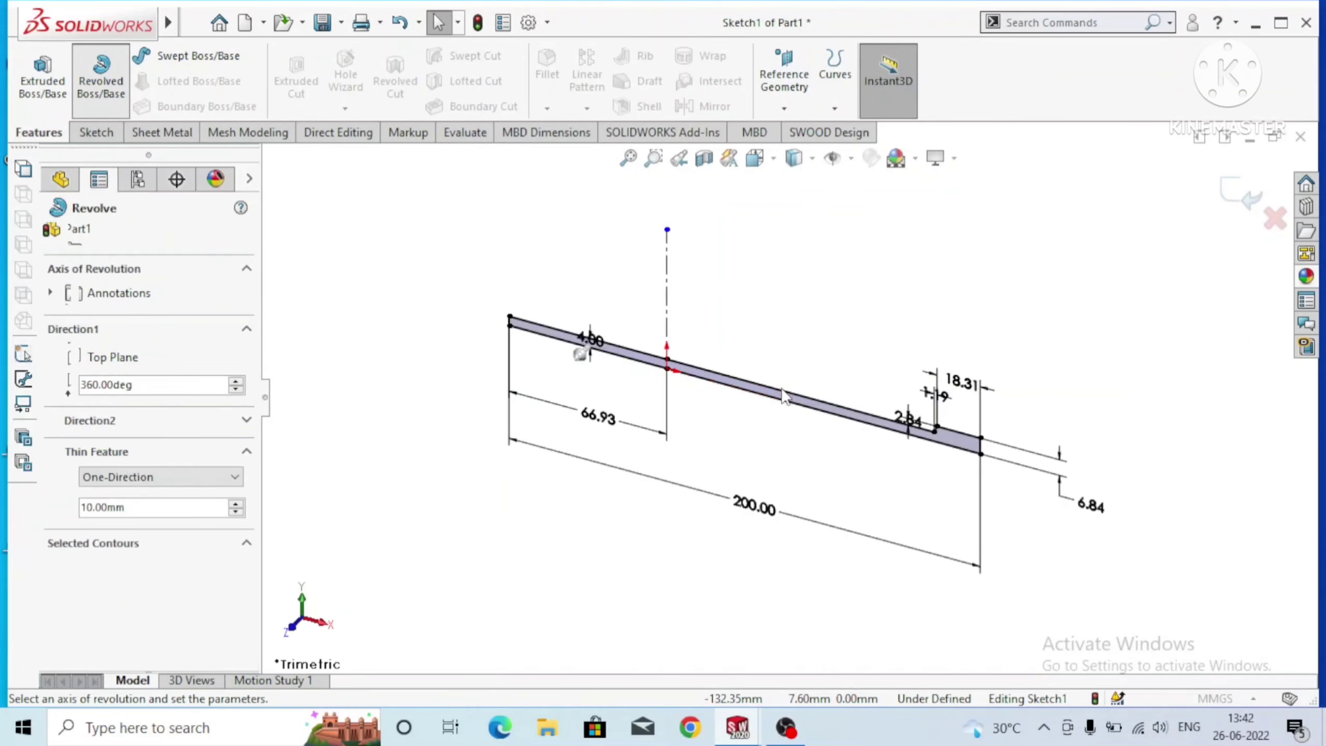
left_click(762, 407)
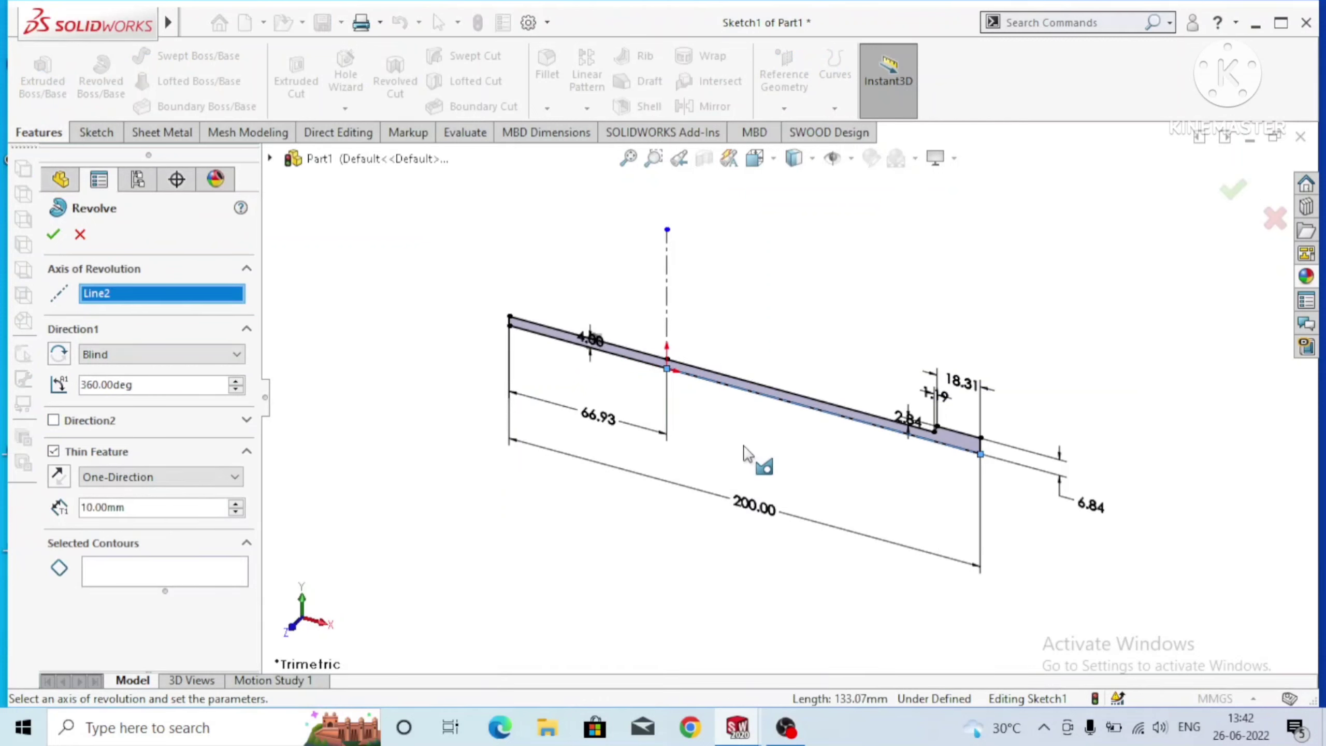
scroll(735, 421, "down", 3)
left_click(208, 567)
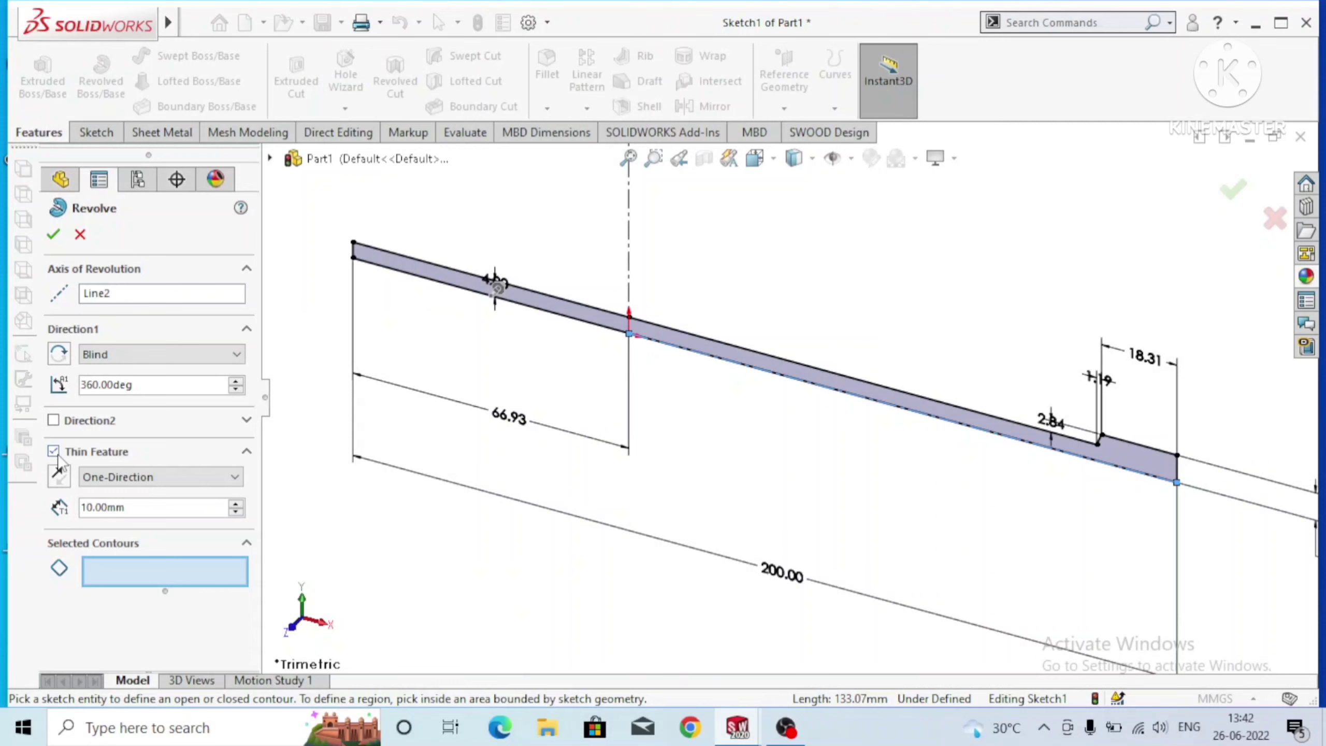
left_click(76, 458)
left_click(1142, 473)
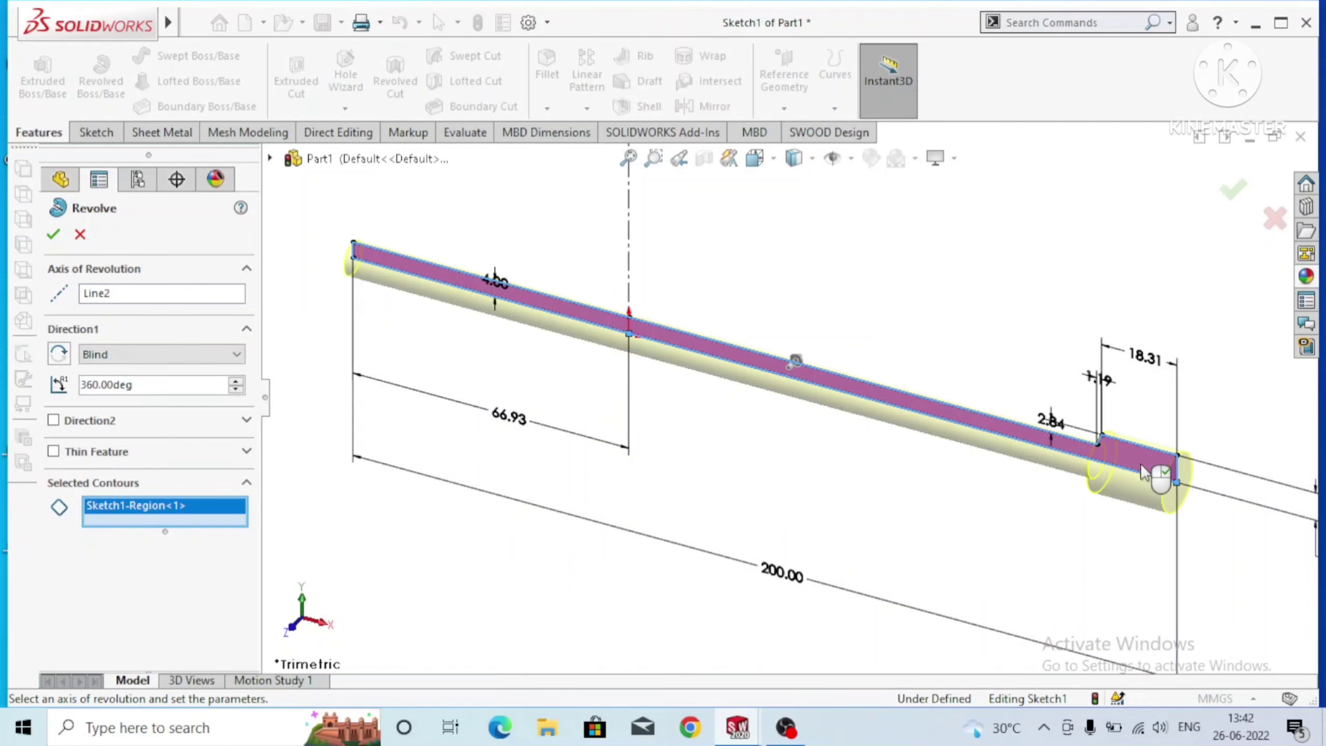
left_click(59, 236)
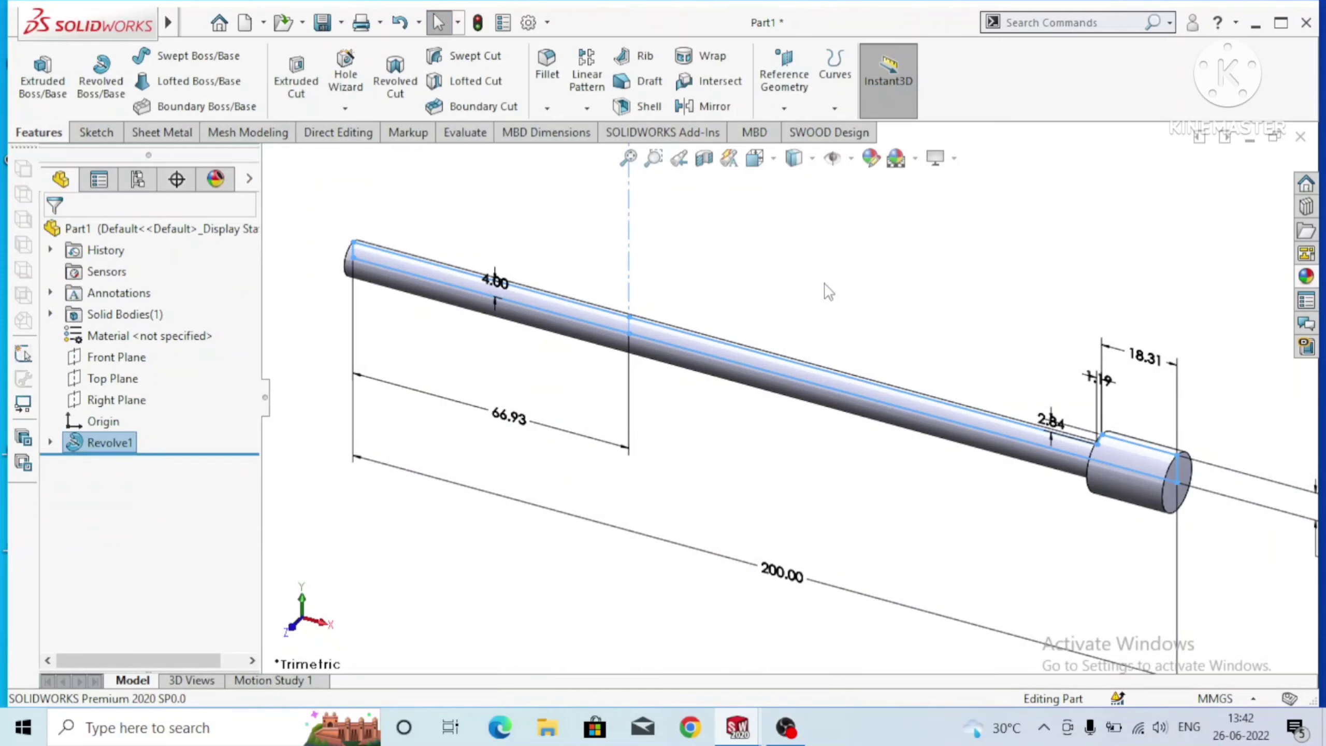
Apply a brushed steel appearance from the Steel category to the shaft.
left_click(841, 298)
key("f")
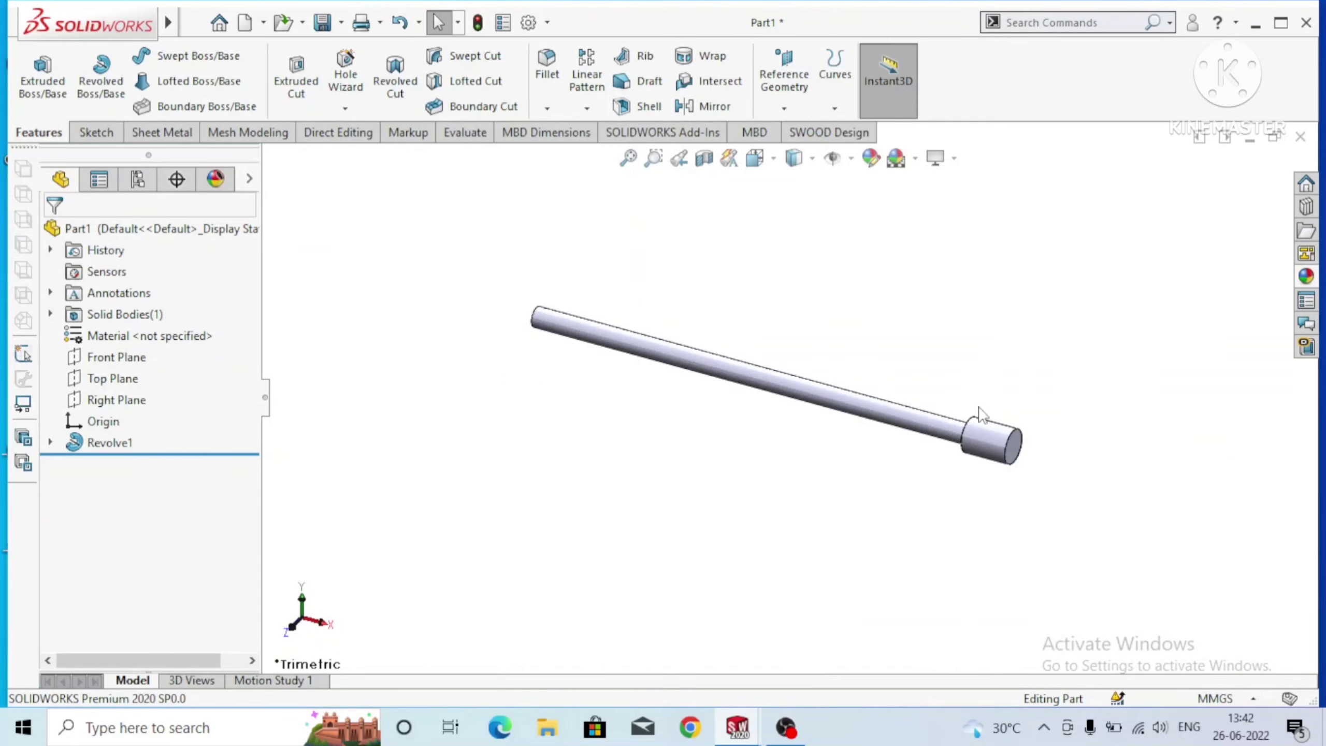
scroll(980, 415, "down", 2)
left_click(1307, 277)
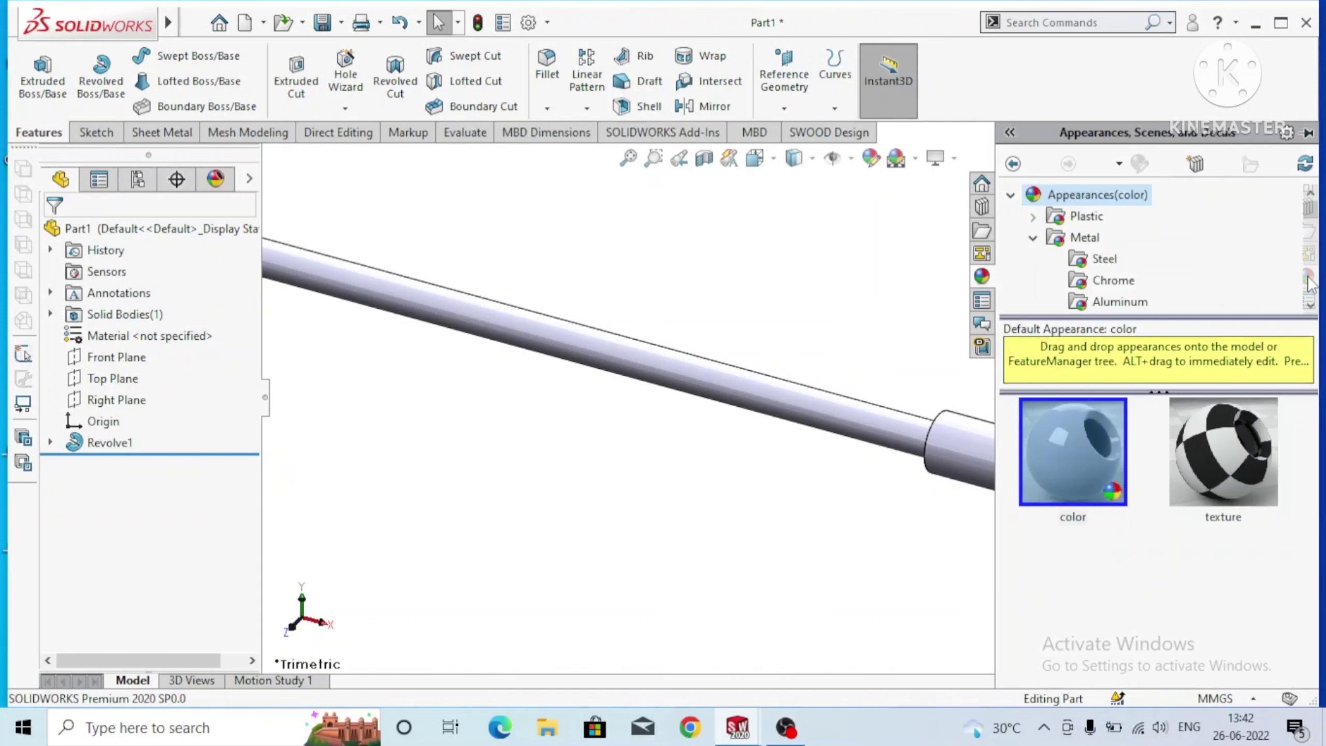
left_click(1101, 259)
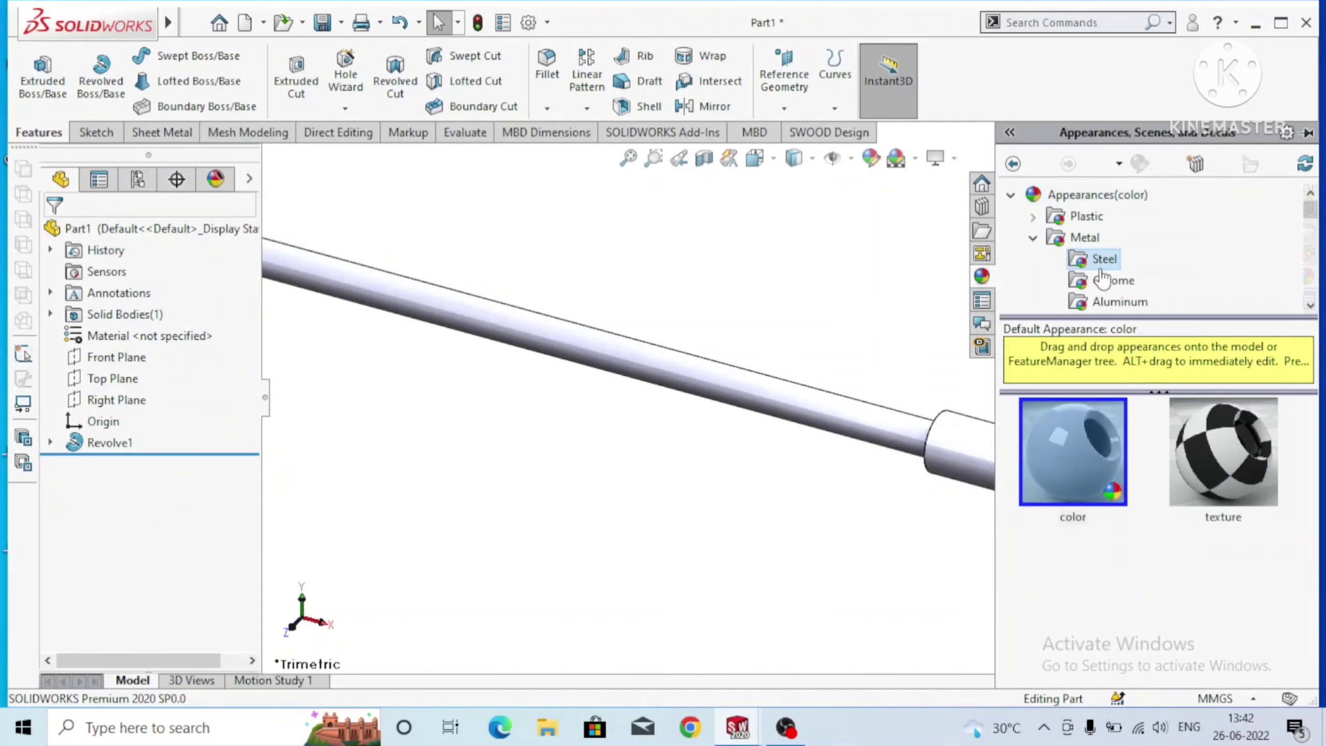
double_click(1199, 487)
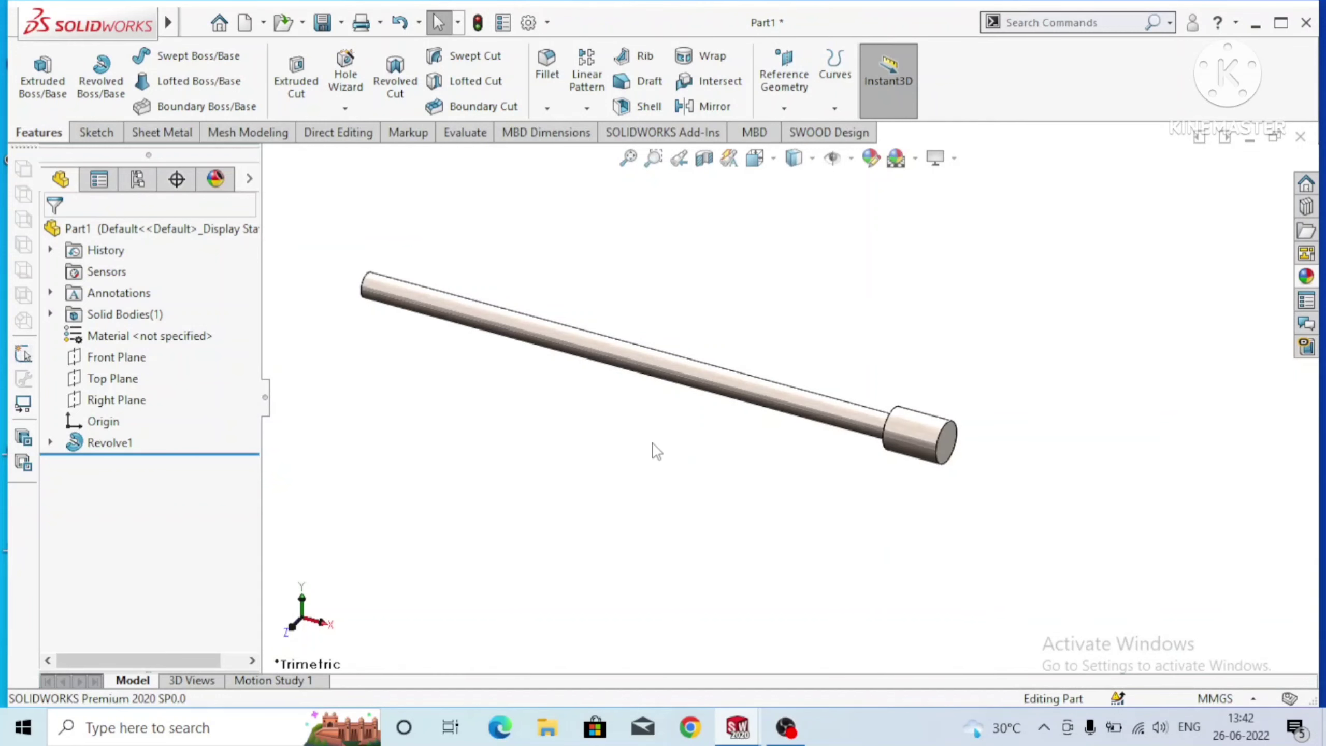
Zoom in on the shaft's wider end cap.
scroll(656, 450, "down", 2)
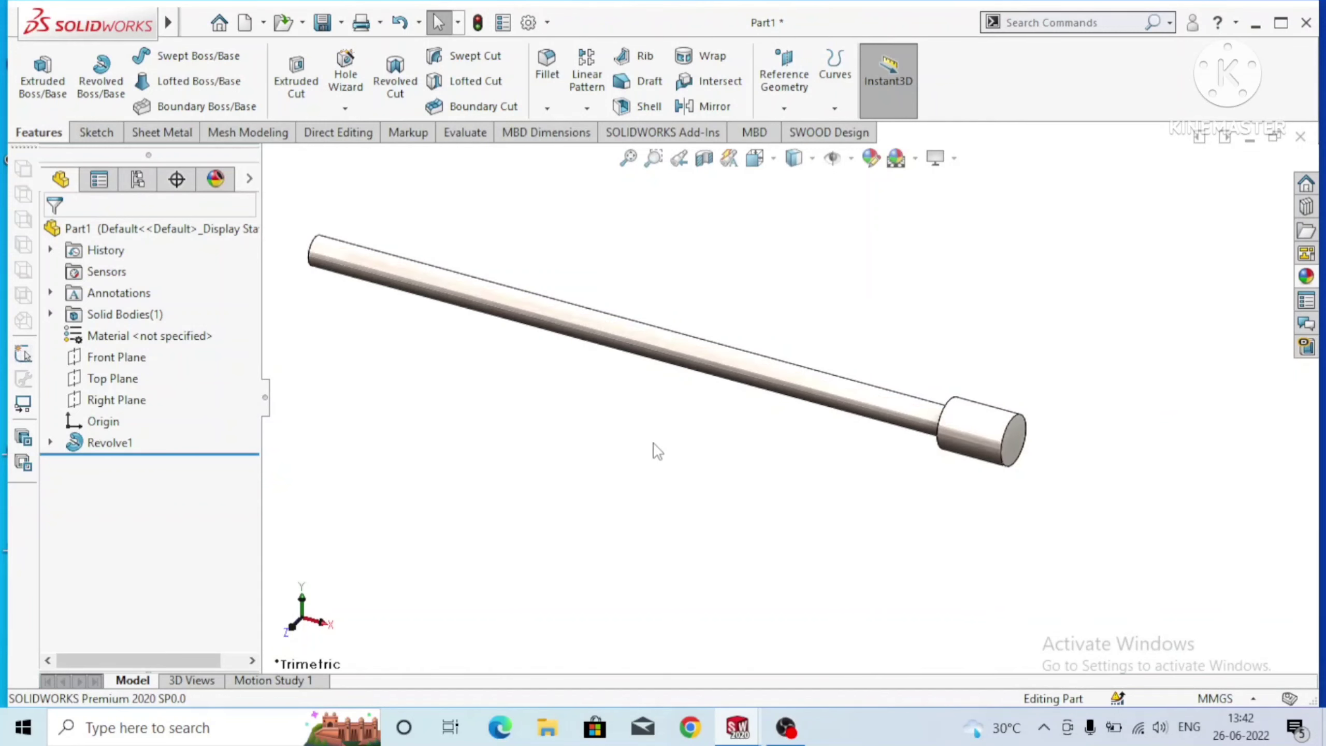
scroll(1036, 452, "down", 1)
scroll(1033, 450, "down", 1)
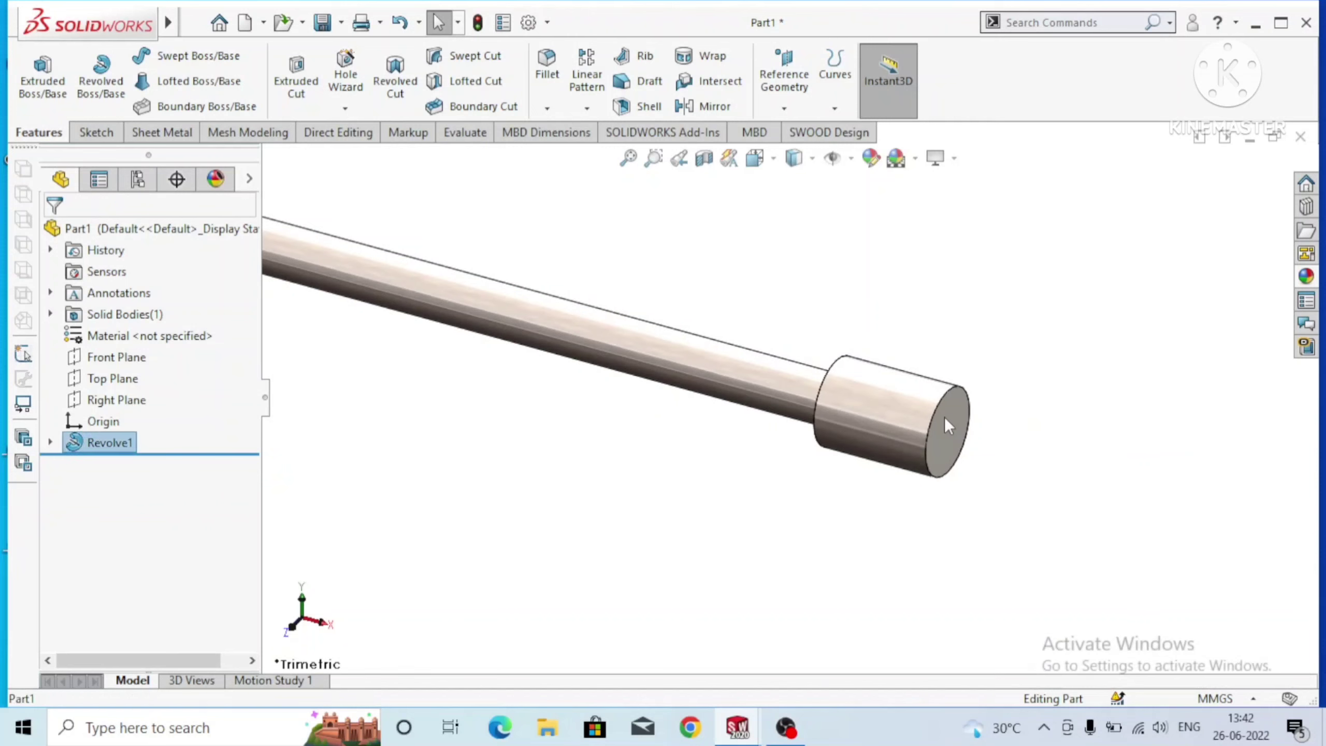
Start a new sketch on the shaft's end face, viewed normal to it.
left_click(947, 426)
right_click(947, 425)
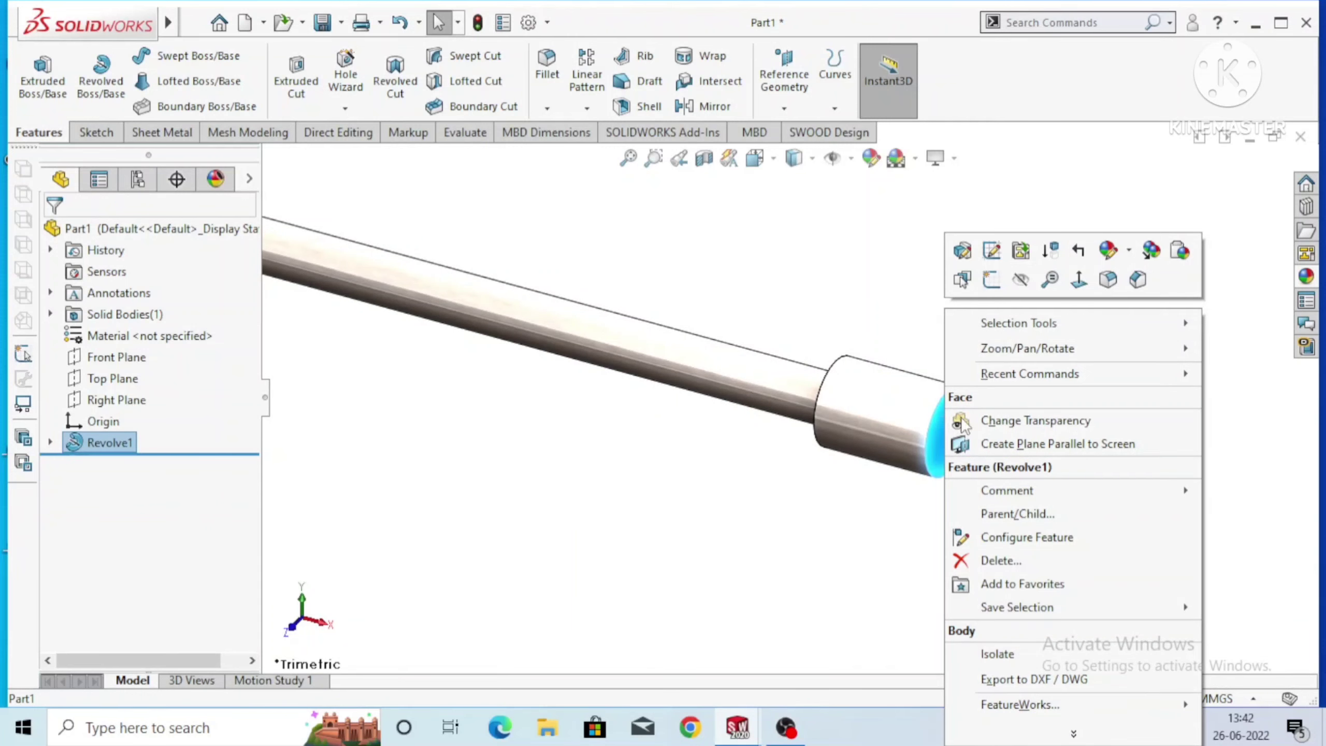
left_click(994, 285)
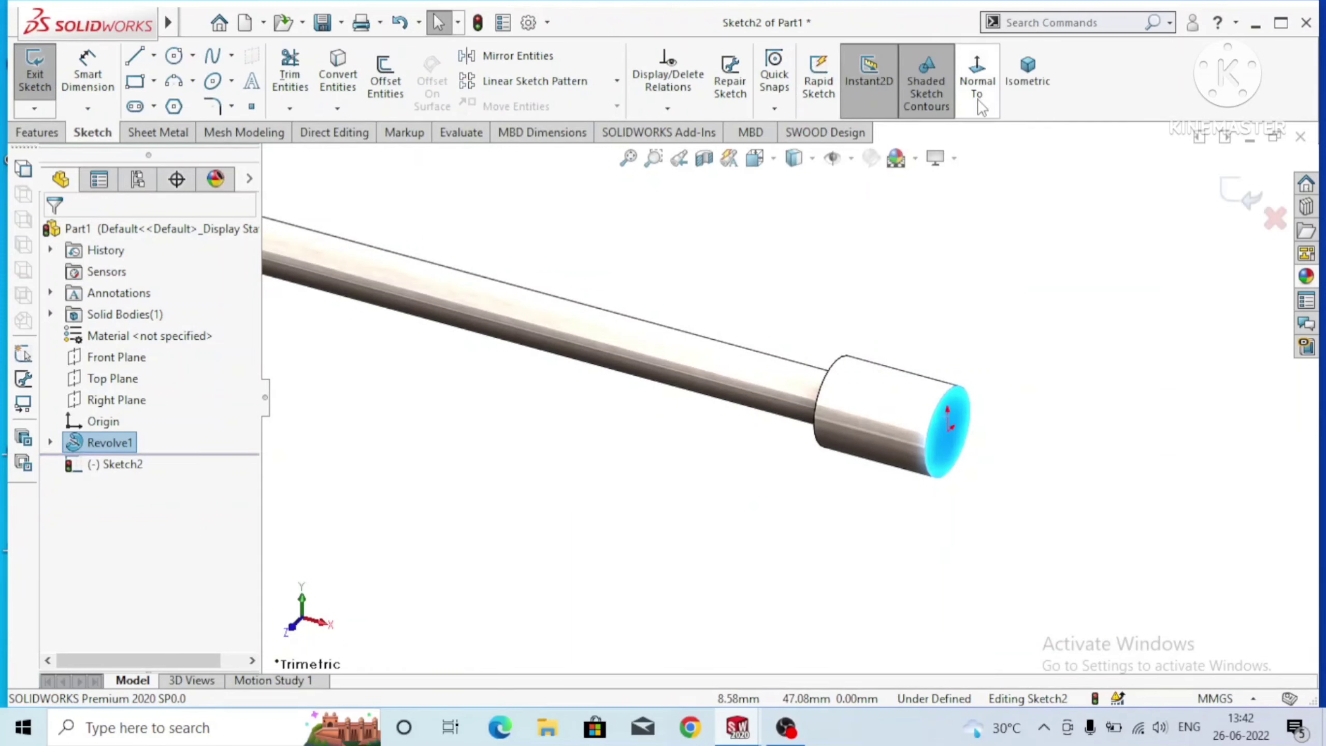
left_click(1090, 344)
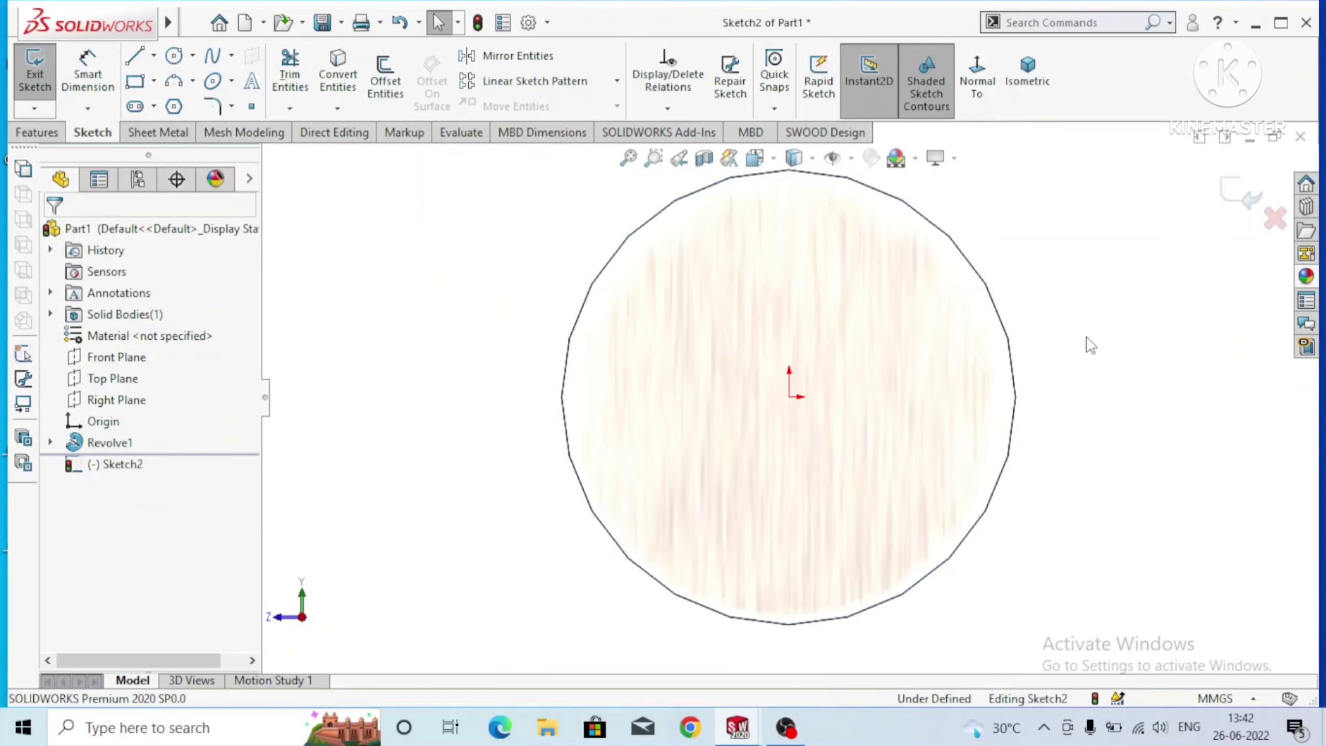
Draw a hexagon centred on the origin and make its left side edge vertical.
left_click(175, 107)
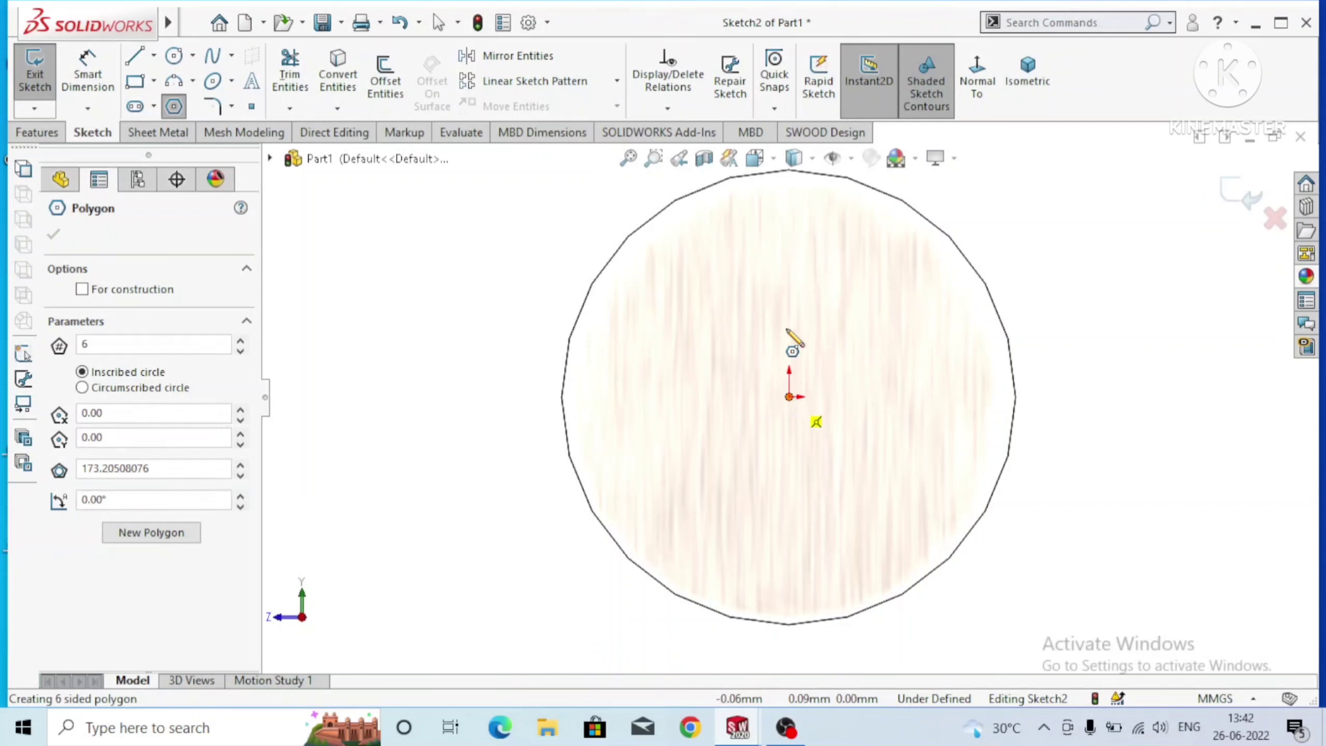
left_click_drag(799, 237, 816, 208)
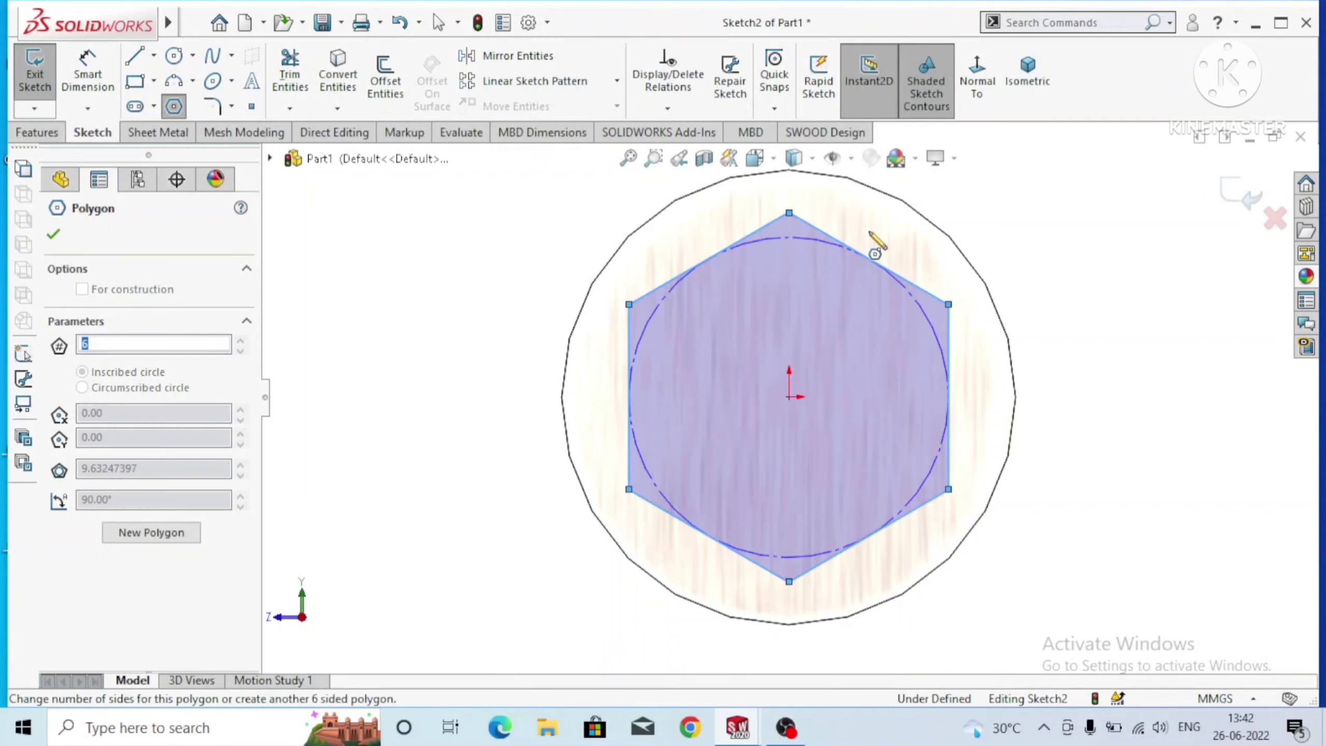
key("Escape")
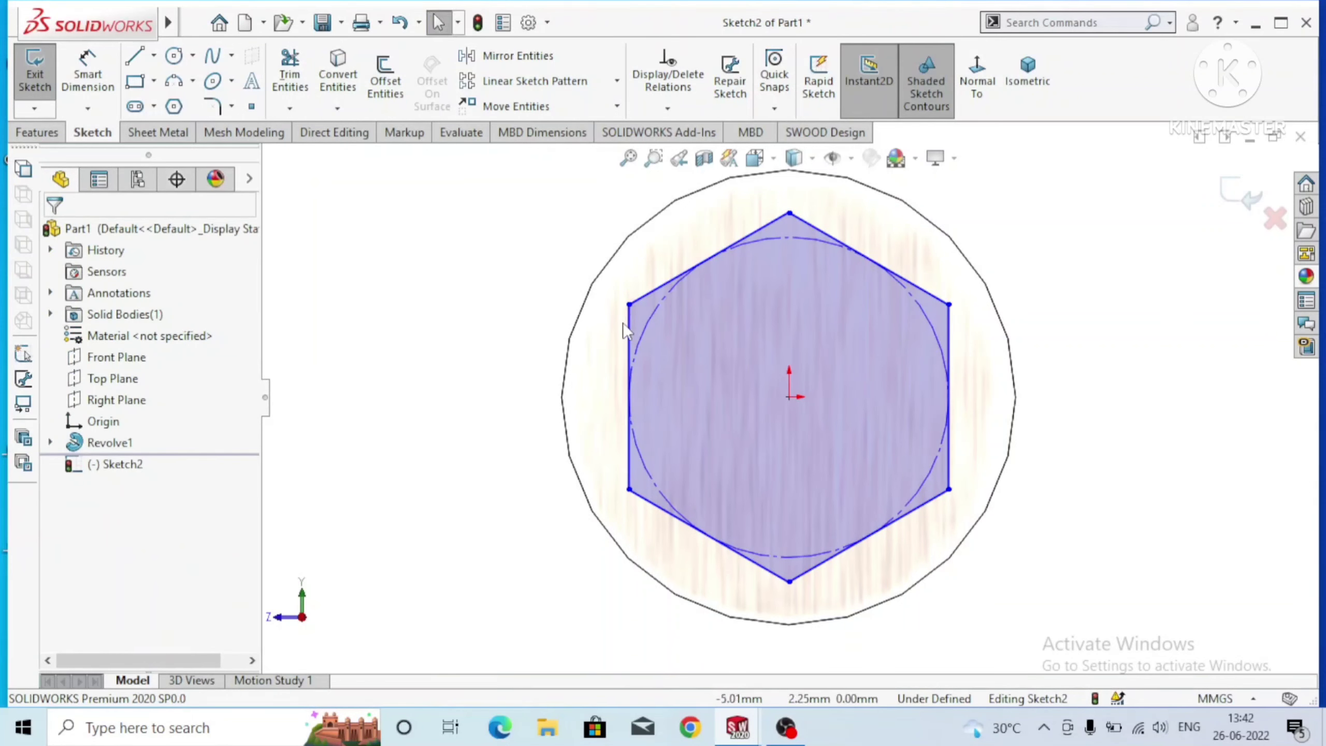
left_click(628, 316)
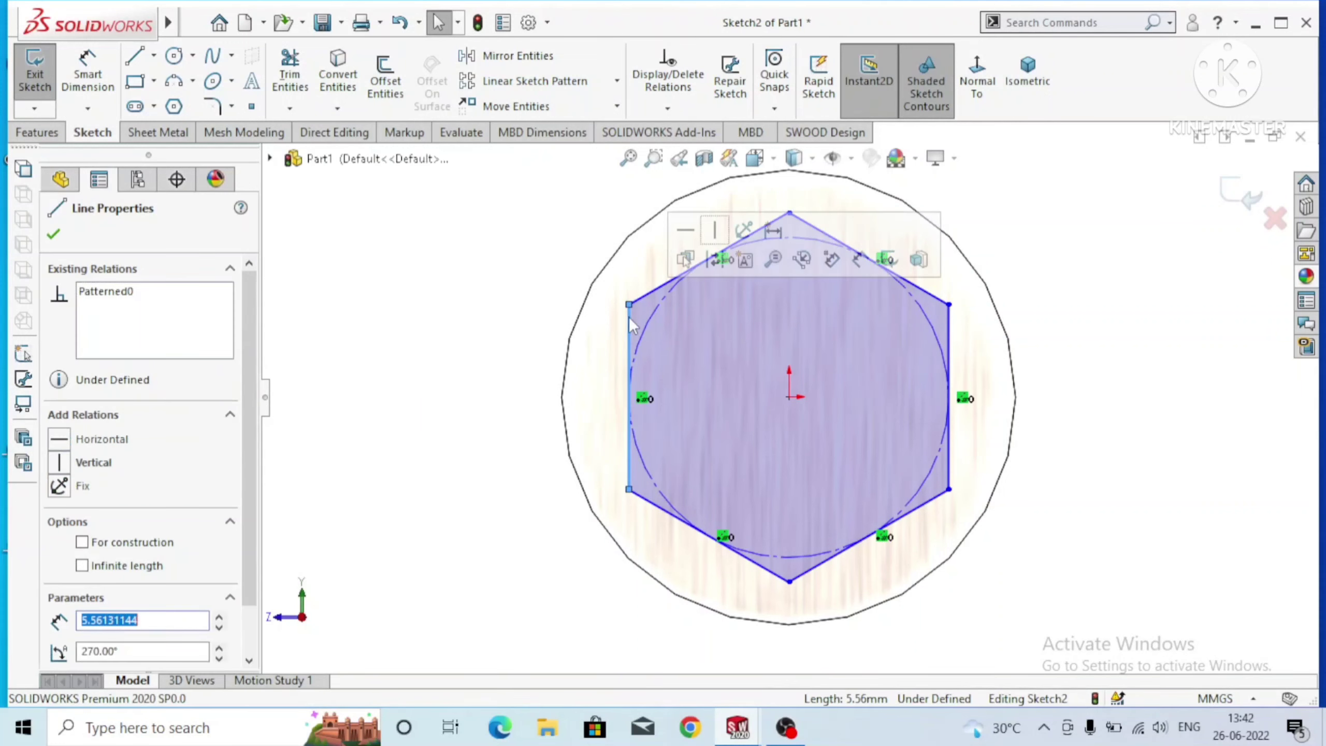
left_click(714, 230)
left_click(472, 271)
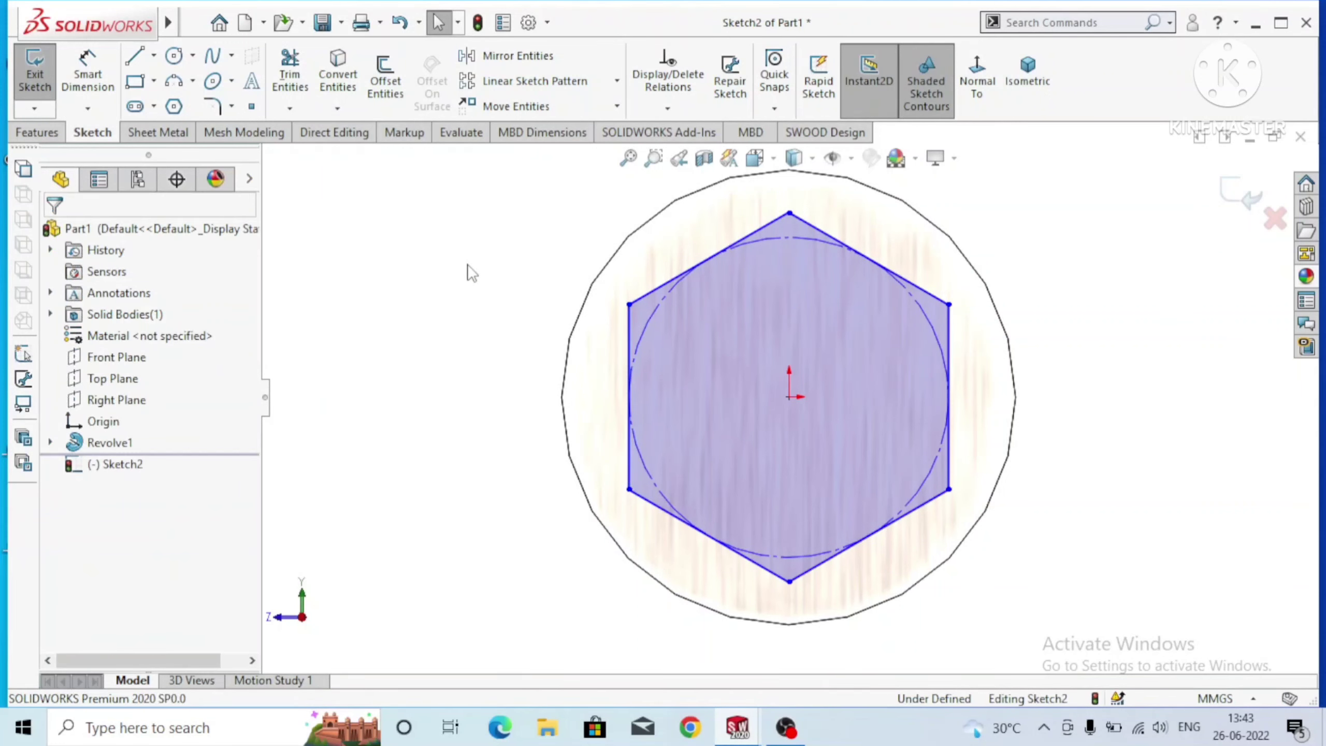
Dimension the hexagon 8.43 mm across its flats, then view the rod in isometric.
key("f")
left_click(87, 71)
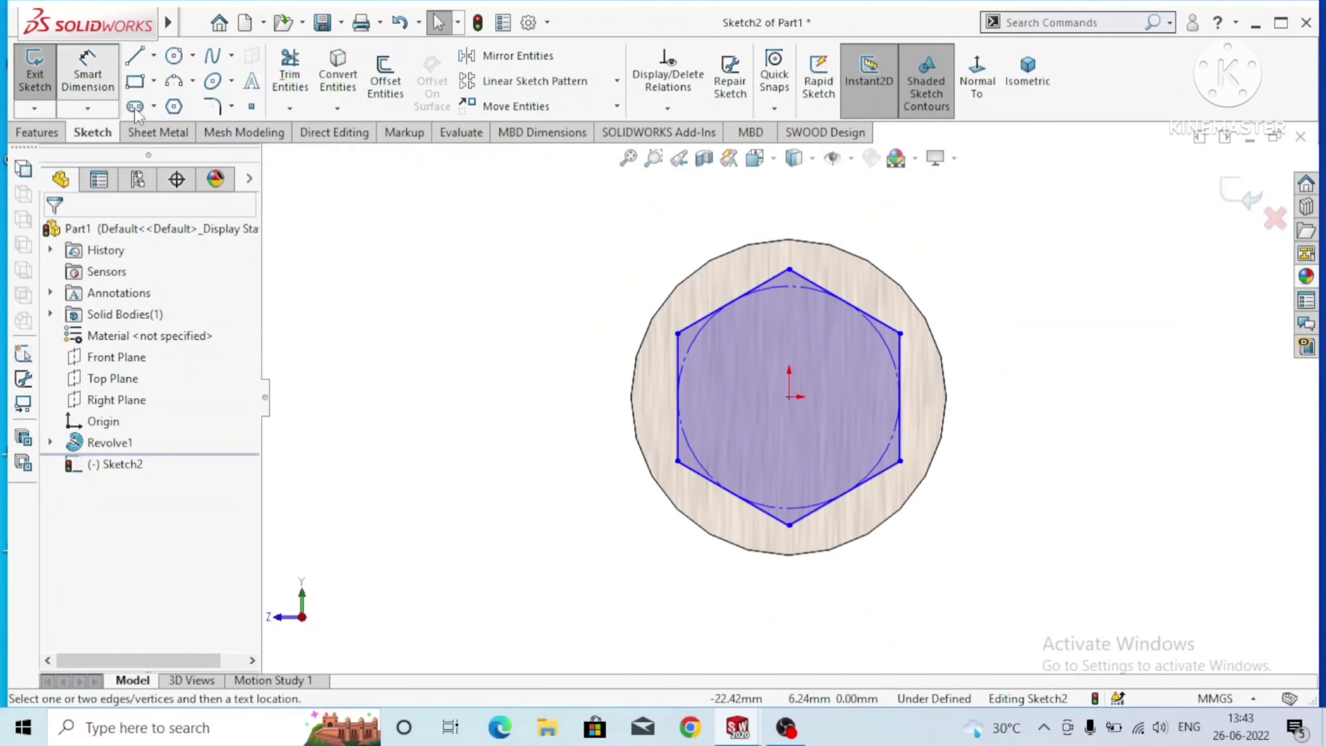
left_click(901, 334)
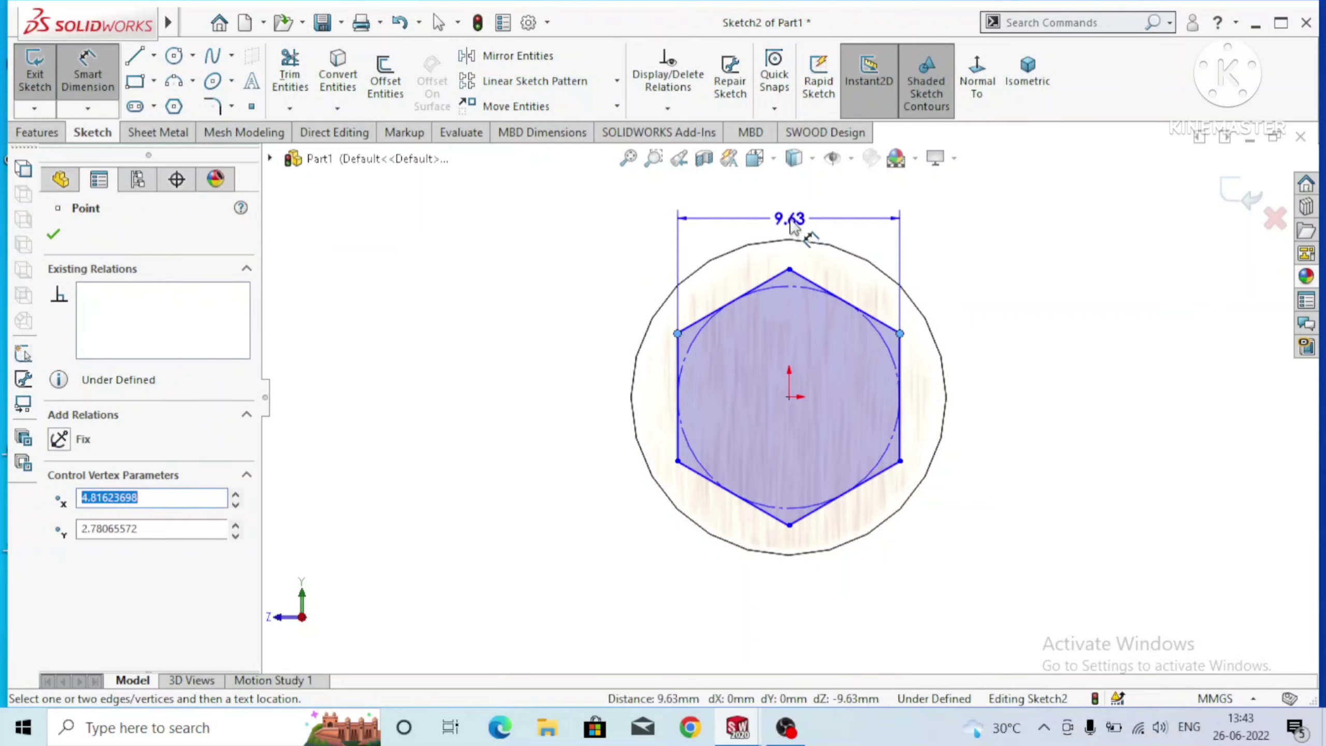
left_click(795, 220)
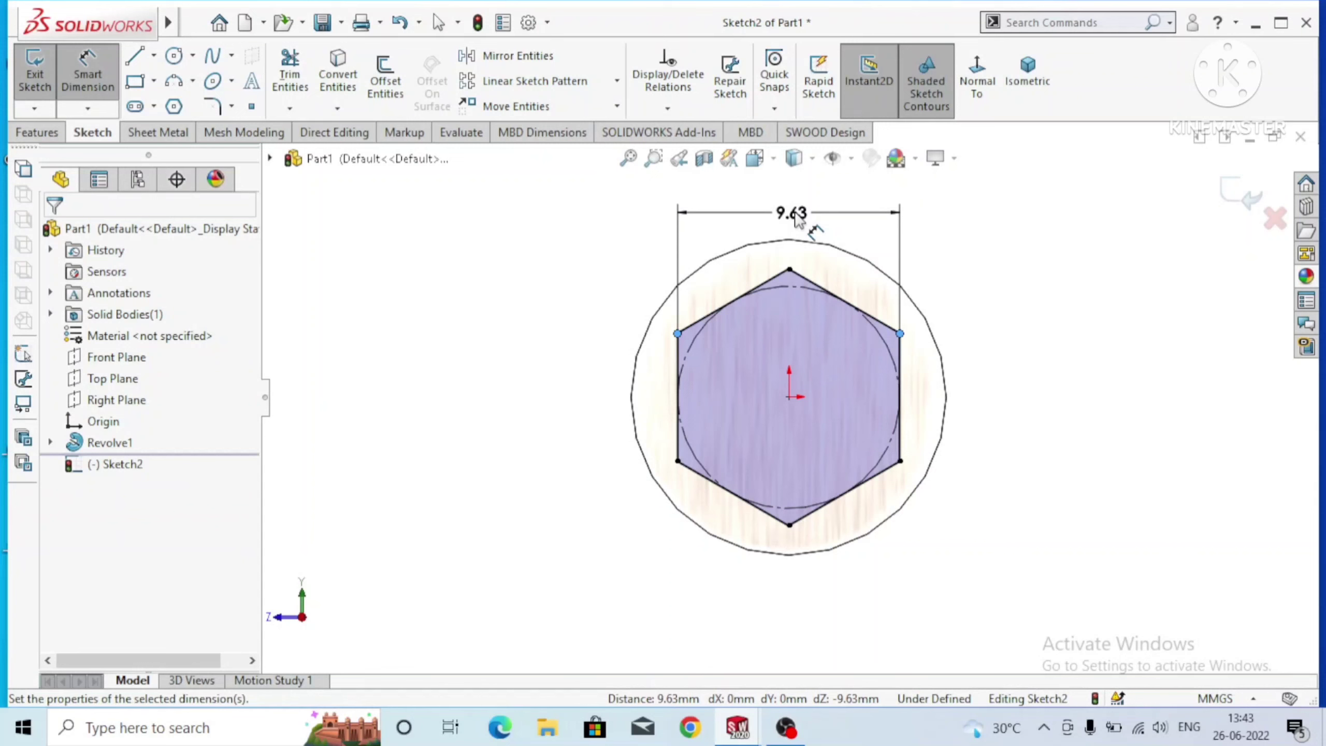
type("8")
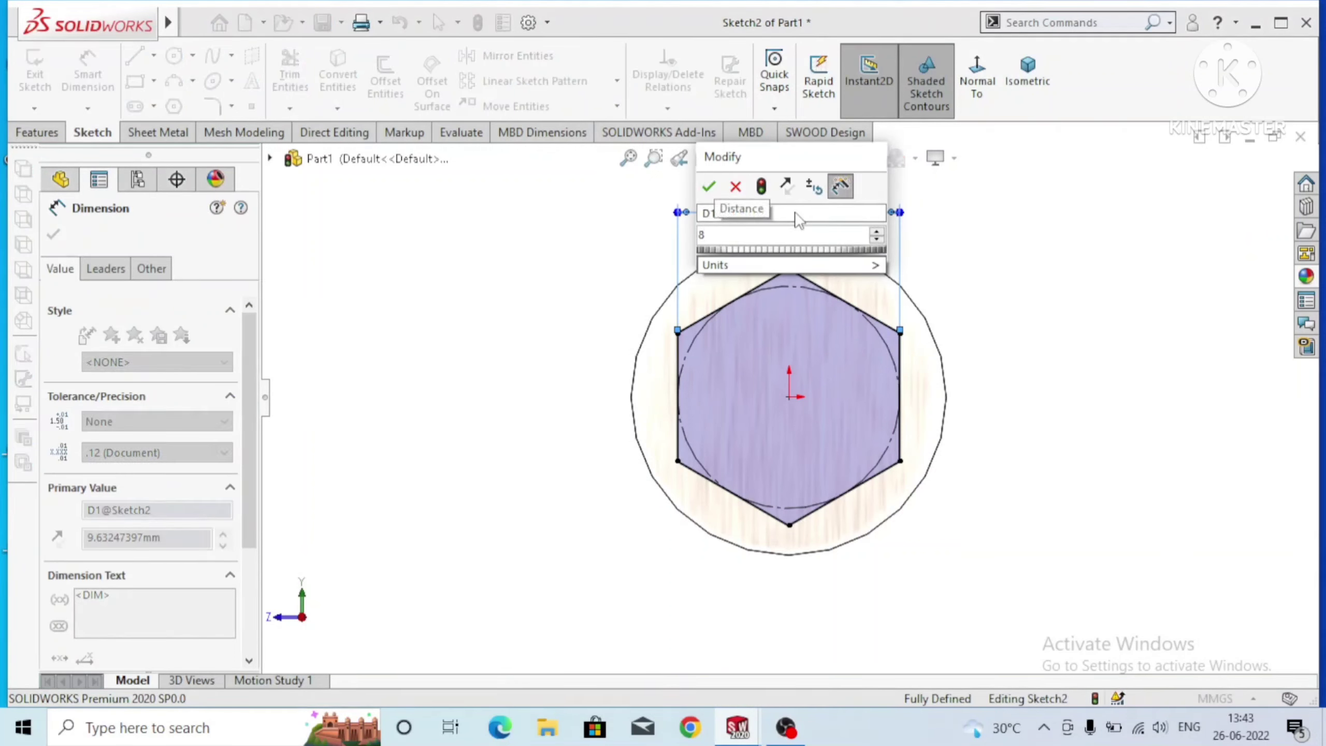
type(".43")
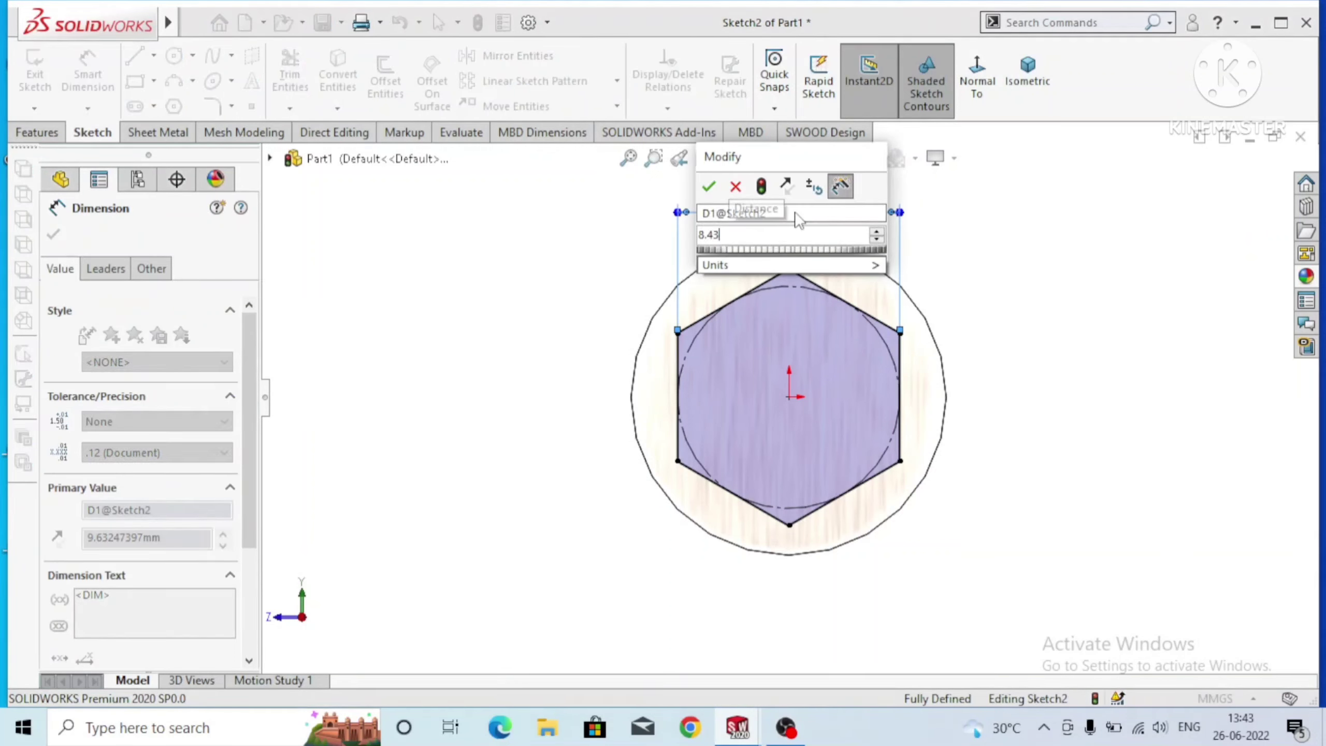
key("Return")
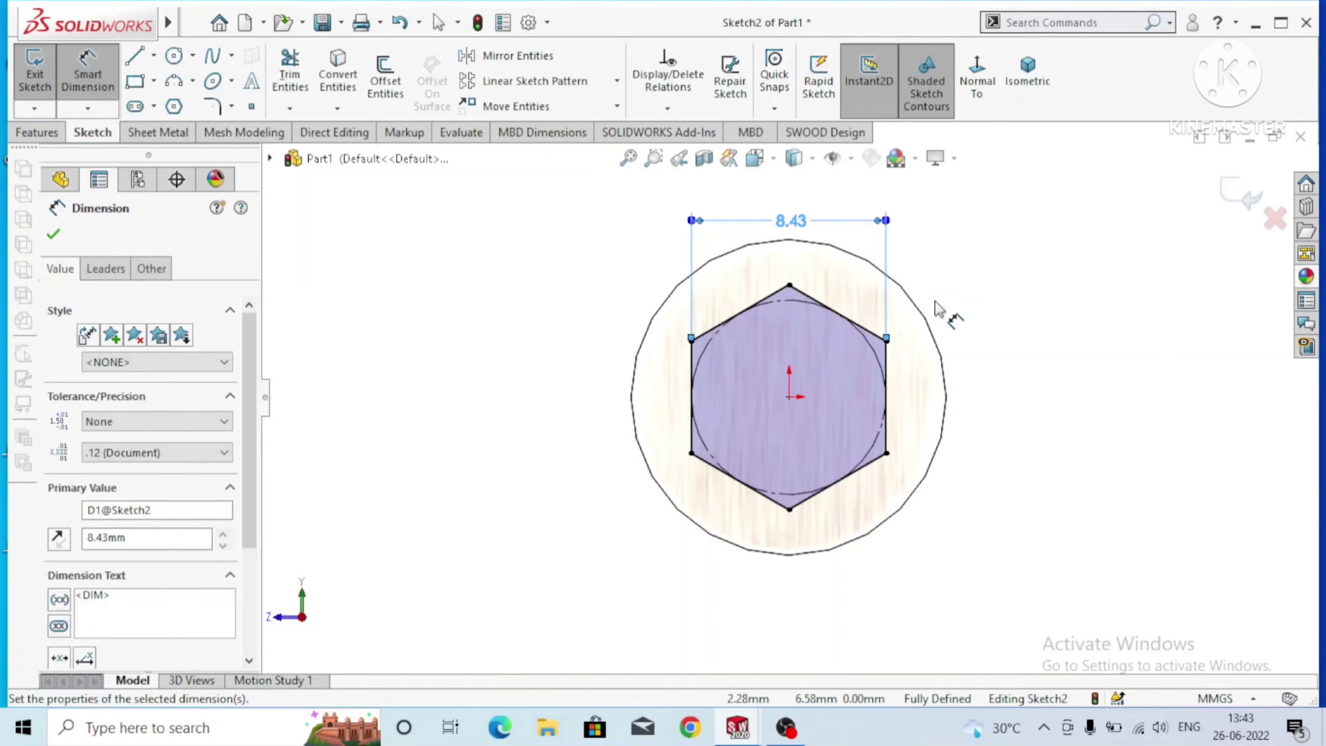
left_click(1028, 248)
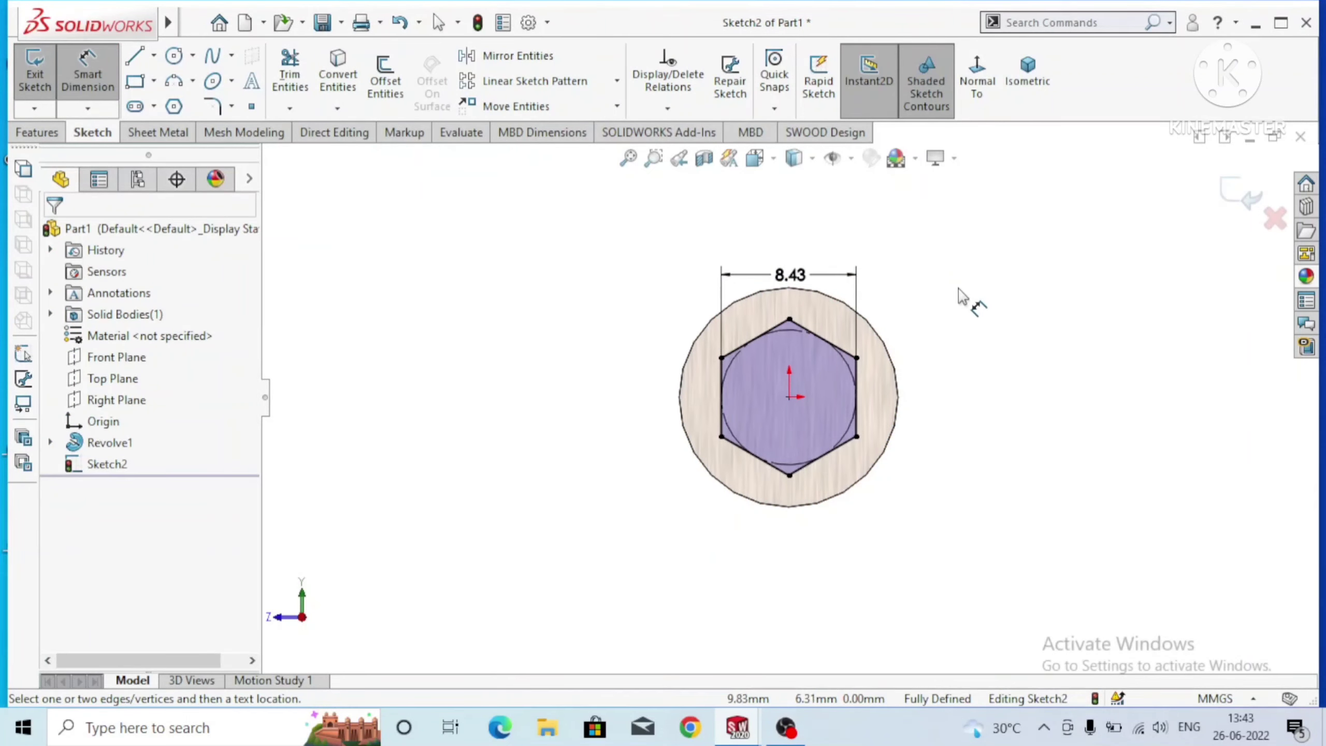
key("ctrl+7")
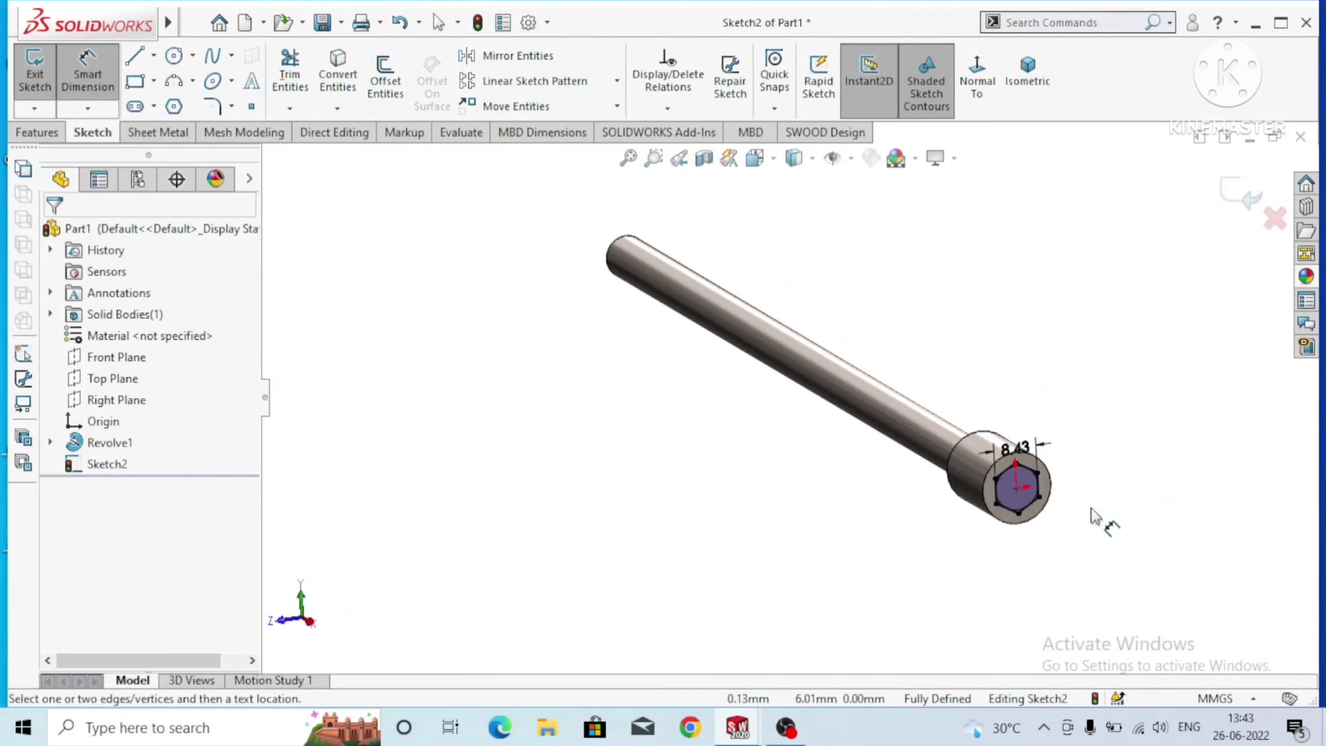
scroll(1063, 506, "down", 2)
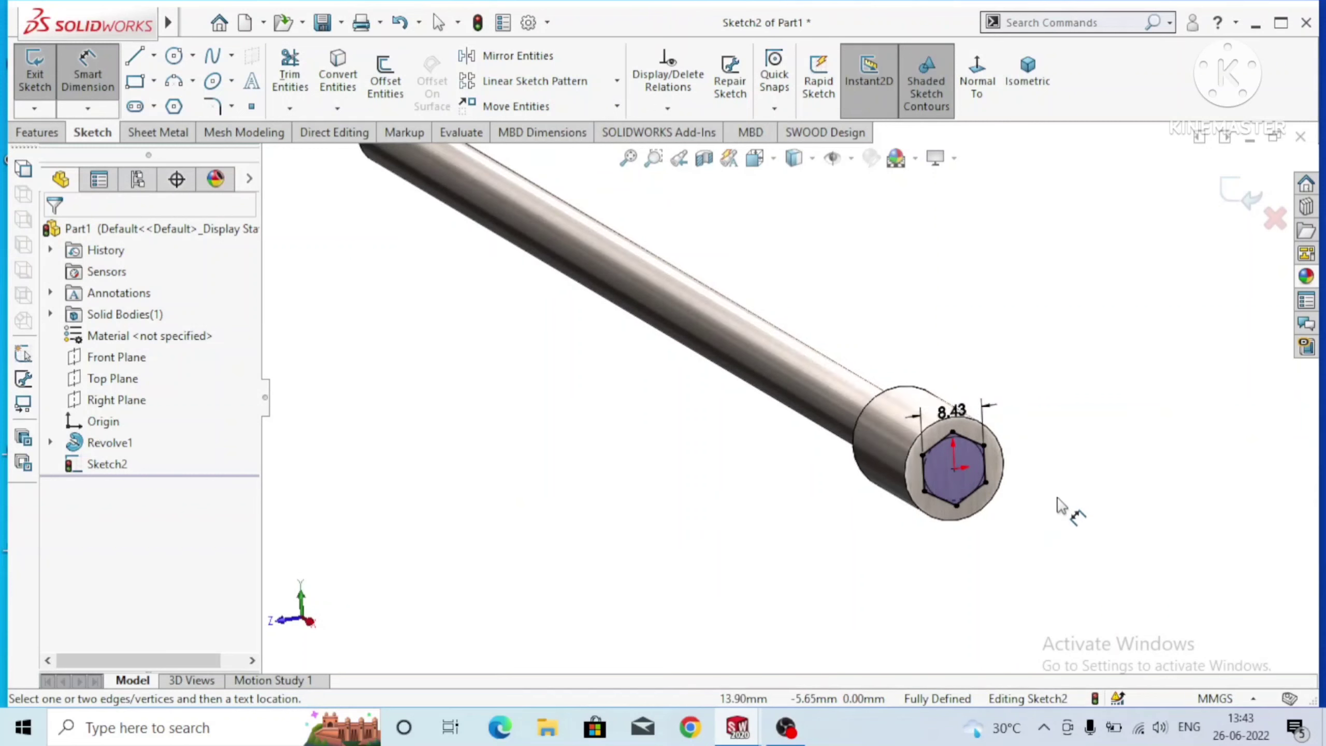
Cut the hexagon into the rod end as a blind extruded cut 14 mm deep.
left_click(38, 132)
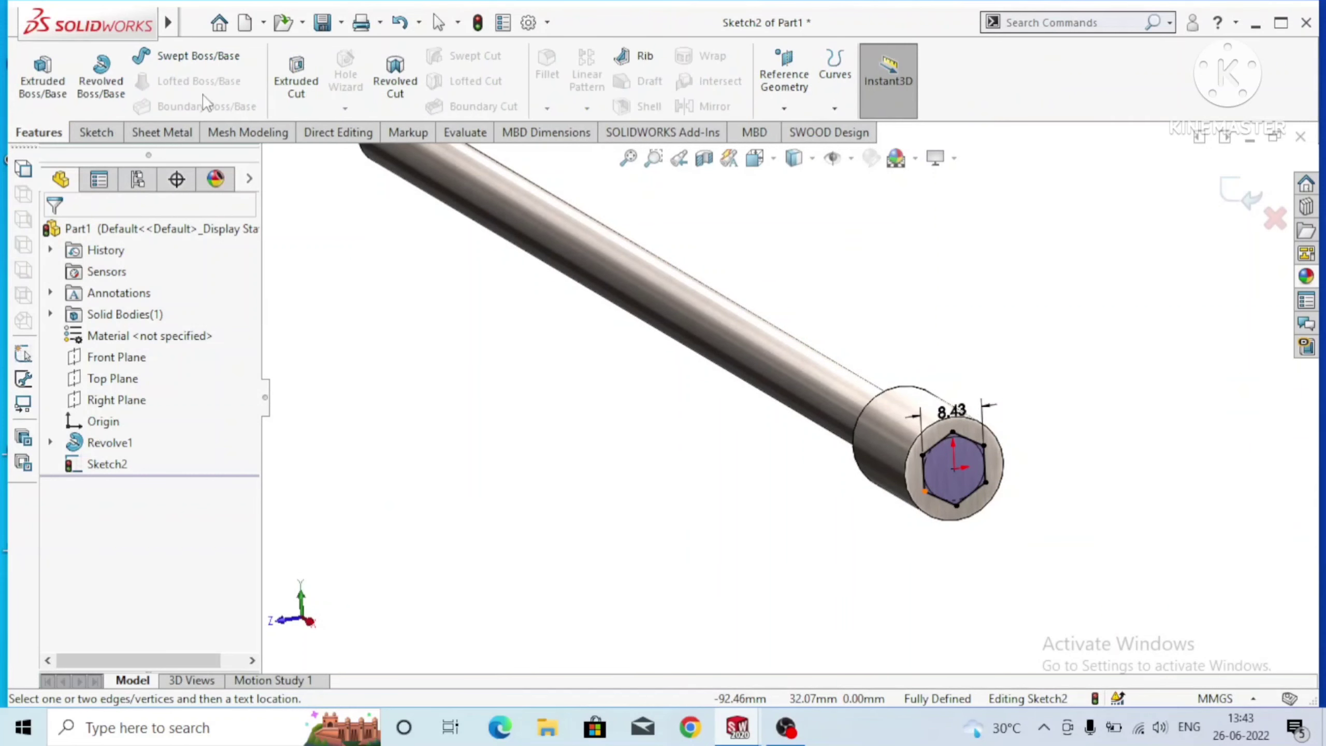
left_click(278, 74)
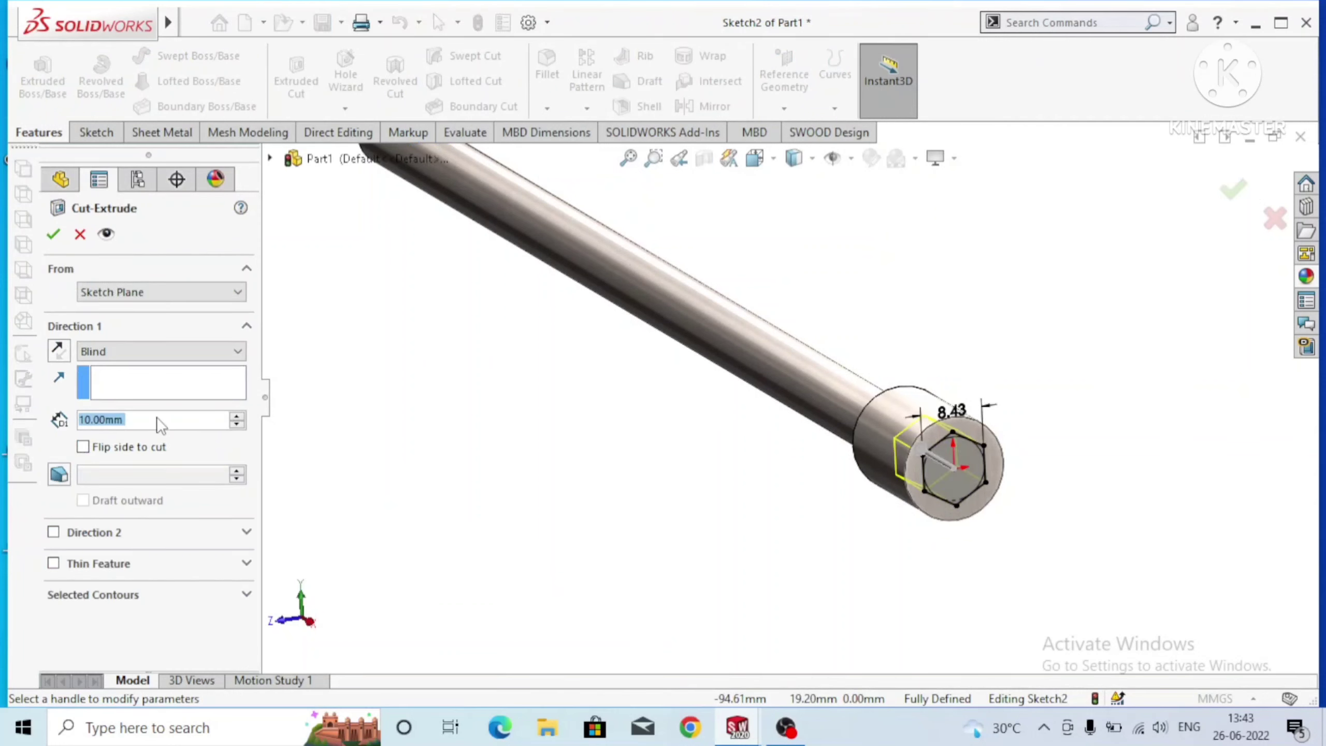
type("14")
key("Return")
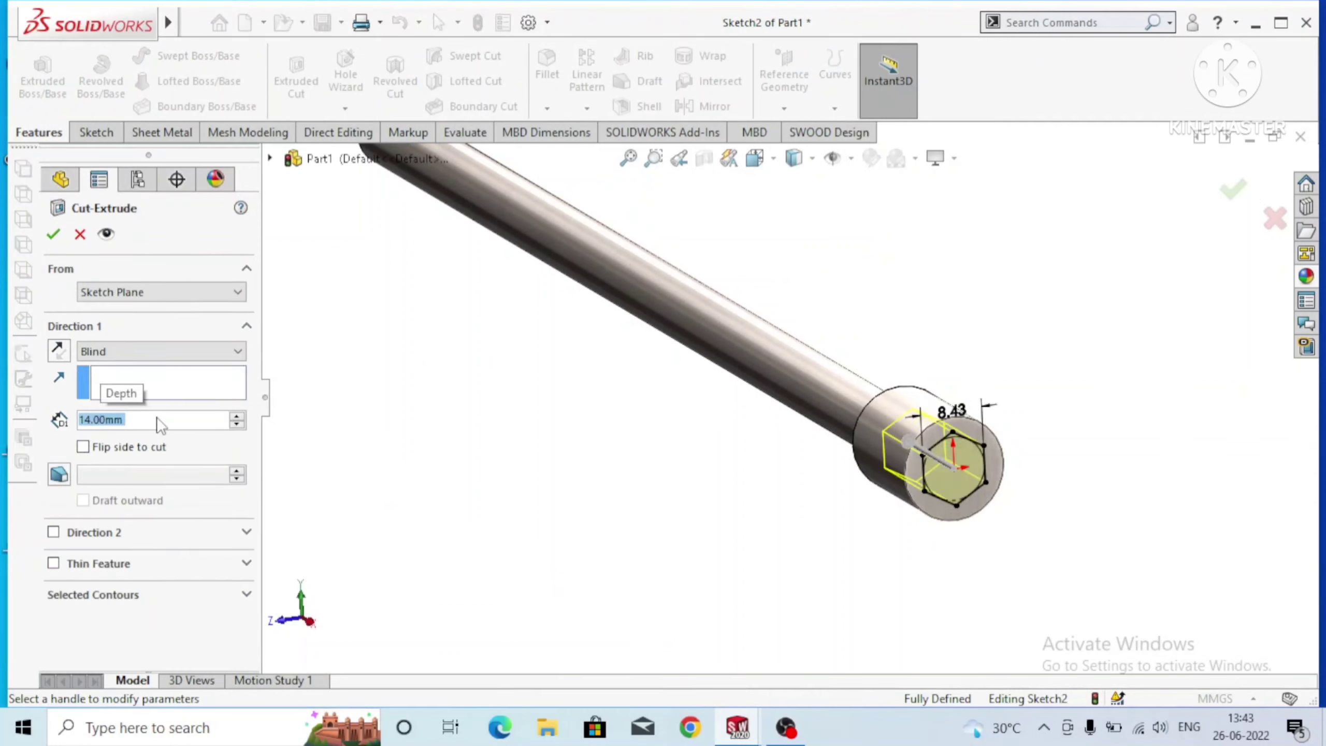
left_click(55, 235)
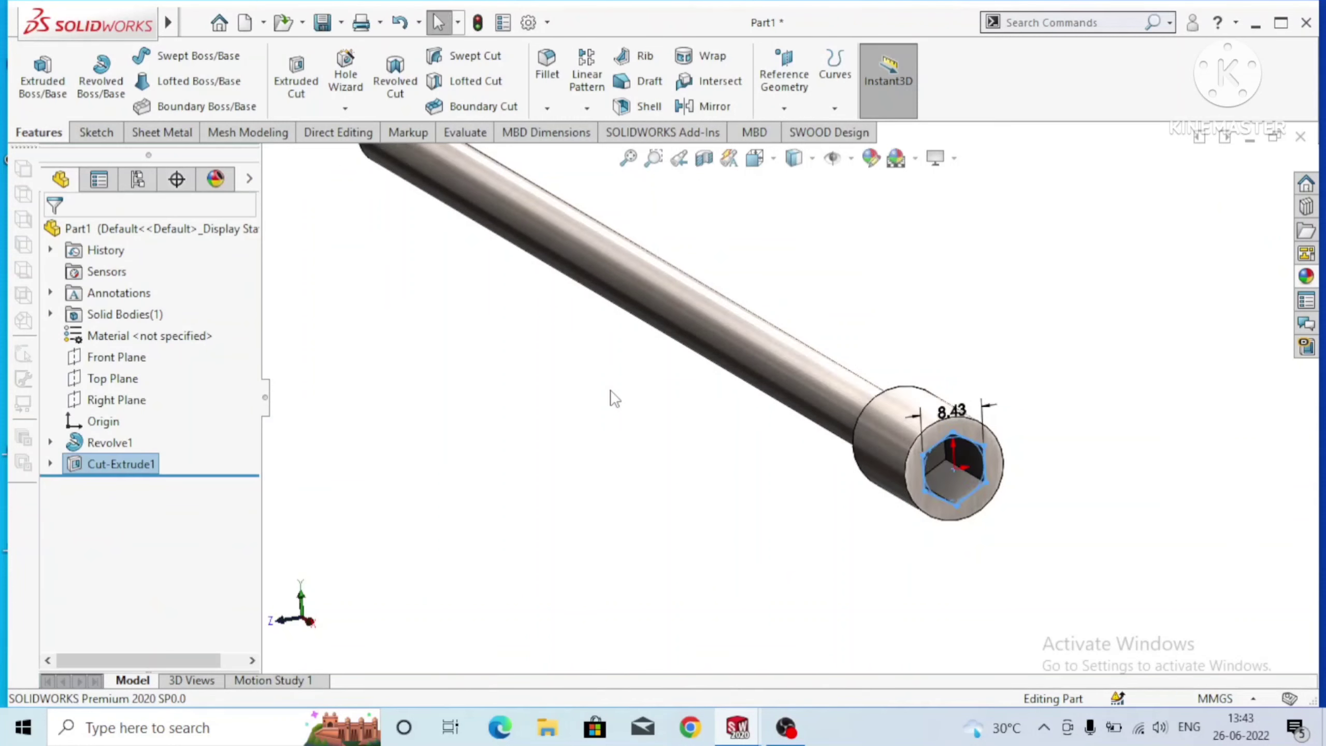
left_click(1089, 346)
scroll(988, 446, "down", 3)
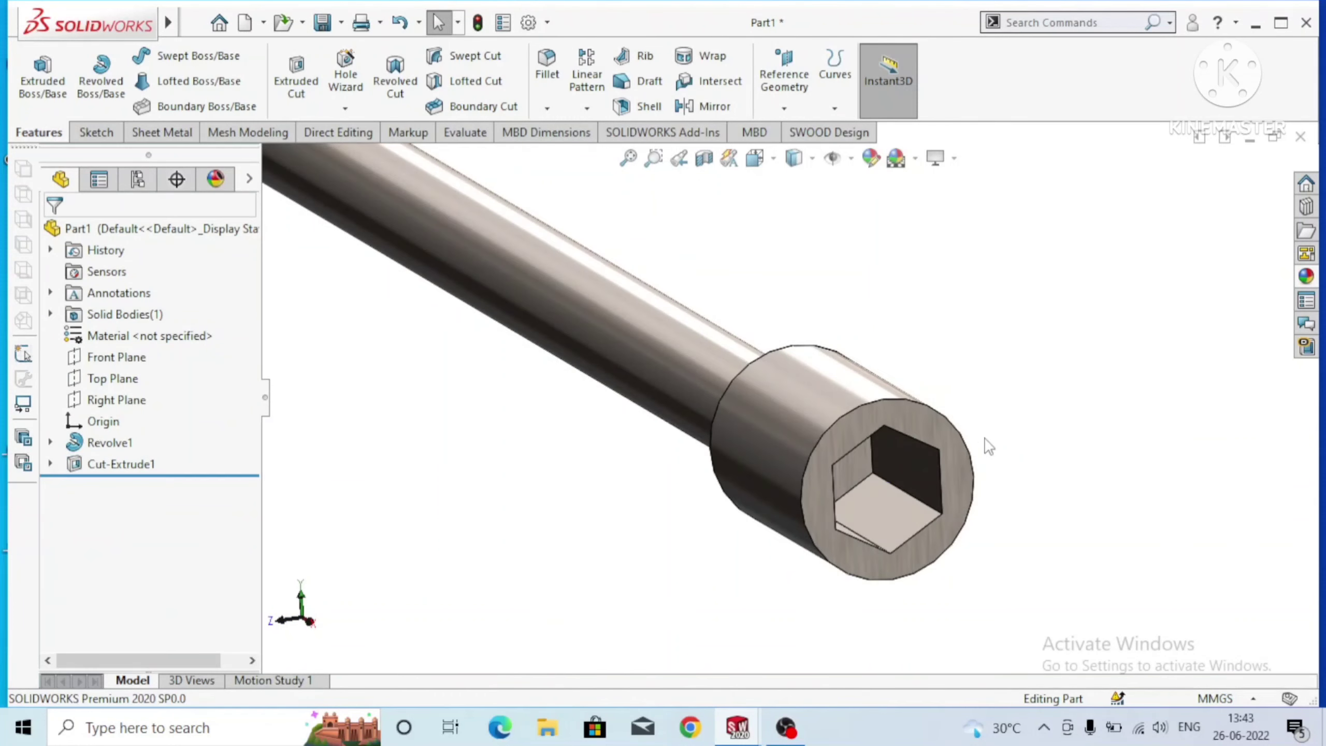
Start a new sketch on the socket end face, viewed normal to it.
right_click(950, 438)
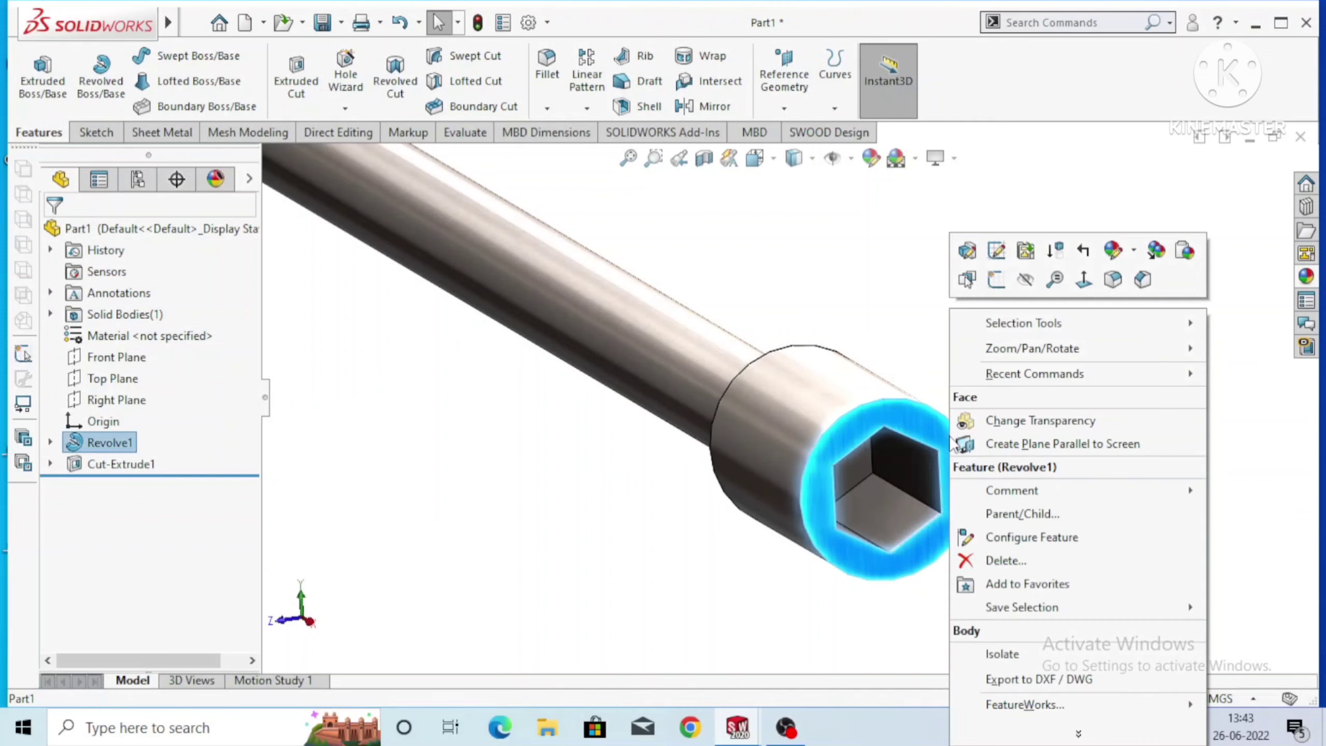
left_click(995, 282)
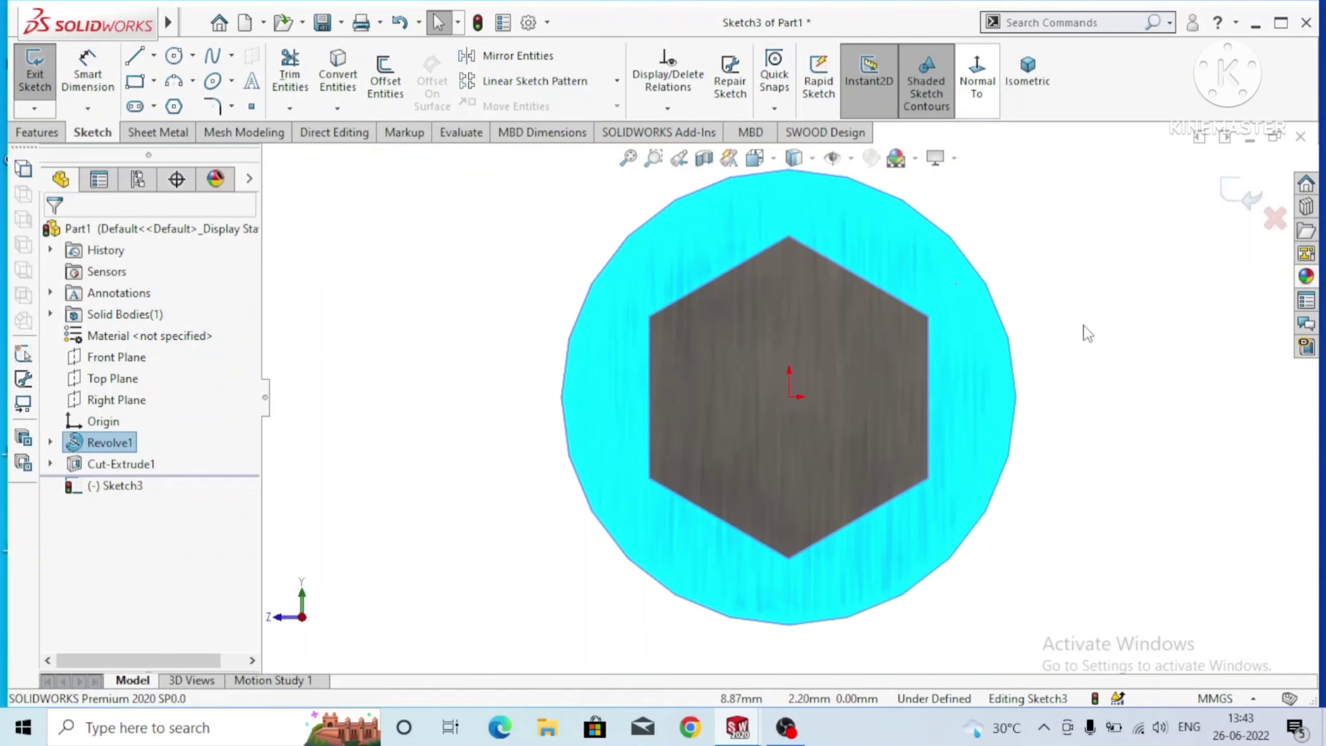
left_click(1112, 316)
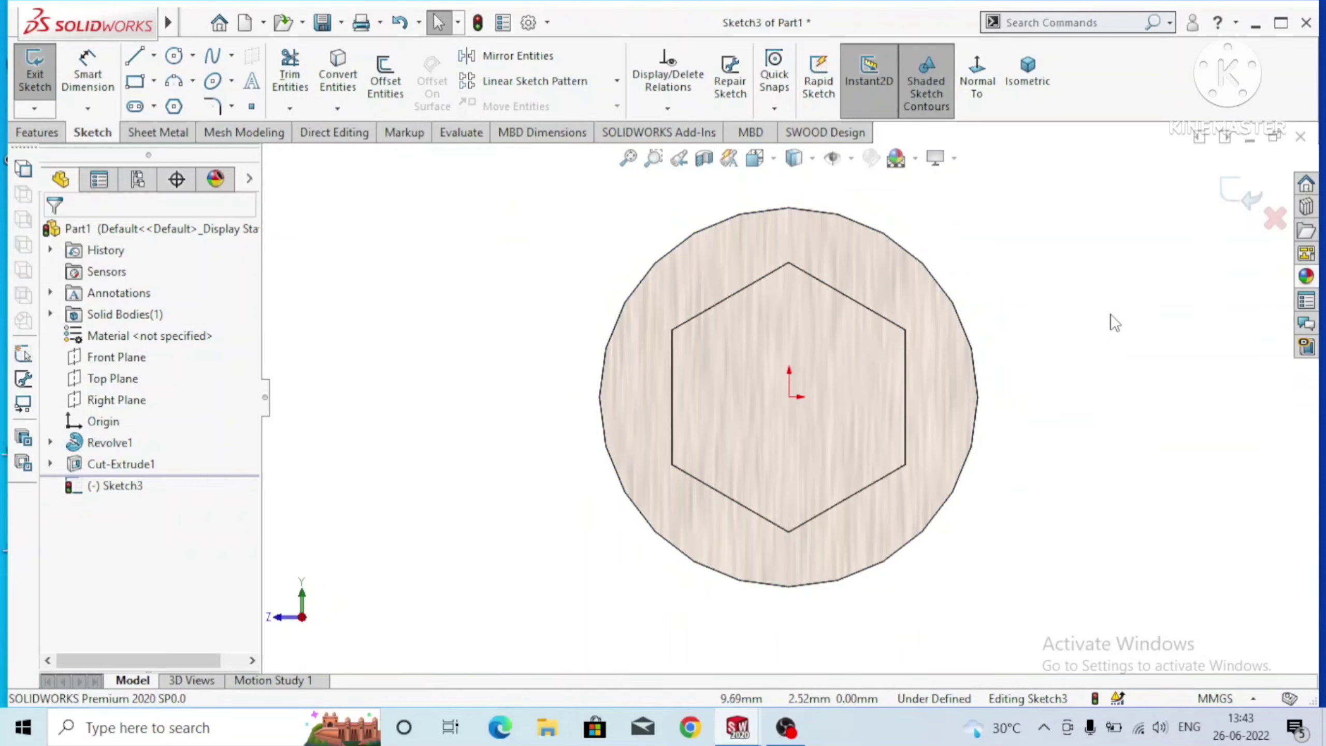
Draw a circle from the origin large enough to enclose the hexagonal socket.
left_click(174, 56)
left_click(793, 398)
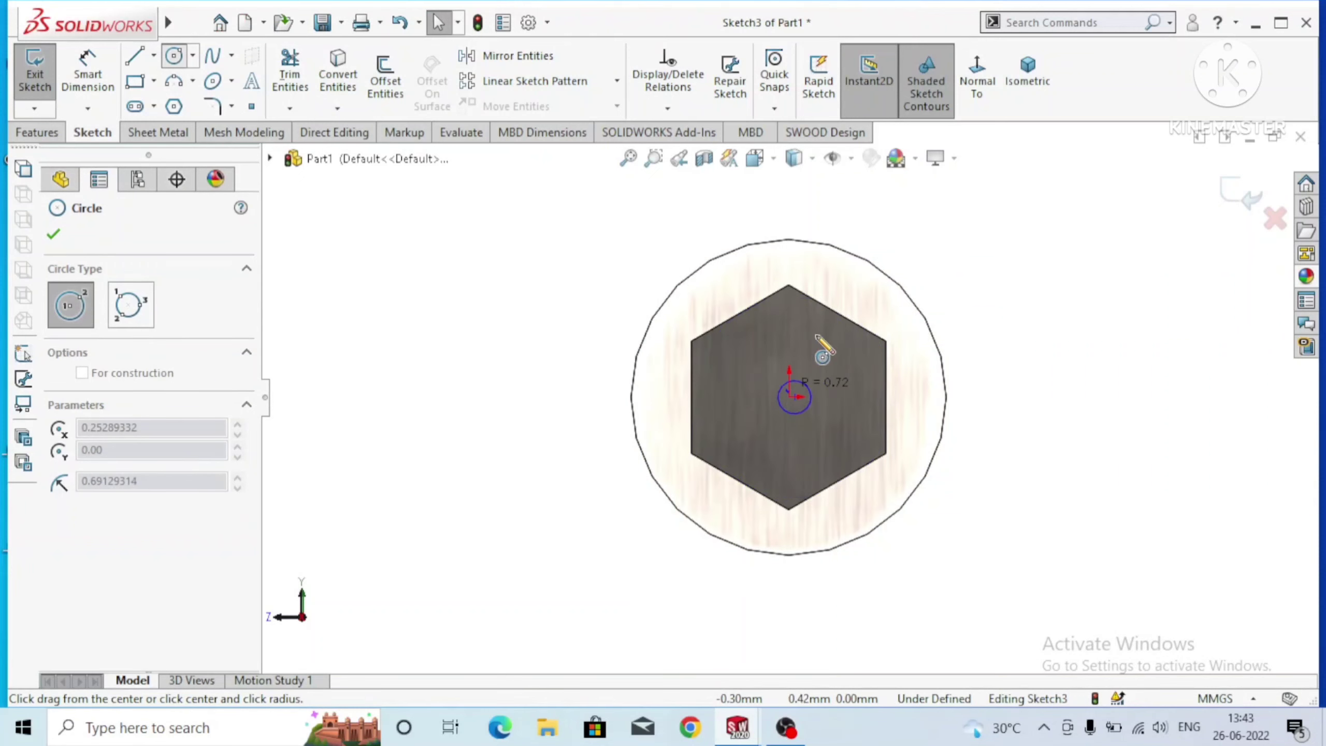
left_click(844, 282)
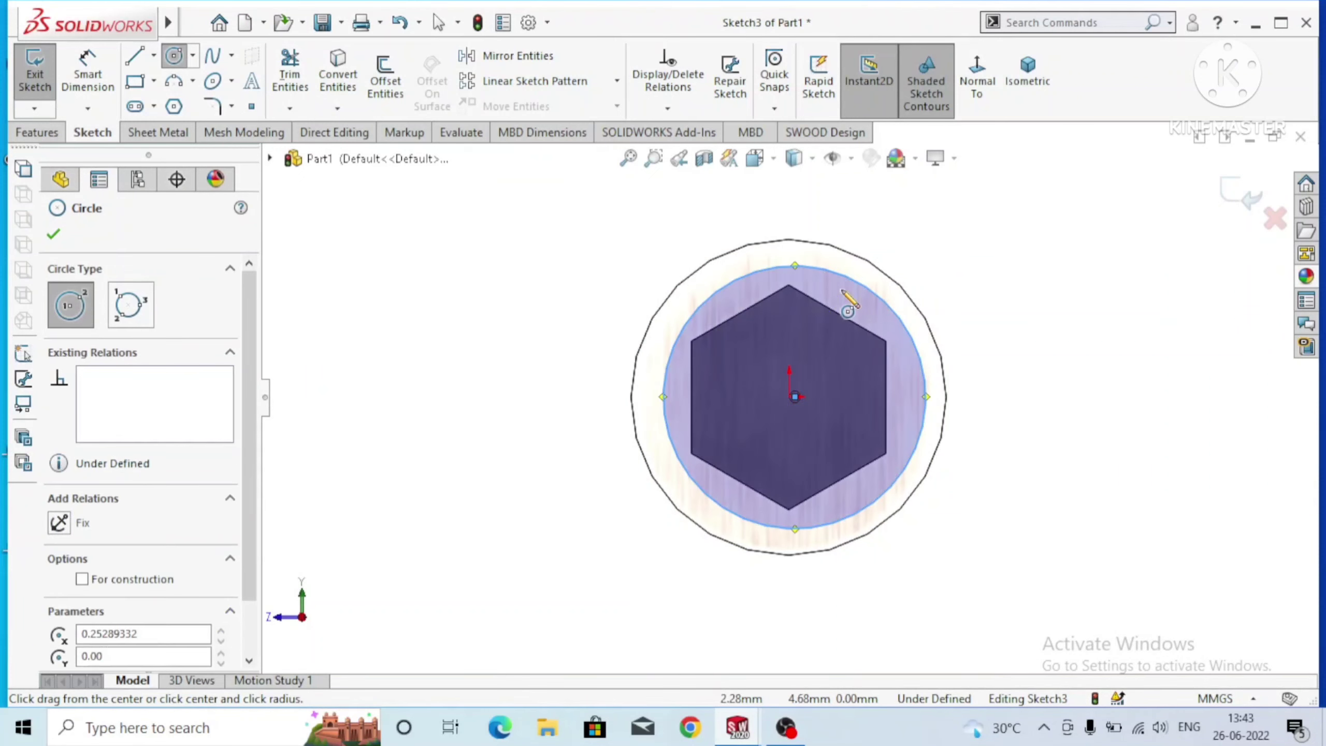
key("Escape")
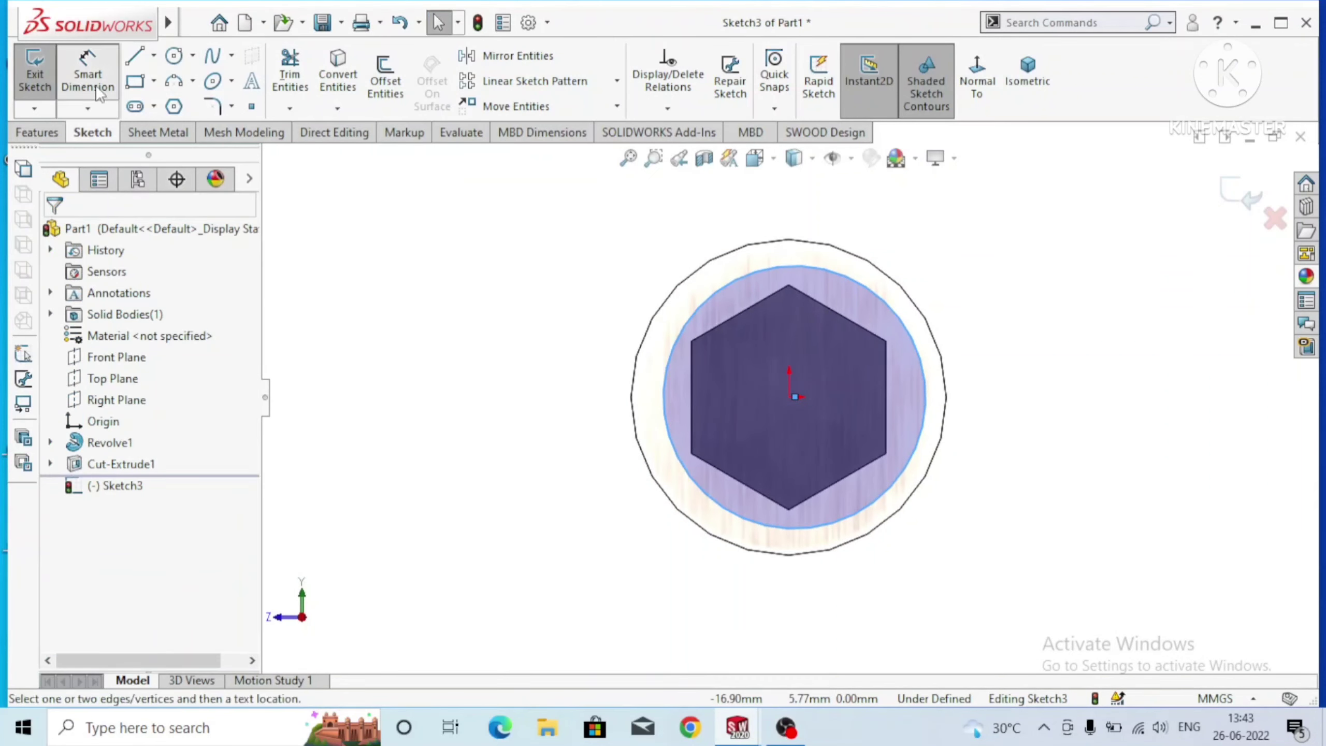
Dimension the circle to Ø10.61, then show the whole shaft in isometric.
key("d")
left_click(701, 494)
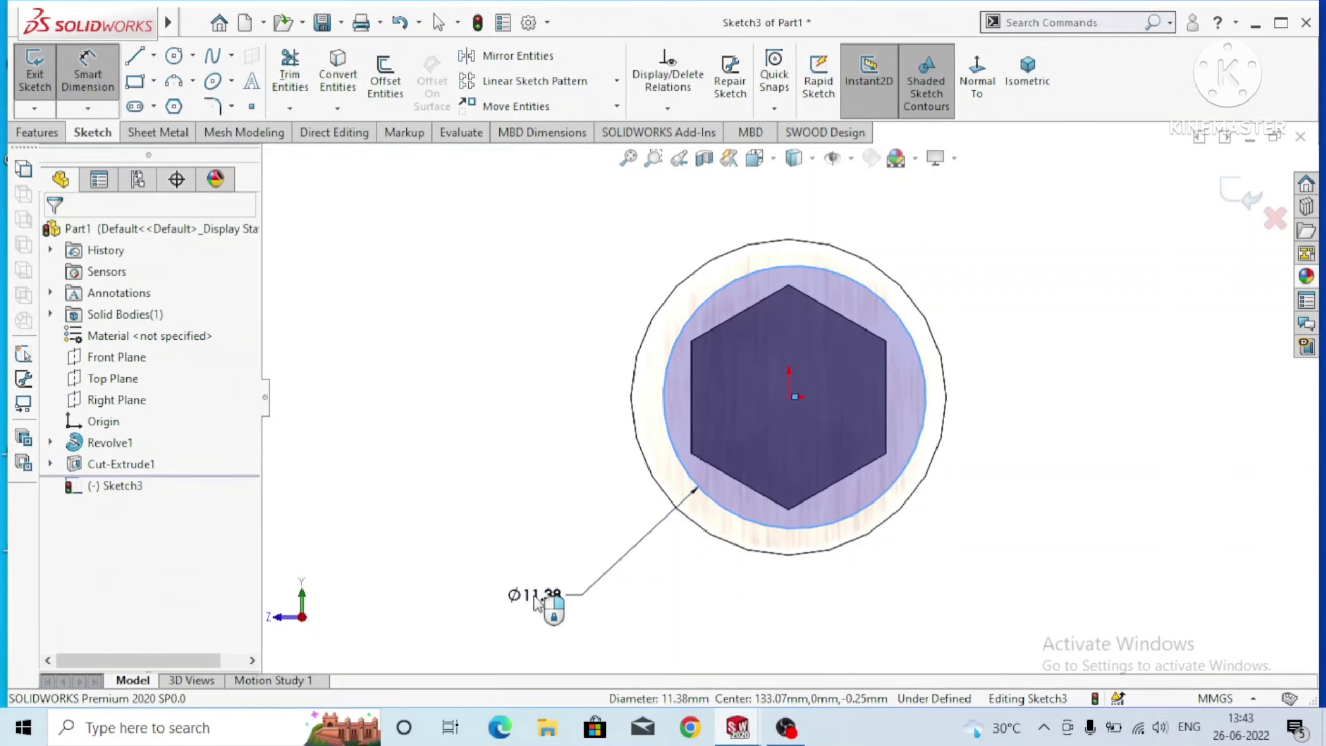
left_click(537, 603)
type("10")
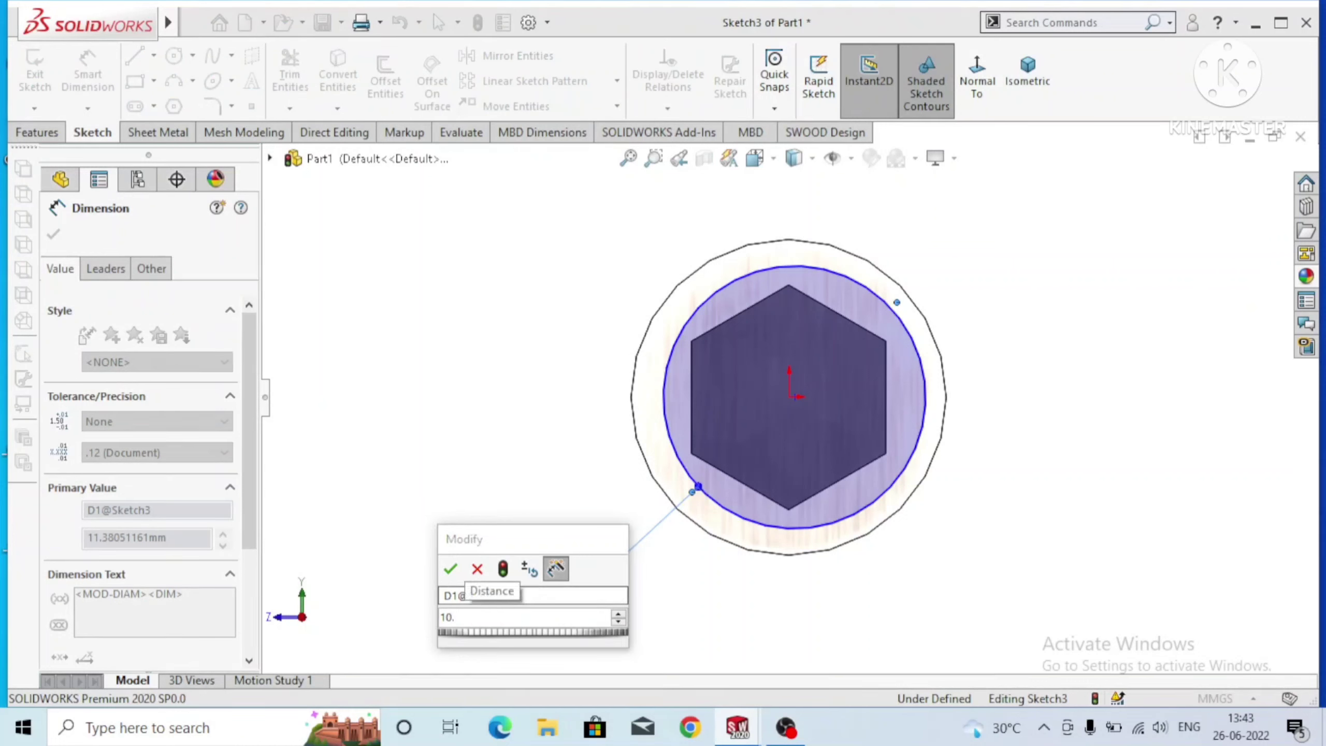
type(".61")
key("Return")
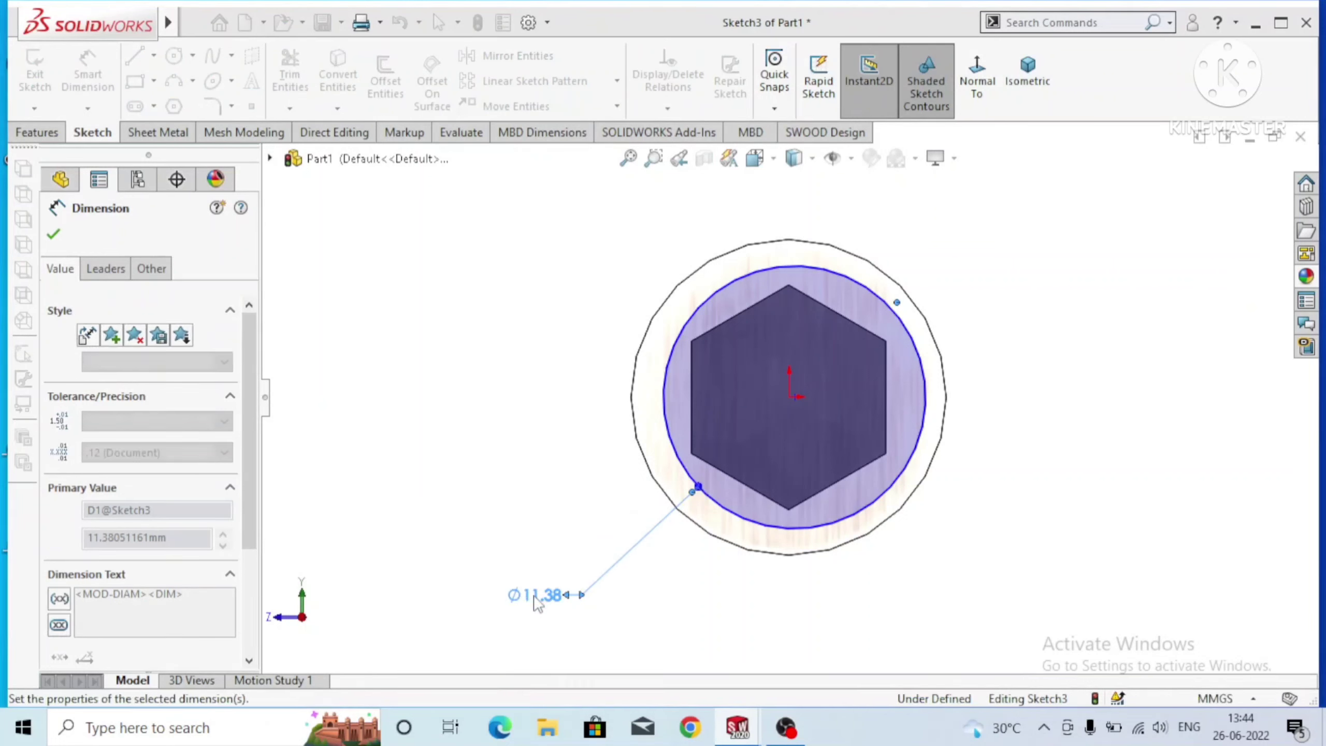
left_click(482, 405)
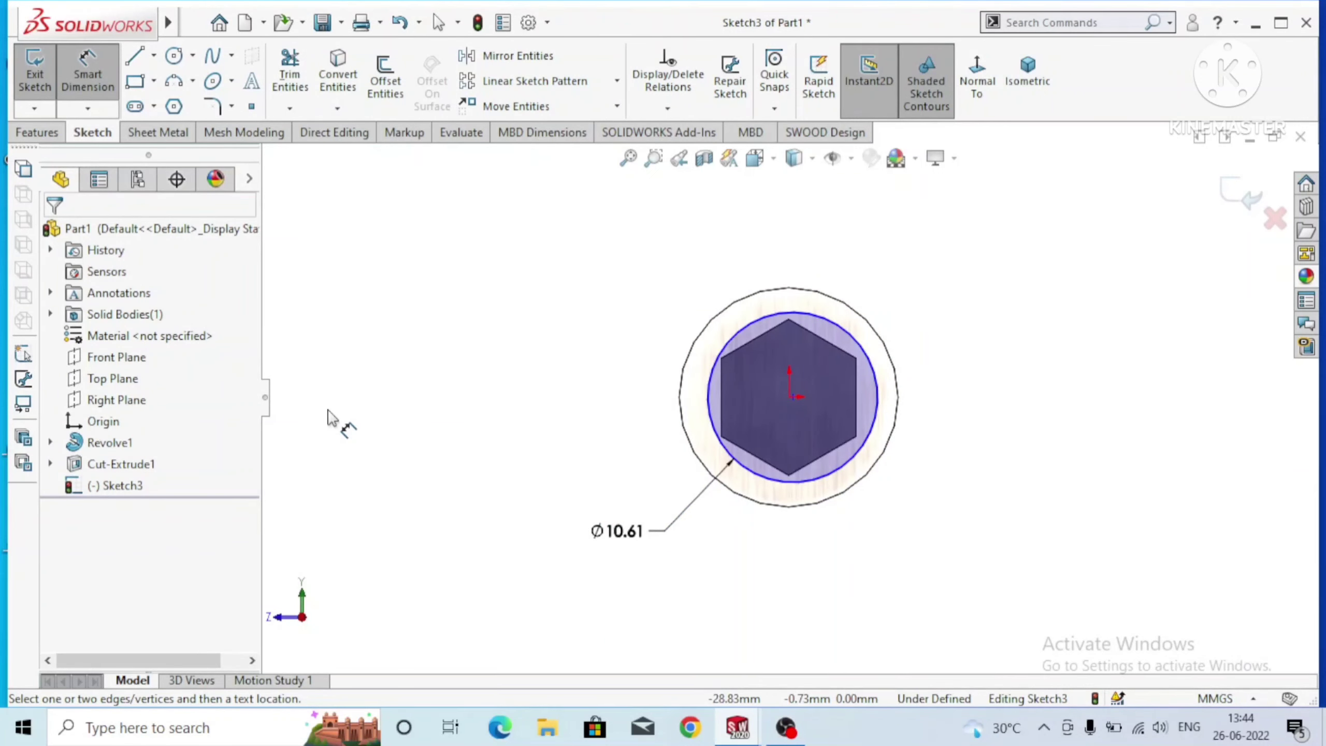
key("z")
key("ctrl+7")
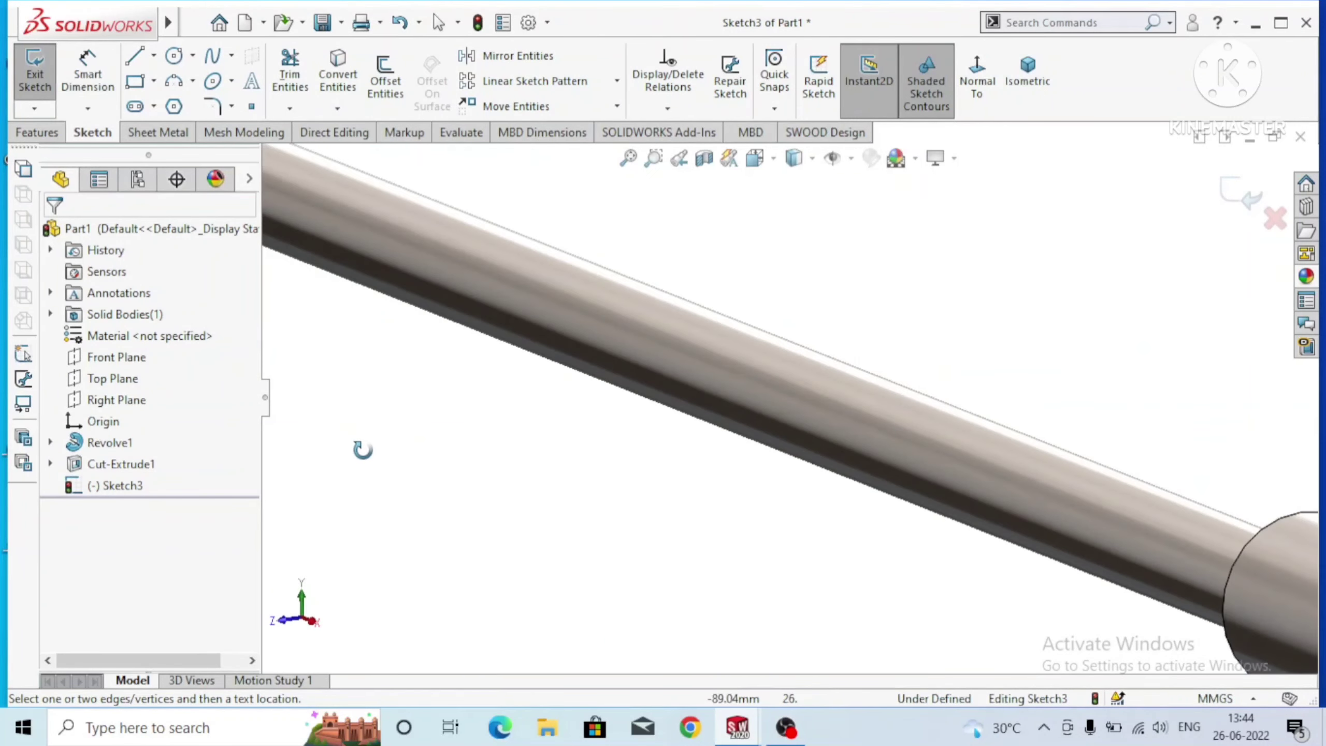
Extruded-cut the Ø10.61 circle blind 14 mm deep with a 46° draft.
scroll(1070, 552, "down", 1)
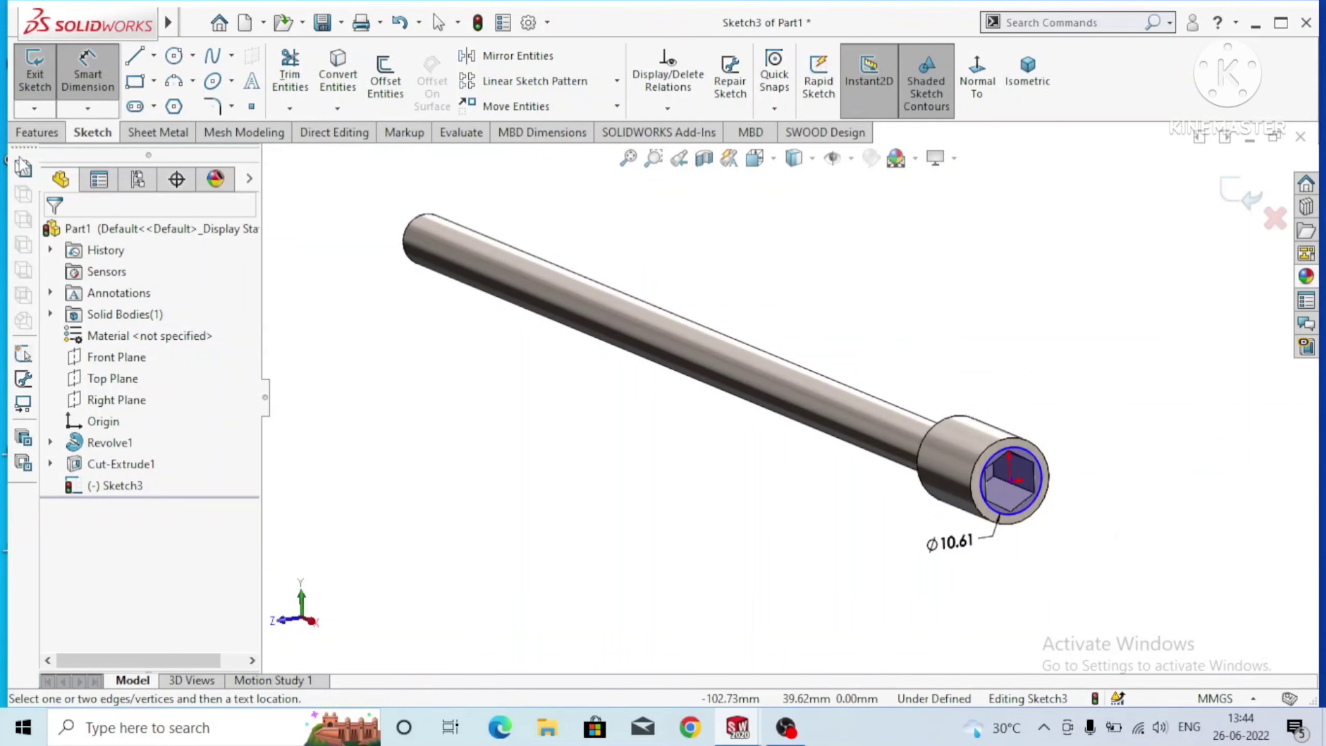
left_click(42, 136)
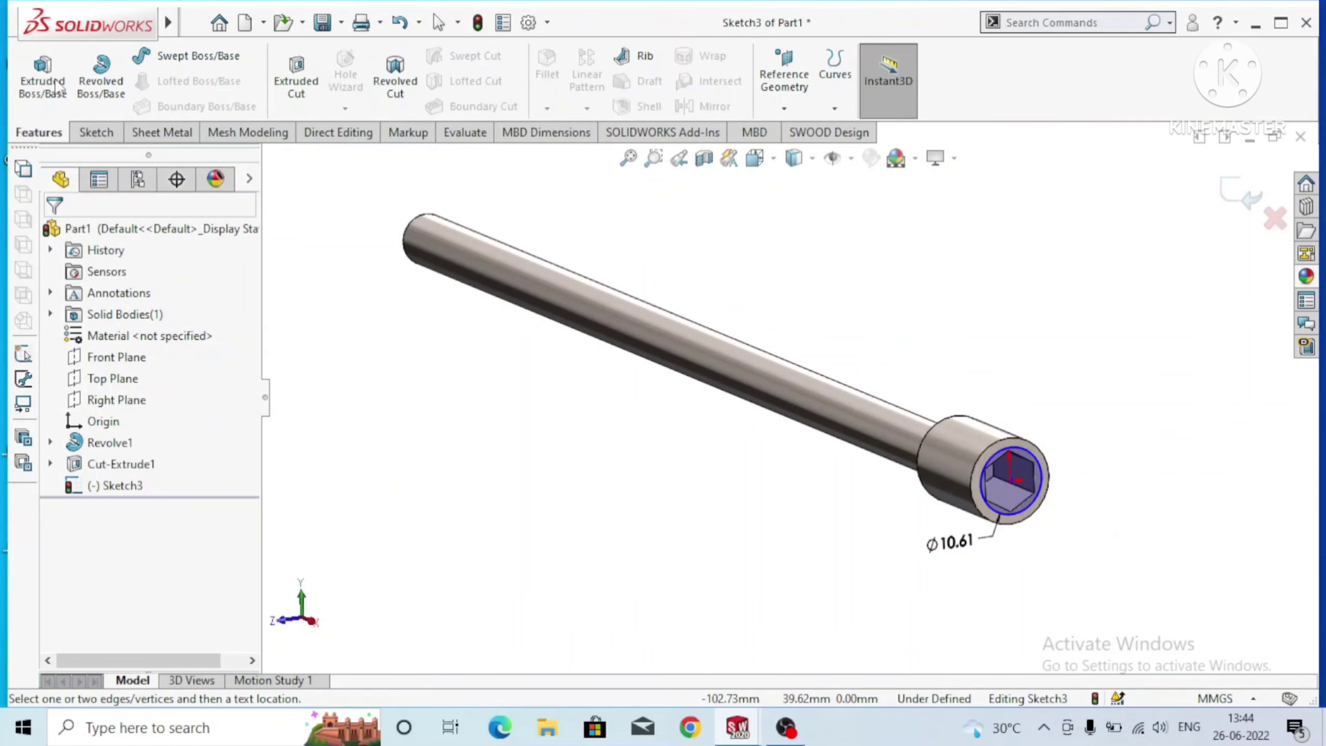
left_click(308, 89)
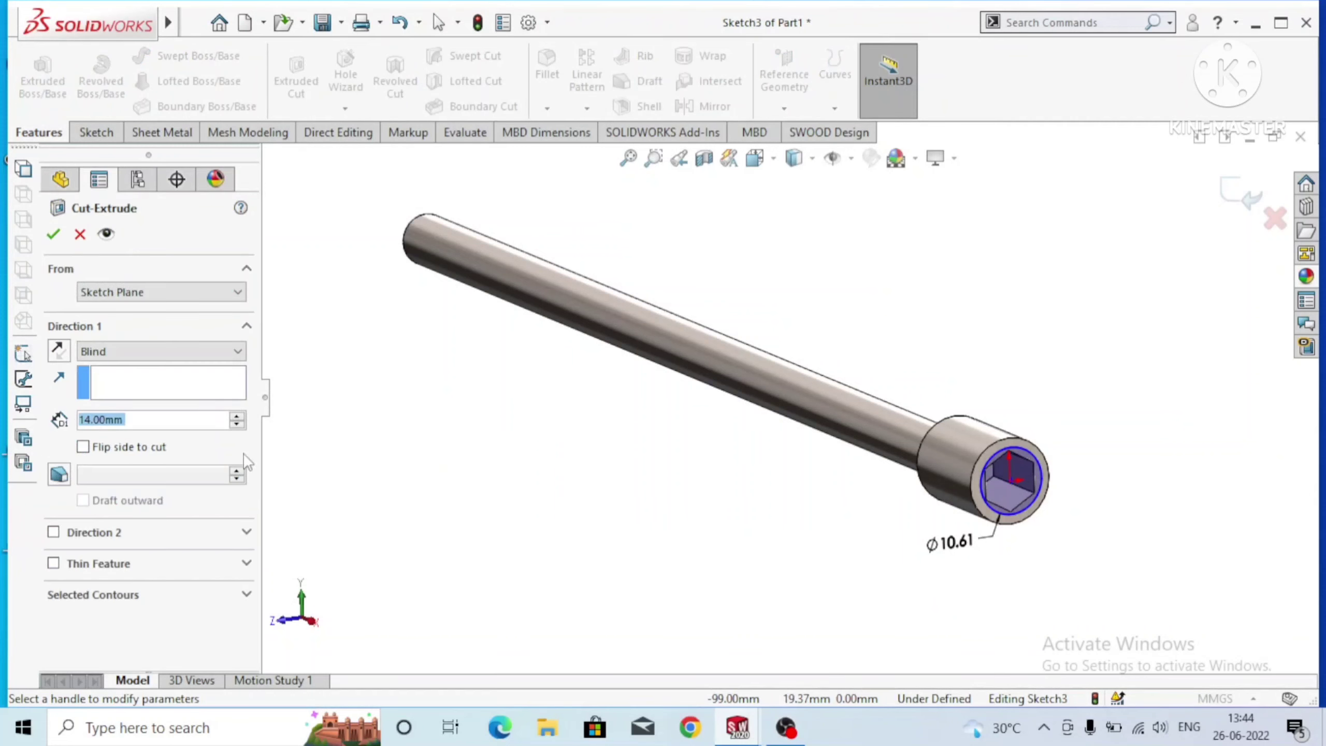
left_click(61, 479)
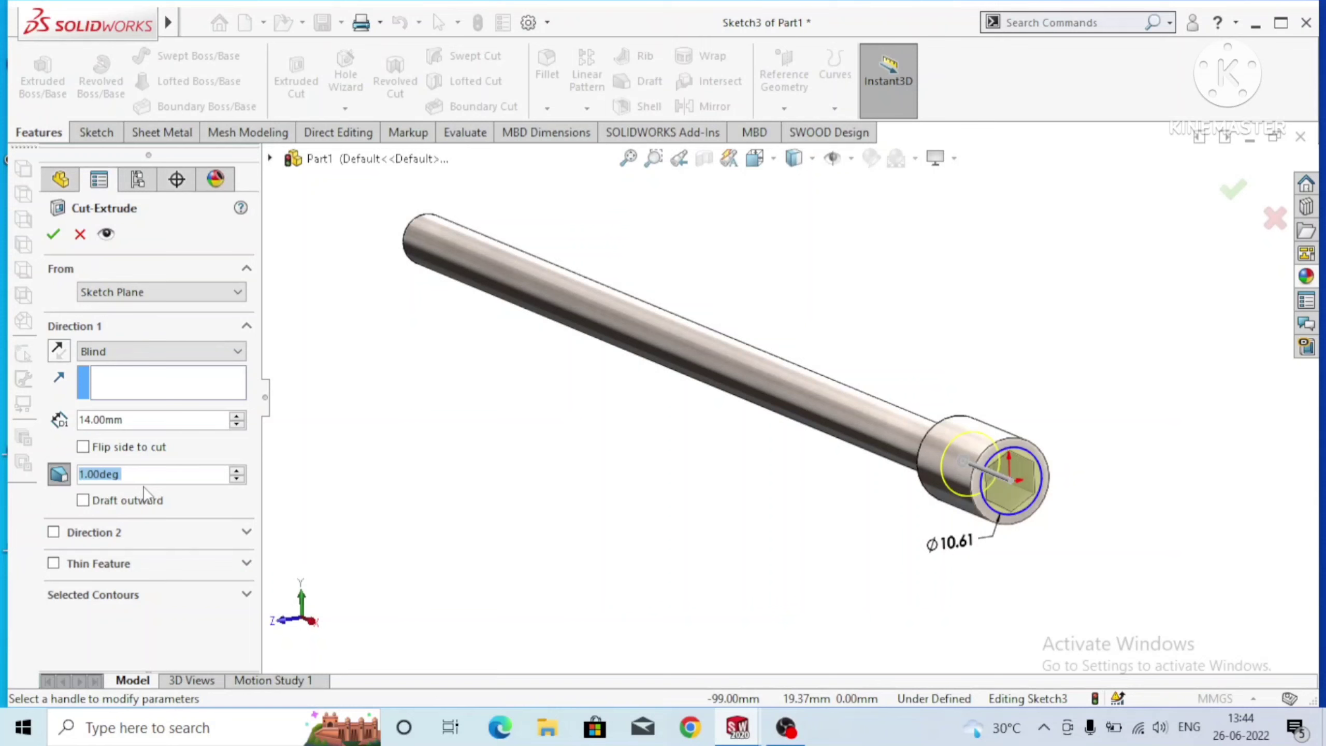
type("4")
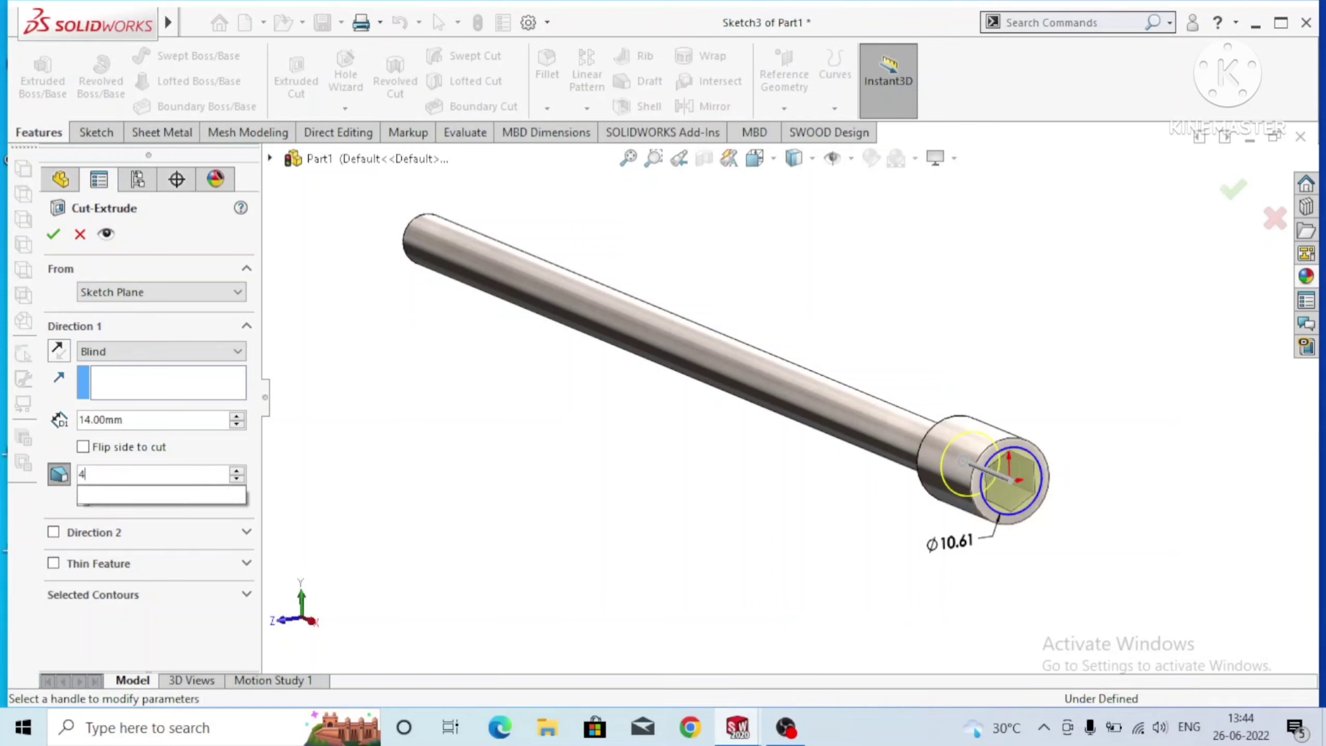
type("6")
key("Return")
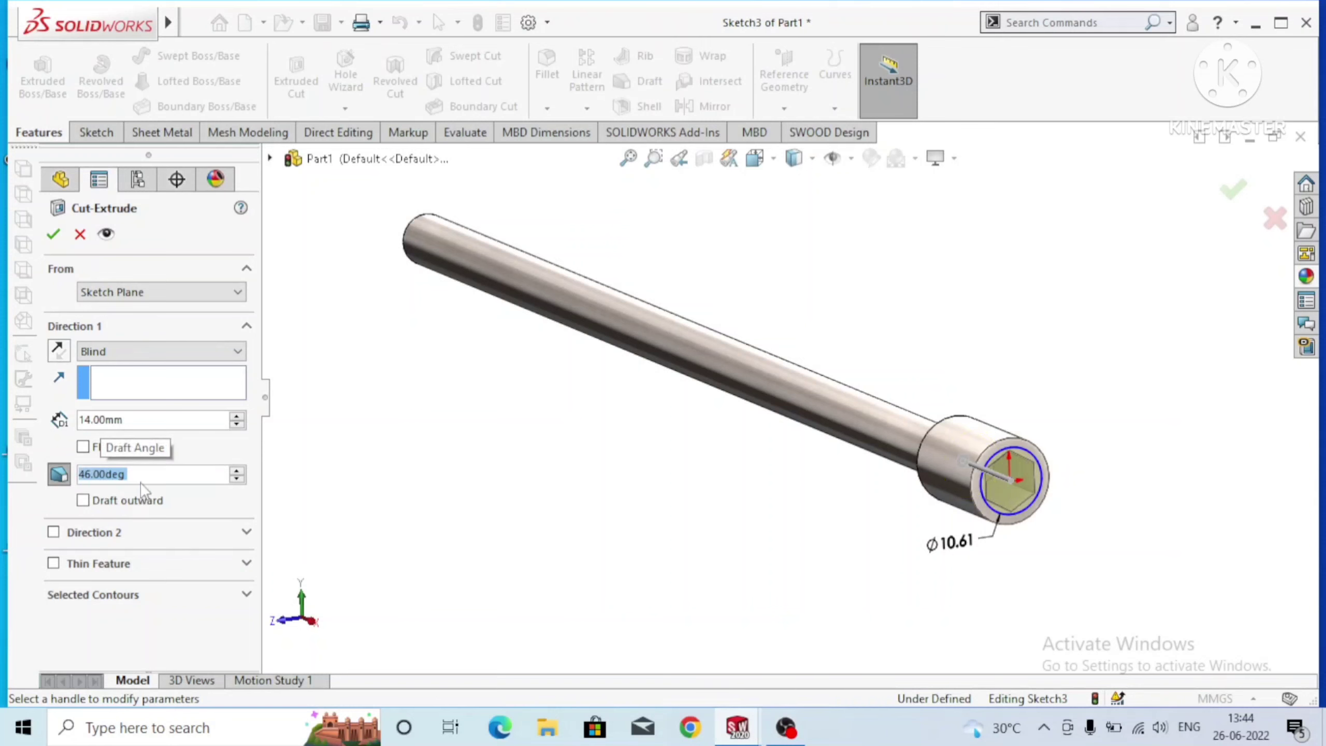
left_click(47, 239)
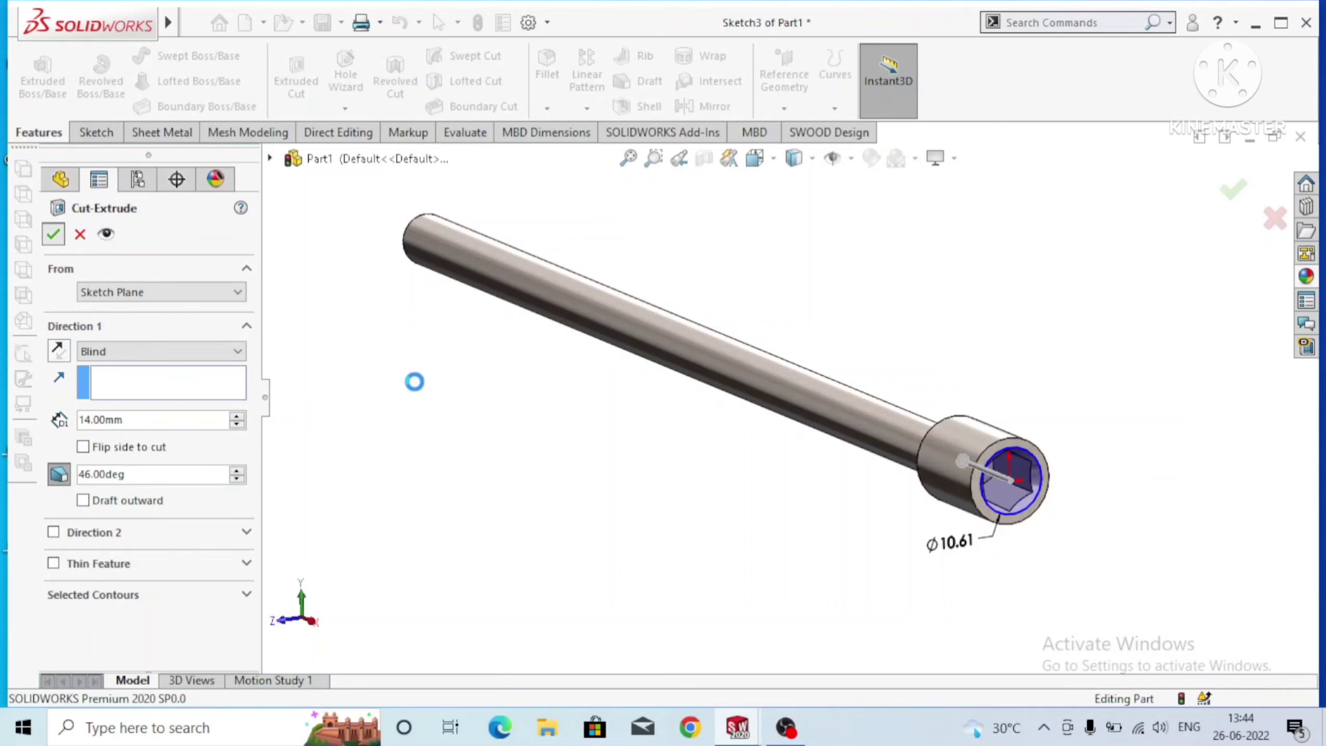
left_click(472, 441)
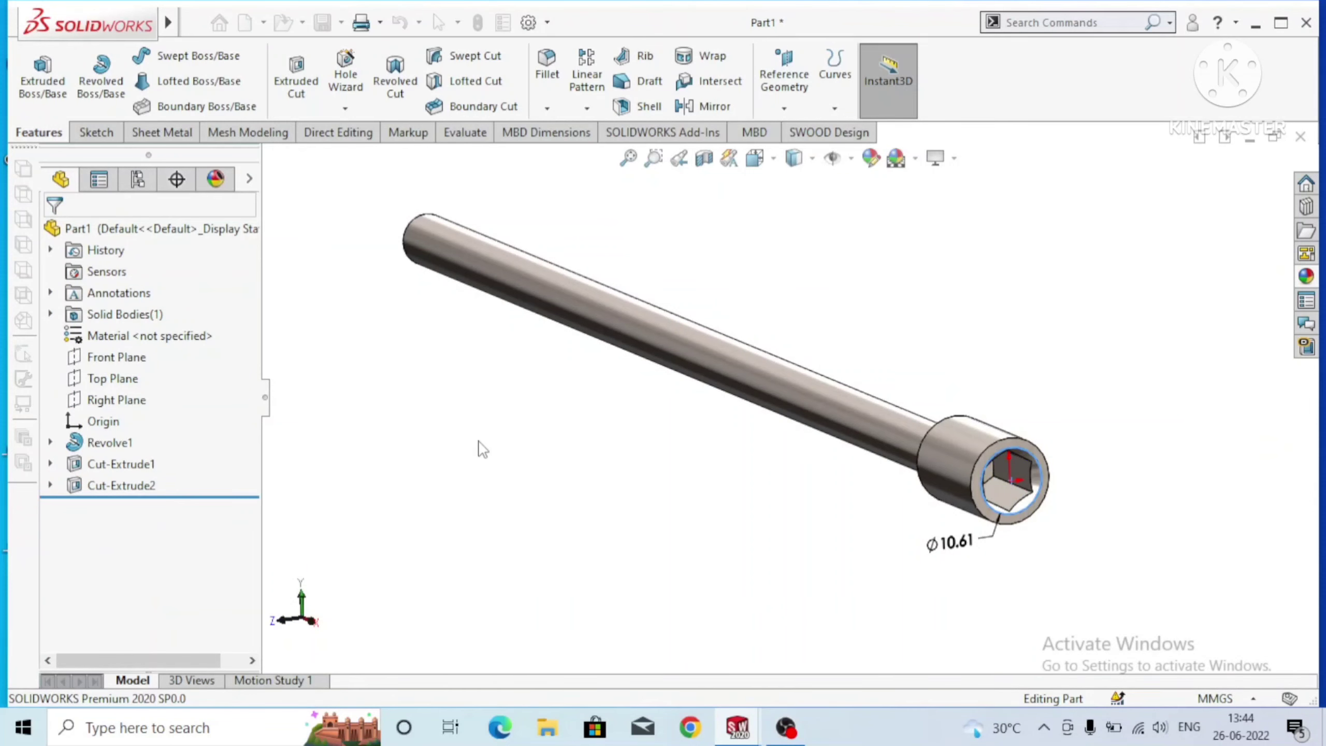
Zoom in on the hex socket and toggle ambient occlusion on and back off.
scroll(915, 454, "down", 3)
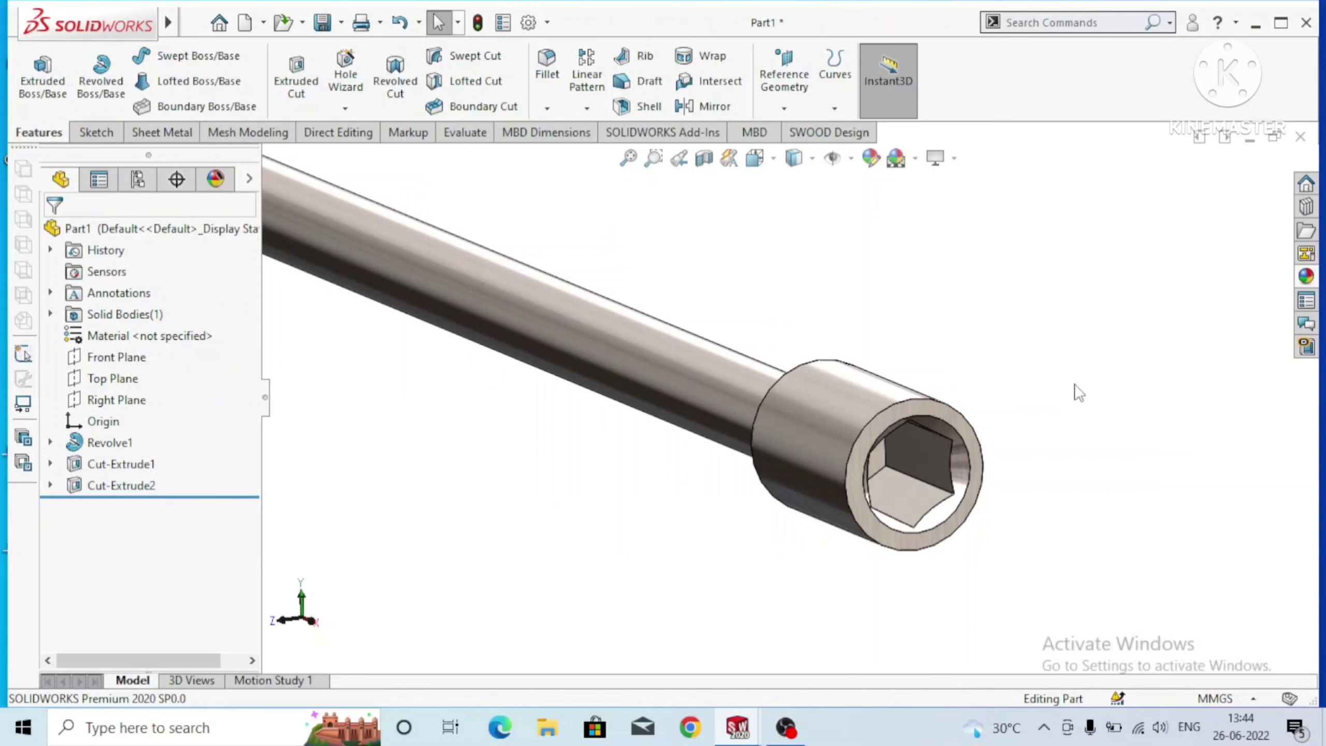
scroll(976, 277, "up", 2)
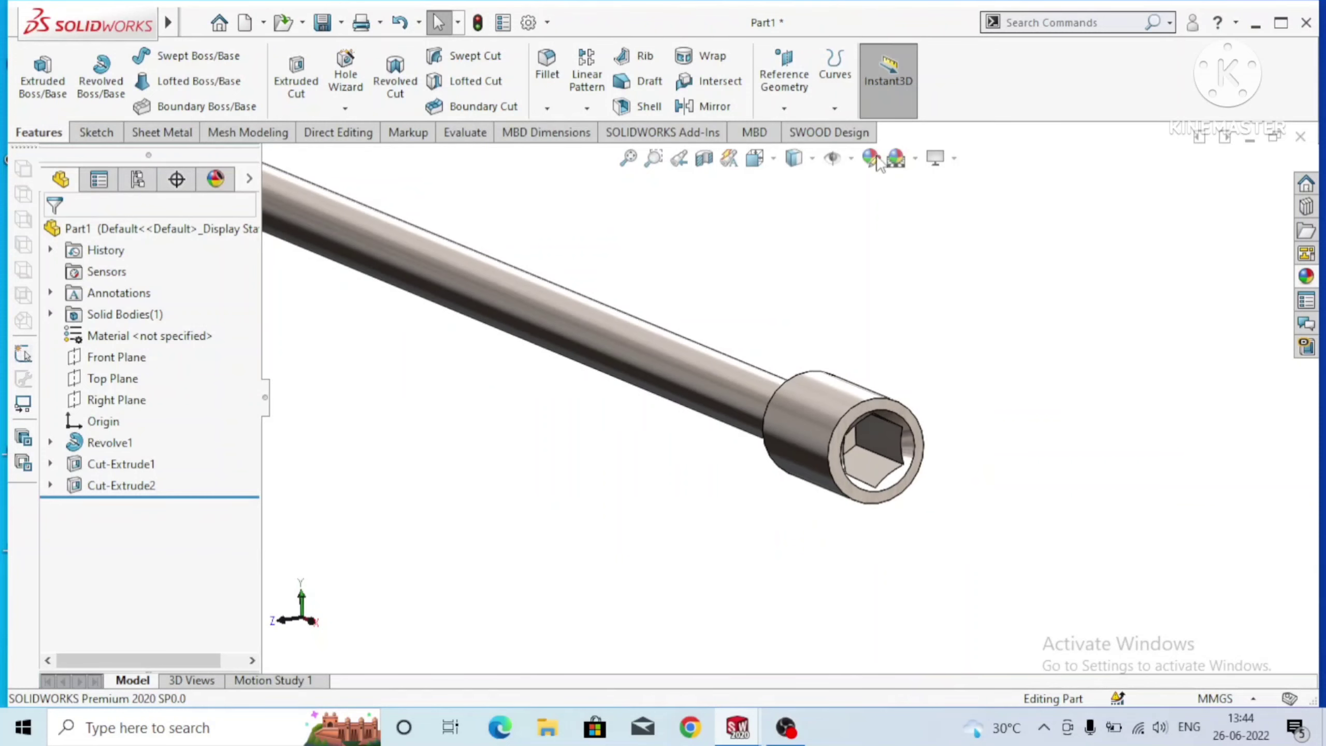
left_click(938, 159)
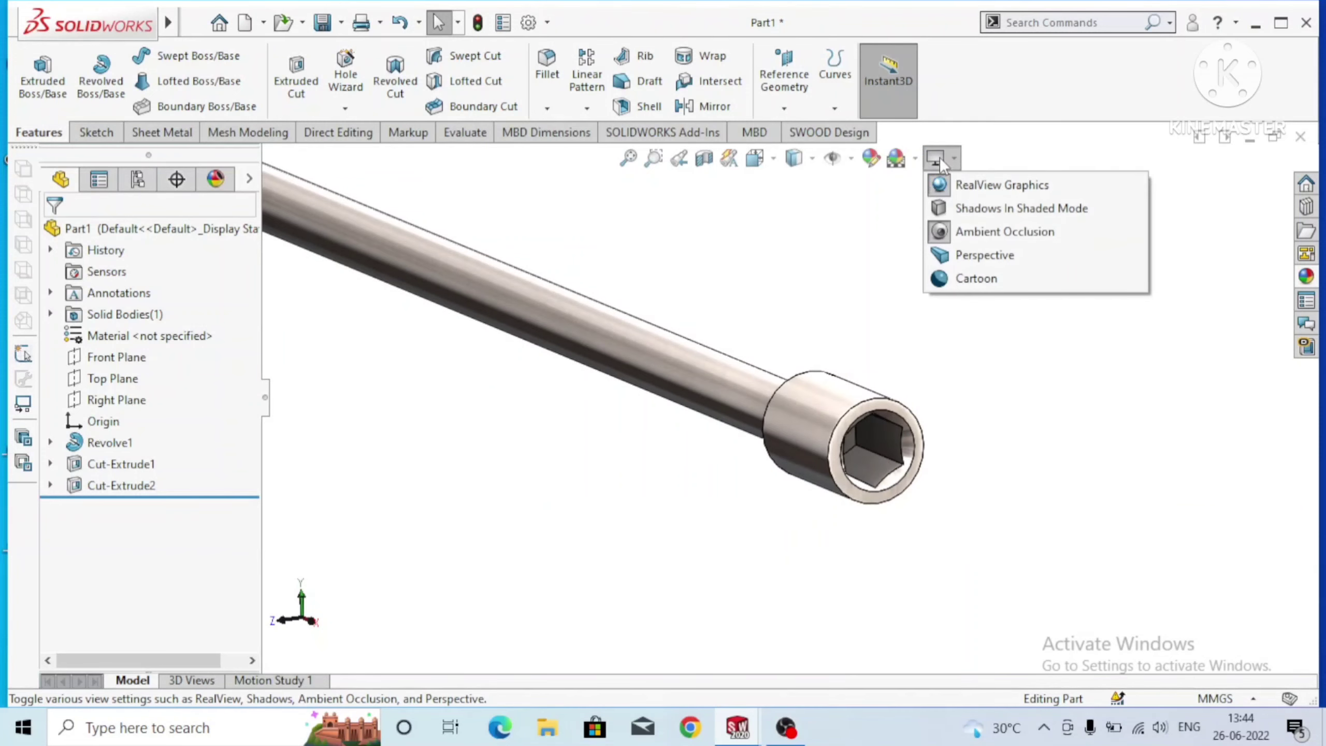
left_click(942, 239)
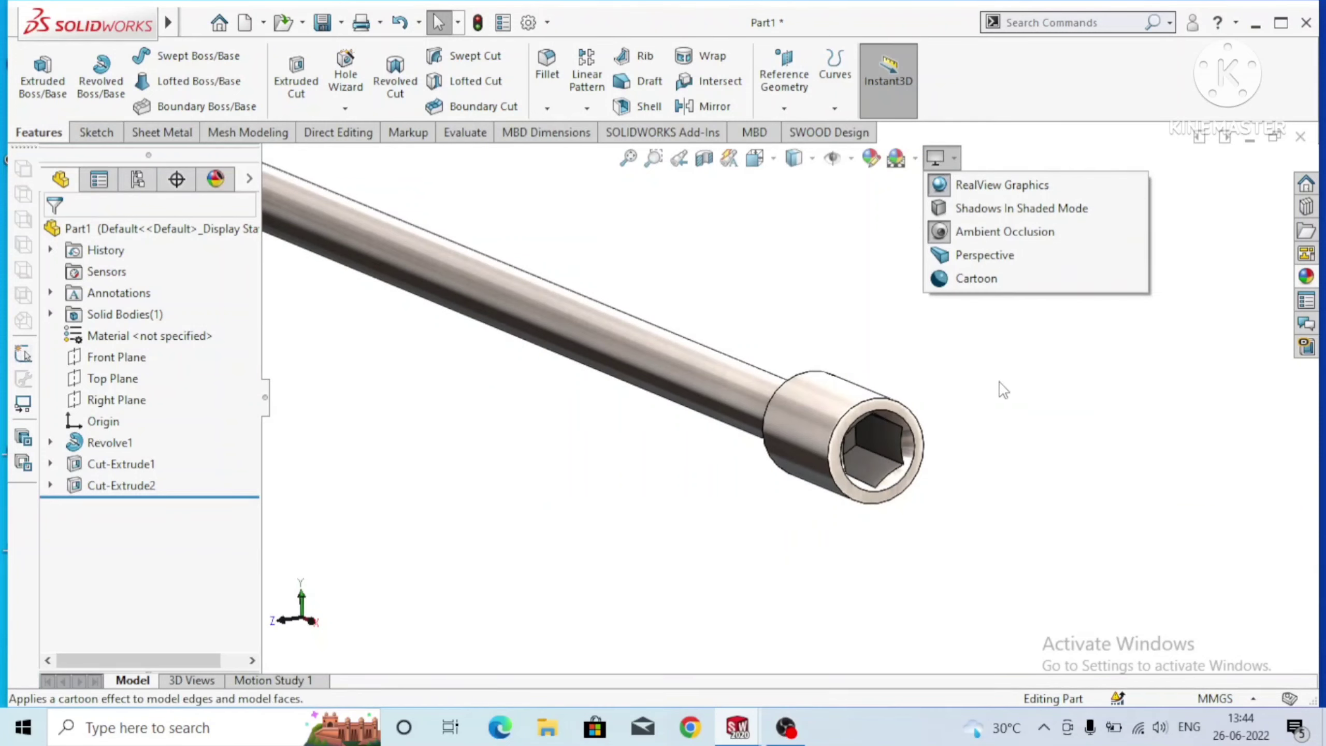
left_click(995, 232)
left_click(945, 160)
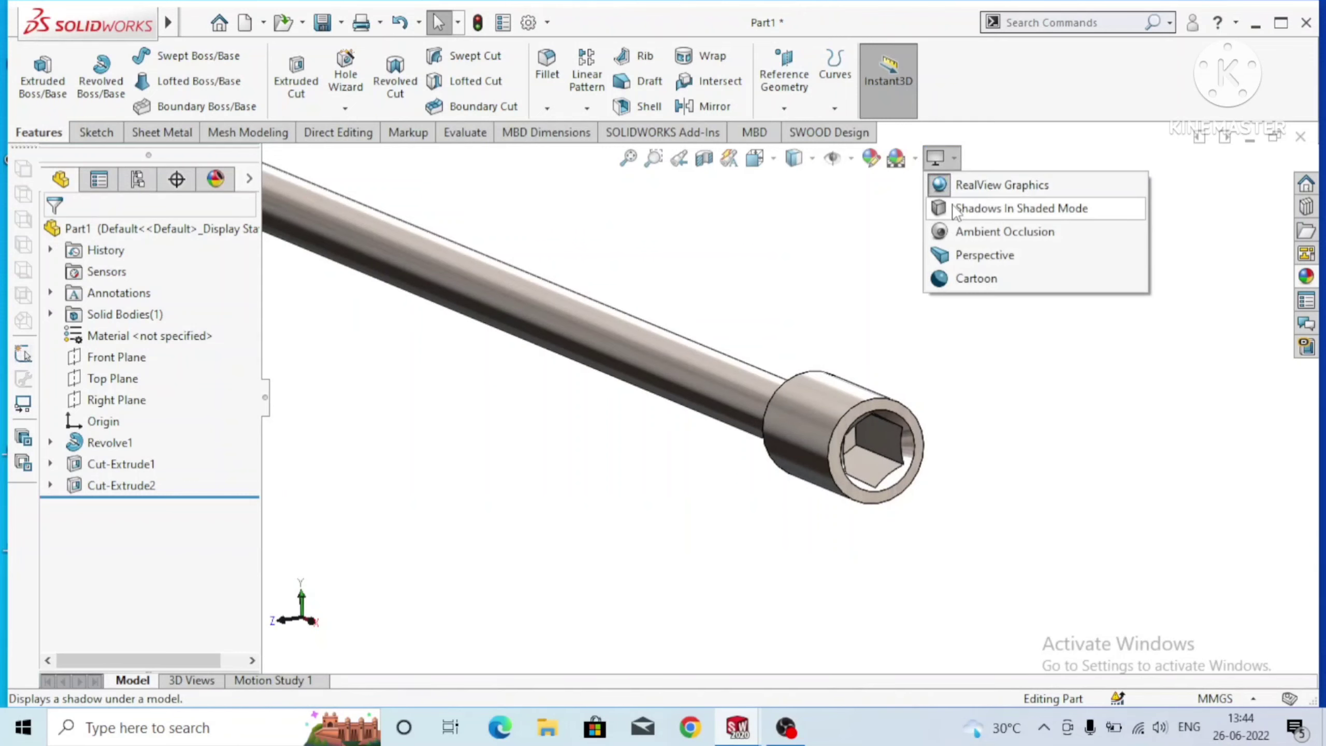
left_click(996, 232)
Zoom to fit and orbit the shaft so its plain far end faces the viewer.
key("z")
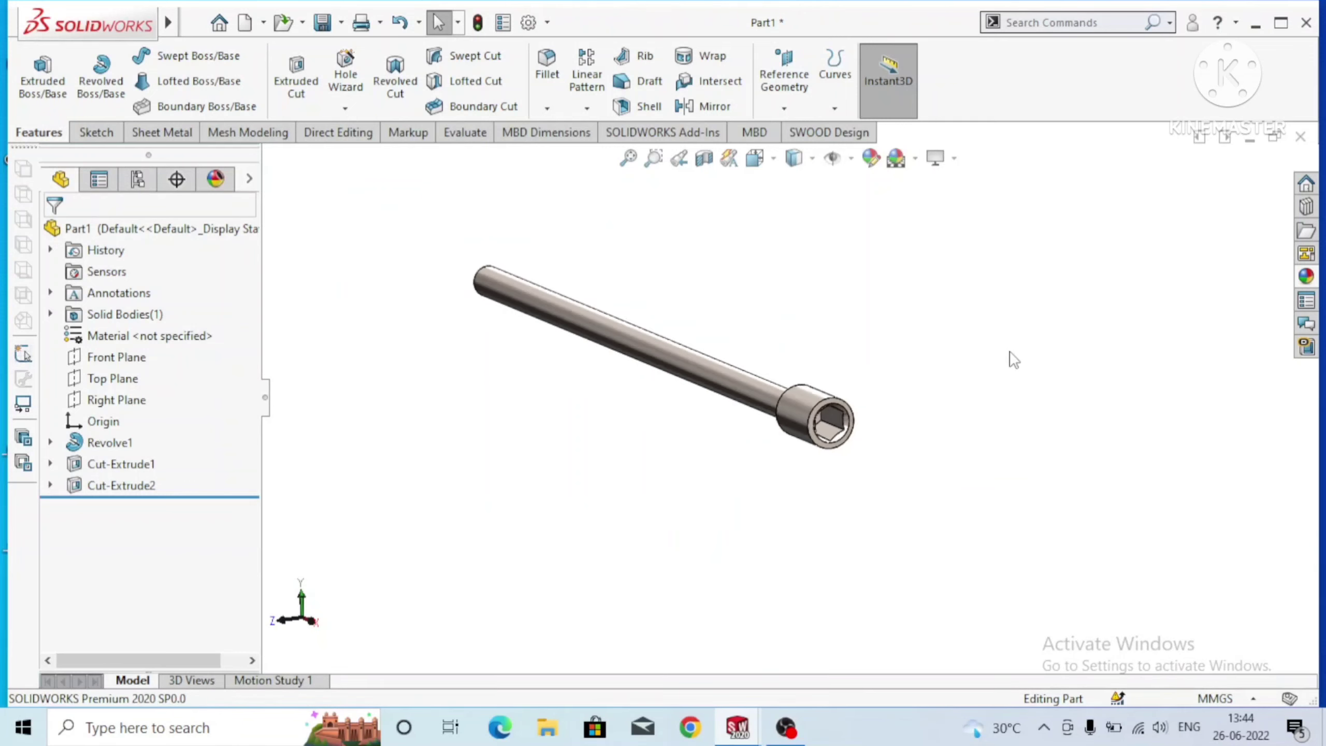
scroll(627, 360, "down", 2)
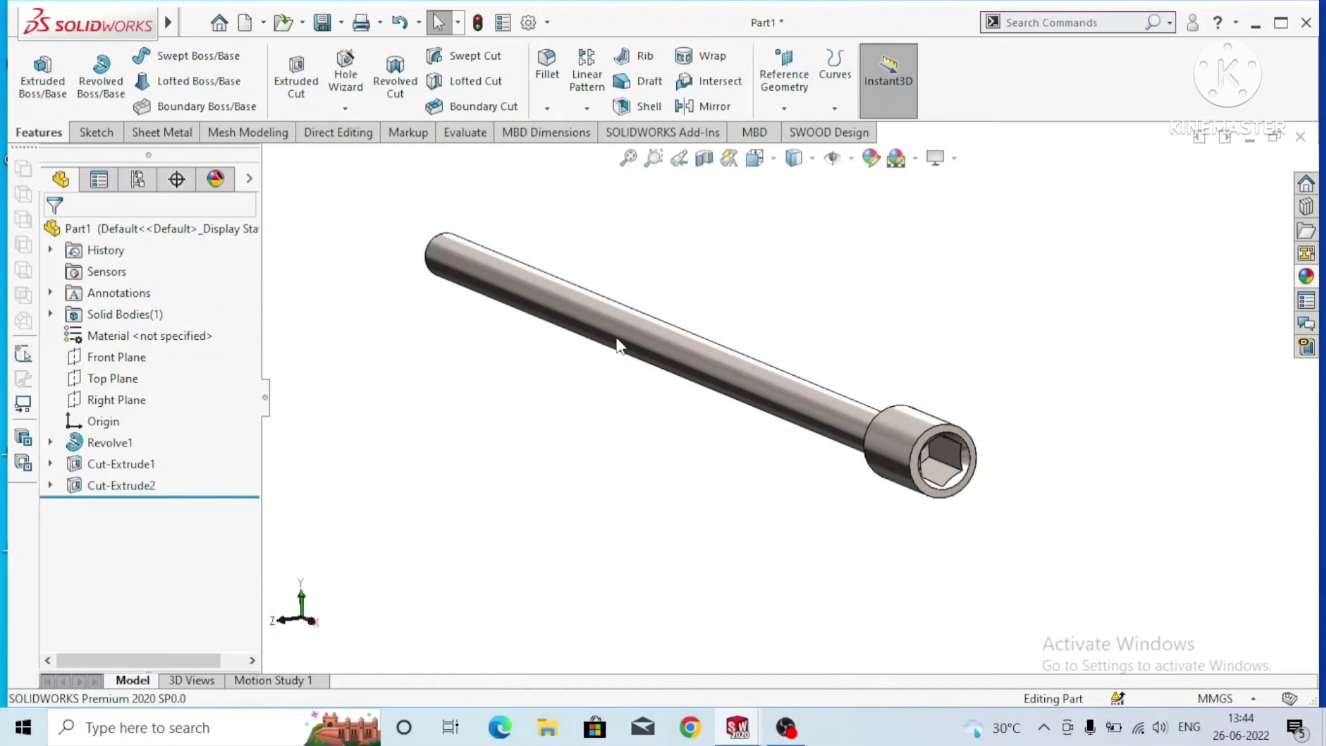
scroll(560, 347, "up", 1)
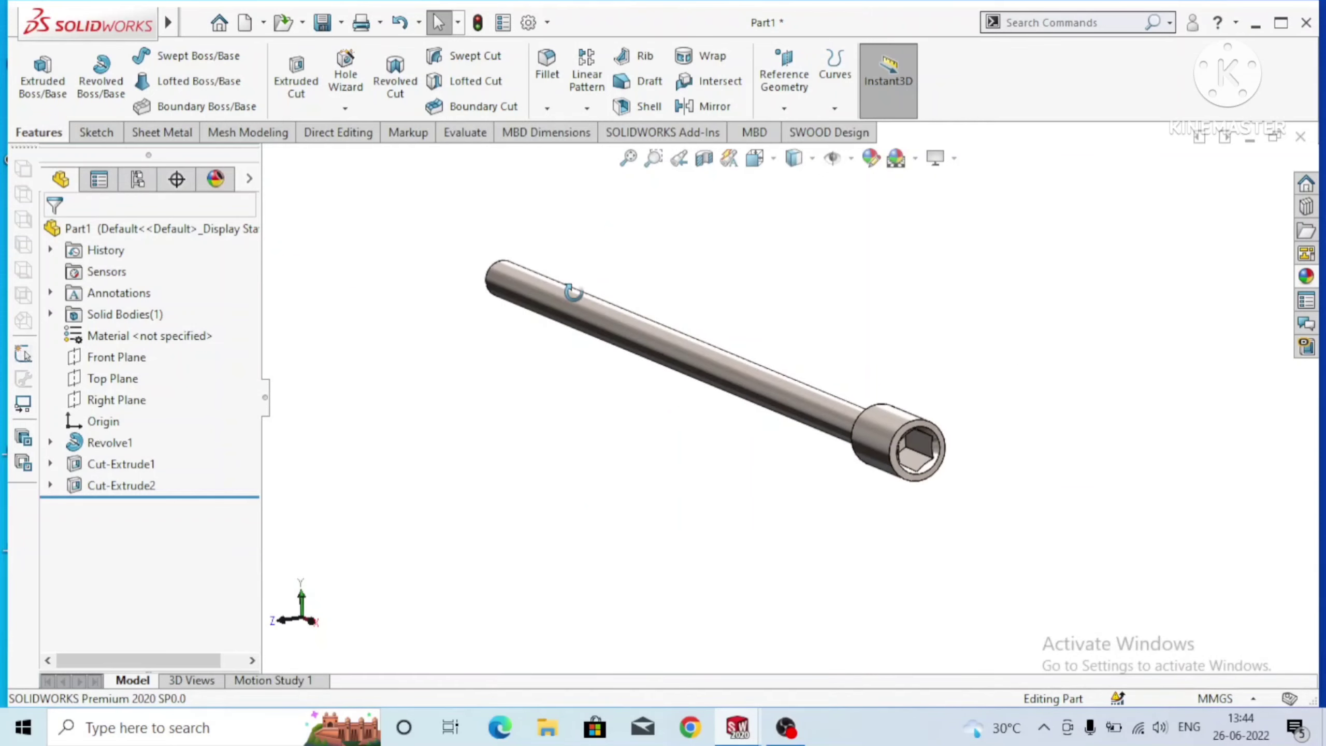
middle_click_drag(572, 293, 773, 501)
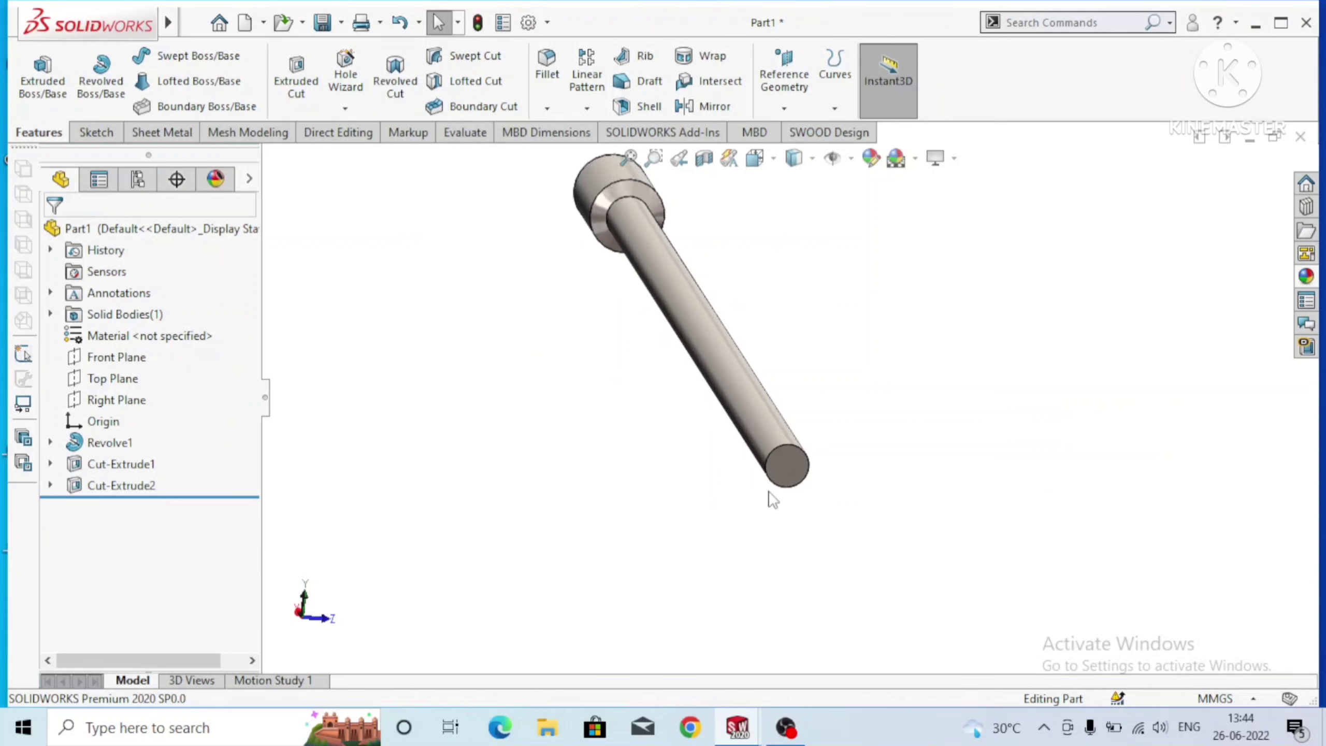
scroll(788, 457, "down", 1)
Start a new sketch on the shaft's plain end face, viewed normal to it.
right_click(783, 450)
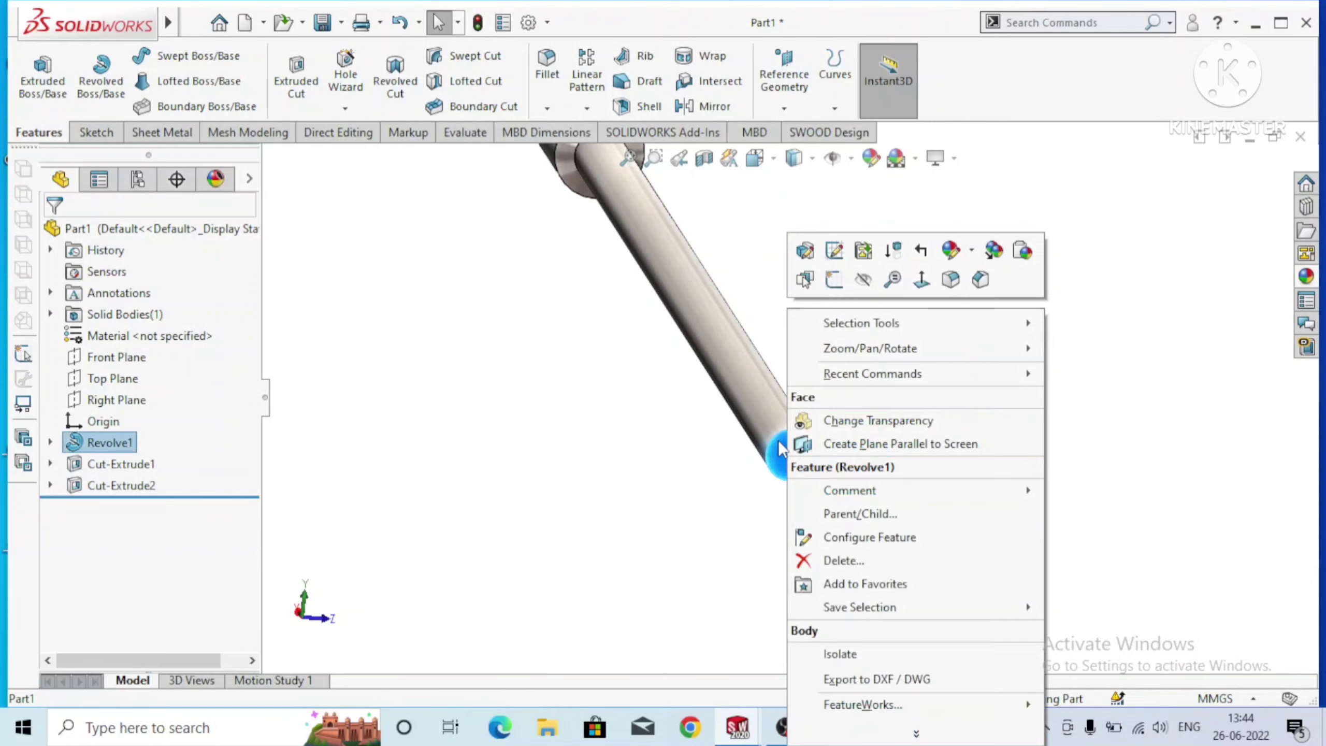
left_click(834, 279)
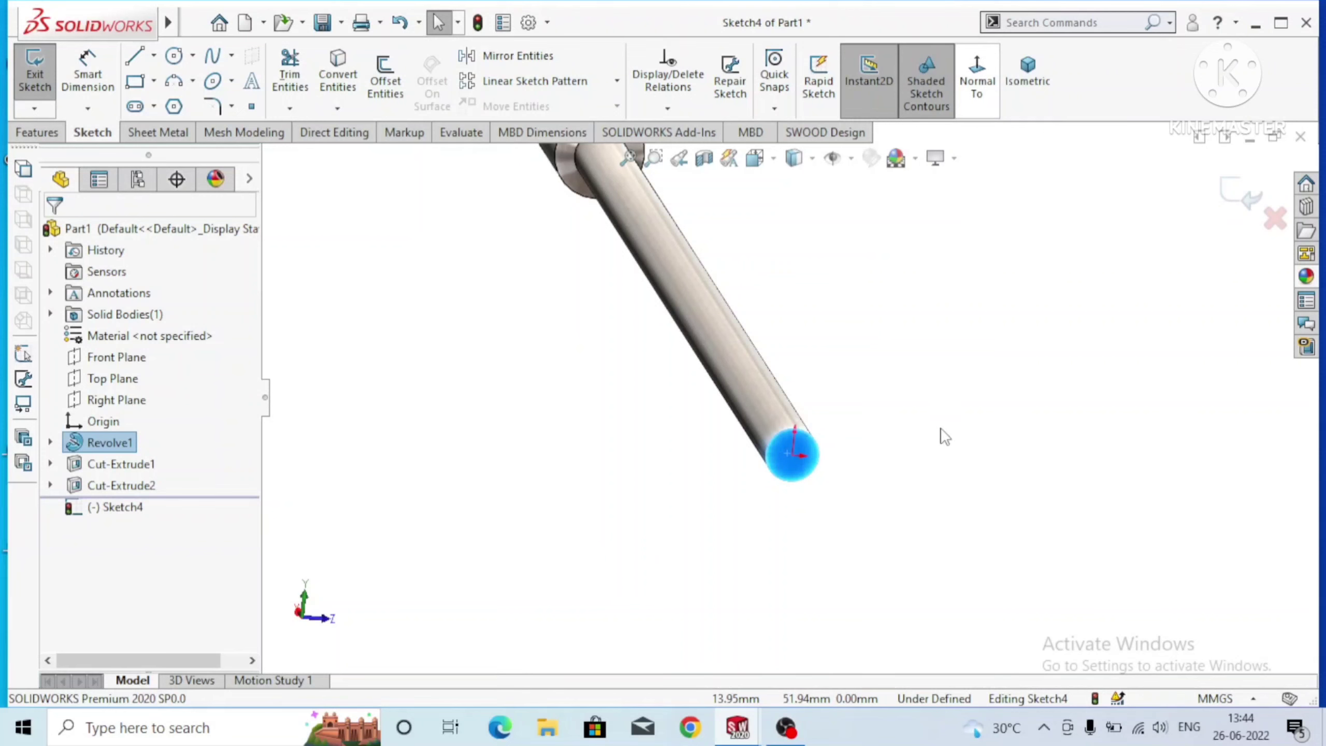
key("ctrl+8")
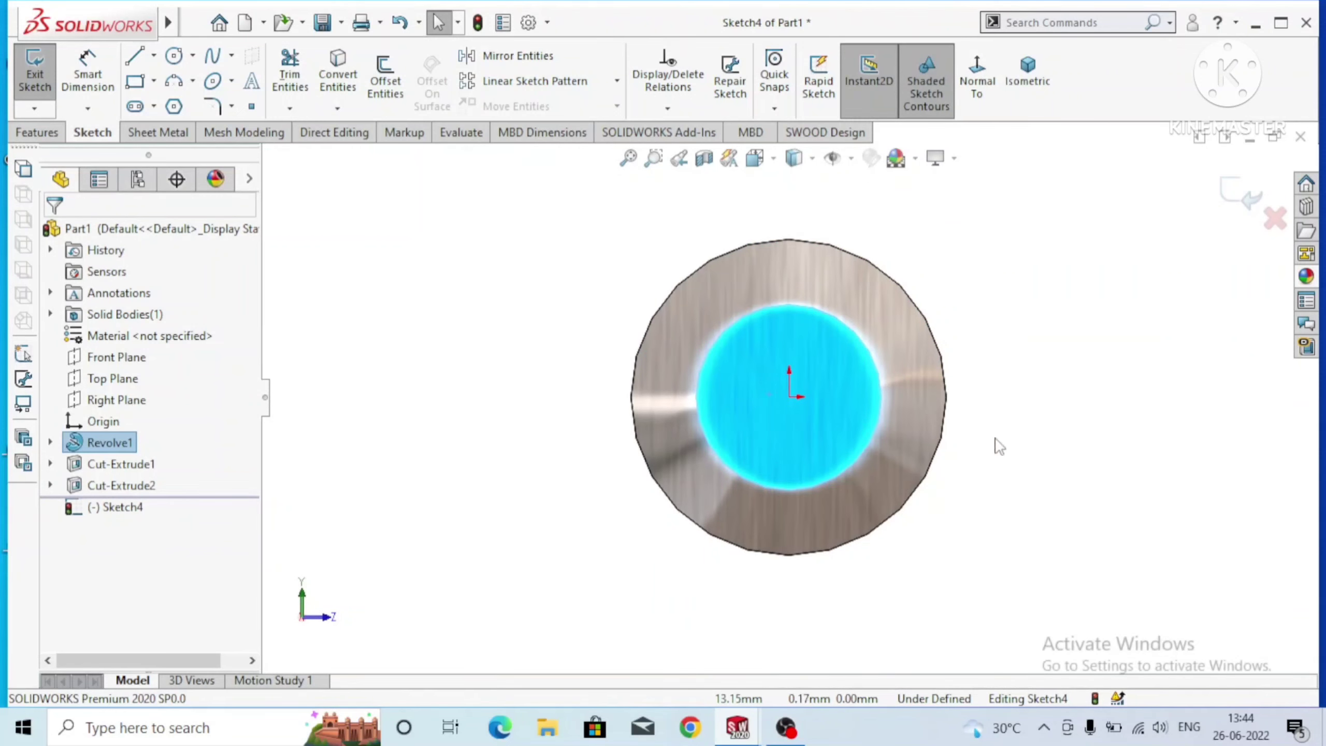
left_click(998, 446)
Draw a small circle at the top of the inner edge and dimension it Ø1.08.
left_click(175, 55)
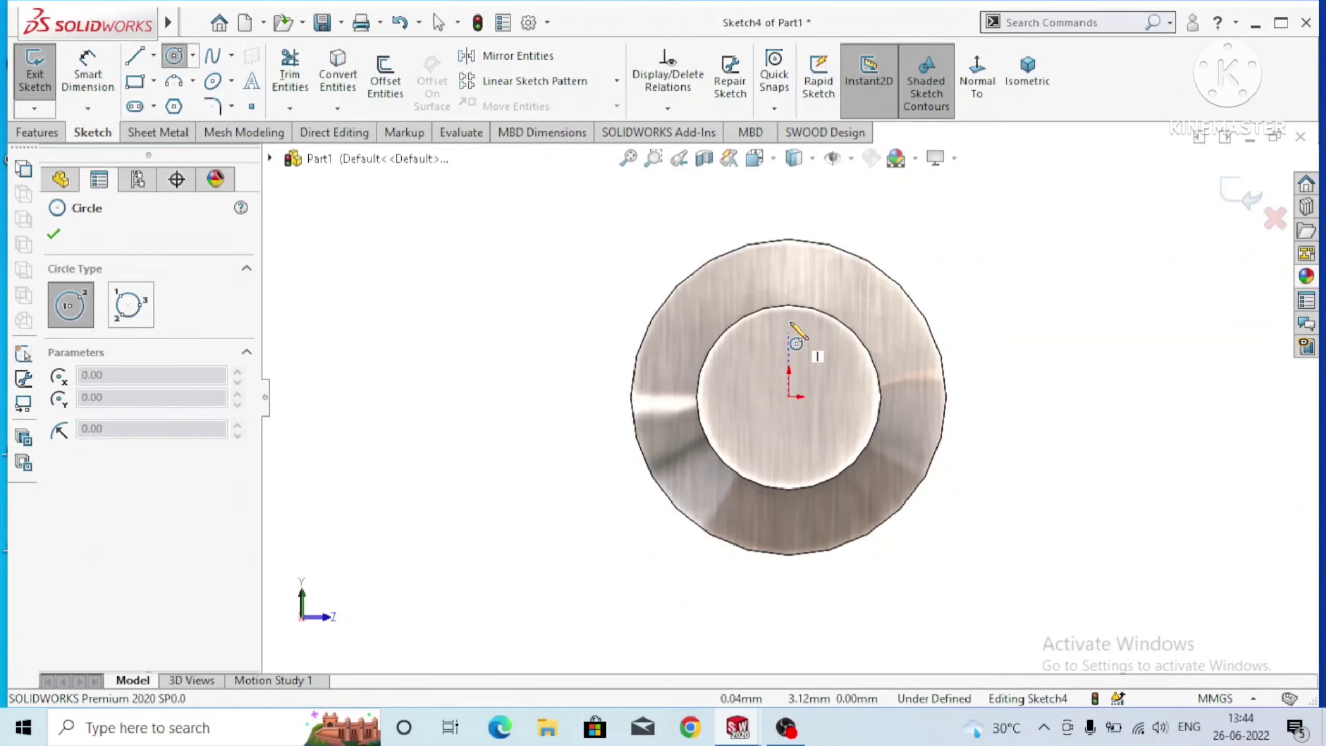
left_click(789, 306)
left_click(807, 306)
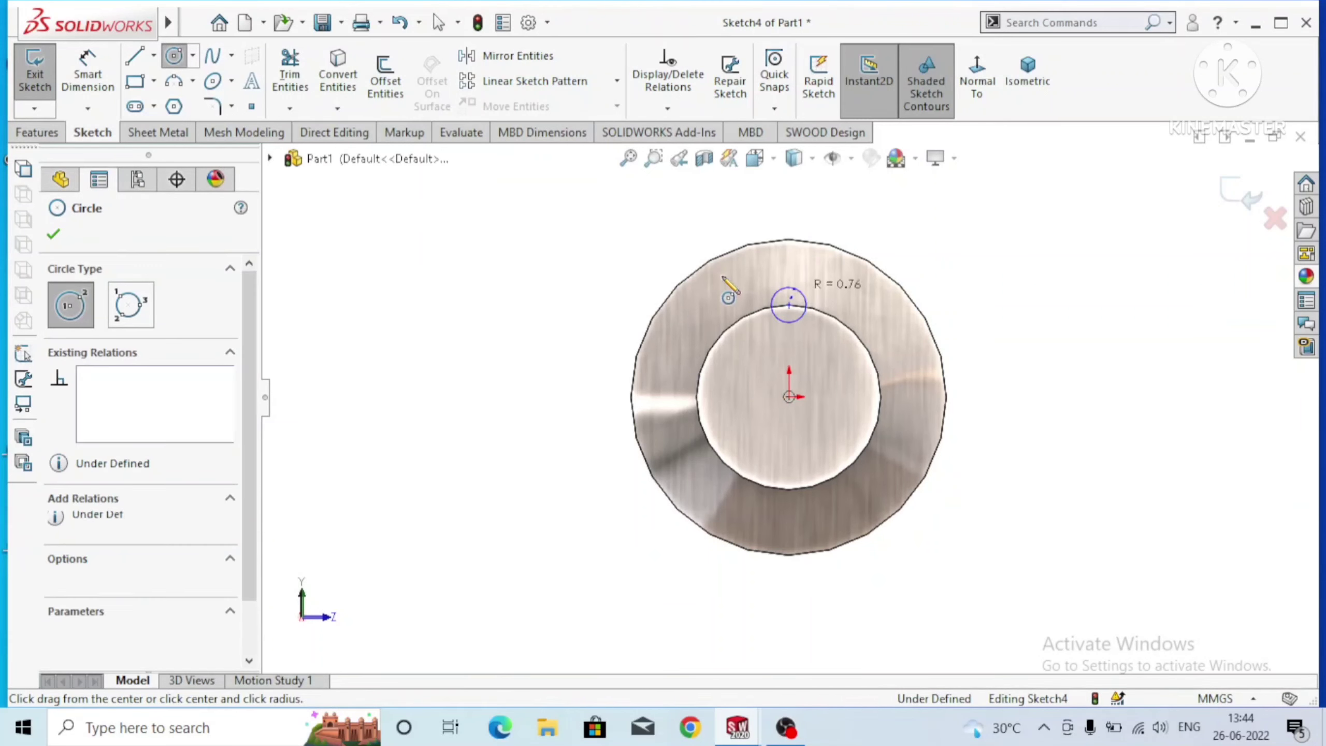
key("Escape")
left_click(106, 97)
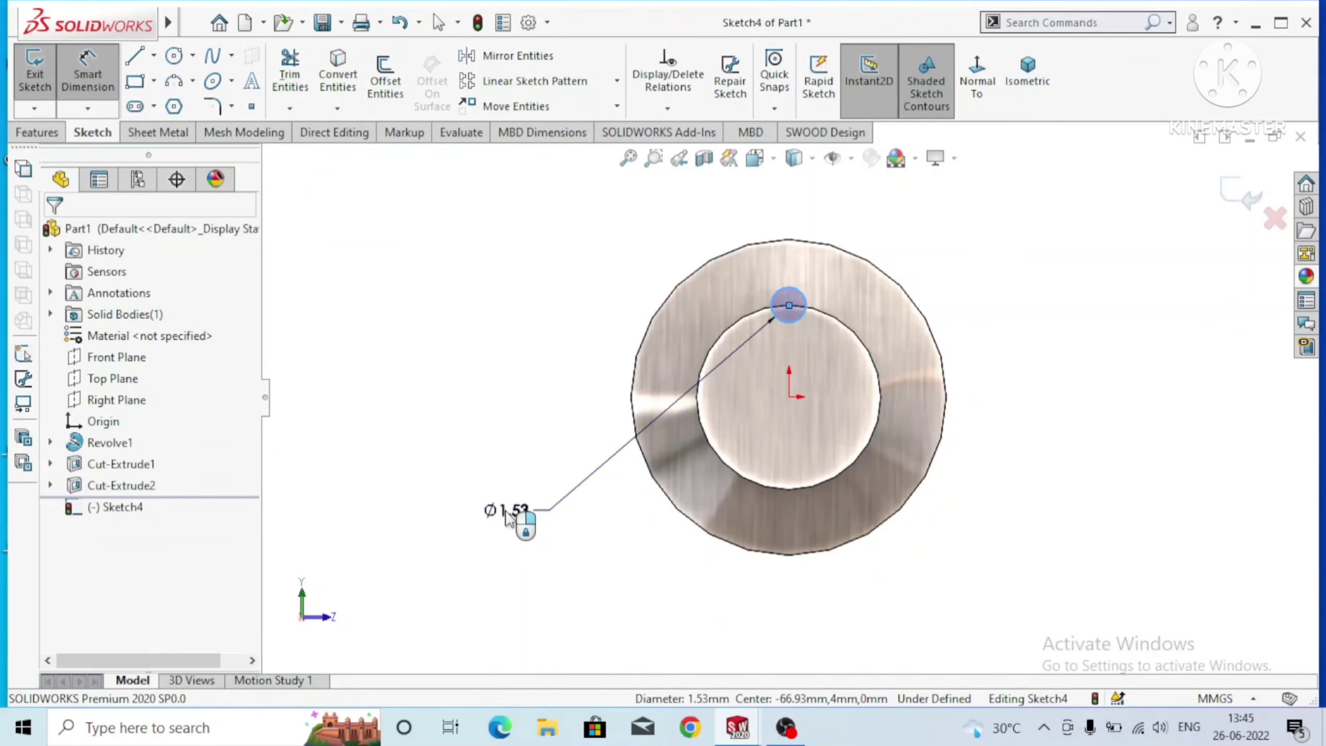
left_click(506, 514)
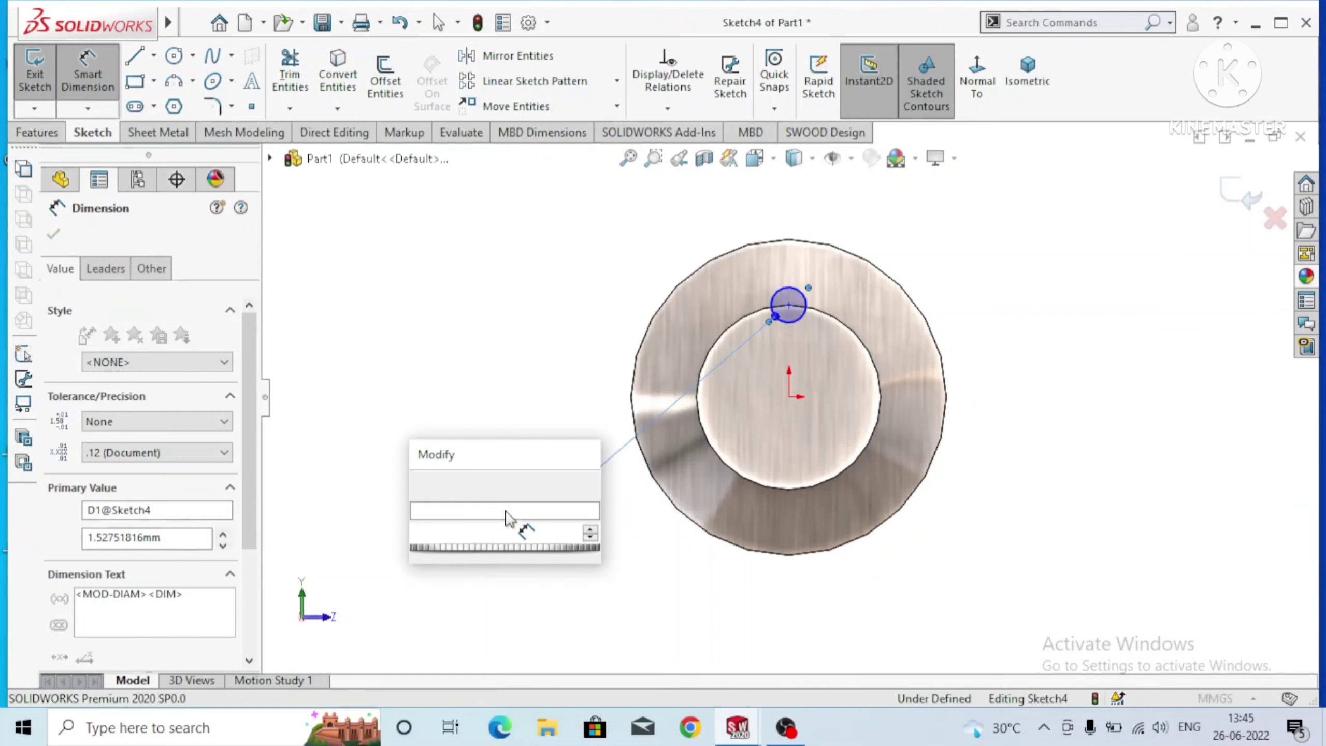
type("1.08")
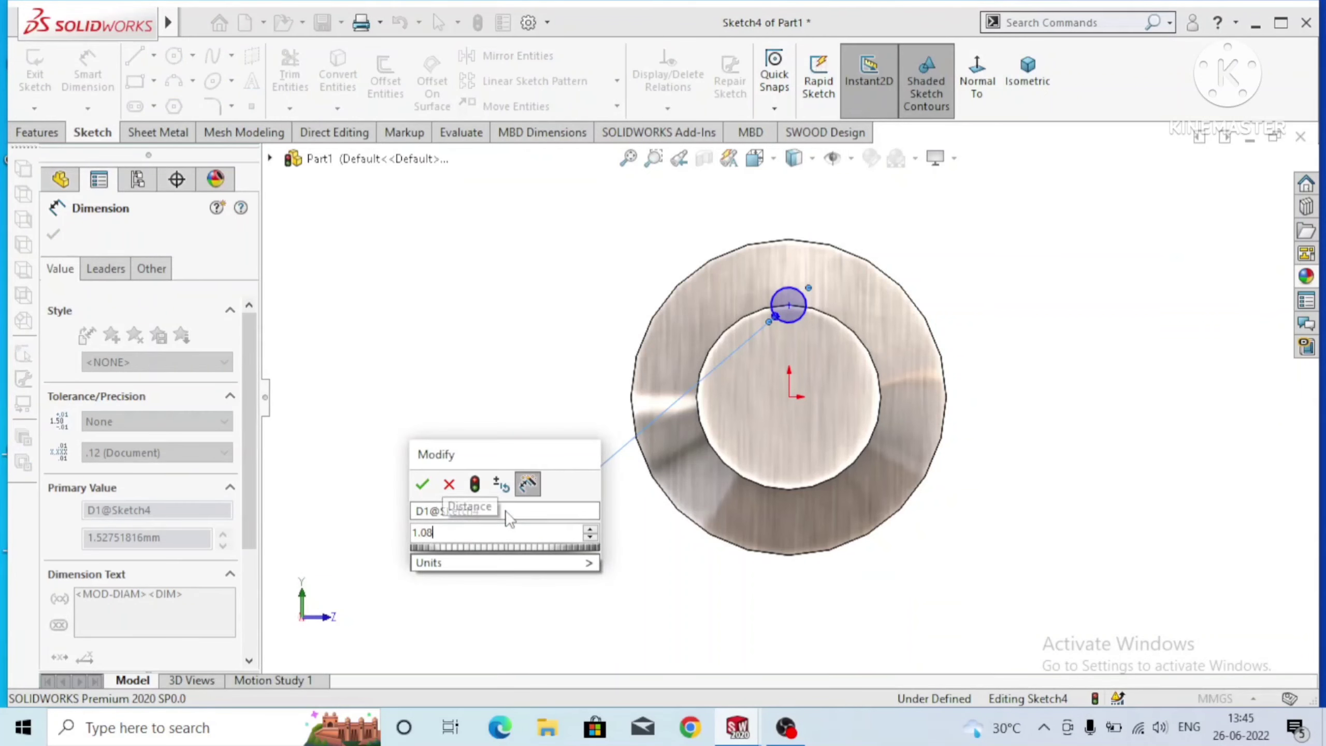
key("Return")
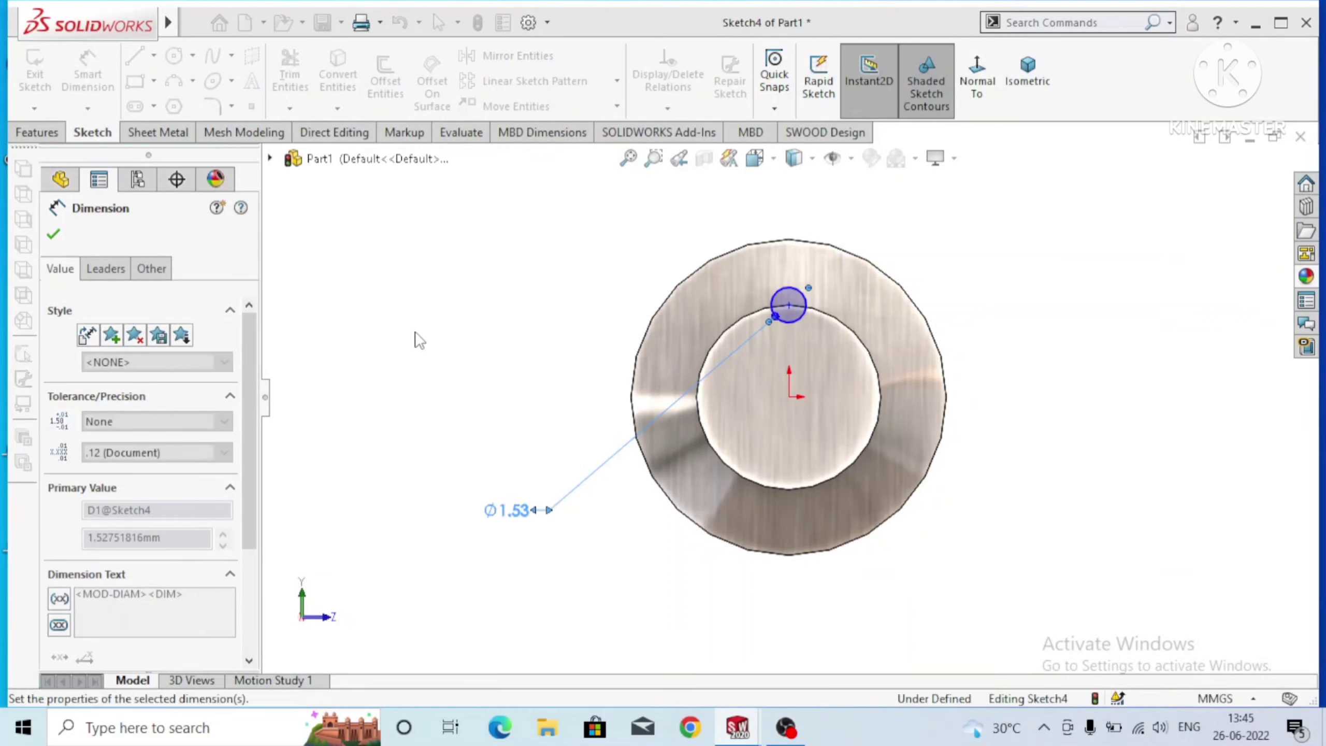
left_click(426, 296)
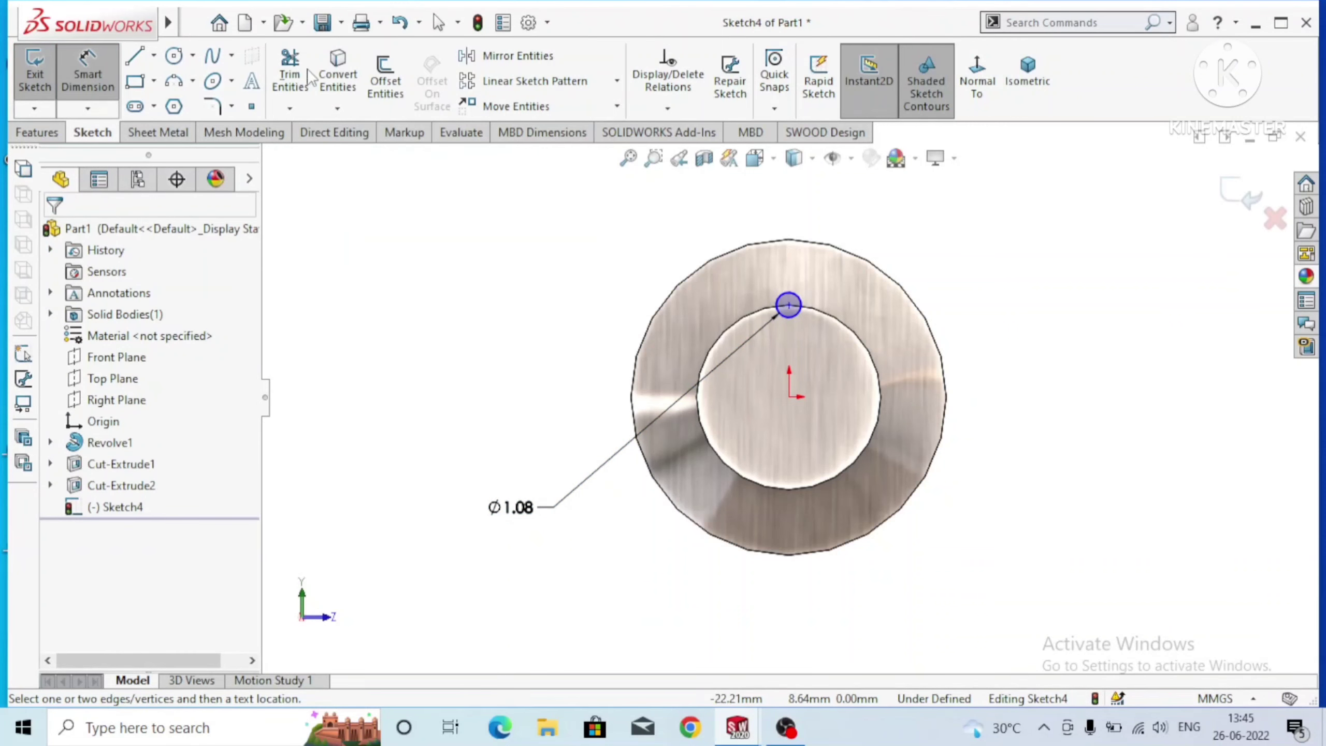
Circular-pattern the small Ø1.08 circle into 6 equal instances over 360° around the shaft end.
left_click(616, 80)
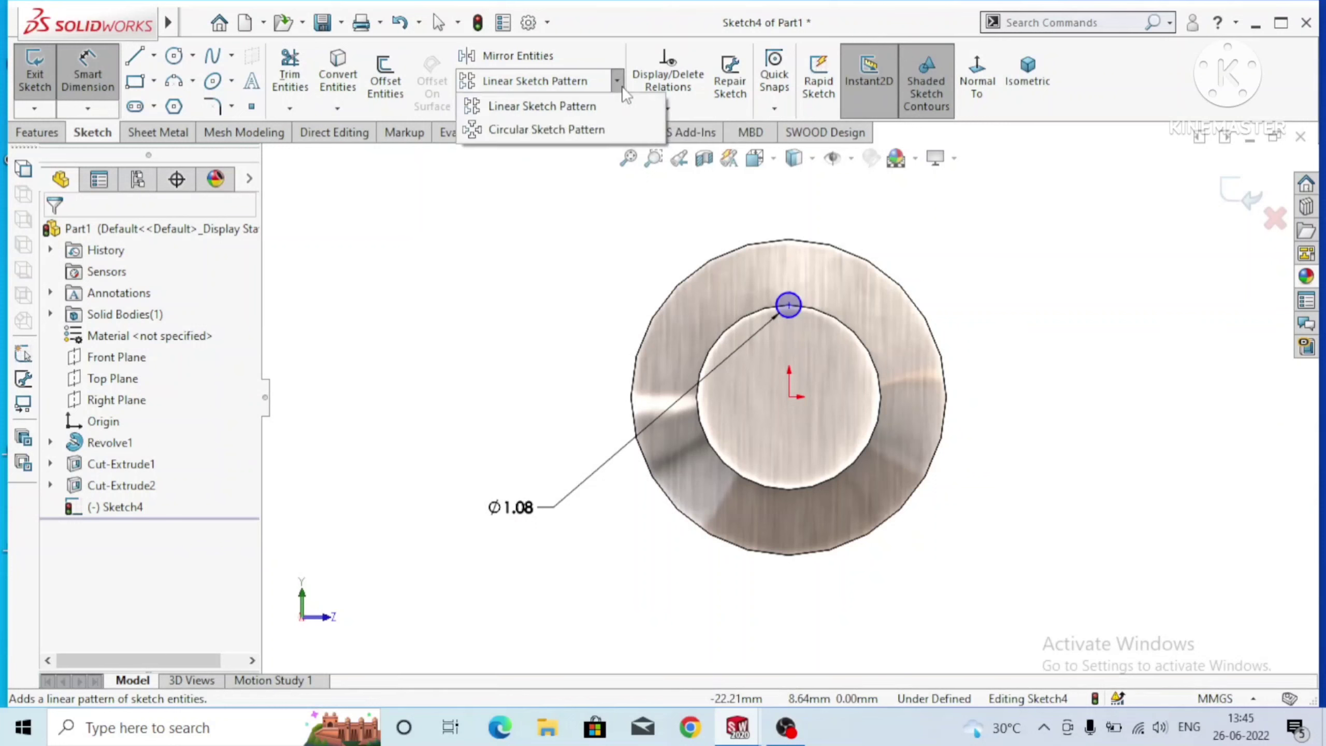
left_click(546, 130)
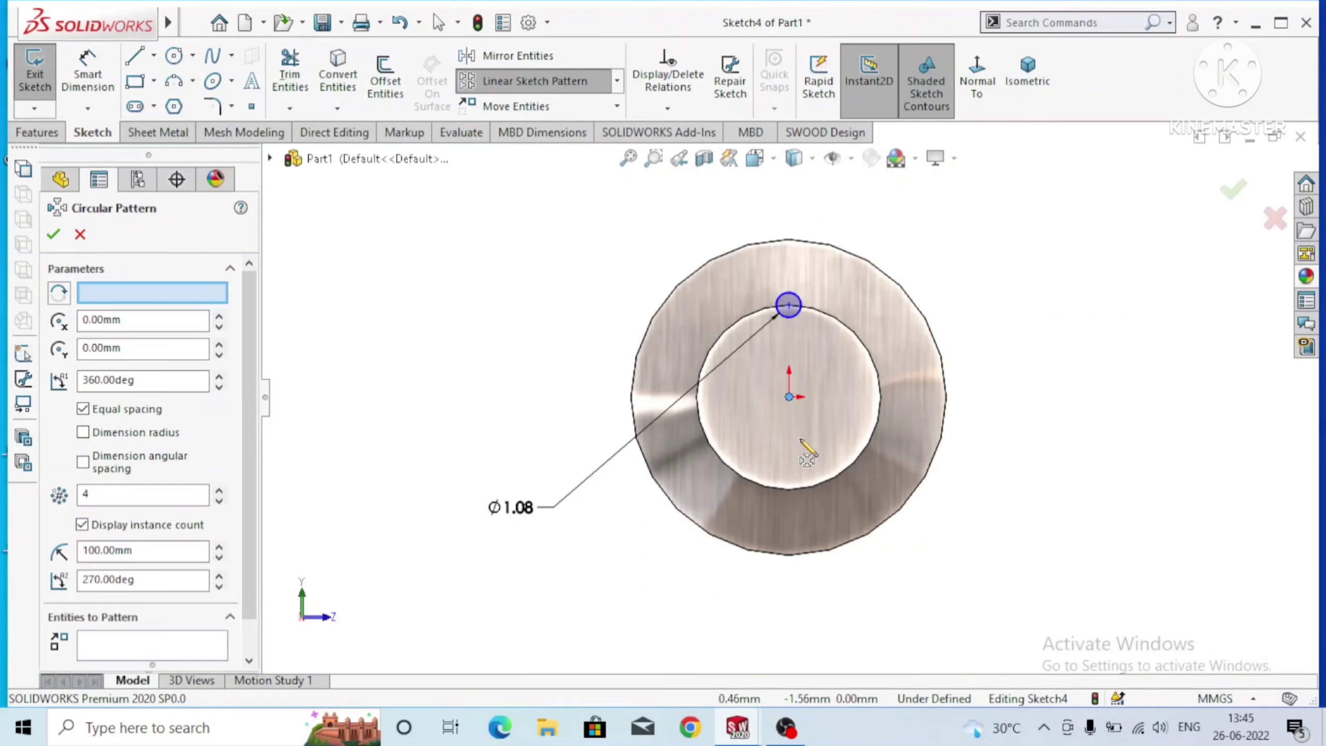
left_click(144, 641)
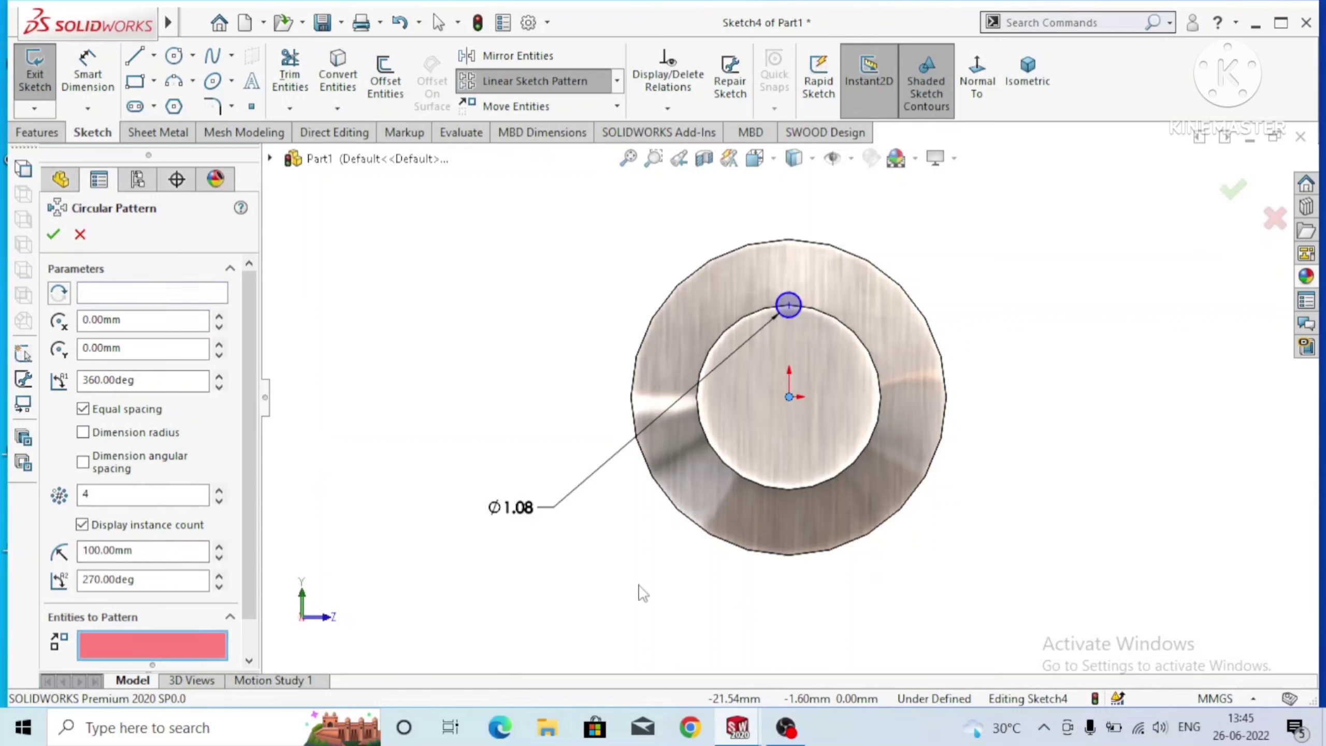
left_click(801, 308)
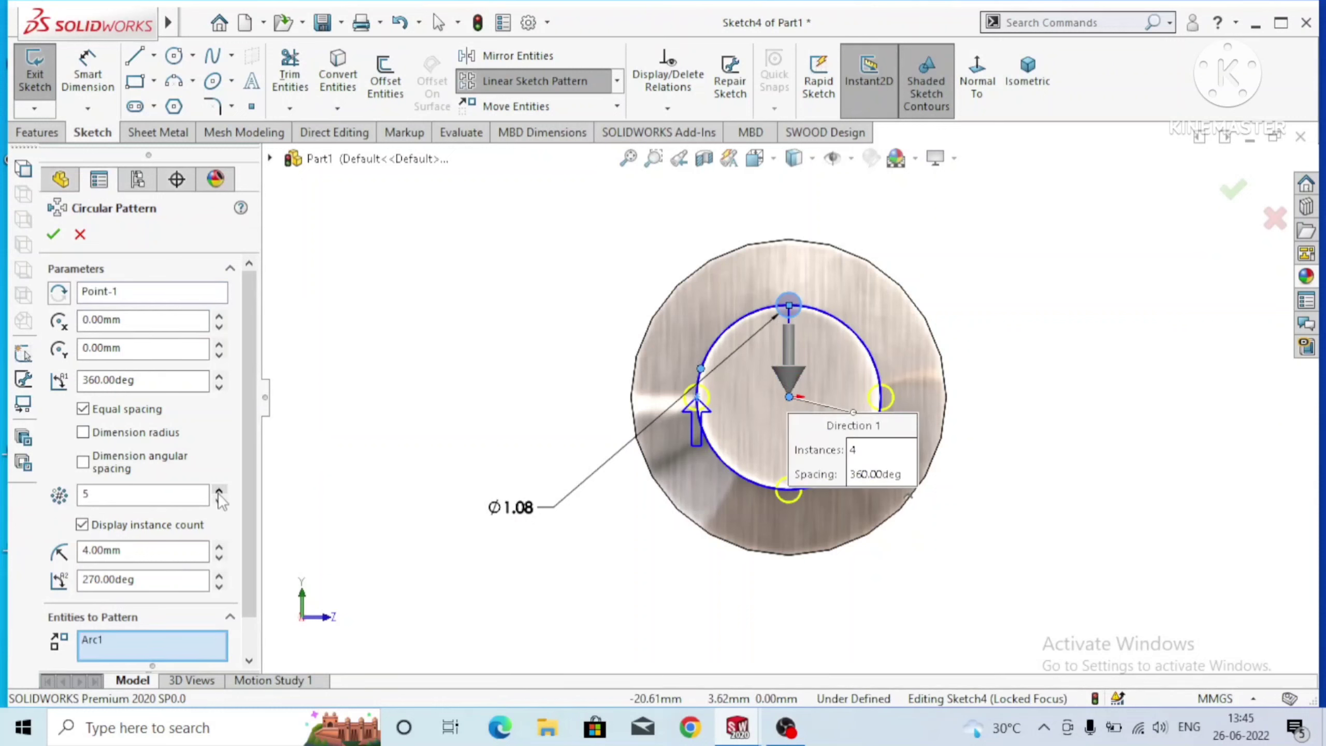
left_click(53, 236)
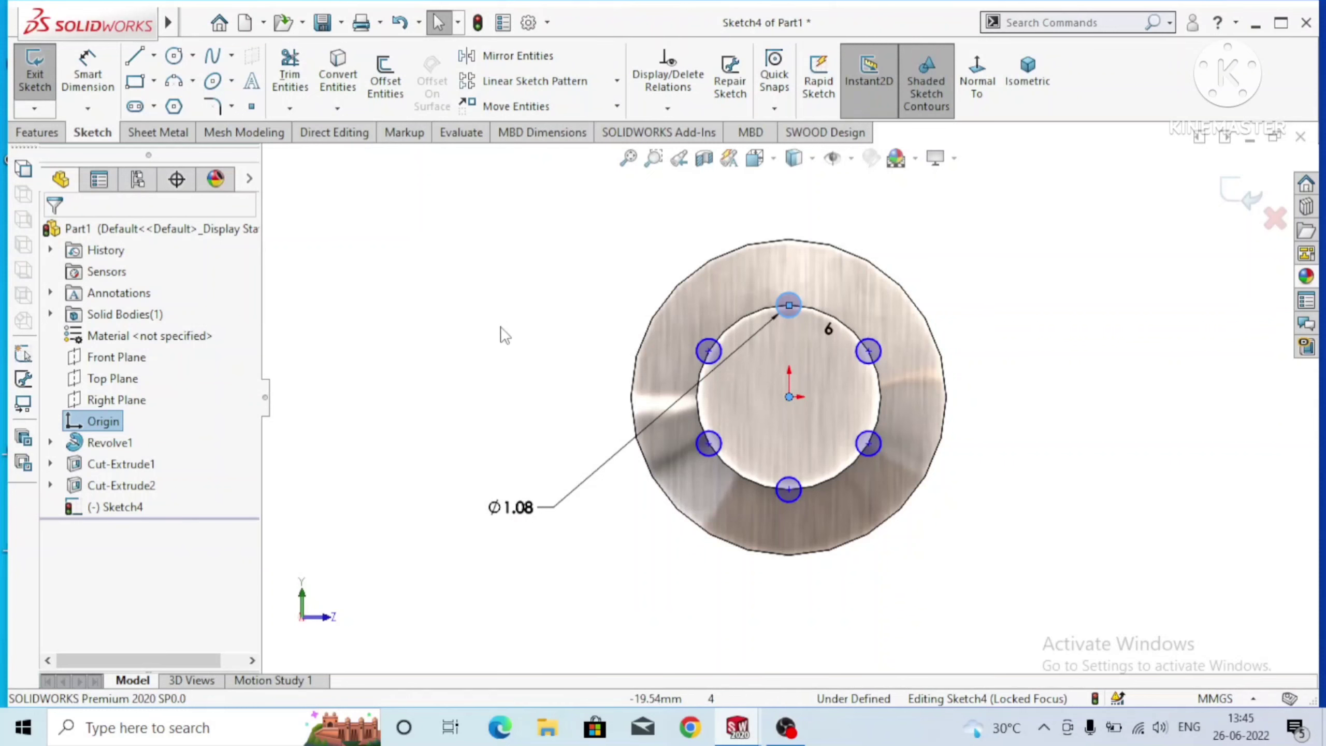
scroll(487, 325, "up", 2)
mouse_move(526, 317)
middle_mouse_down()
mouse_move(576, 349)
mouse_move(479, 346)
middle_mouse_up()
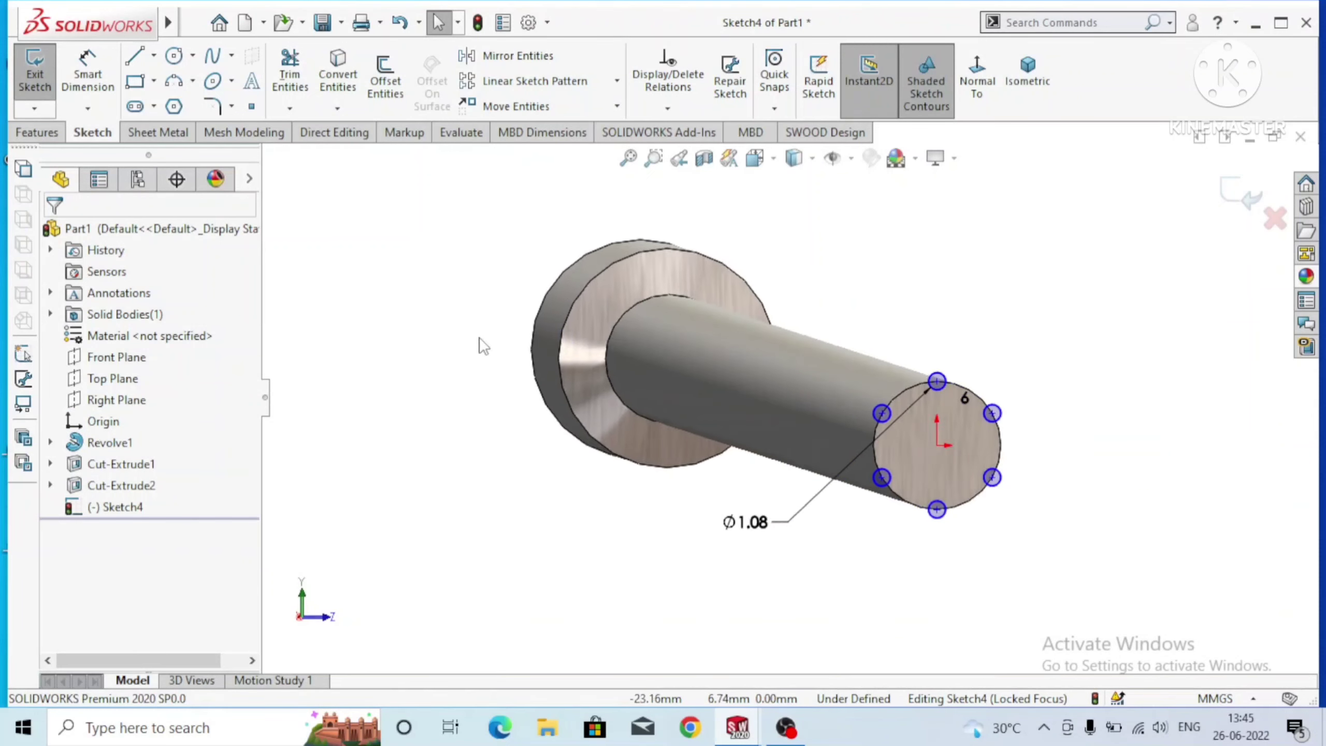
left_click(48, 135)
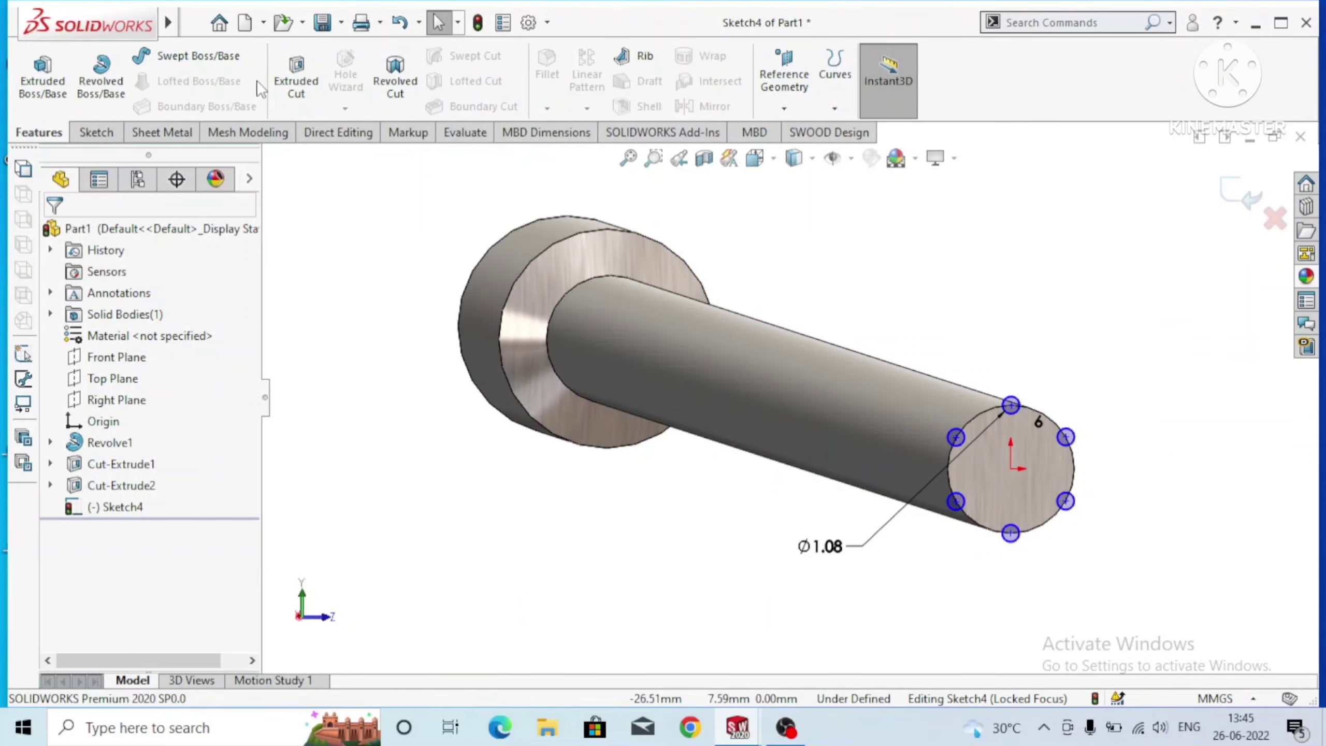
Cut the six Ø1.08 circles 24 mm deep (Blind) to form grooves along the shaft.
left_click(296, 78)
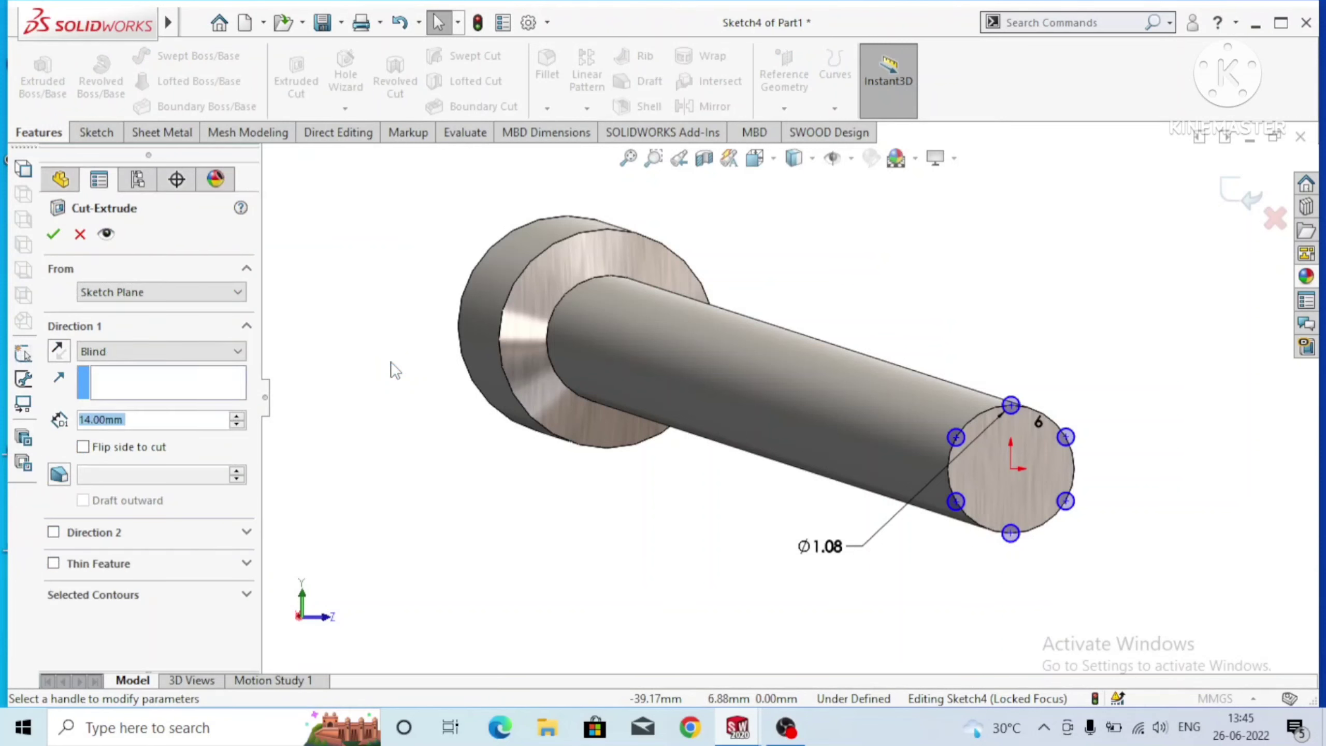
type("2")
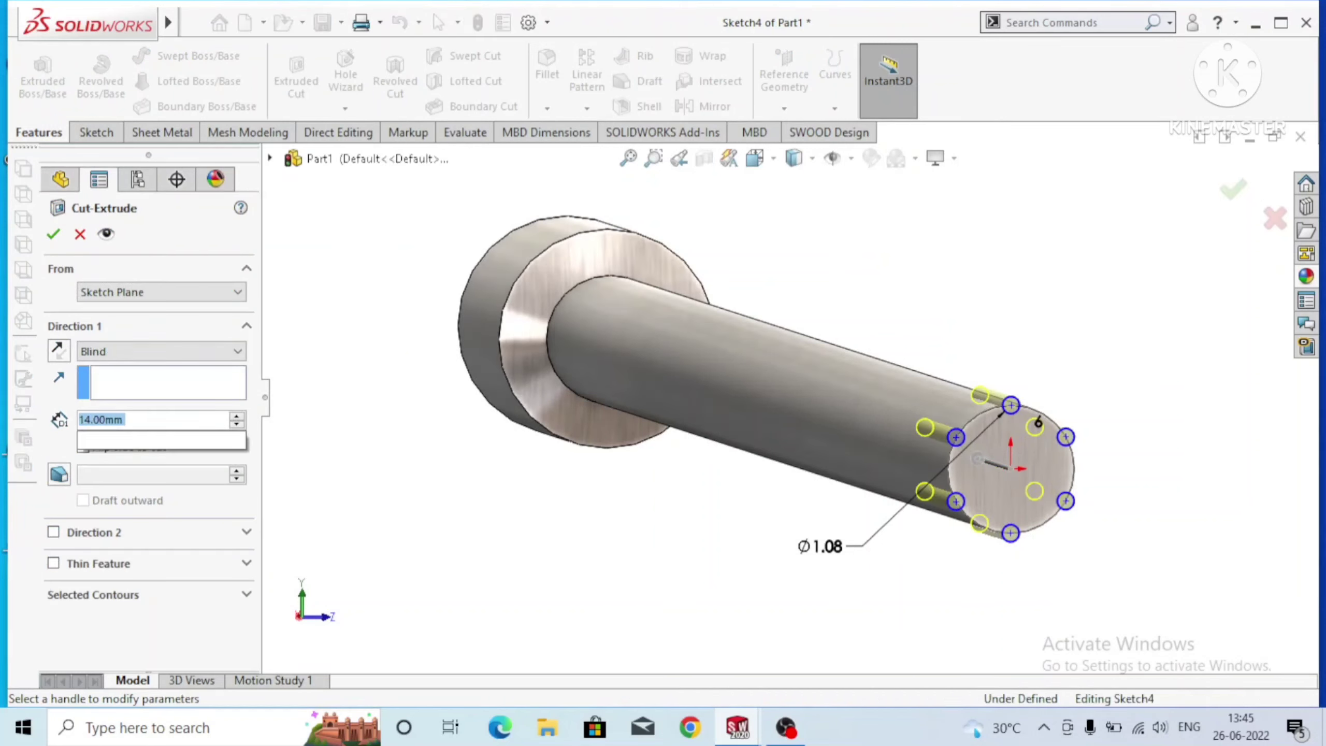
type("4")
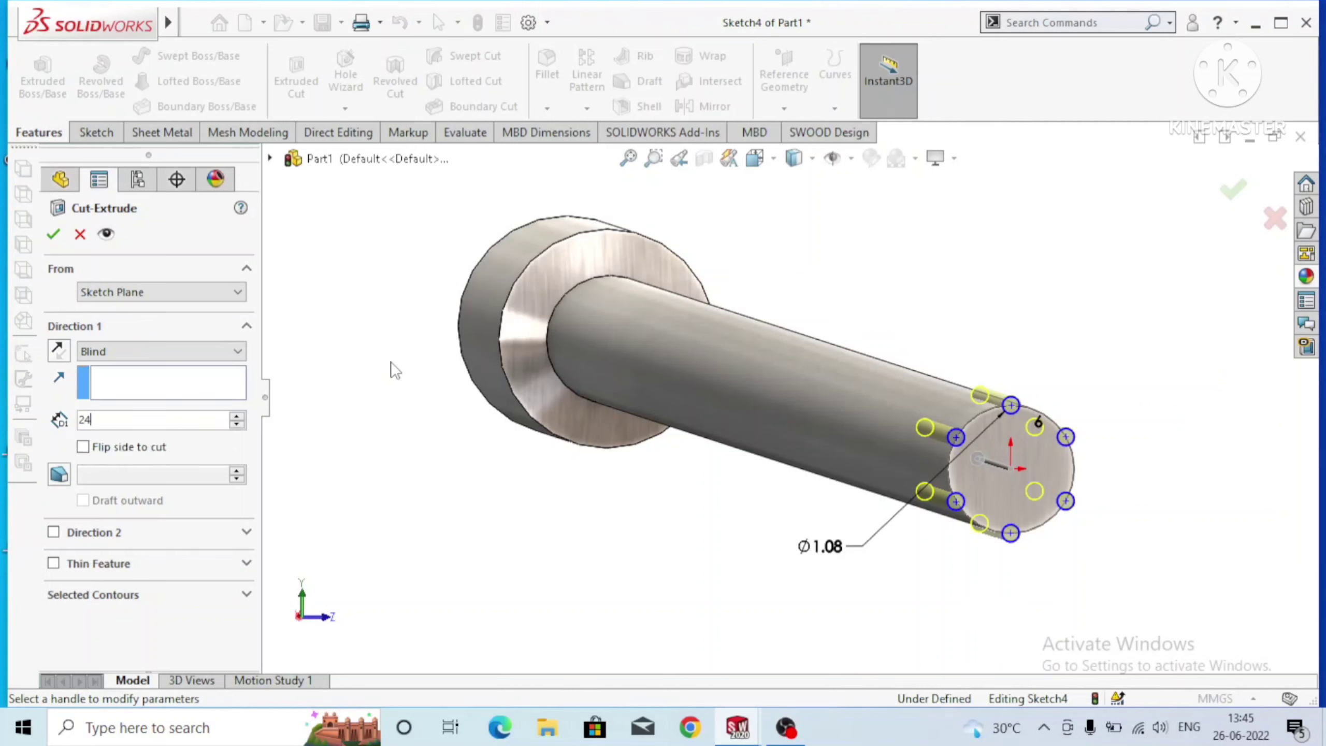
key("Return")
left_click(52, 235)
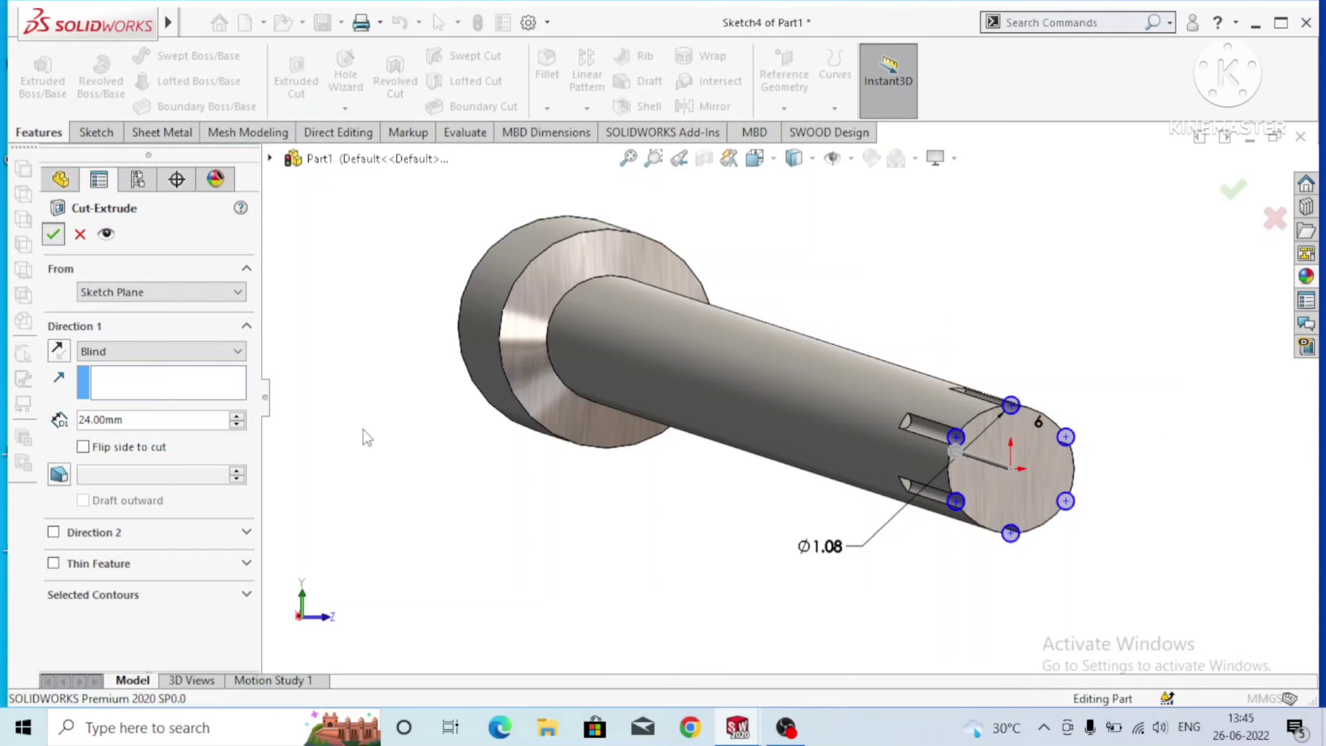
mouse_move(378, 443)
middle_mouse_down()
mouse_move(600, 347)
mouse_move(615, 293)
mouse_move(600, 347)
middle_mouse_up()
key("f")
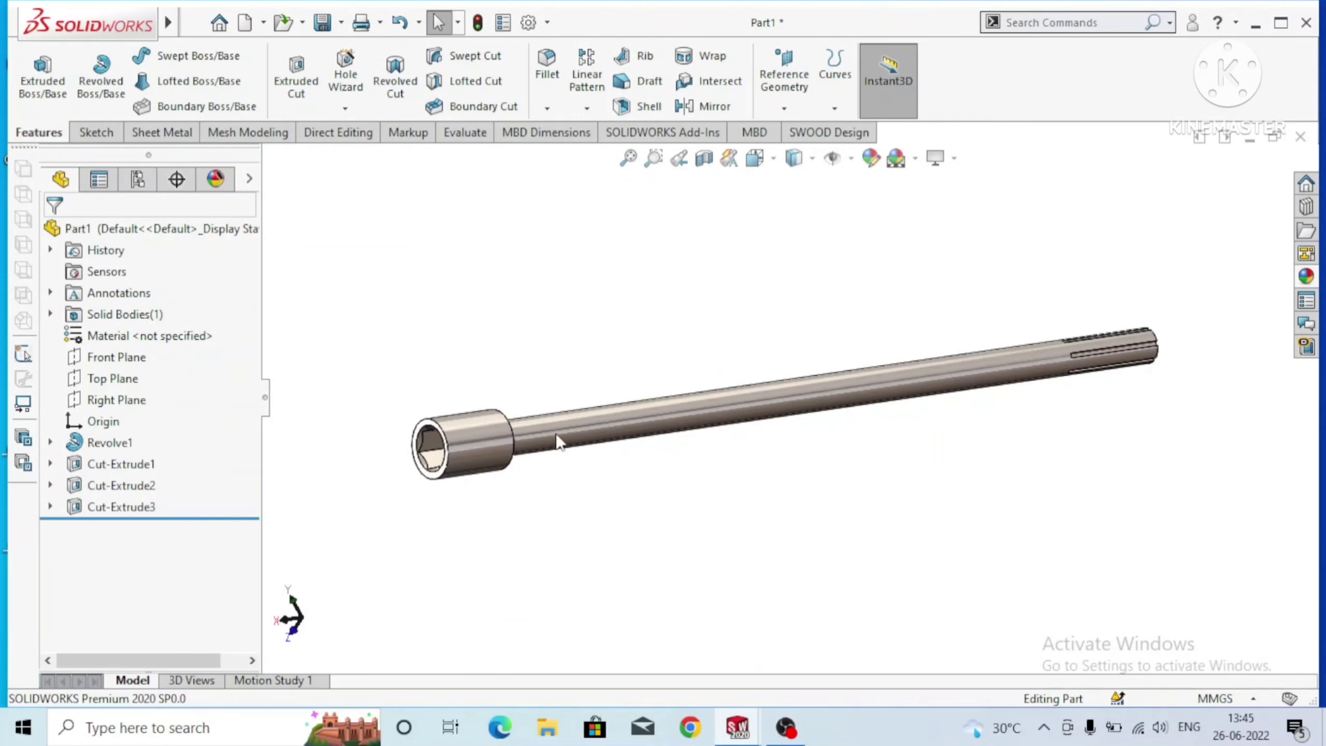
mouse_move(559, 443)
middle_mouse_down()
mouse_move(704, 373)
mouse_move(893, 429)
middle_mouse_up()
scroll(810, 491, "up", 2)
scroll(718, 479, "up", 2)
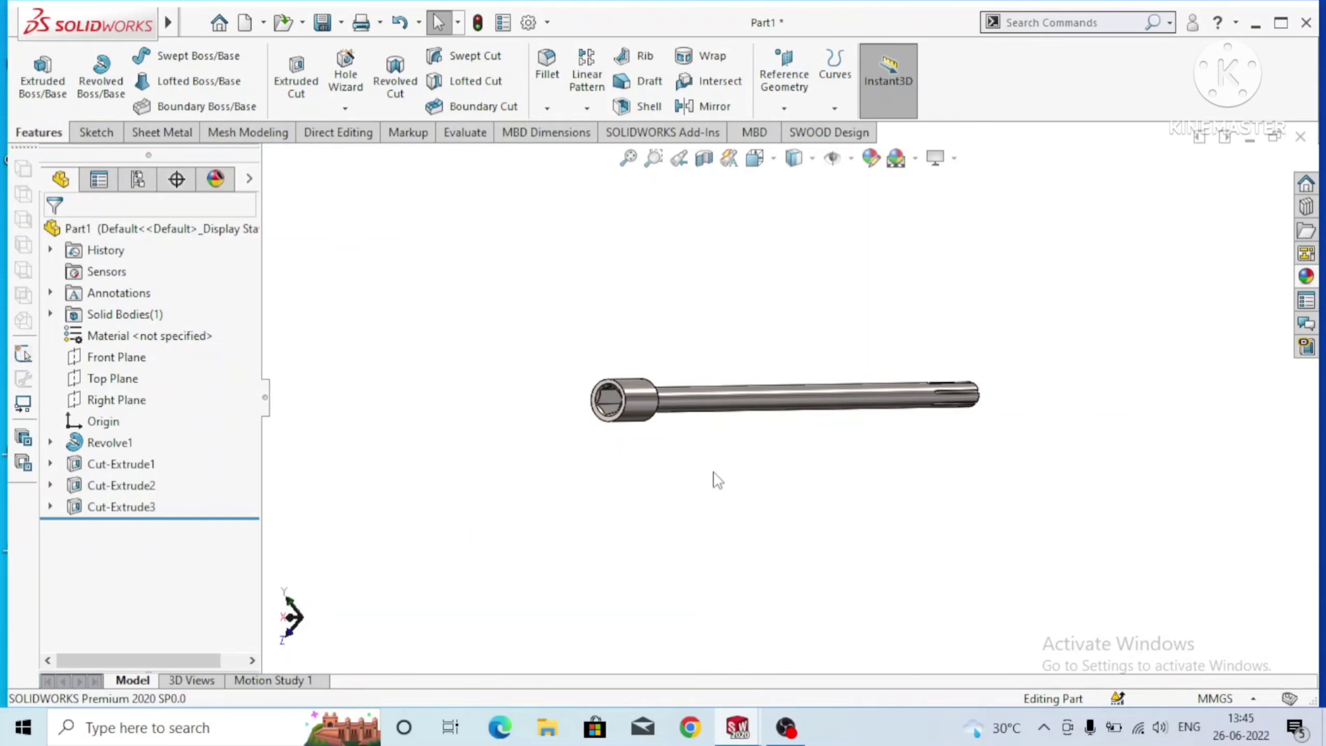
mouse_move(718, 480)
middle_mouse_down()
mouse_move(844, 474)
mouse_move(897, 539)
middle_mouse_up()
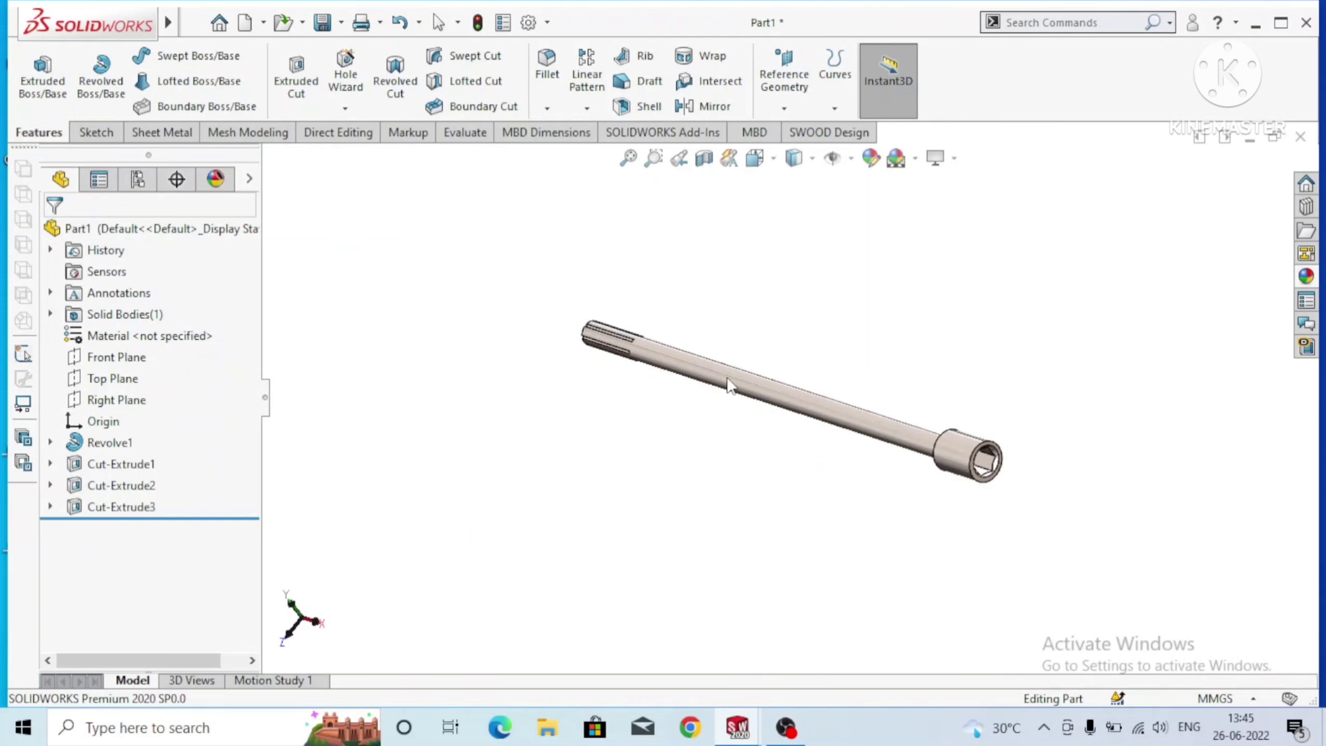
scroll(718, 375, "down", 2)
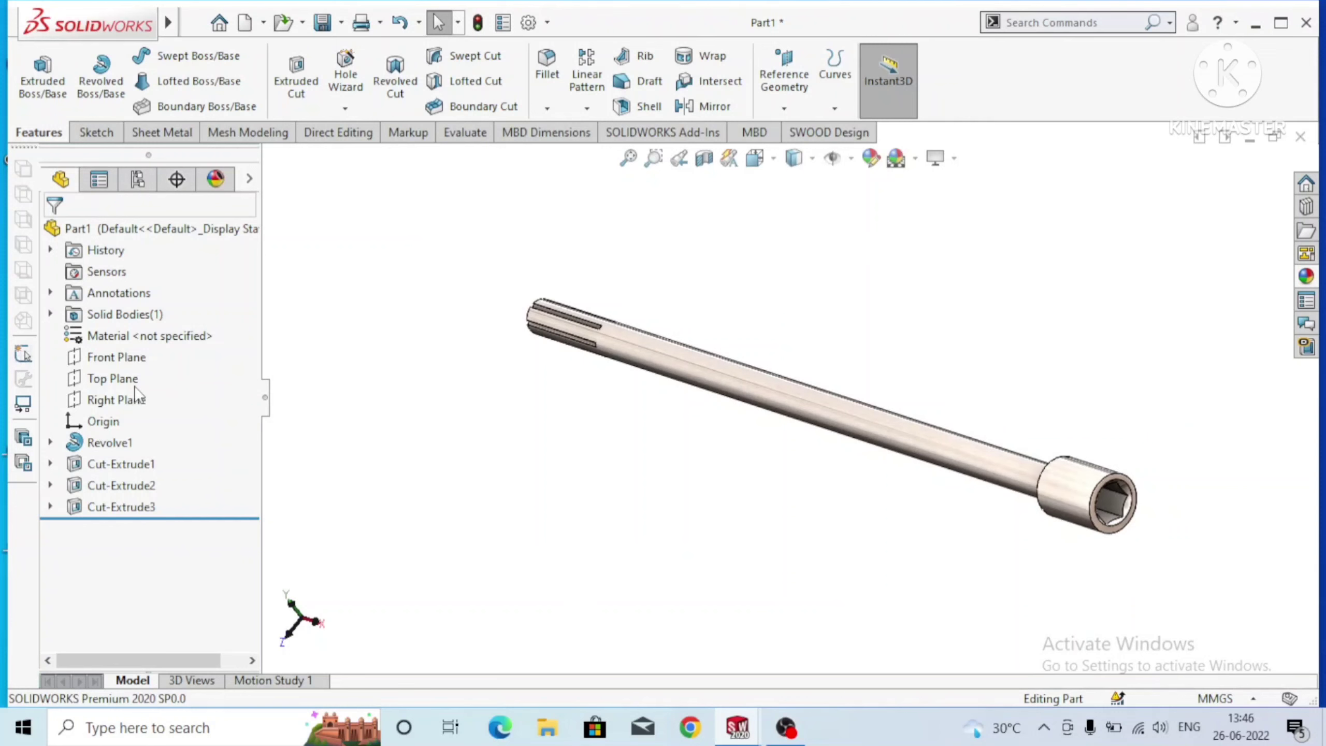
Open a new sketch on the Front Plane, viewed normal to it from the back.
right_click(107, 361)
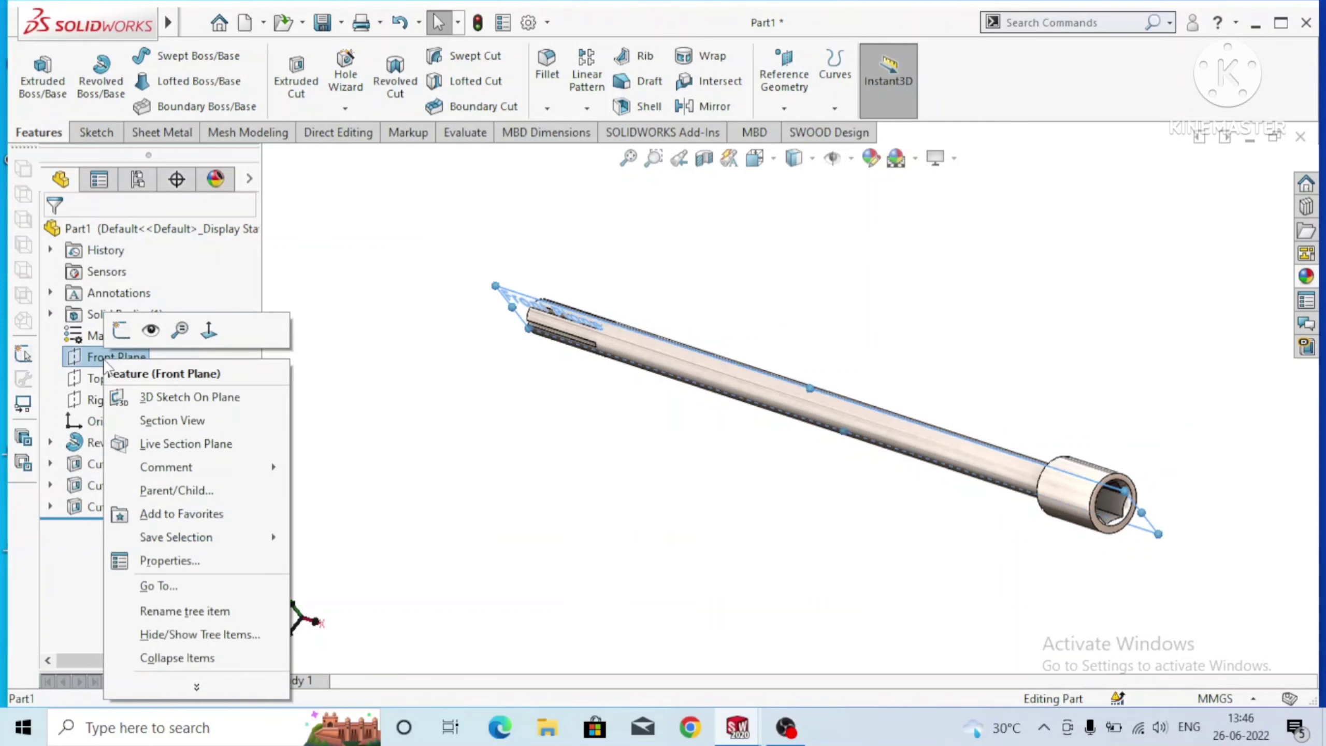
left_click(121, 328)
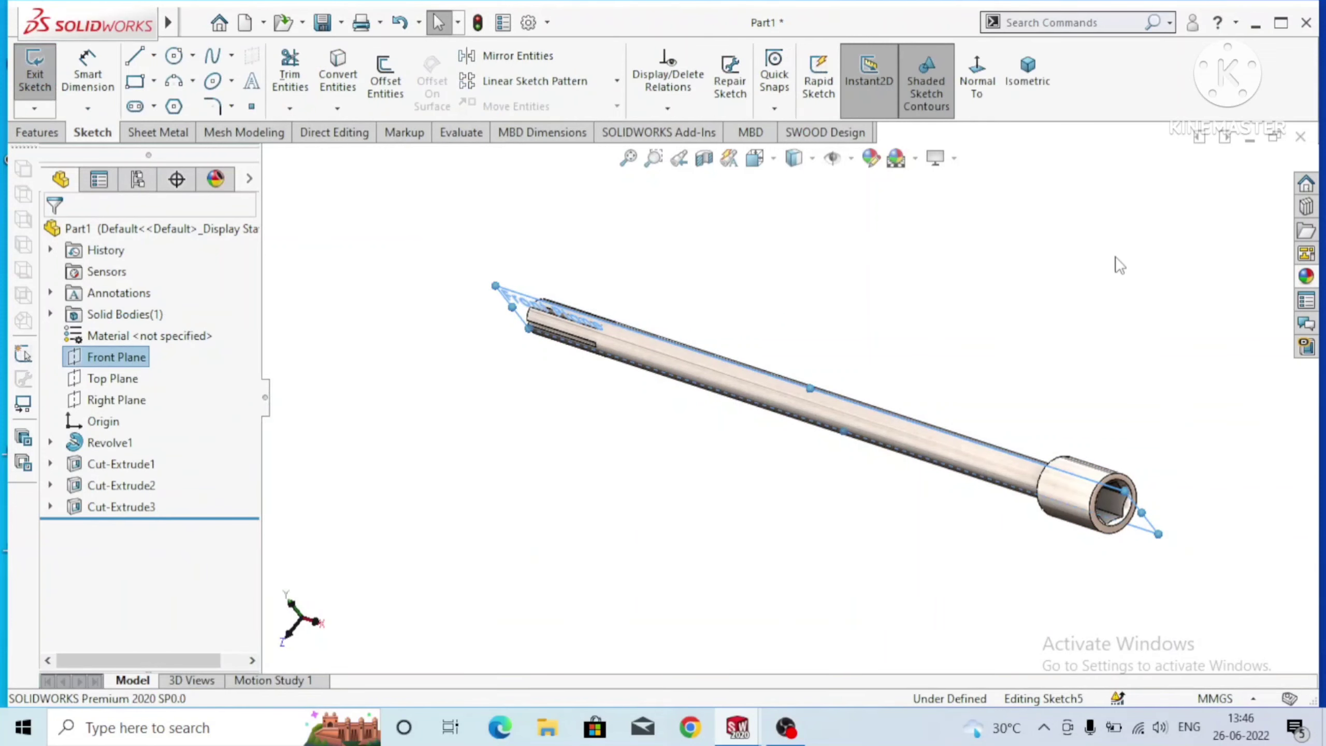
left_click(987, 93)
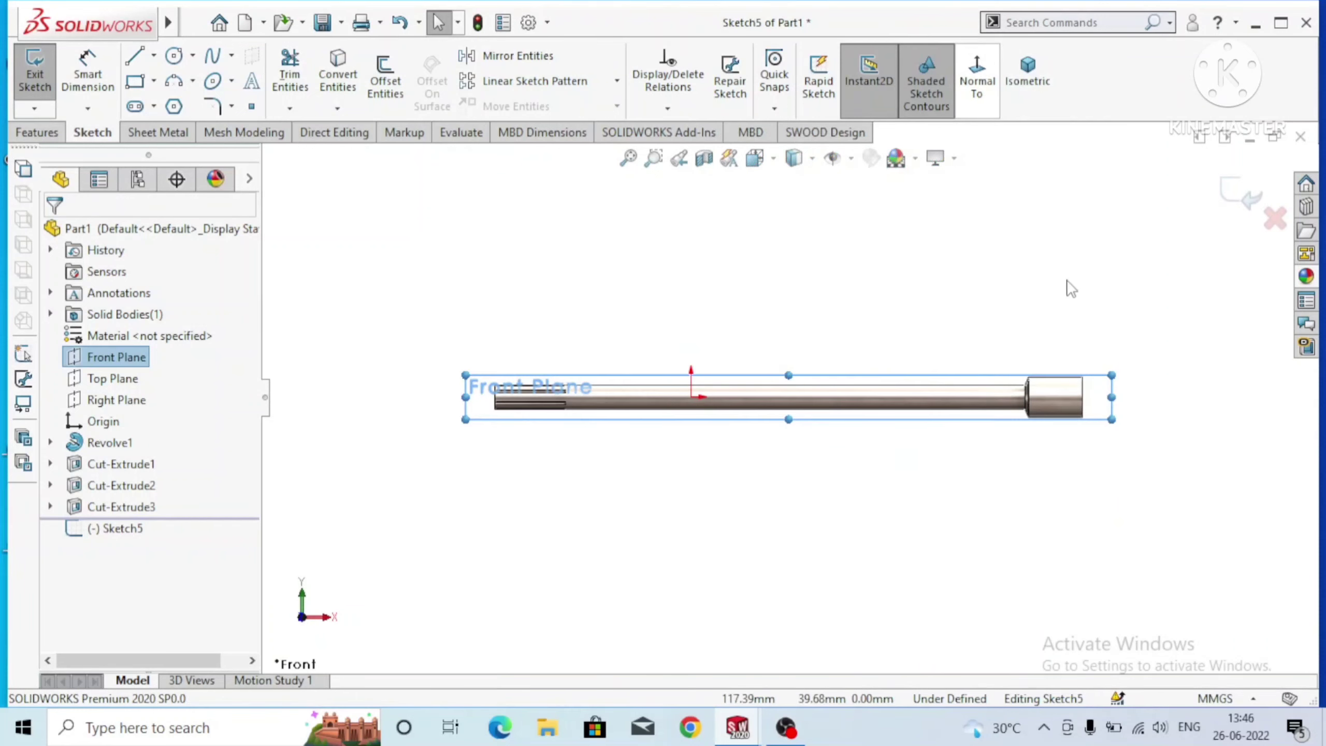
left_click(988, 97)
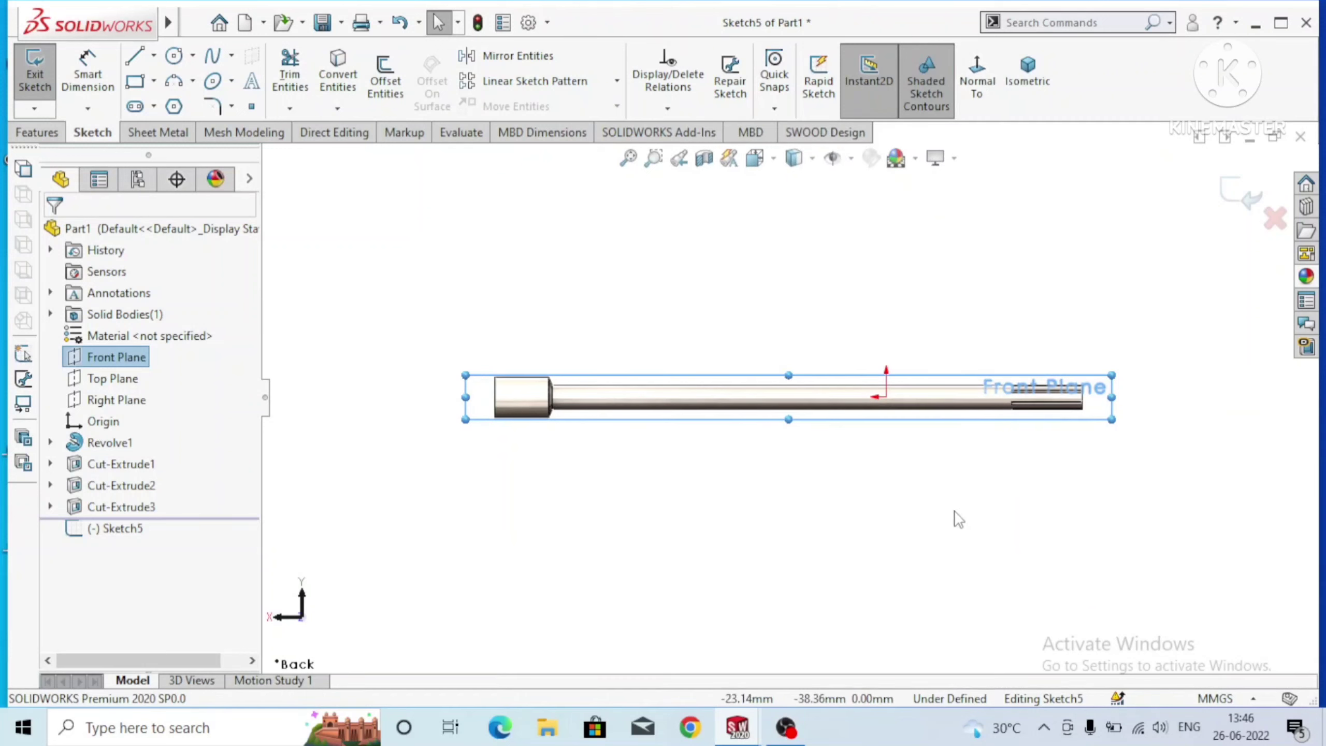
left_click(1002, 501)
scroll(1113, 444, "up", 3)
scroll(1018, 418, "down", 5)
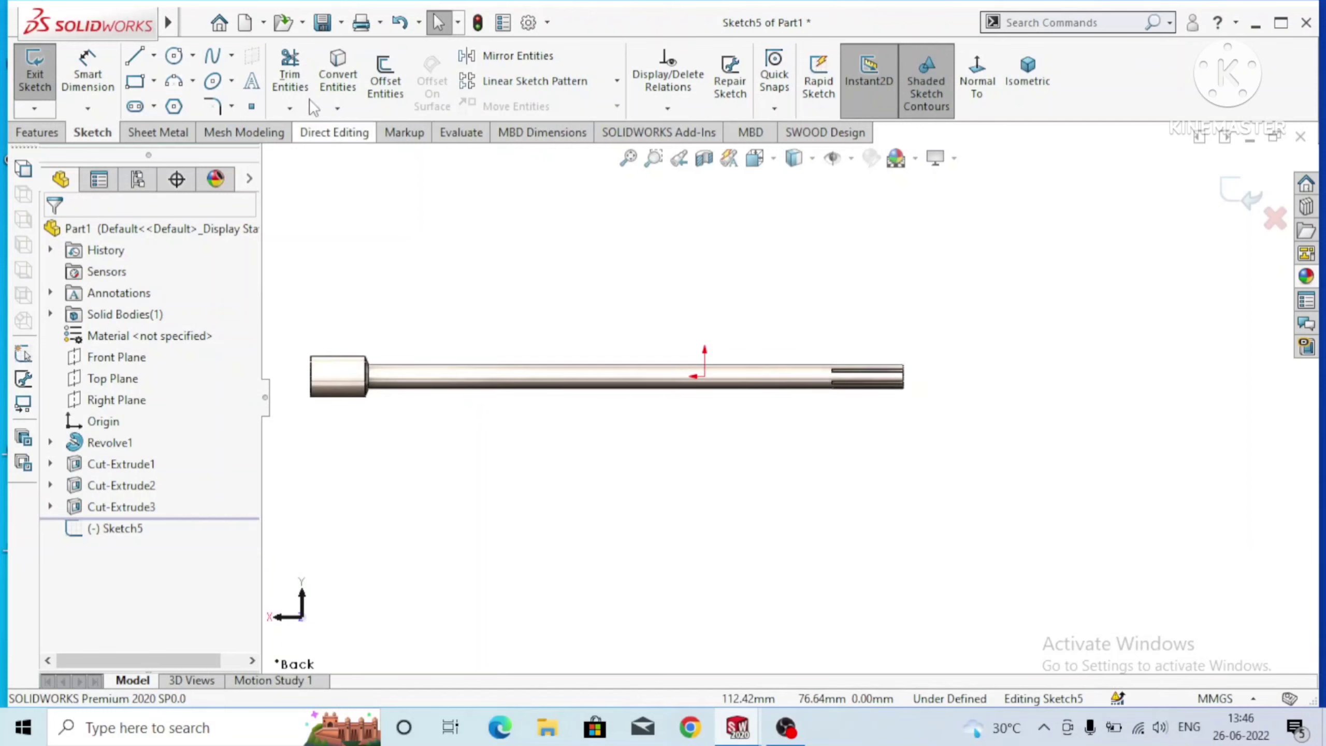
left_click(154, 55)
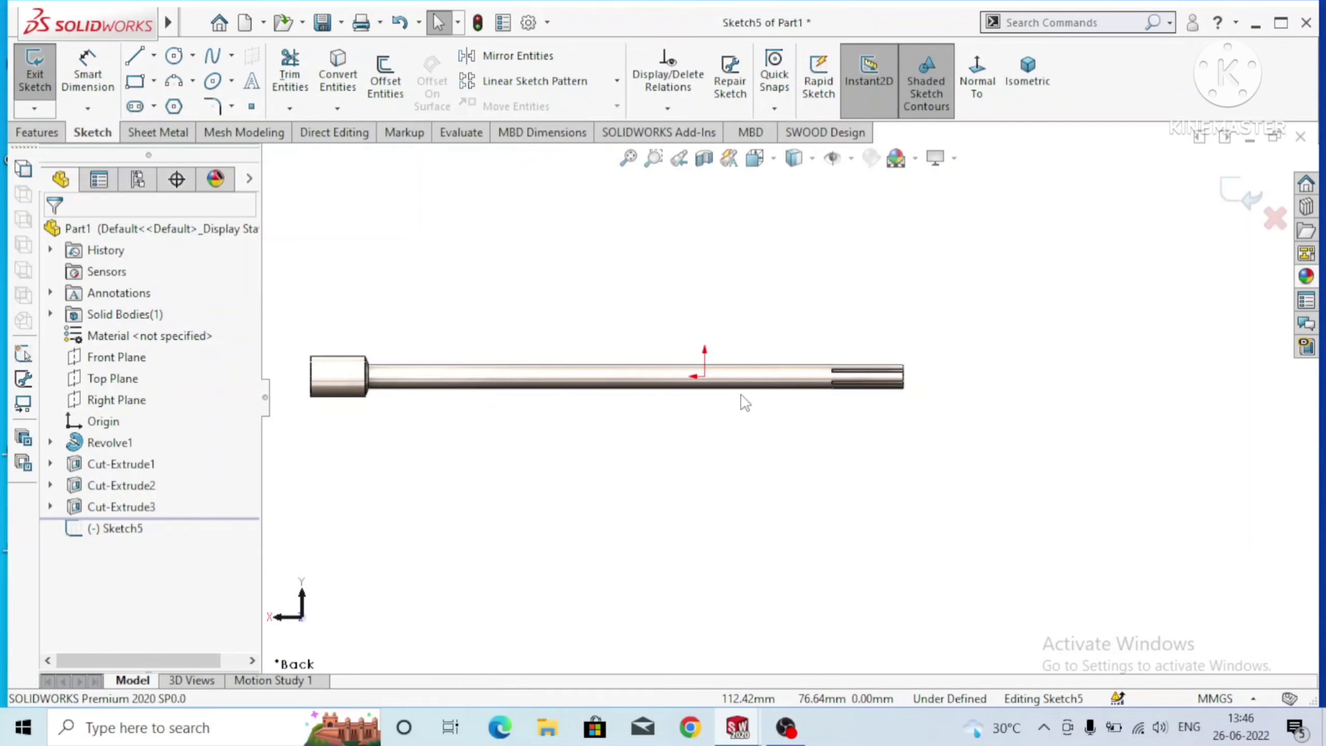
key("l")
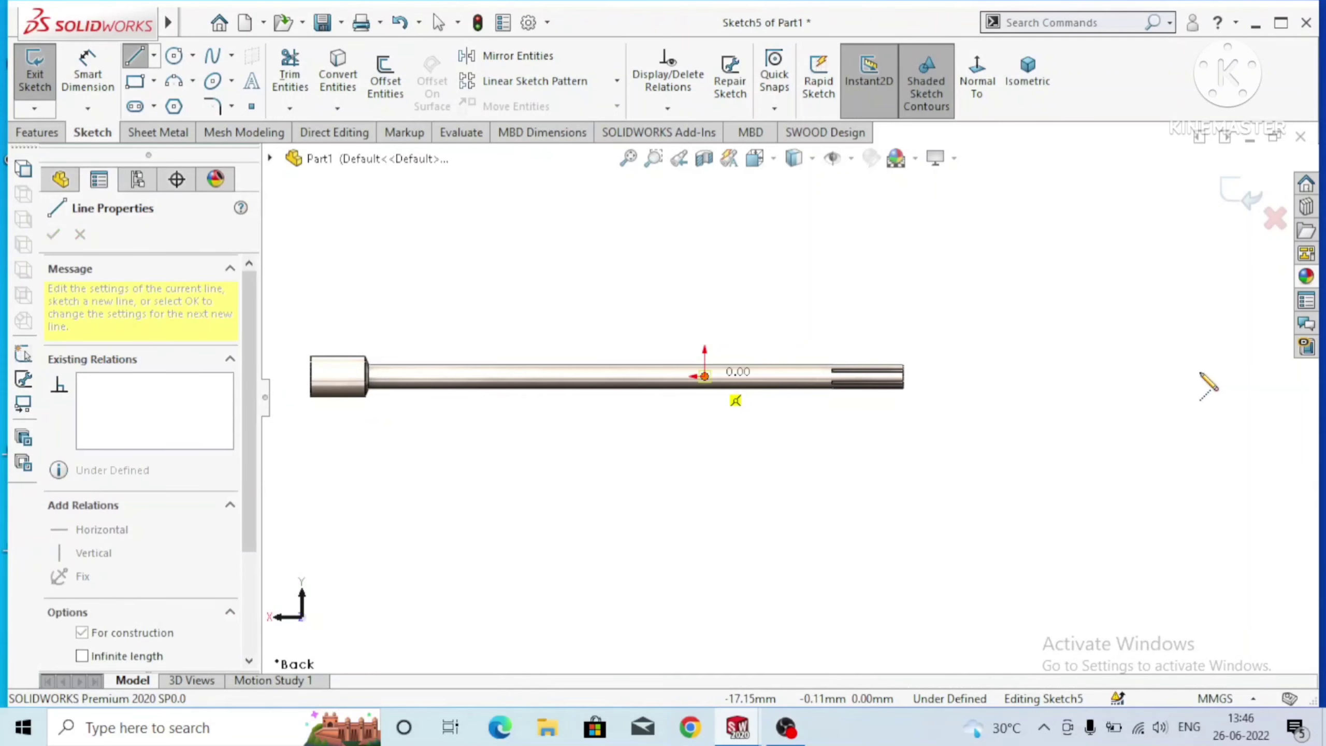
Finish a horizontal centerline from the origin along the shaft axis.
left_click(1230, 376)
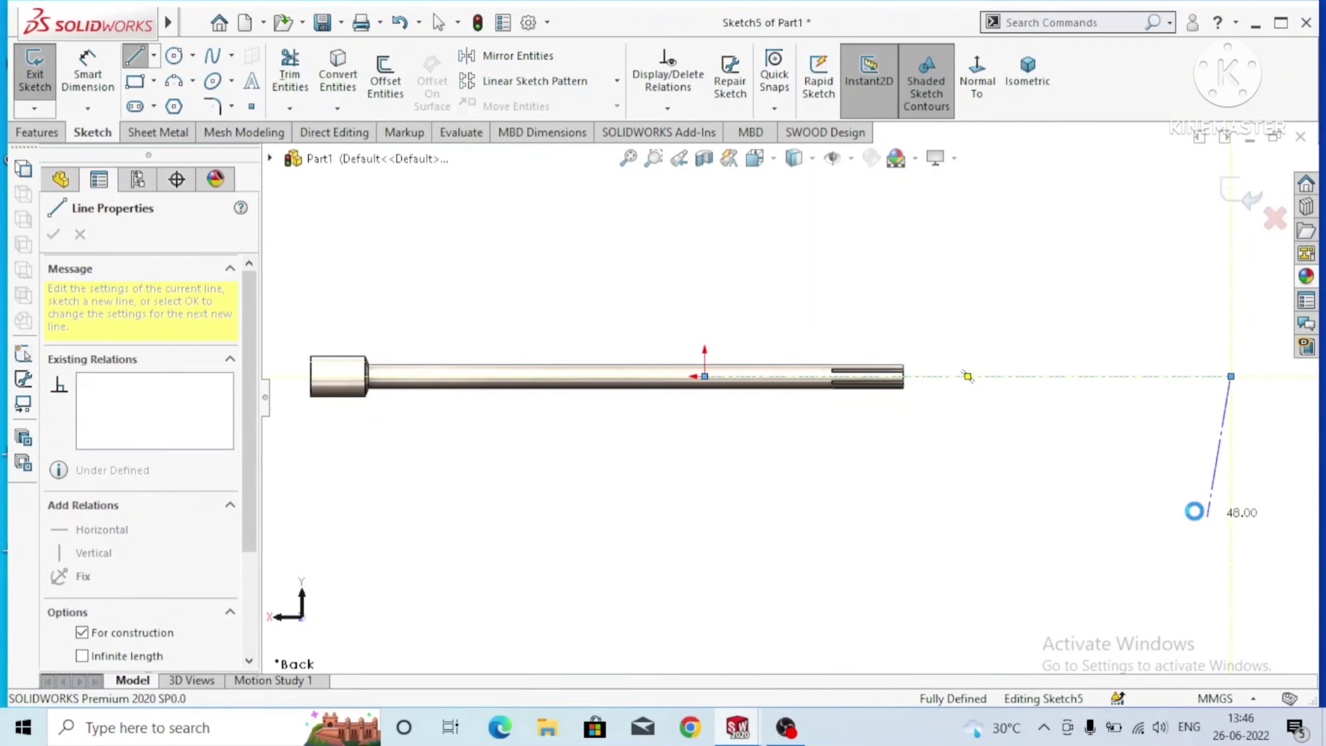
key("Escape")
scroll(1070, 406, "down", 1)
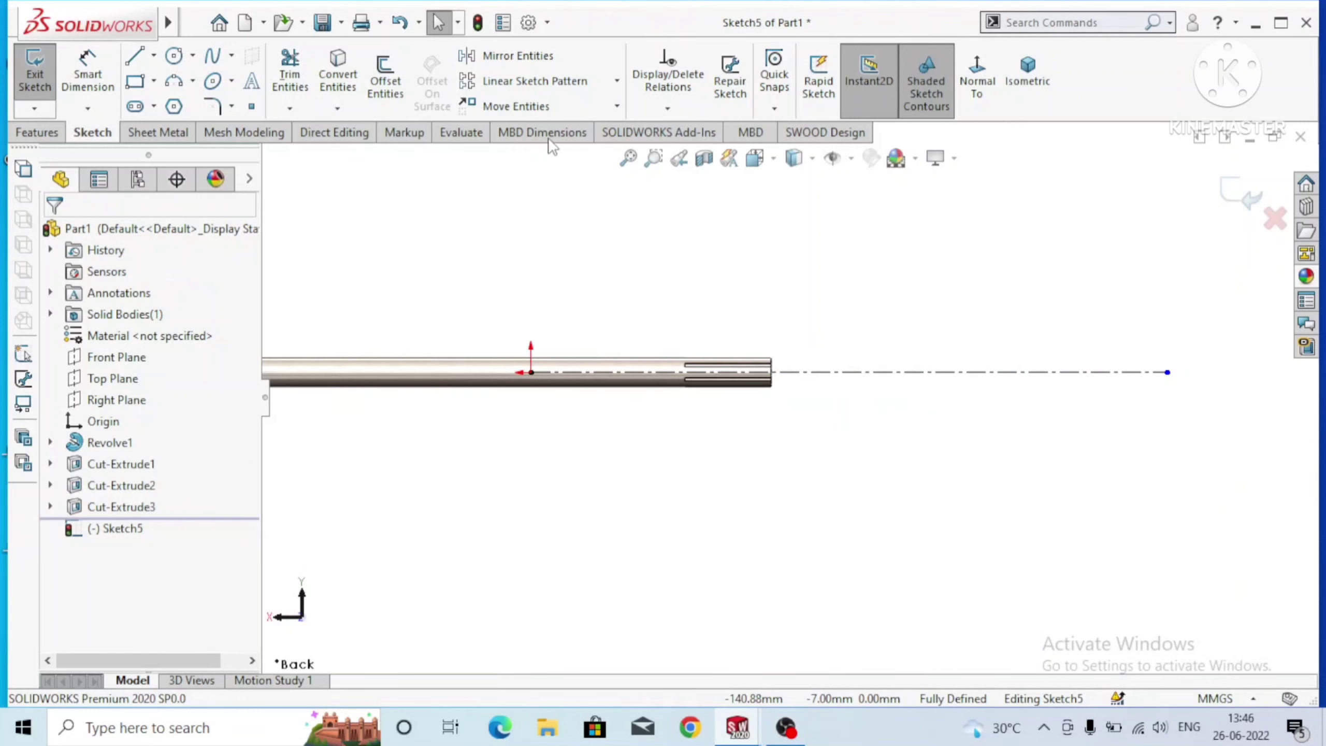
scroll(588, 337, "down", 2)
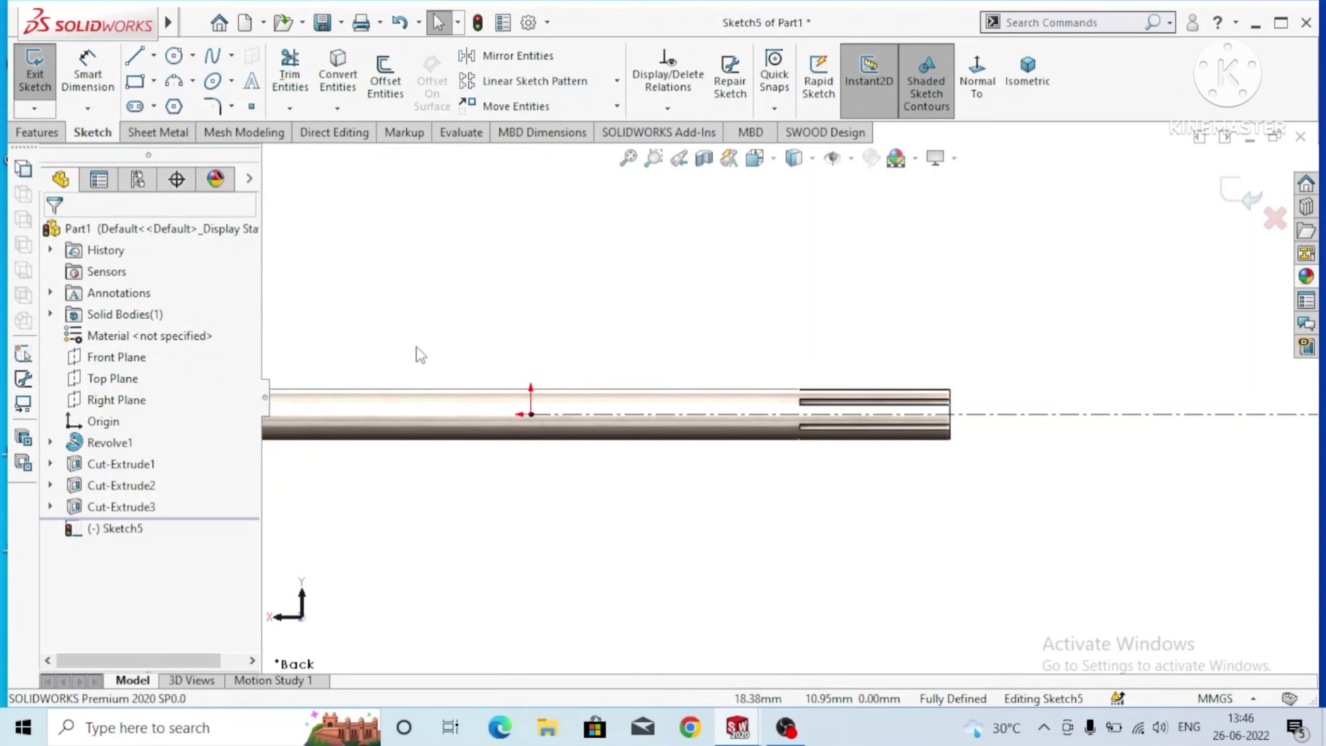
Draw a vertical centerline rising from the origin above the shaft.
left_click(153, 55)
left_click(176, 106)
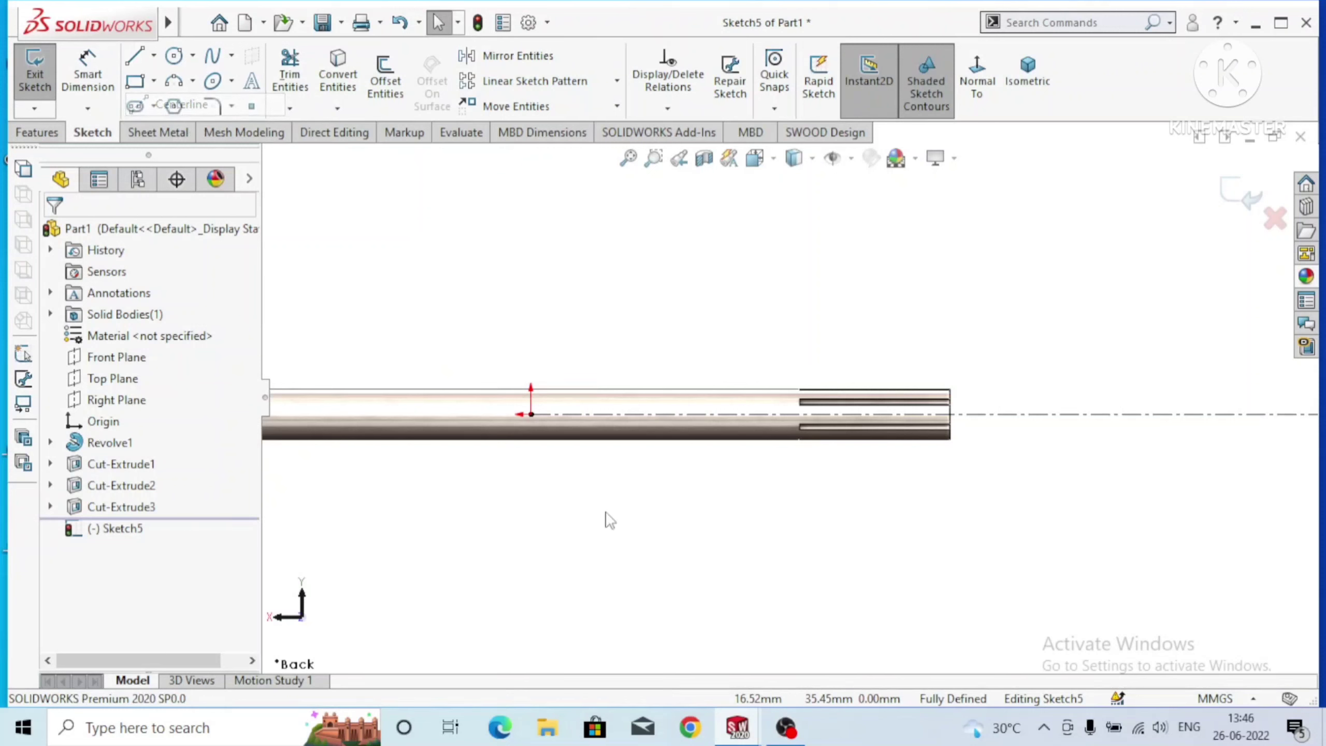
left_click(530, 415)
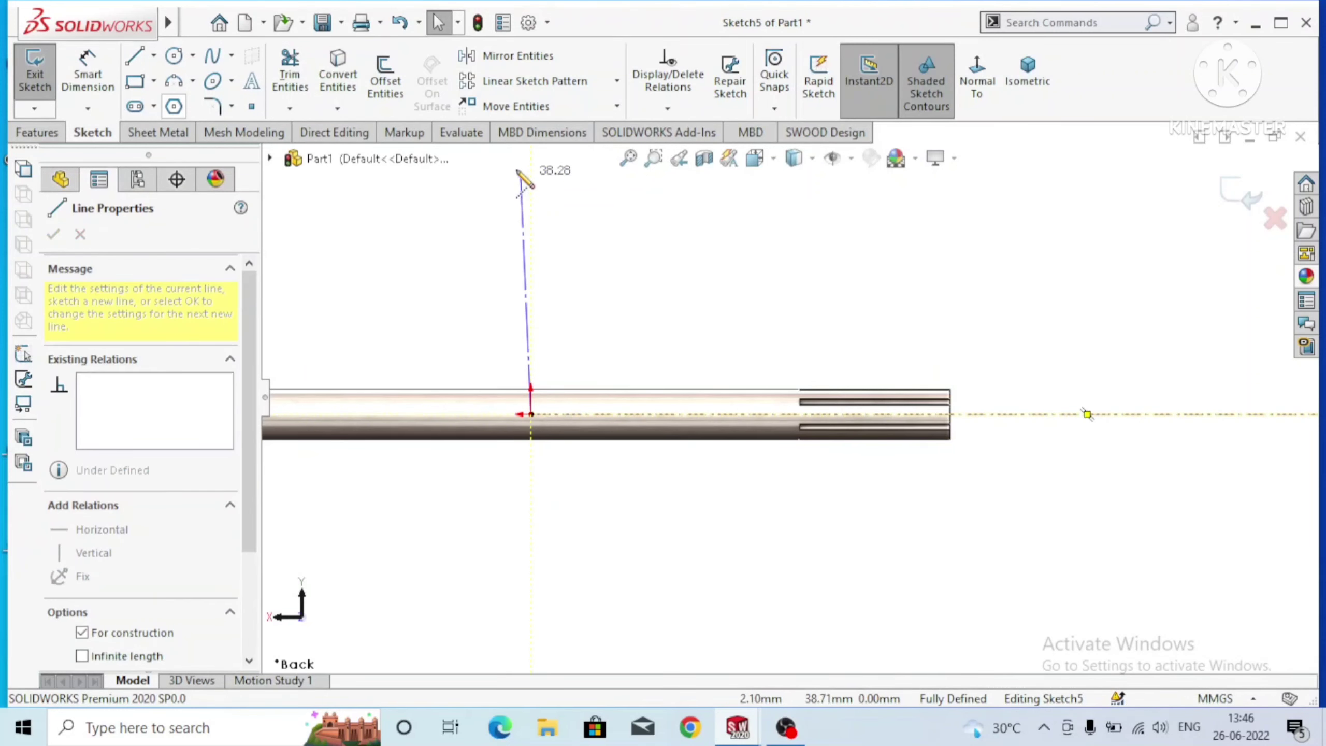
left_click(530, 158)
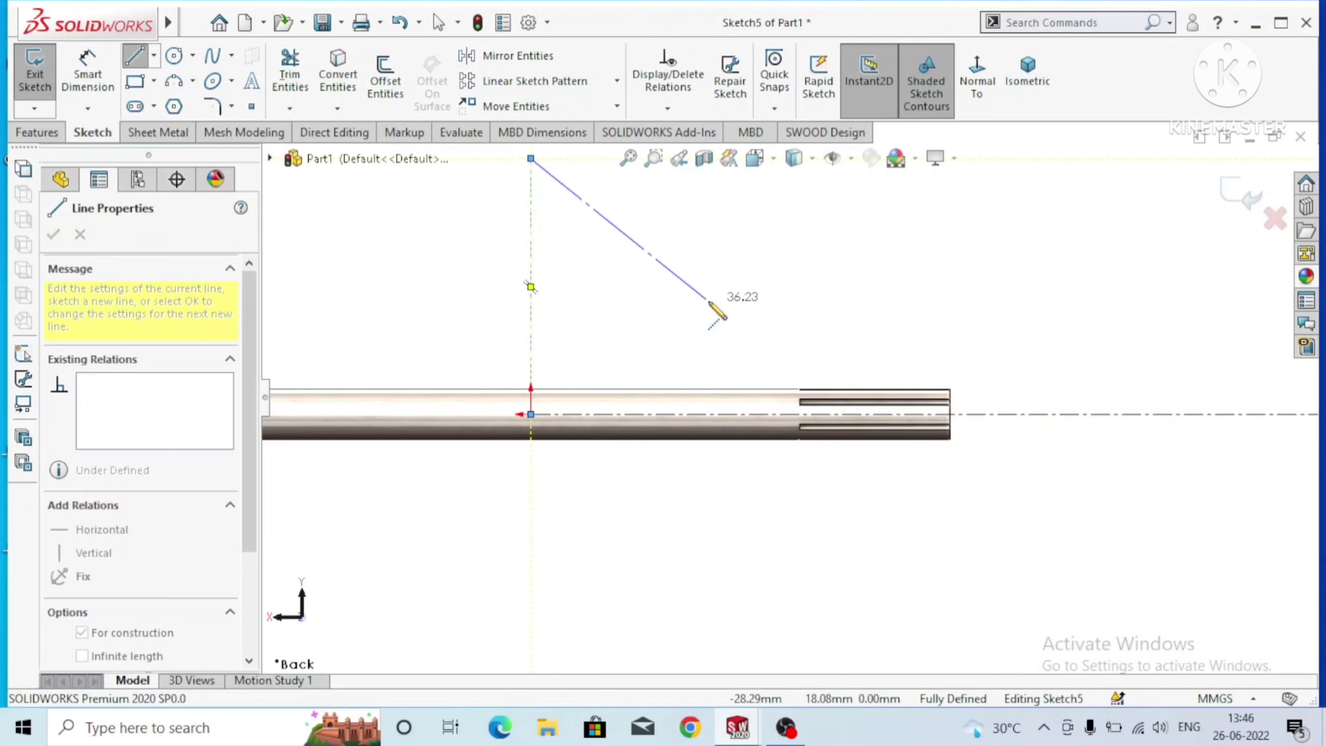
key("Escape")
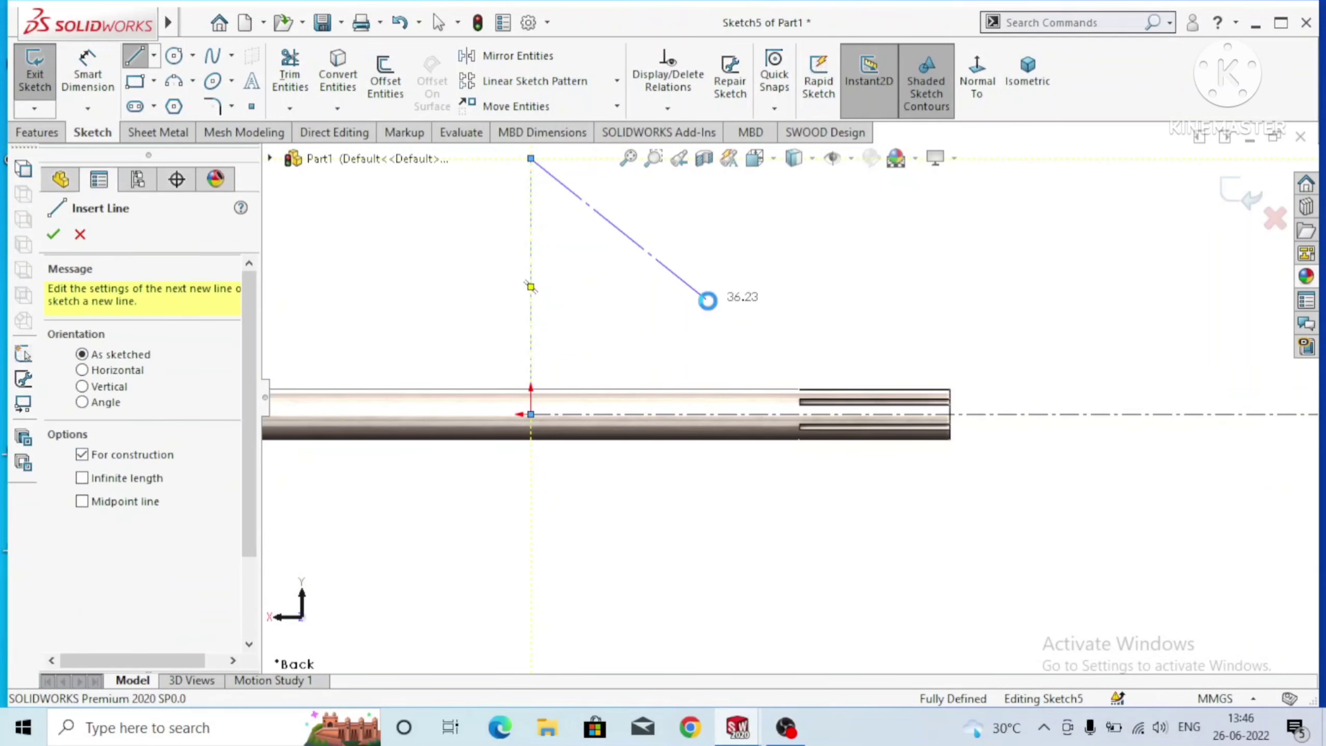
key("Escape")
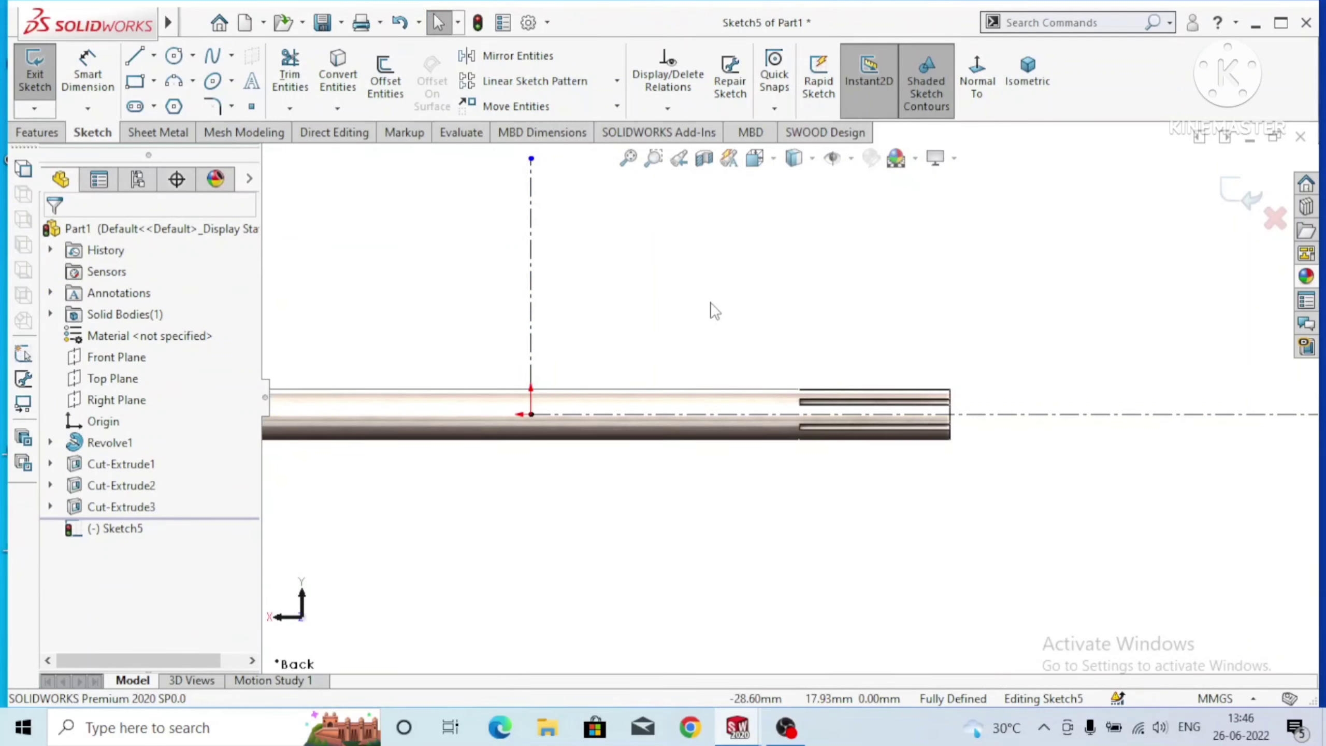
scroll(714, 311, "up", 1)
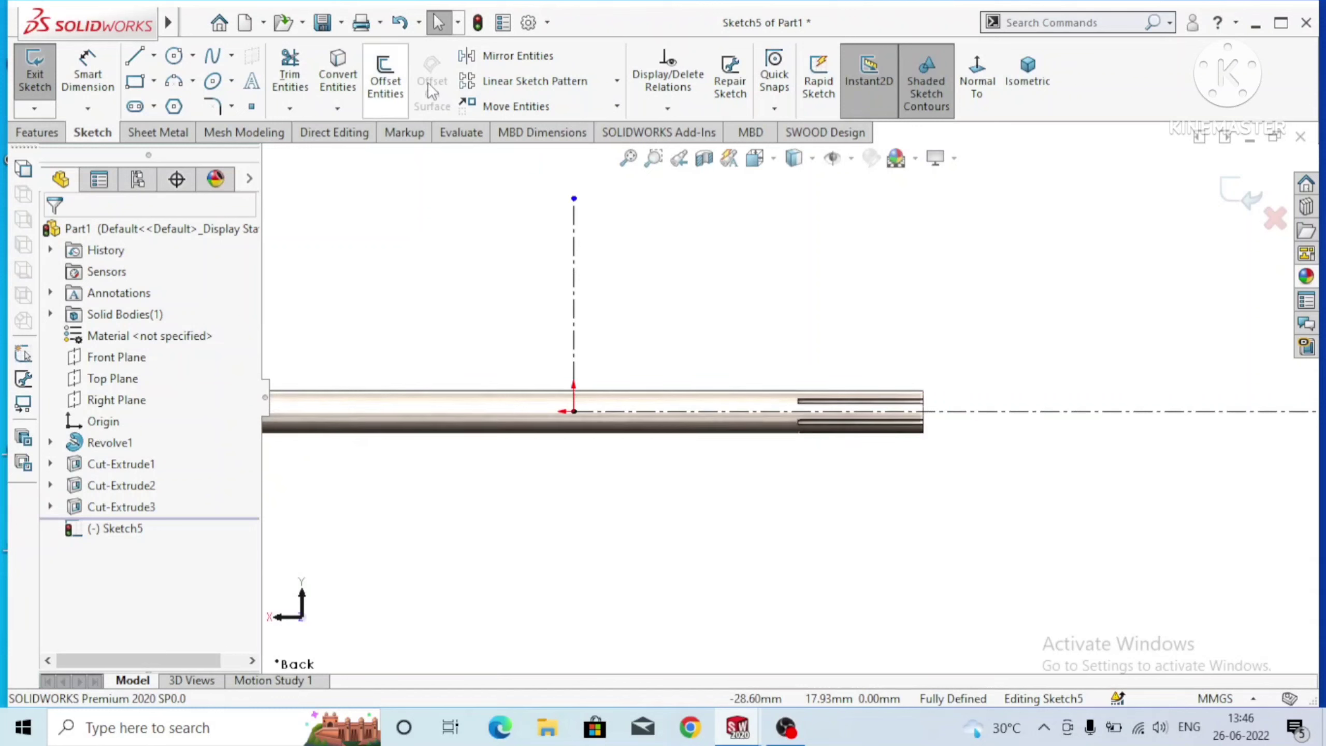
Offset the vertical centerline 16.31 mm to the right as a solid sketch line.
left_click(386, 78)
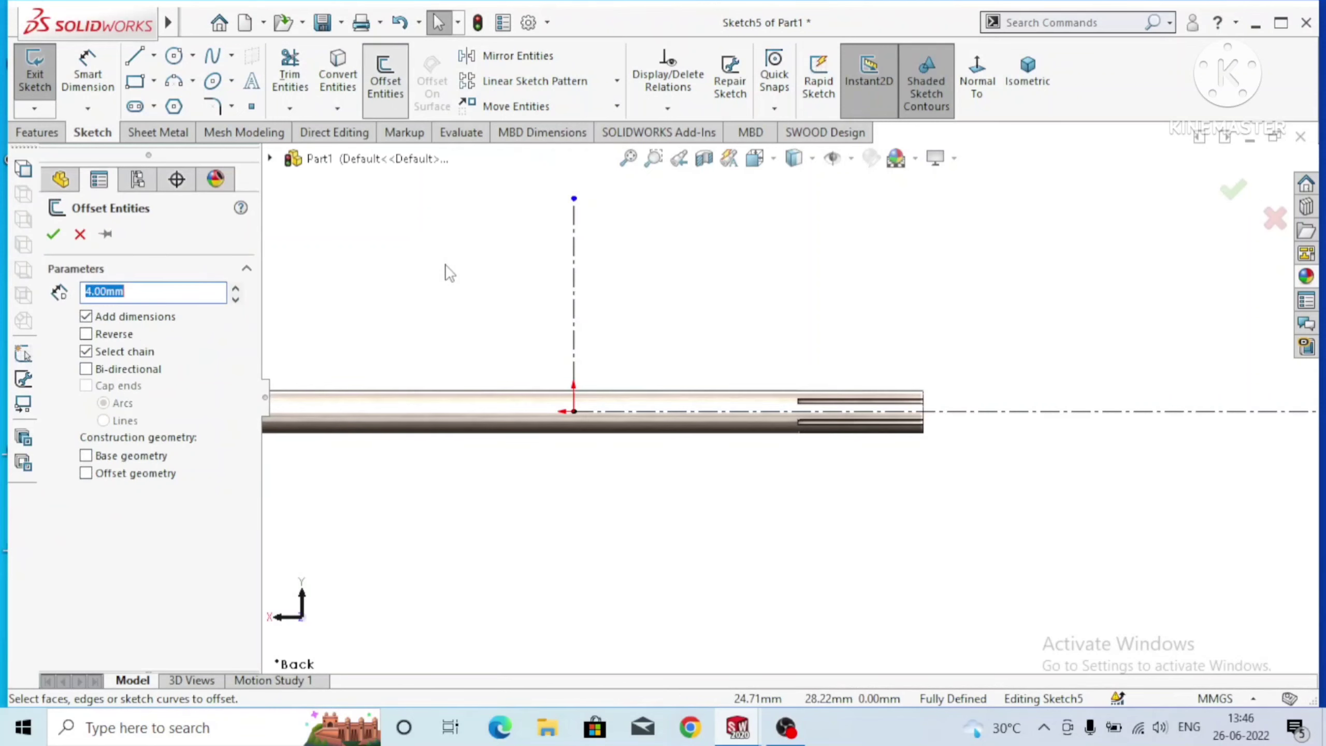
type("16.31")
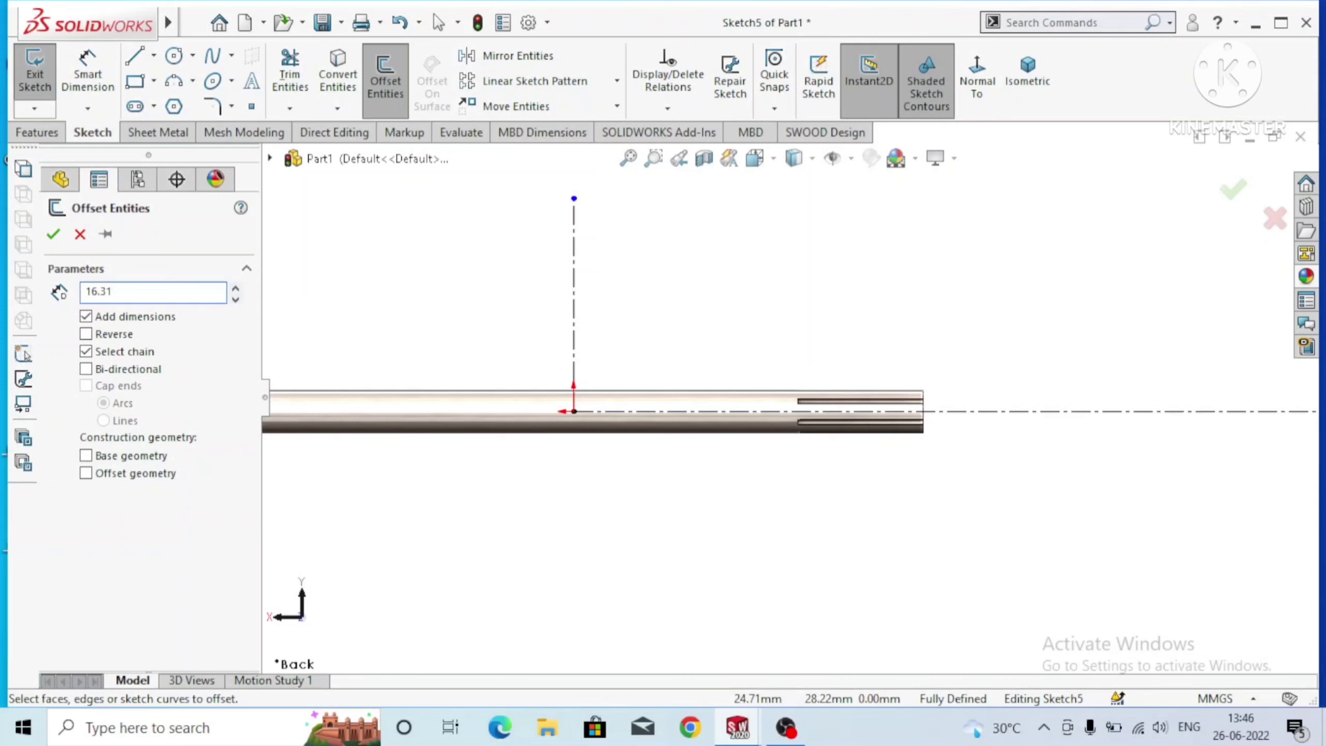
key("Return")
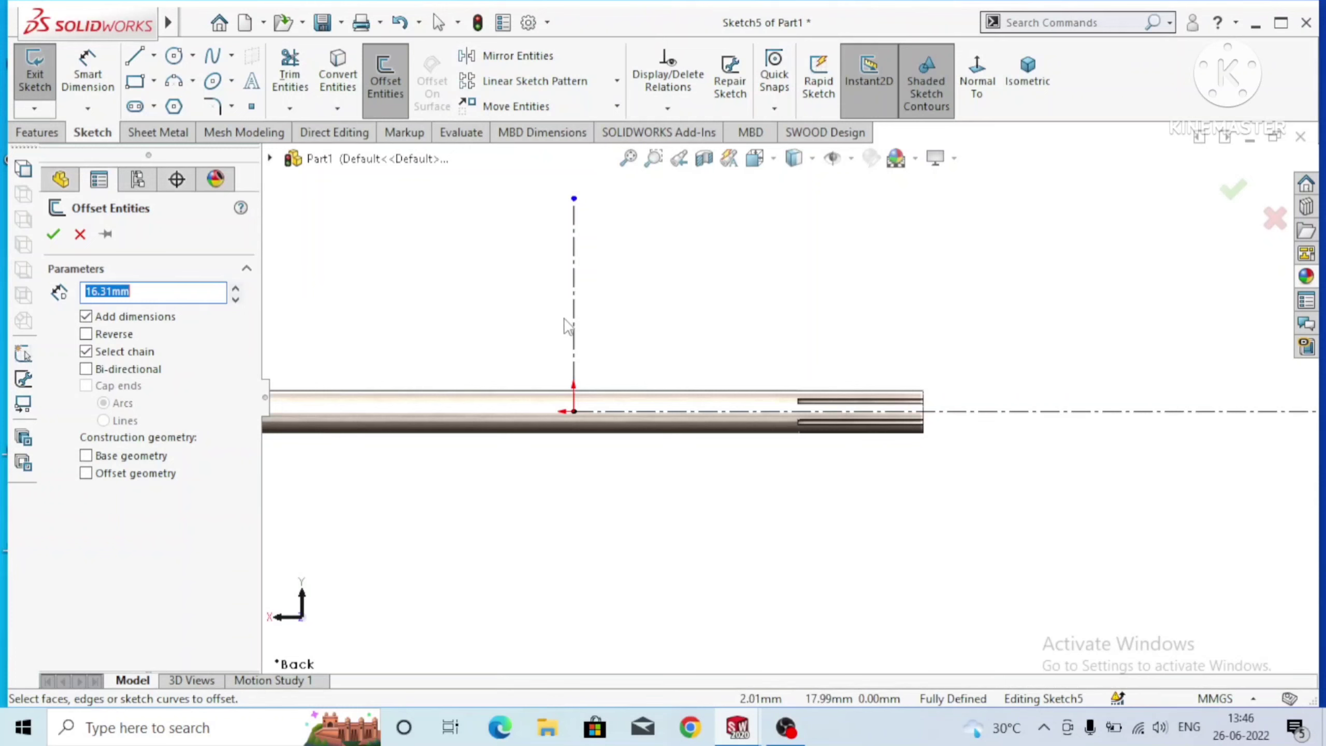
left_click(575, 319)
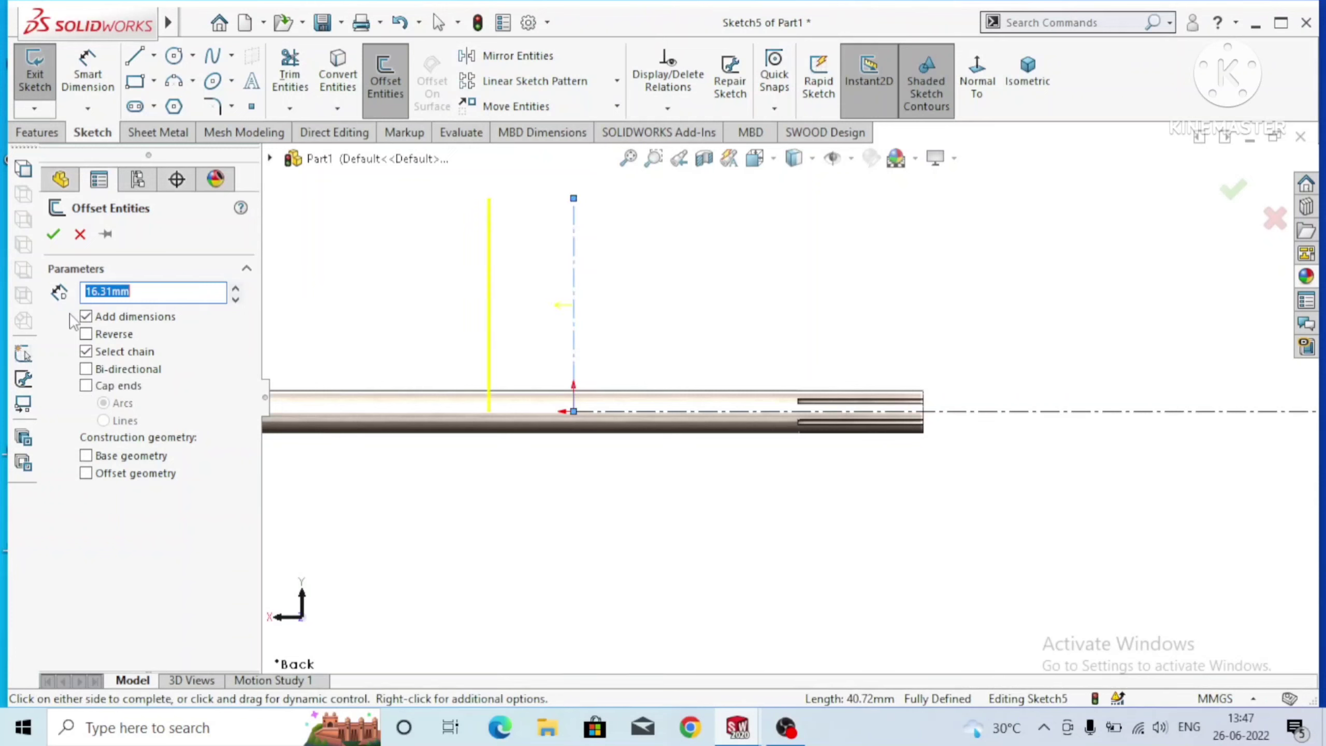
left_click(85, 334)
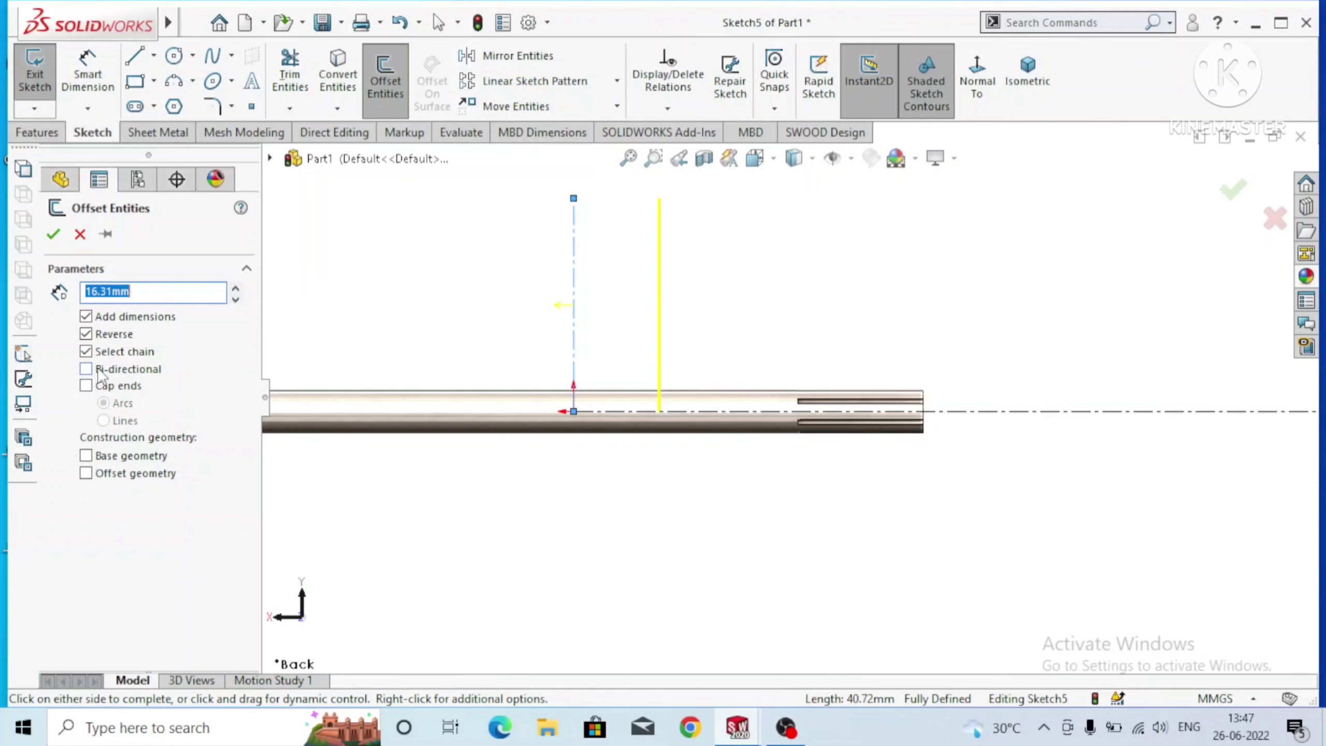
left_click(53, 236)
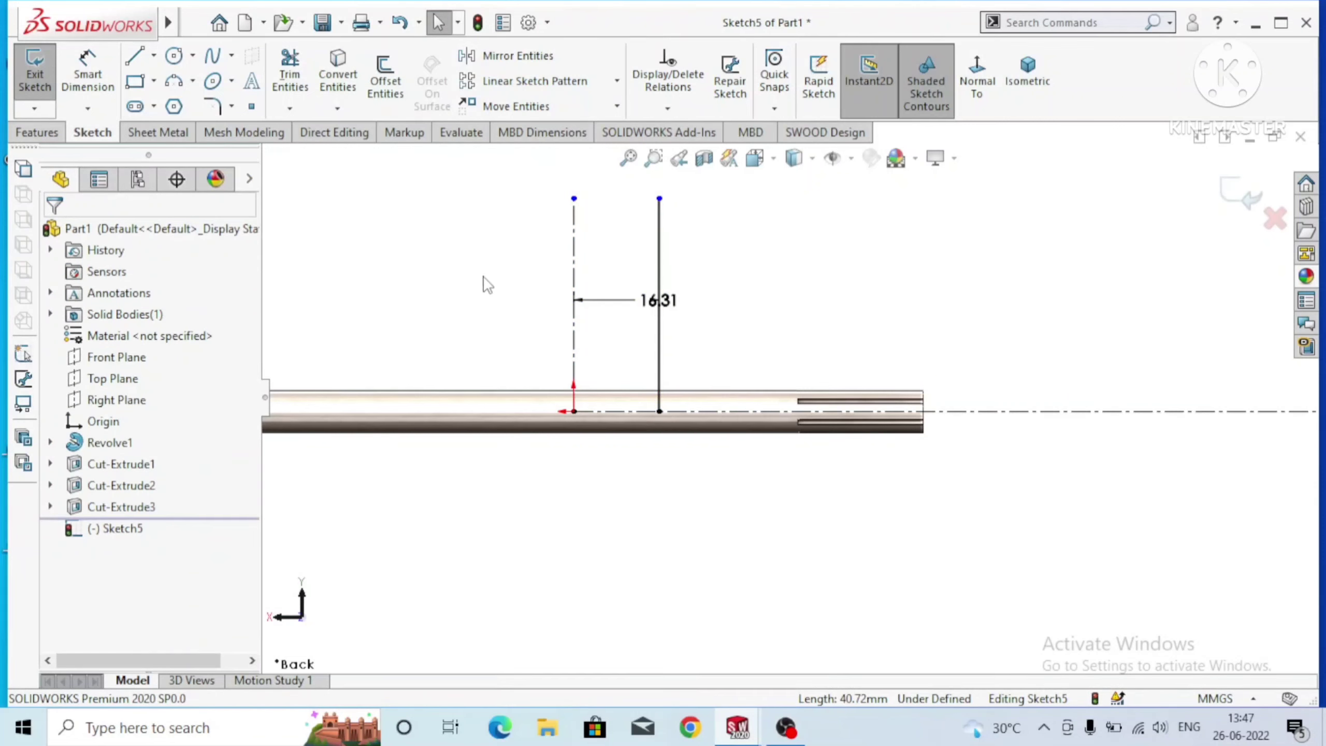
Dimension the offset vertical line's length as 17.40 mm.
left_click(87, 73)
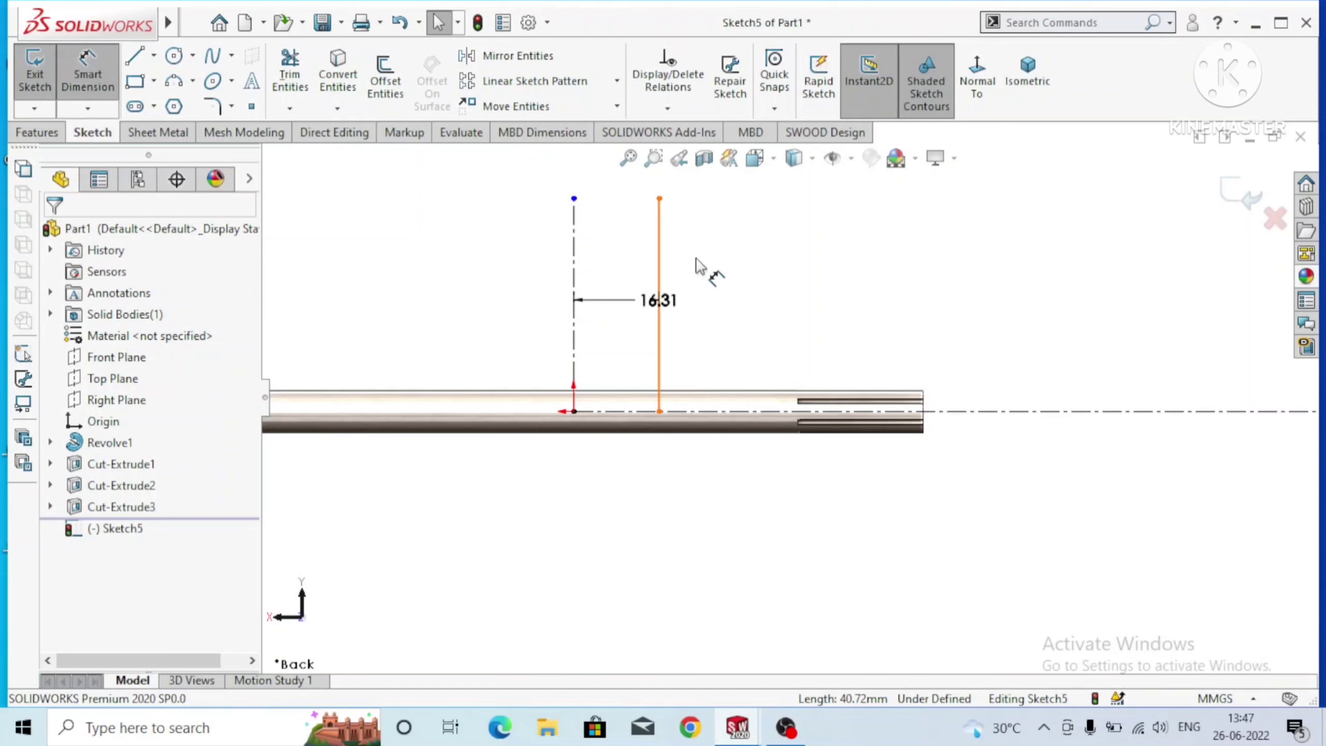
left_click(661, 256)
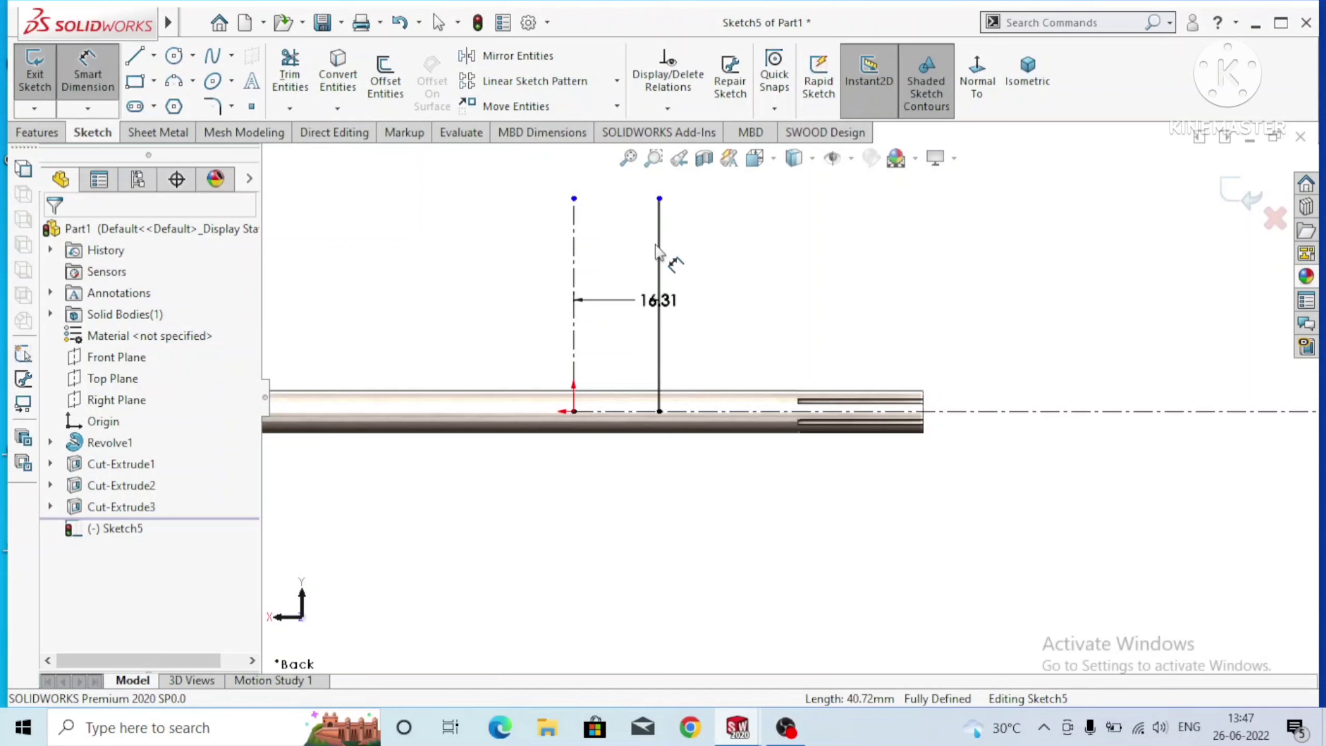
left_click(475, 298)
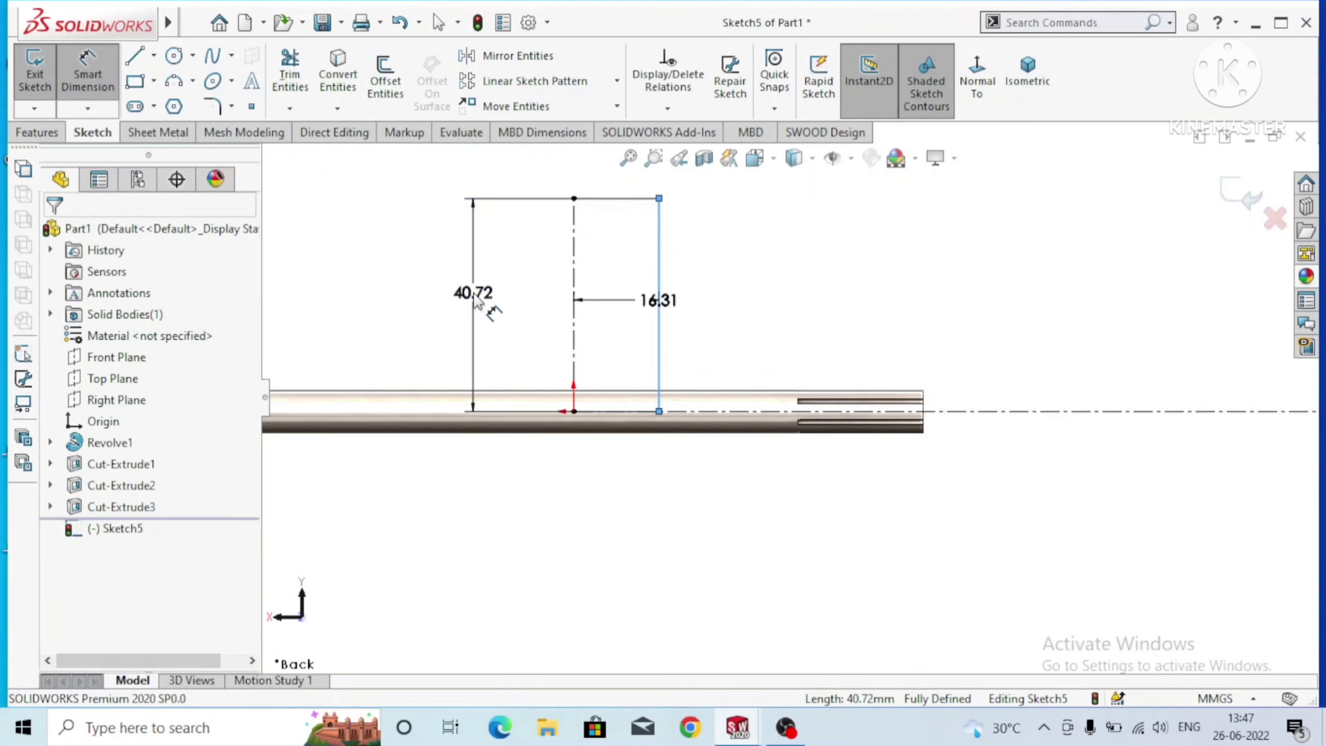
double_click(475, 295)
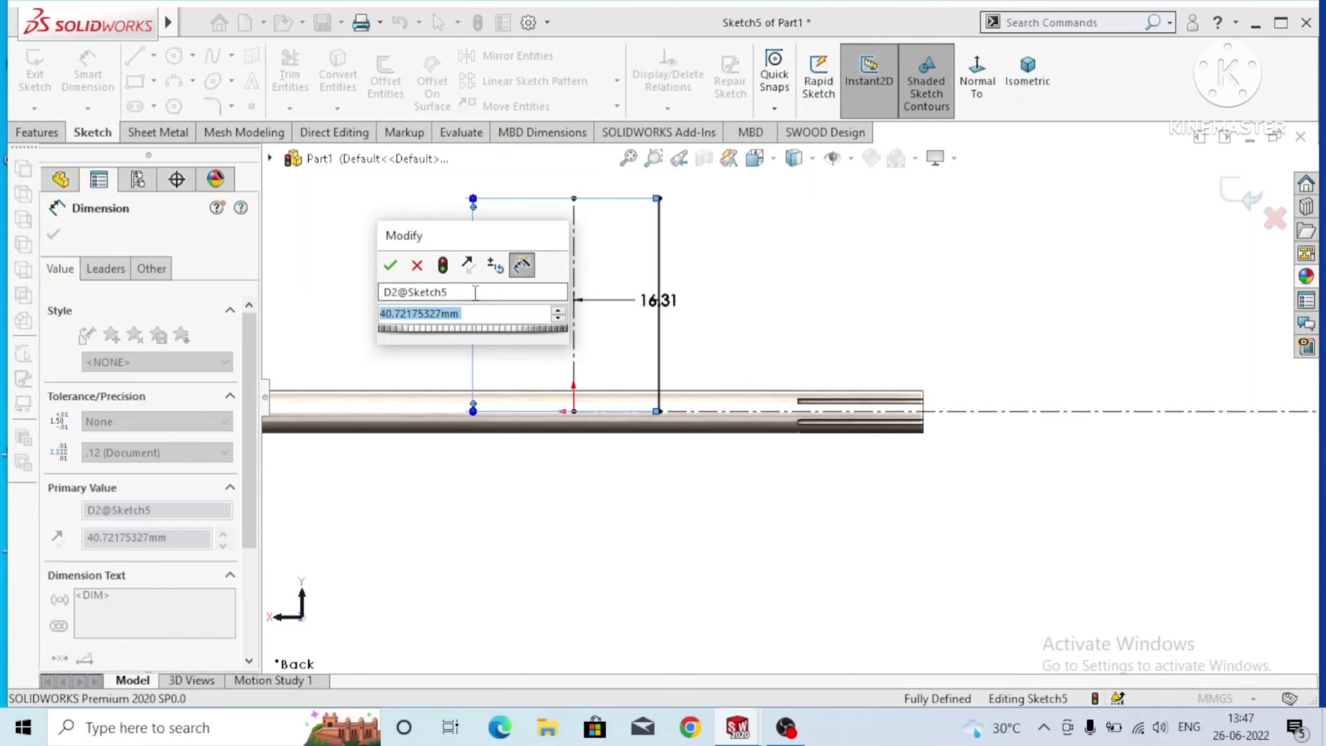
type("17")
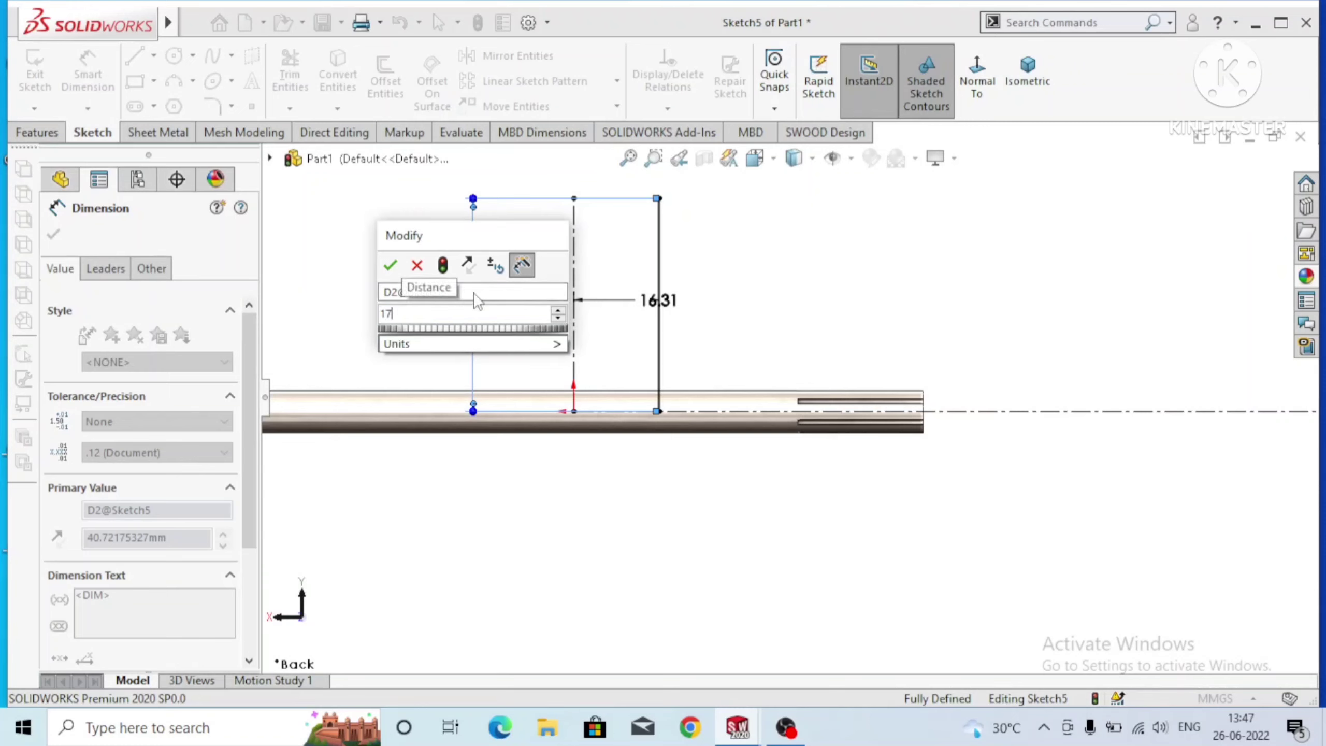
type(".4")
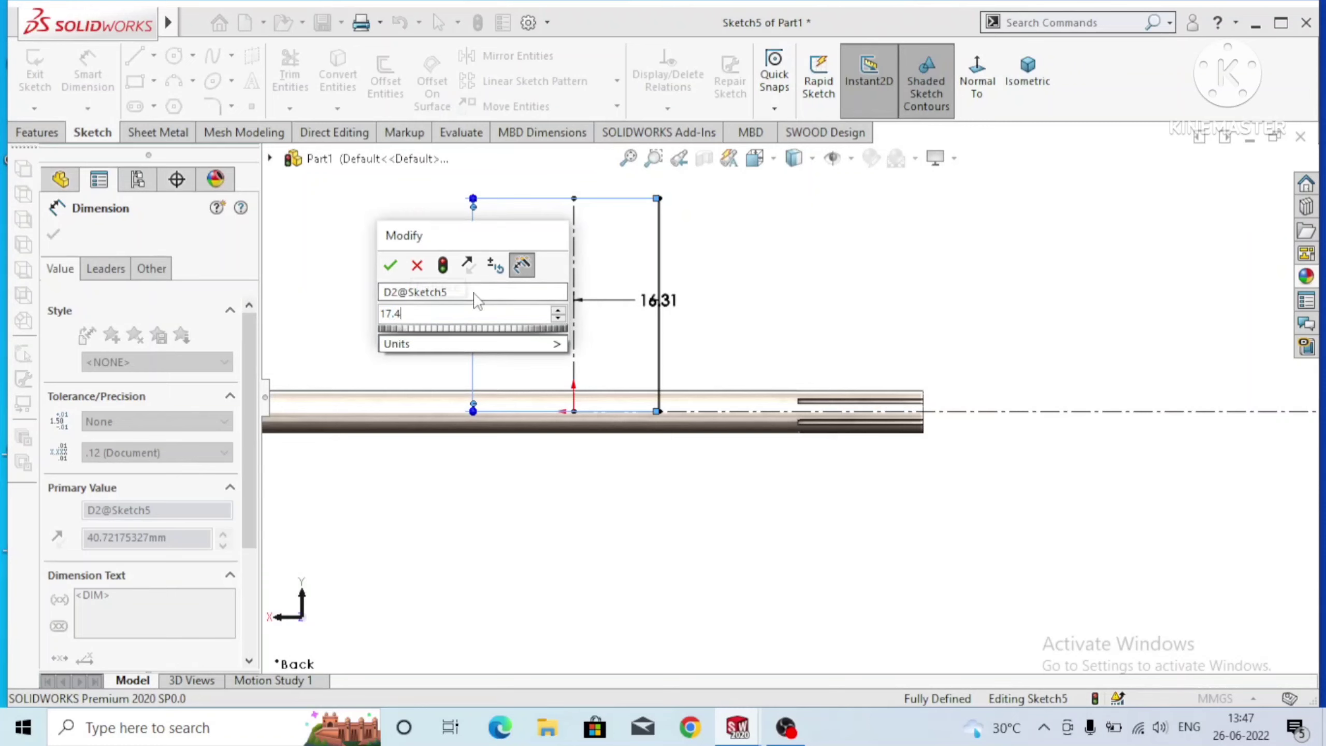
type("0")
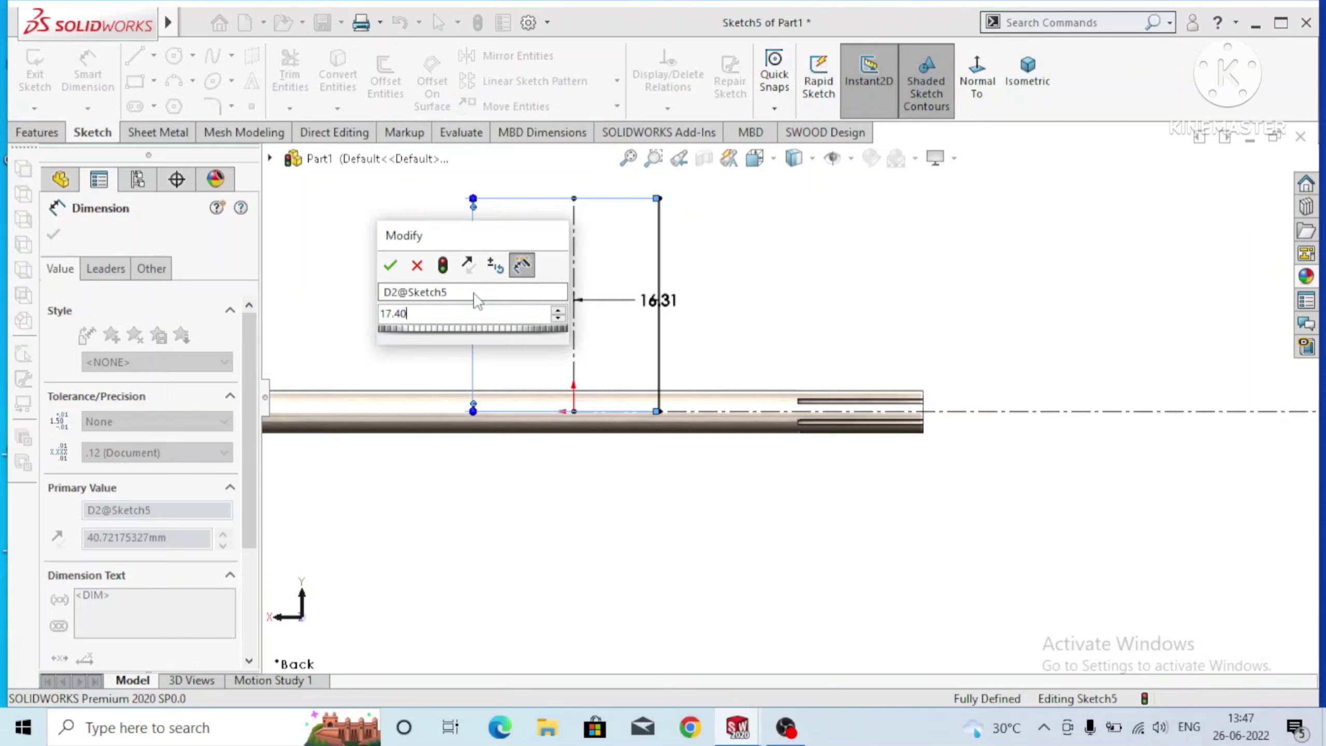
key("Escape")
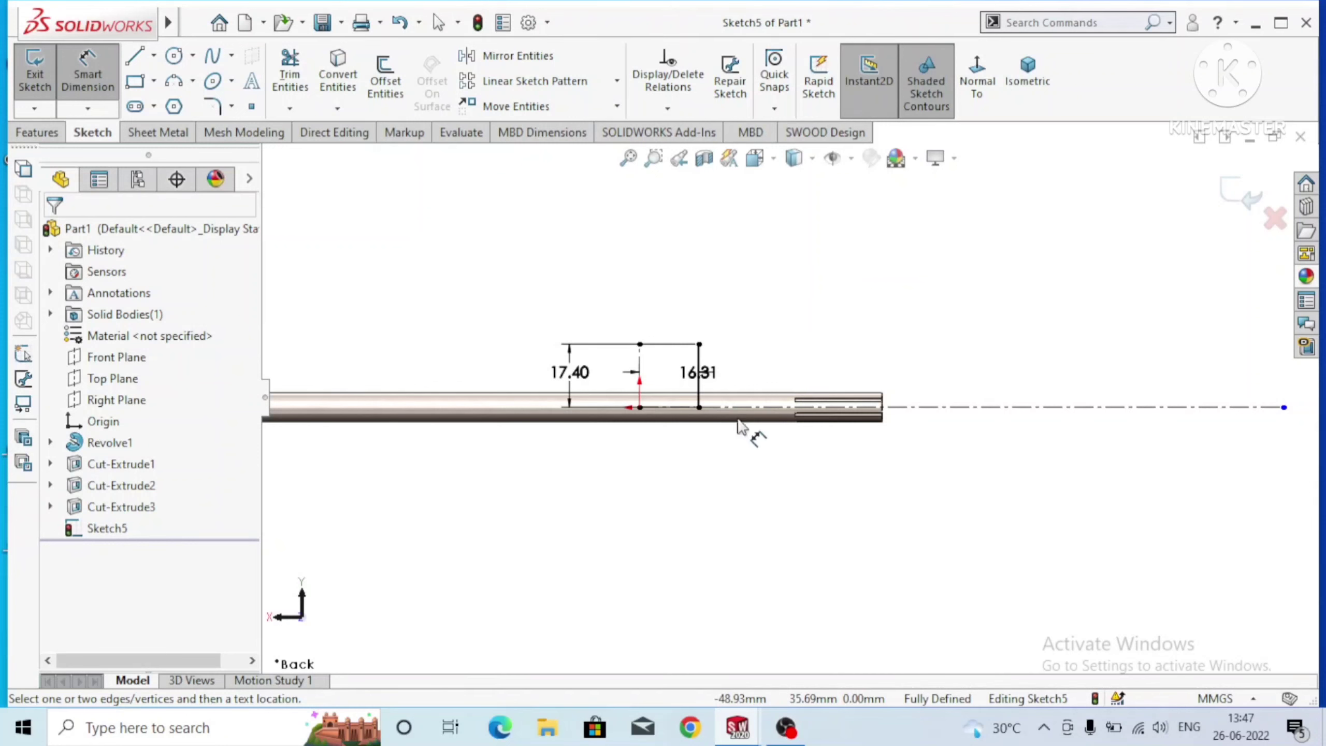
scroll(741, 434, "up", 1)
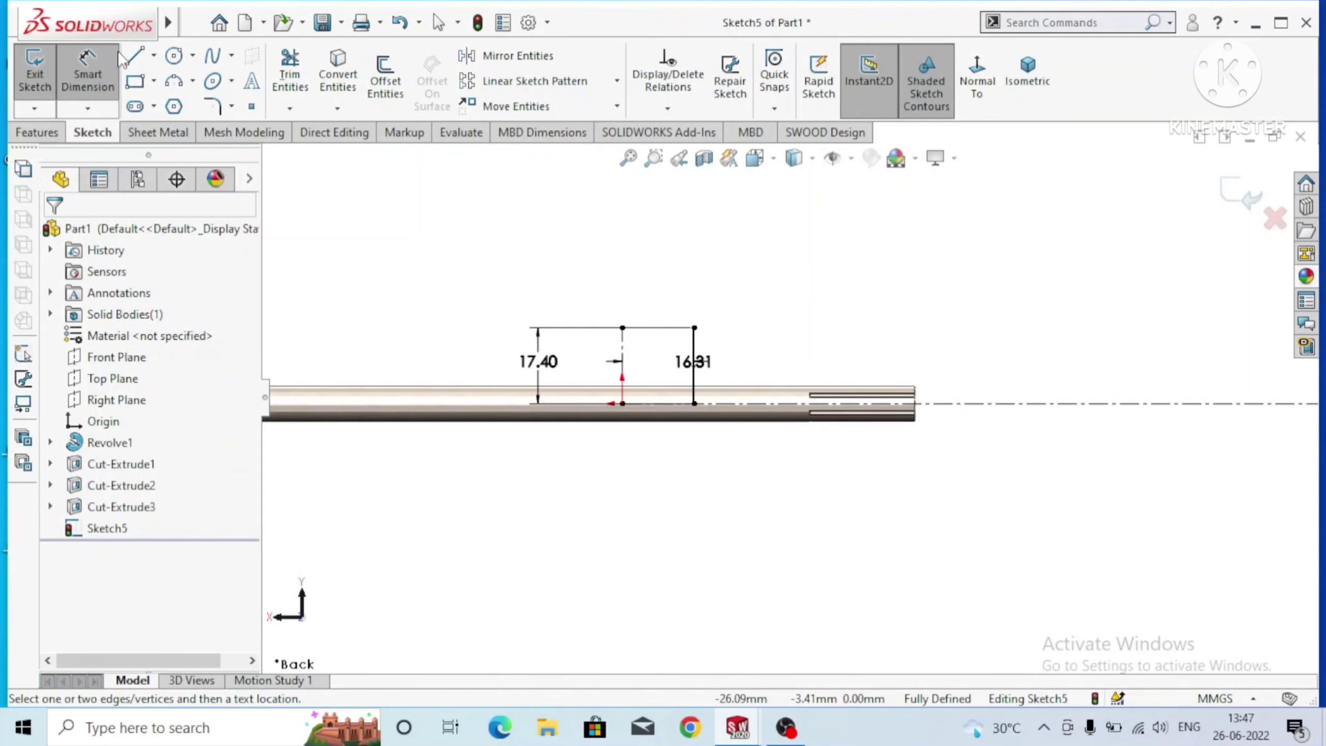
Draw a short horizontal line rightward from the top of the offset vertical line.
key("l")
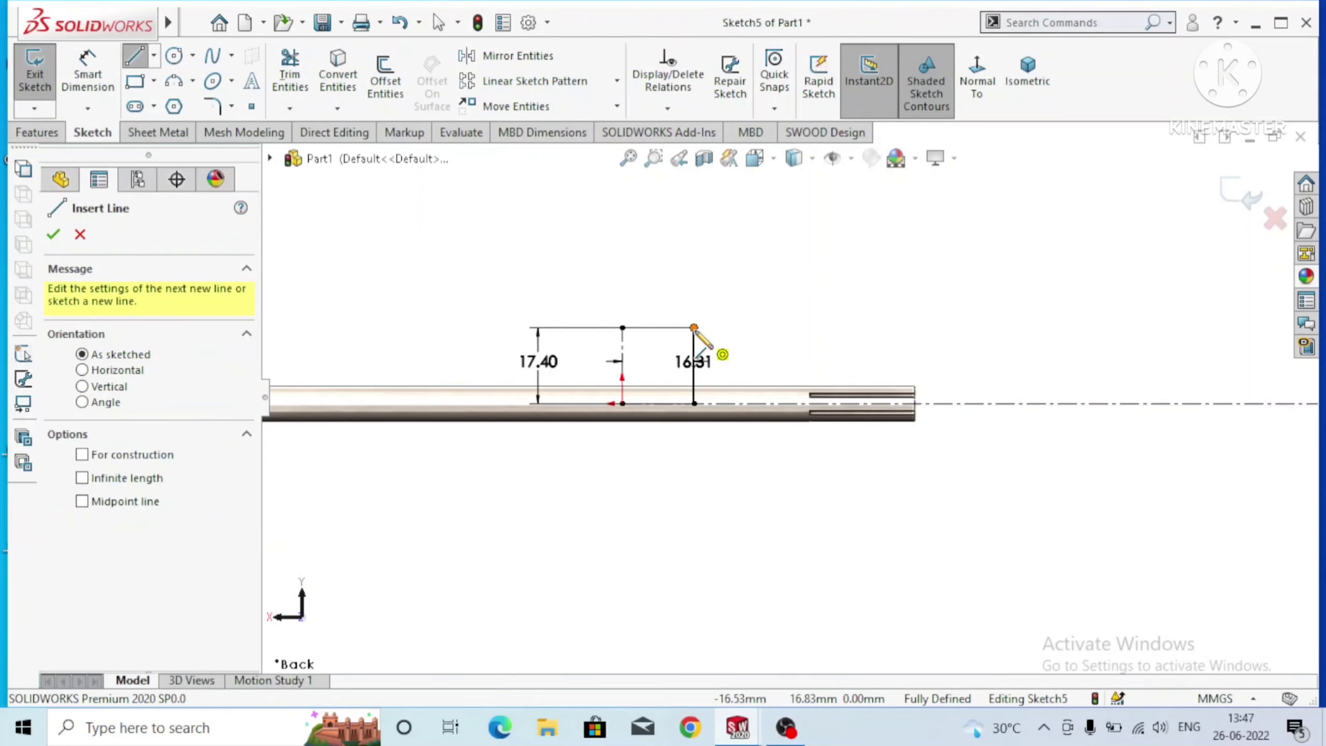
left_click(693, 327)
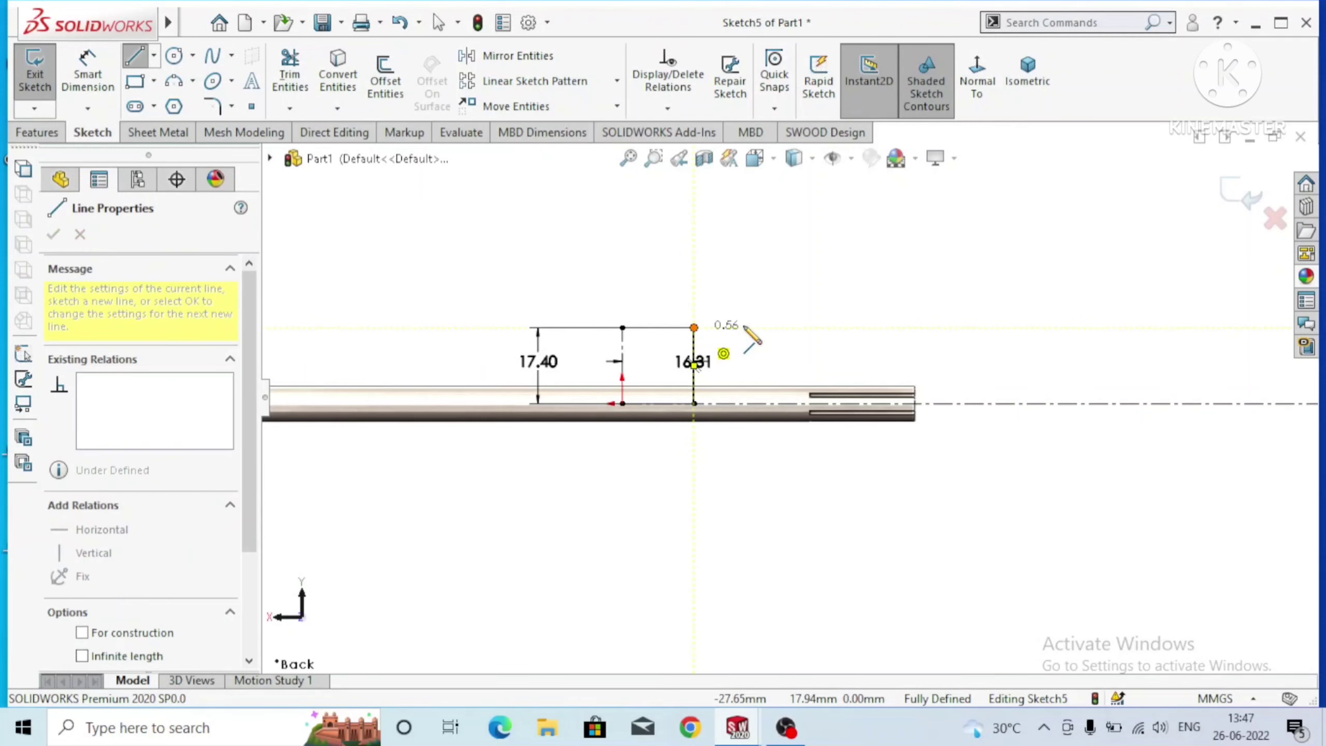
left_click(742, 327)
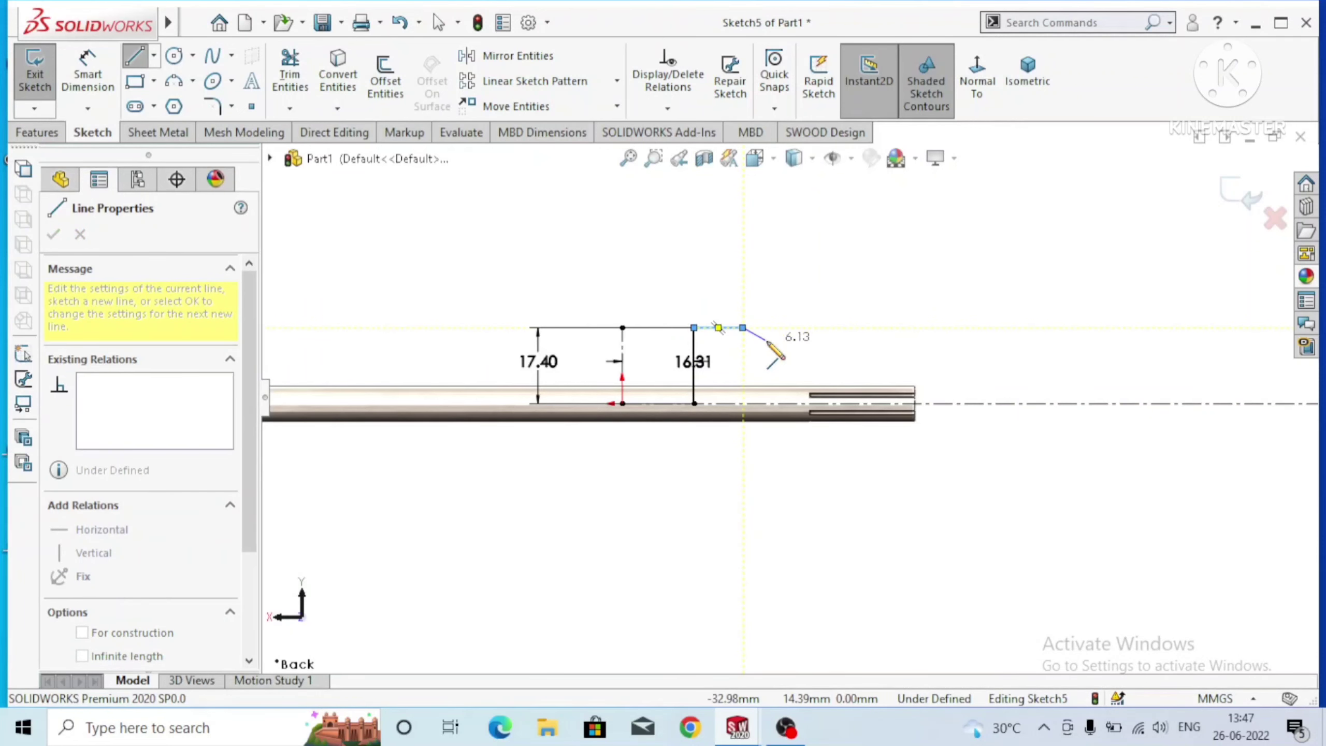
key("Escape")
key("Escape")
scroll(771, 351, "up", 1)
scroll(772, 351, "up", 1)
scroll(877, 449, "down", 1)
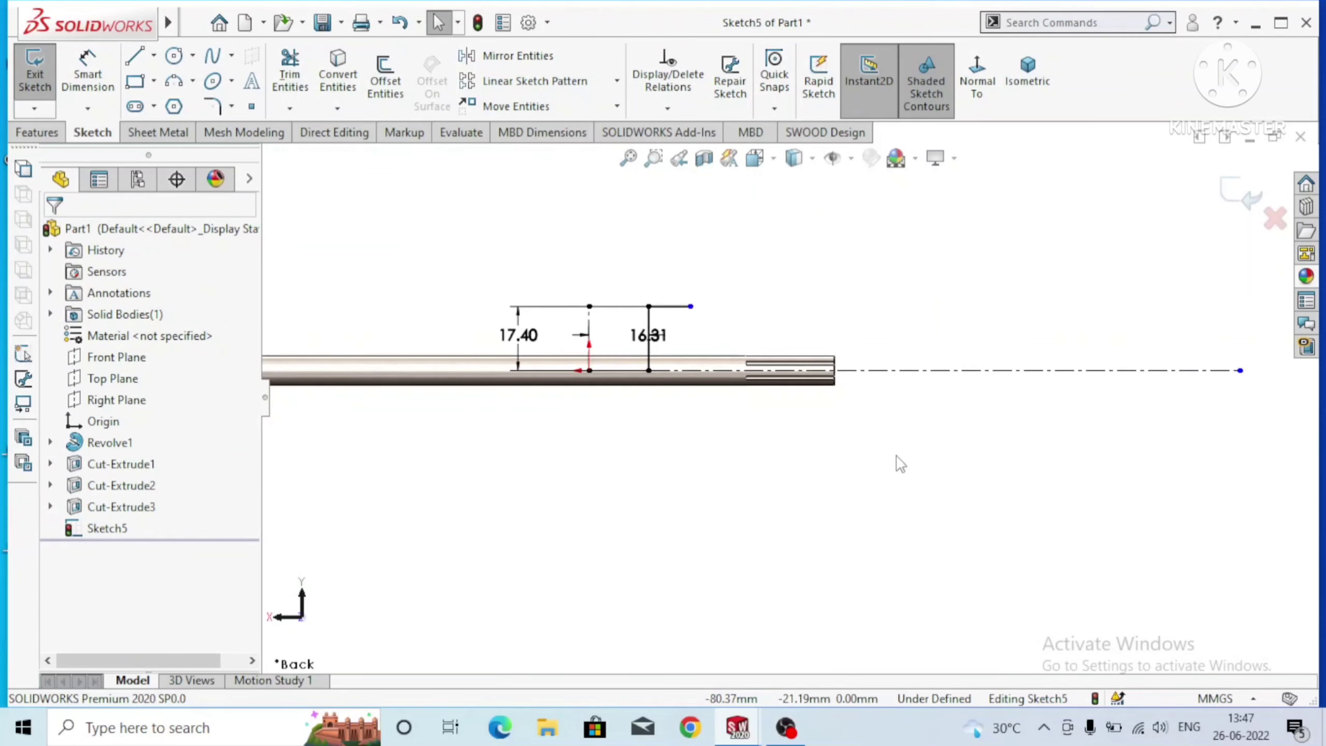
scroll(774, 387, "down", 1)
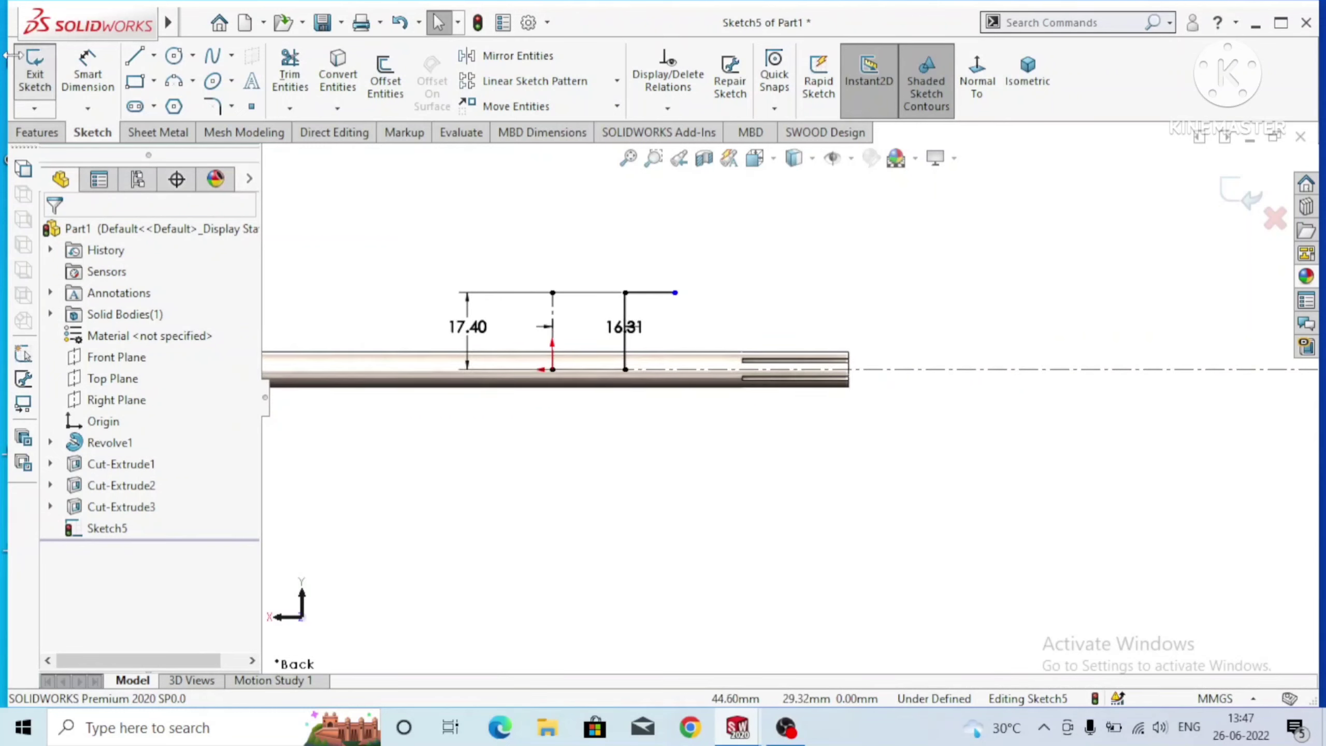
Start another line on the offset vertical line, then cancel it.
left_click(140, 59)
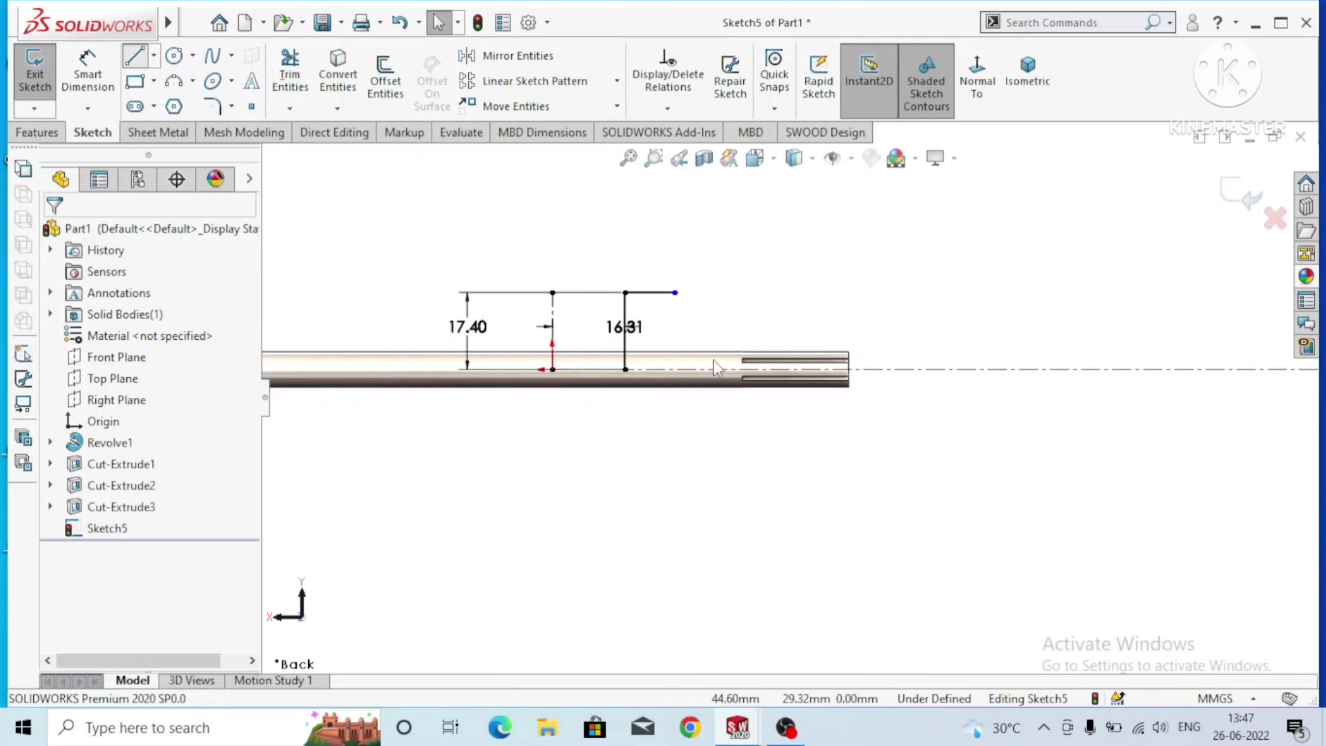
left_click(626, 351)
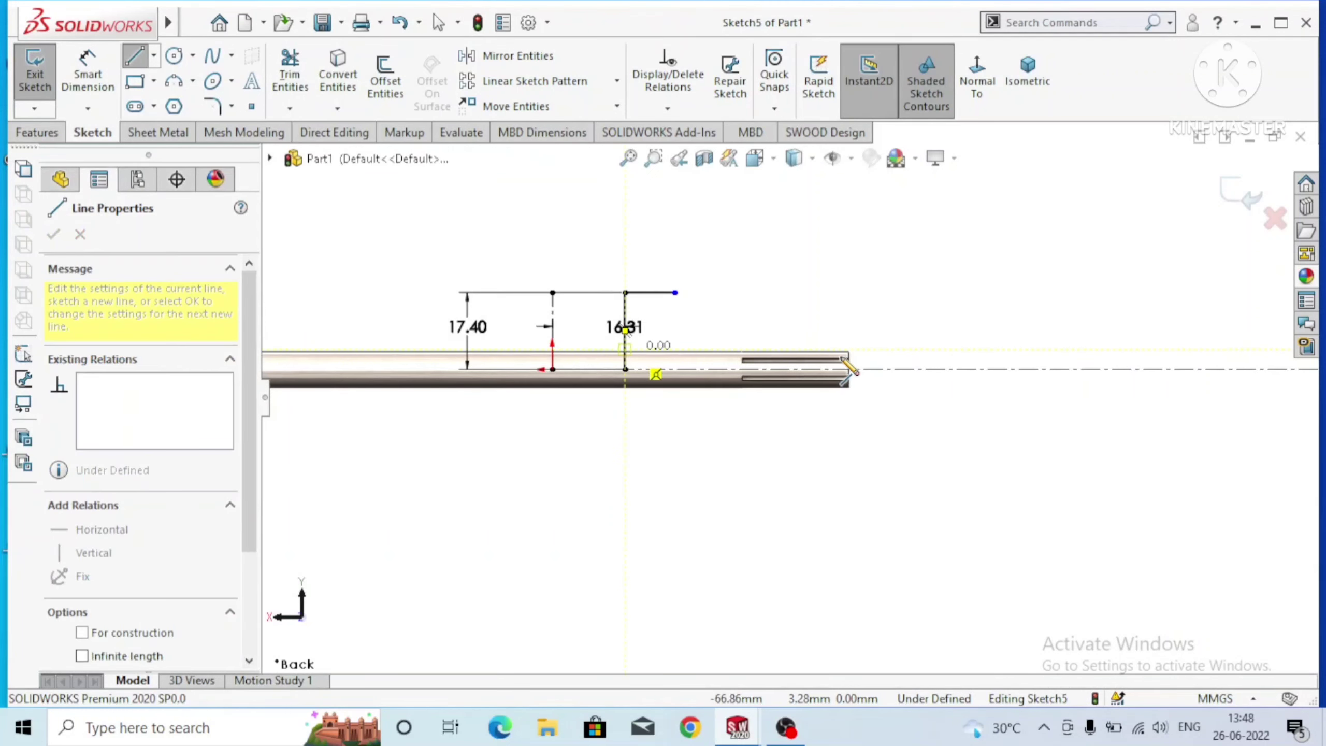
scroll(856, 368, "down", 3)
scroll(820, 364, "down", 2)
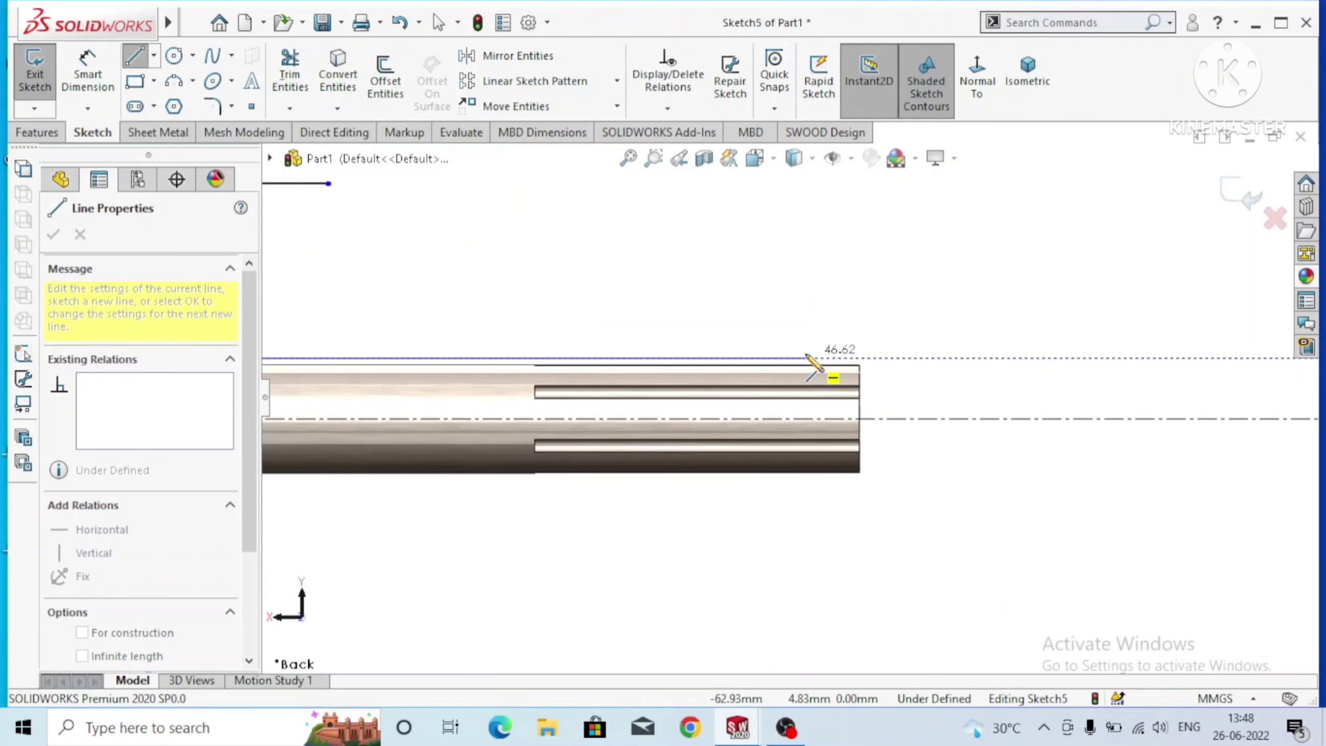
scroll(817, 362, "down", 2)
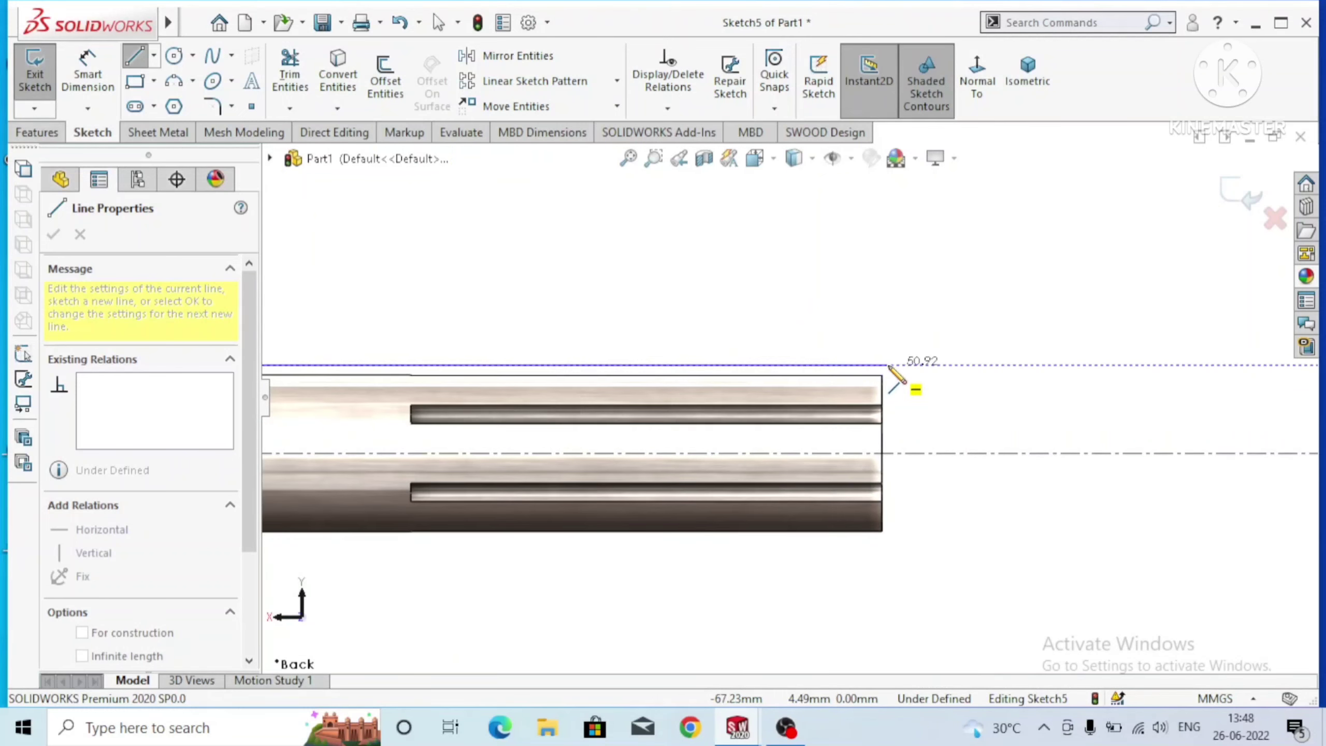
scroll(889, 367, "up", 2)
scroll(889, 368, "up", 1)
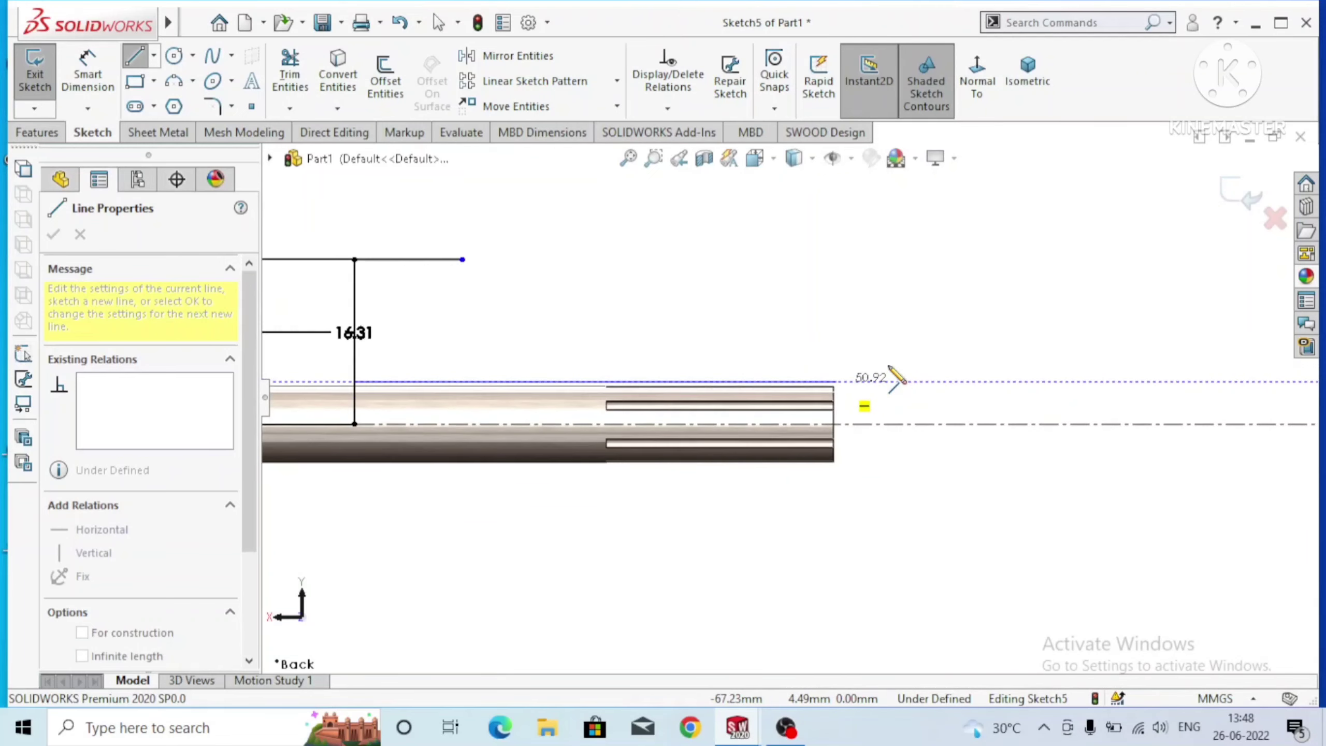
key("Escape")
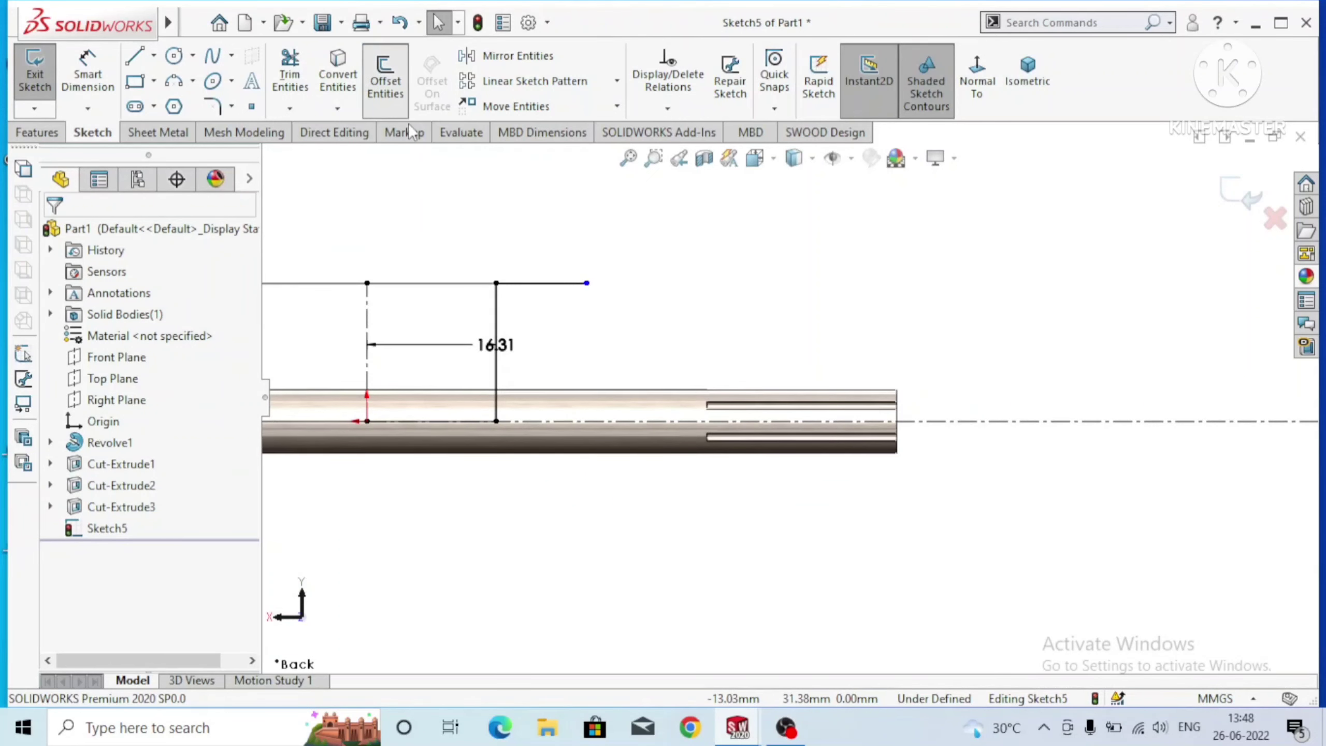
Offset the horizontal centerline 4 mm upward to make a line above the shaft axis.
left_click(386, 89)
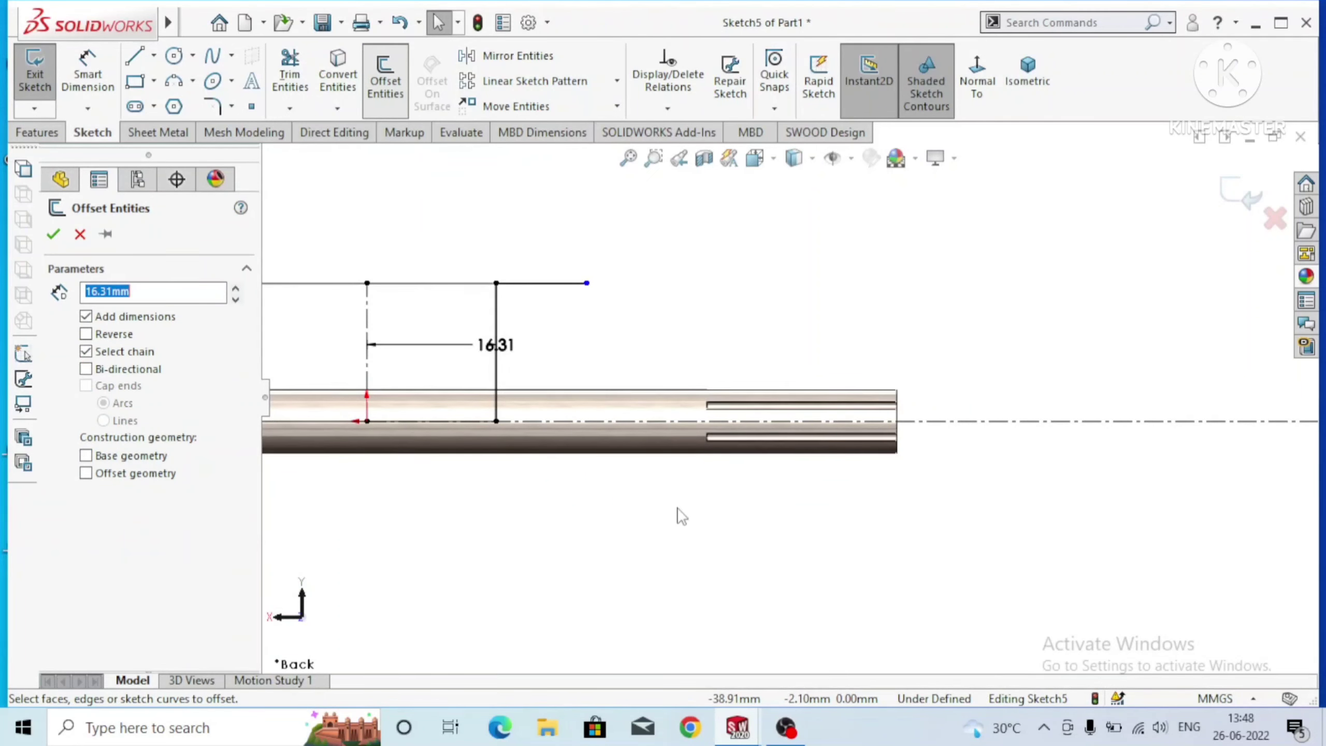
type("4")
key("Return")
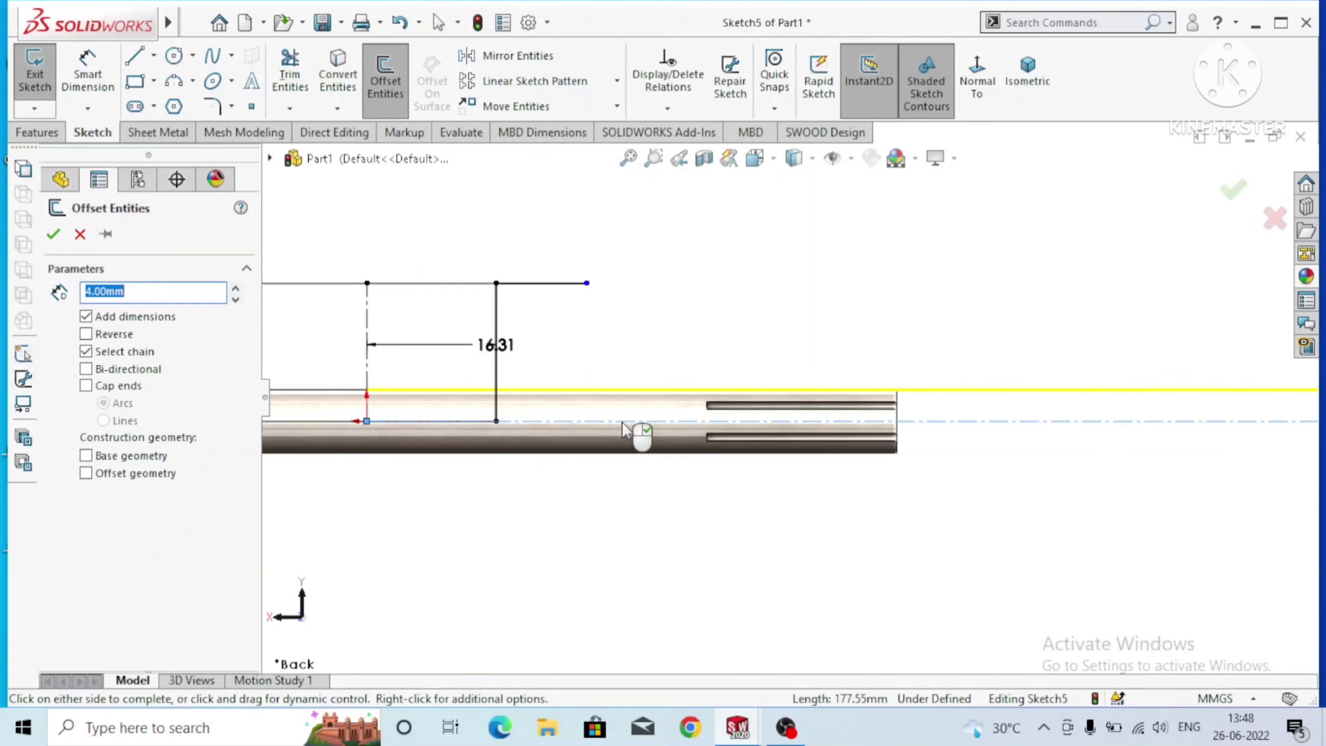
left_click(53, 236)
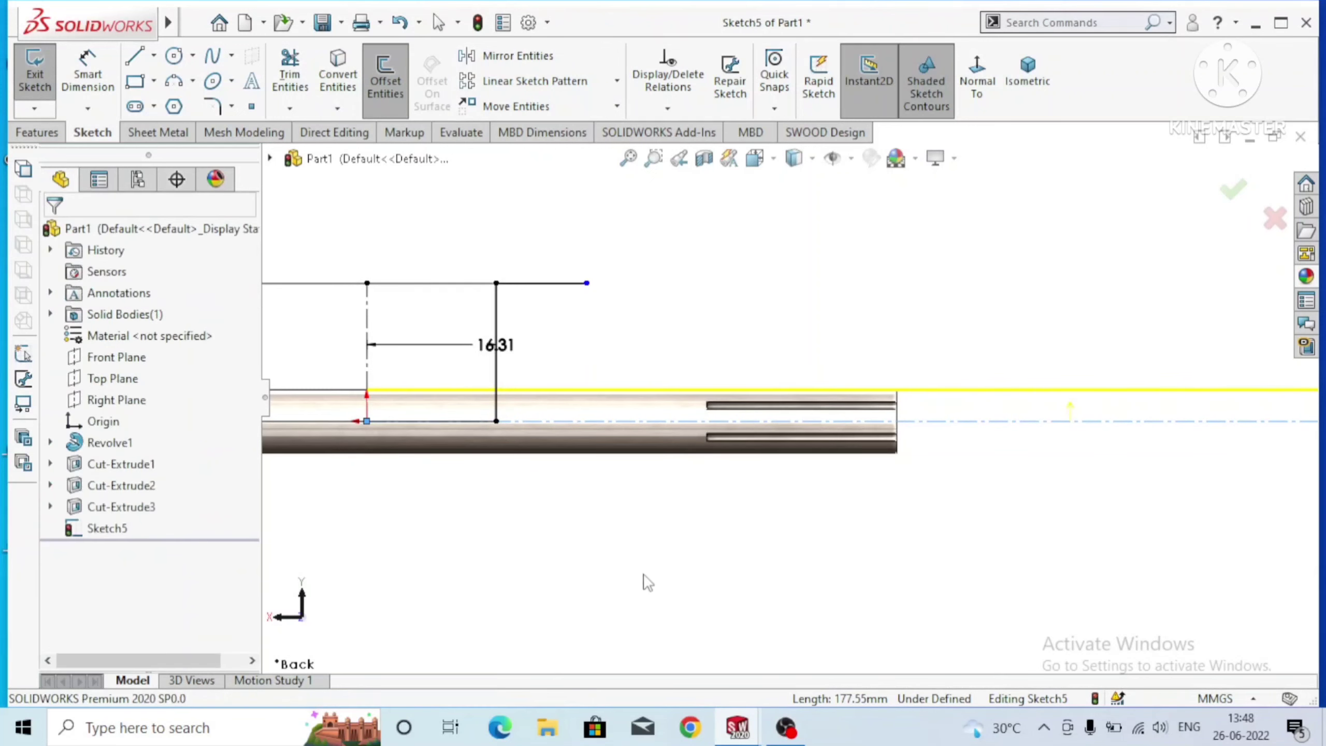
scroll(792, 398, "up", 3)
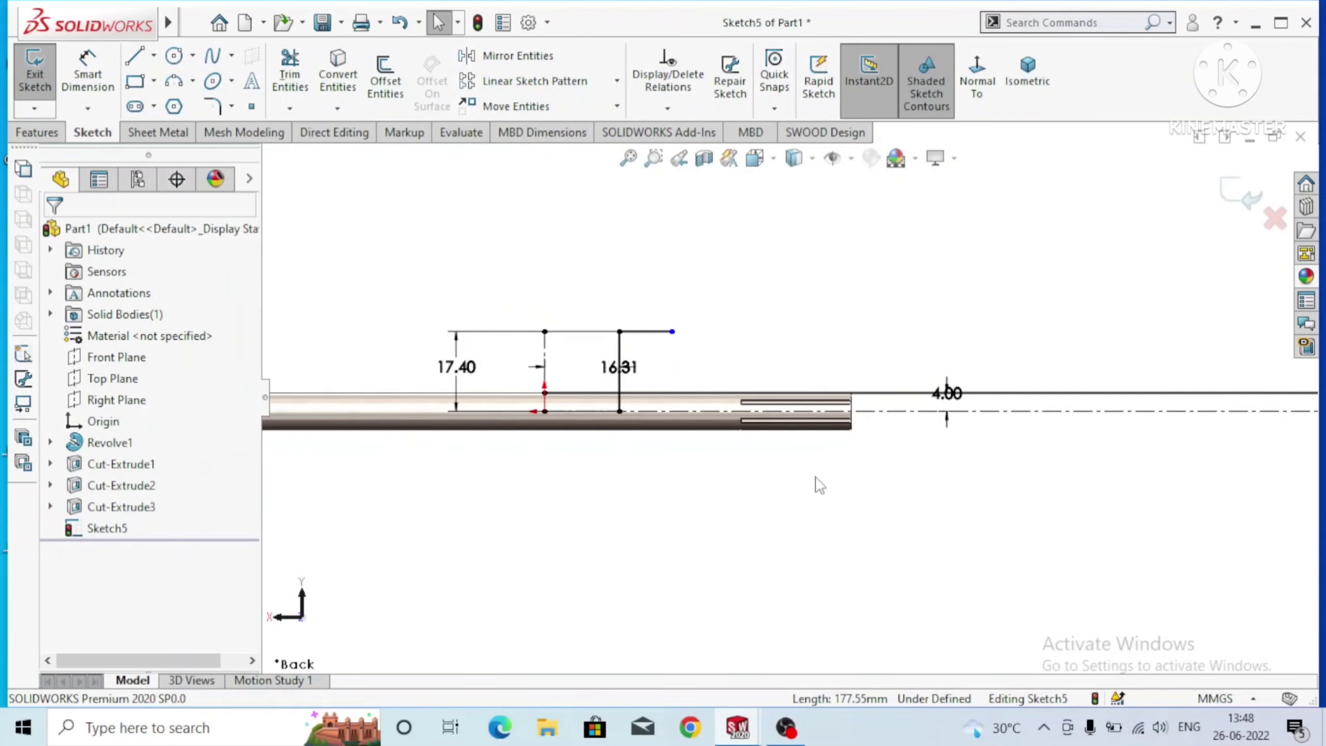
scroll(863, 452, "down", 2)
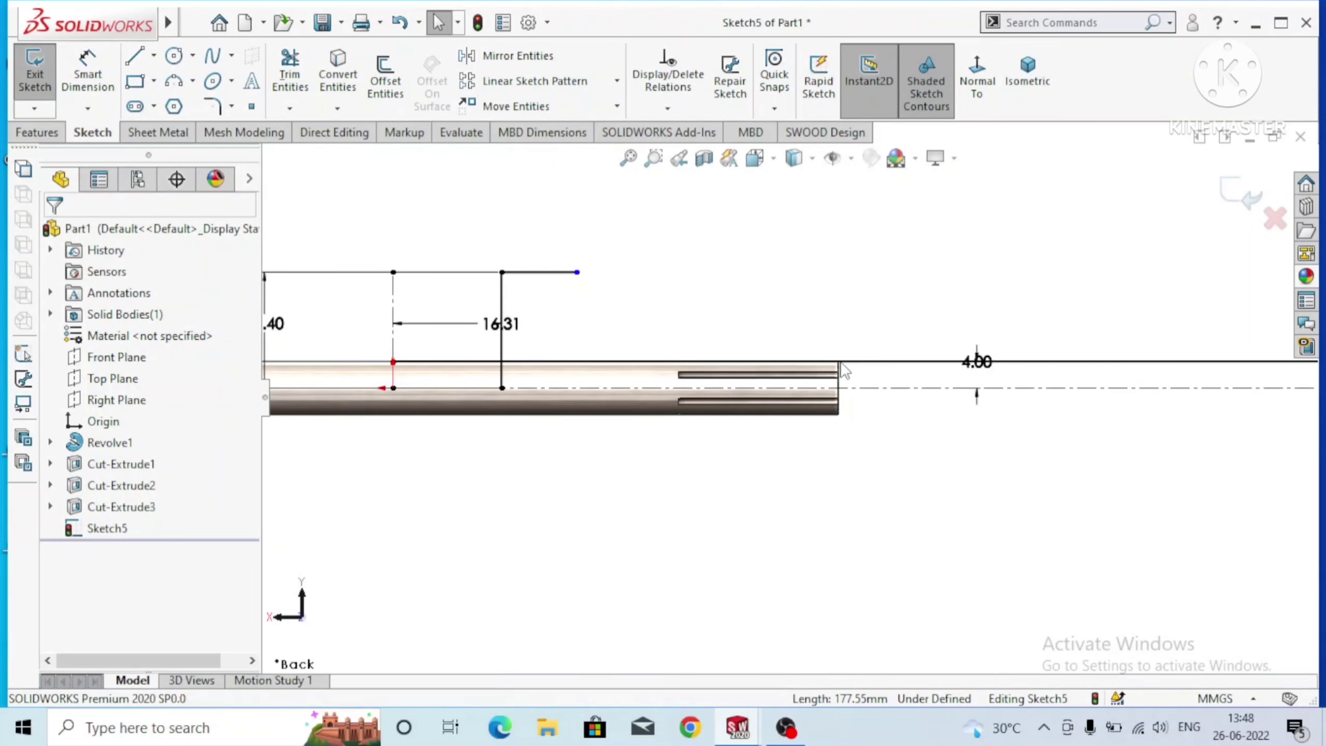
scroll(855, 381, "down", 3)
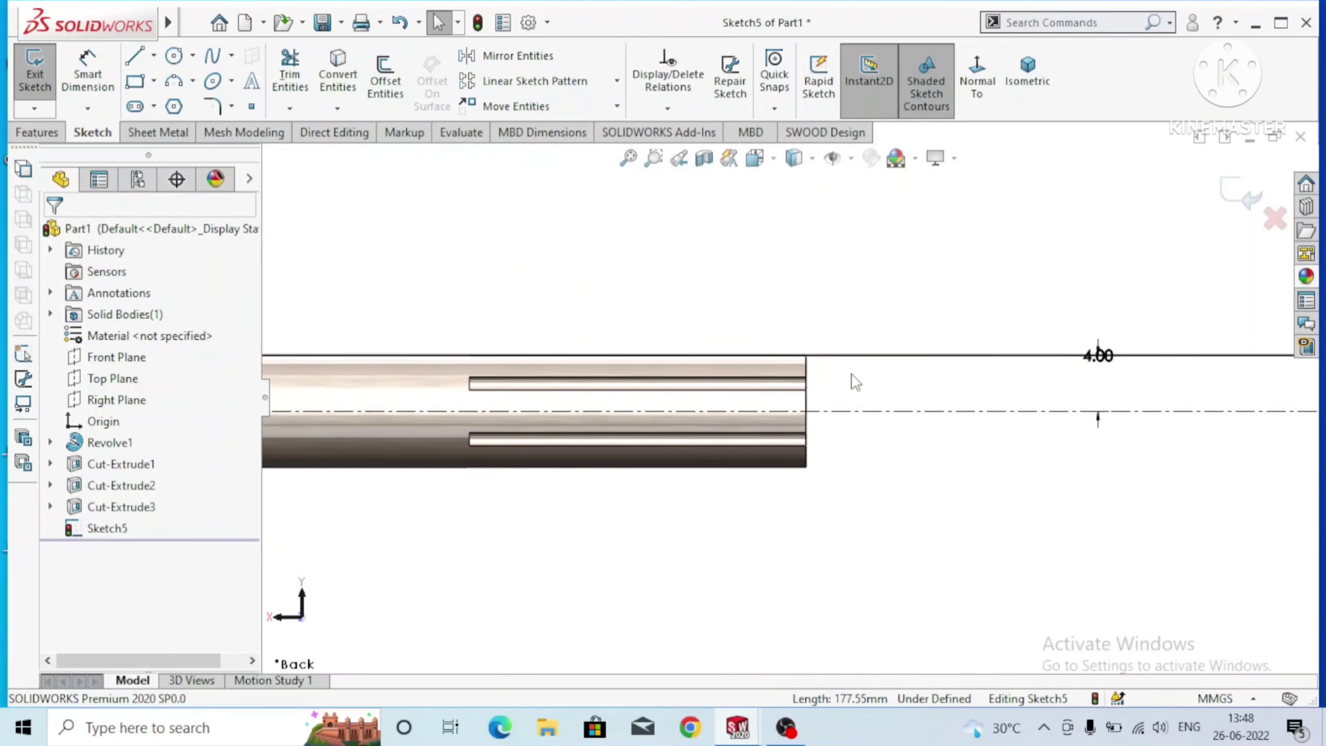
Draw a vertical line from the shaft's top-right corner down to the centreline.
left_click(134, 61)
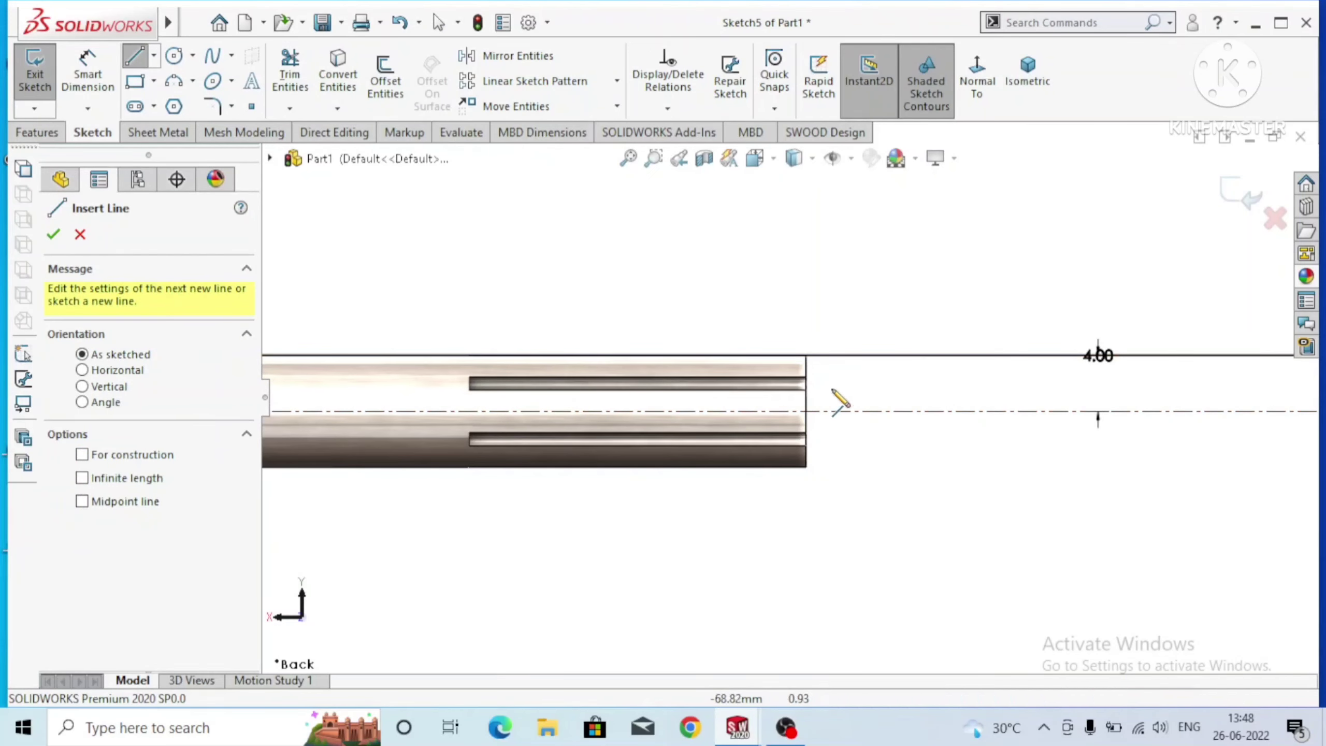
left_click(805, 355)
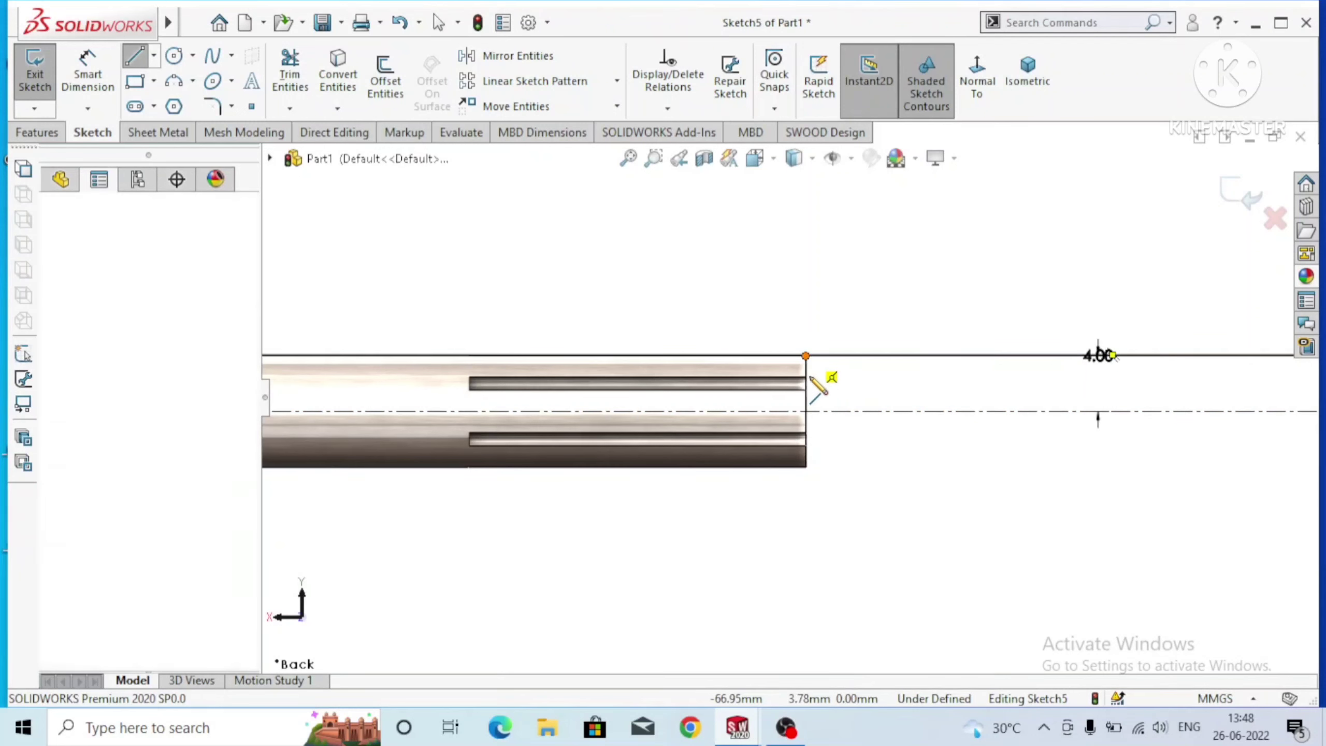
left_click(805, 412)
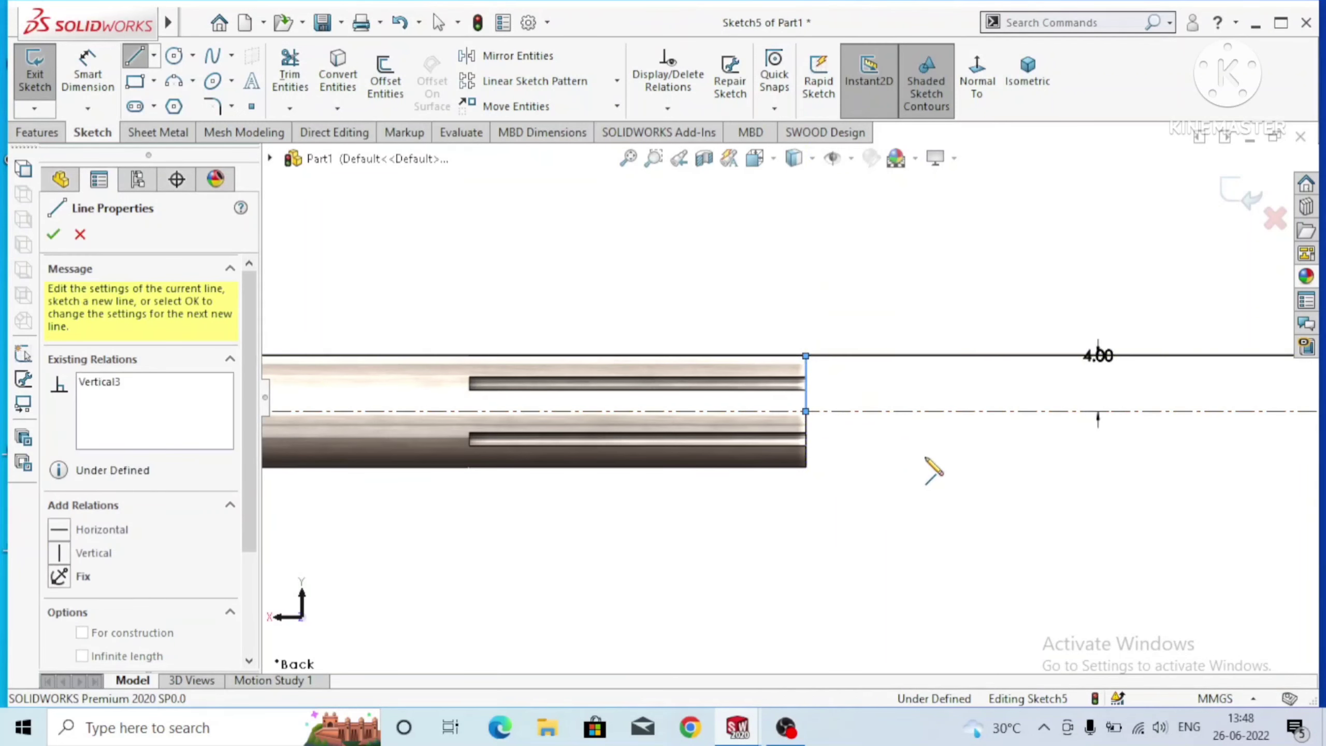
key("Escape")
key("Escape")
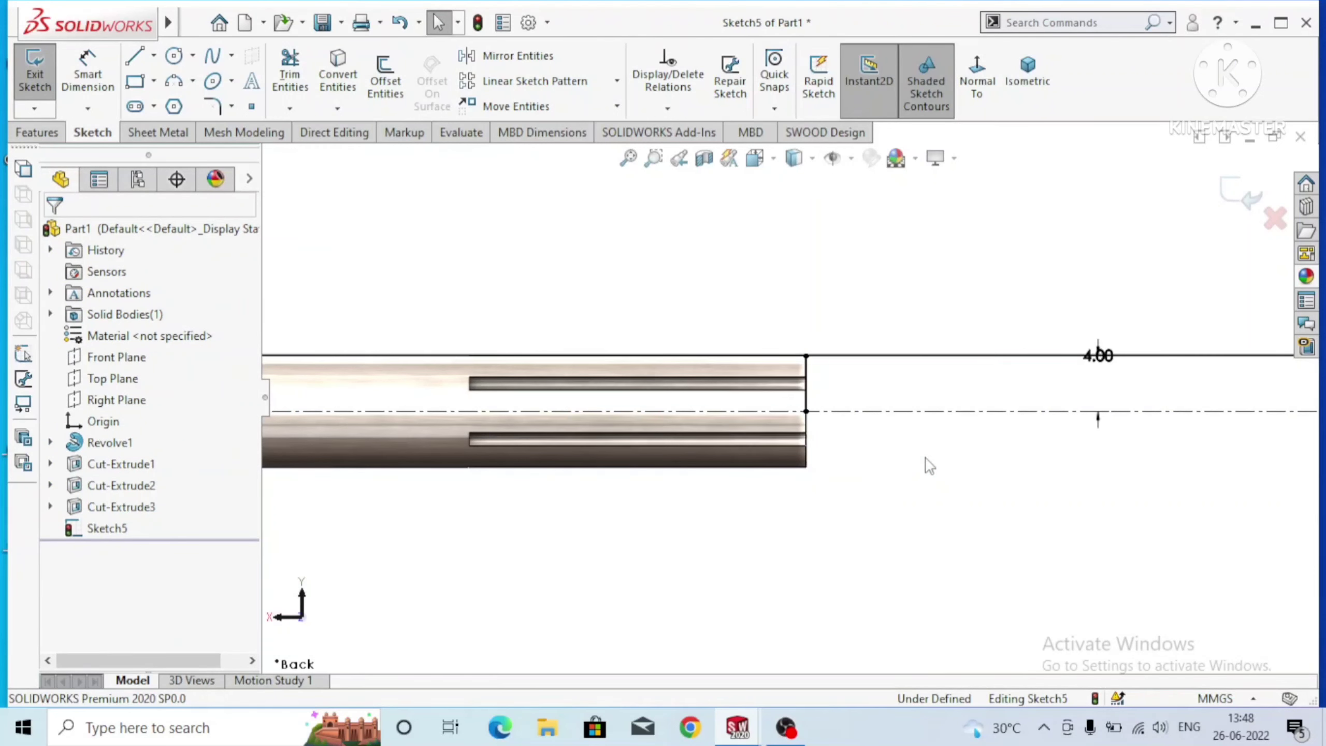
Trim the vertical line below the part's top edge and the top line right of the part.
key("z")
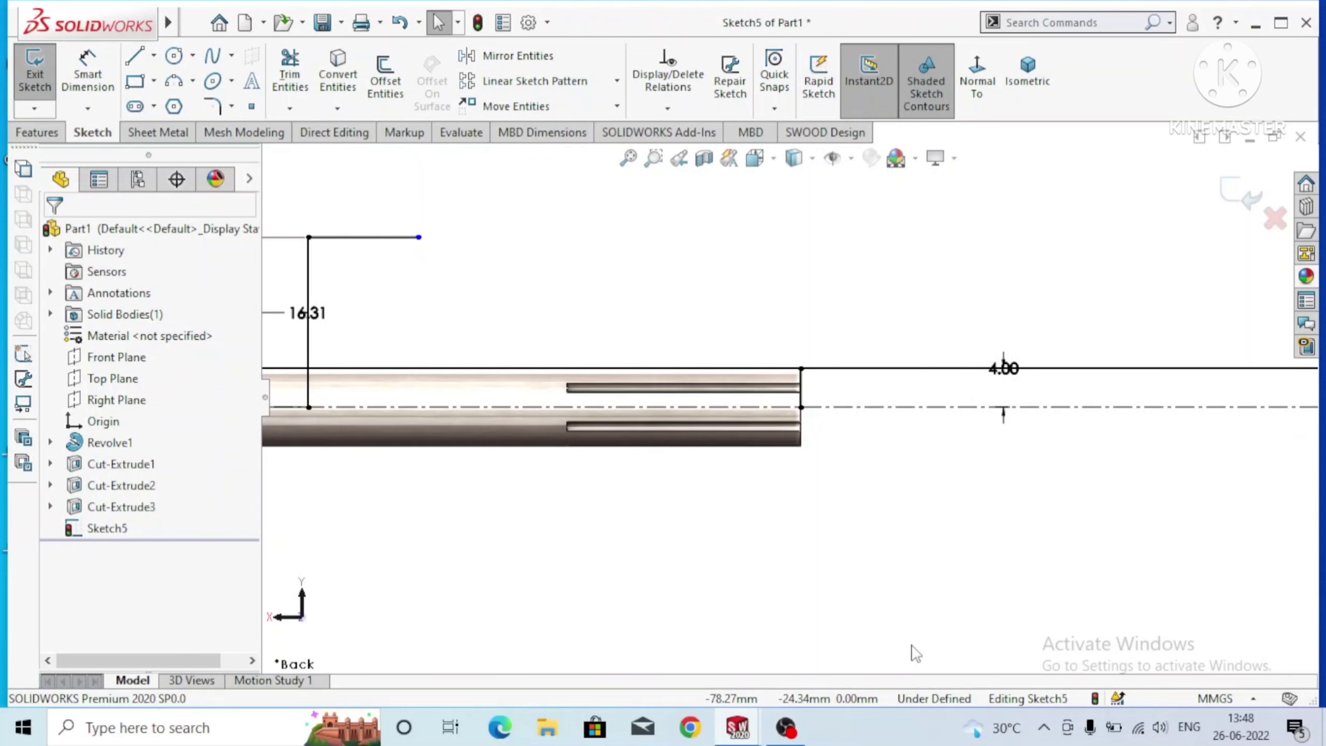
key("z")
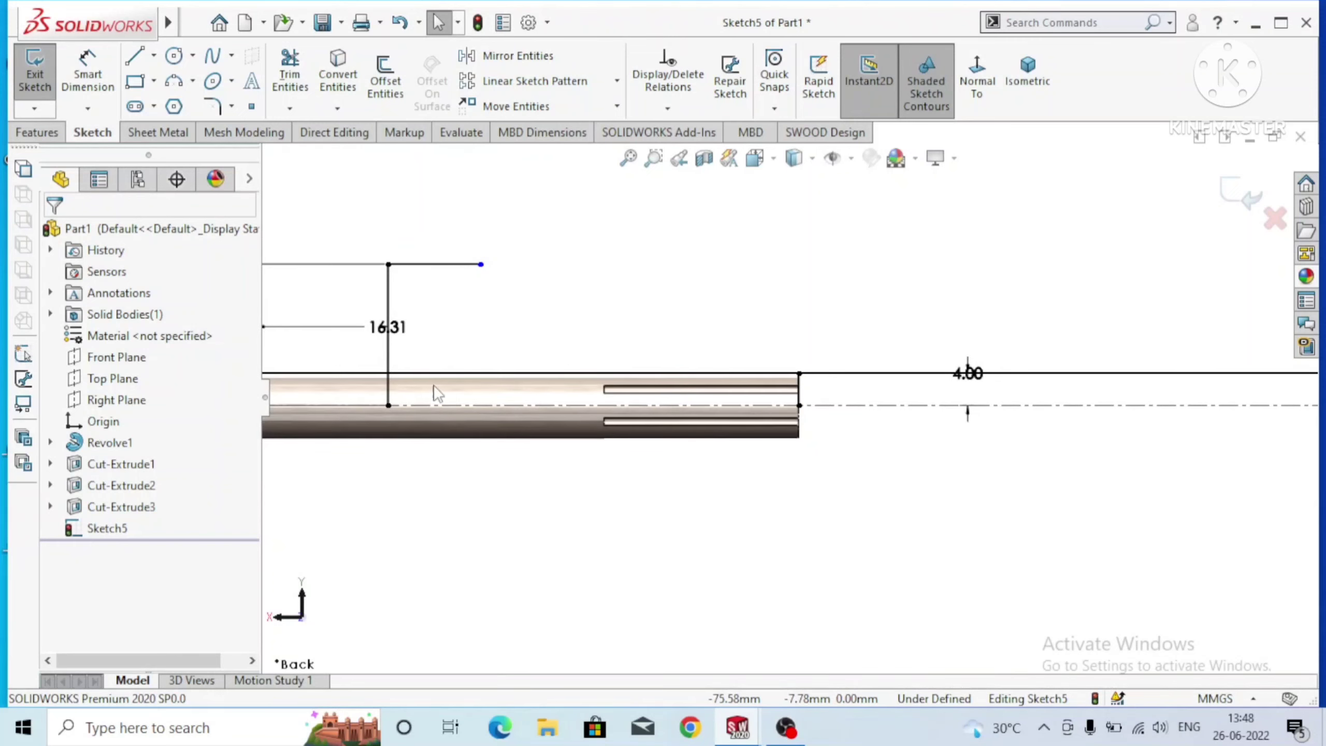
key("ctrl+Right")
key("ctrl+Right")
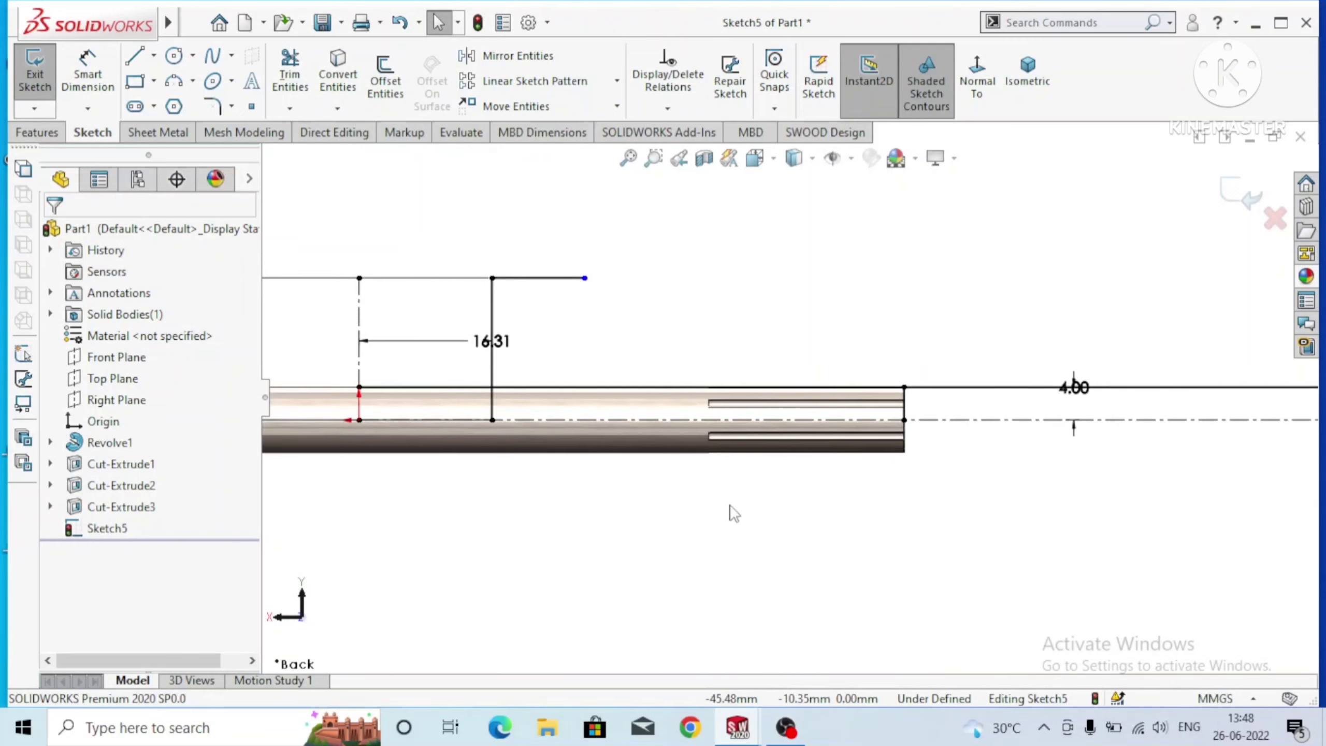
left_click(285, 71)
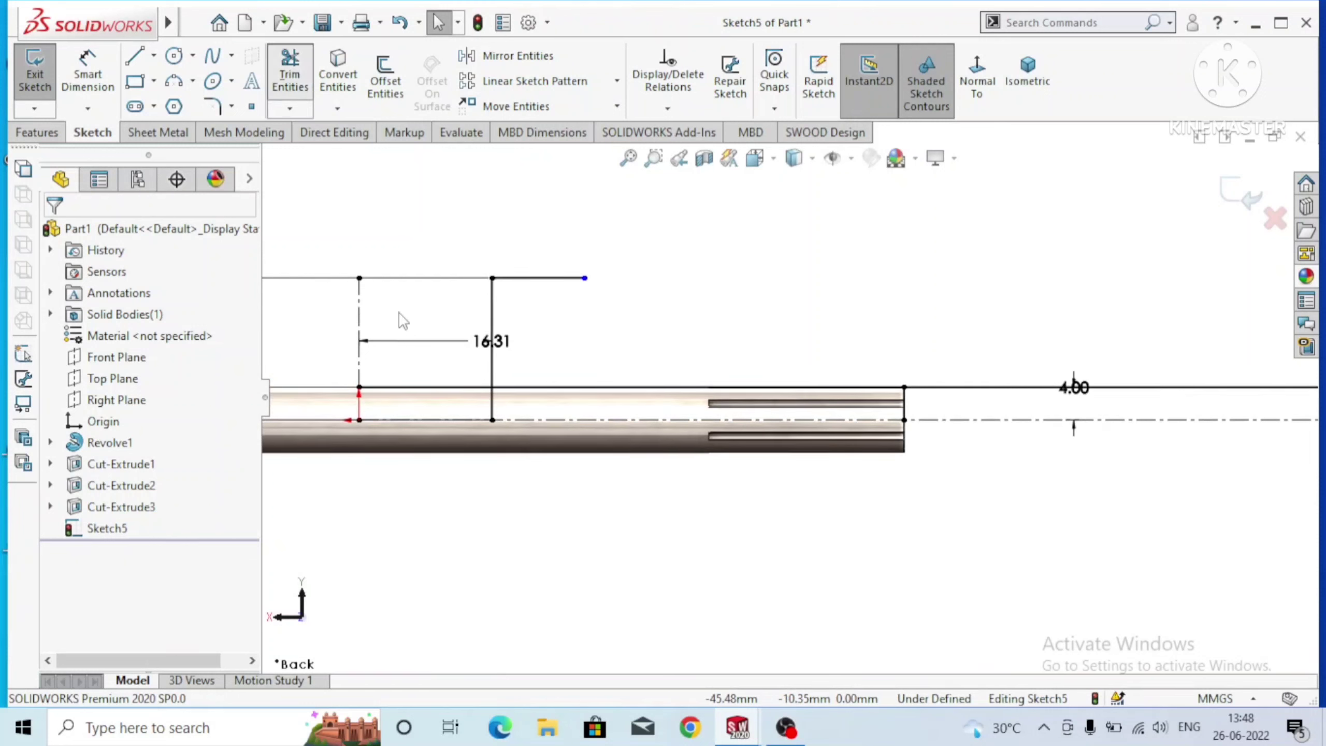
mouse_move(510, 408)
left_mouse_down()
mouse_move(448, 398)
mouse_move(417, 375)
left_mouse_up()
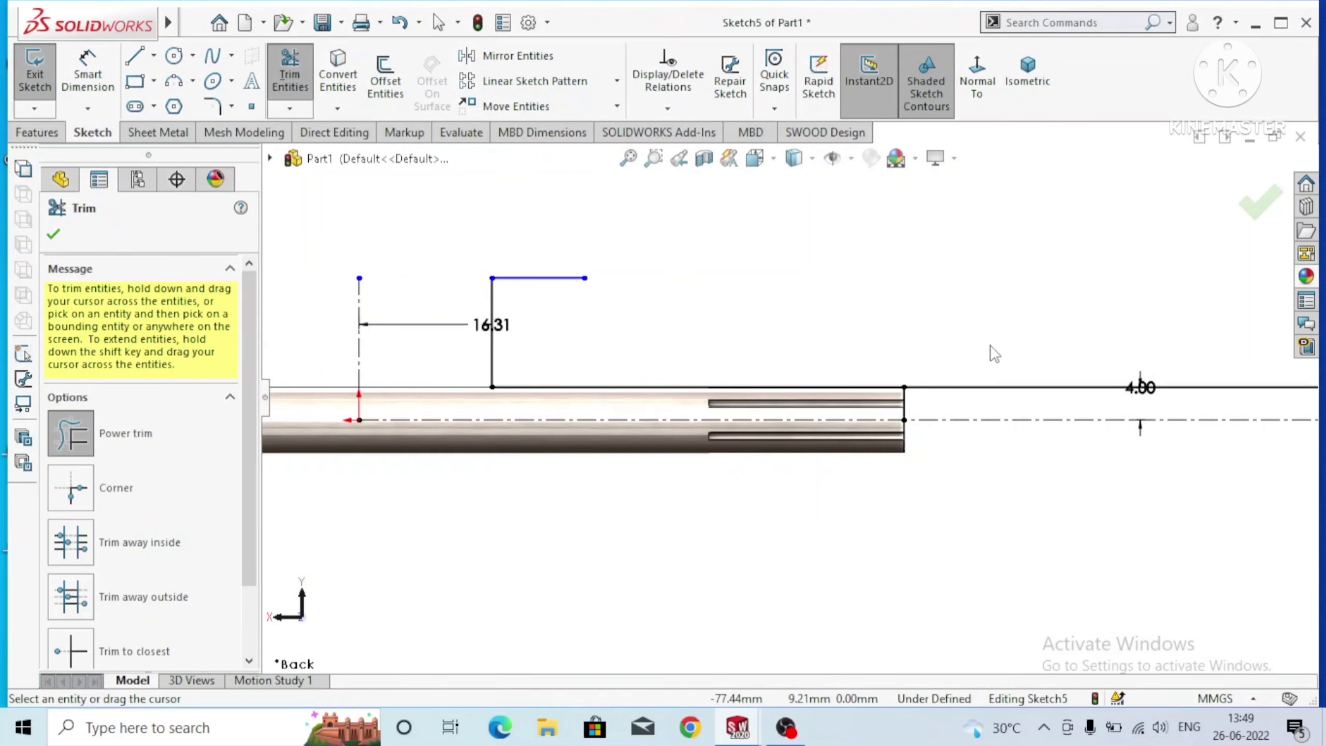
left_click_drag(977, 380, 979, 410)
scroll(960, 361, "up", 3)
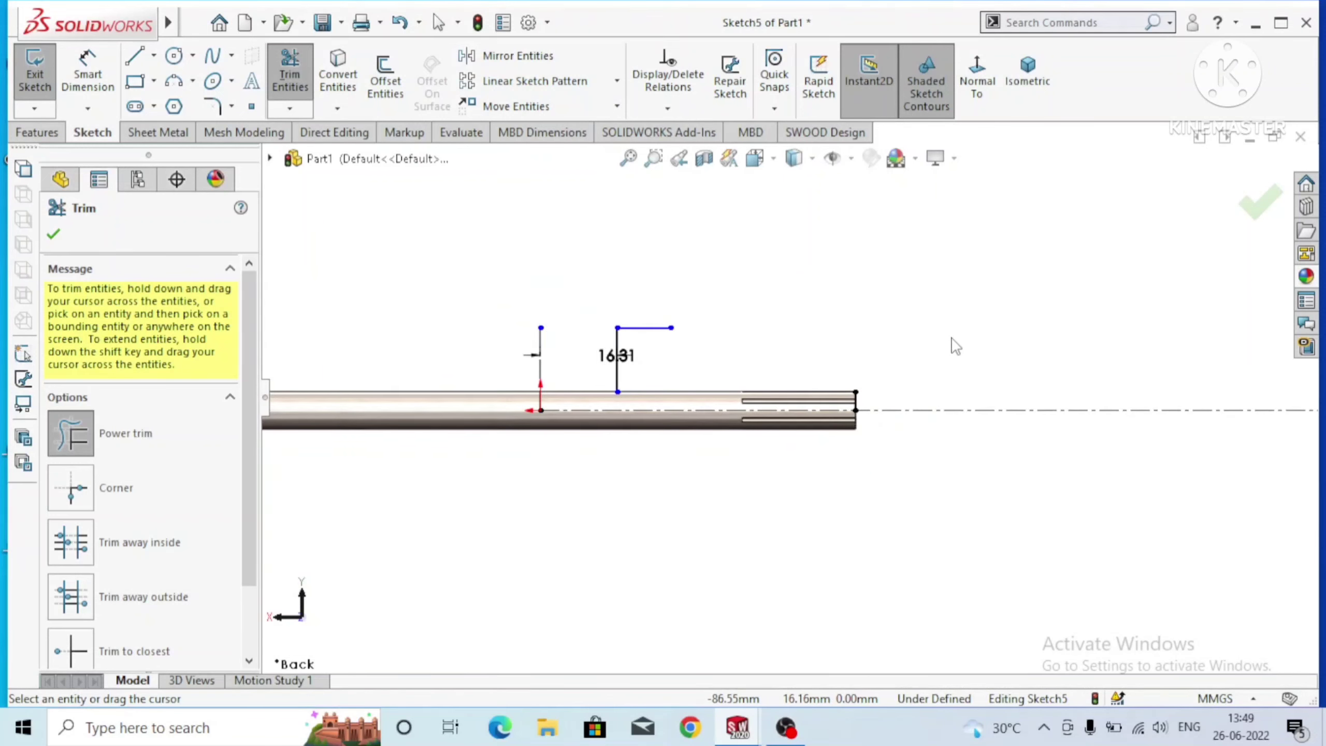
scroll(843, 429, "down", 2)
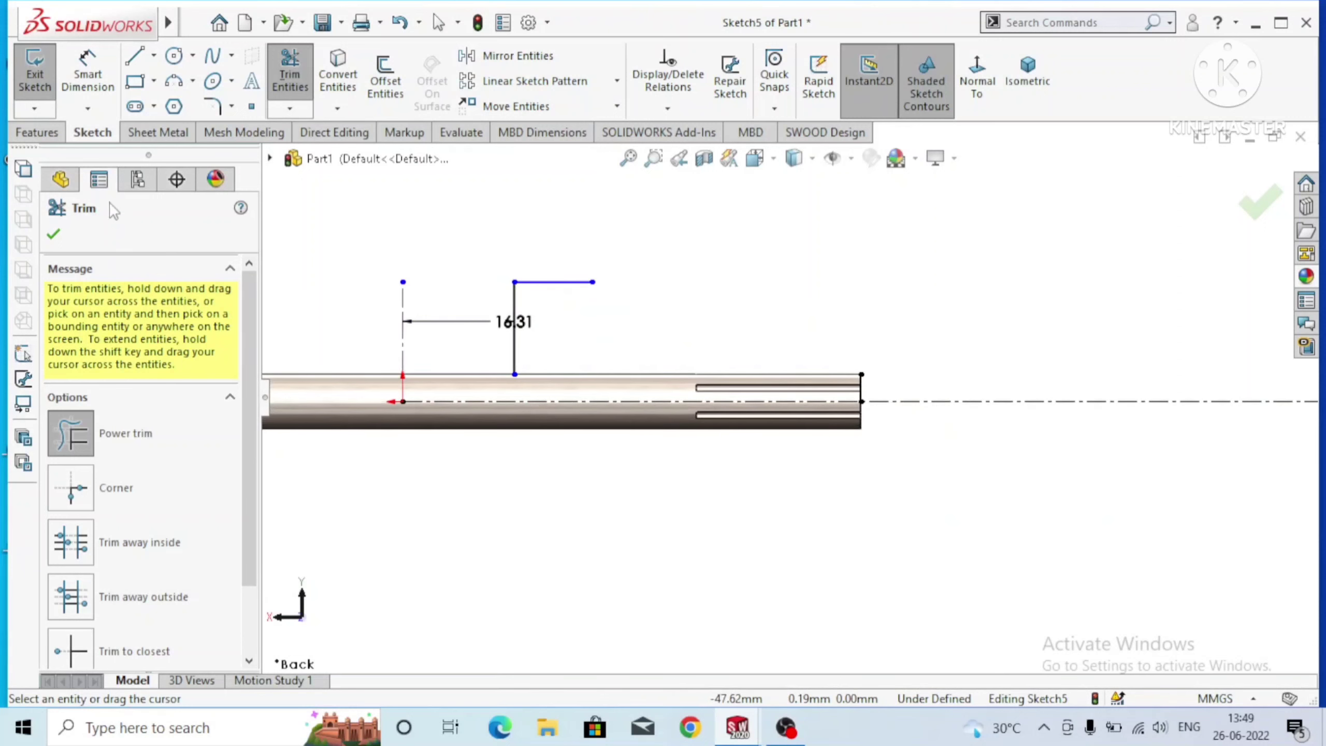
left_click(132, 59)
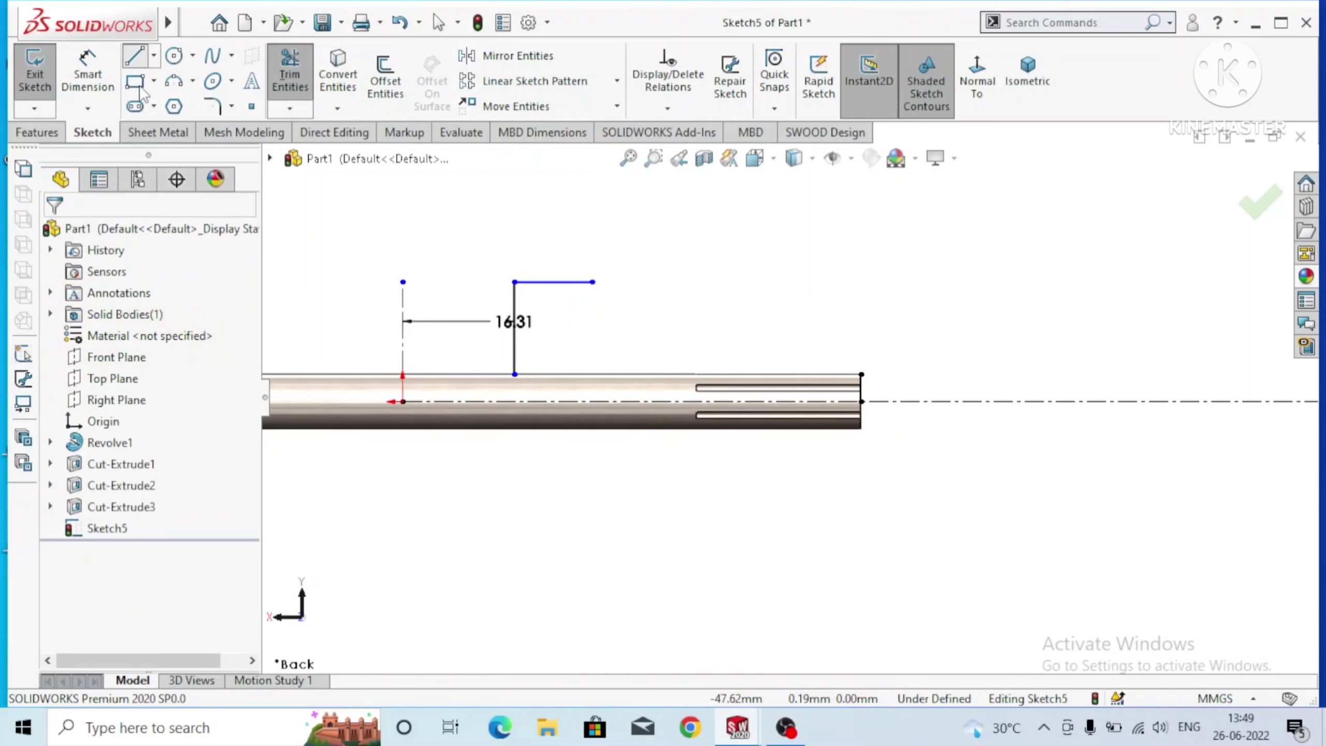
Draw a line along the part's top edge to the vertical line's foot.
left_click(861, 374)
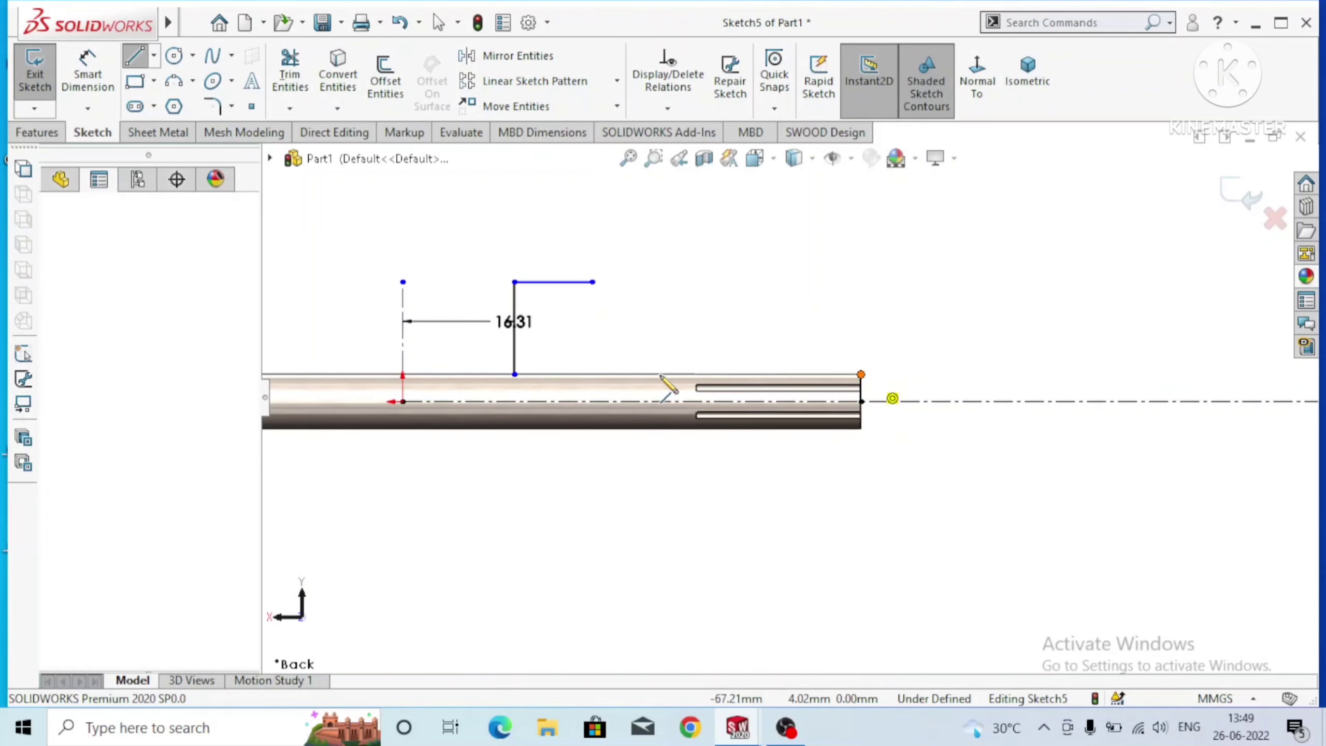
left_click(515, 375)
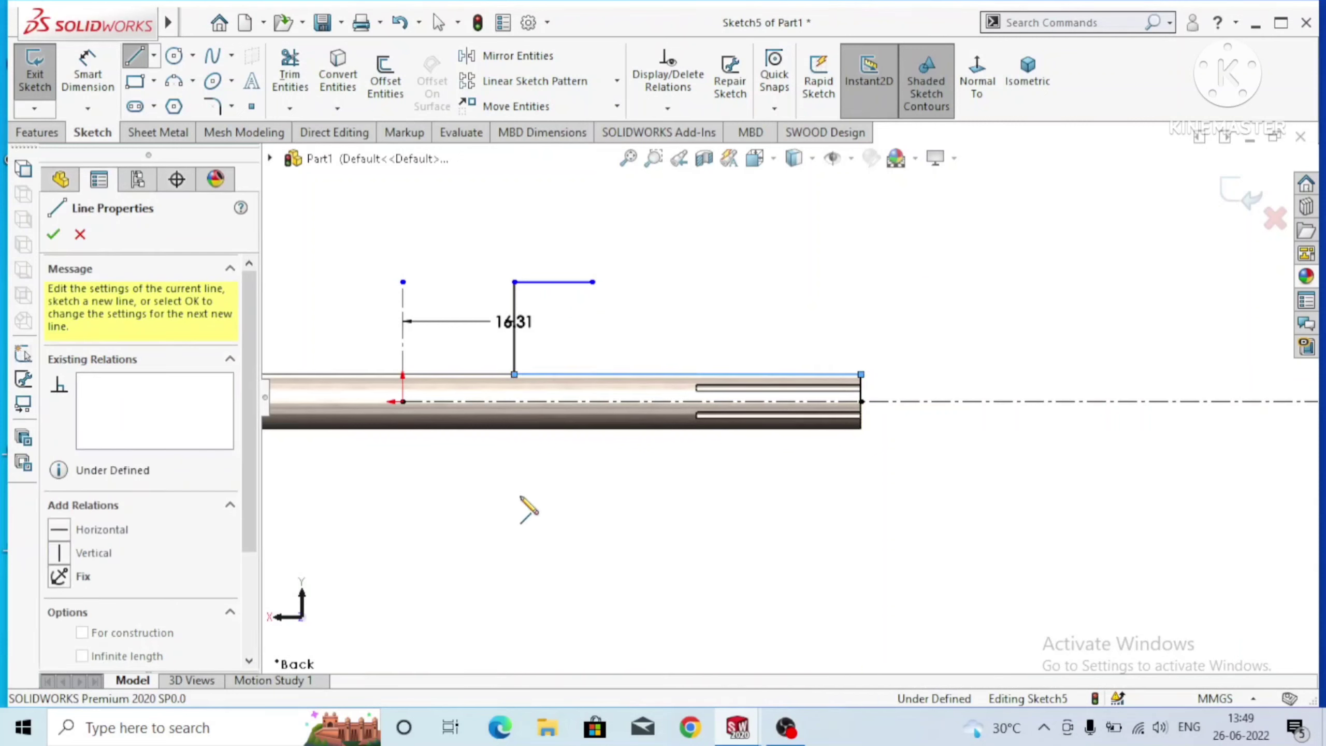
key("Escape")
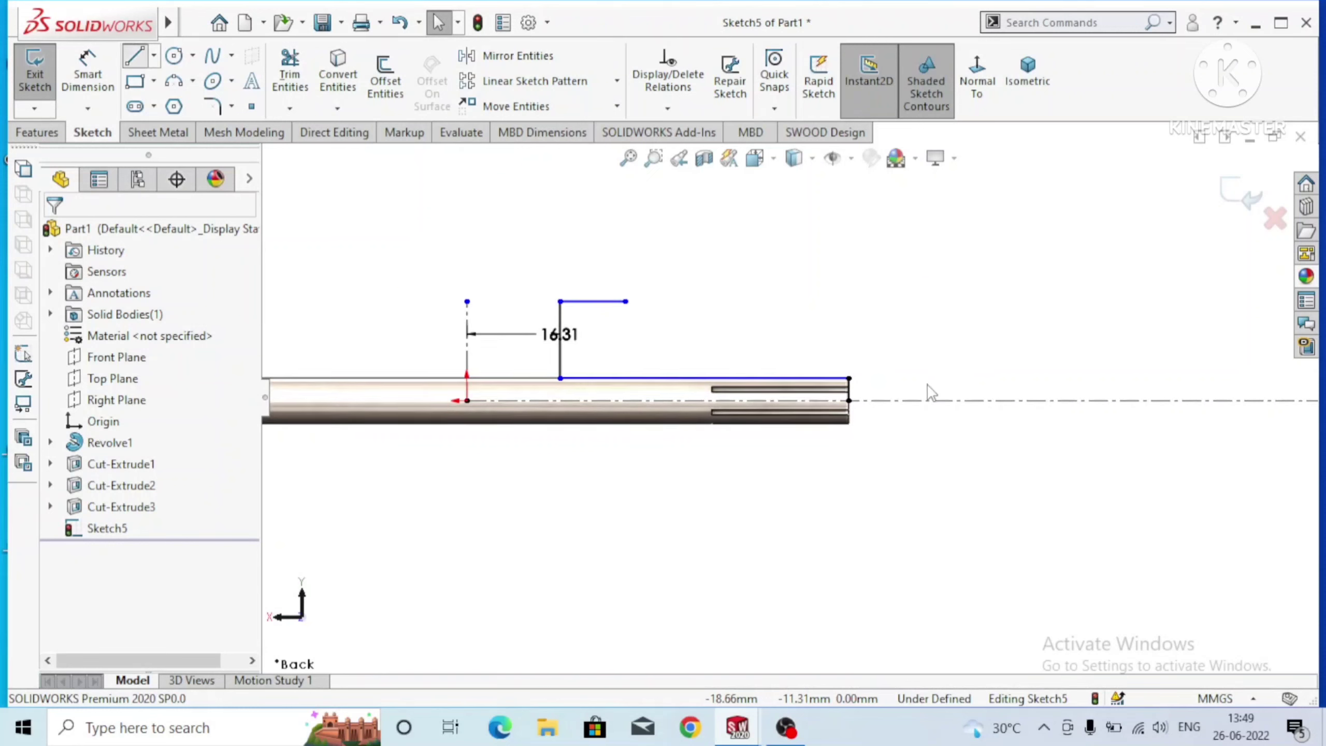
Draw a line chain right along the centreline, up, and back left above the part.
key("l")
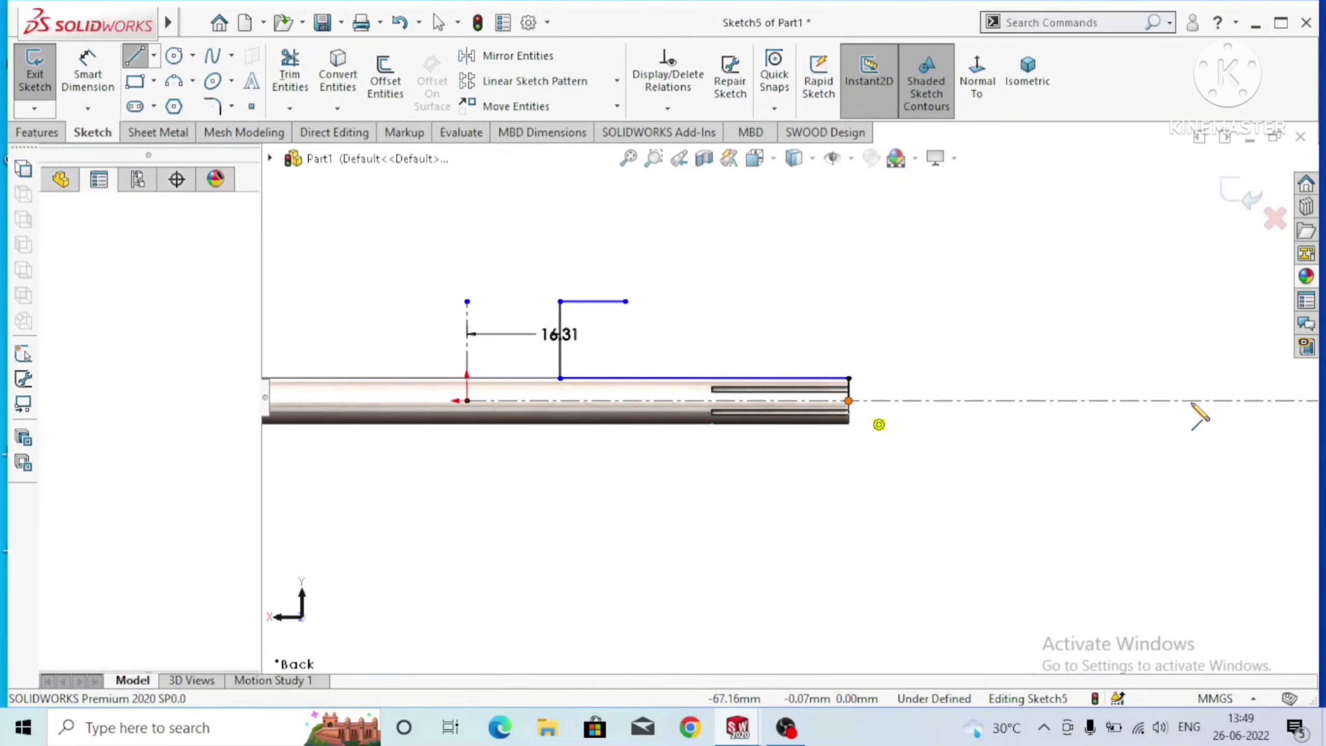
left_click(1196, 400)
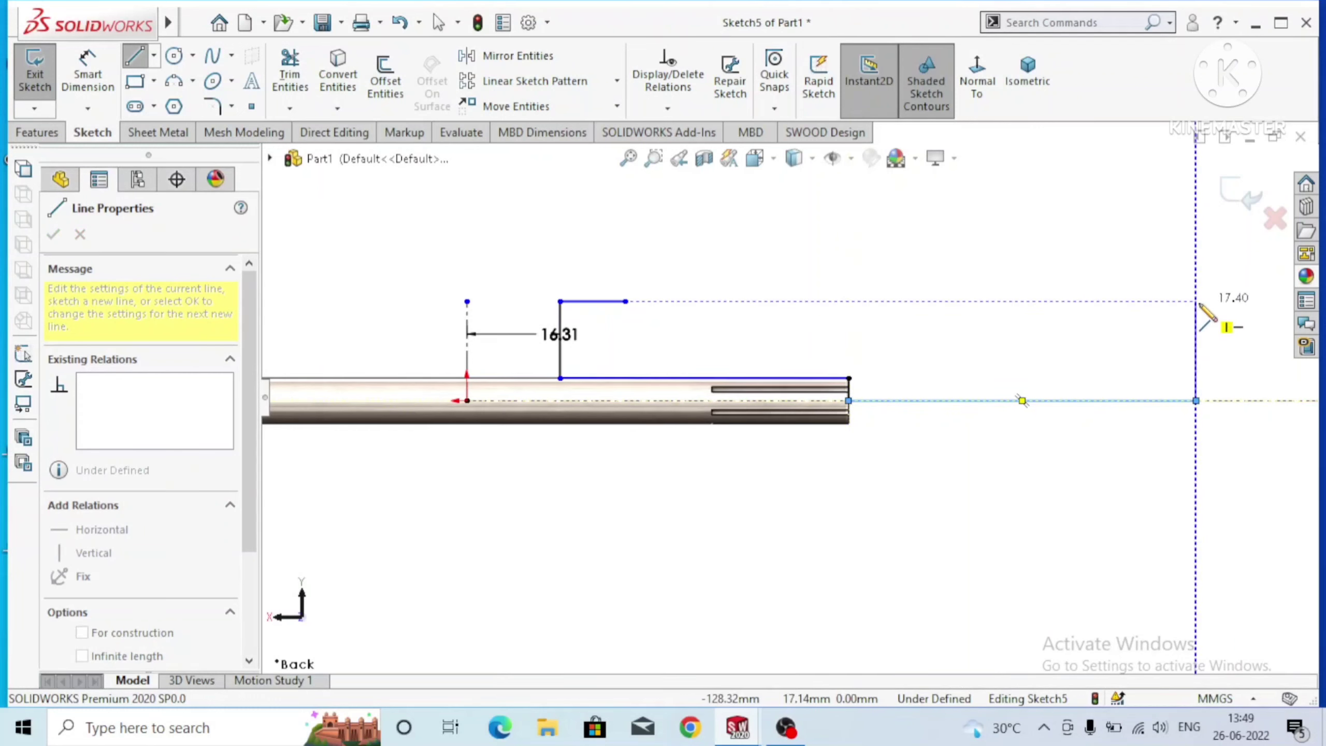
left_click(1195, 302)
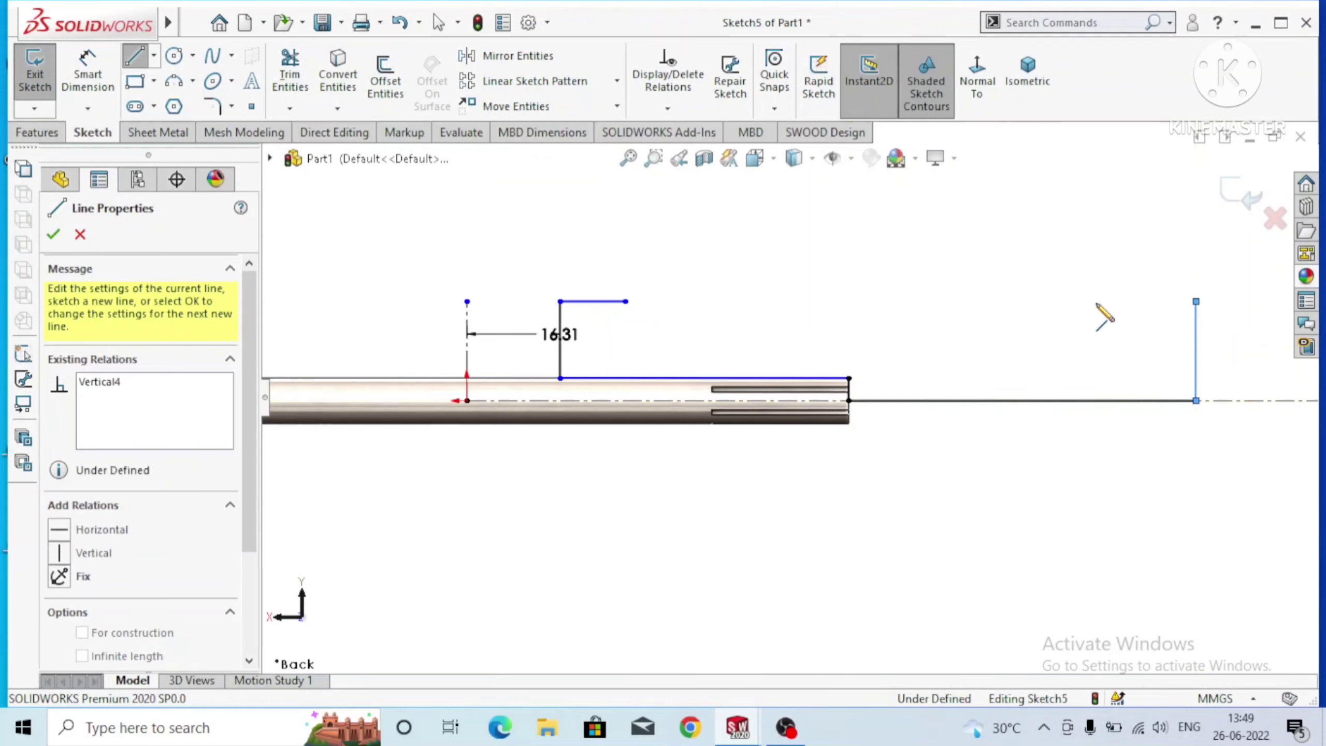
left_click(754, 302)
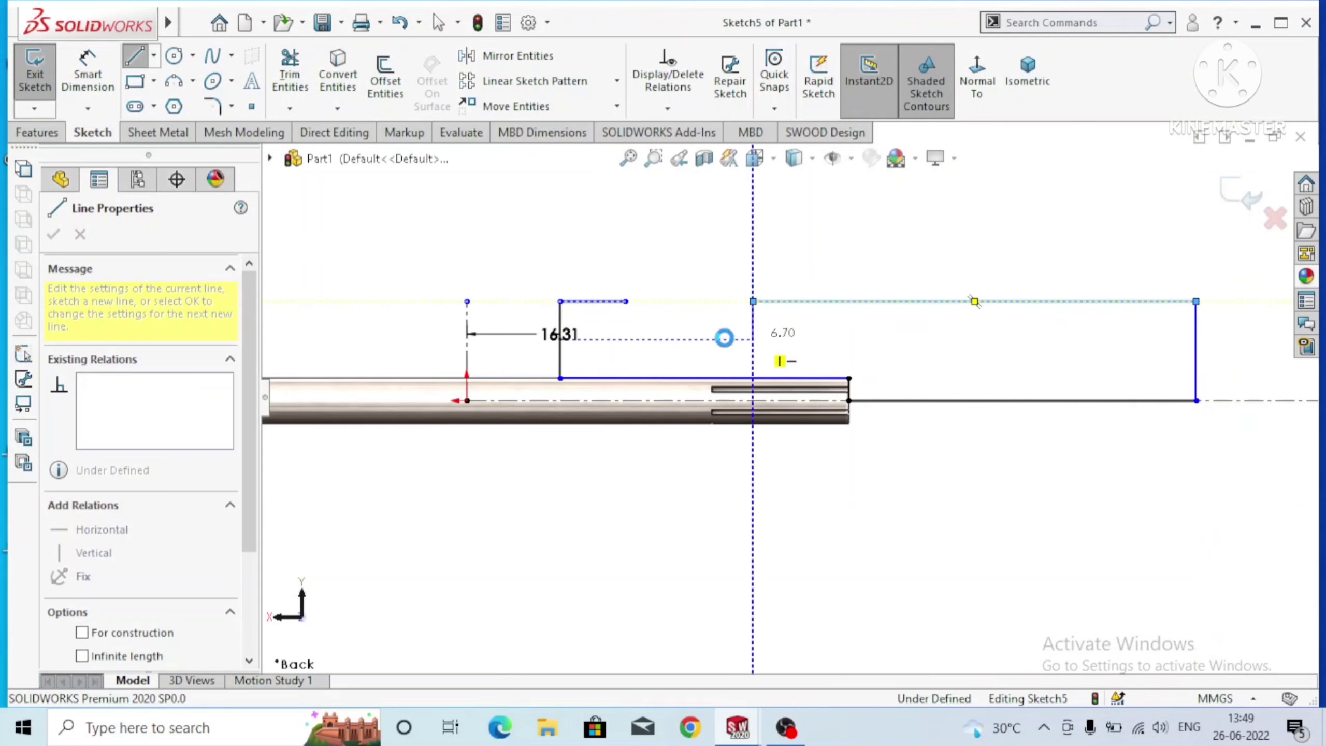
key("Escape")
key("Escape")
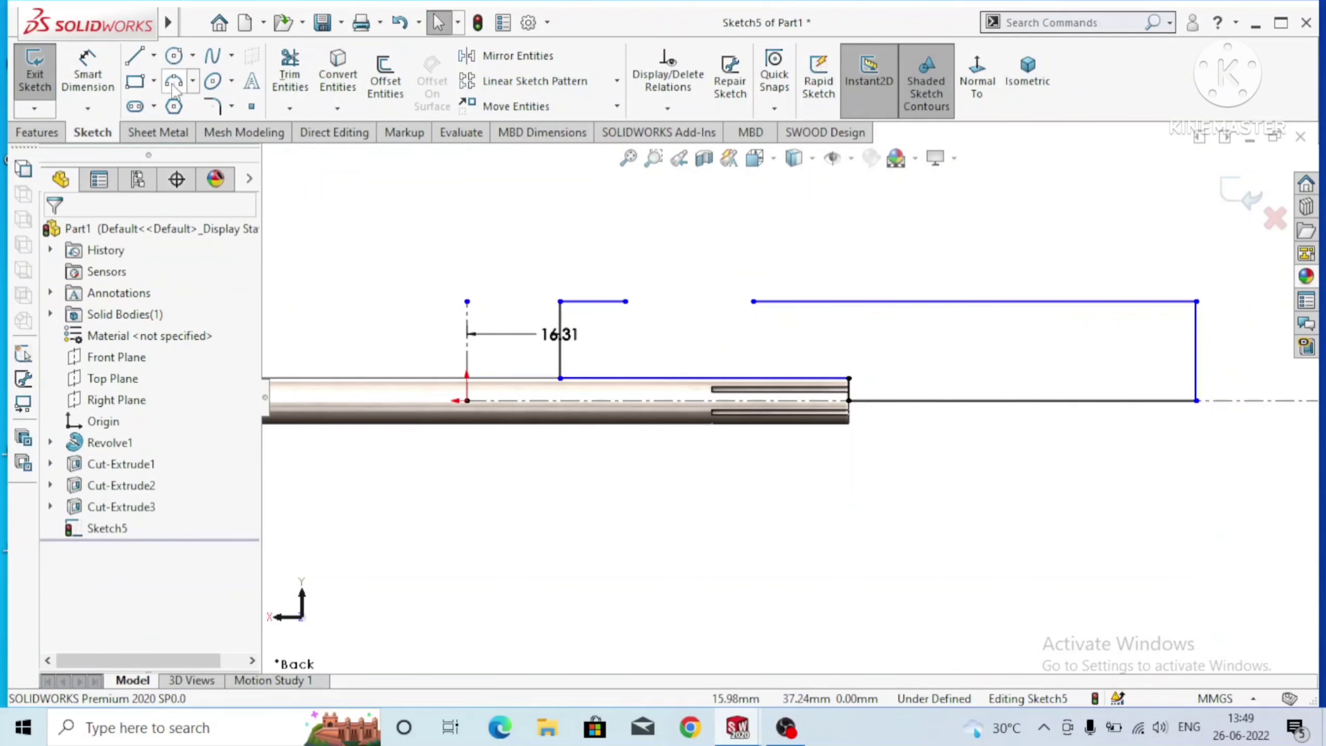
Bridge the short and long top lines of Sketch5 with a downward-dipping three-point arc notch.
left_click(174, 80)
left_click(625, 301)
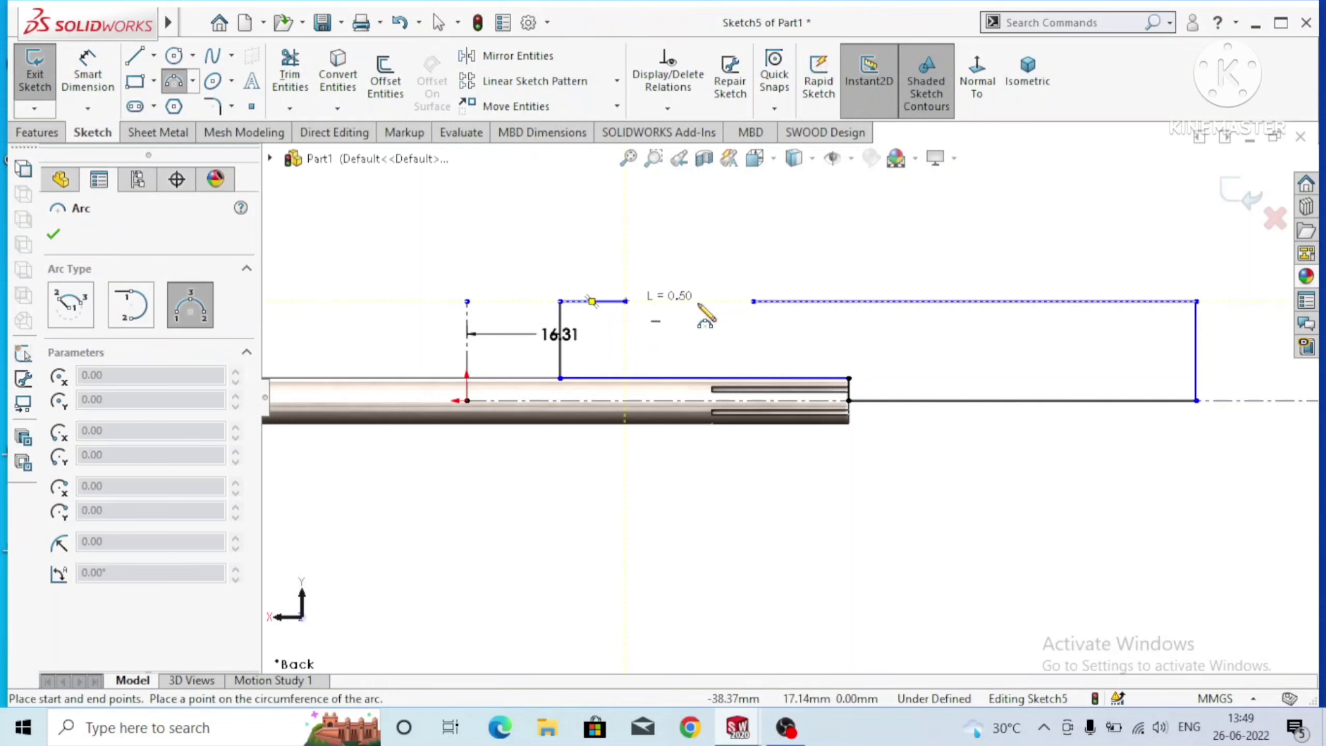
left_click(753, 301)
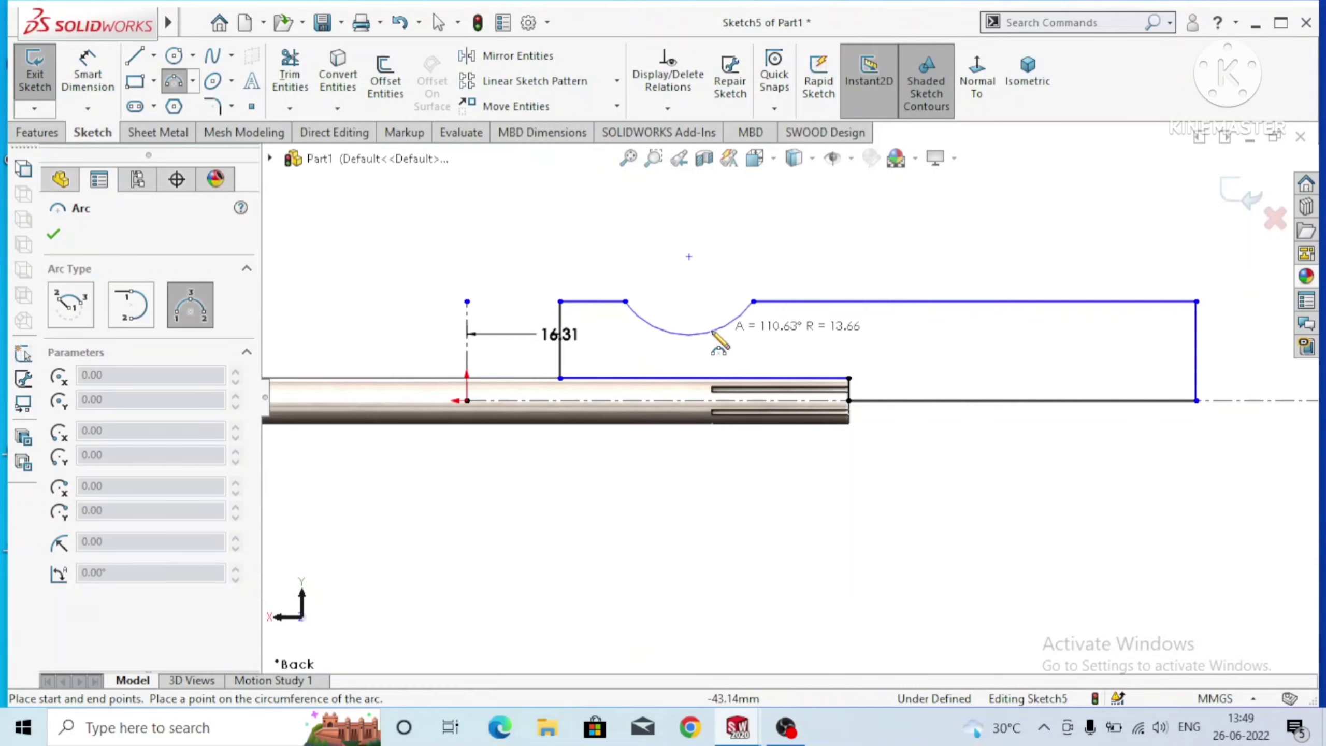
left_click(780, 334)
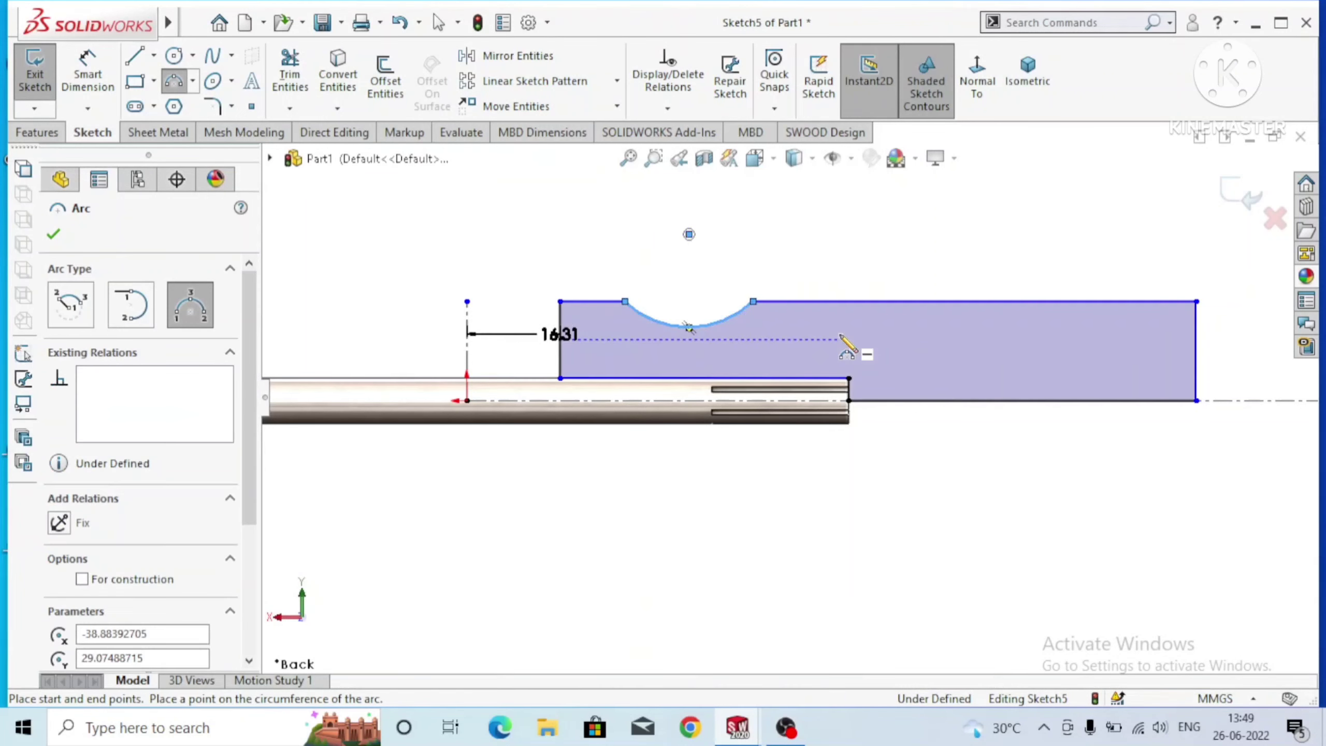
key("Escape")
left_click(84, 92)
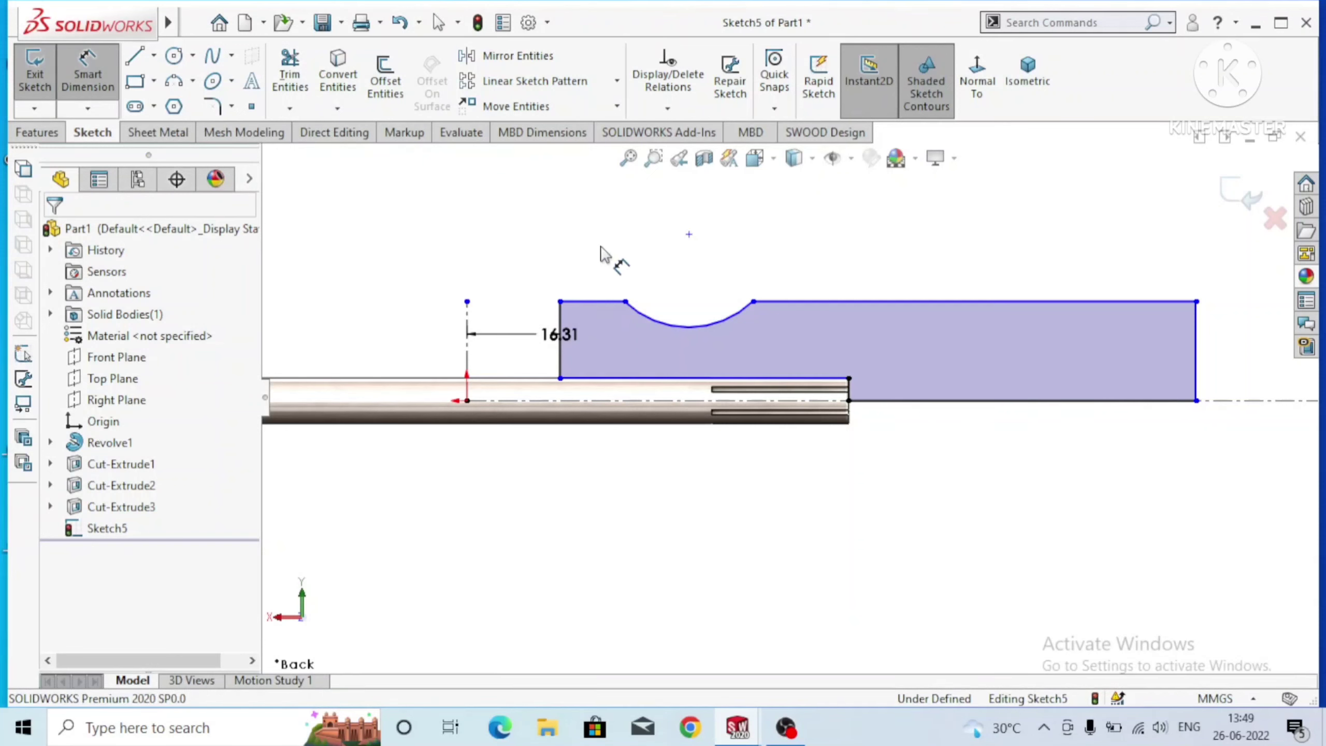
Dimension the short top line left of the arc notch, entering a length of 10.27.
left_click(592, 301)
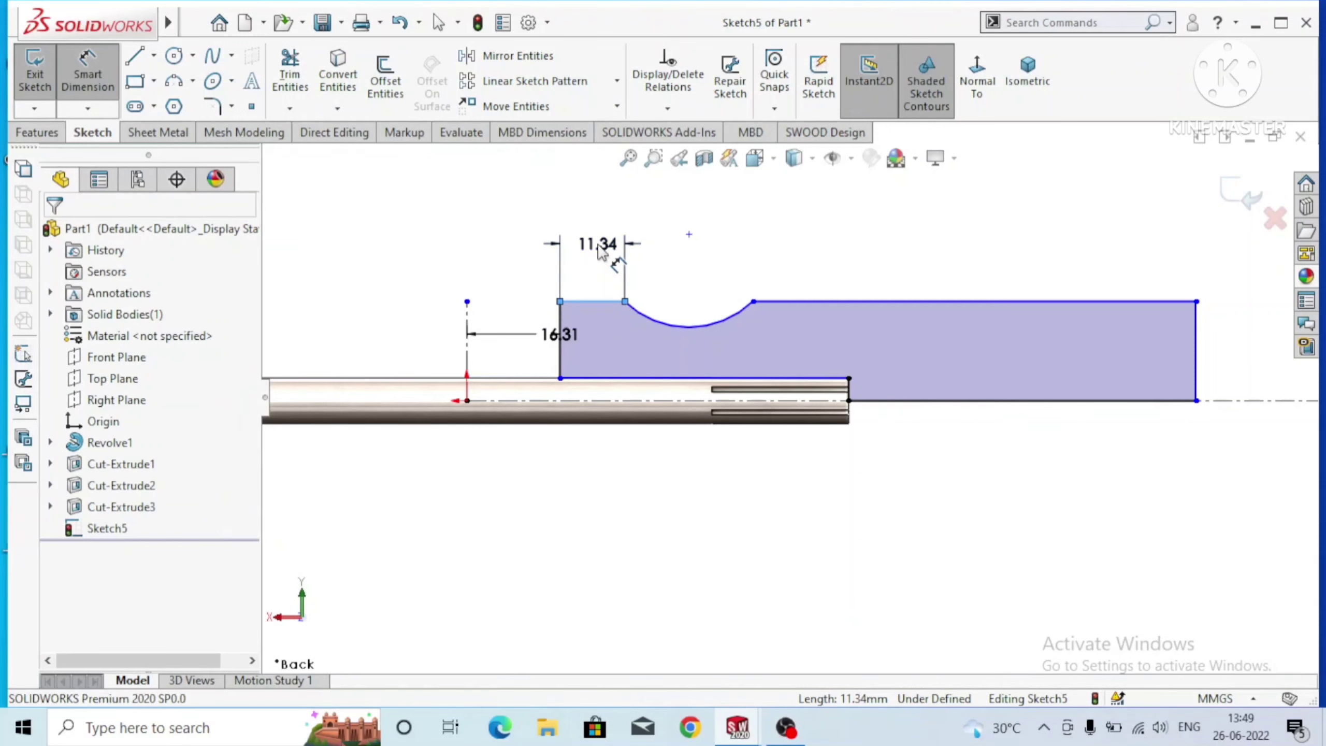
left_click(600, 251)
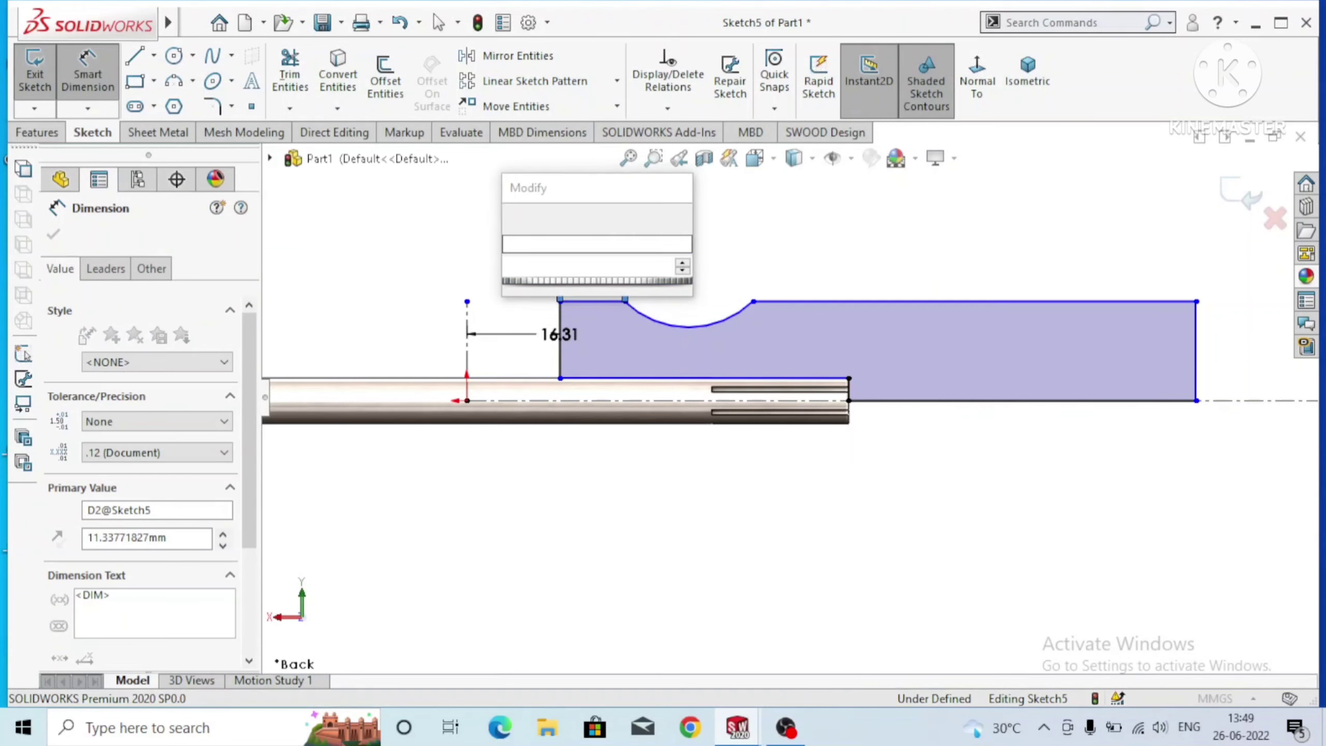
type("10")
key("Return")
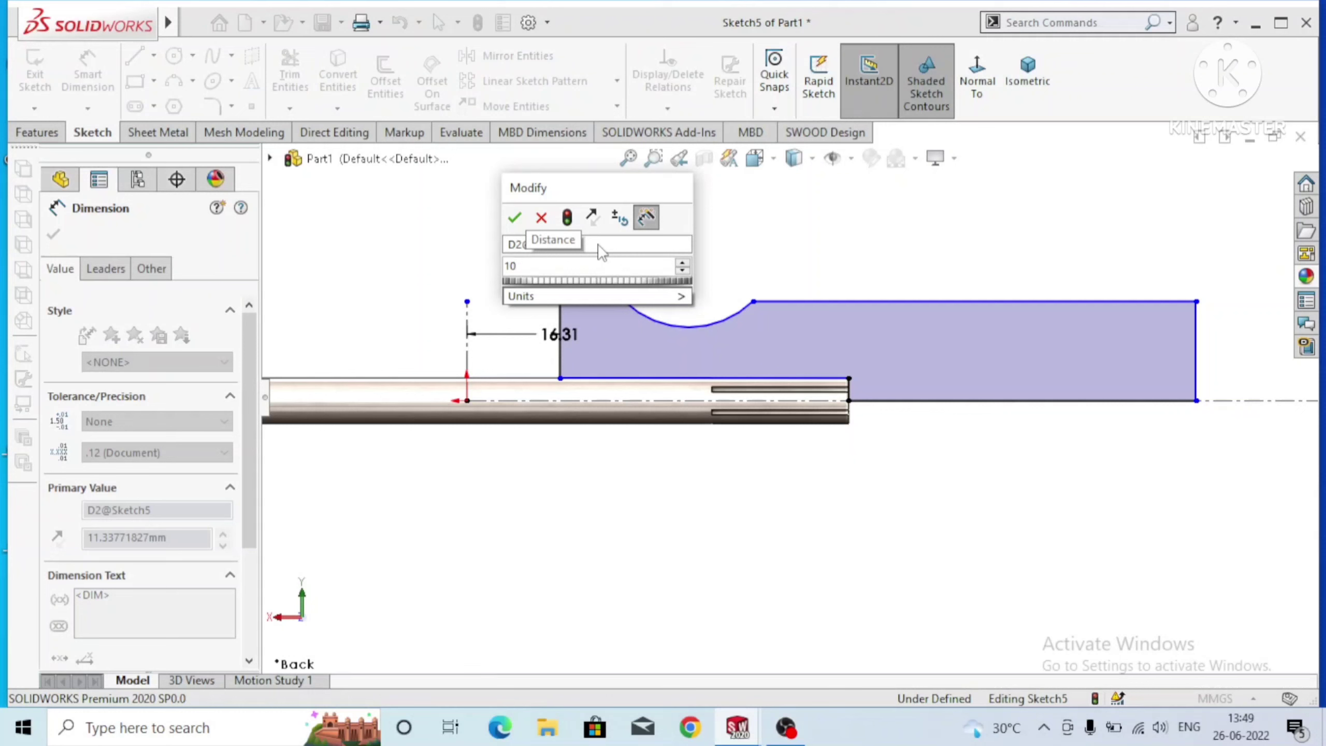
type(".2")
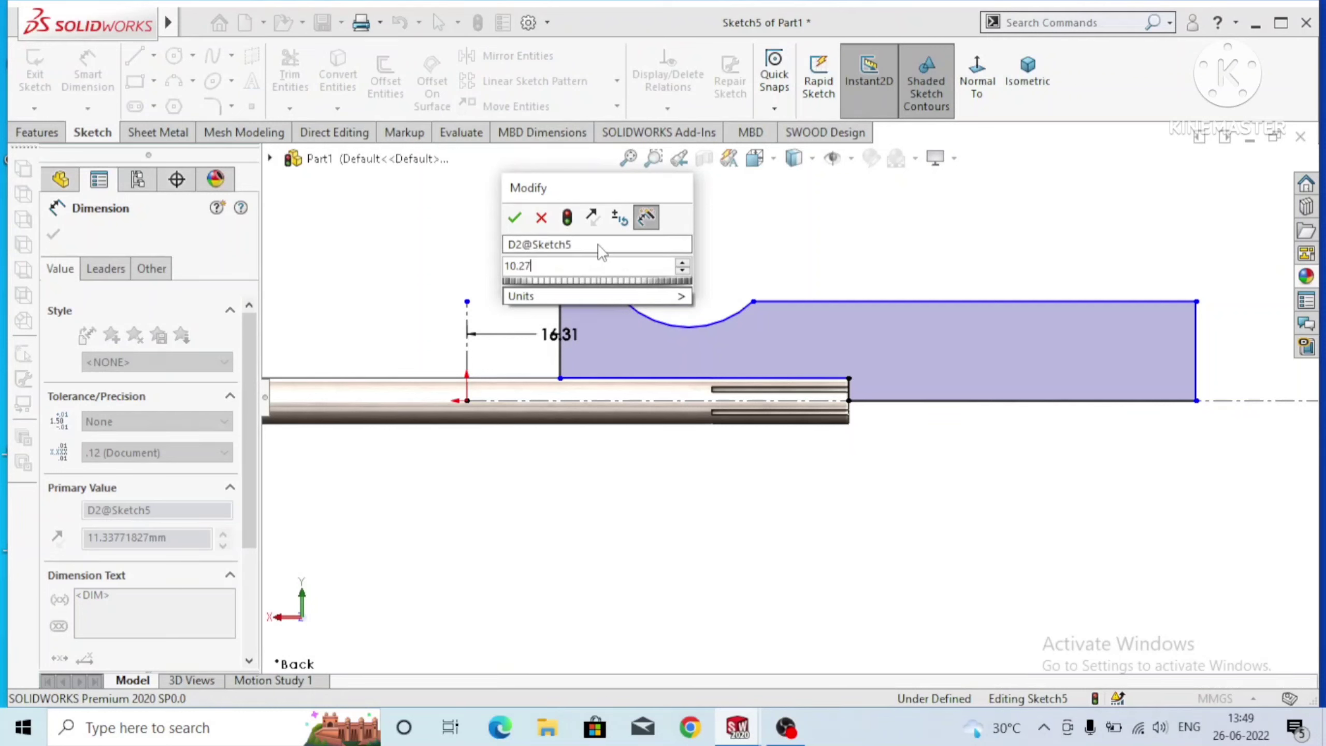
type("7")
key("Escape")
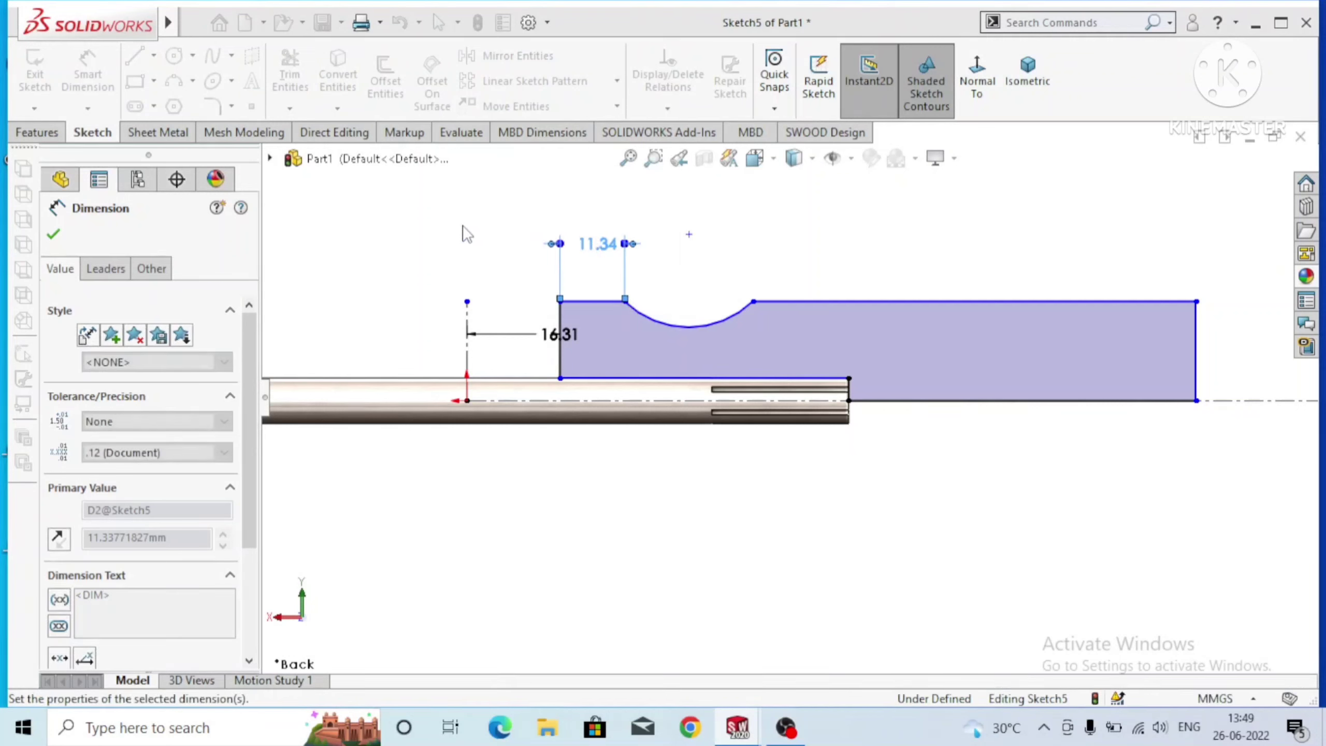
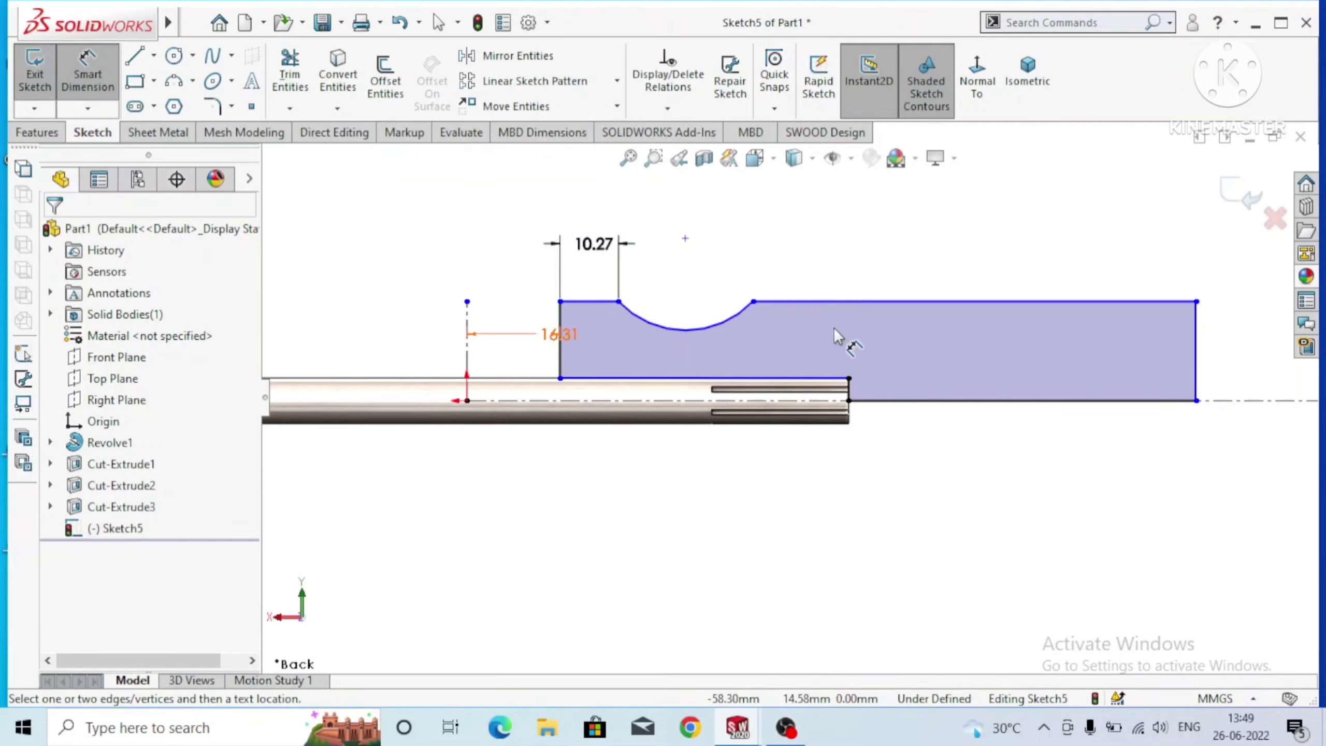
Dimension the profile's bottom edge to 99.73 and its right-end height to 17.40.
left_click(969, 401)
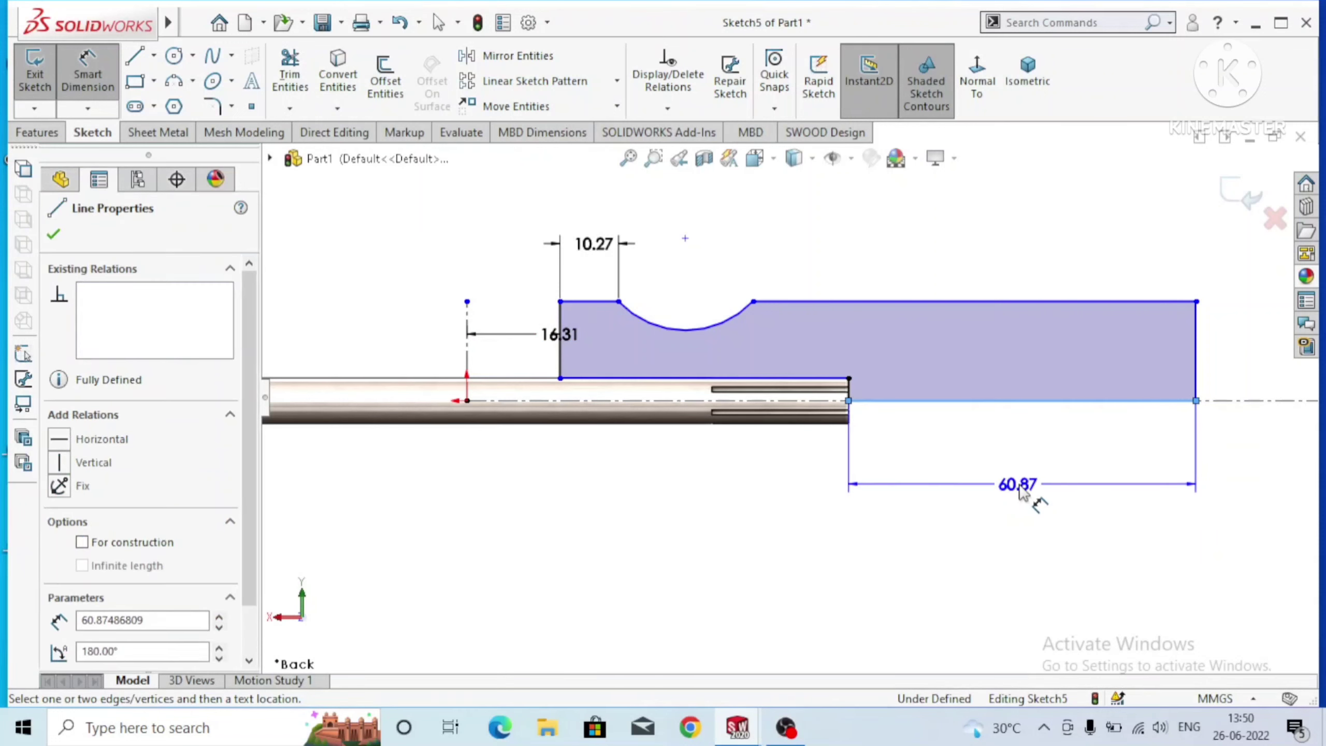
left_click(1020, 489)
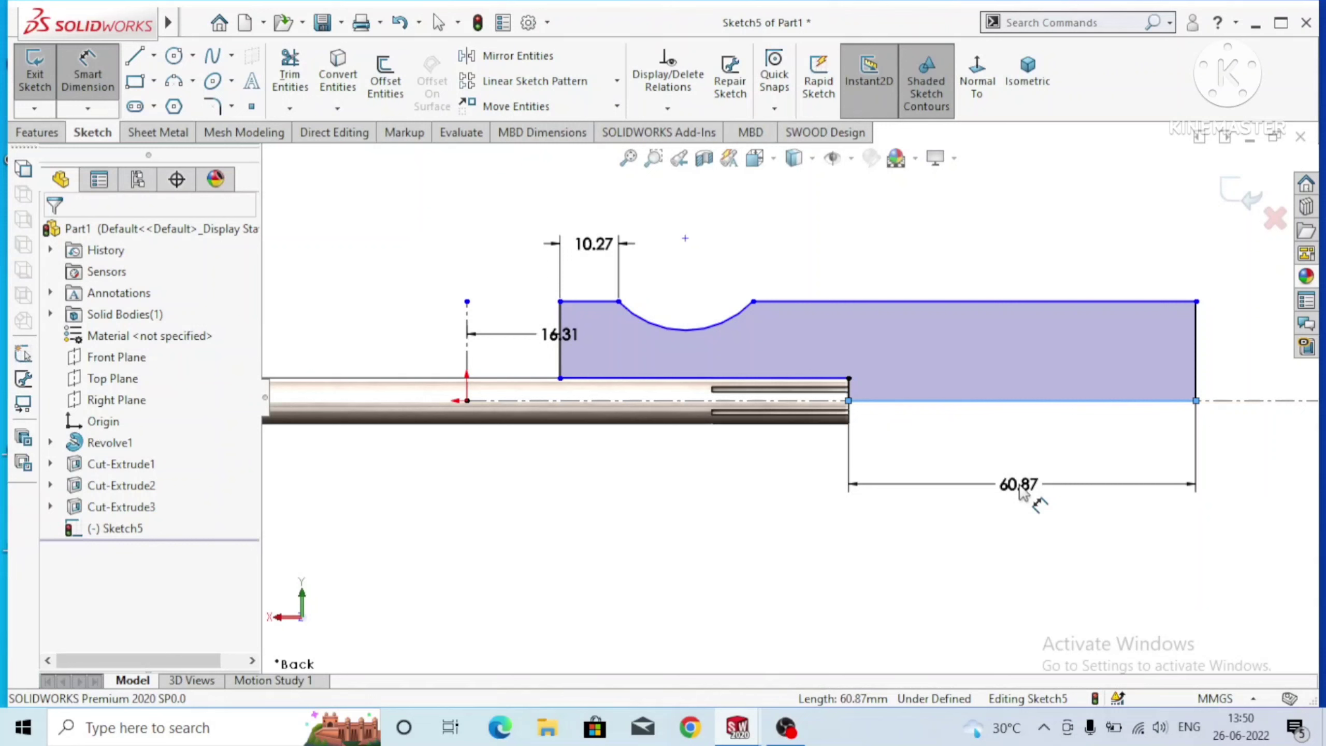
left_click(1021, 489)
type("9")
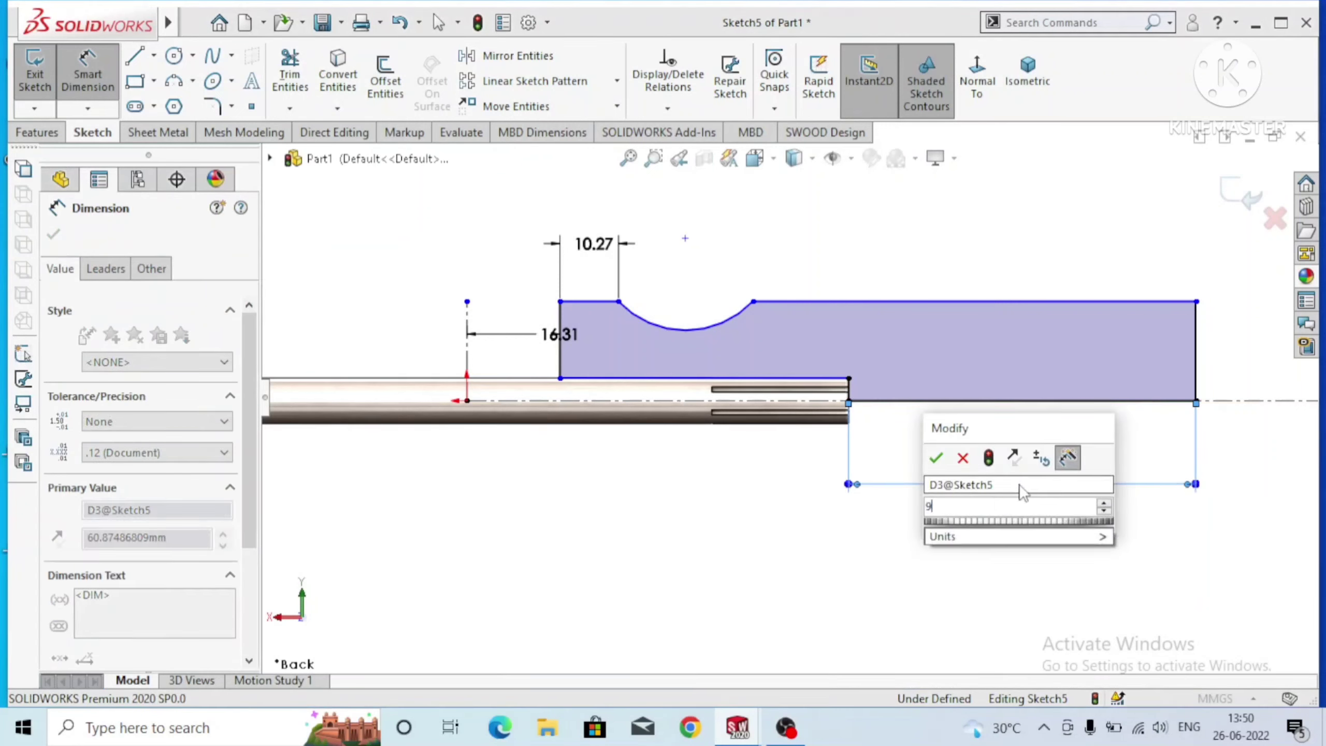
type("9")
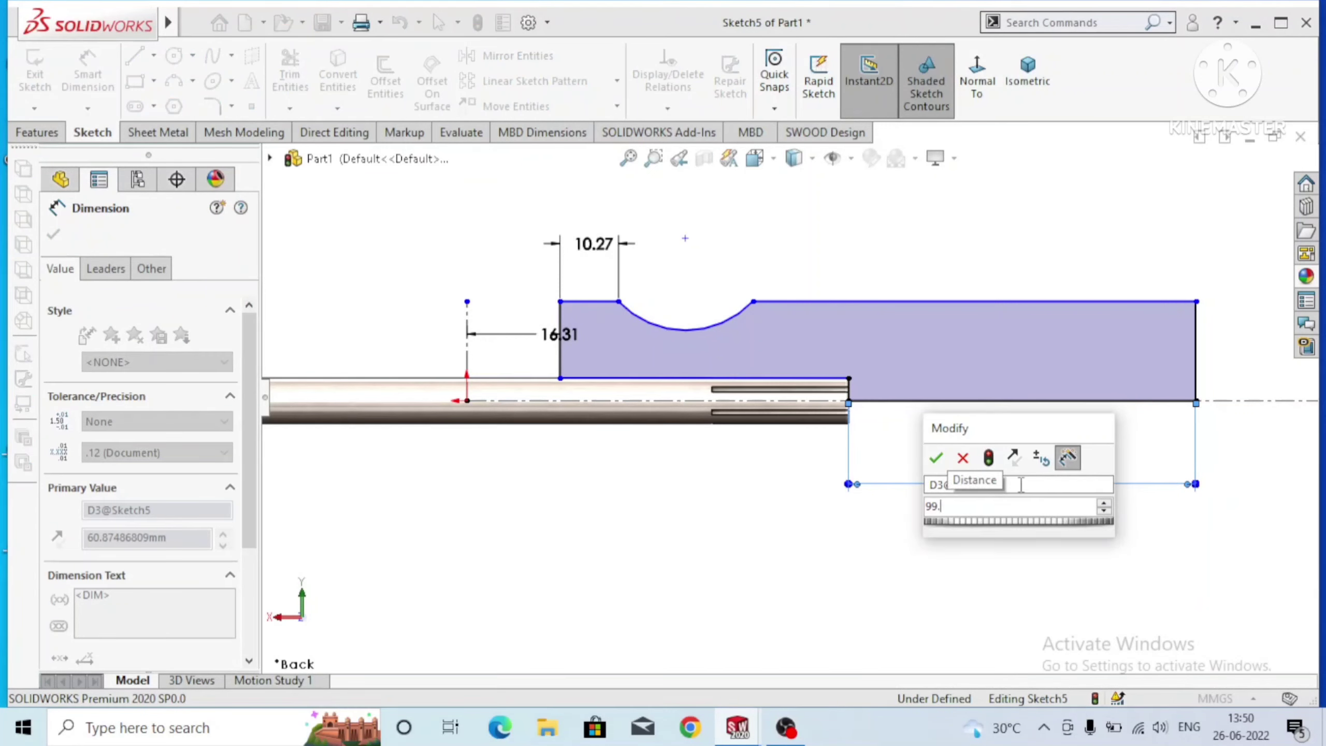
type(".73")
key("Return")
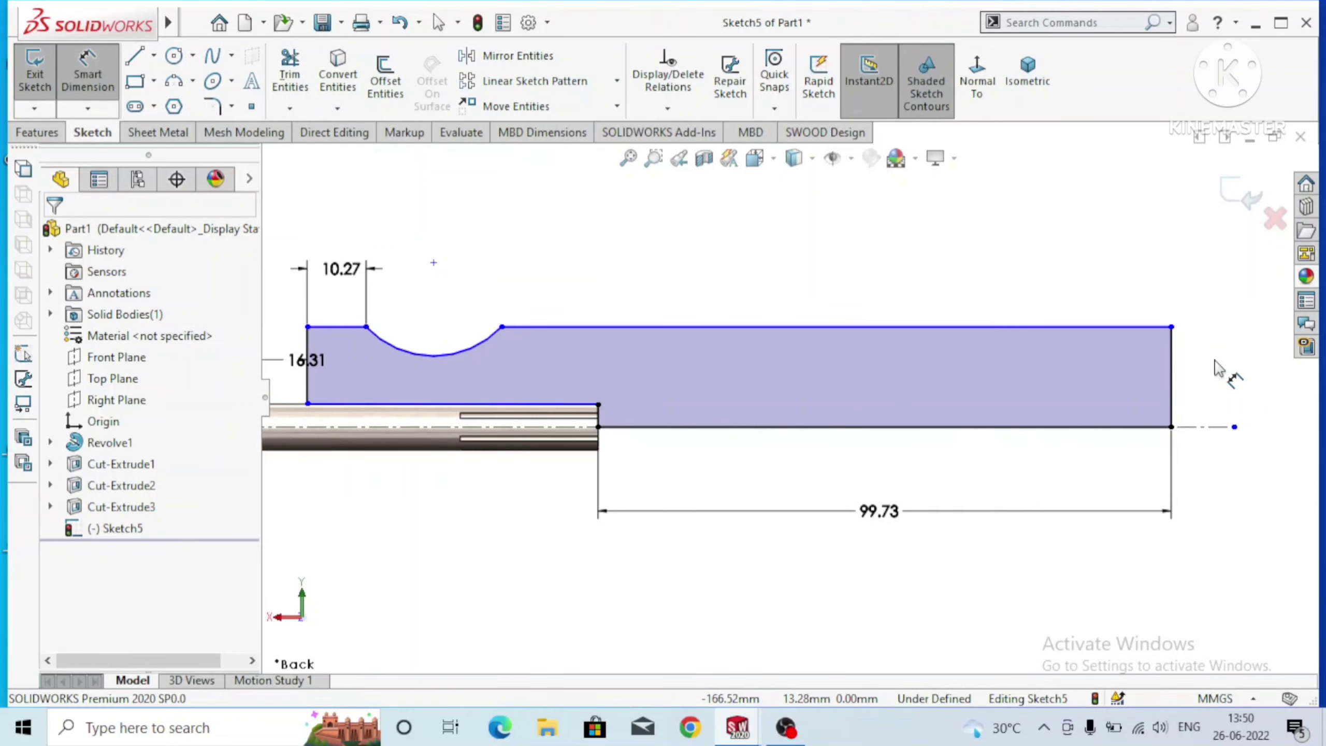
left_click(1231, 375)
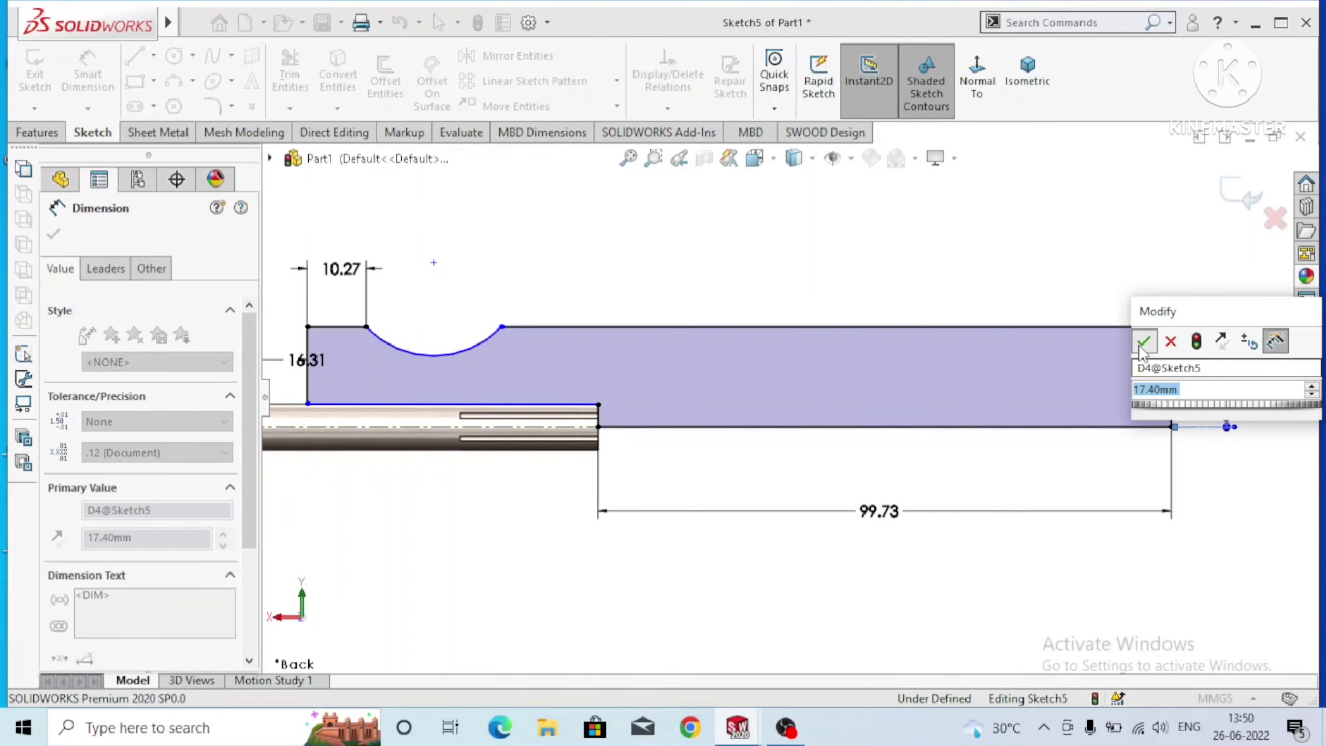
left_click(1143, 343)
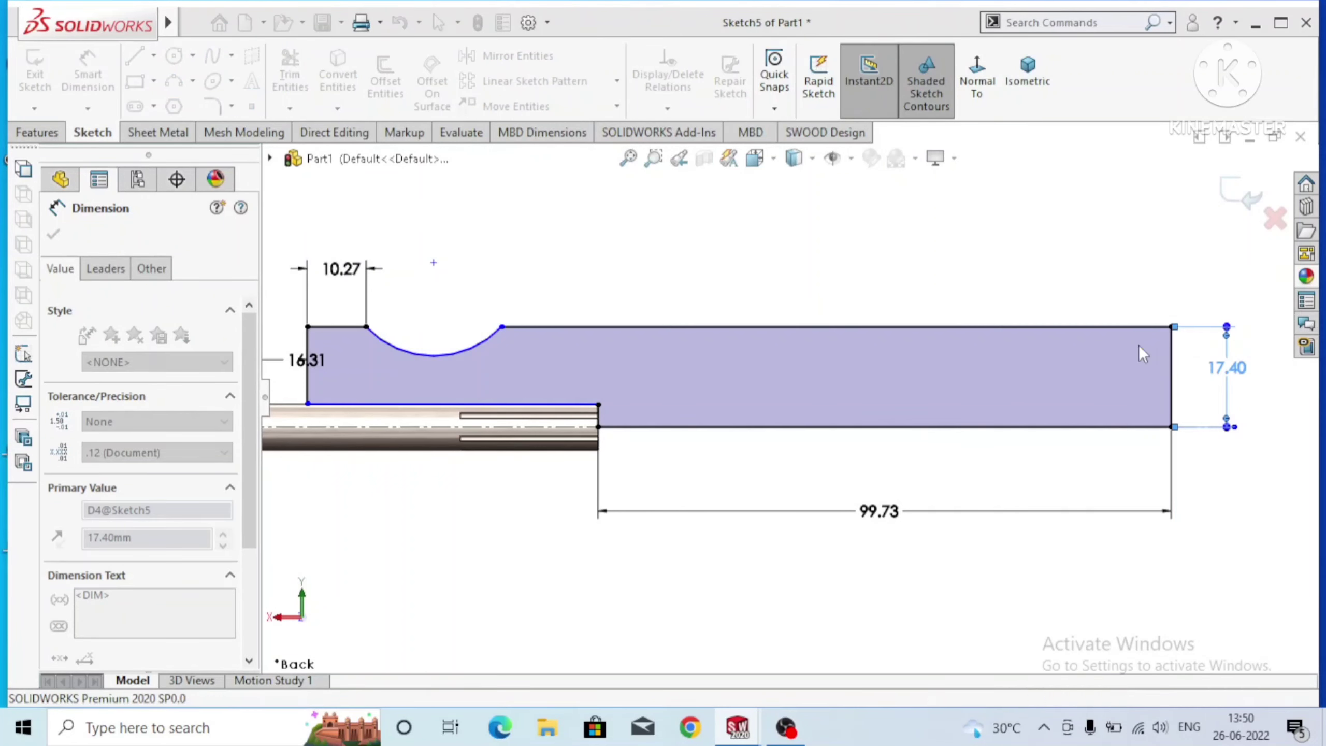
left_click(1248, 566)
Dimension the profile's top line to 98.07, replacing 116.54.
scroll(866, 346, "up", 2)
left_click(866, 347)
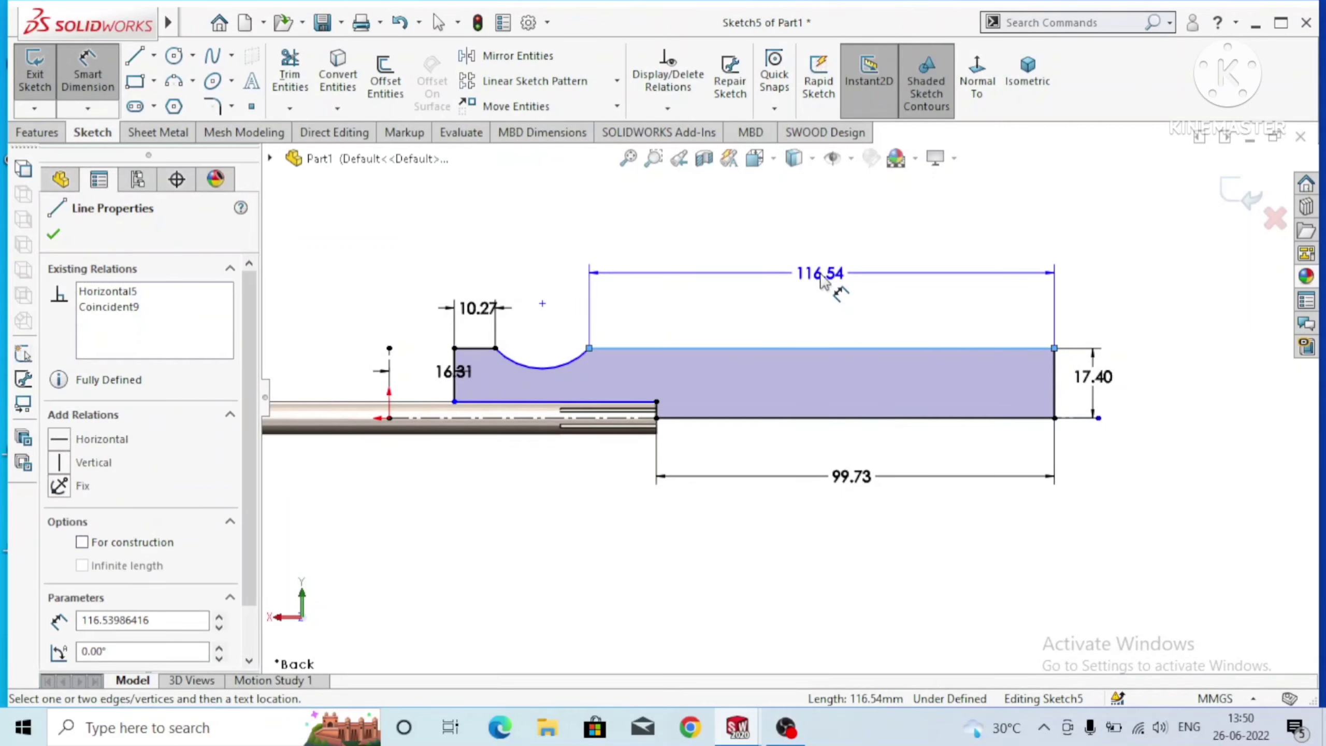
left_click(823, 281)
double_click(823, 281)
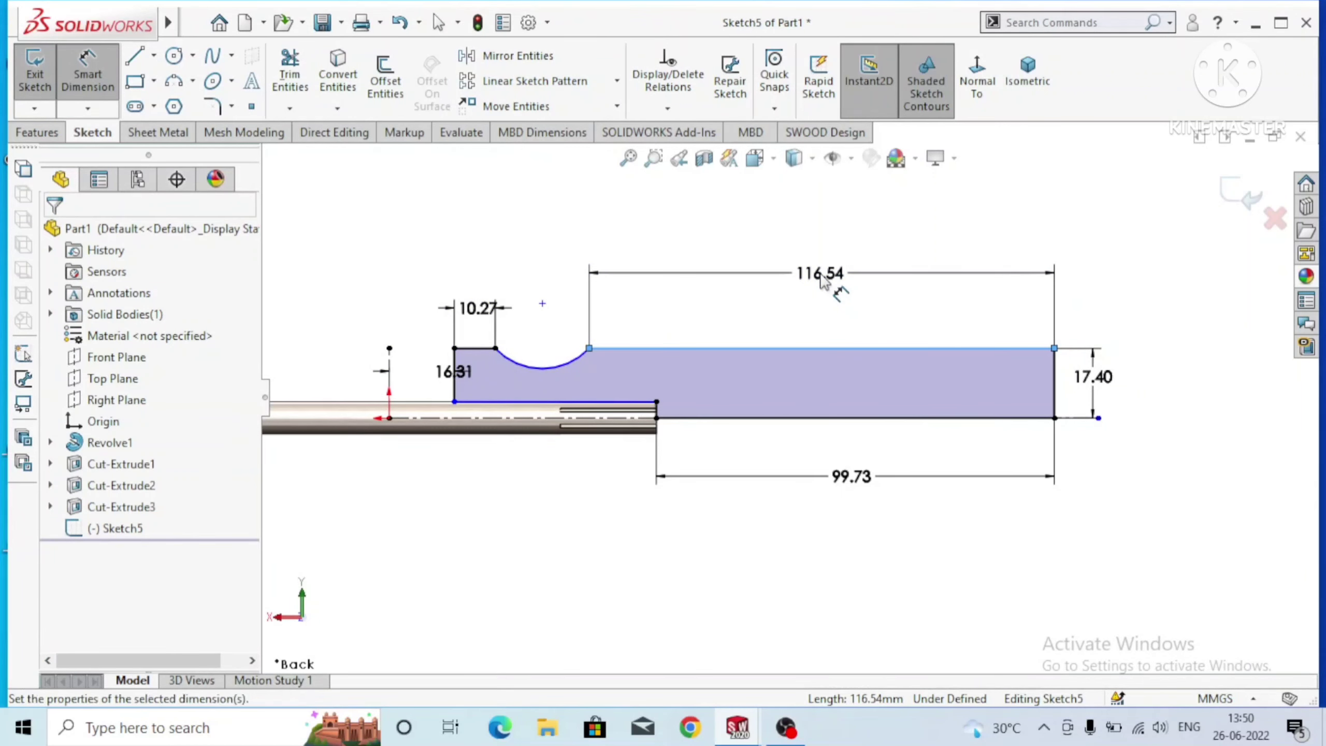
type("98")
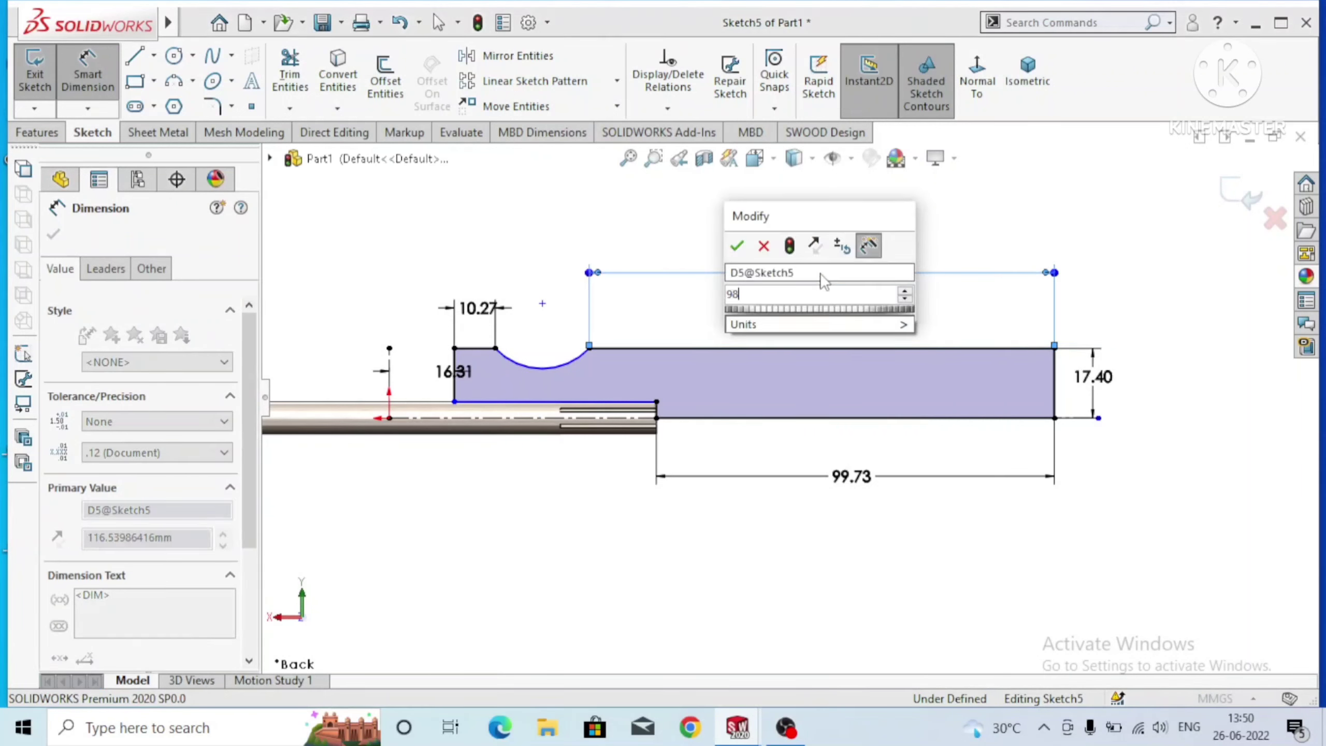
type(".")
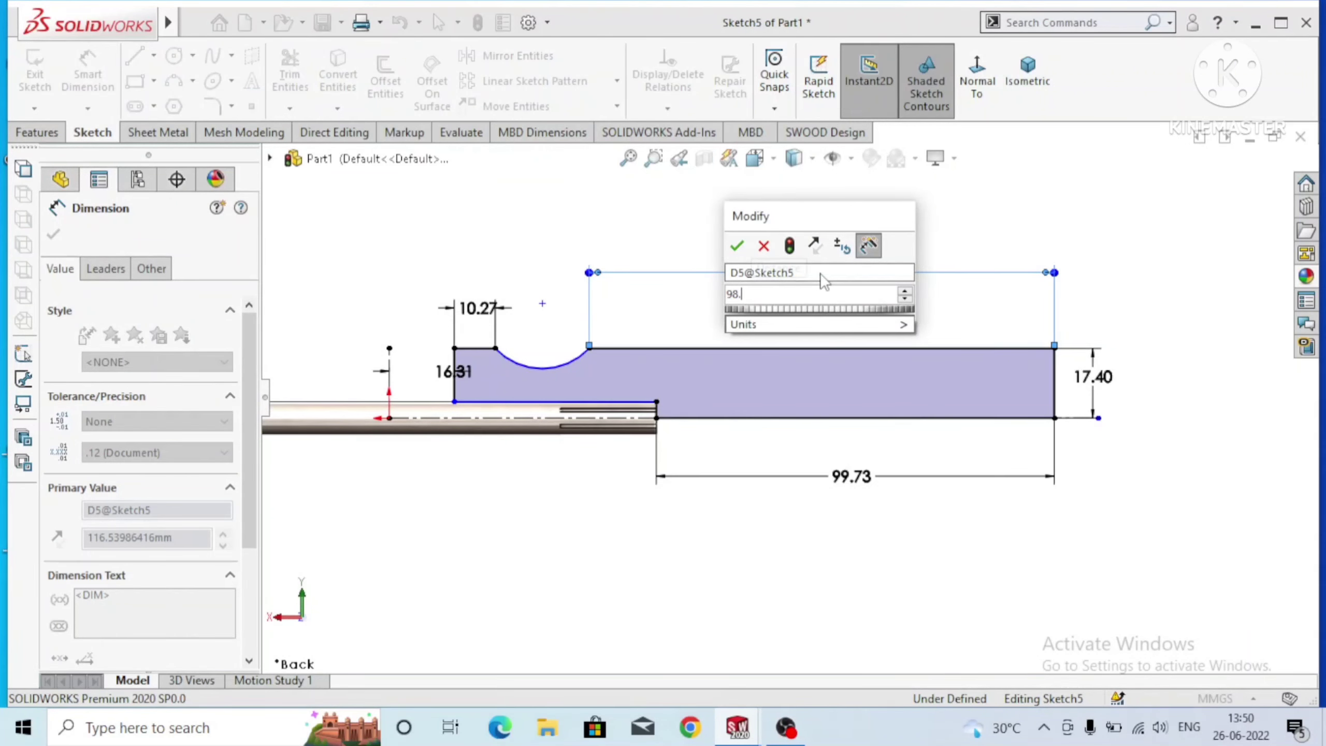
type("07")
left_click(764, 246)
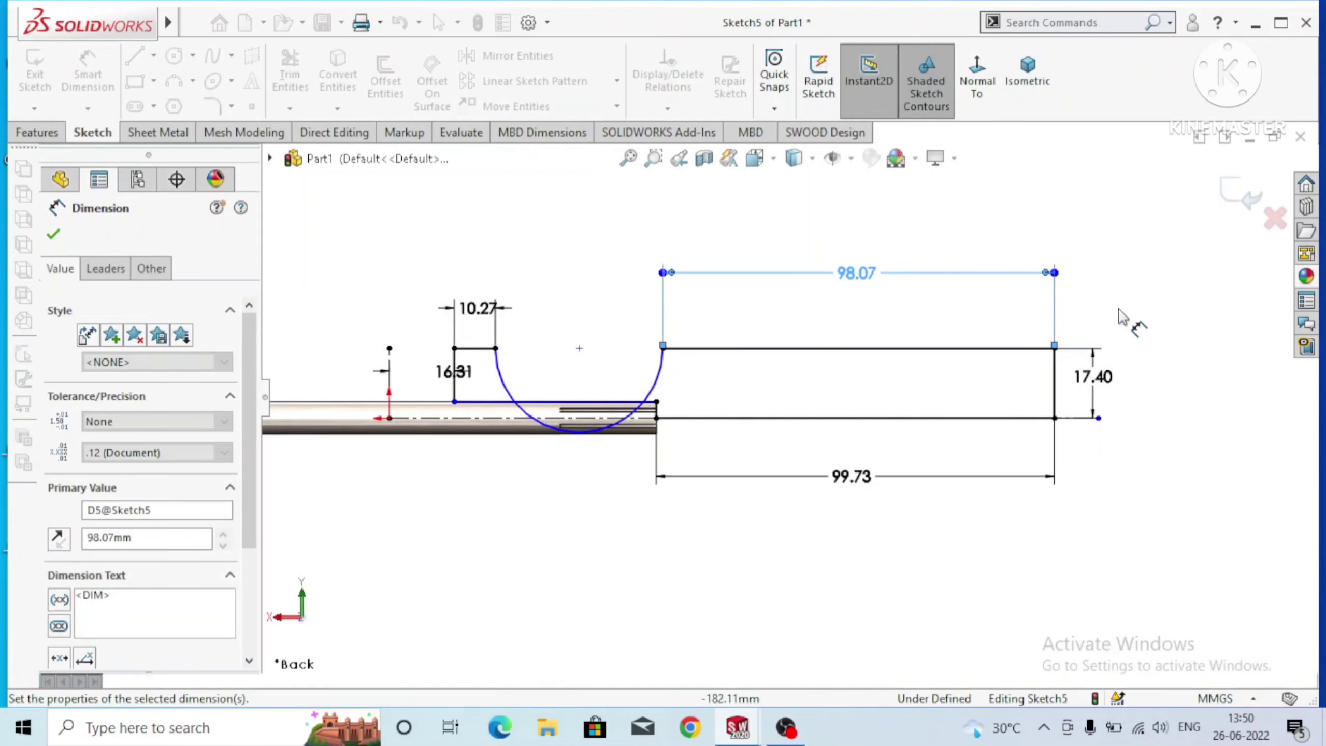
left_click(1139, 317)
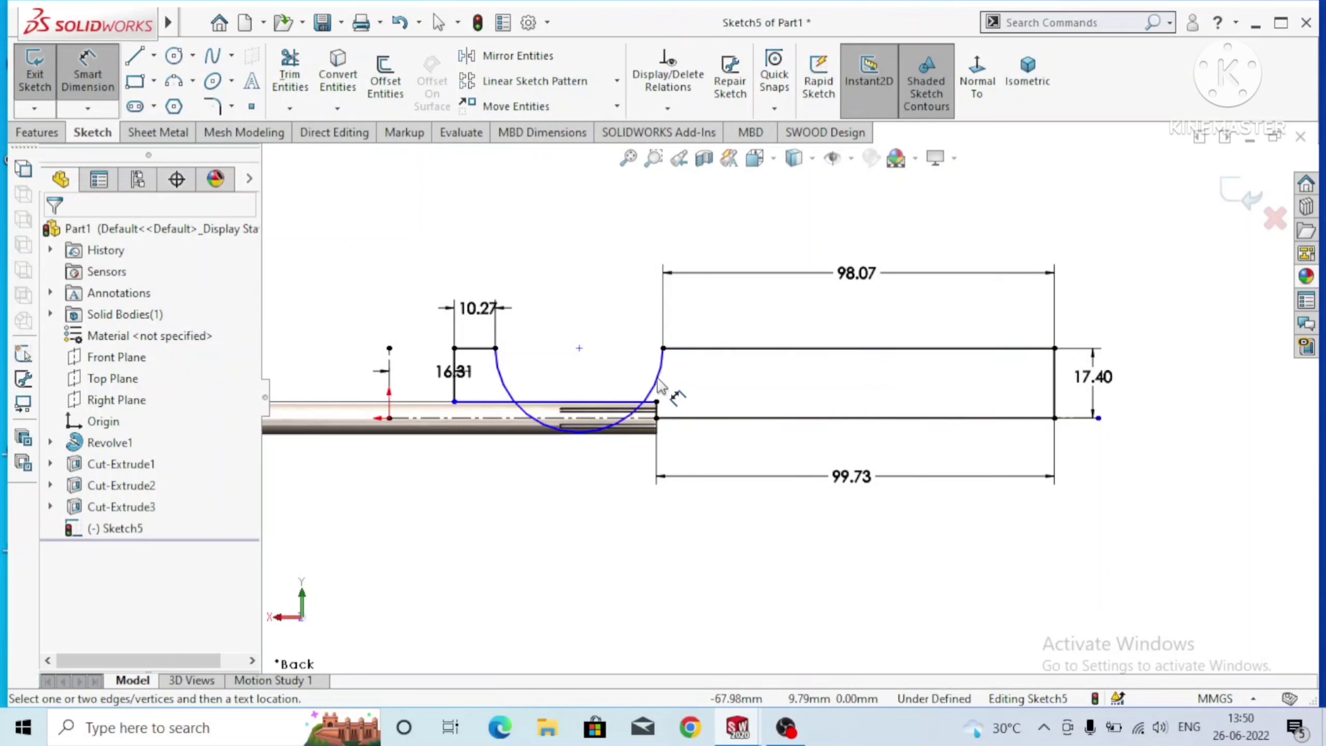
Dimension the arc to R40.06 and add a driven 50.62 bottom length.
left_click(737, 595)
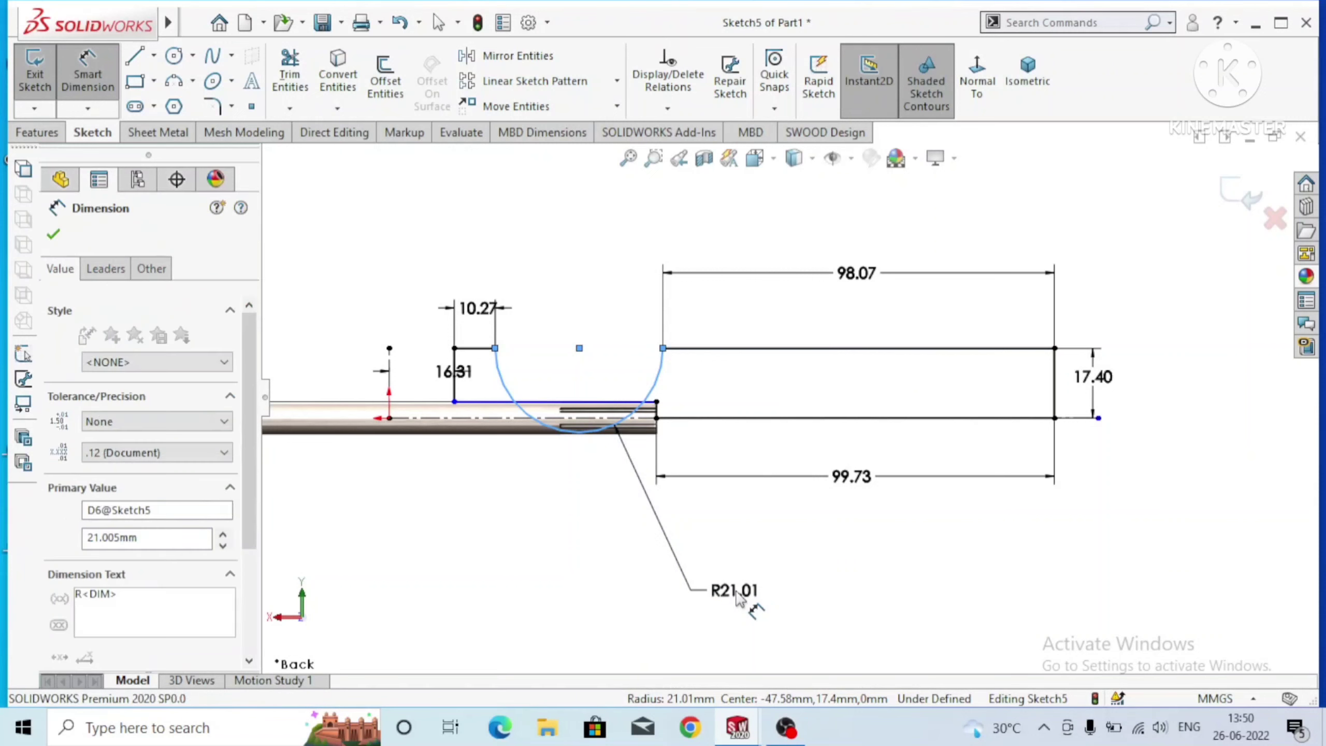
type("4")
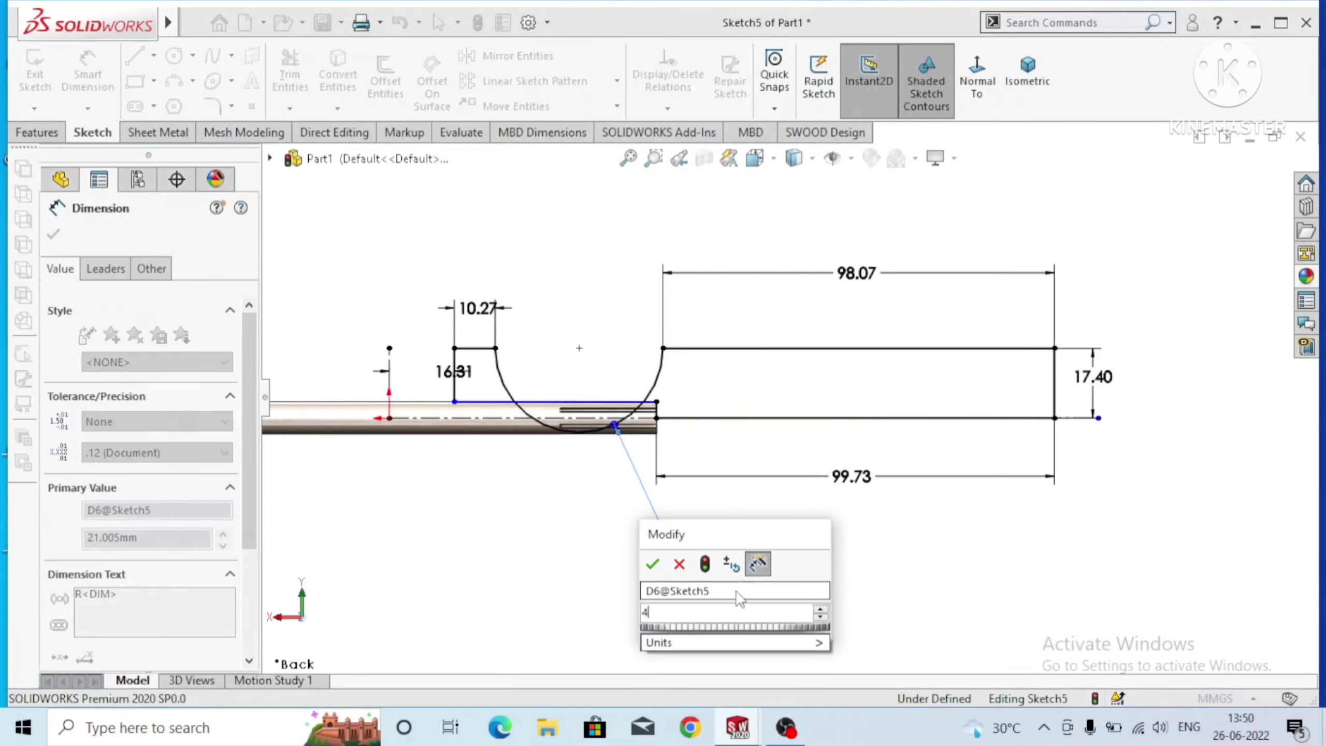
type("0.")
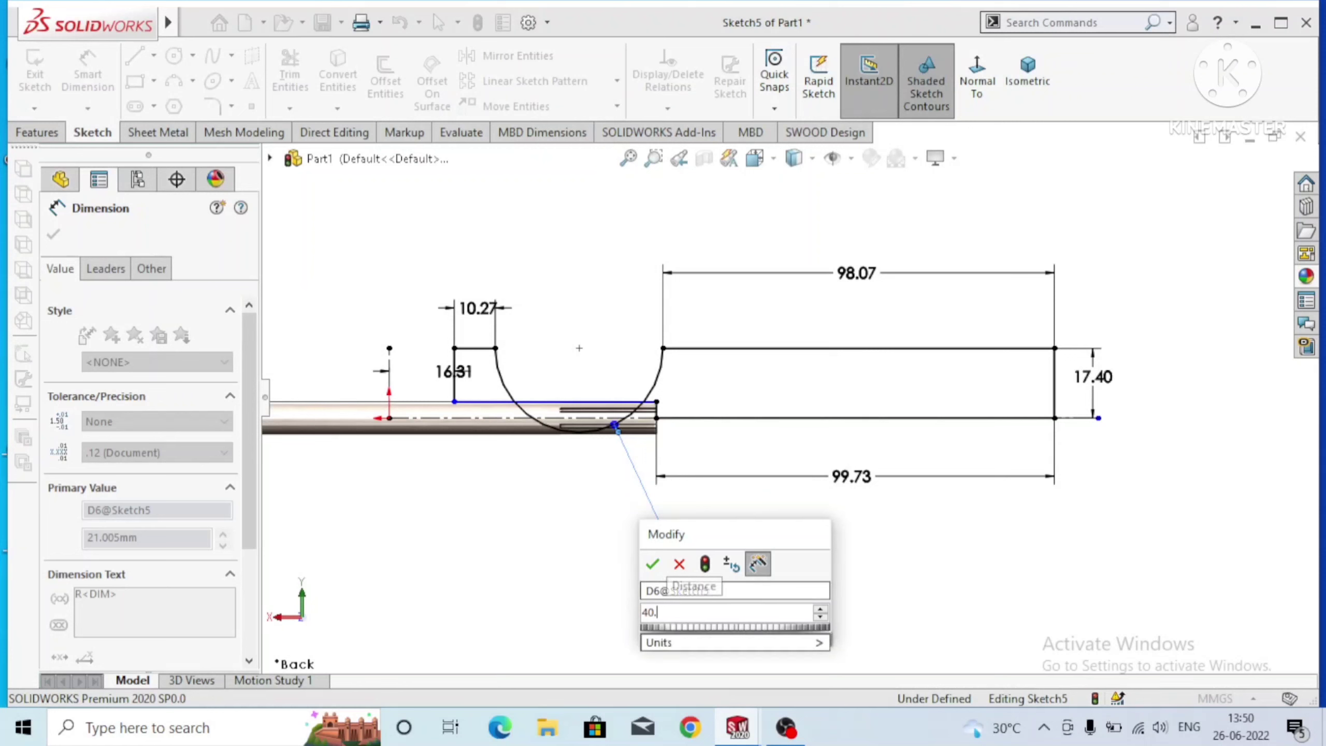
type("06")
key("Return")
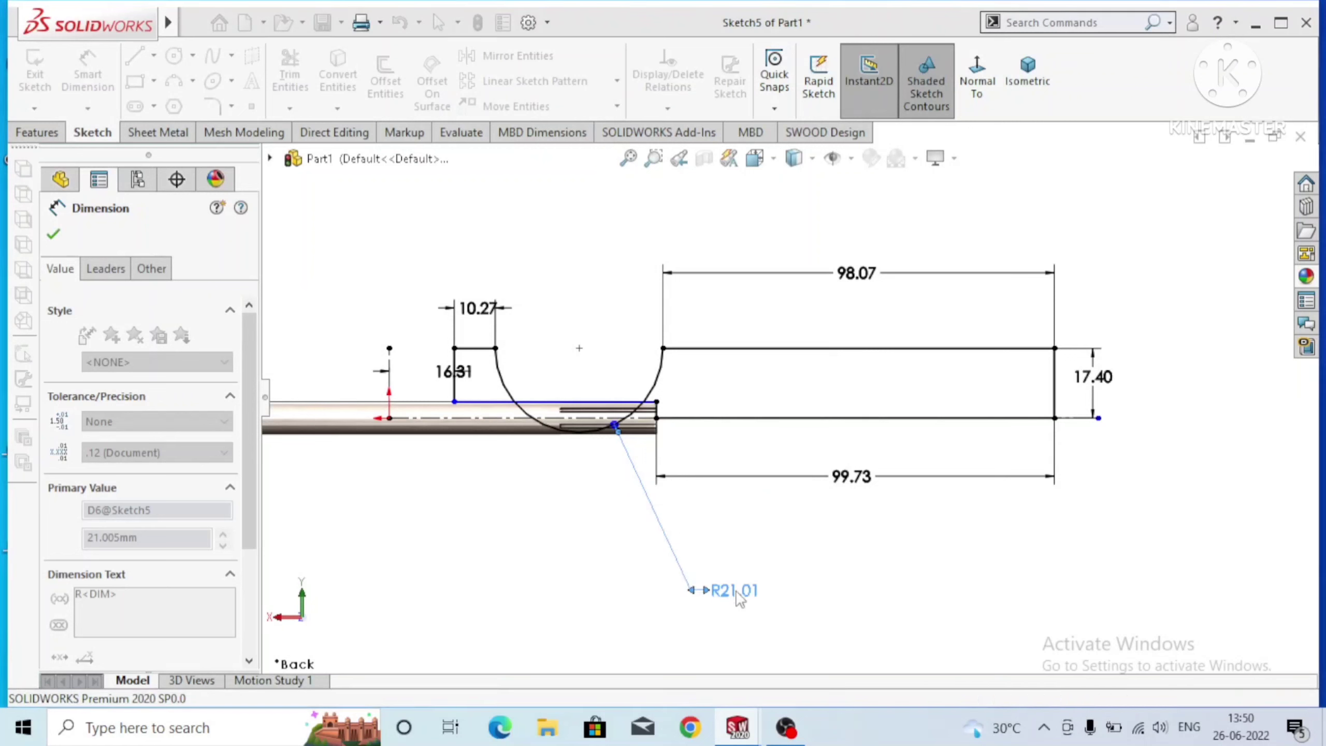
left_click(532, 584)
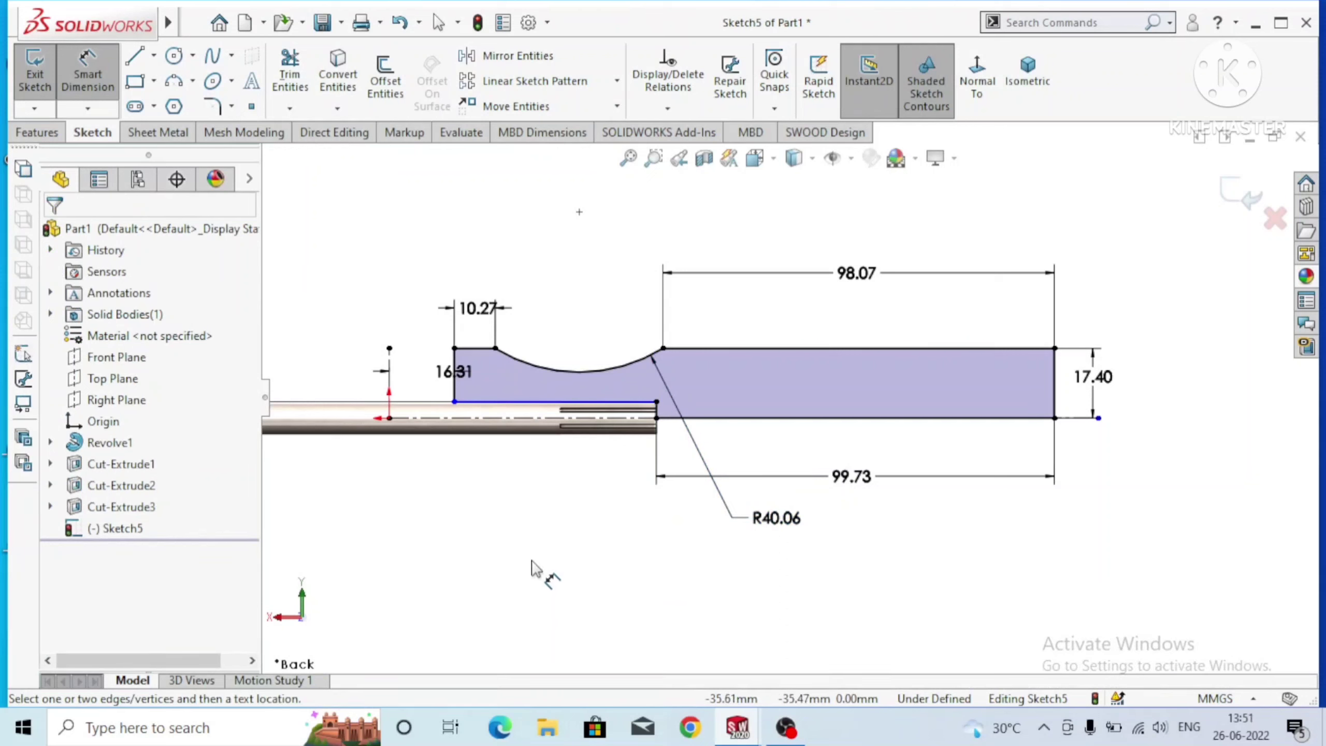
left_click(546, 402)
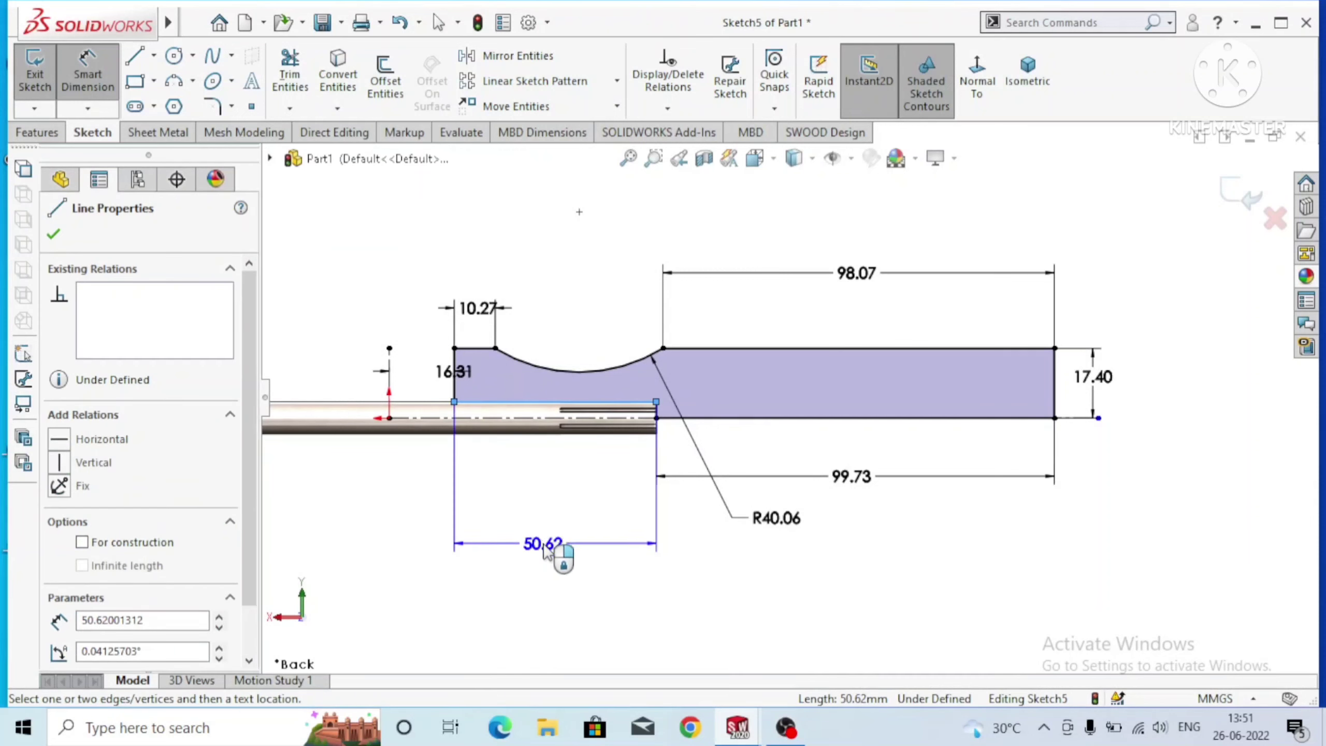
left_click(546, 549)
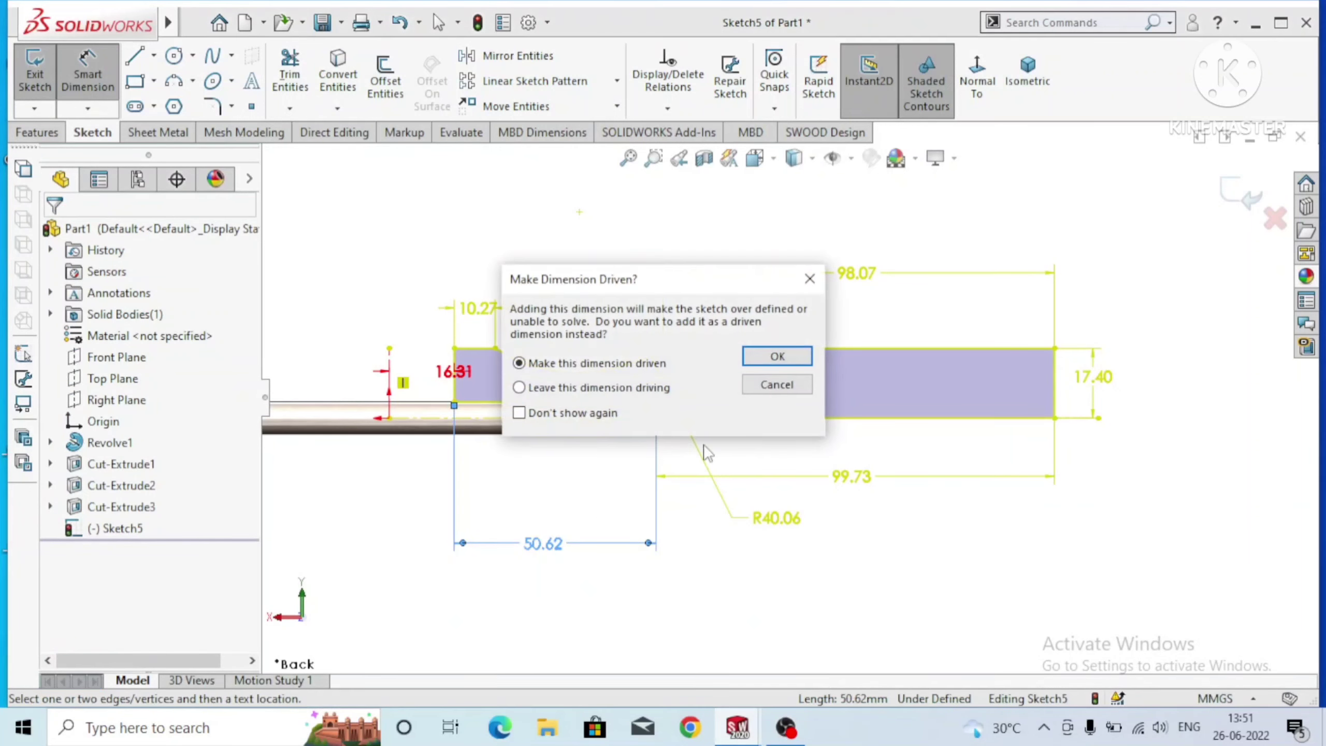
left_click(773, 356)
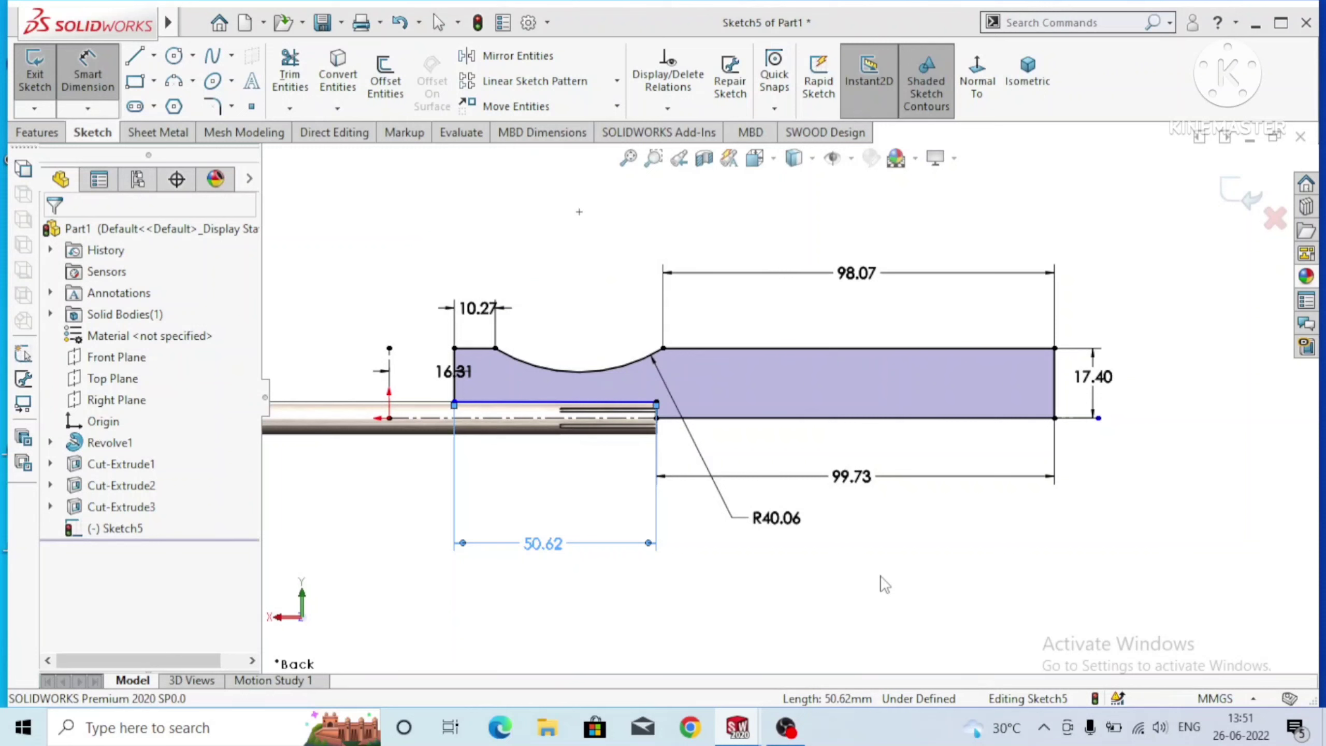
key("Escape")
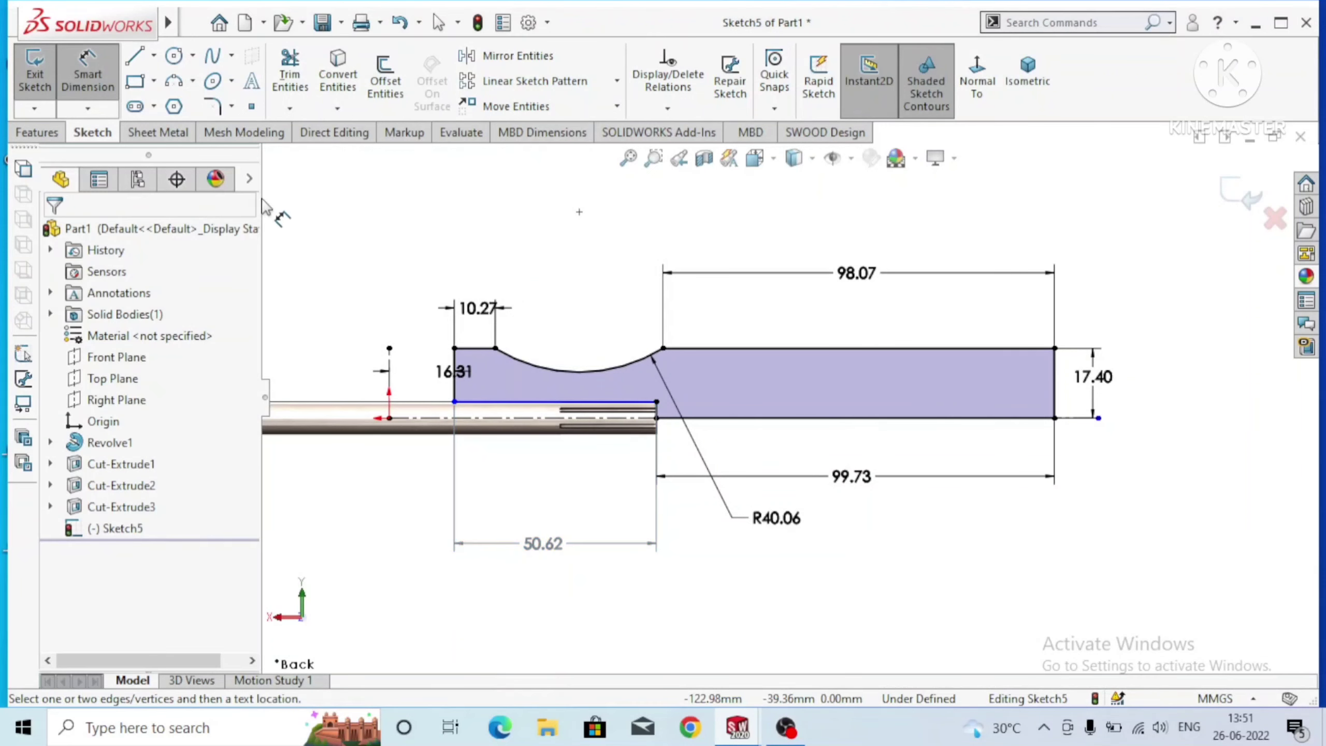
Move the 16.31 dimension up-left above the profile.
left_click_drag(470, 371, 455, 372)
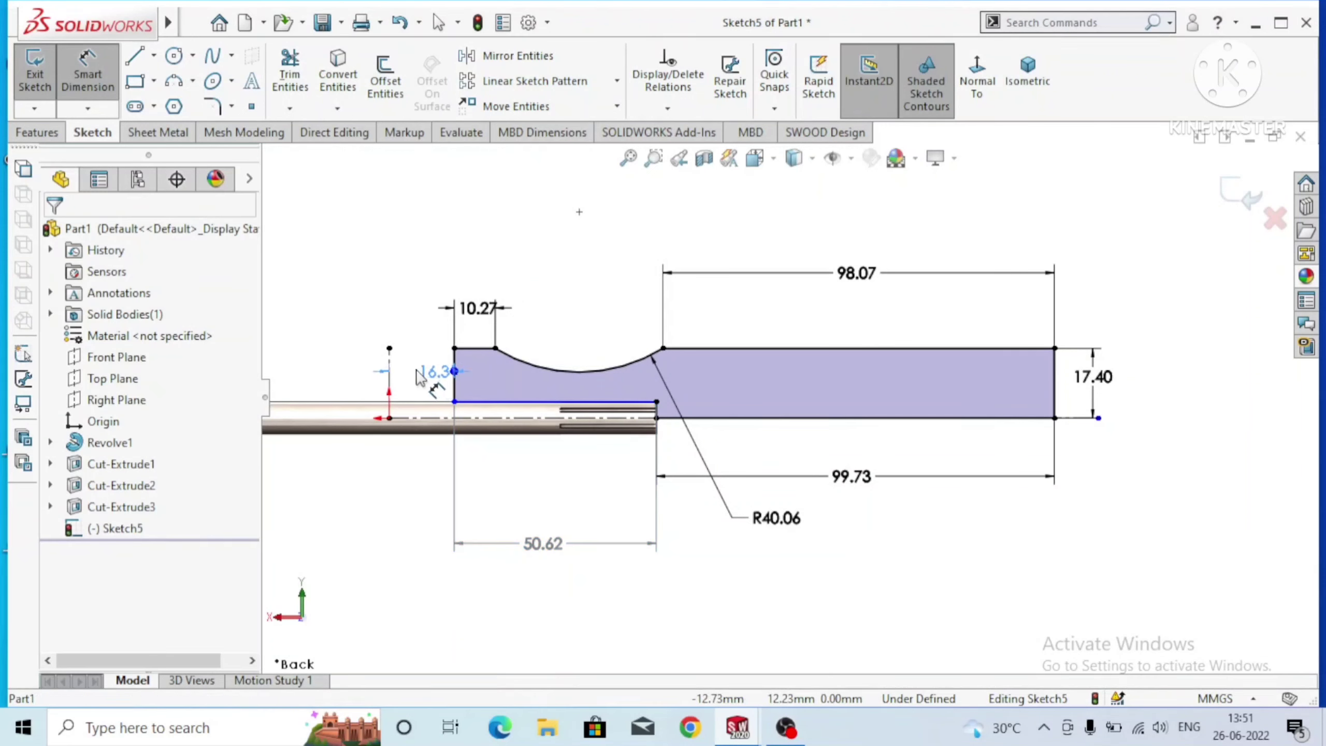
left_click(443, 371)
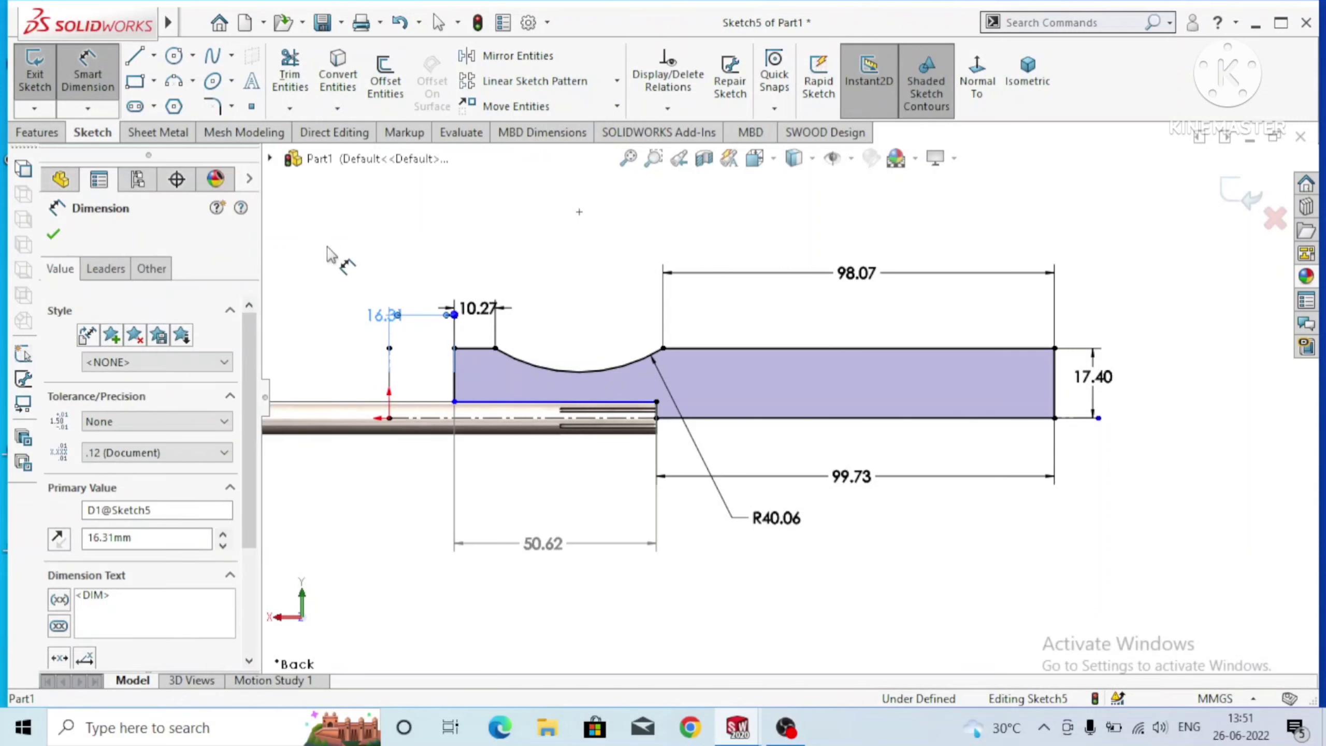
left_click_drag(329, 251, 319, 228)
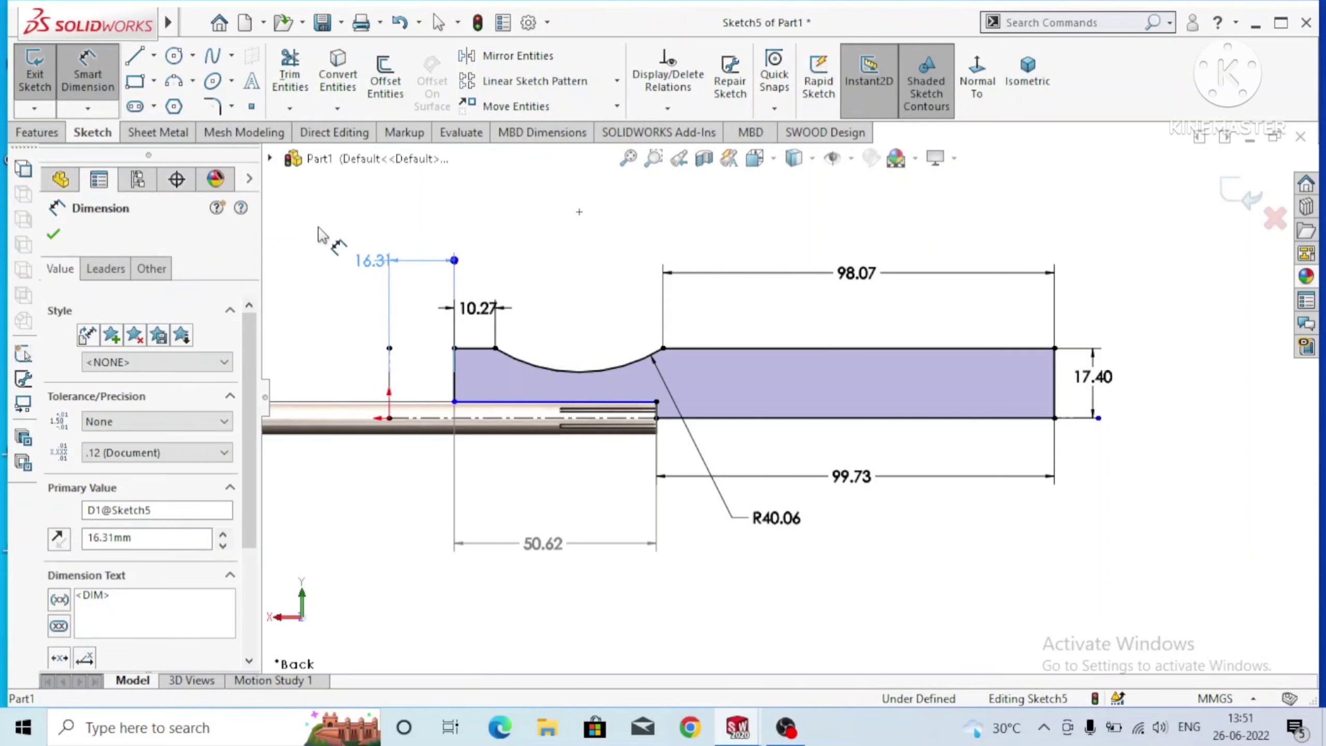
left_click(277, 226)
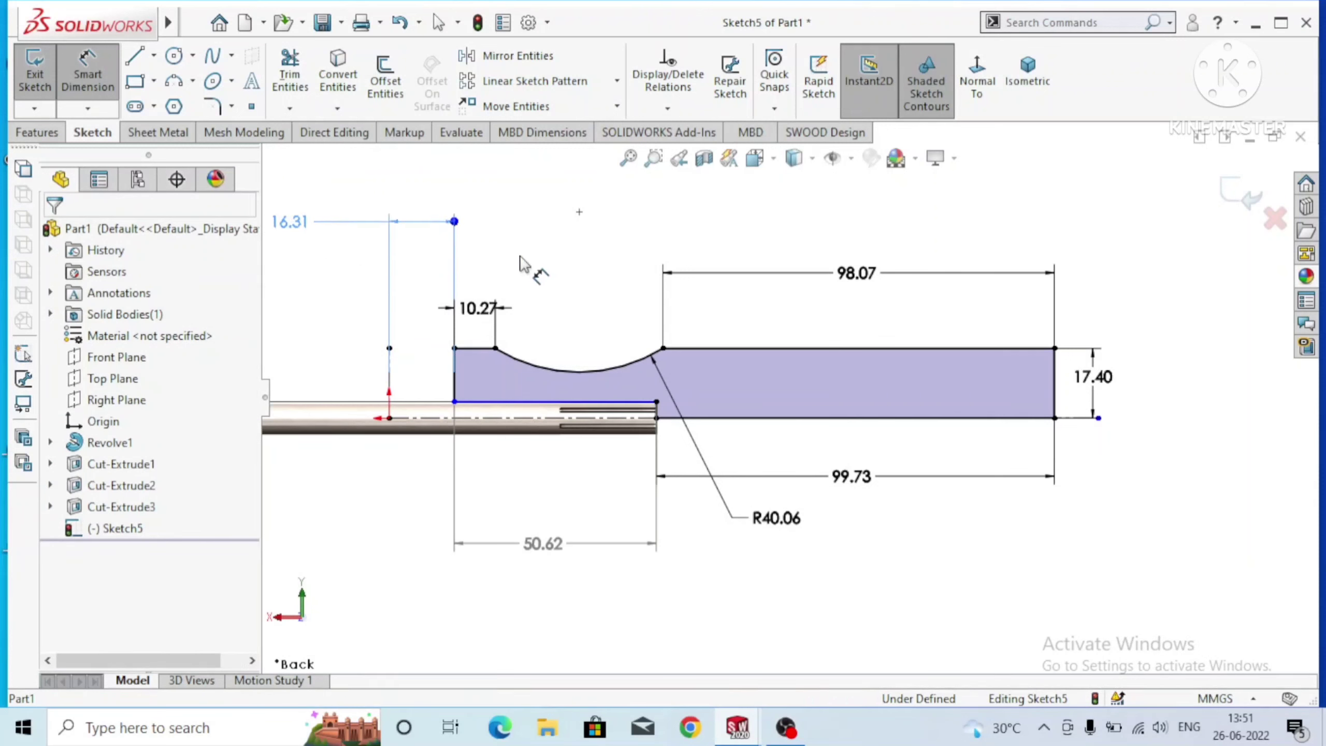
left_click(526, 266)
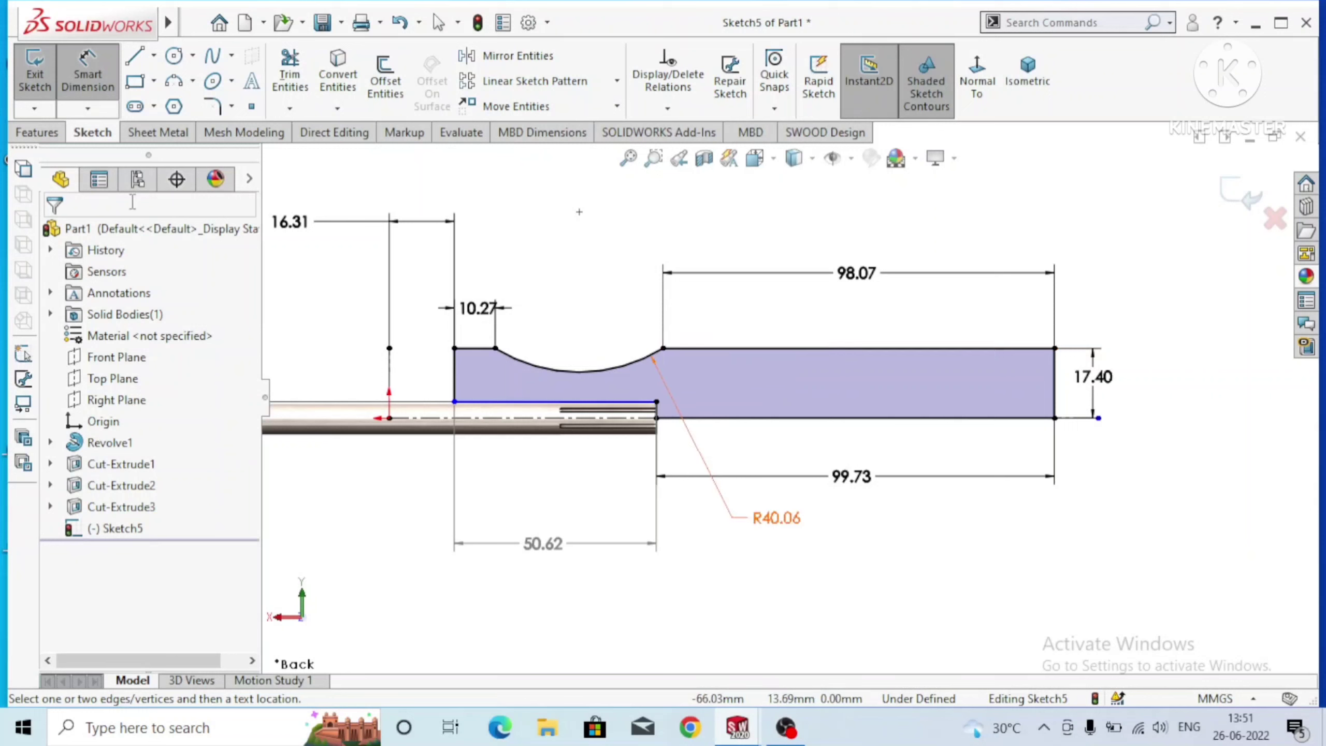
left_click(45, 137)
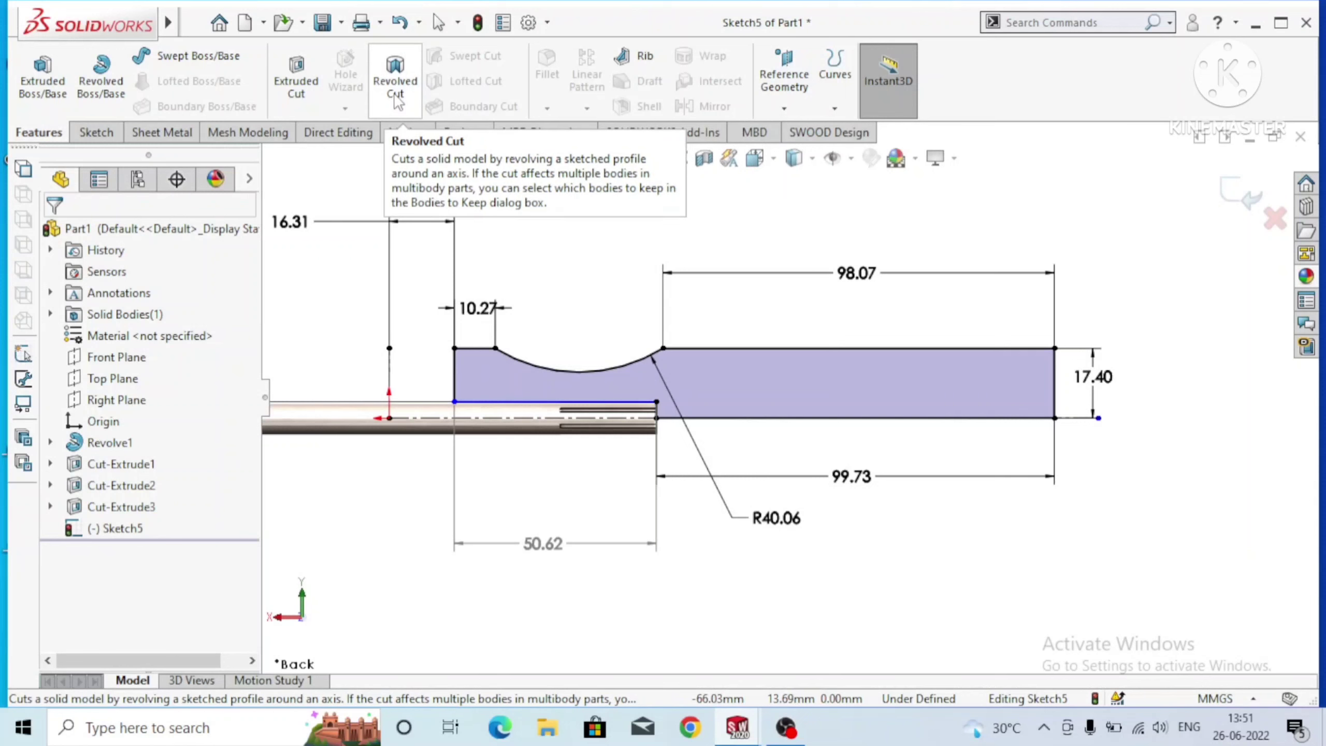
Revolve the profile 360° about centreline Line1 as Revolve2 with Merge result unchecked.
left_click(101, 79)
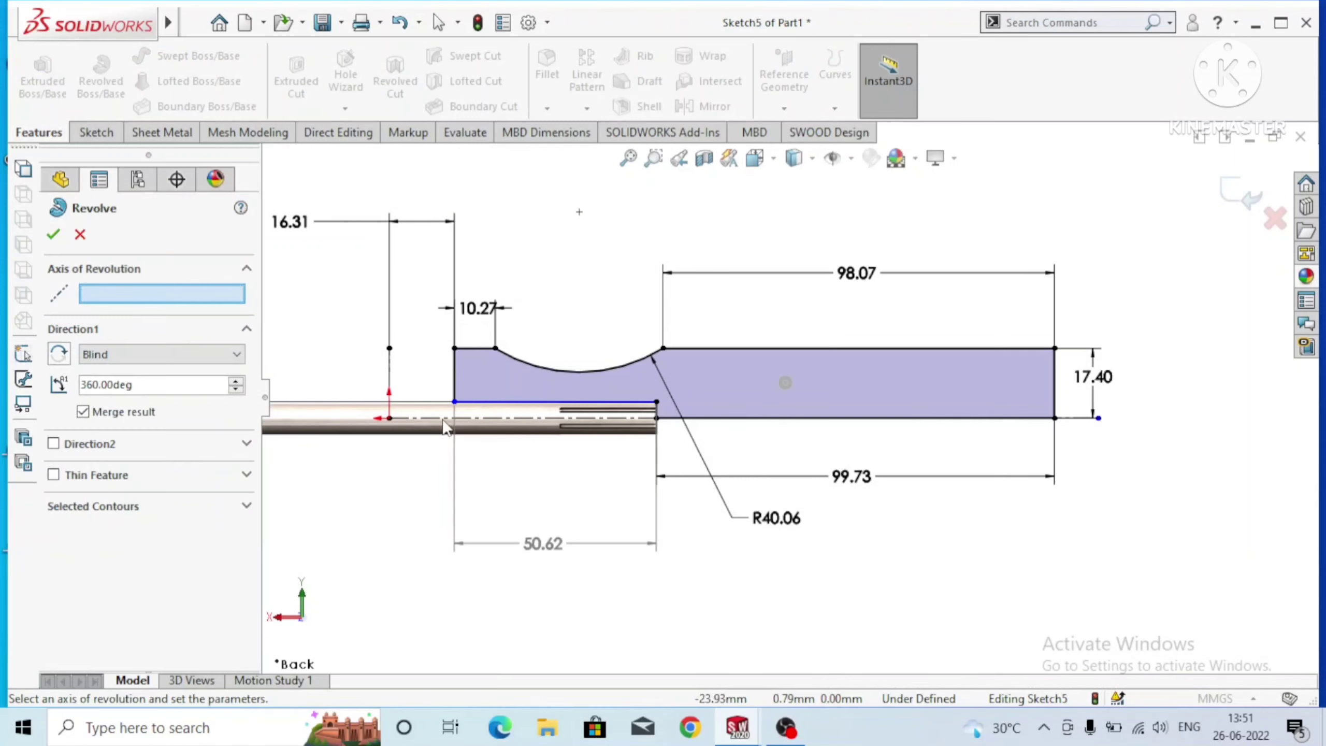
left_click(442, 418)
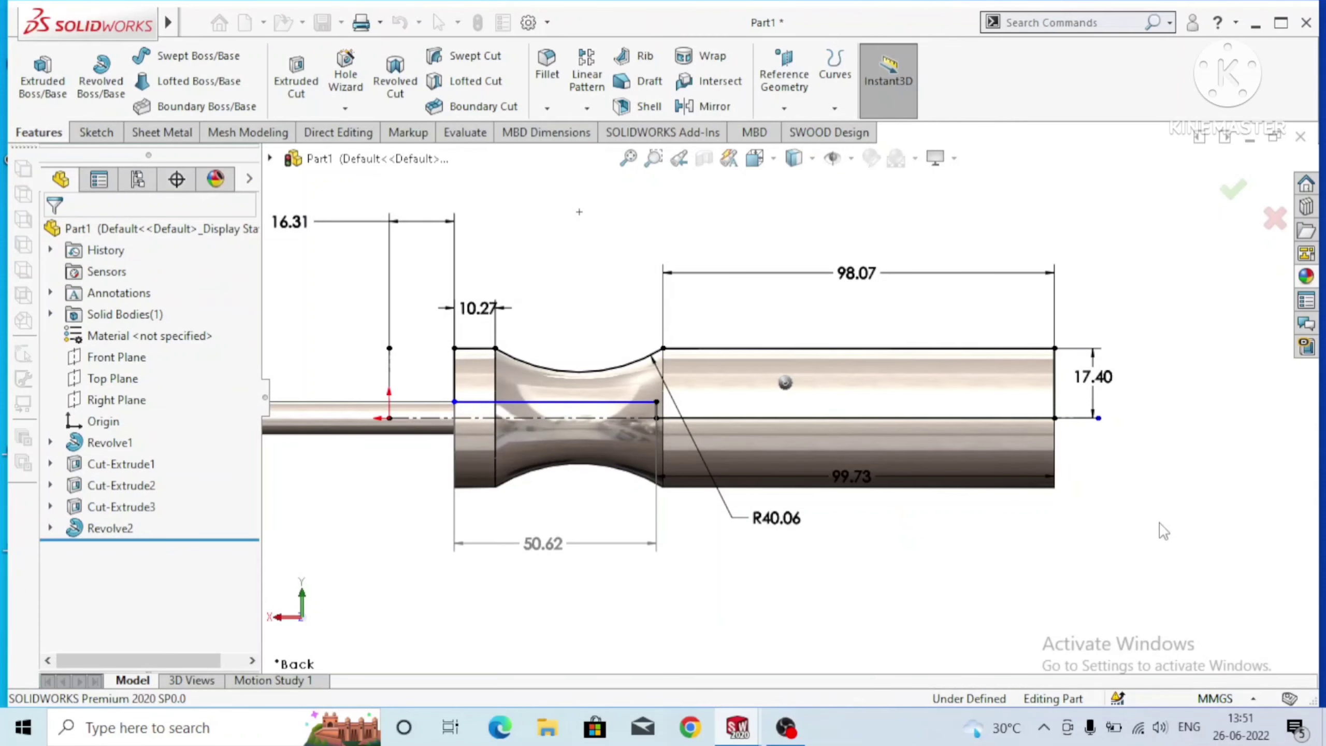
right_click(94, 529)
left_click(137, 281)
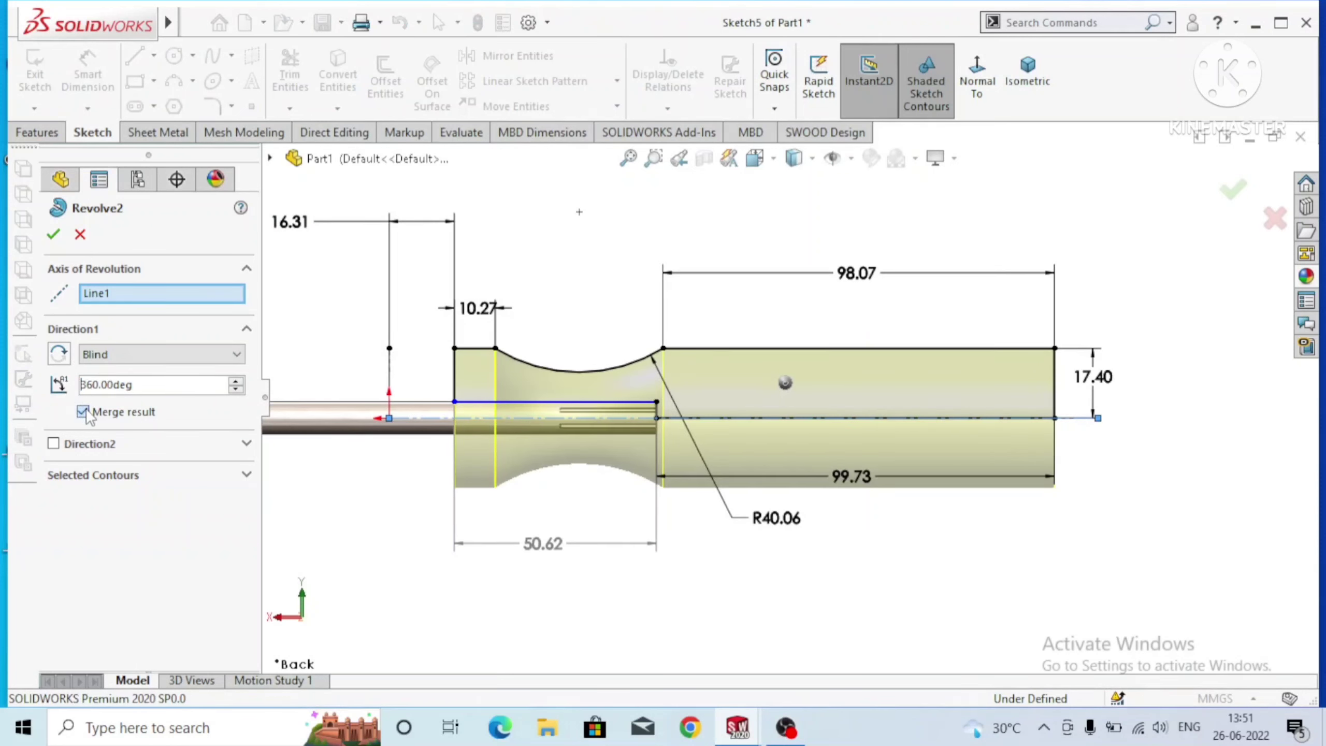
left_click(84, 412)
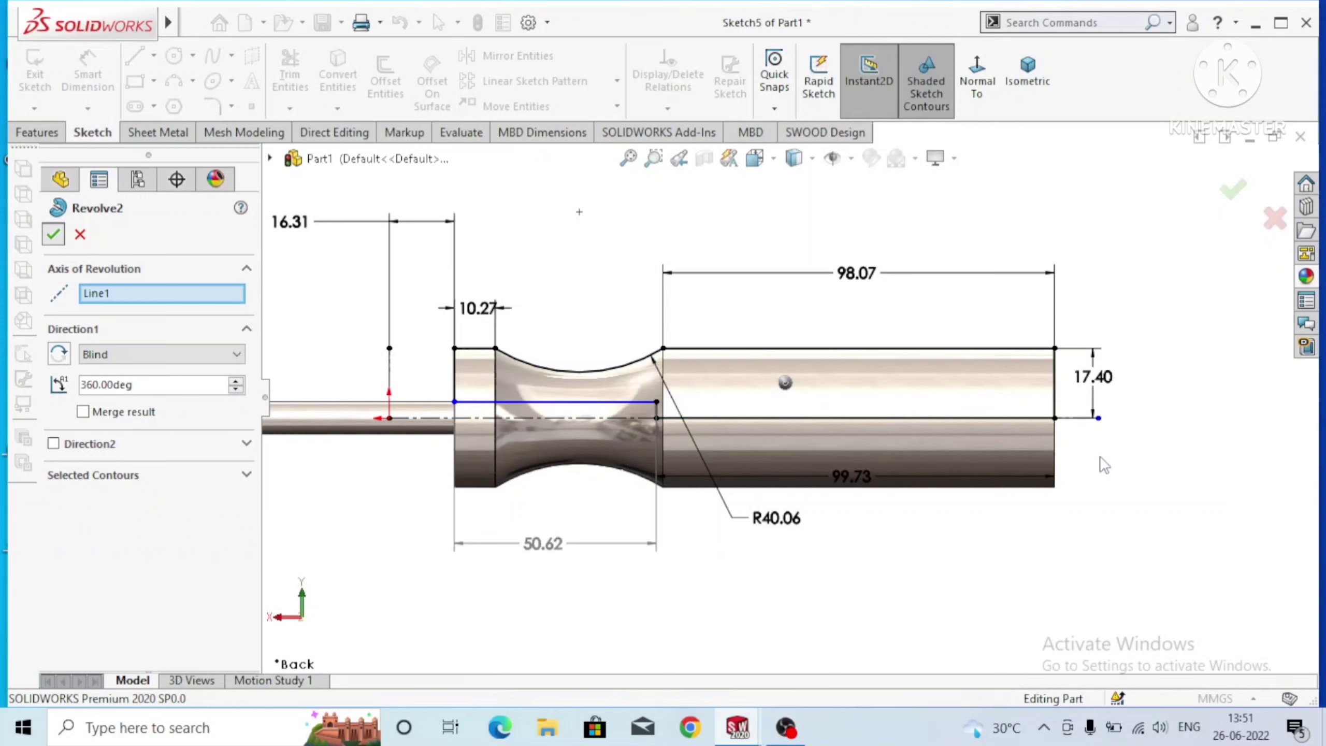
key("Return")
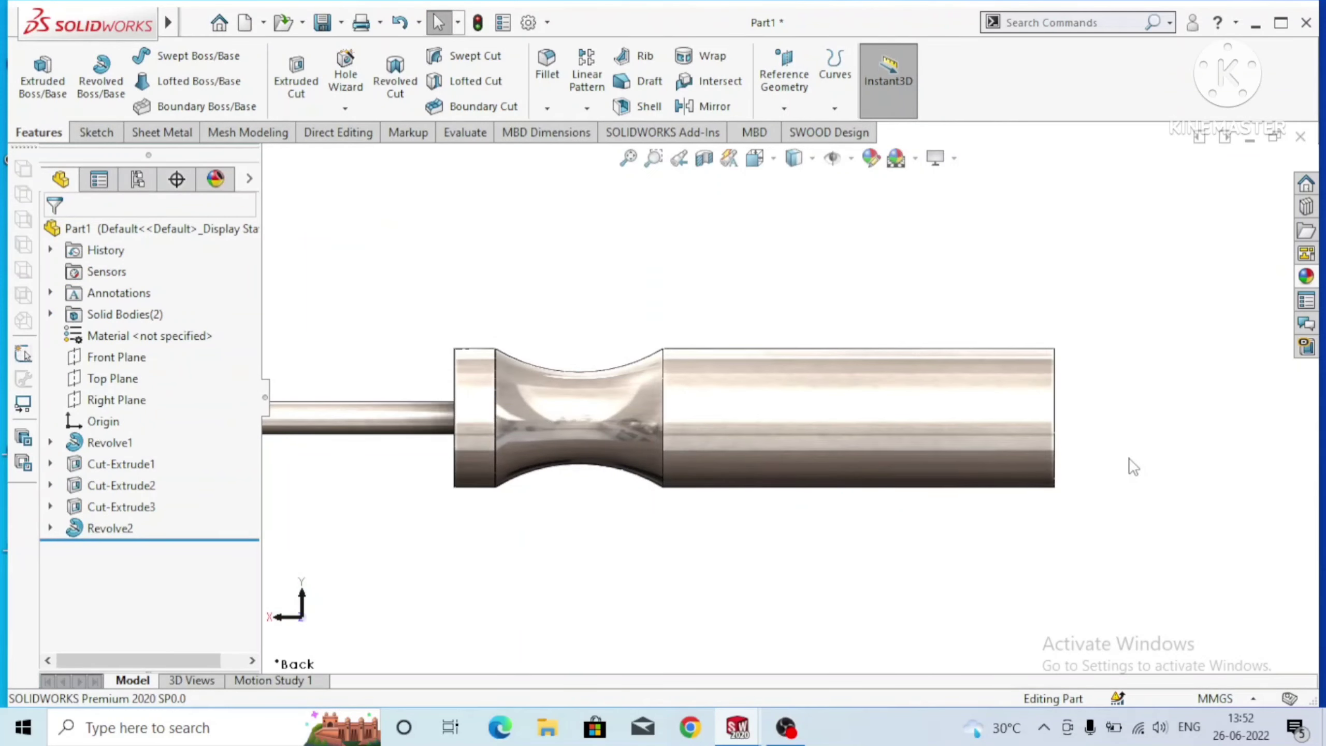
Apply the green high gloss plastic appearance to the handle body.
key("f")
scroll(1075, 447, "up", 1)
scroll(823, 415, "down", 2)
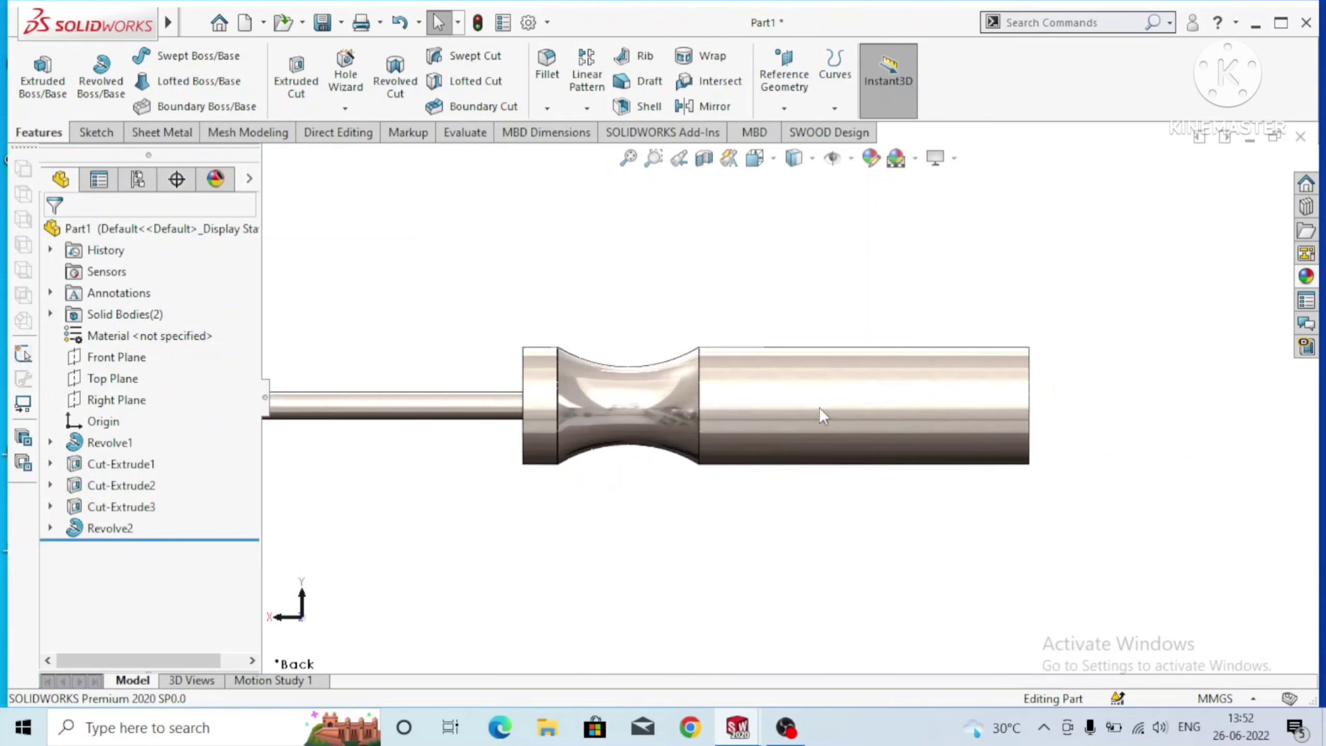
left_click(1306, 276)
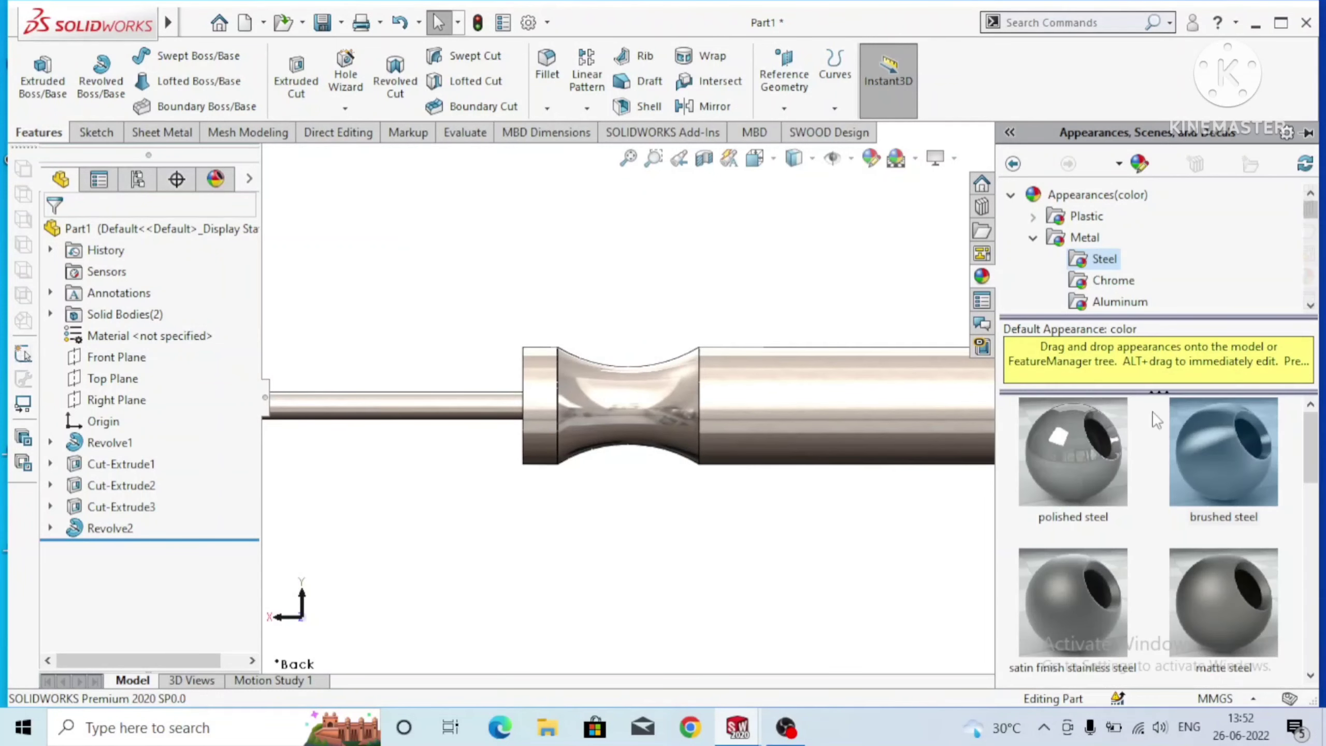
scroll(1109, 256, "down", 2)
scroll(1109, 277, "up", 2)
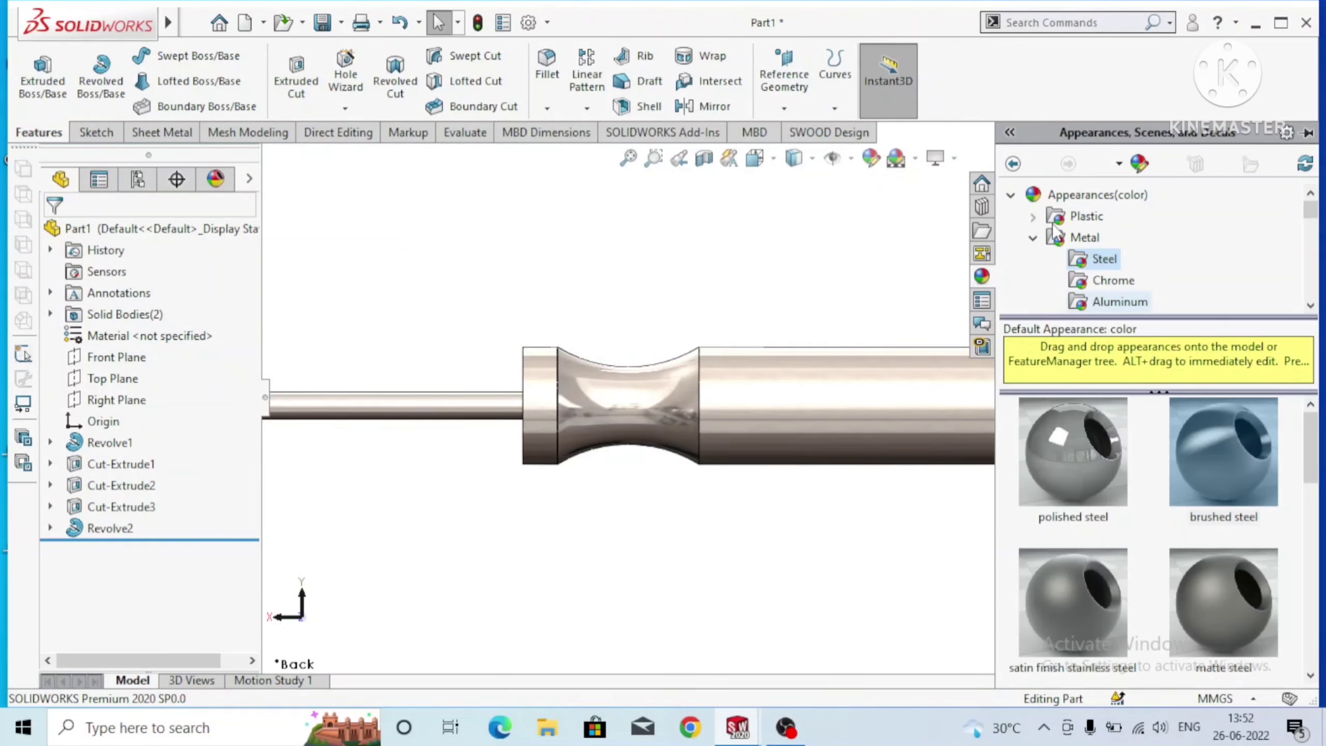
left_click(1034, 219)
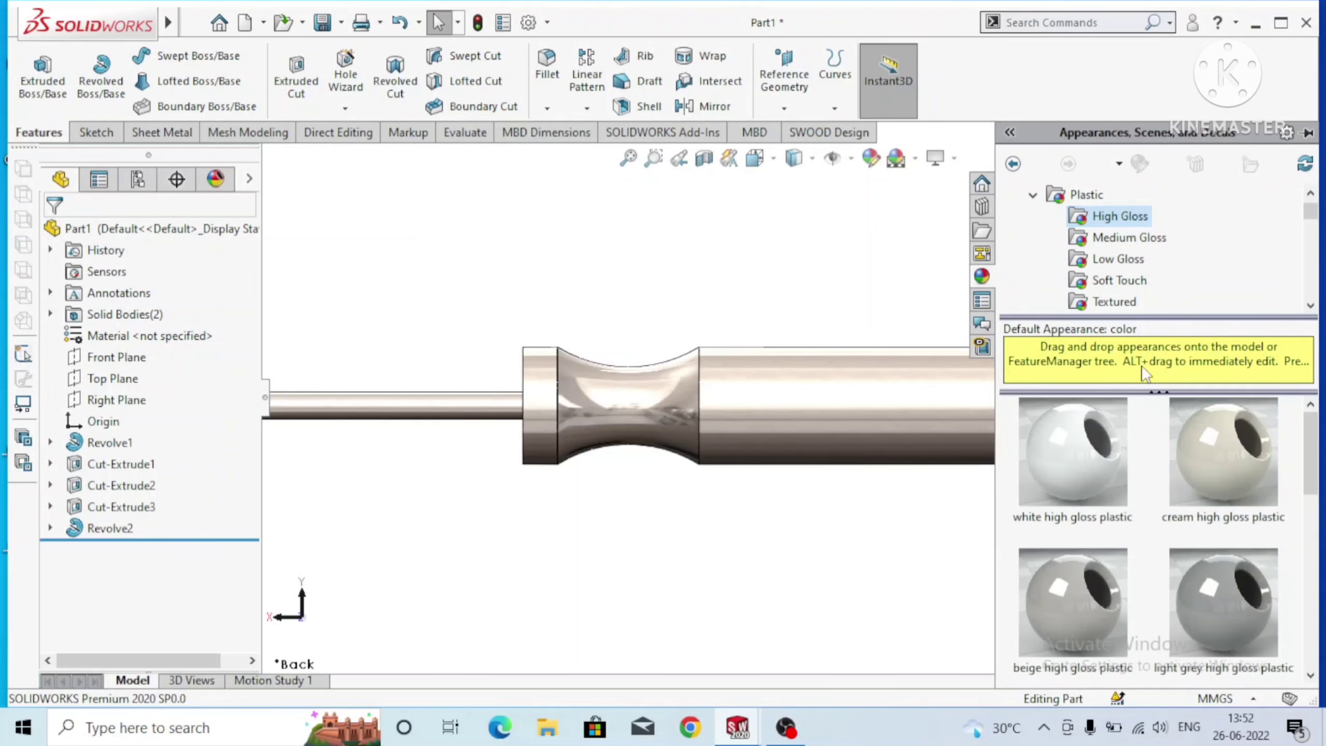
scroll(1214, 459, "down", 3)
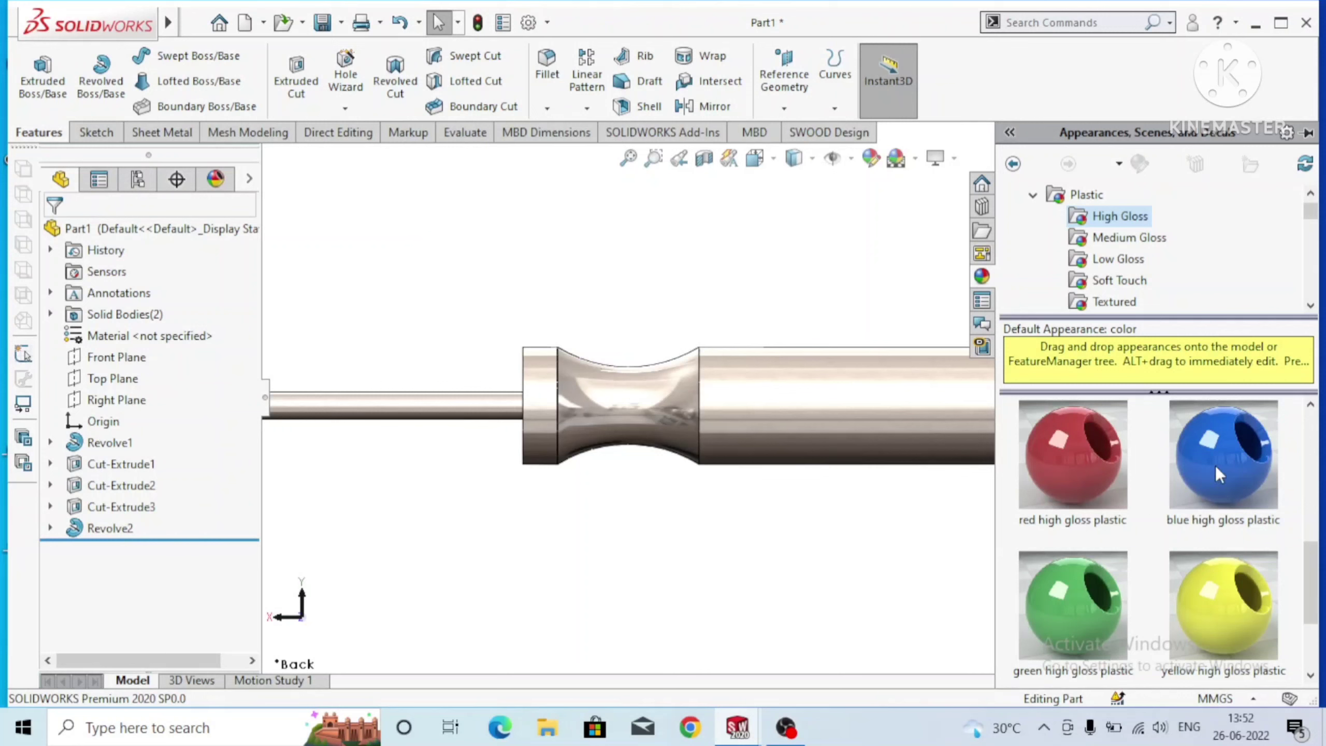
left_click_drag(1098, 615, 881, 406)
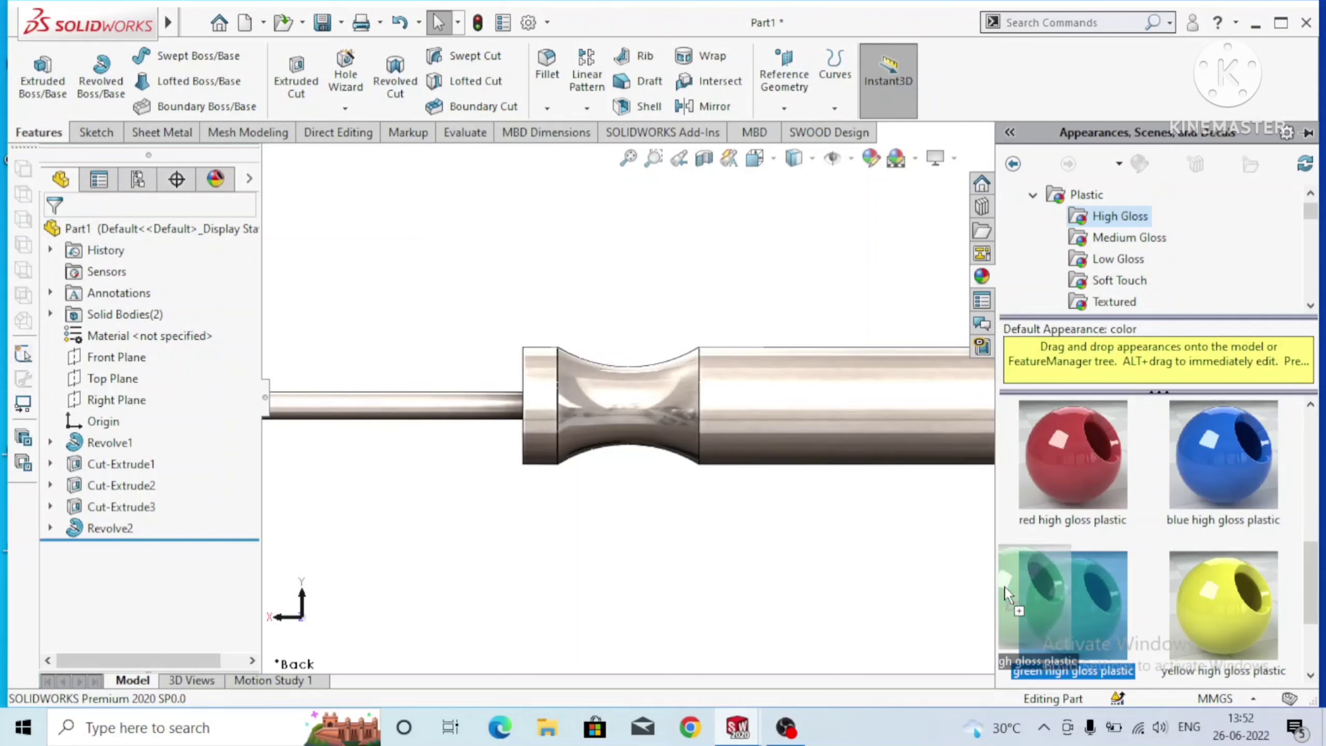
left_click(883, 407)
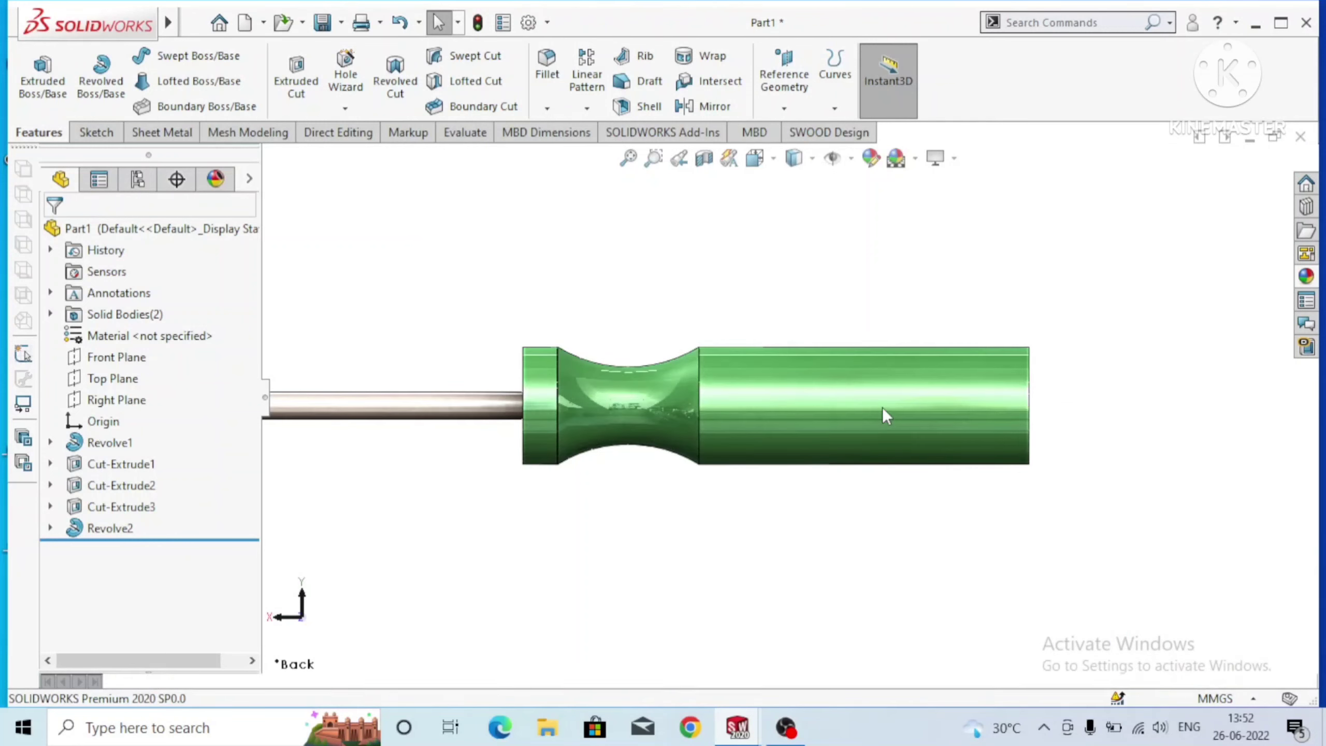
Zoom out, orbit to an angled view of the handle end, and open Insert > Features.
key("z")
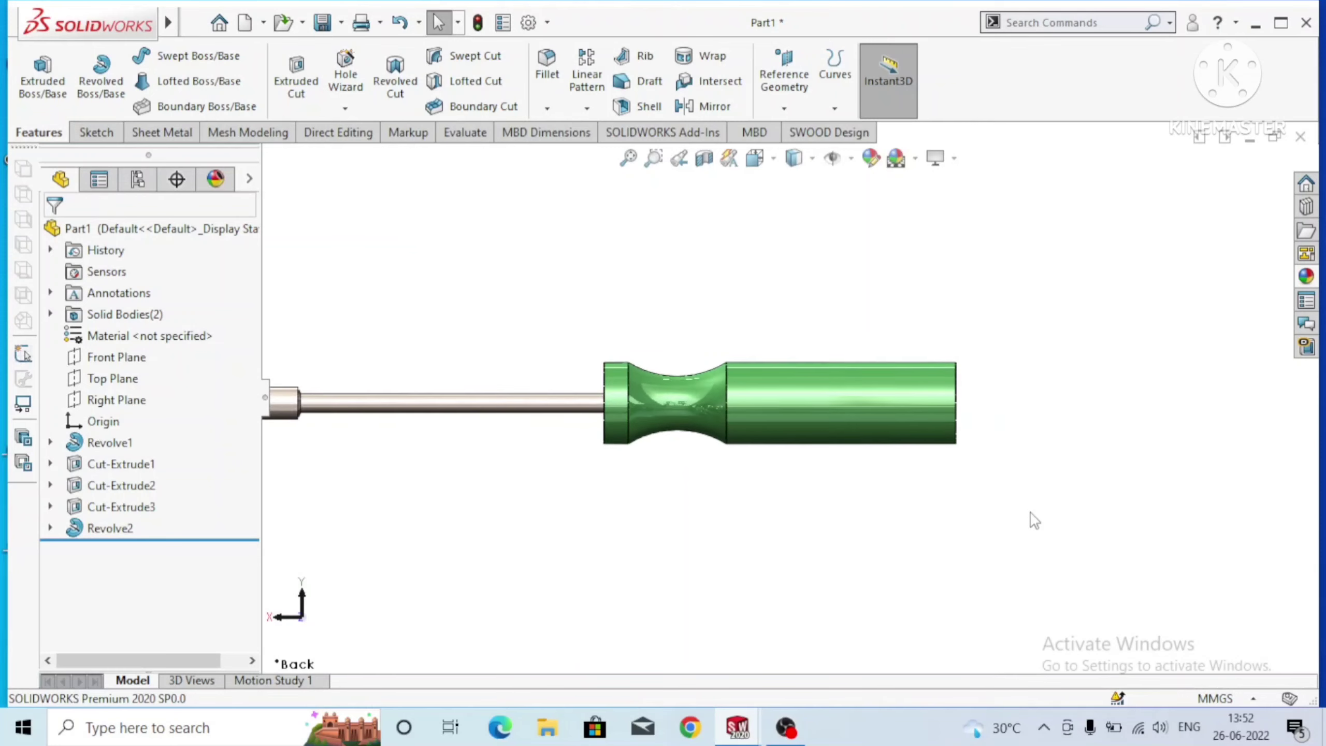
scroll(628, 457, "down", 3)
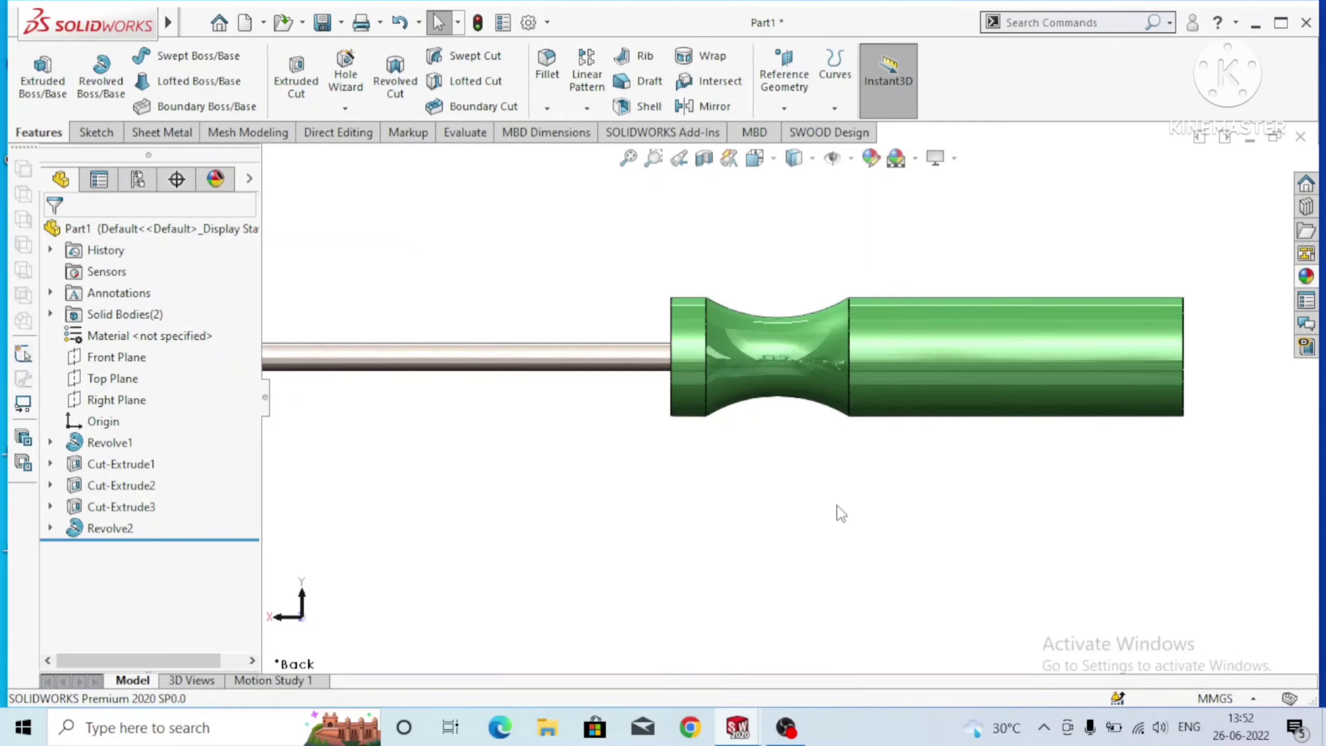
key("z")
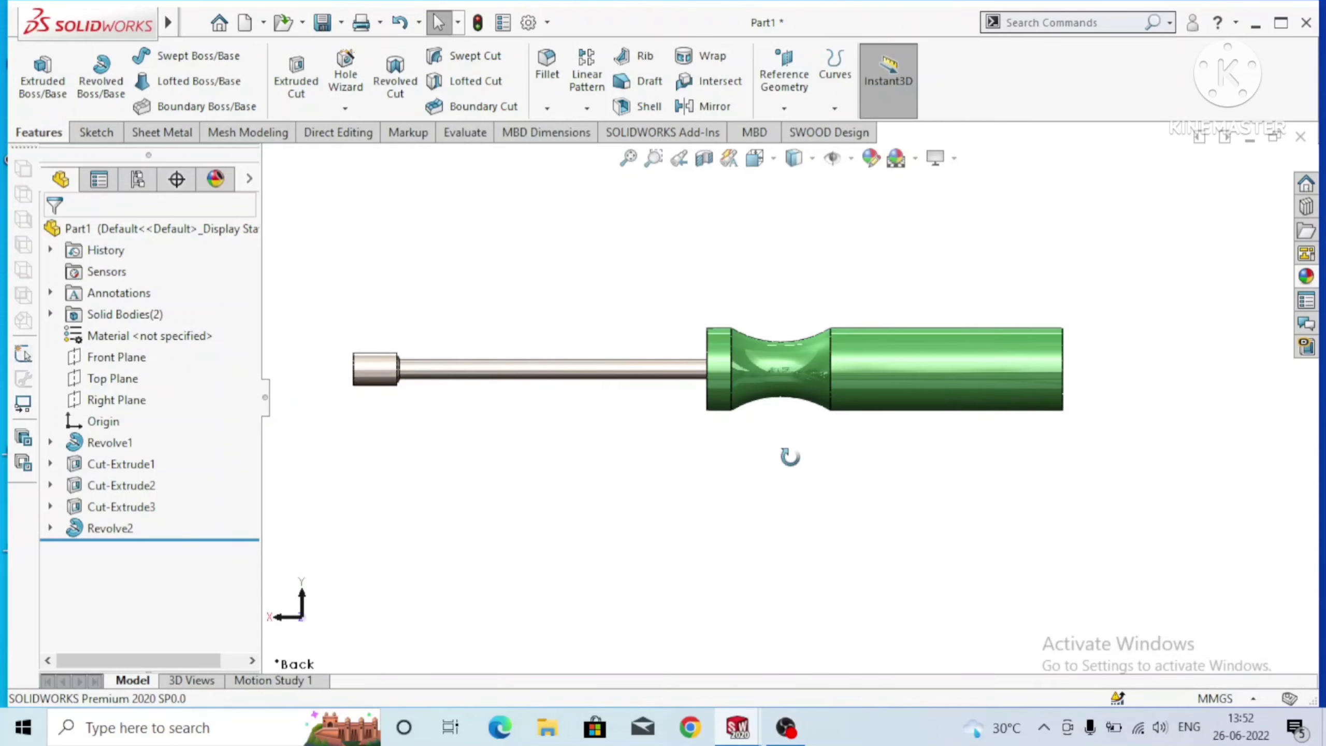
mouse_move(852, 480)
middle_mouse_down()
mouse_move(902, 482)
mouse_move(911, 503)
mouse_move(903, 482)
middle_mouse_up()
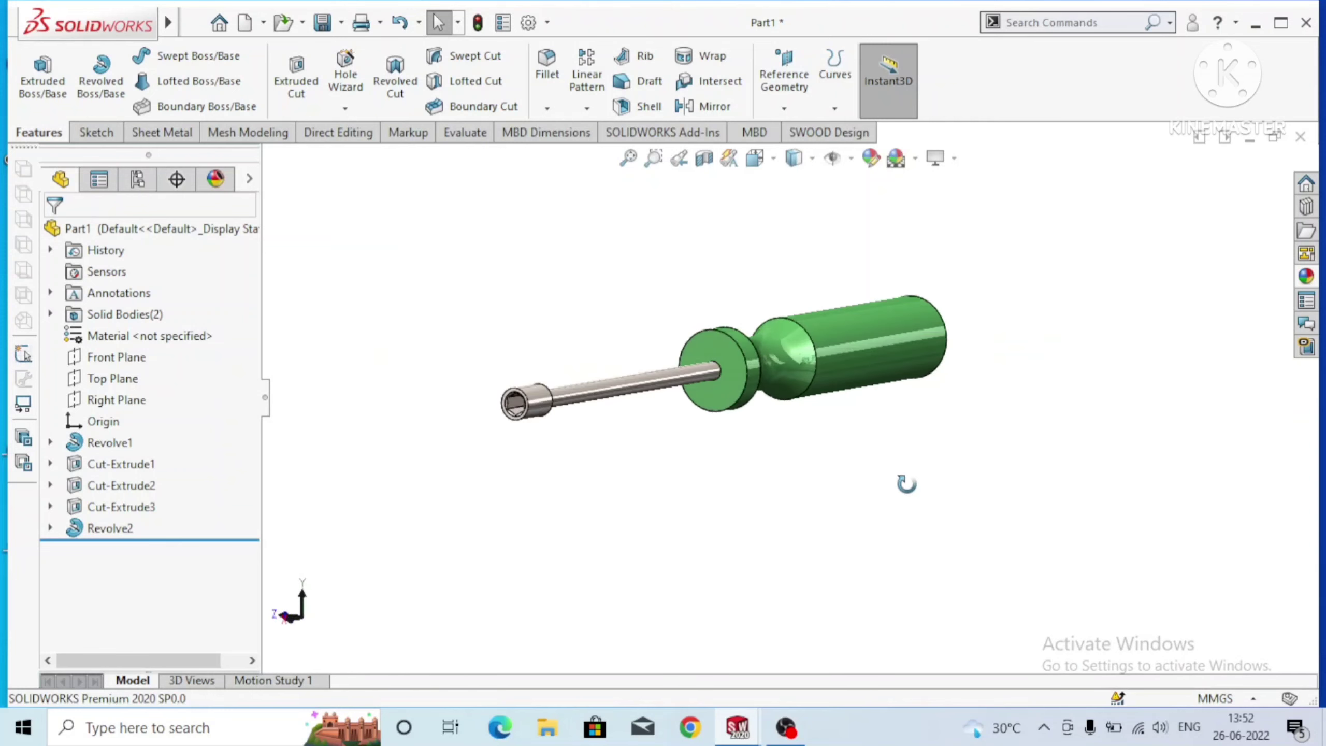
mouse_move(804, 343)
middle_mouse_down()
mouse_move(926, 438)
mouse_move(882, 465)
mouse_move(804, 476)
mouse_move(769, 521)
mouse_move(838, 536)
mouse_move(836, 553)
middle_mouse_up()
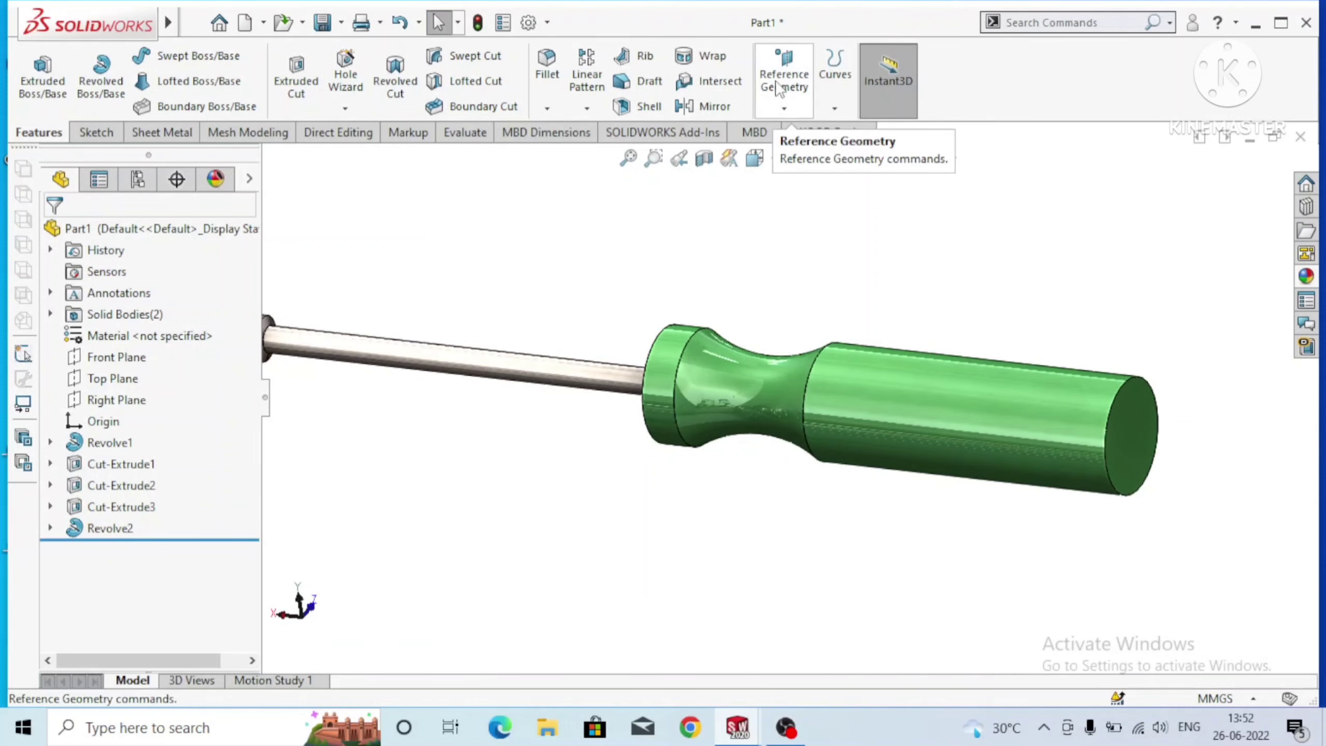
mouse_move(89, 22)
left_click(349, 22)
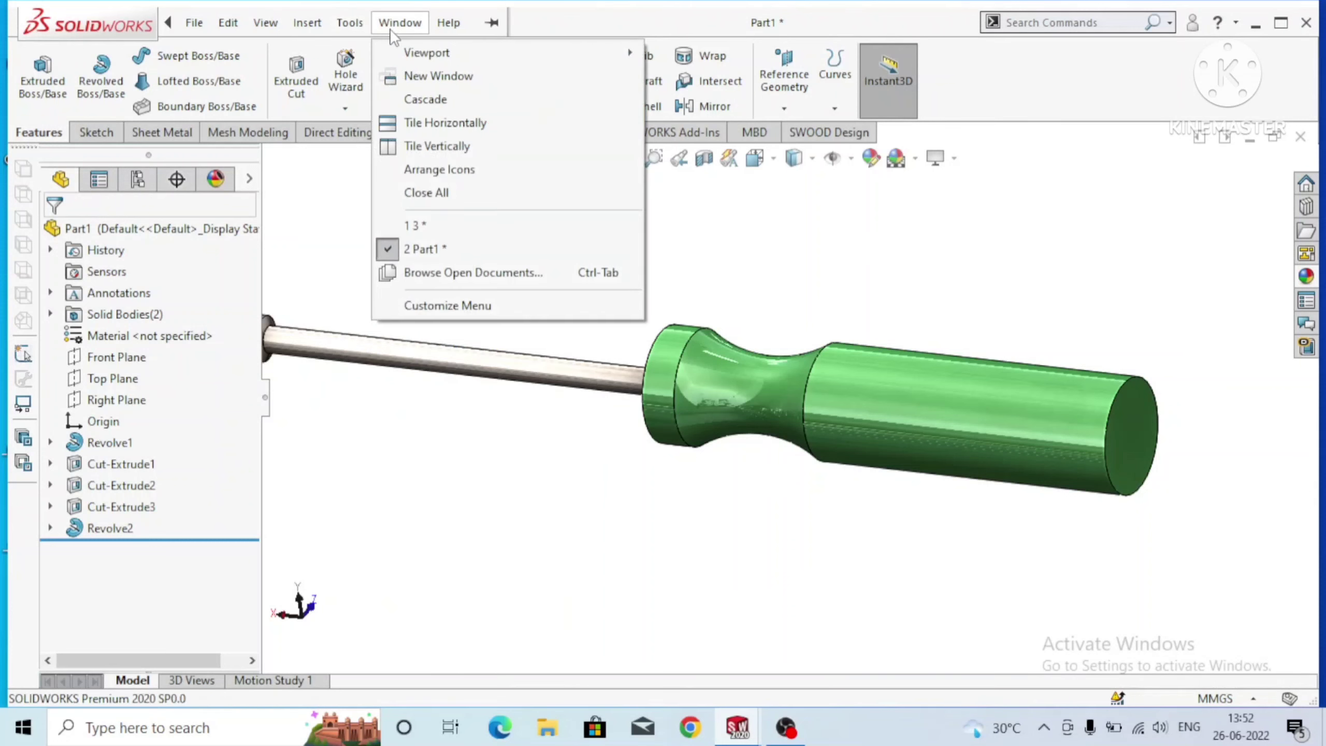
left_click(308, 23)
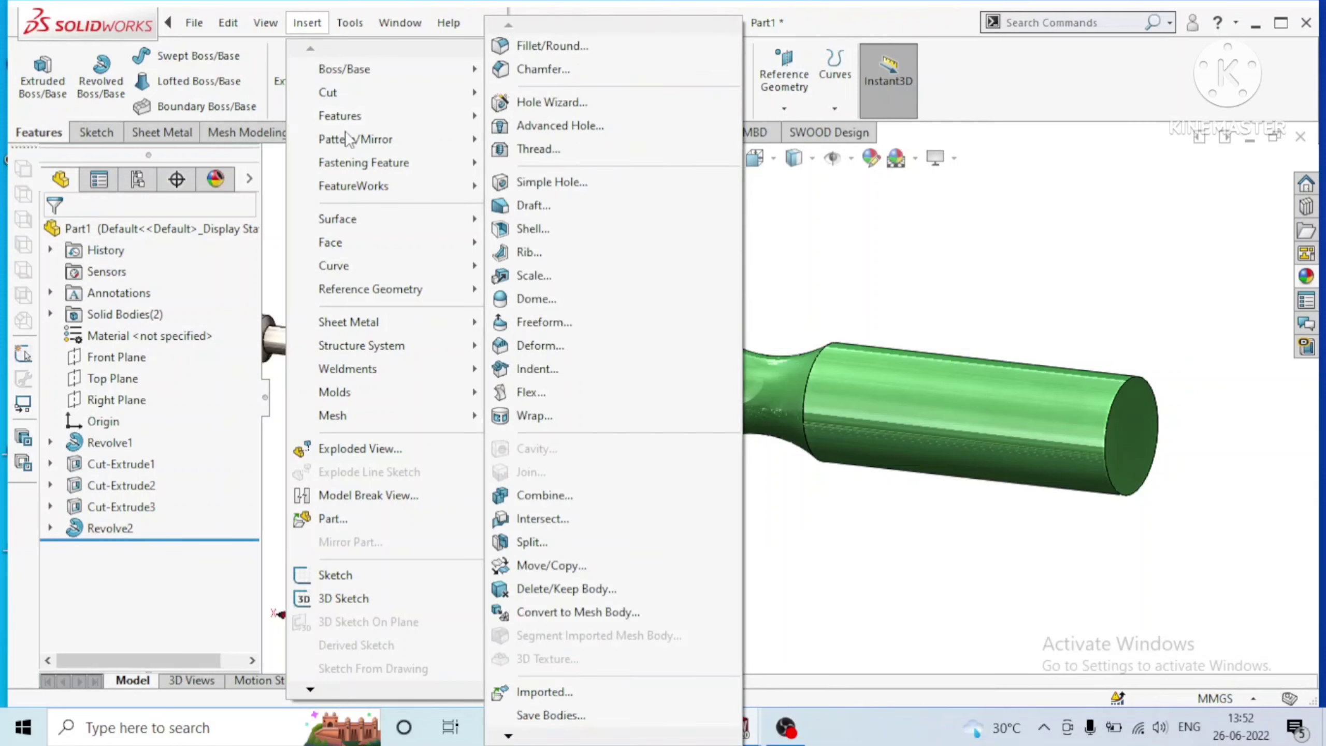
mouse_move(339, 115)
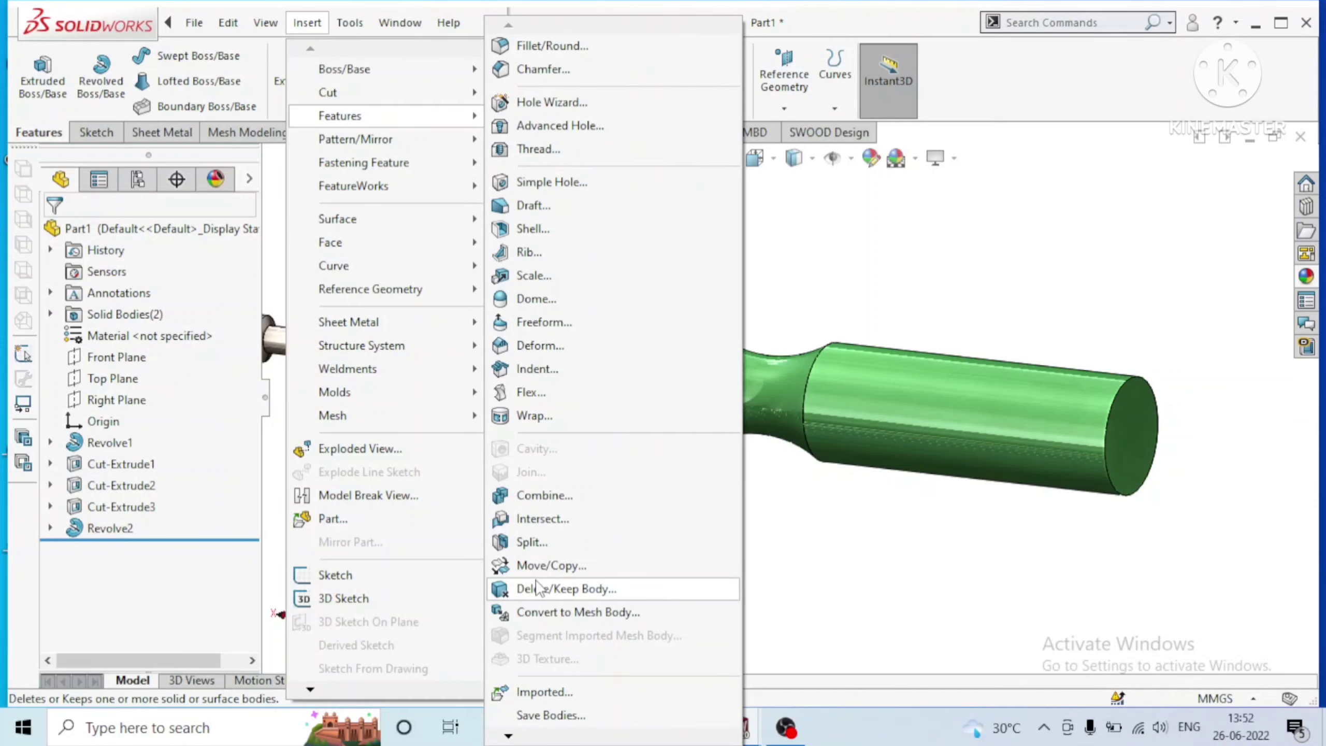
Add a 10 mm dome to the handle's flat end face.
left_click(534, 312)
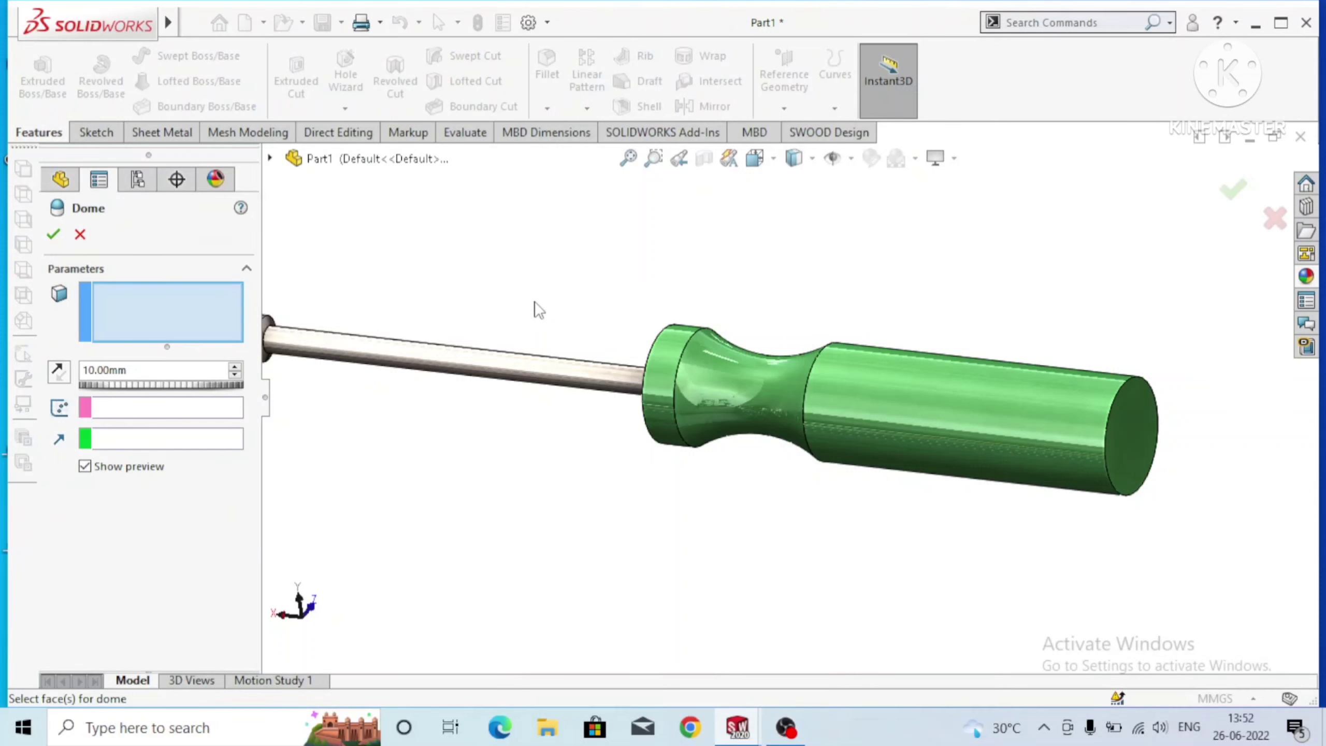
left_click(1129, 401)
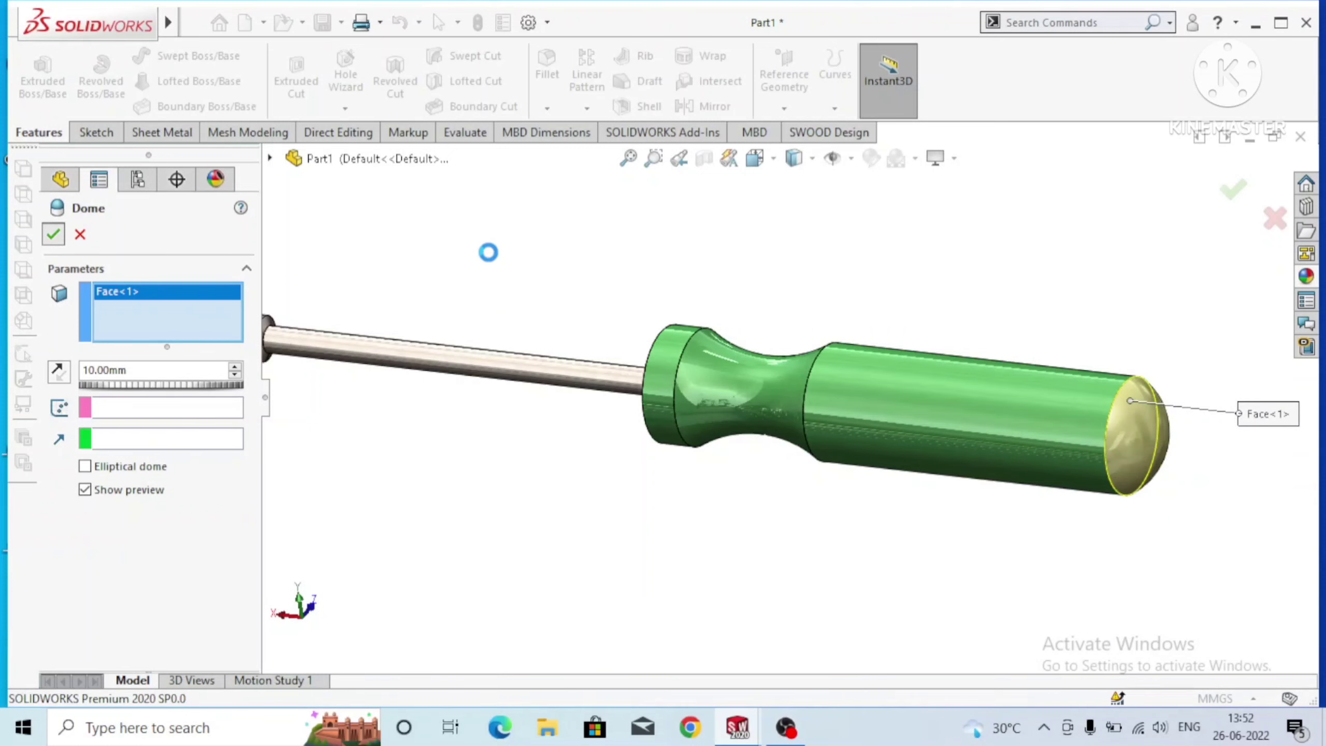
key("Return")
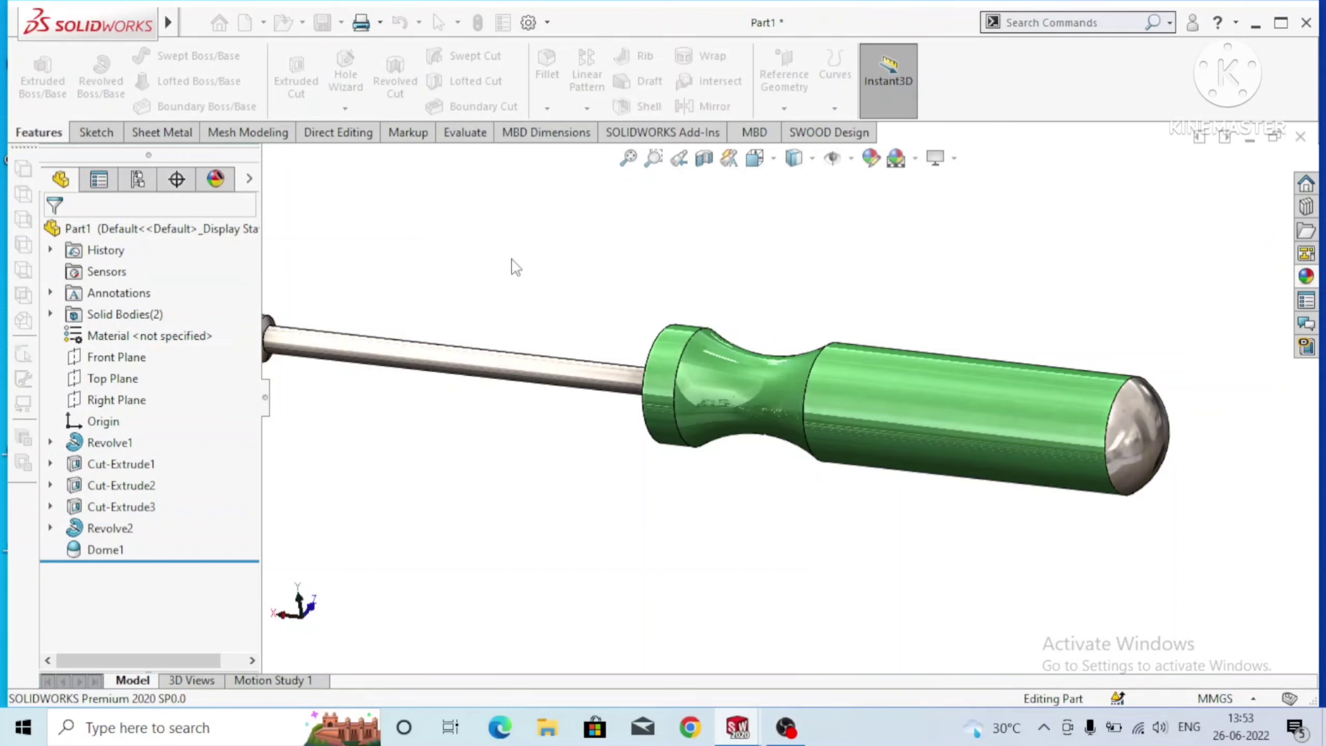
left_click(1306, 276)
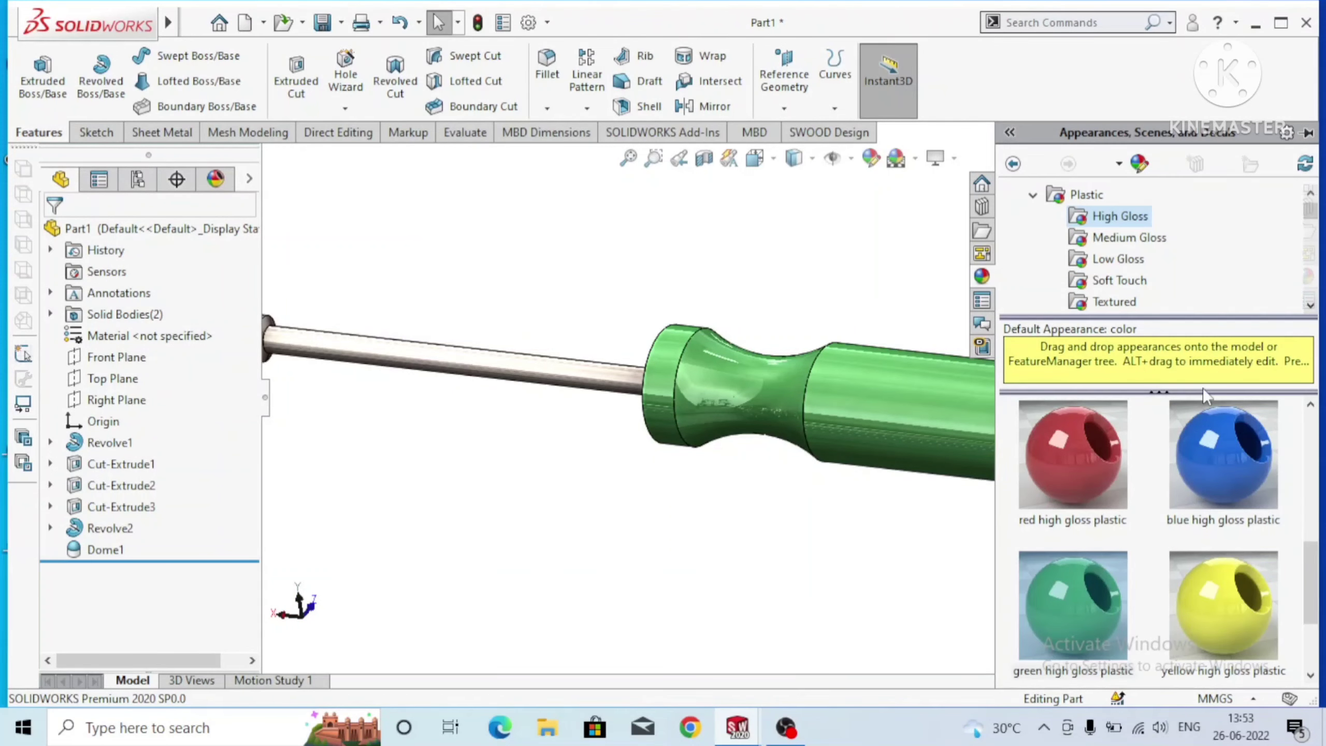
Apply green high gloss plastic to the Dome1 end cap.
left_click_drag(1058, 596, 1148, 444)
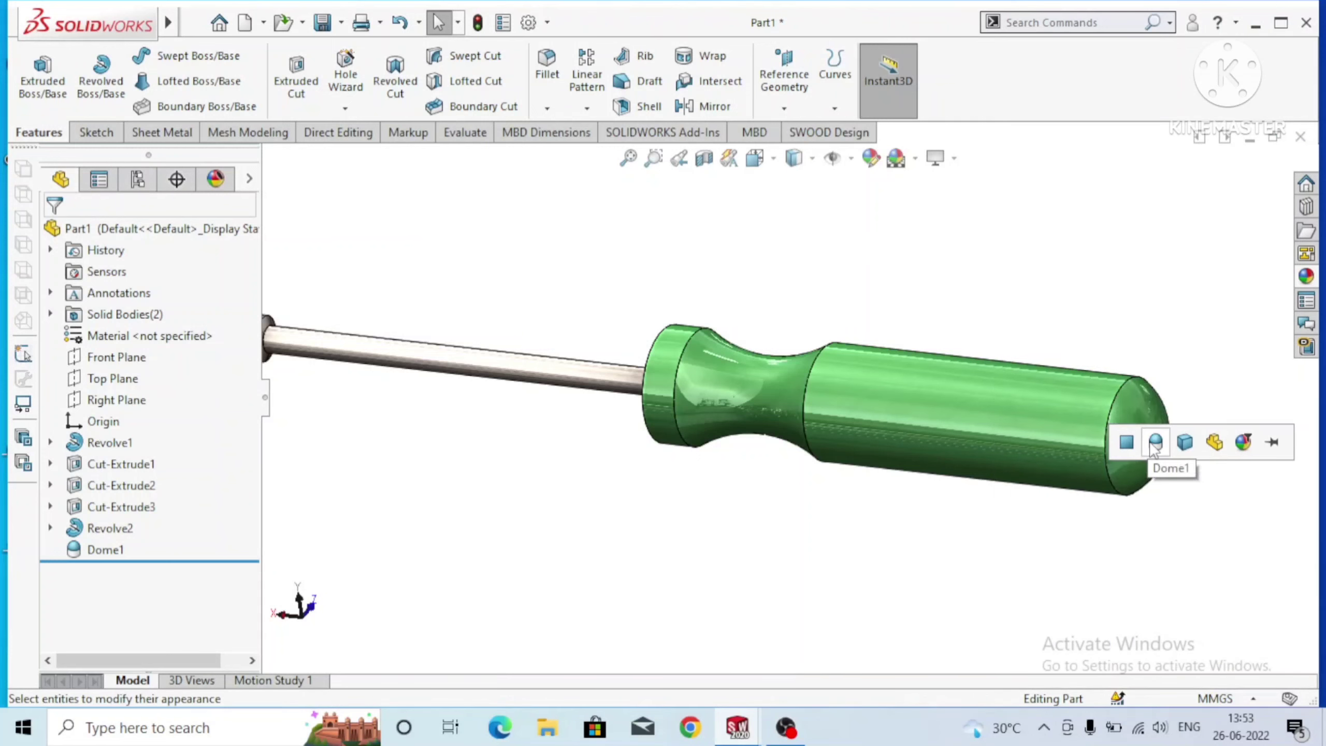
left_click(1155, 442)
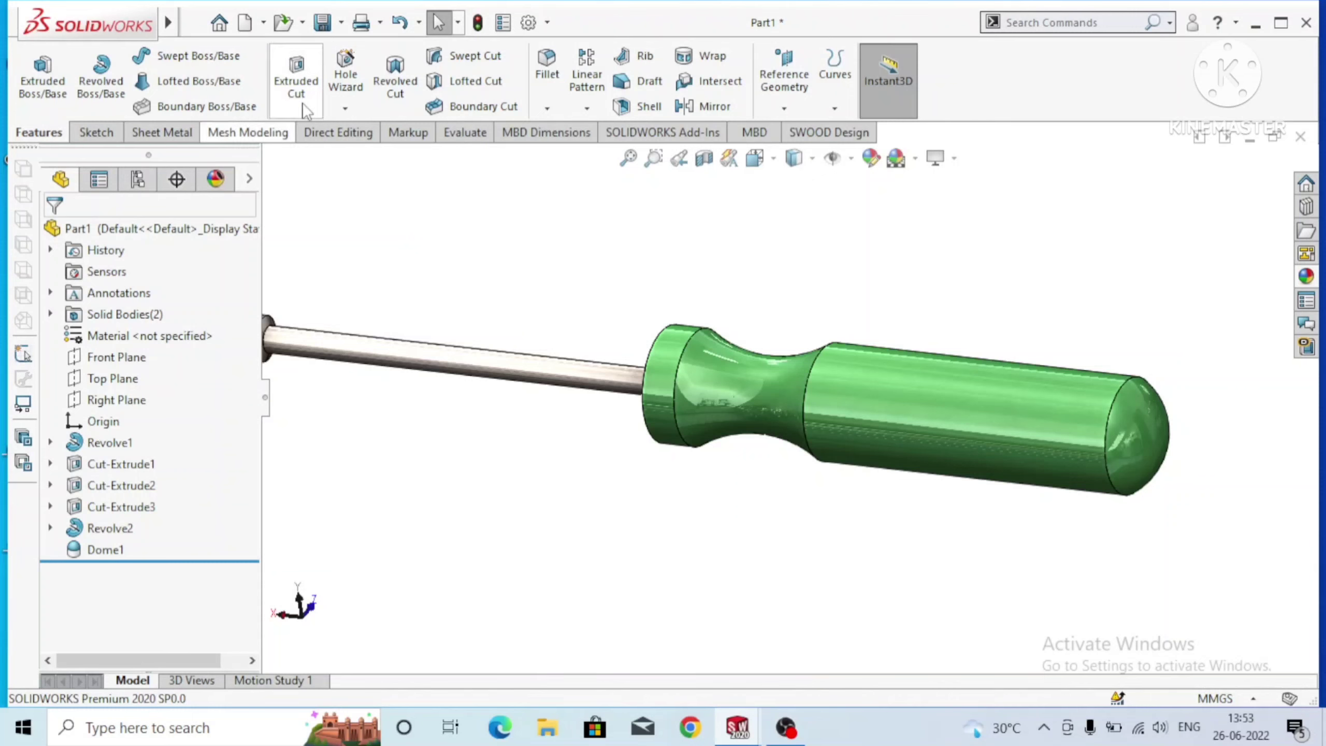
Fillet the three circular collar and groove edges of the handle with a 4 mm radius.
left_click(820, 353)
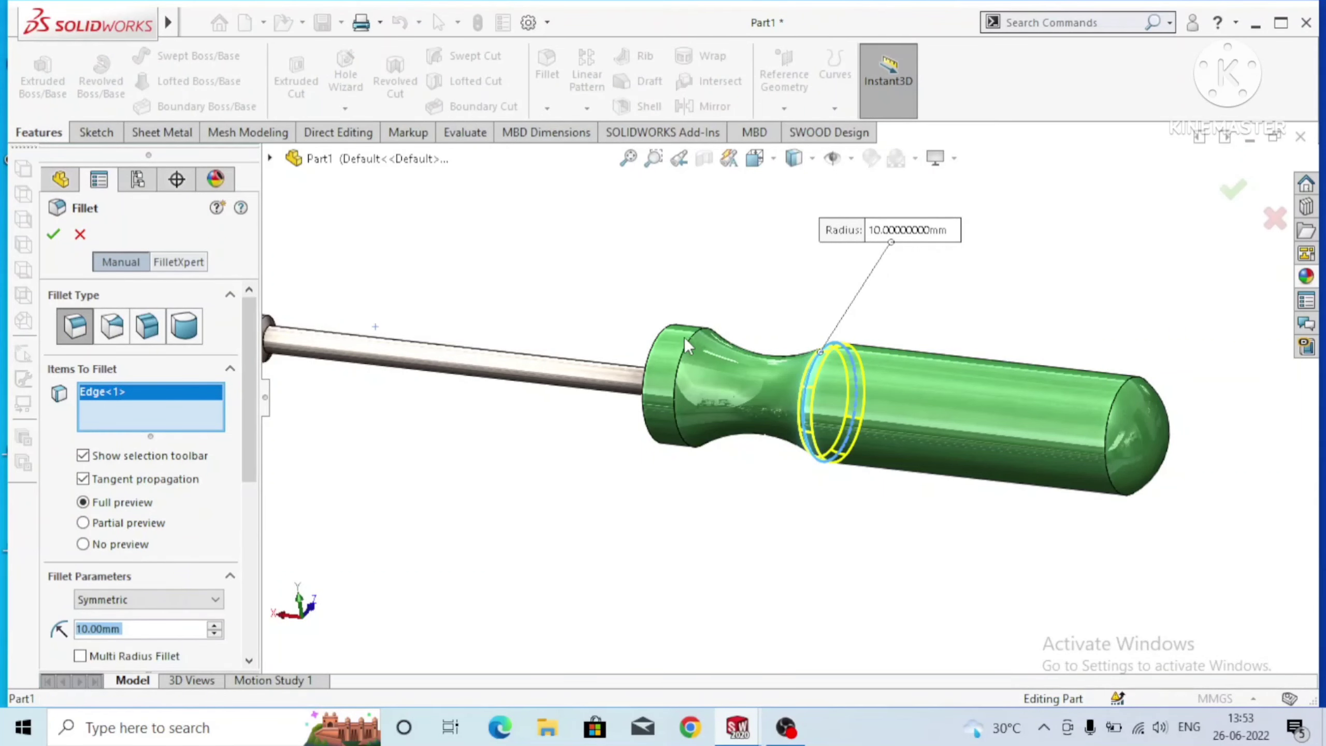
left_click(661, 344)
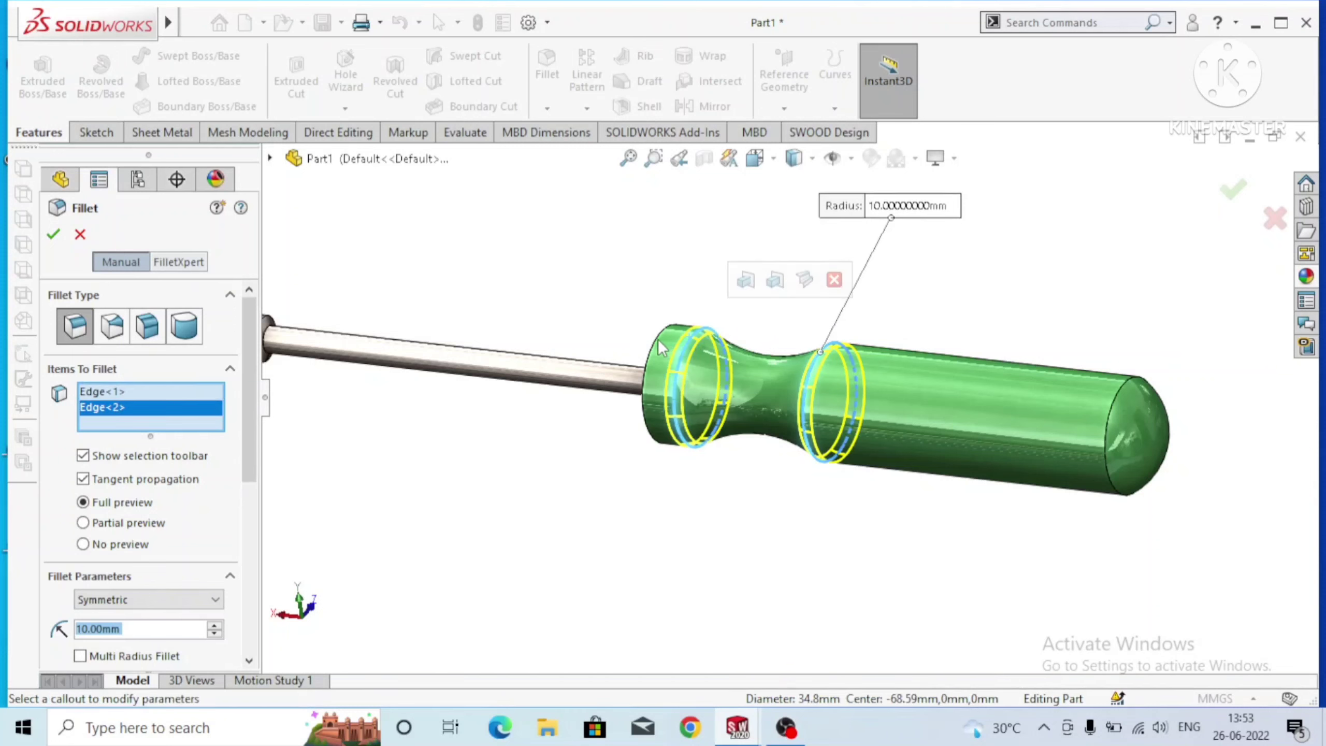
left_click(653, 348)
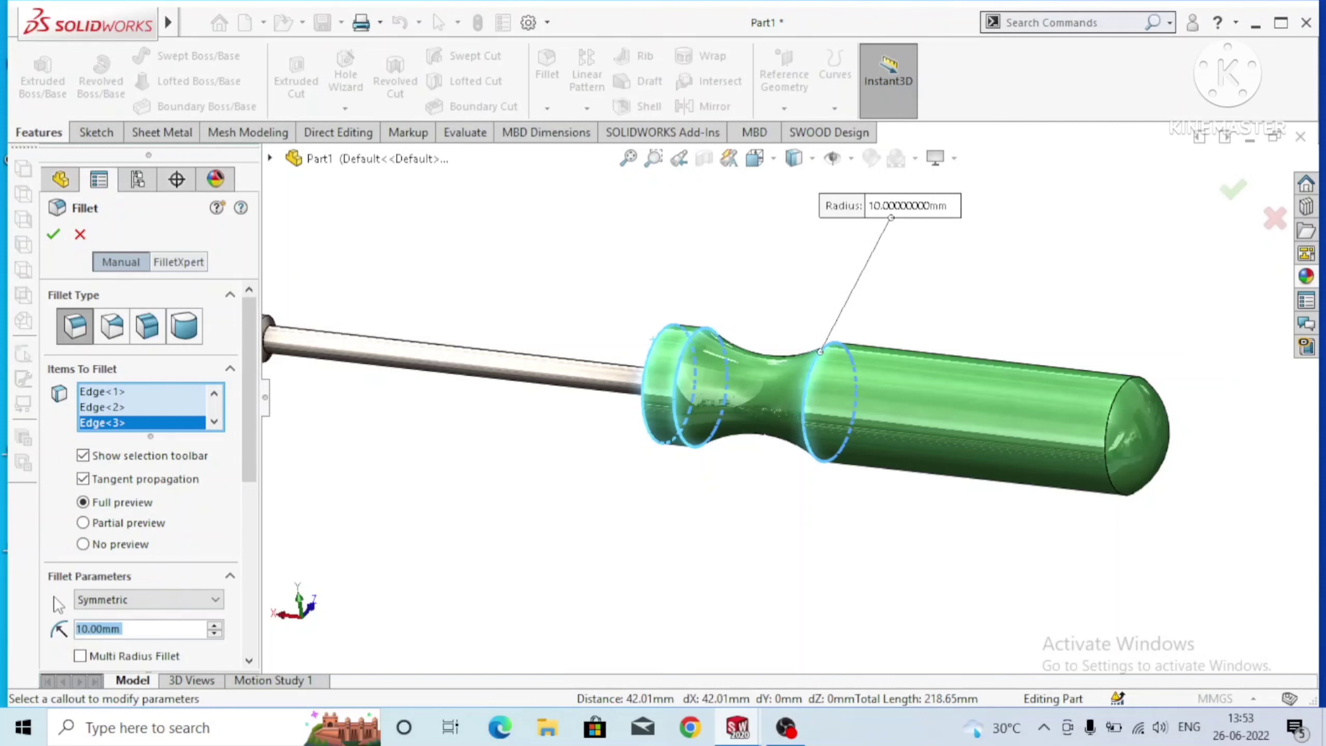
type("4")
key("Return")
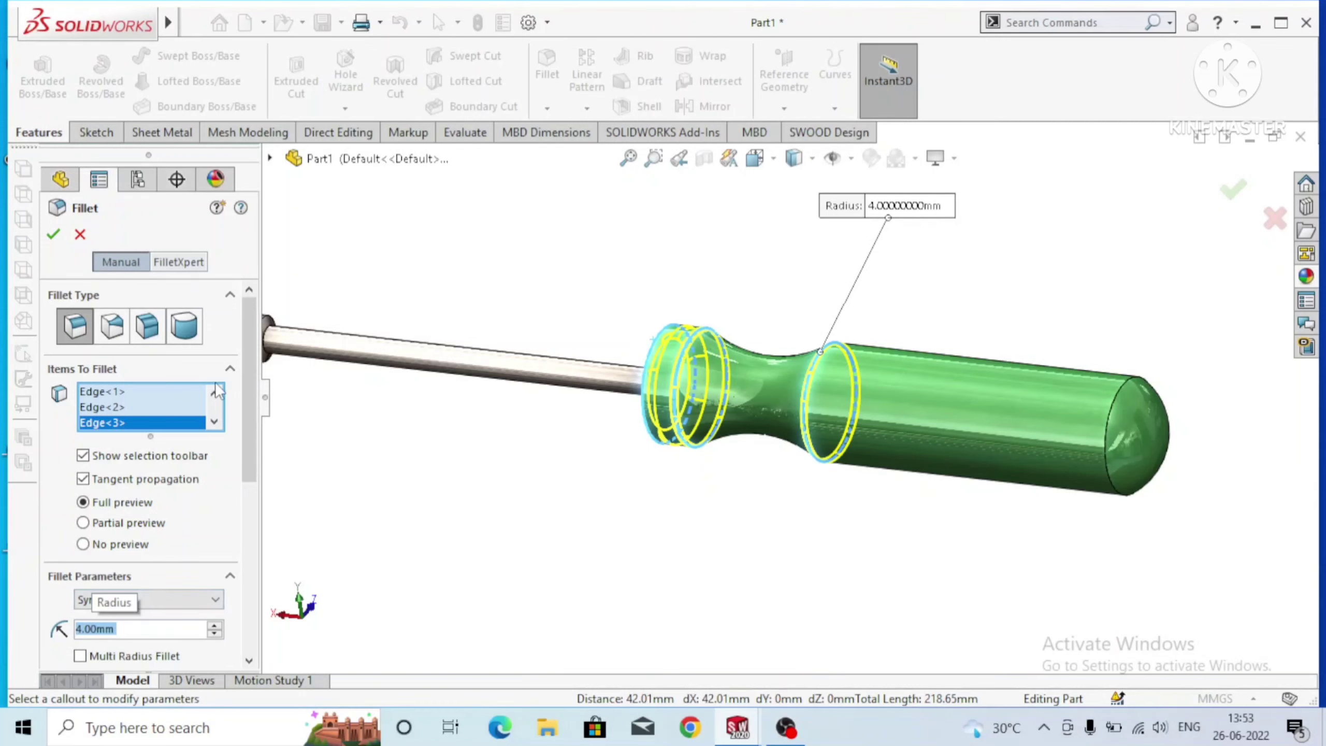
left_click(53, 234)
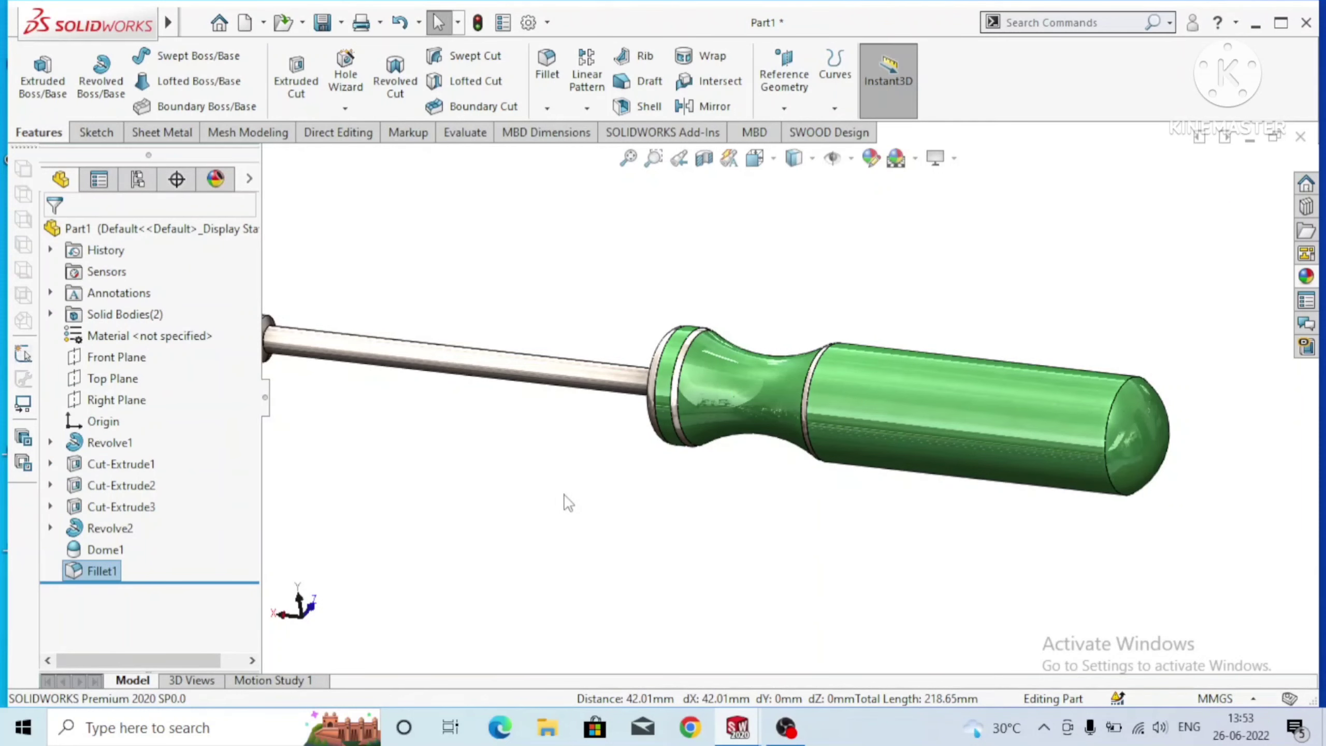
Apply green high gloss plastic to Fillet1, then orbit and fit the whole screwdriver in view.
left_click(566, 501)
left_click(1304, 277)
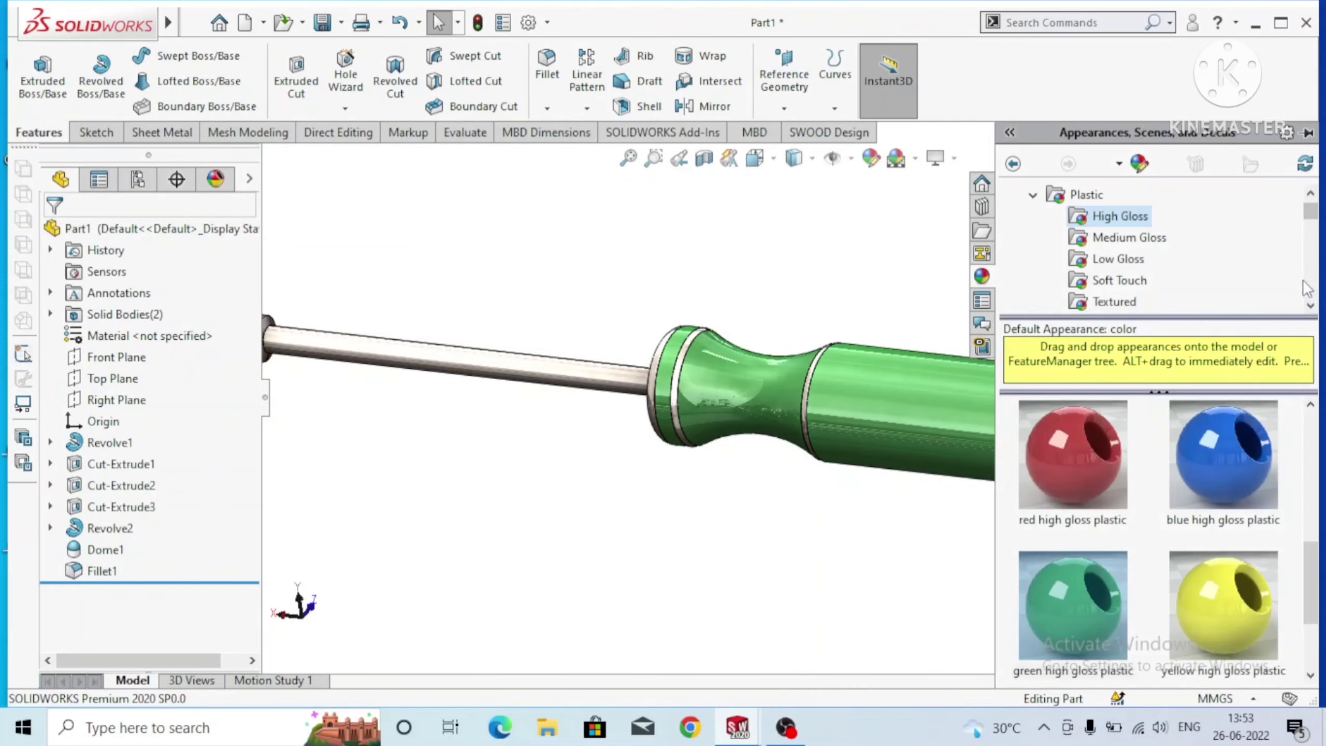
left_click_drag(1124, 600, 678, 361)
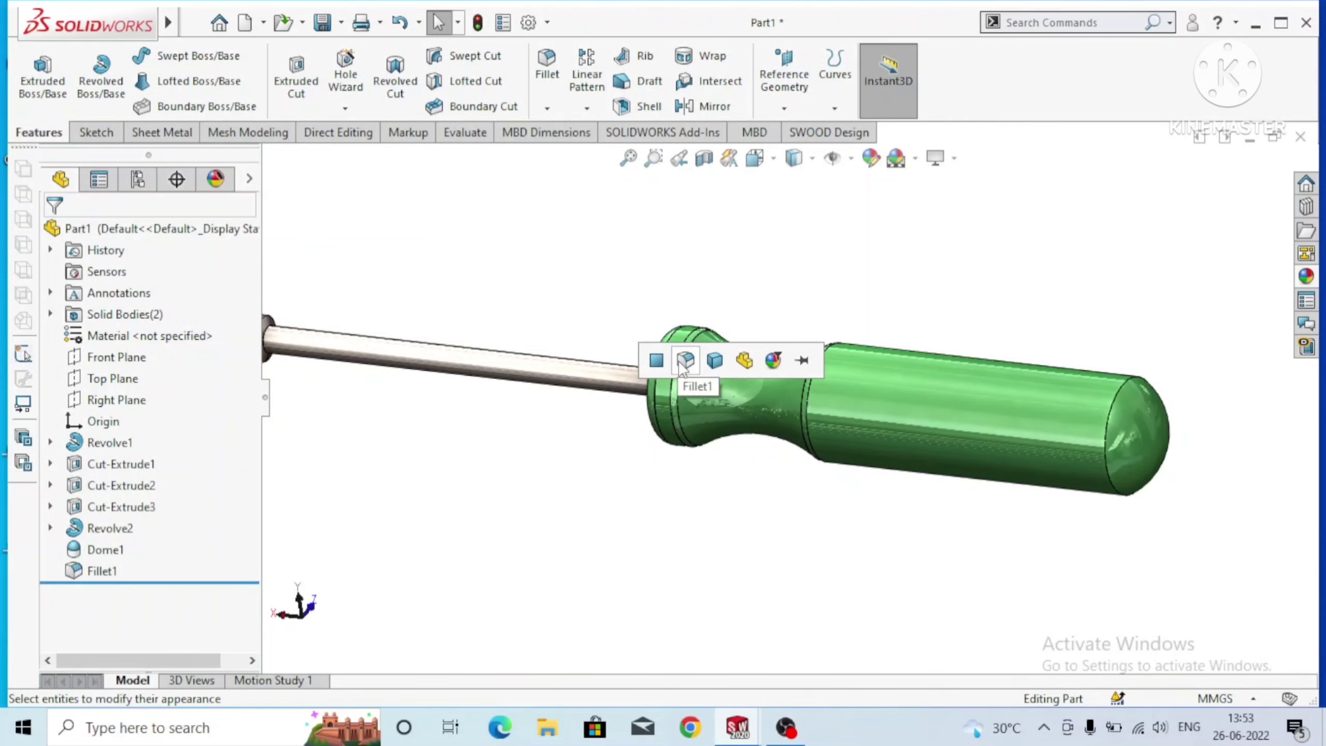
left_click(683, 361)
mouse_move(690, 492)
middle_mouse_down()
mouse_move(740, 391)
mouse_move(908, 429)
mouse_move(840, 516)
mouse_move(744, 416)
middle_mouse_up()
scroll(742, 416, "down", 2)
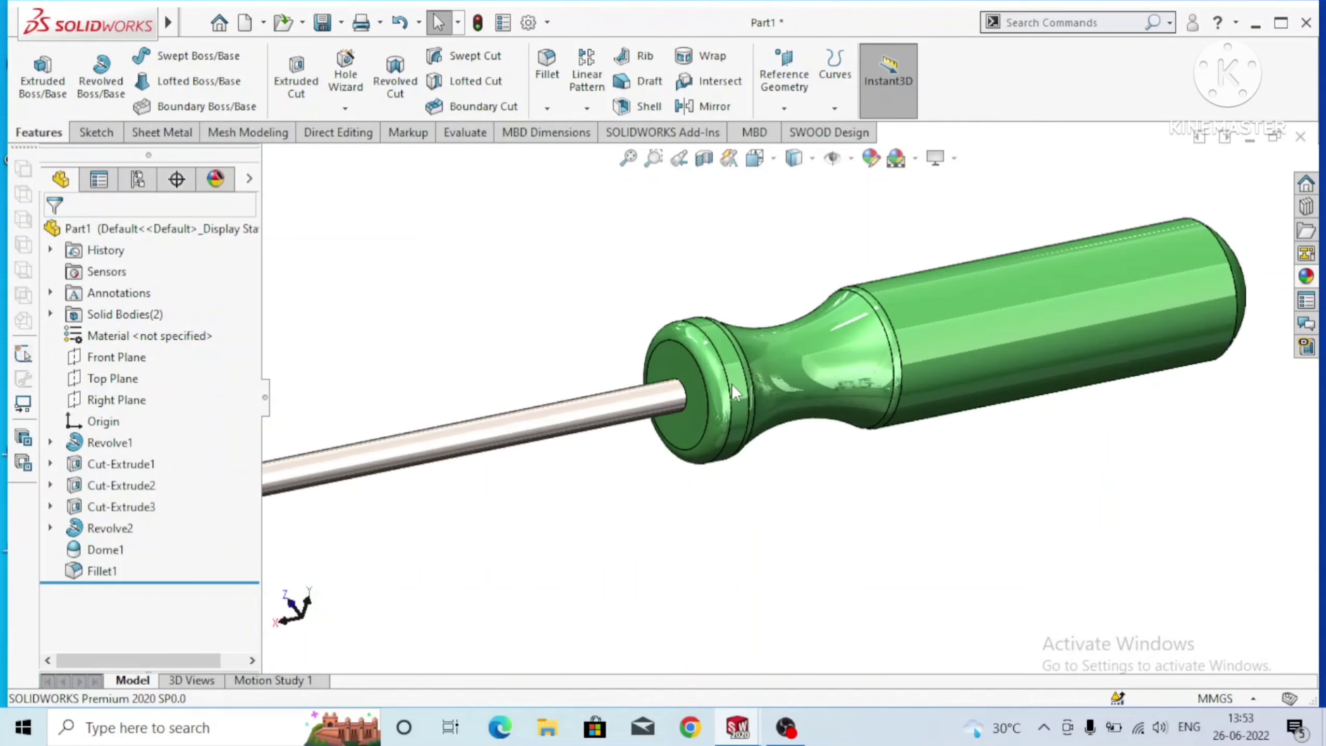
right_click(678, 363)
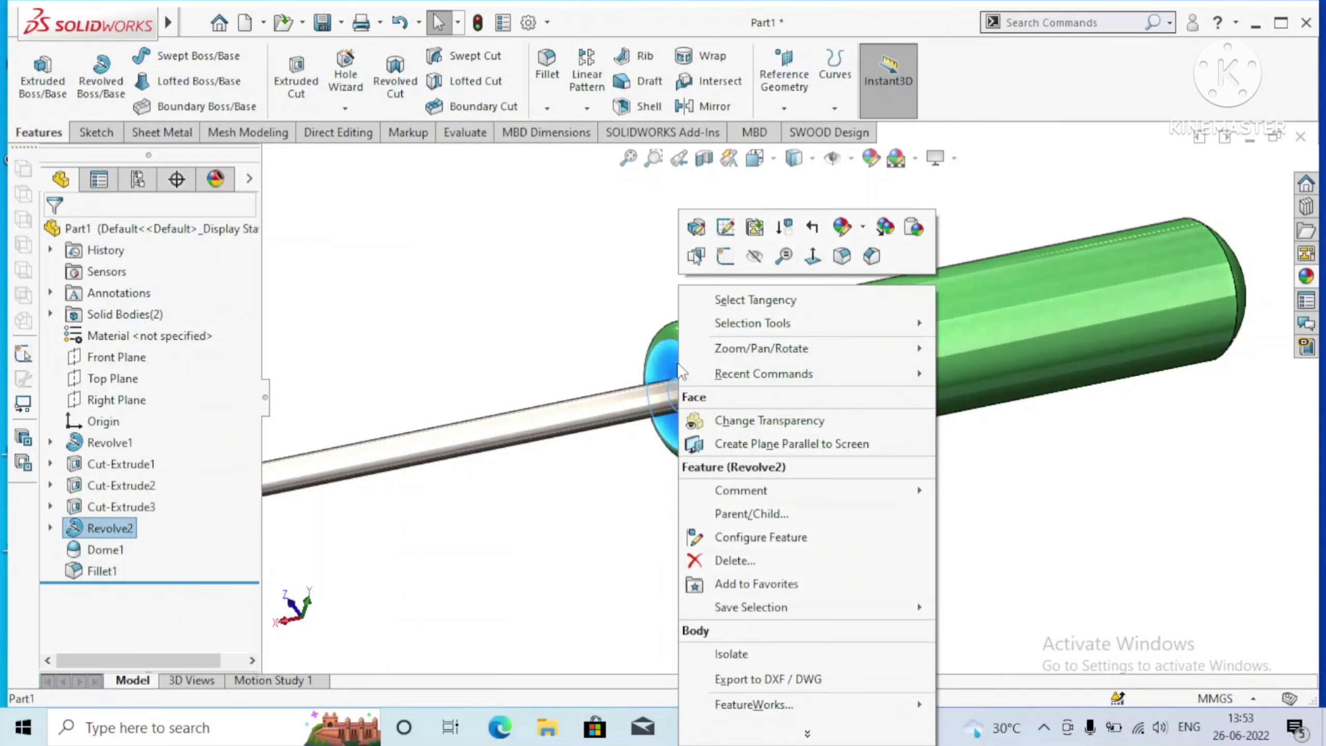
left_click(620, 483)
key("f")
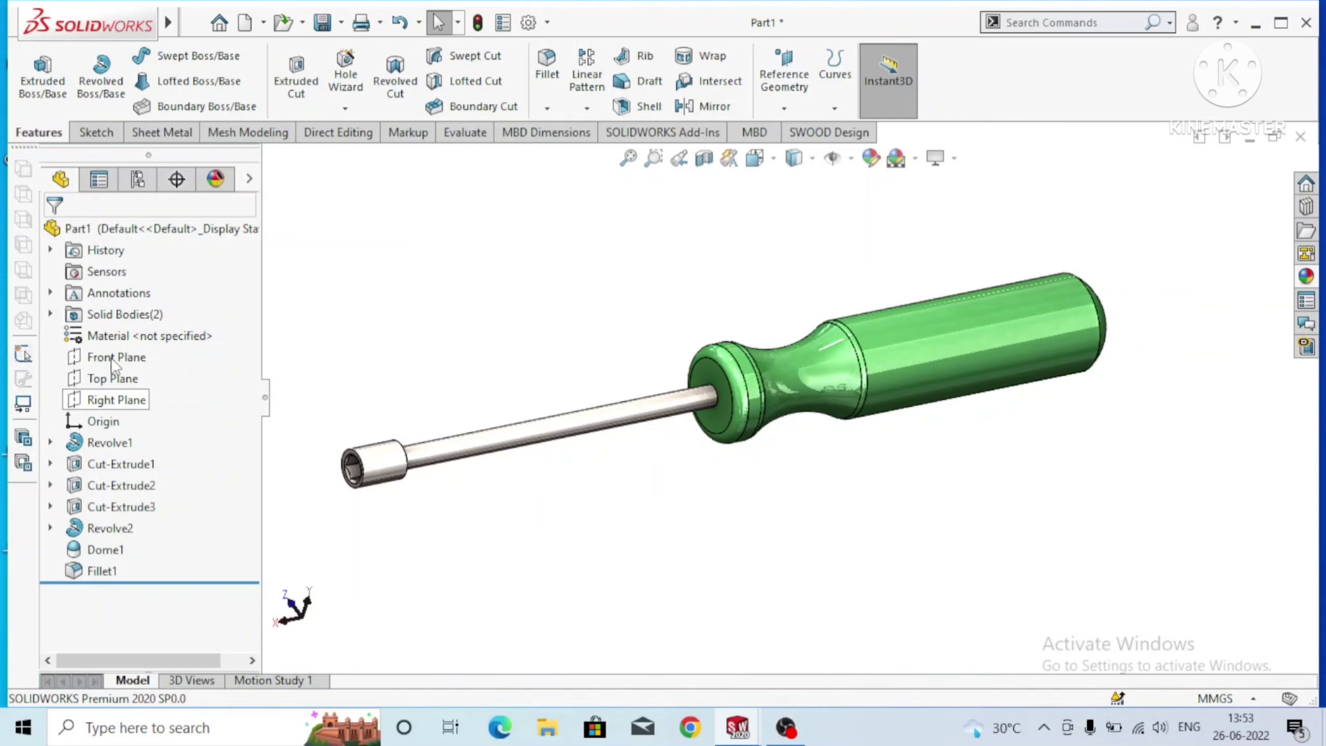
Start a new sketch on the Right Plane and view it Normal To.
left_click(113, 356)
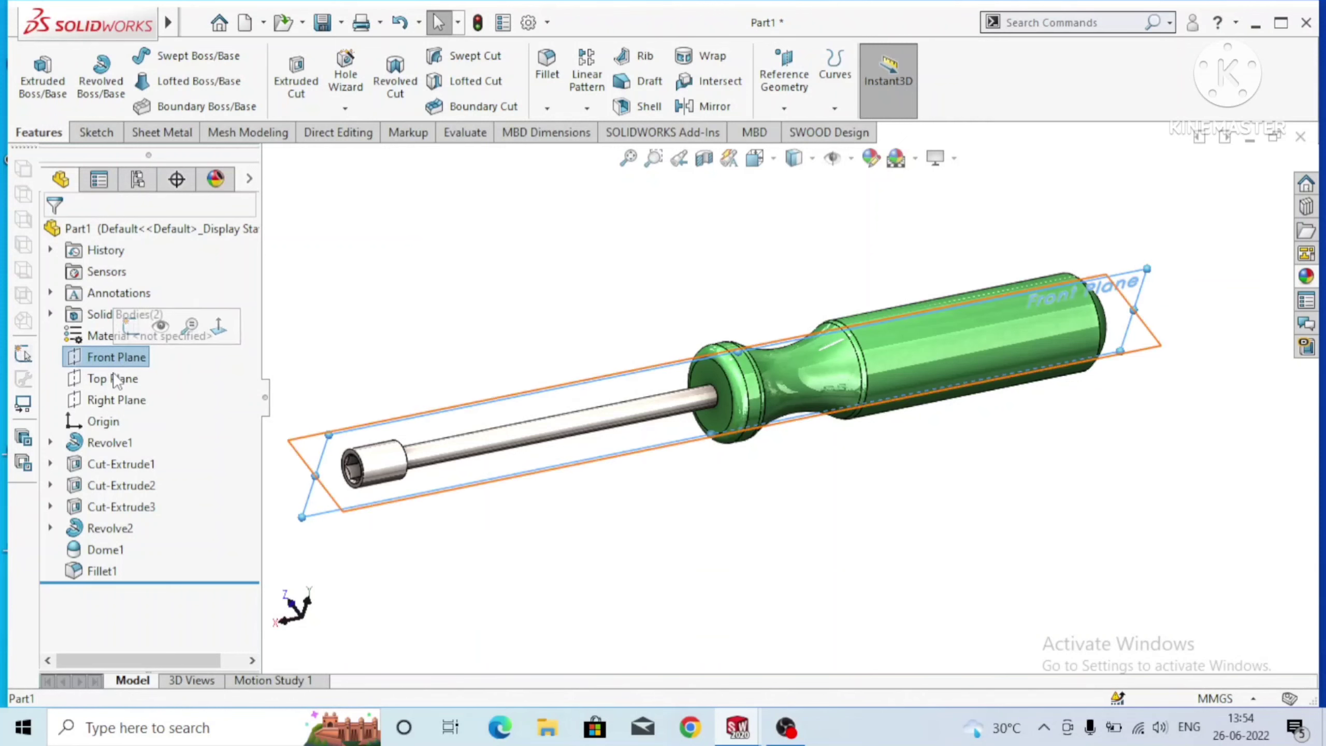
left_click(114, 377)
left_click(117, 396)
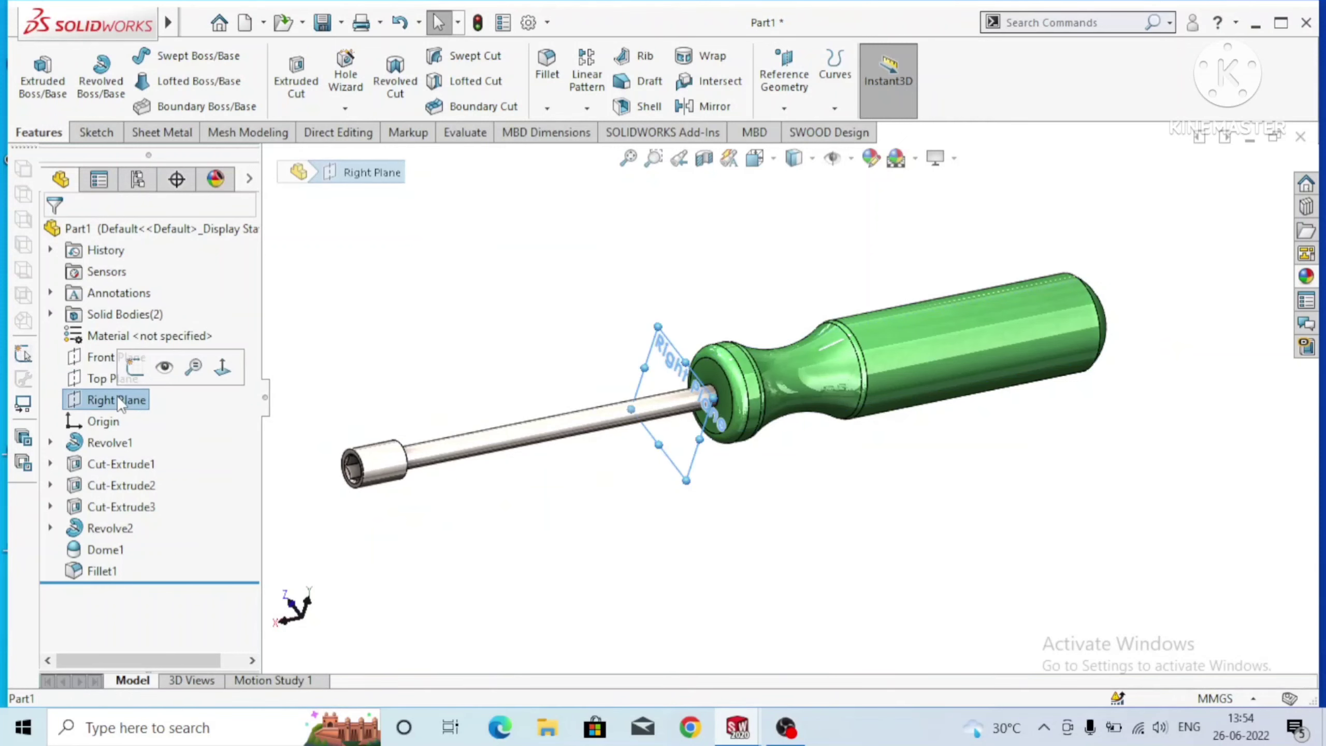
right_click(118, 397)
left_click(134, 367)
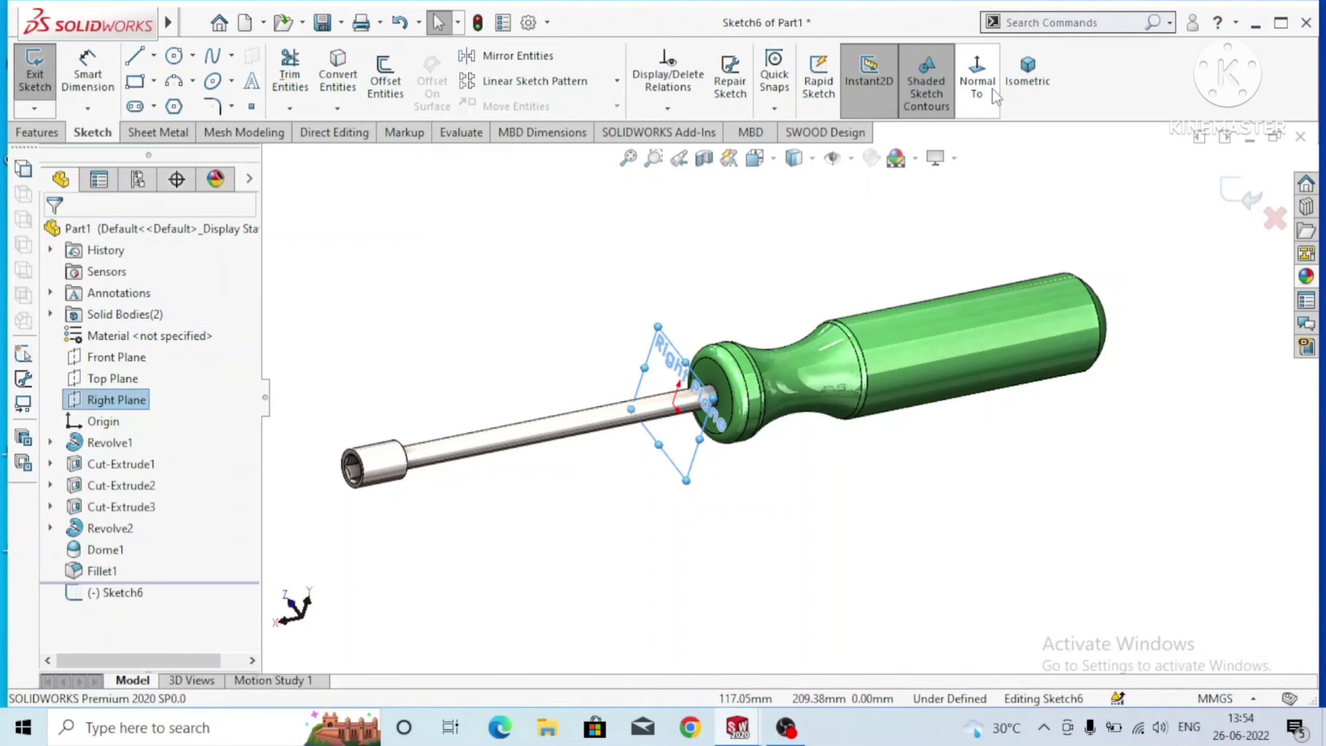
left_click(993, 96)
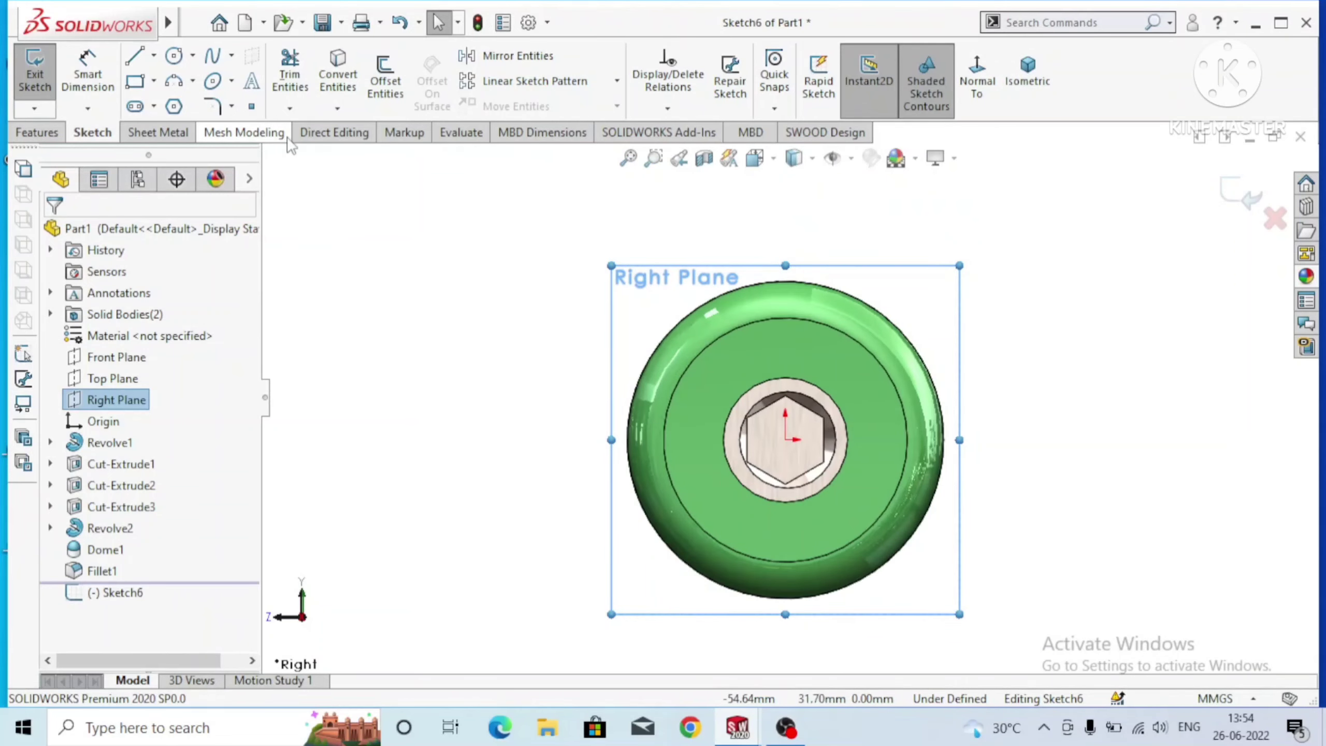
Draw a small ellipse just above the handle's rim.
left_click(212, 81)
scroll(804, 447, "down", 2)
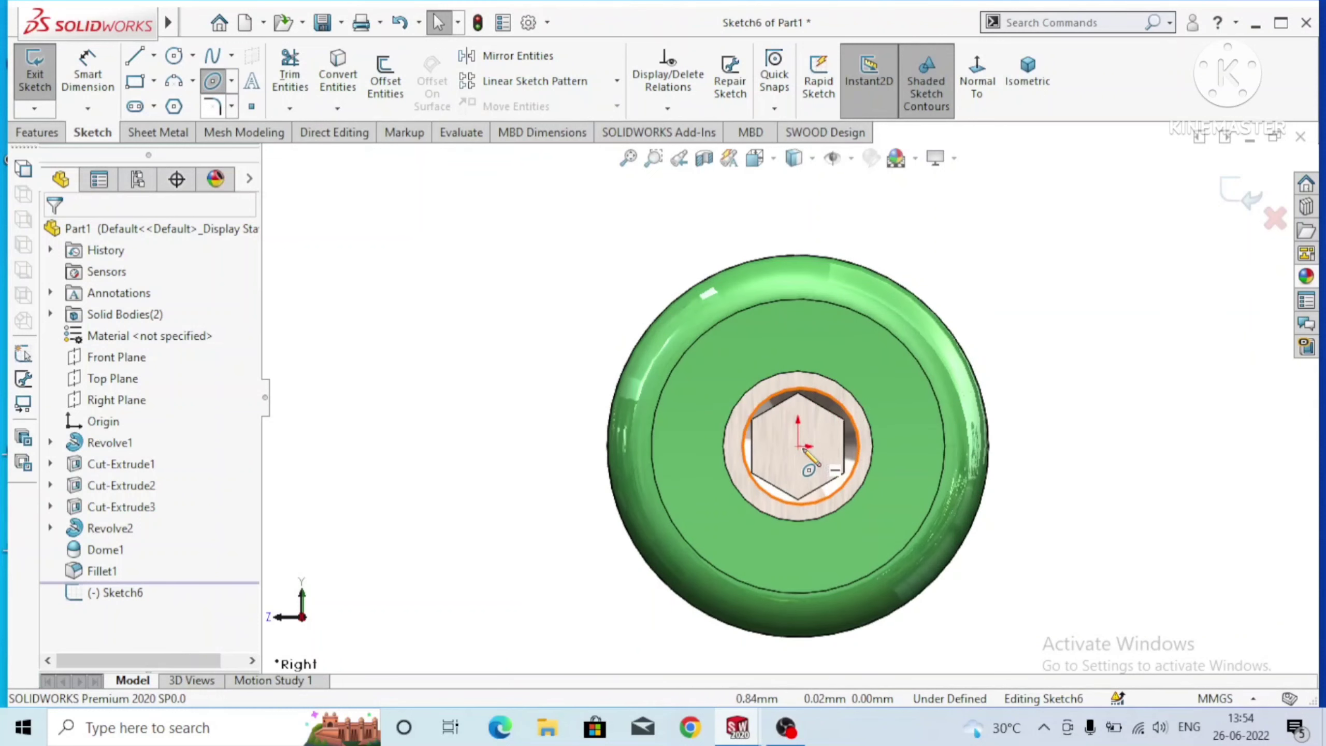
left_click(798, 220)
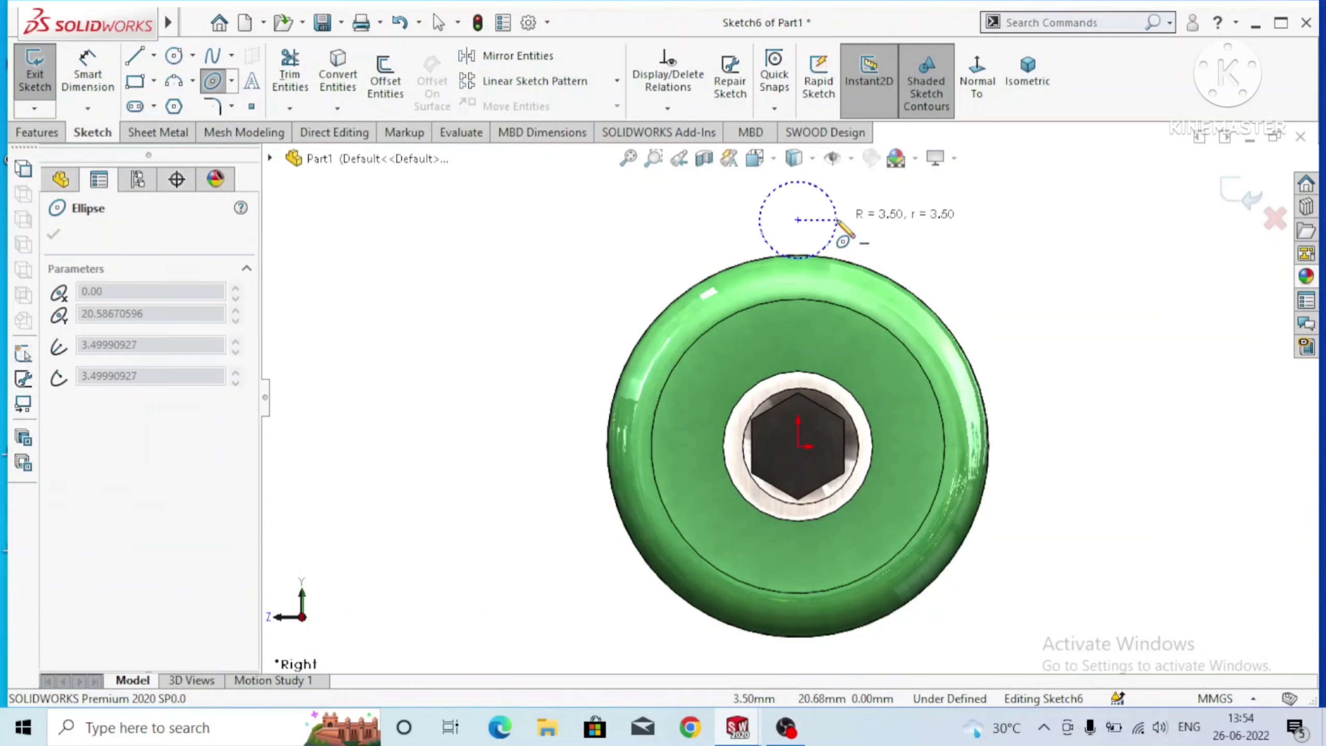
left_click(838, 220)
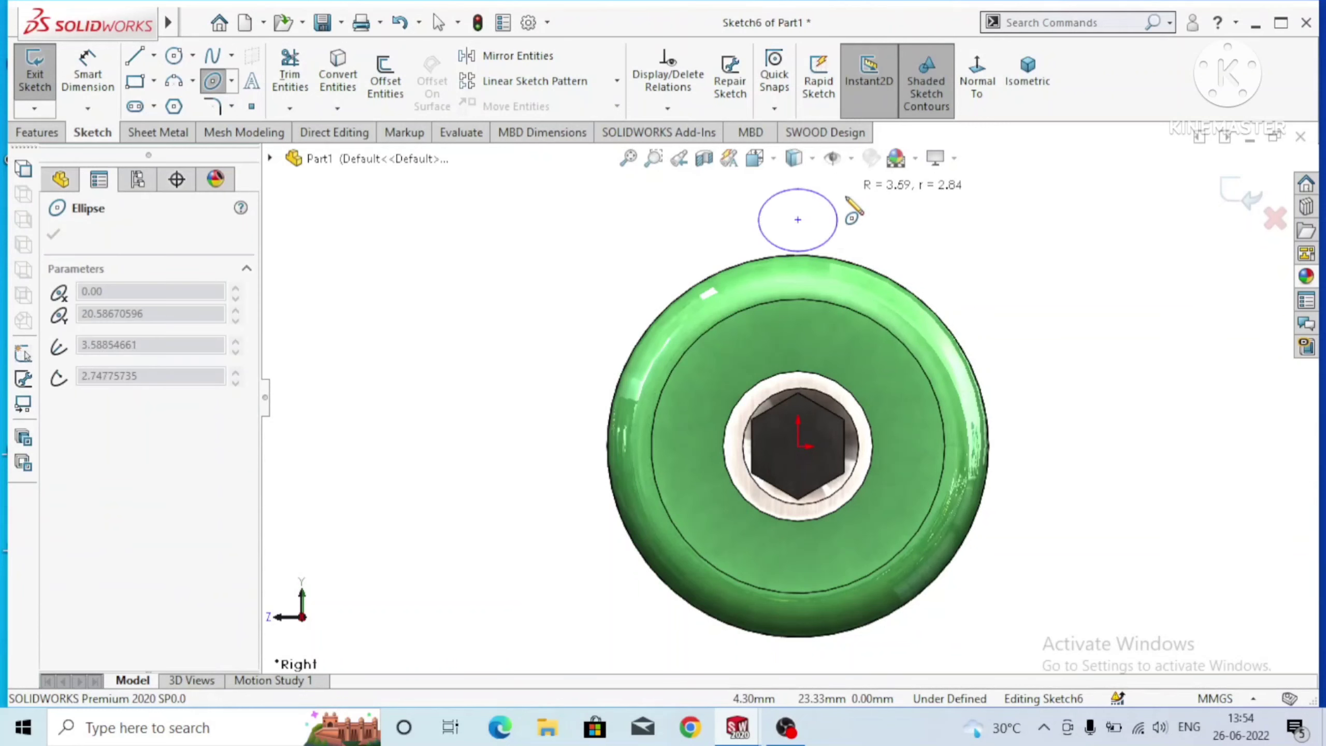
left_click(854, 202)
key("Escape")
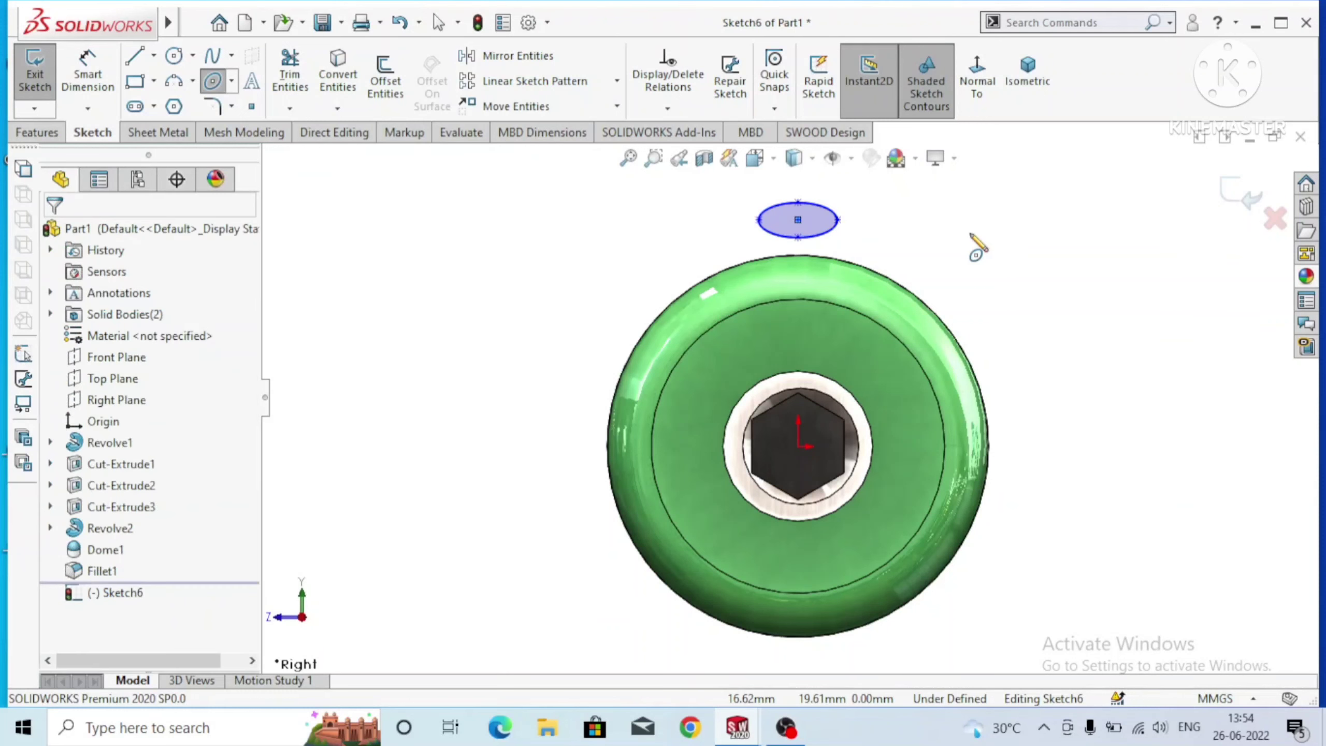
scroll(790, 396, "up", 3)
left_click(86, 77)
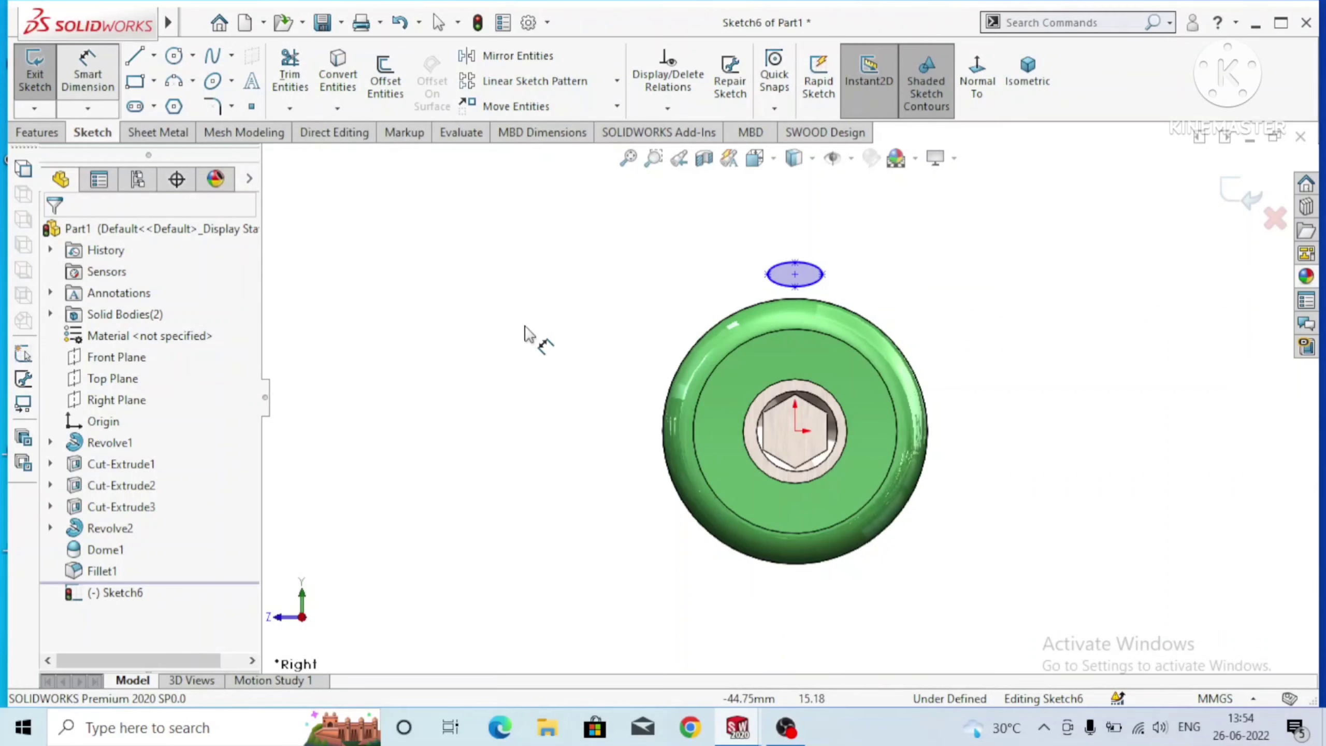
Dimension the ellipse centre 16.45 mm above the sketch origin.
left_click(795, 430)
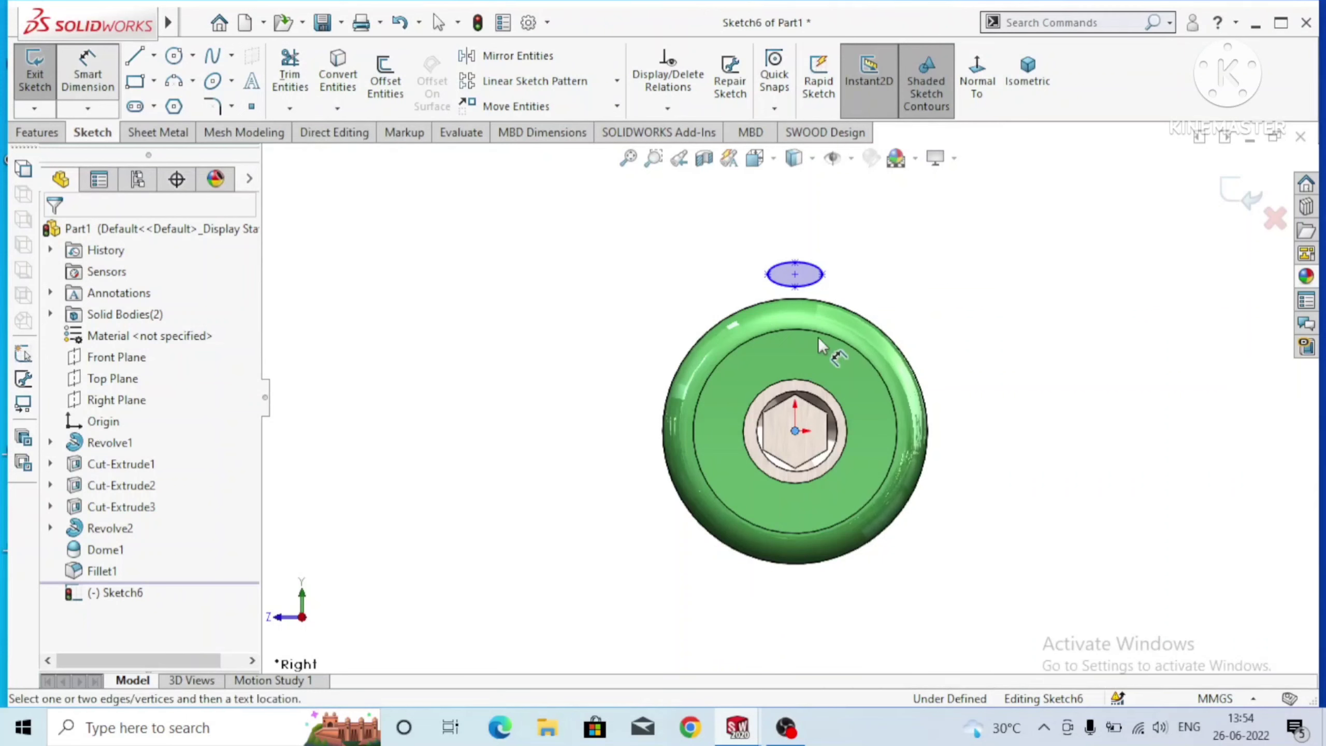
left_click(795, 273)
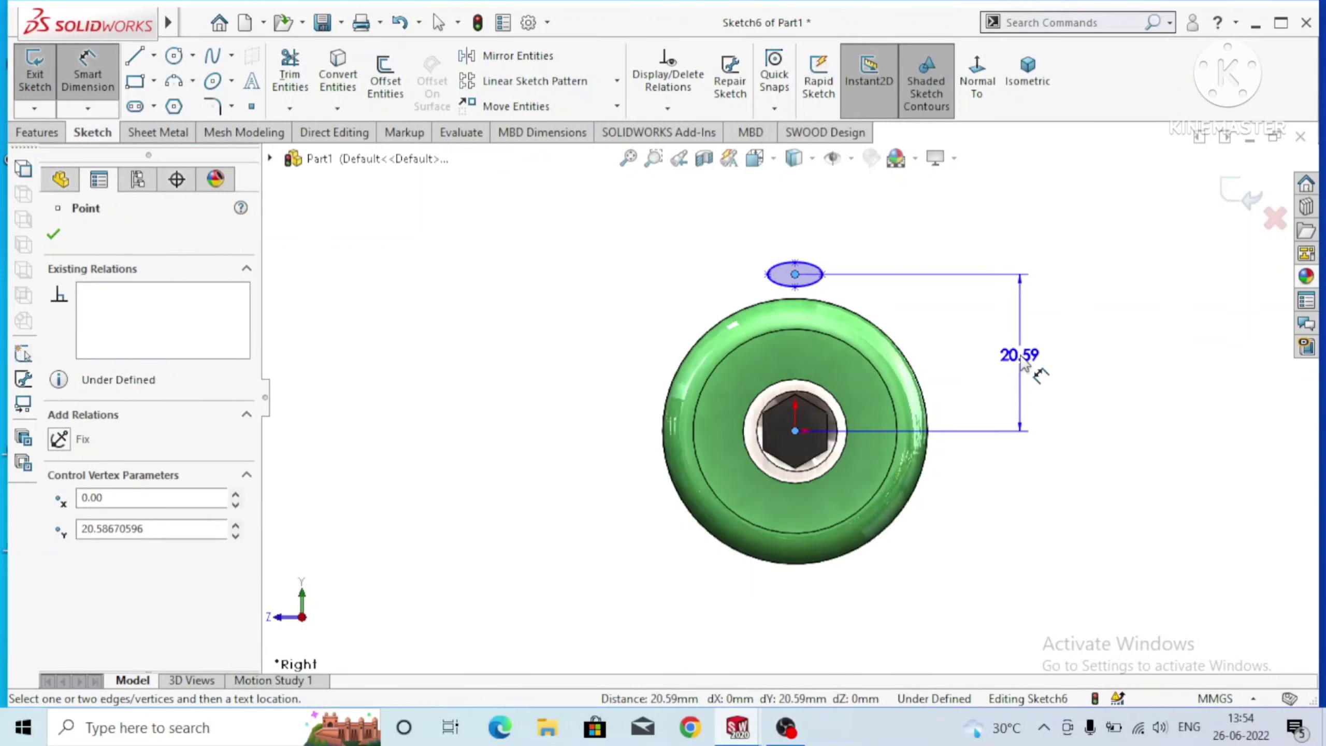
left_click(1020, 358)
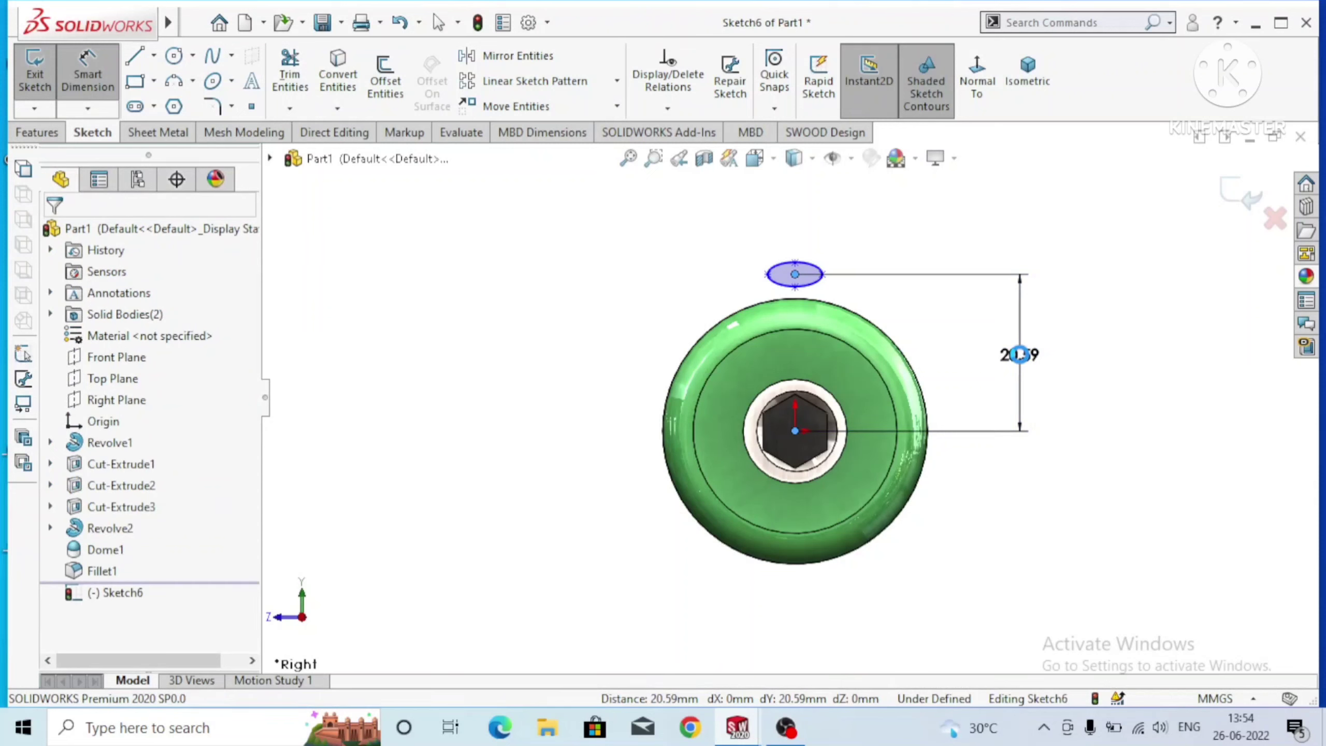
double_click(1019, 355)
type("16")
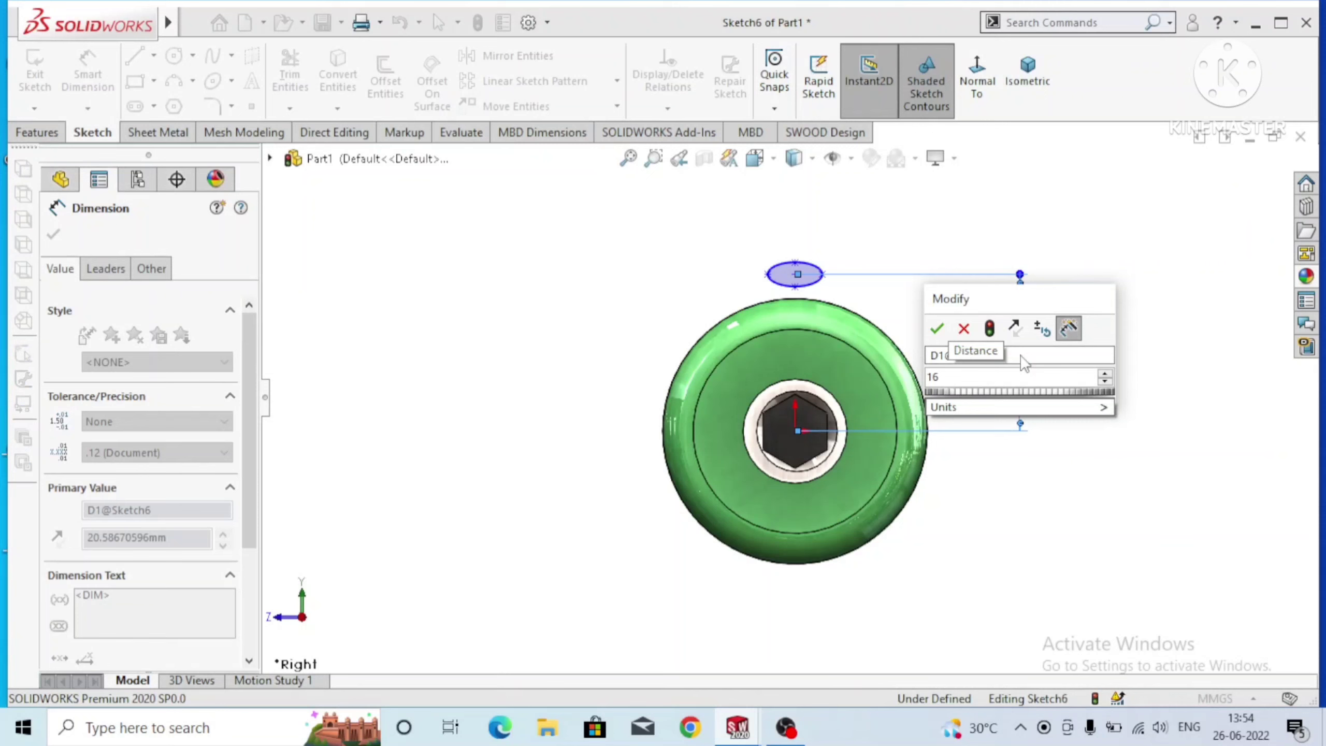
type(".45")
key("Escape")
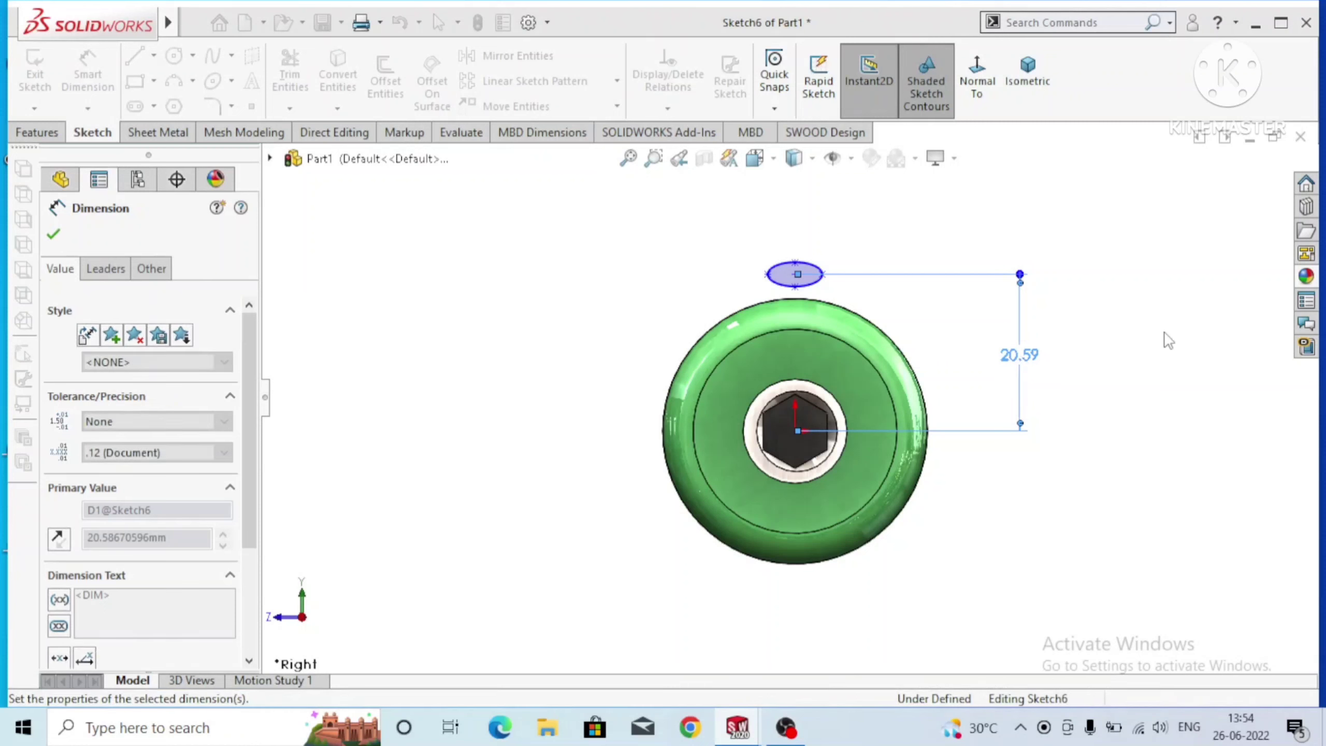
Add a width dimension to the ellipse and change it from 7.18 to 15.32 mm.
scroll(773, 315, "down", 1)
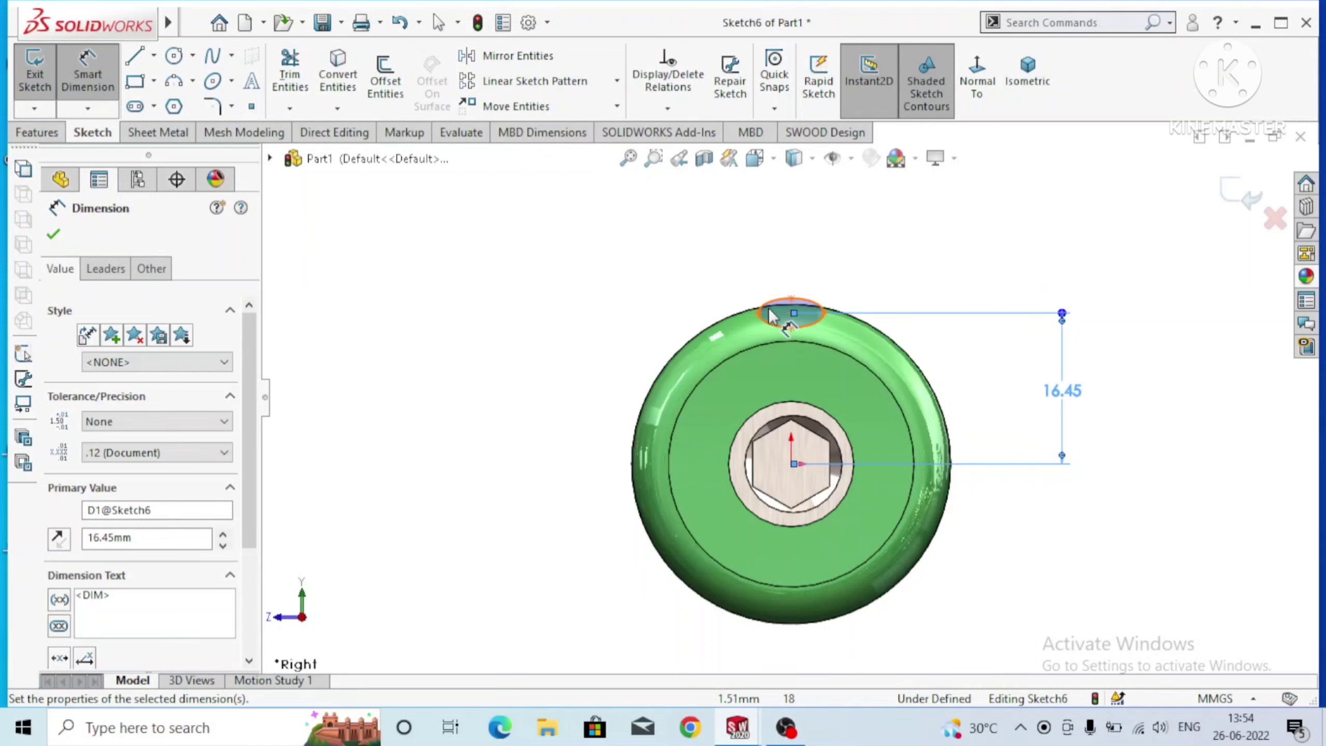
scroll(772, 316, "down", 1)
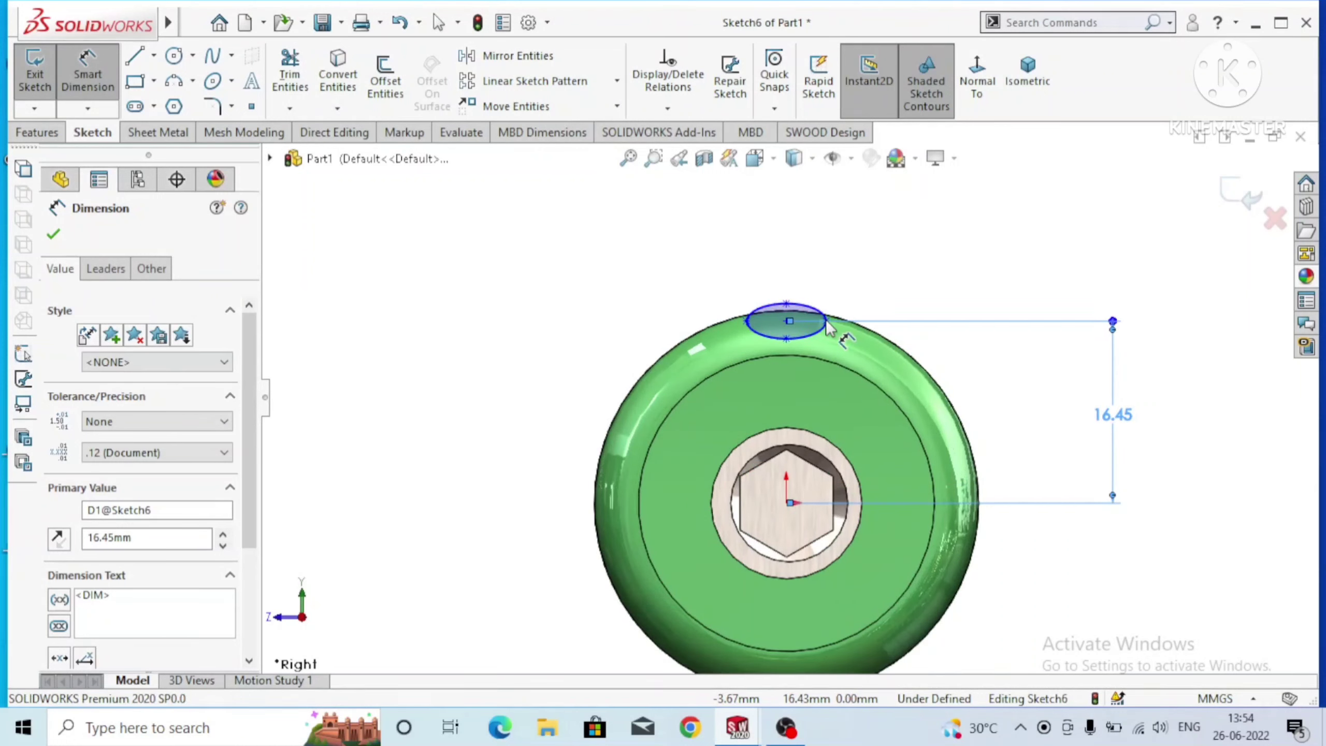
left_click(825, 321)
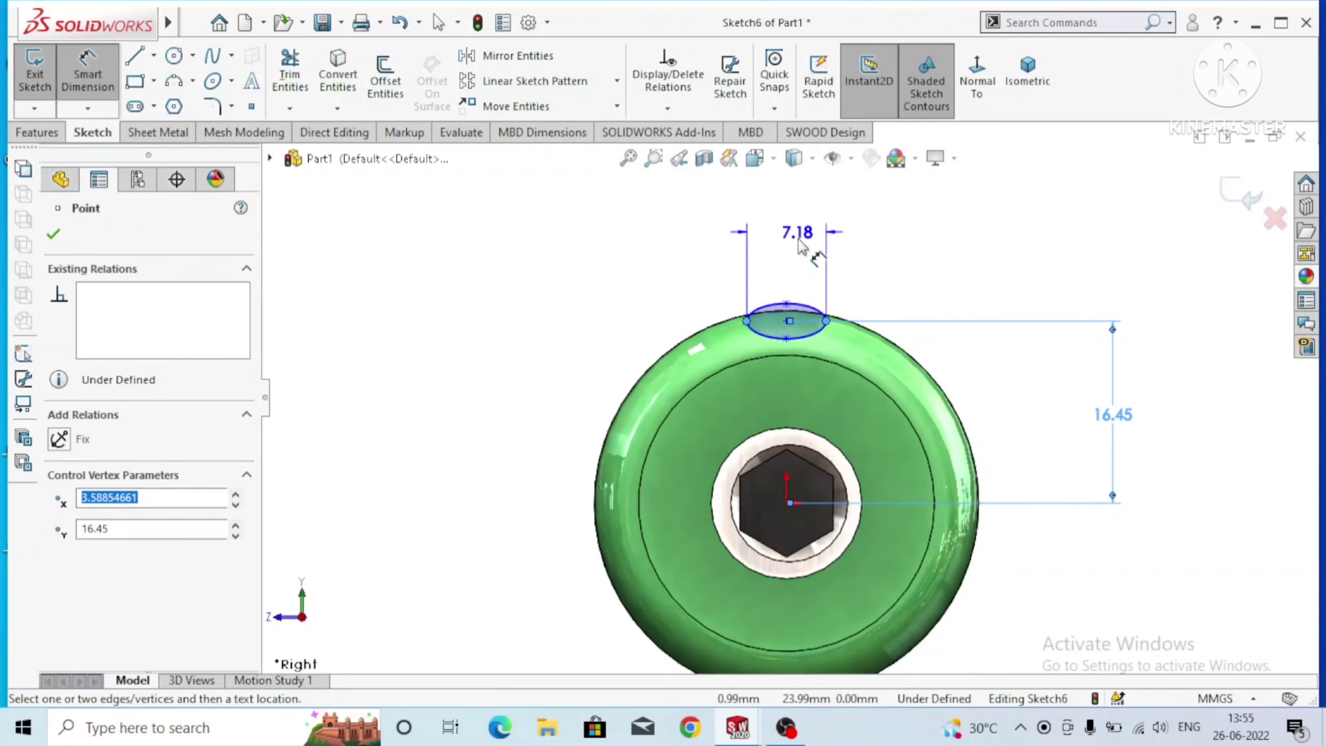
left_click(790, 230)
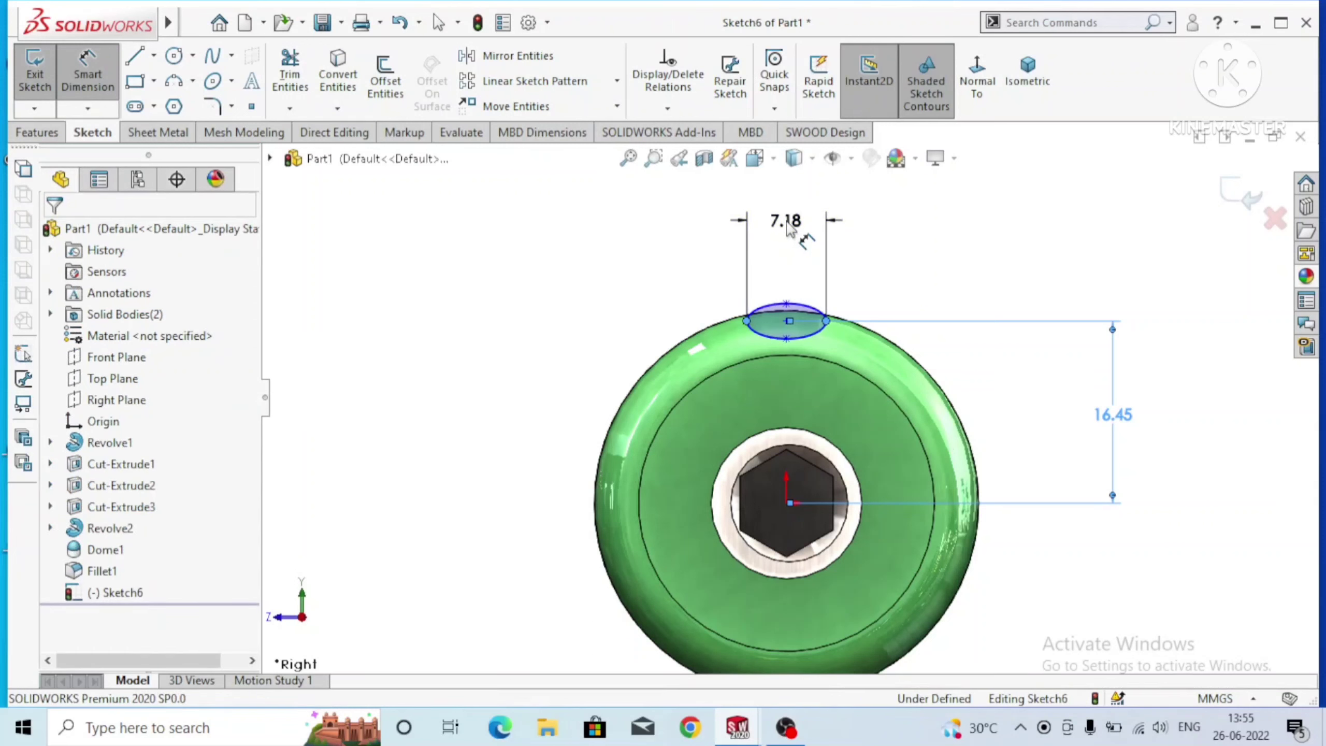
double_click(789, 224)
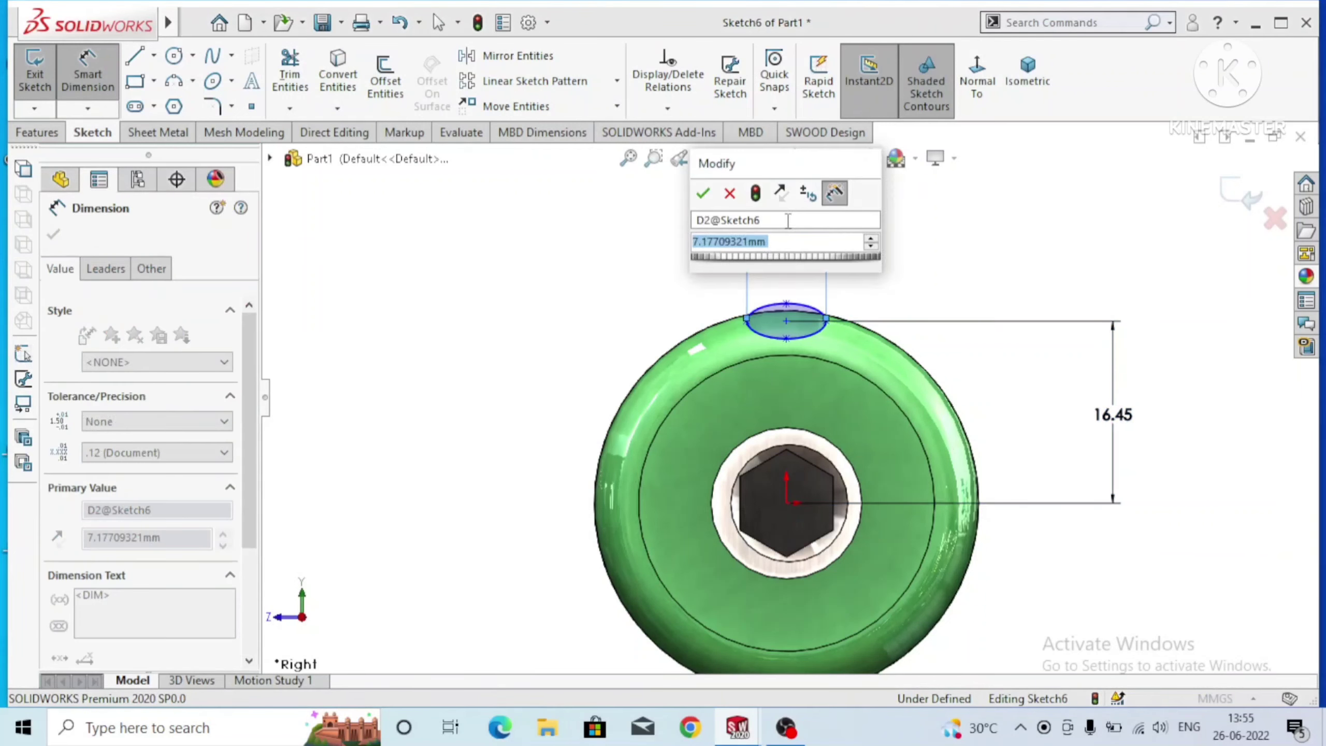
type("1")
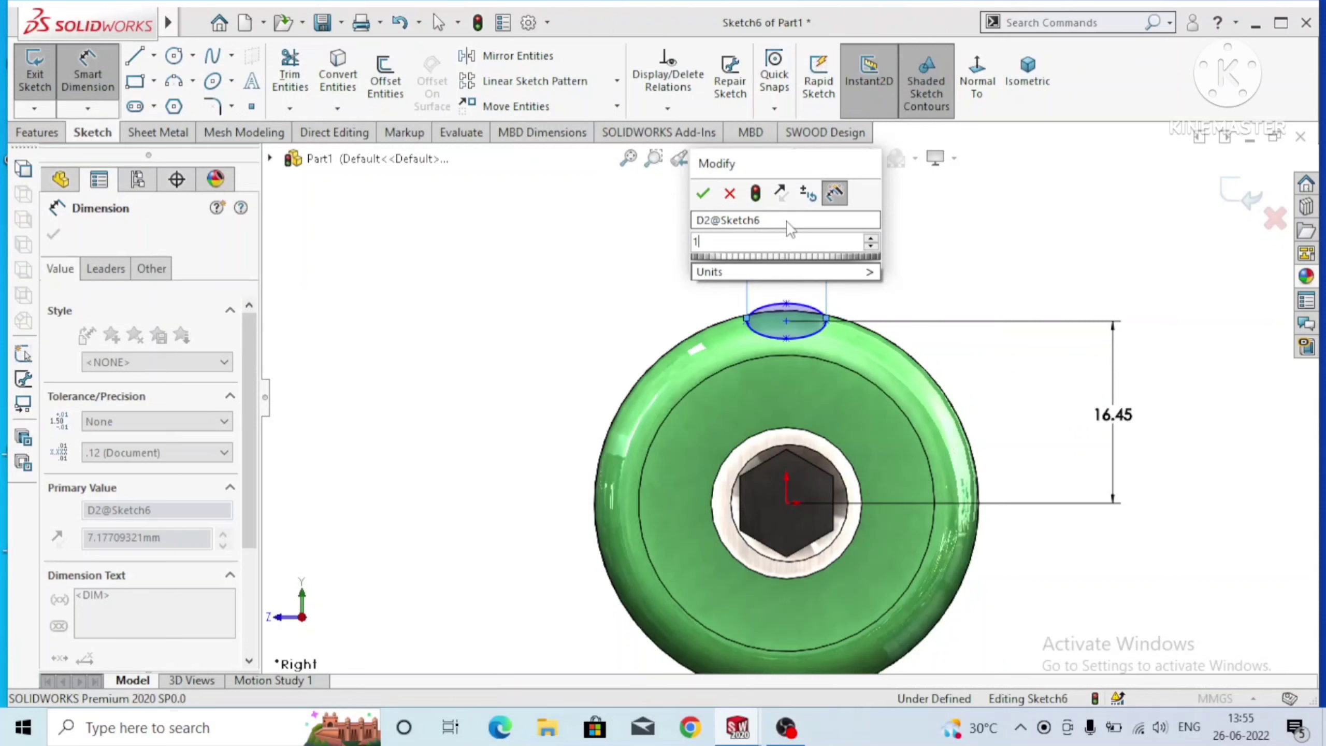
type("5,")
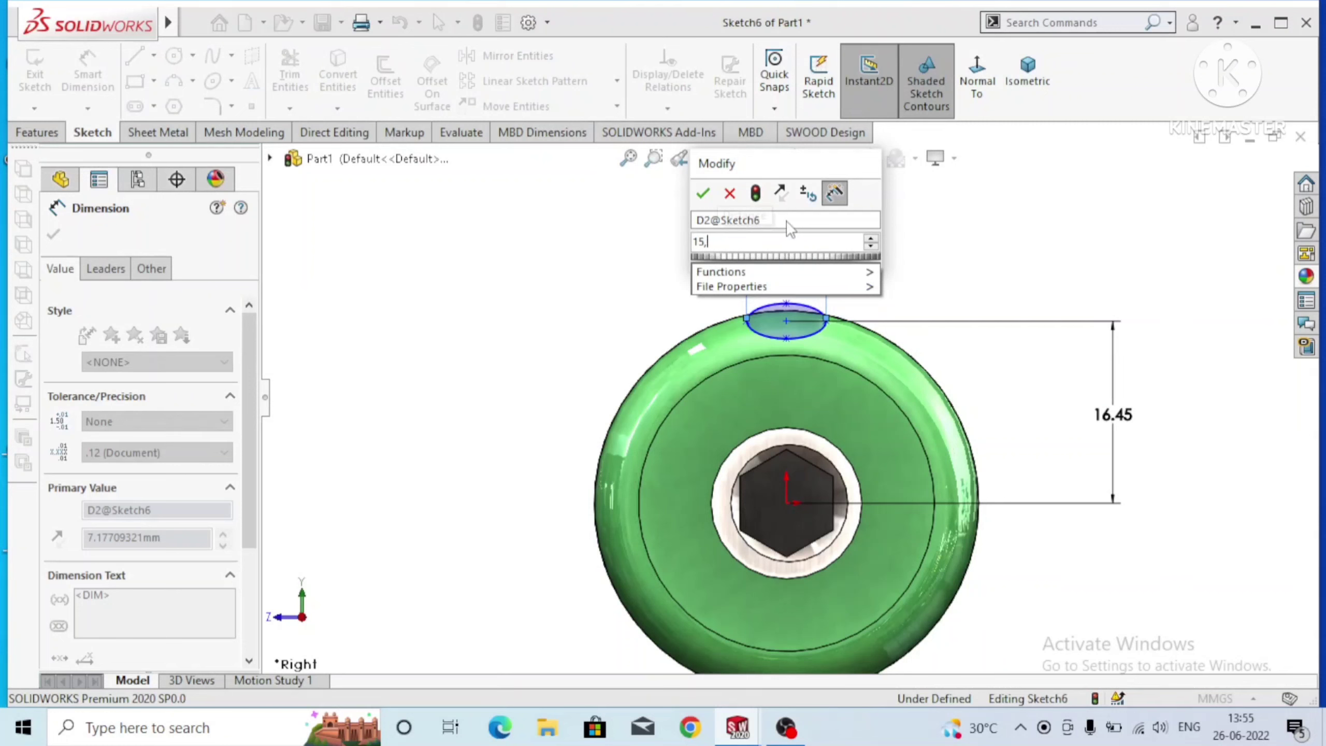
key("BackSpace")
type(".32")
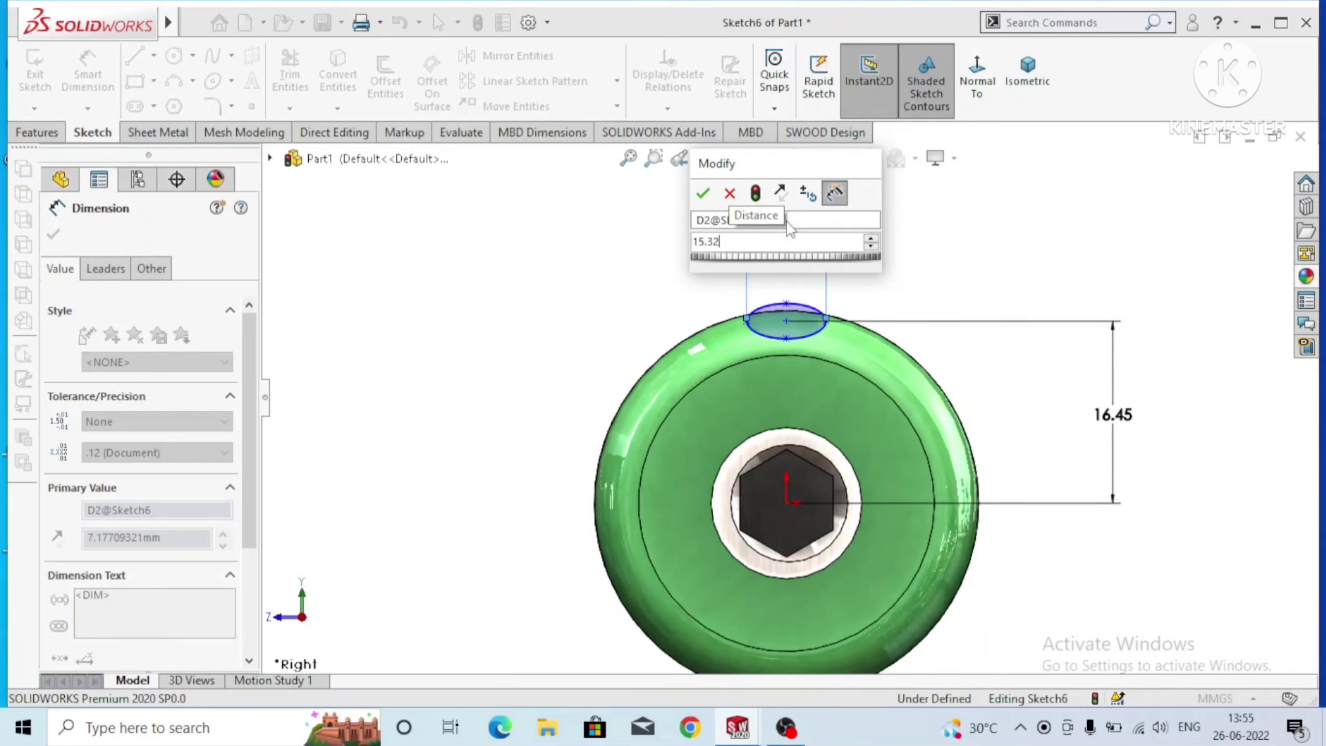
key("Return")
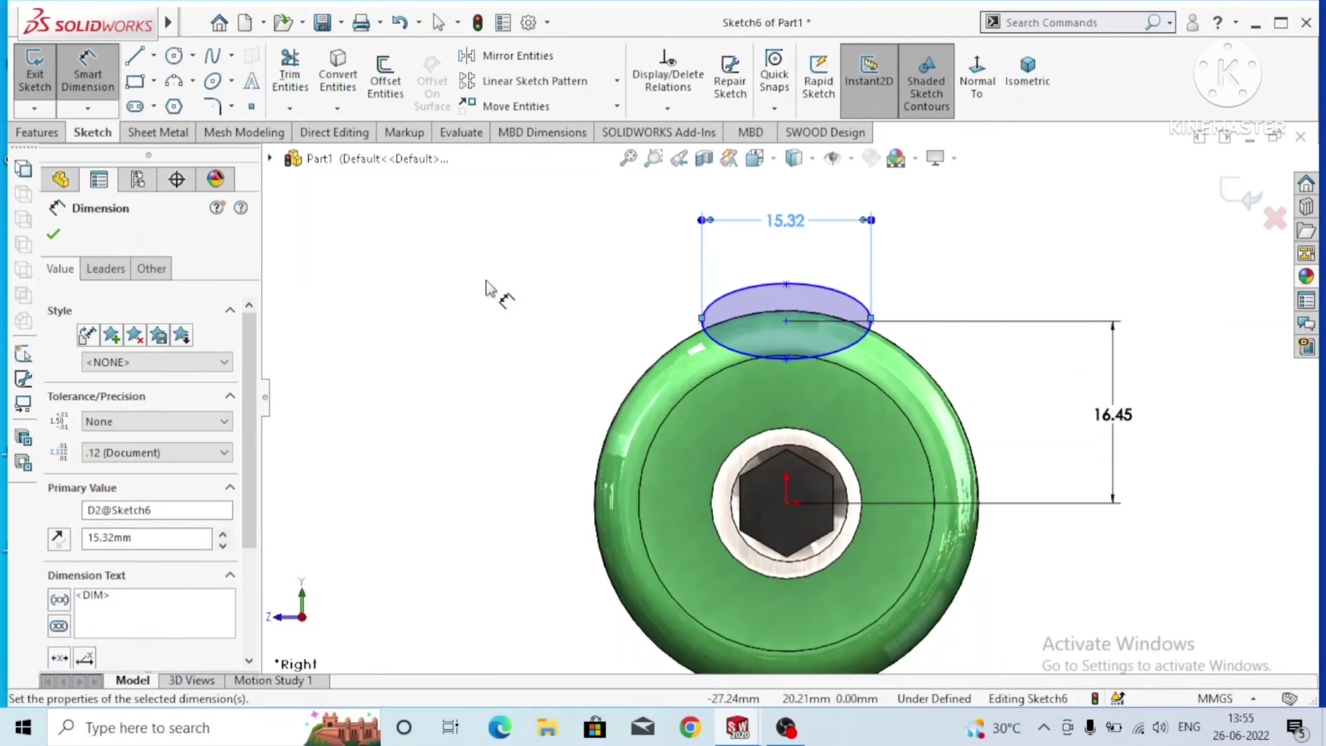
Dimension the ellipse's top-to-bottom height as 6.70 mm, then view isometric.
left_click(787, 360)
left_click(786, 283)
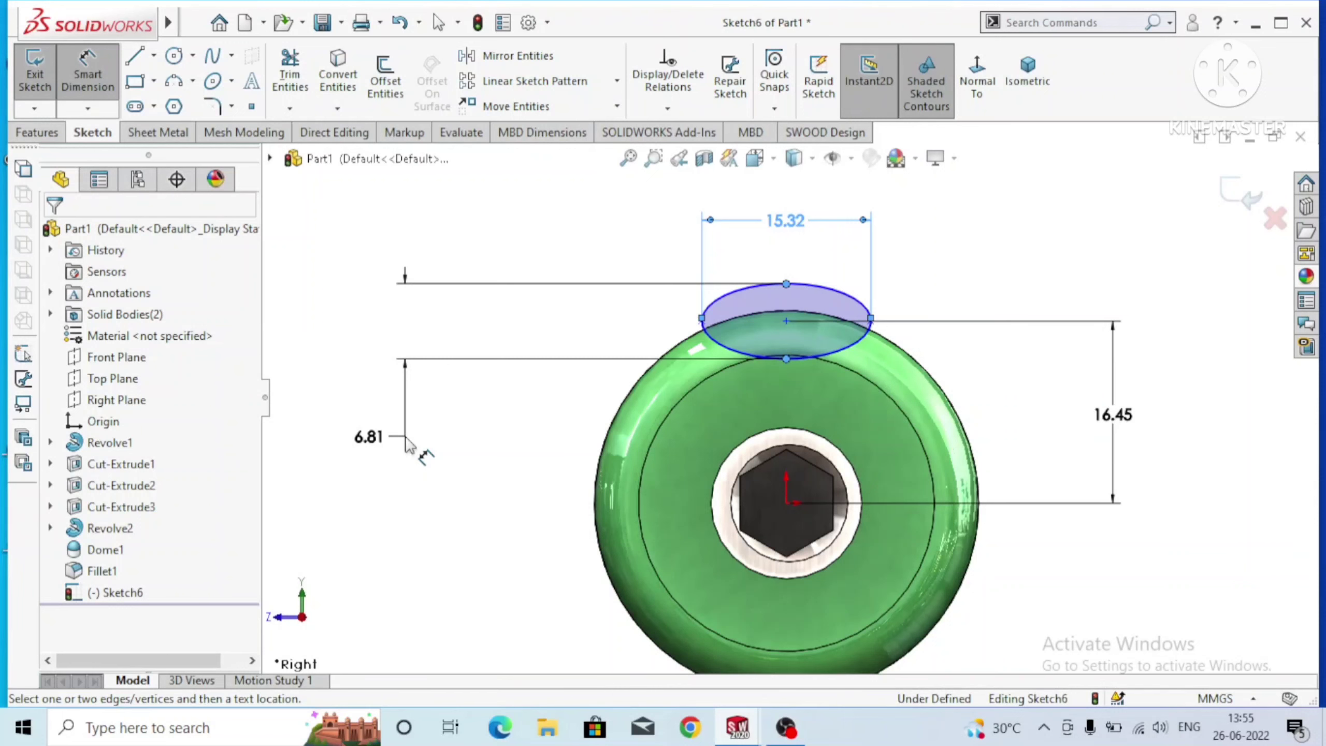
left_click(406, 440)
type("9")
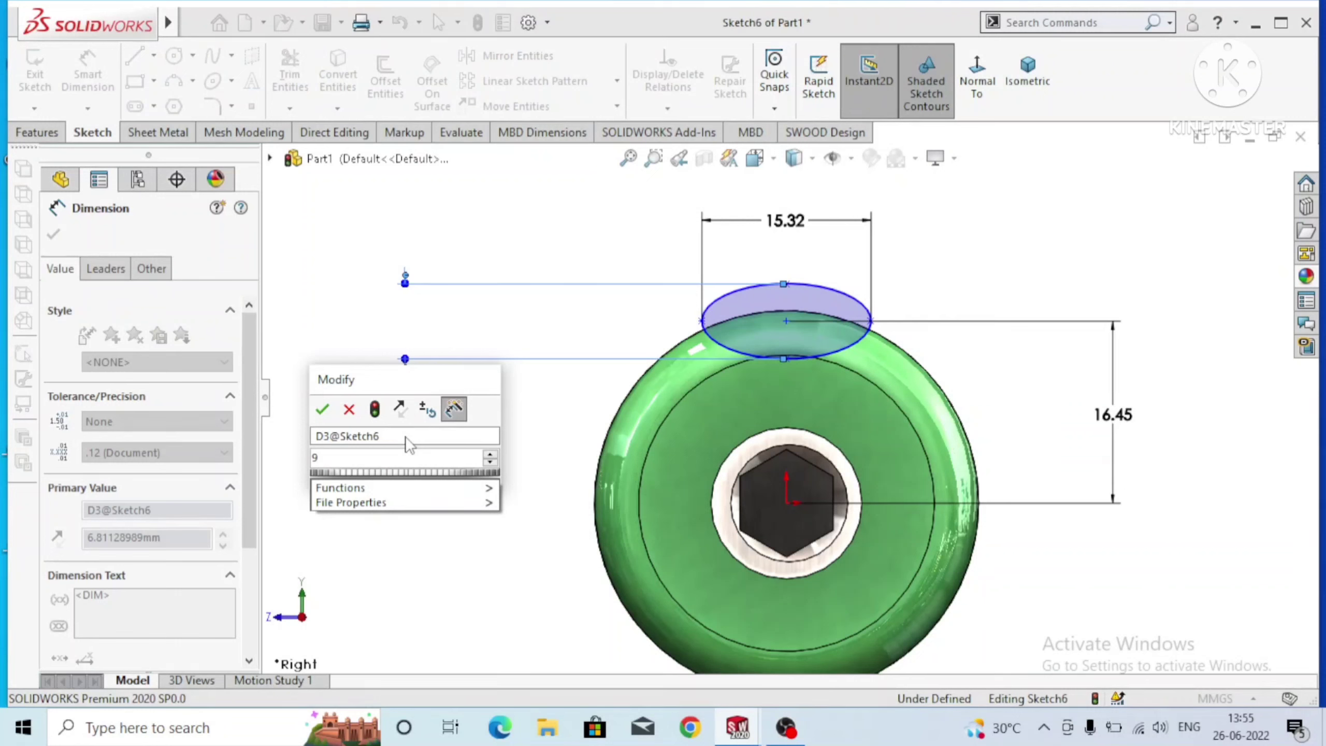
key("BackSpace")
type("6.7")
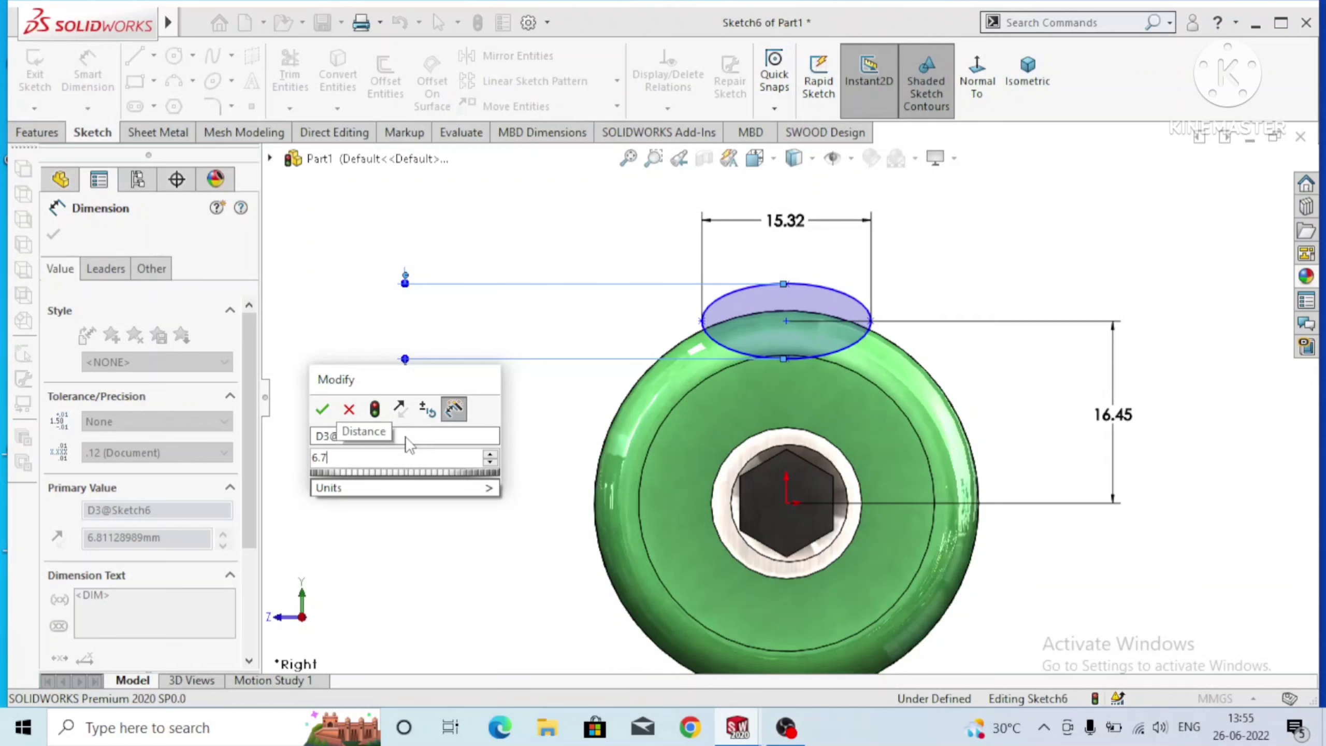
key("Return")
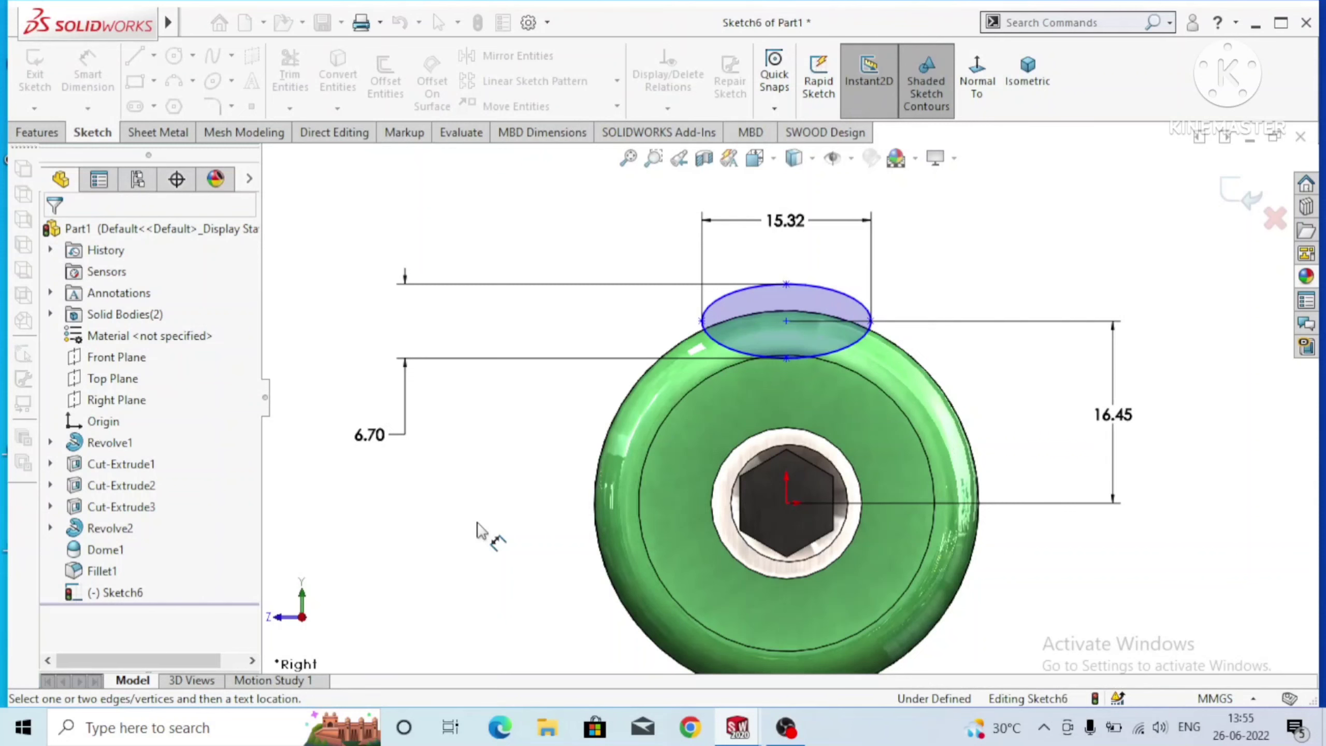
key("ctrl+7")
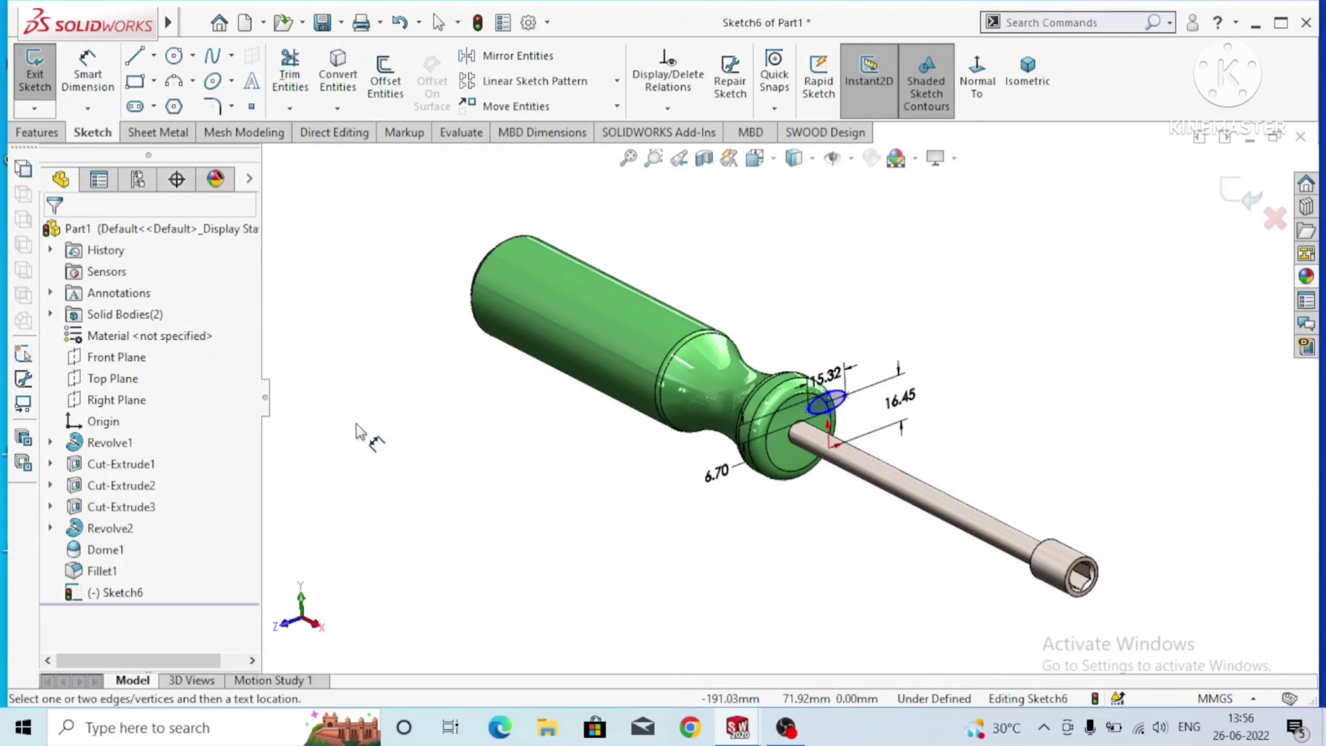
Extrude-cut the ellipse sketch Through All – Both directions, creating Cut-Extrude4.
left_click(37, 132)
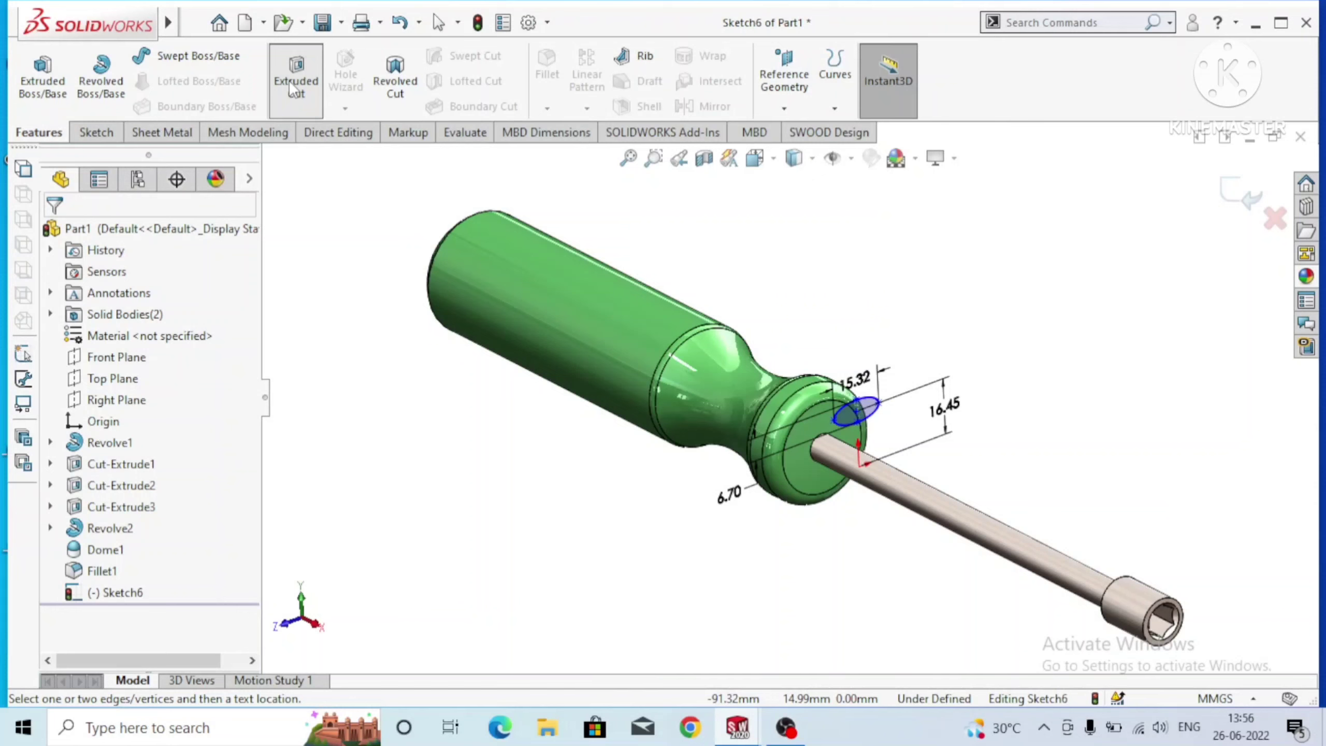
left_click(293, 89)
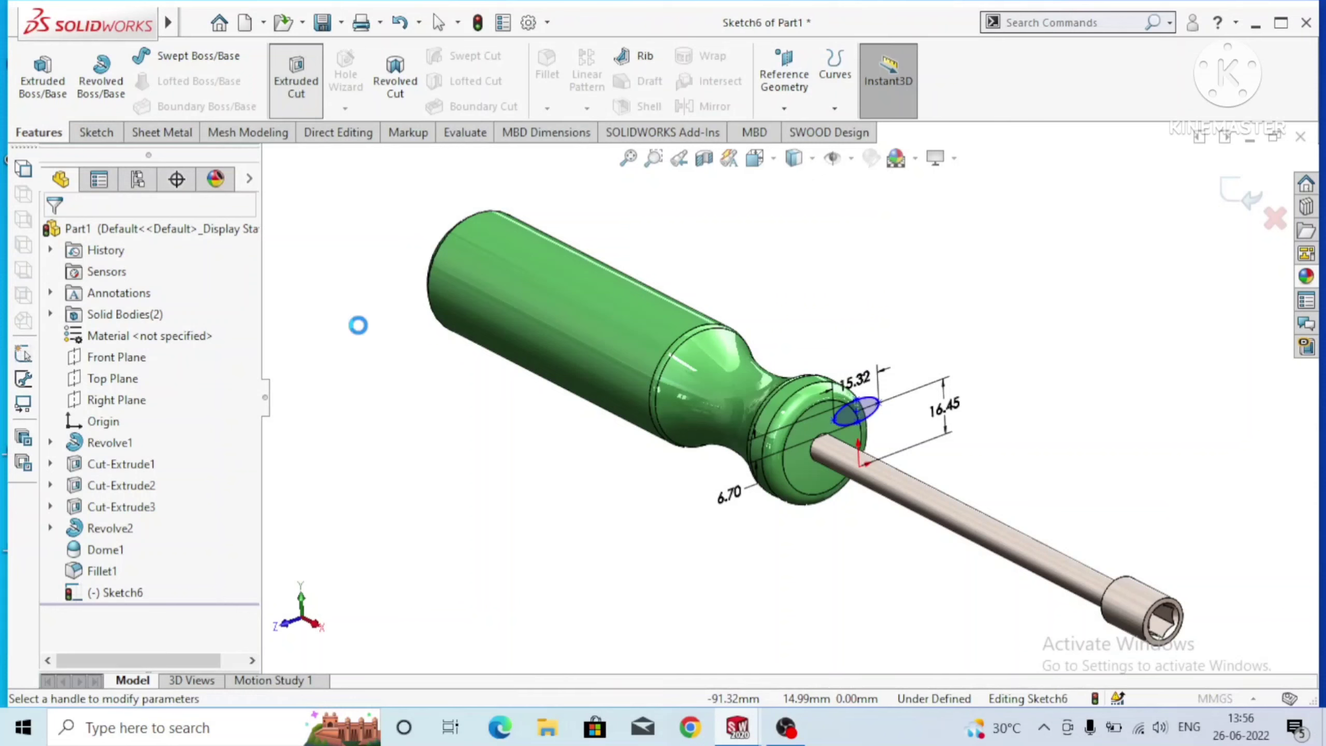
left_click(118, 352)
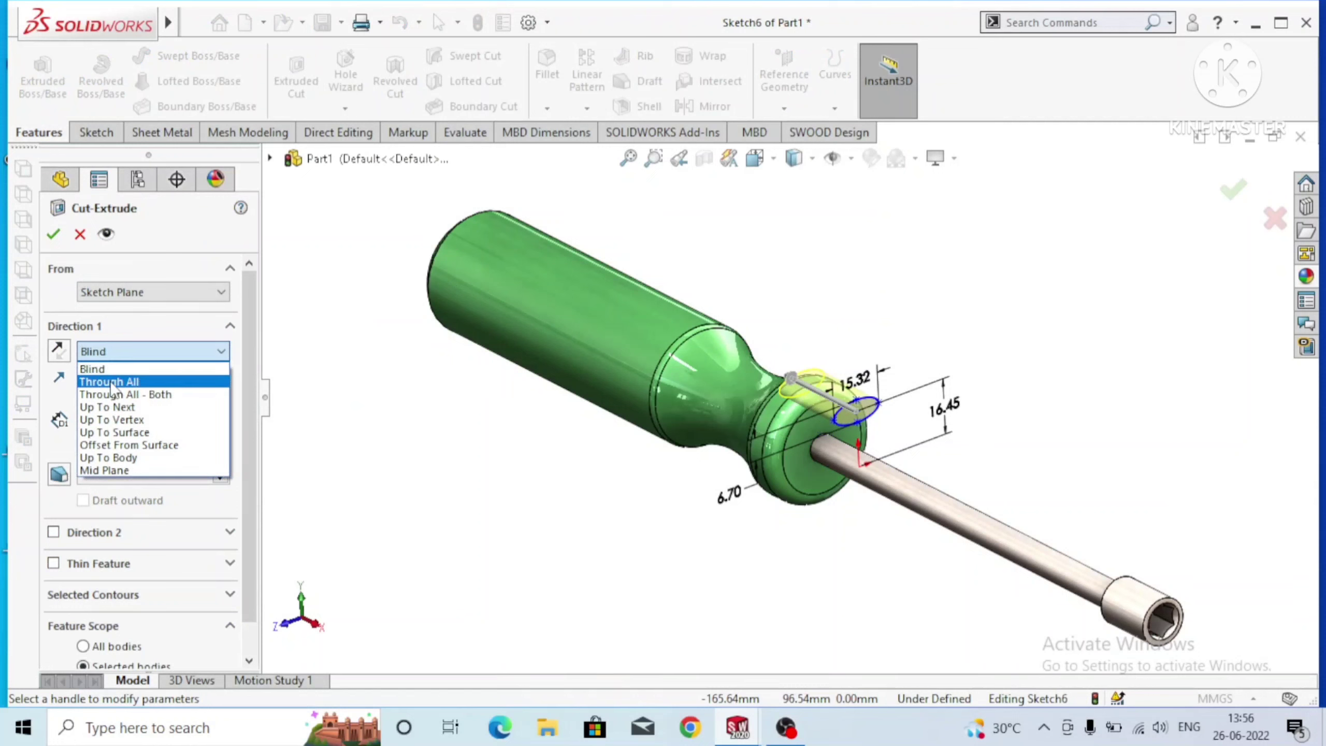
left_click(113, 394)
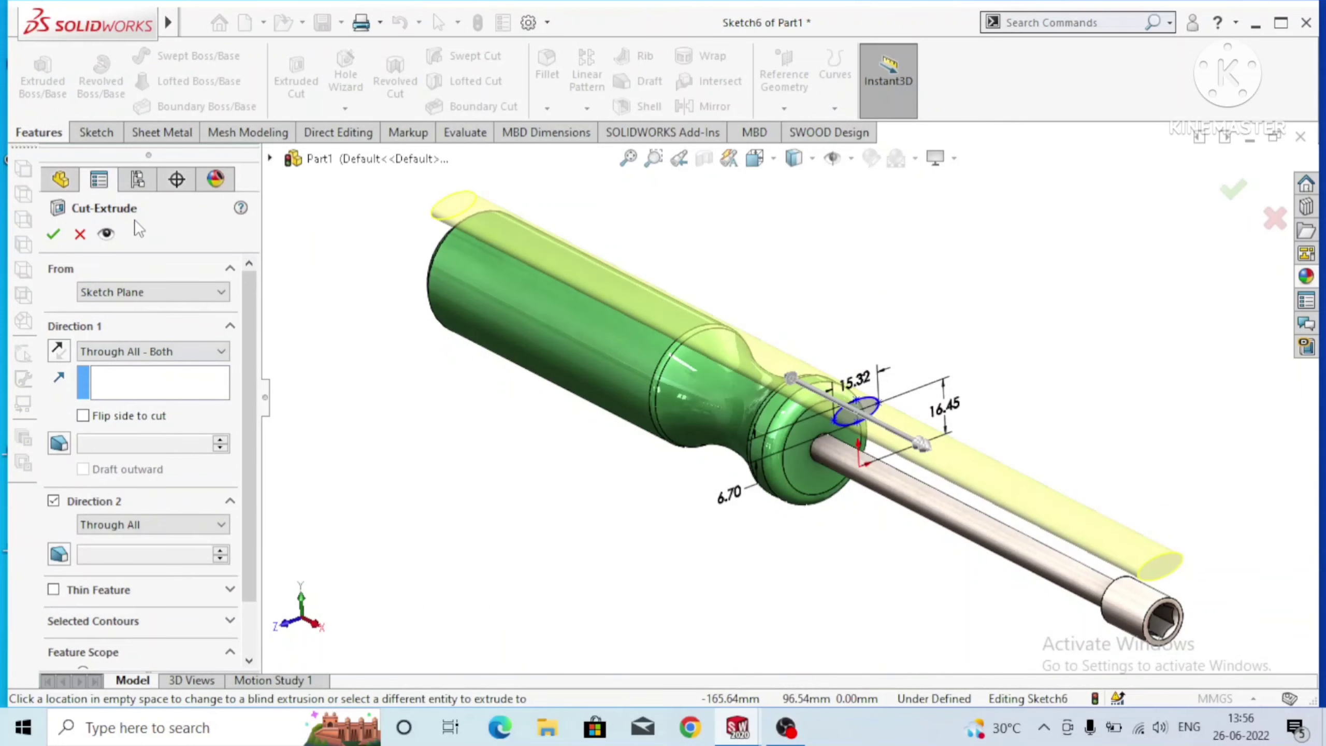
left_click(53, 234)
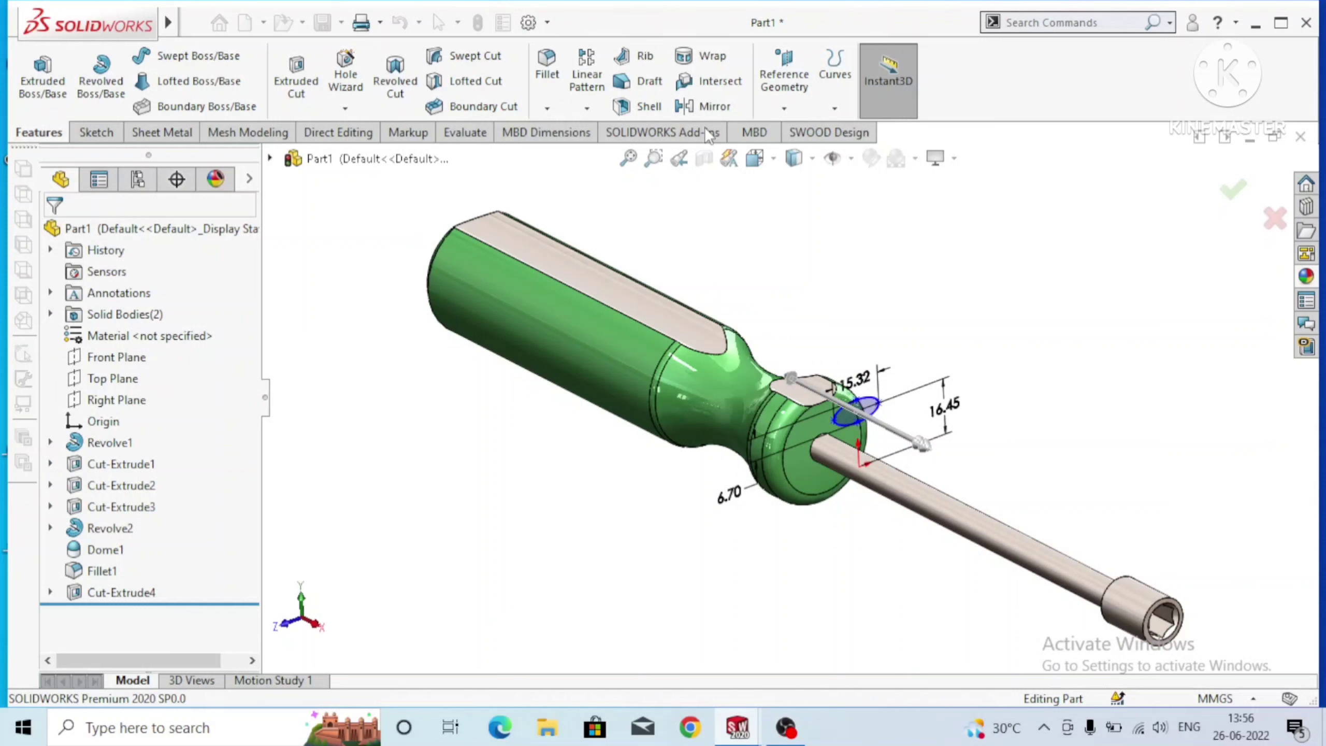
left_click(553, 109)
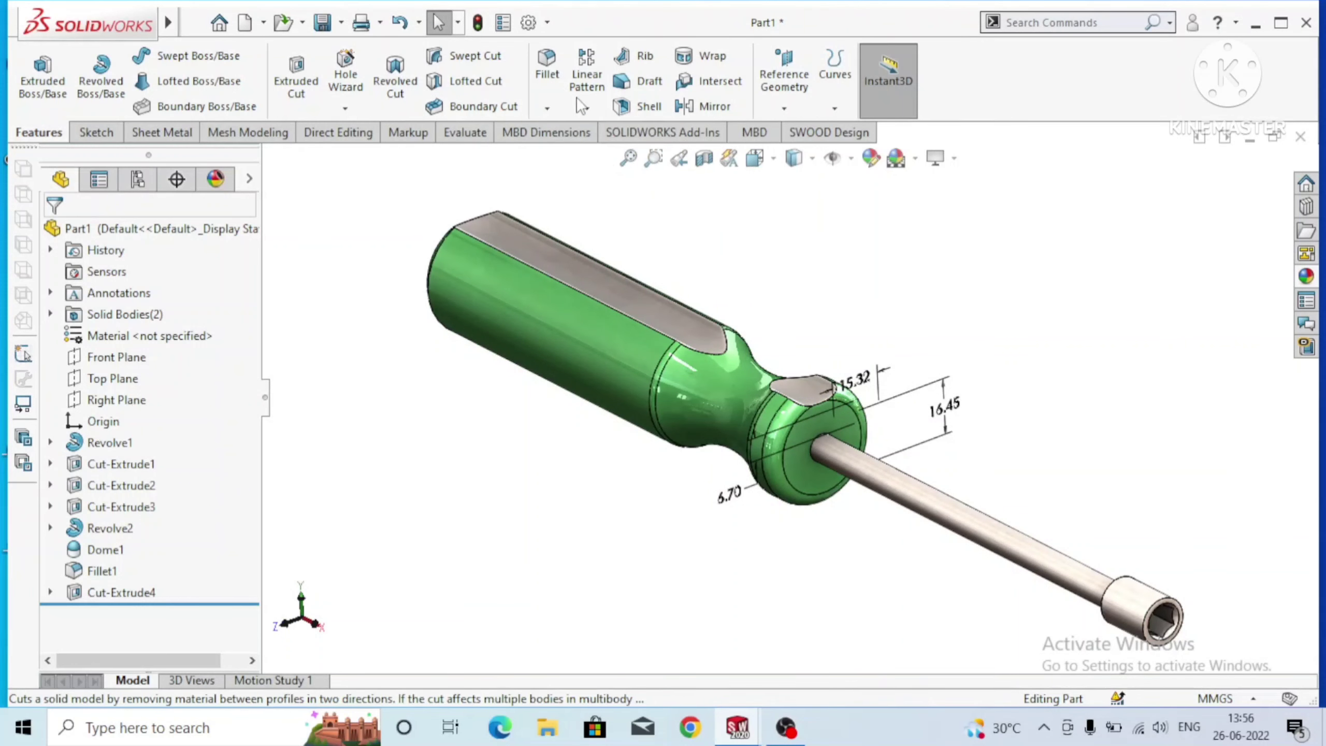
Circular-pattern Cut-Extrude4 about the shaft edge: 4 instances, equal spacing over 360°.
left_click(586, 107)
left_click(877, 262)
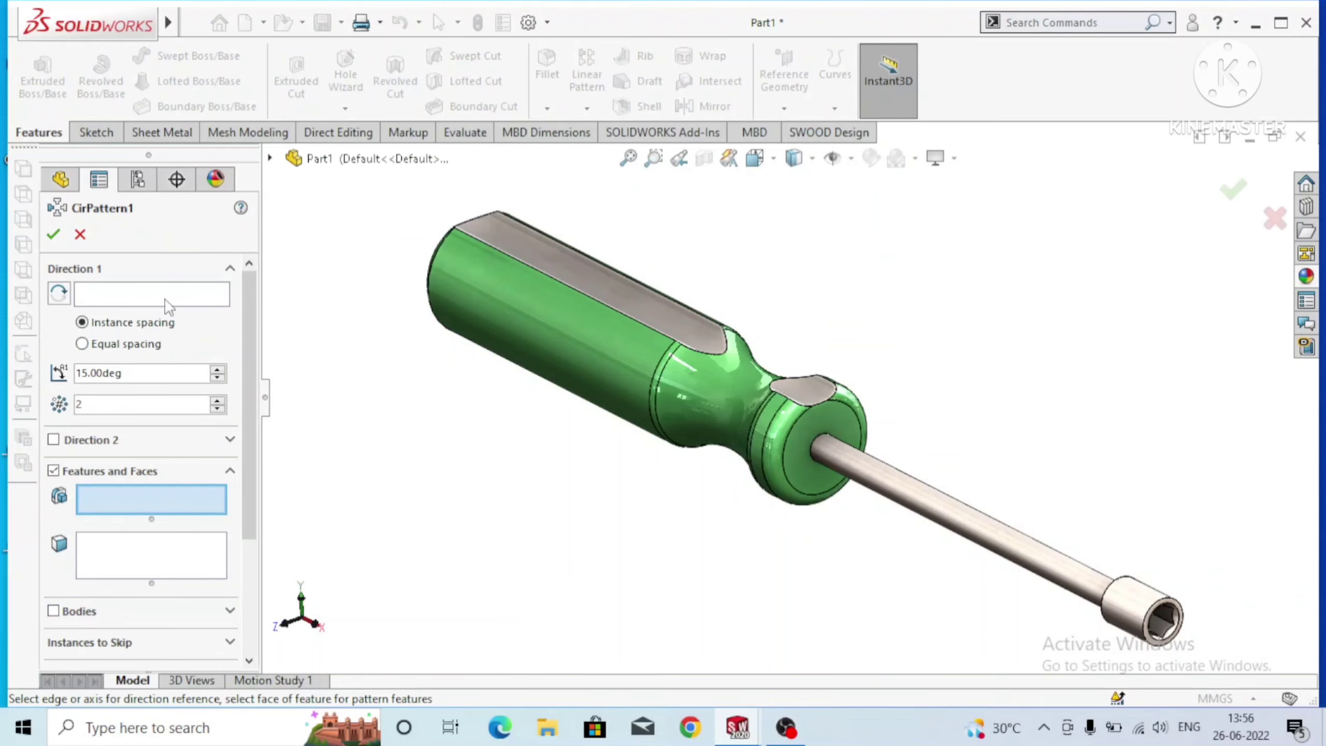
left_click(166, 305)
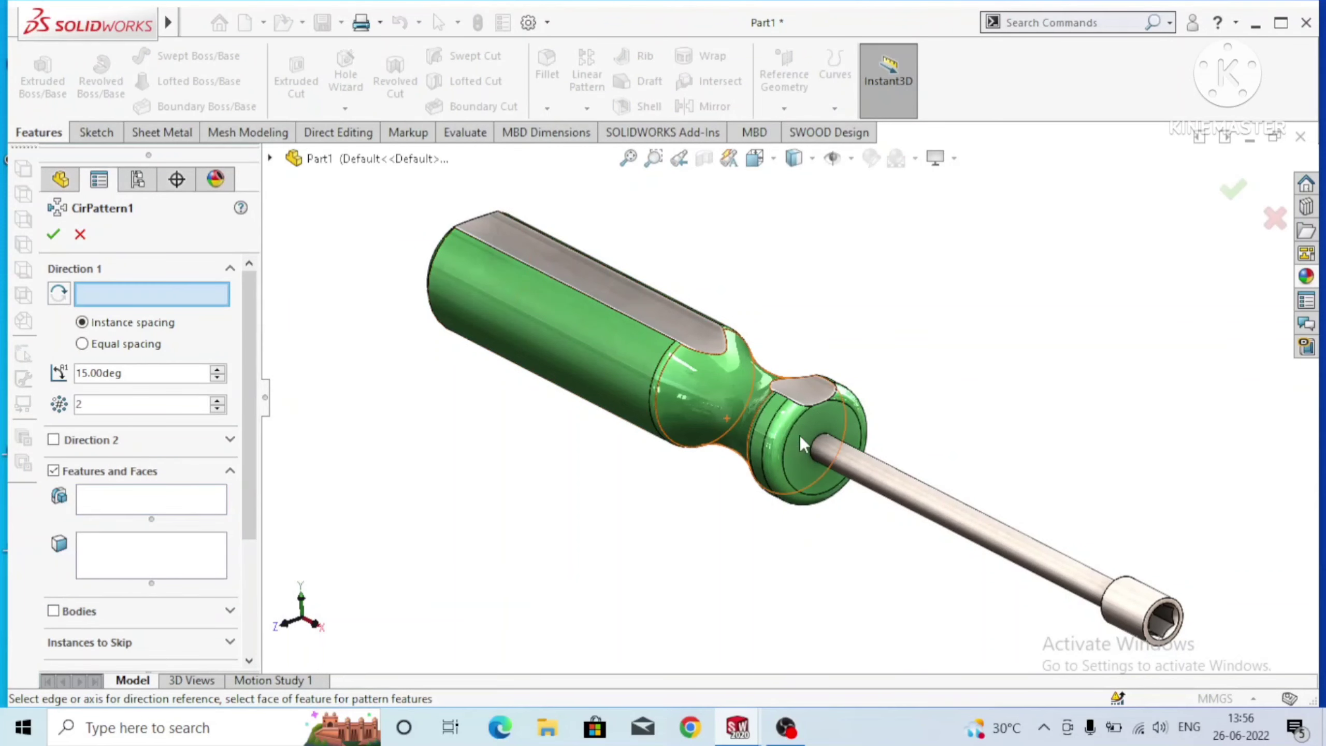
left_click(835, 452)
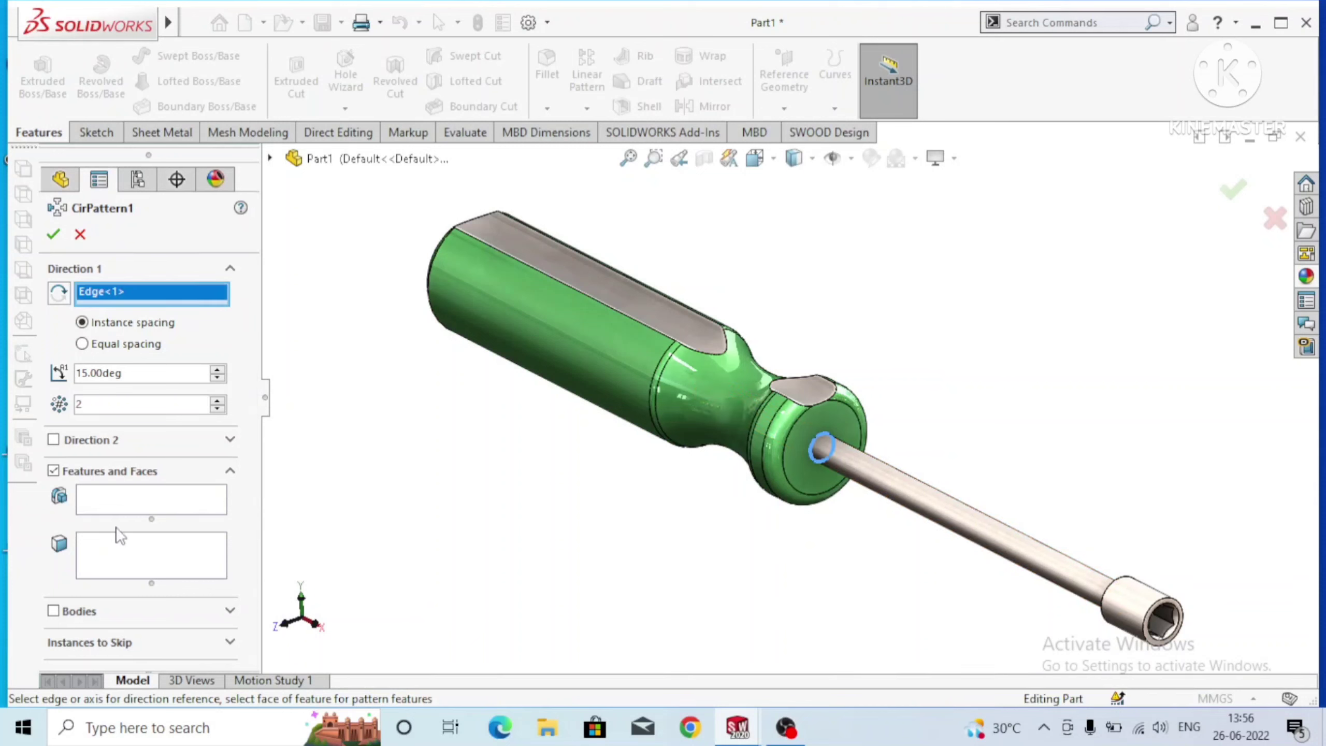
left_click(151, 504)
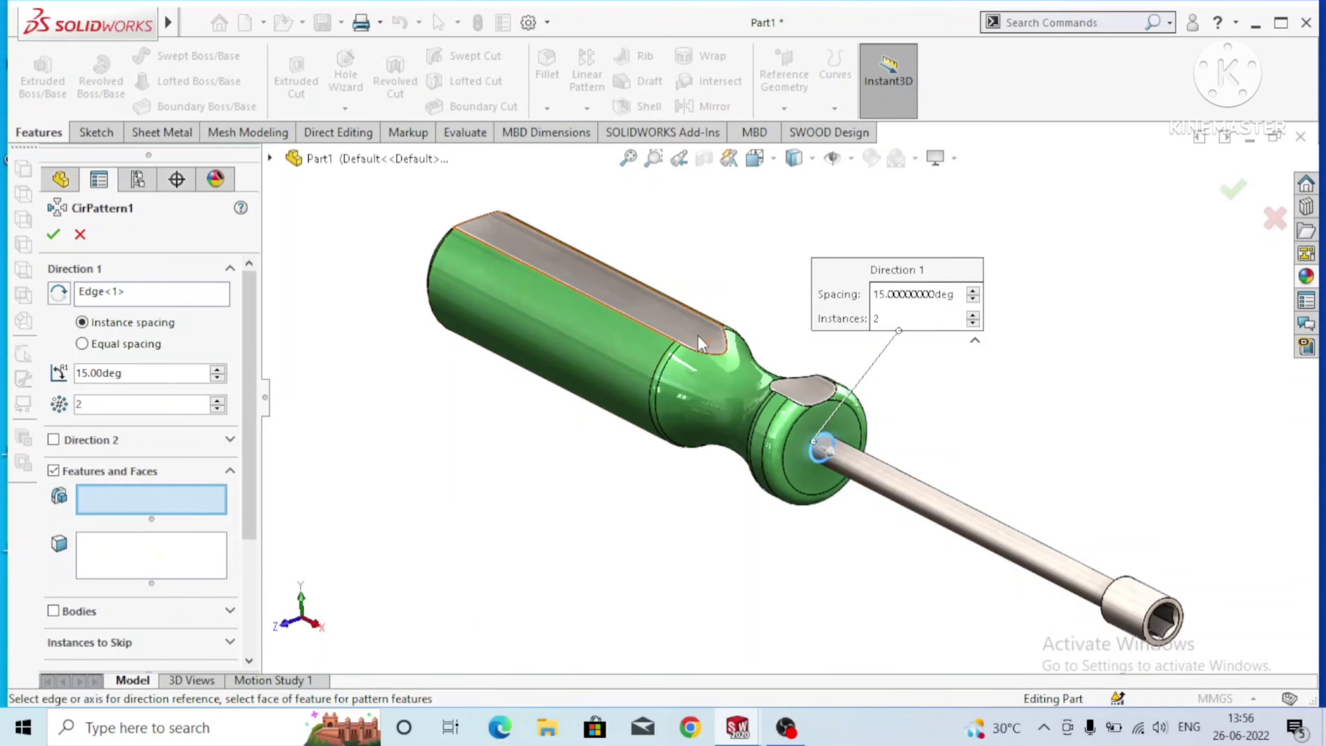
left_click(698, 335)
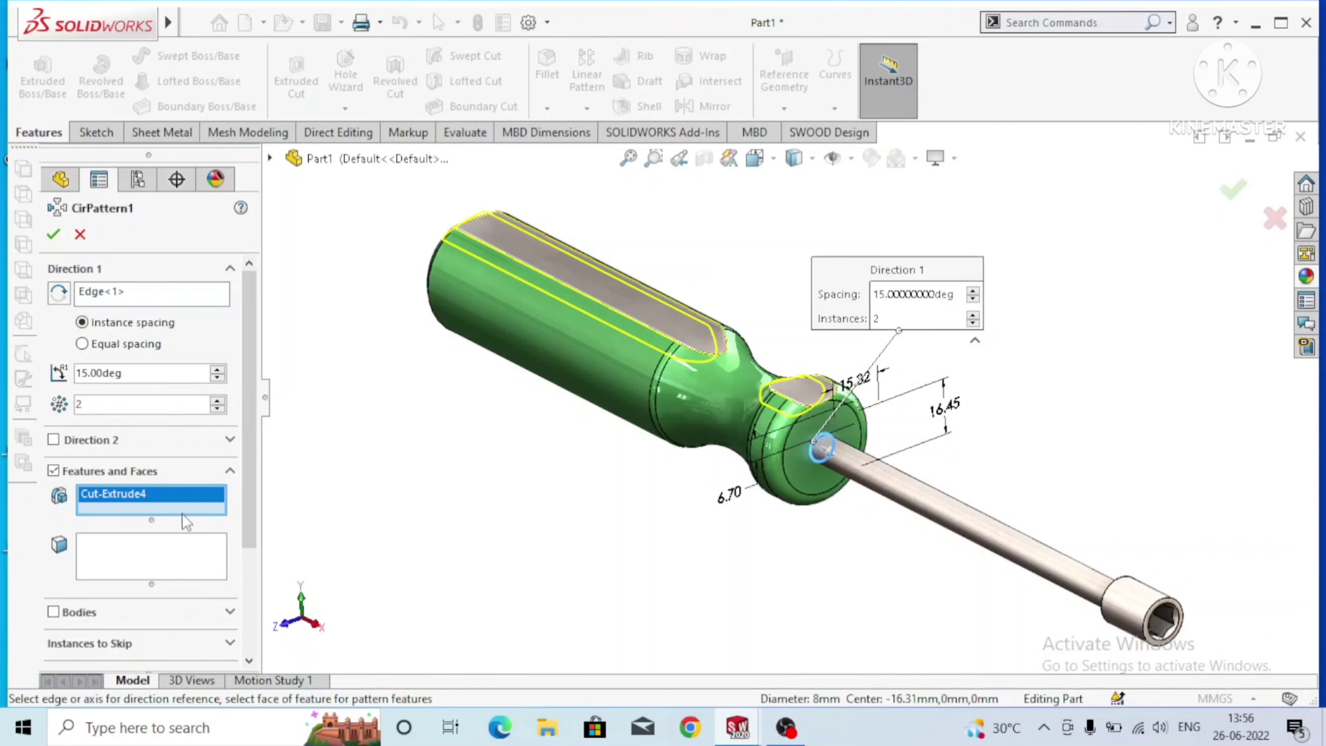
left_click(217, 399)
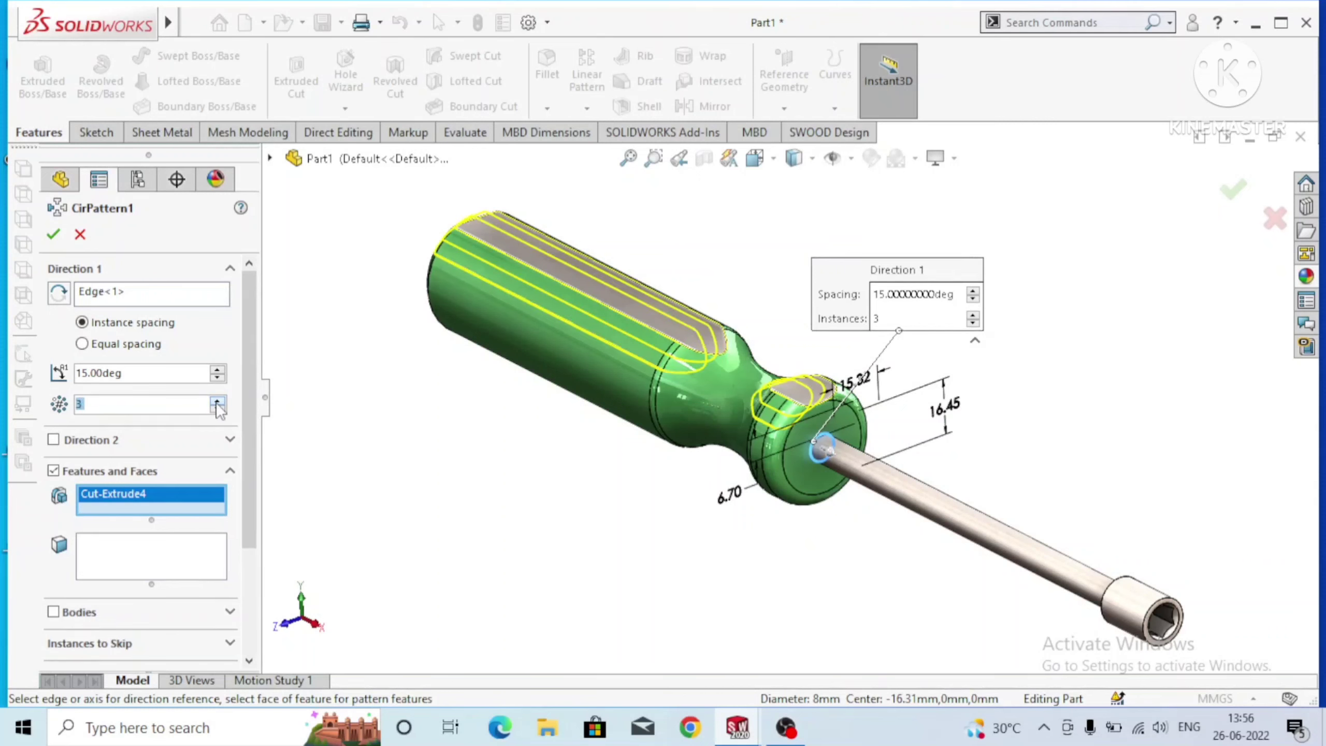
left_click(217, 400)
left_click(115, 345)
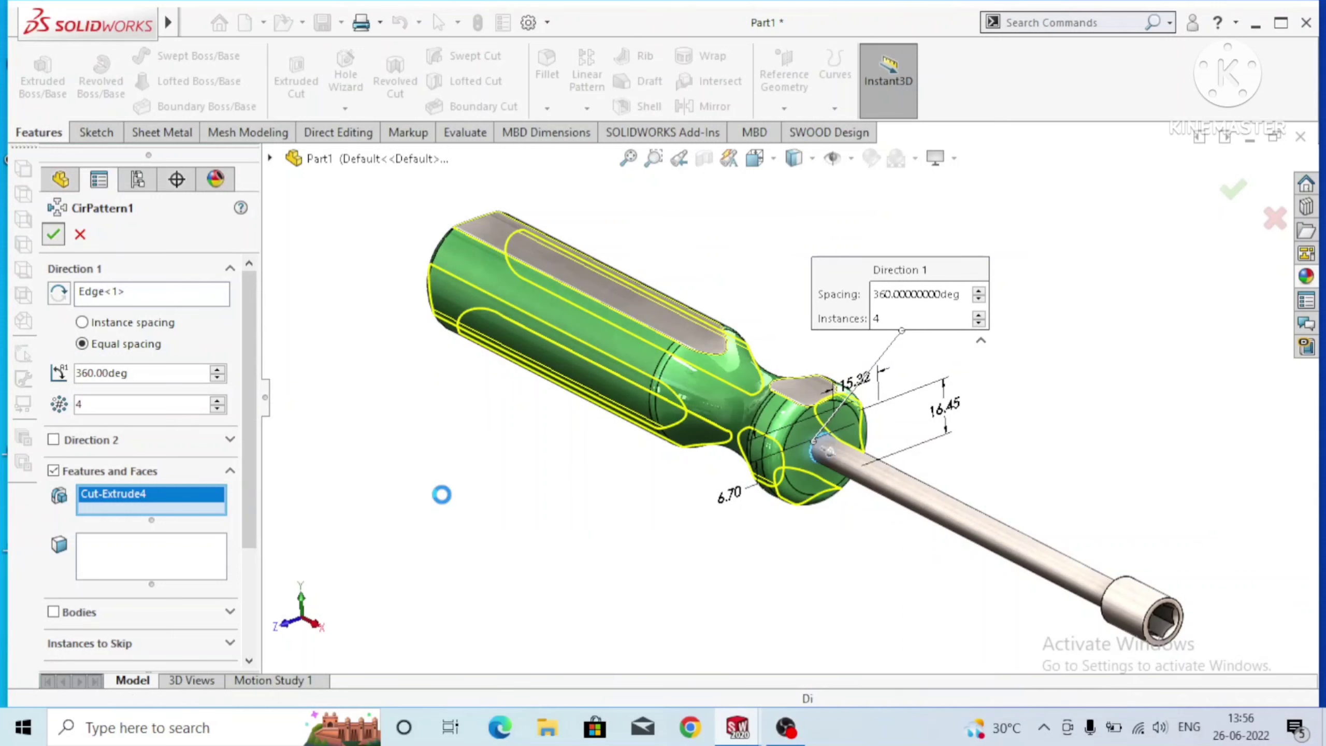
key("Return")
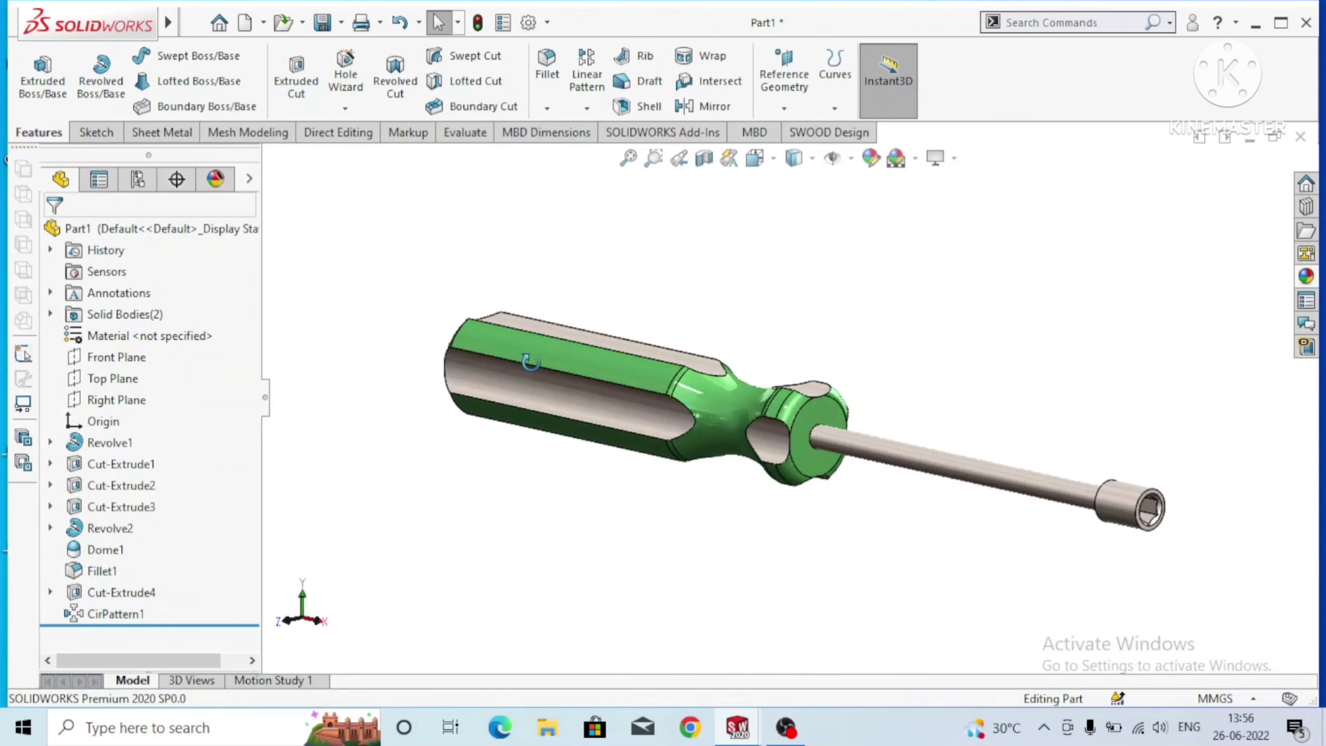
Inspect the four patterned grooves, zoom to fit, and begin a Fillet feature.
middle_click_drag(499, 467, 720, 297)
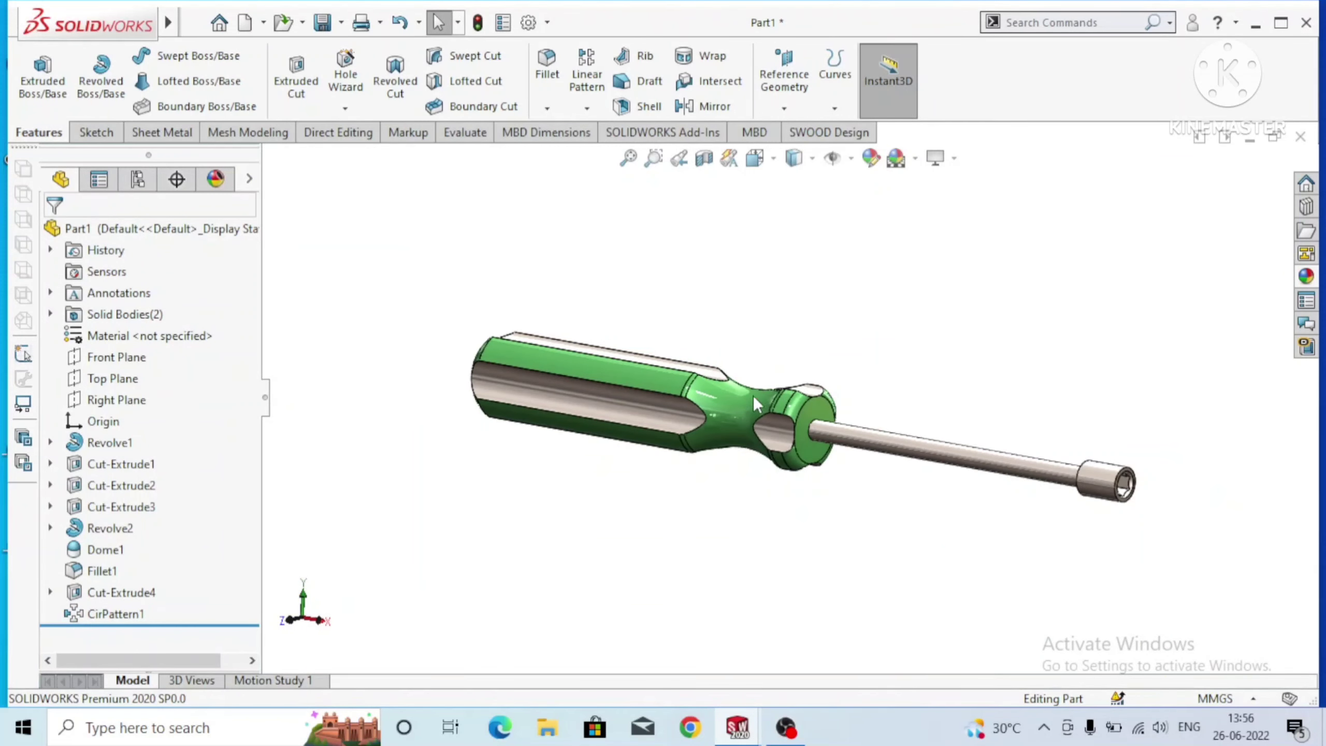
middle_click_drag(752, 398, 749, 405)
key("ctrl+1")
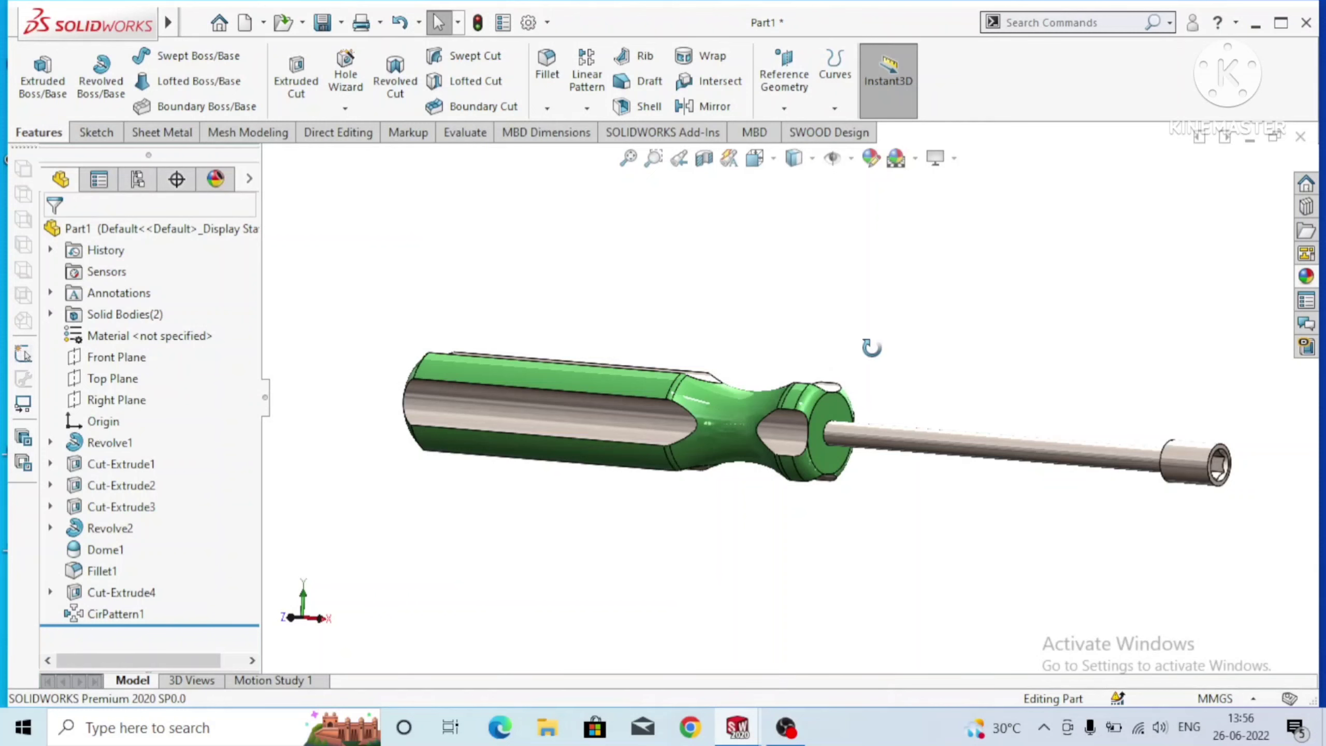
mouse_move(1054, 340)
middle_mouse_down()
mouse_move(1026, 331)
mouse_move(946, 379)
mouse_move(983, 388)
middle_mouse_up()
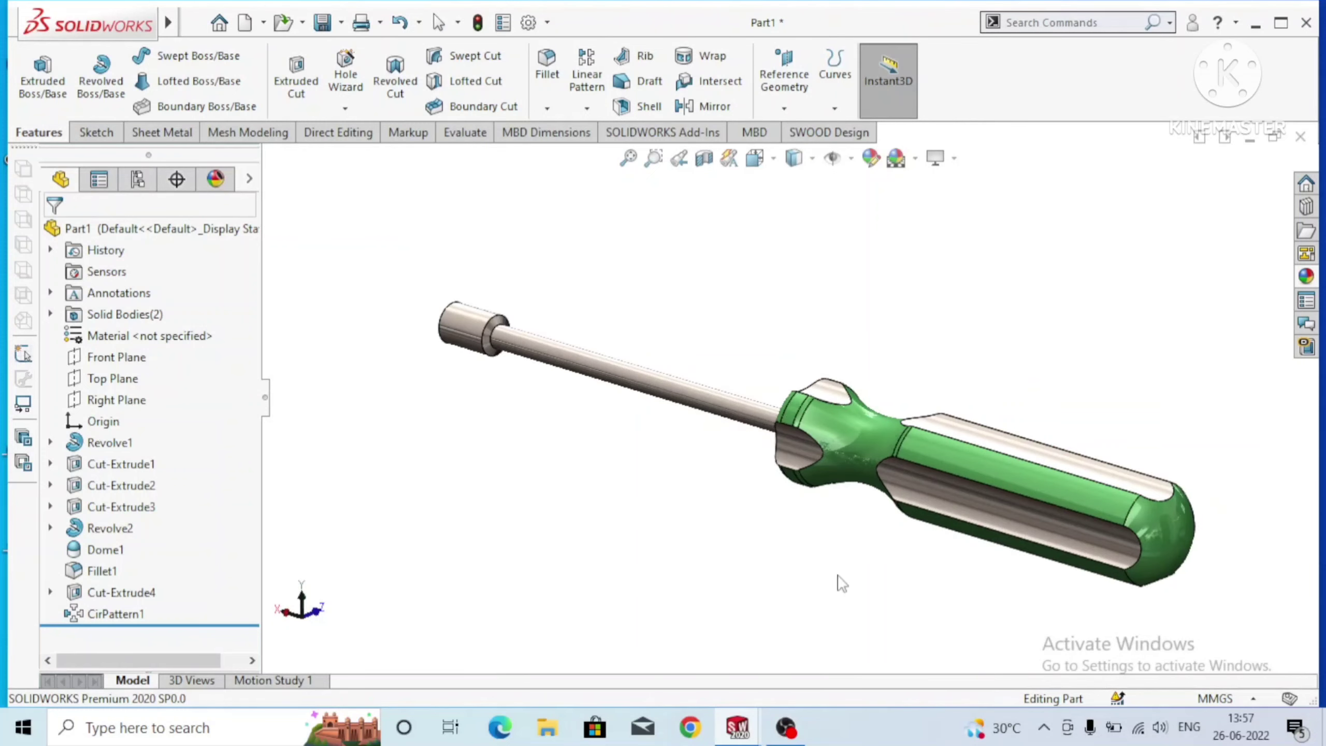
key("f")
left_click(552, 78)
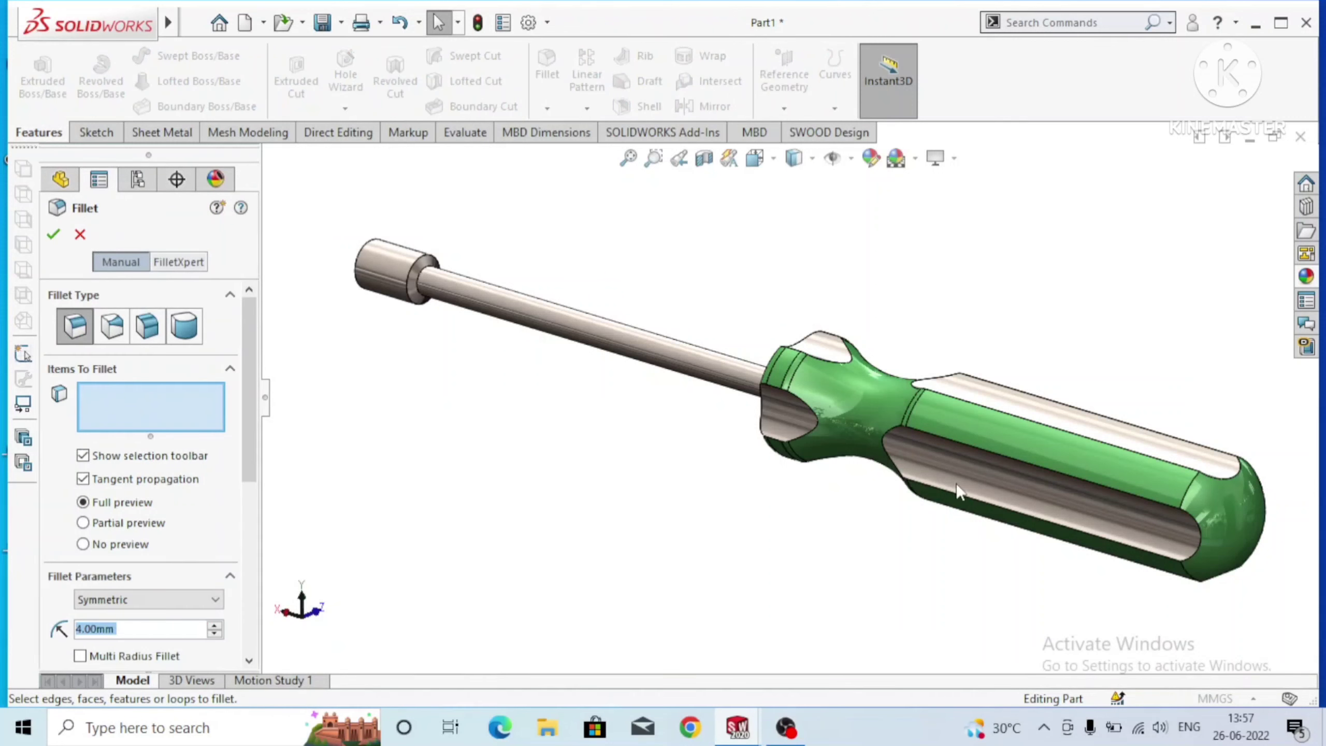
Cancel the fillet and apply green high gloss plastic to the Cut-Extrude4 flute faces.
left_click(79, 235)
left_click(1306, 277)
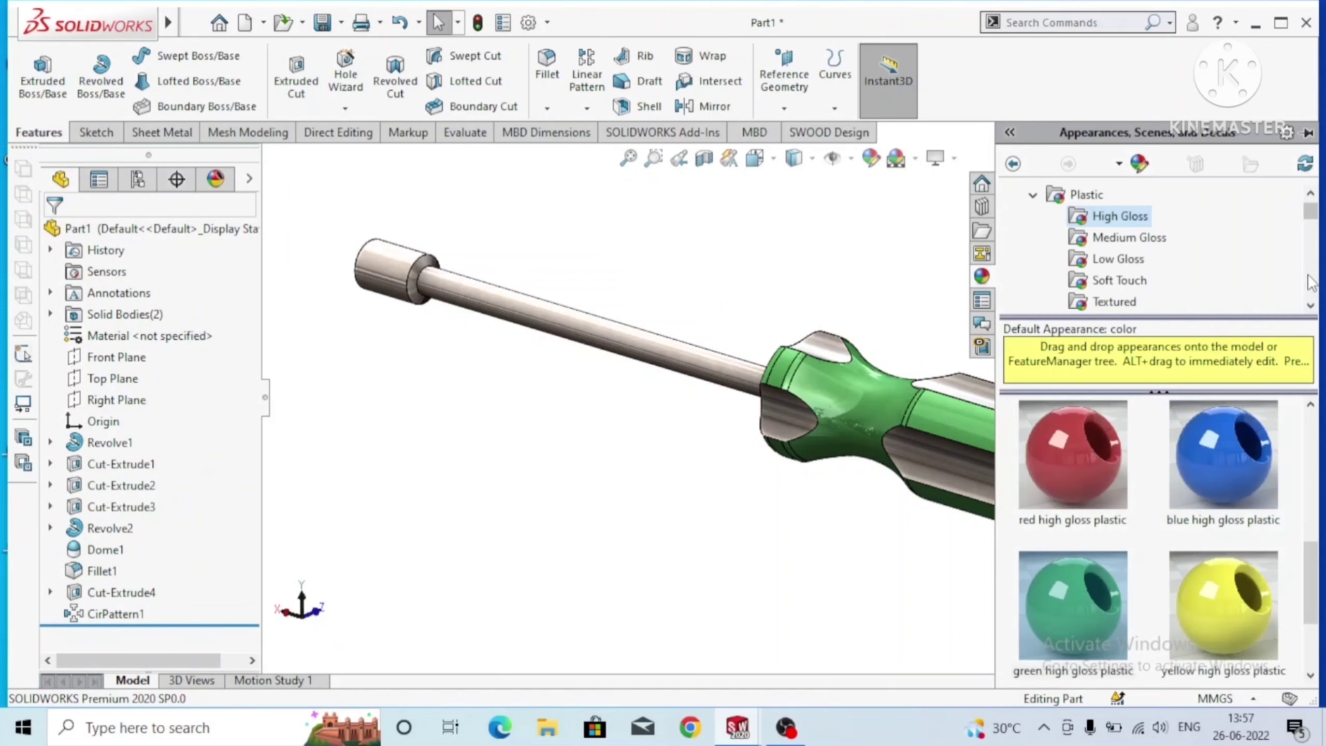
left_click_drag(1080, 590, 964, 463)
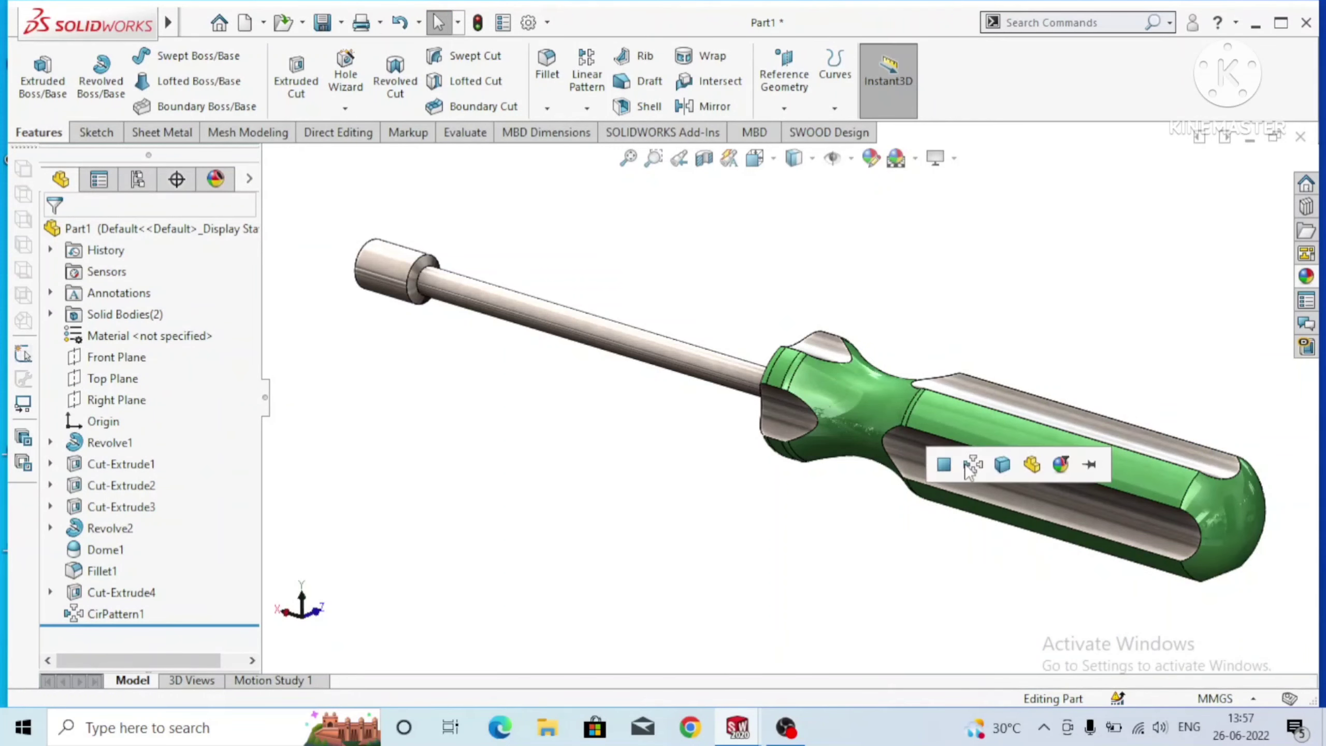
left_click(966, 463)
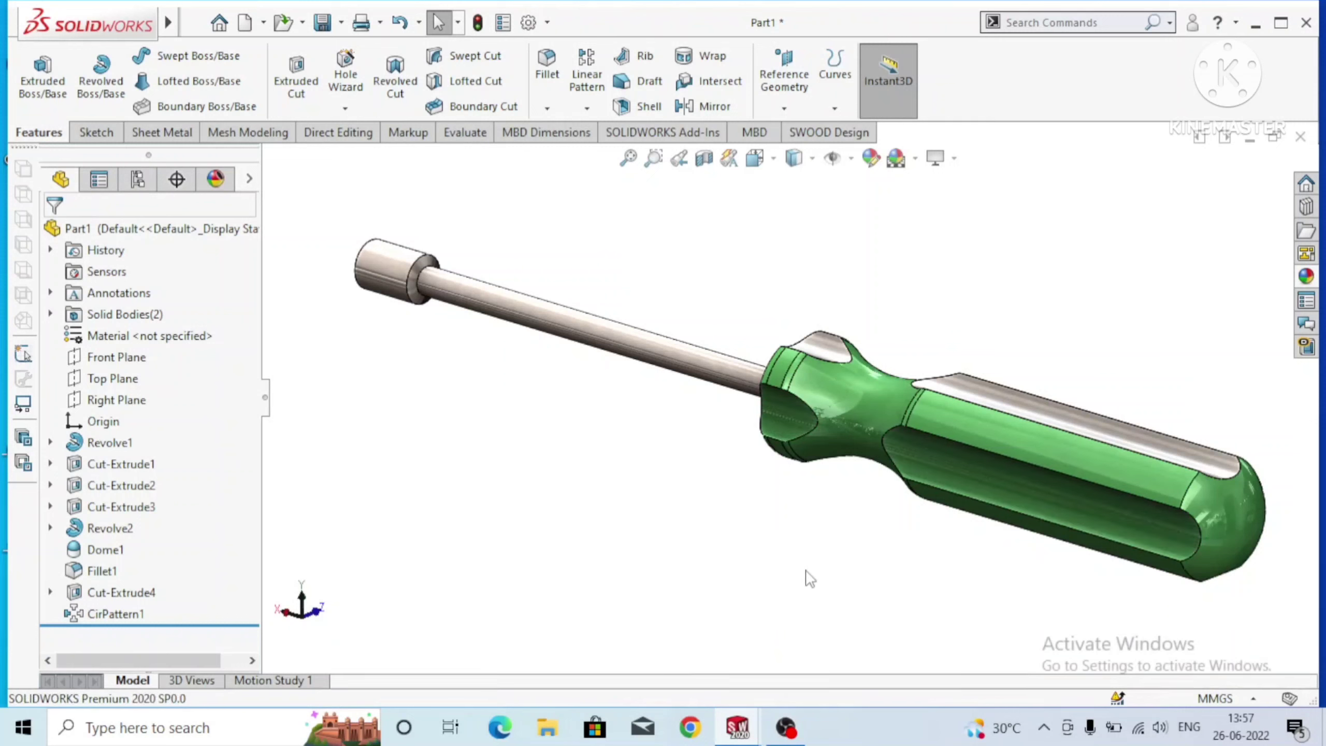
left_click(1305, 276)
left_click_drag(1080, 607, 989, 413)
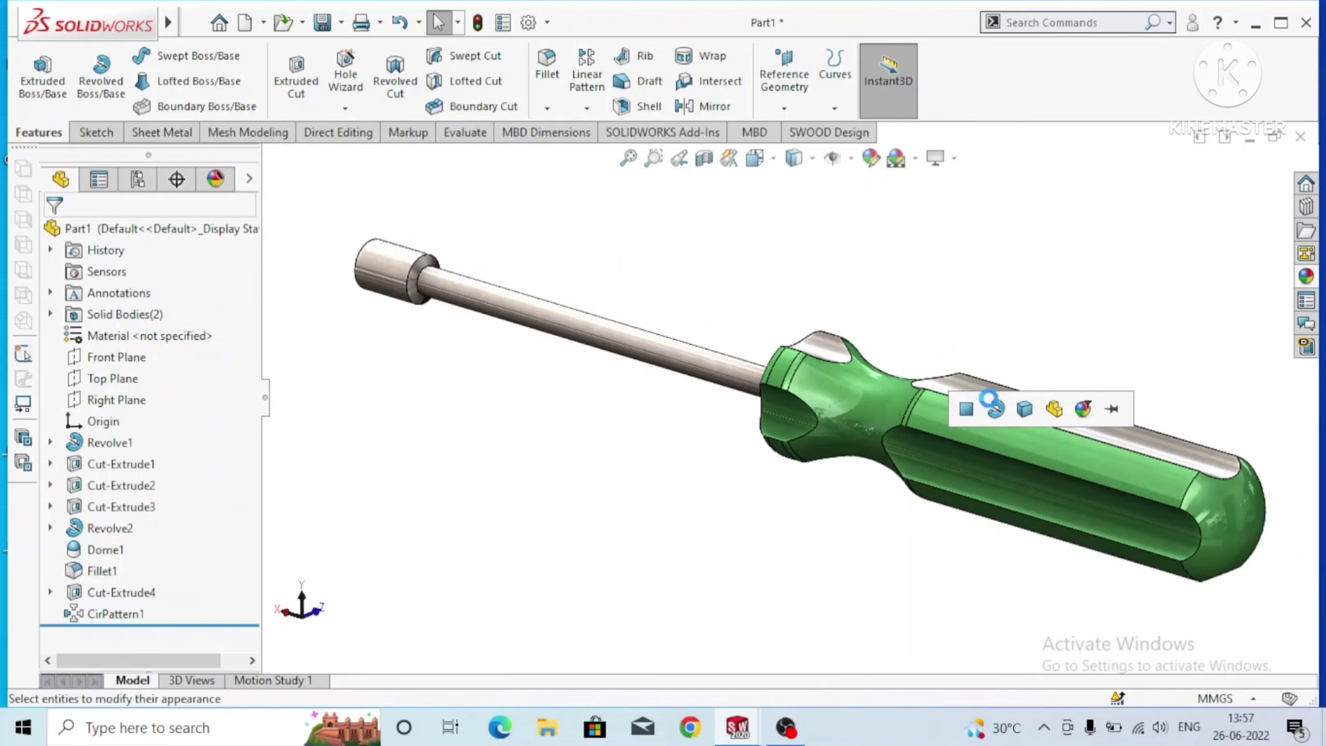
left_click(988, 398)
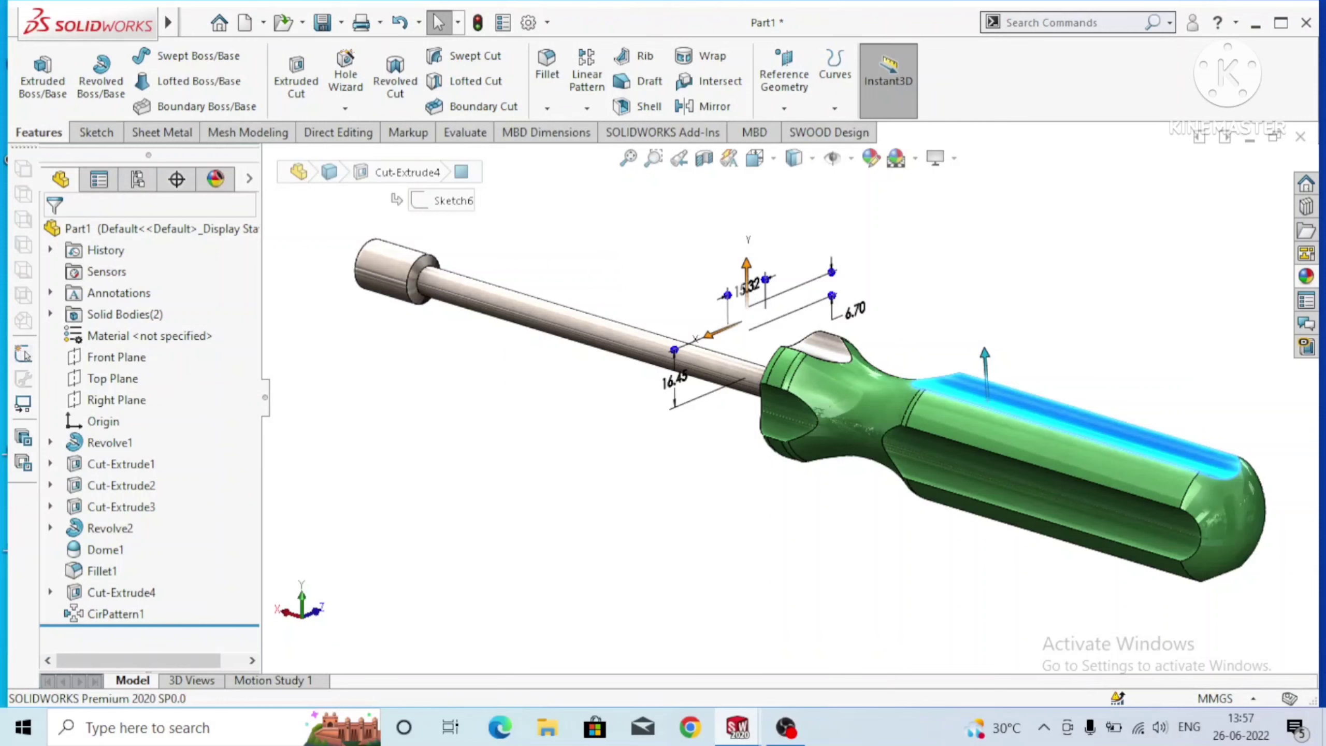
left_click(905, 528)
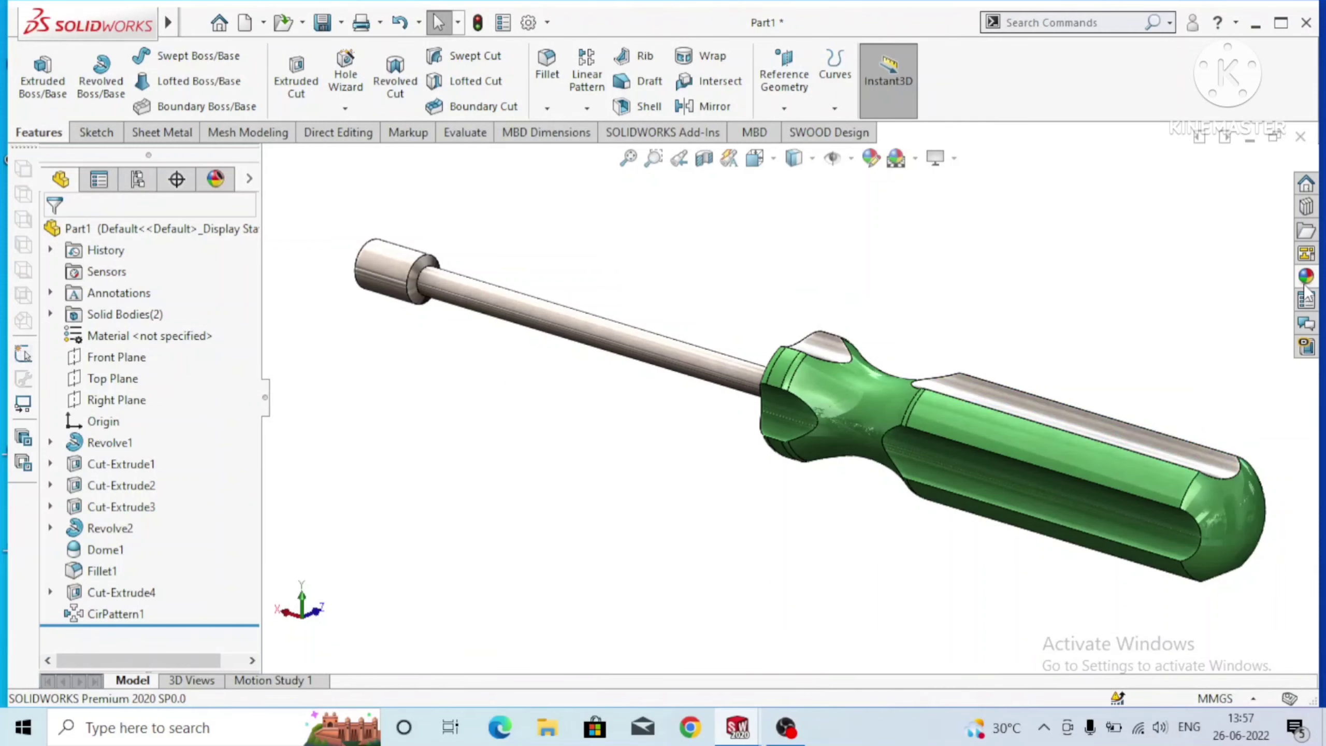
left_click(1305, 277)
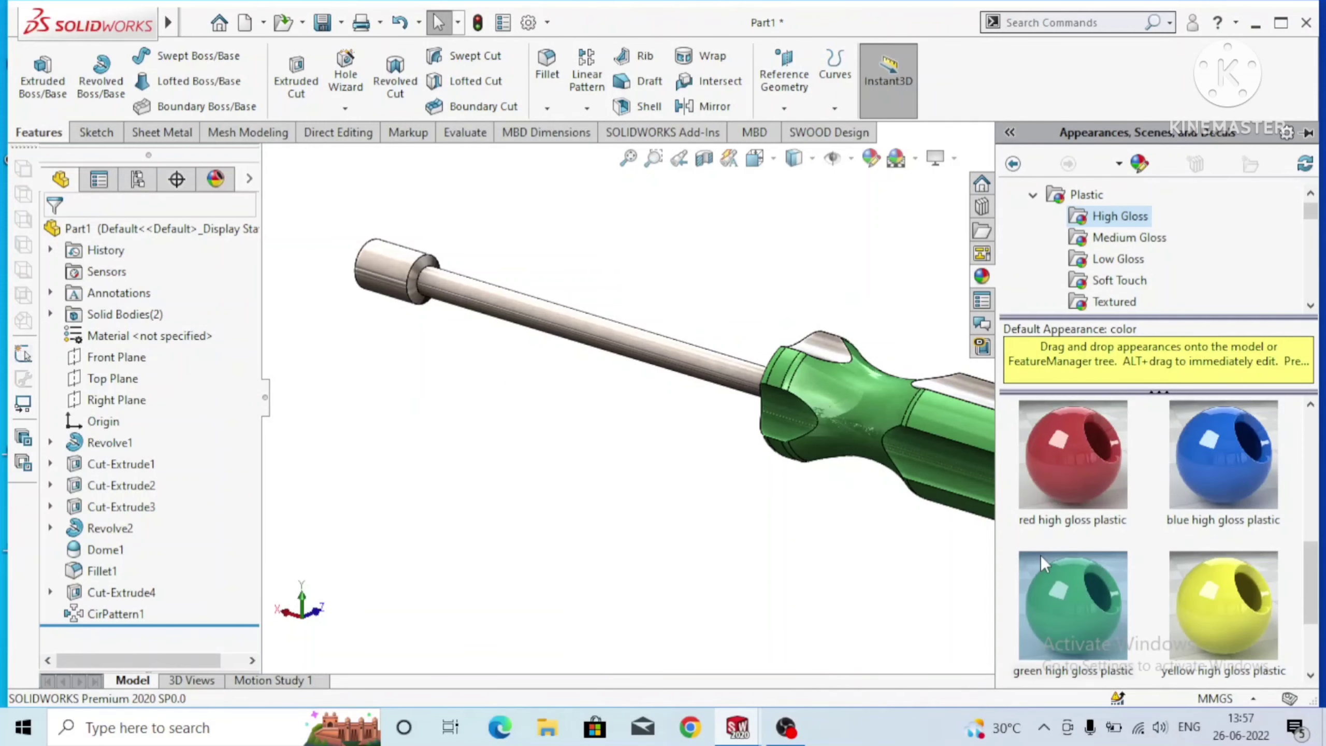
left_click_drag(1040, 556, 1033, 409)
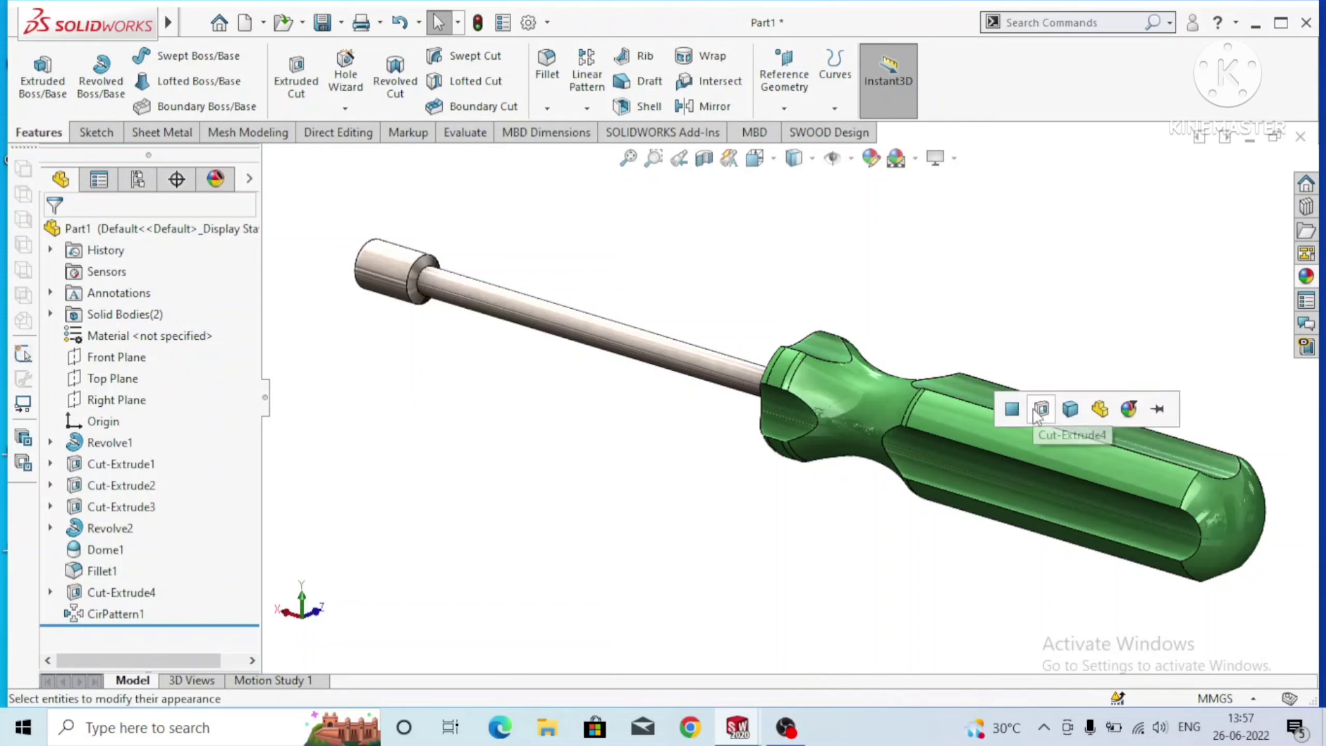
left_click(1042, 410)
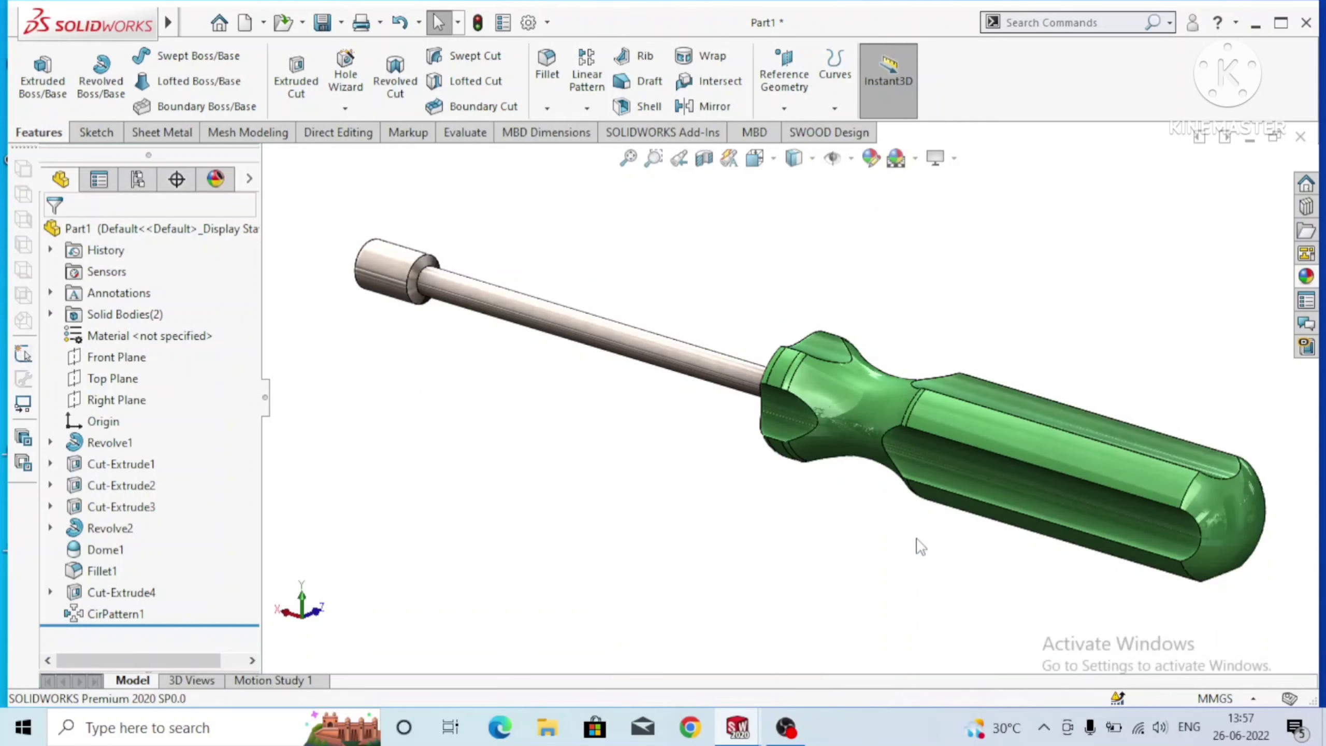
key("f")
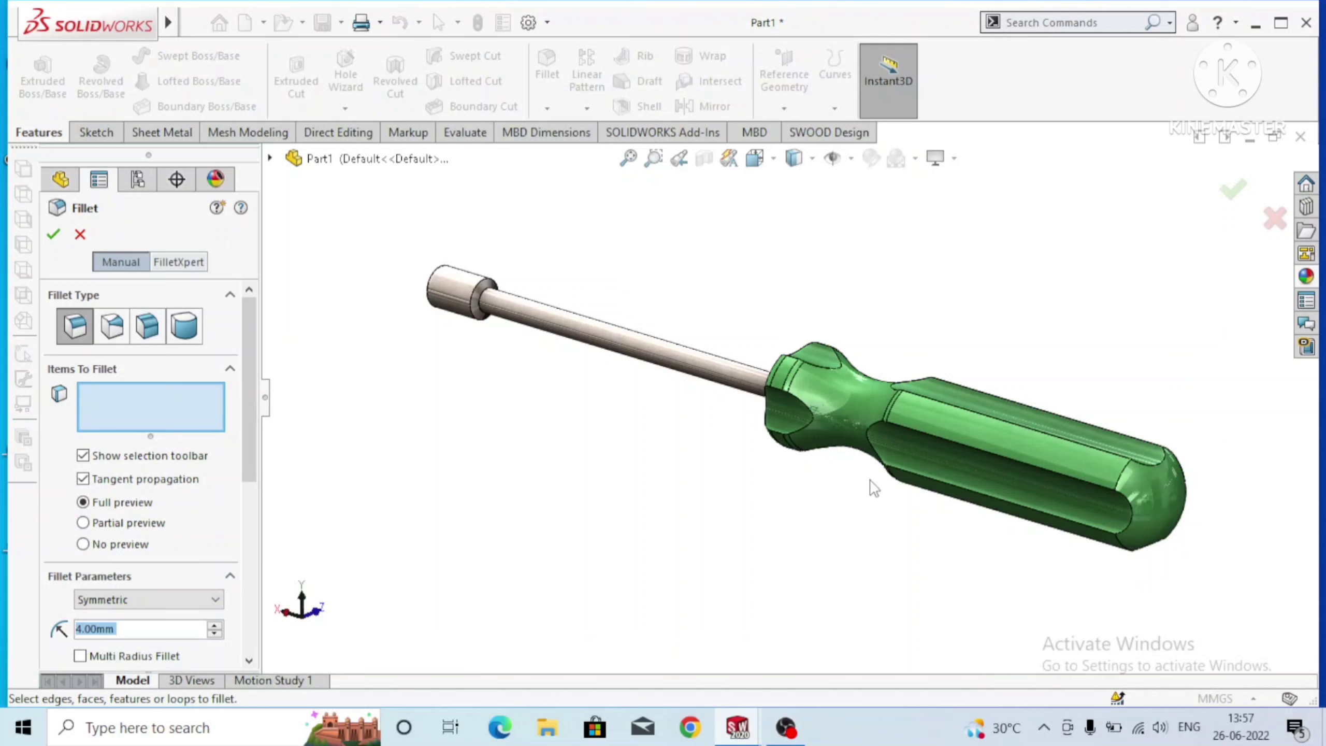
Select the first four flute and neck-recess faces for a 4.00 mm fillet.
left_click(955, 467)
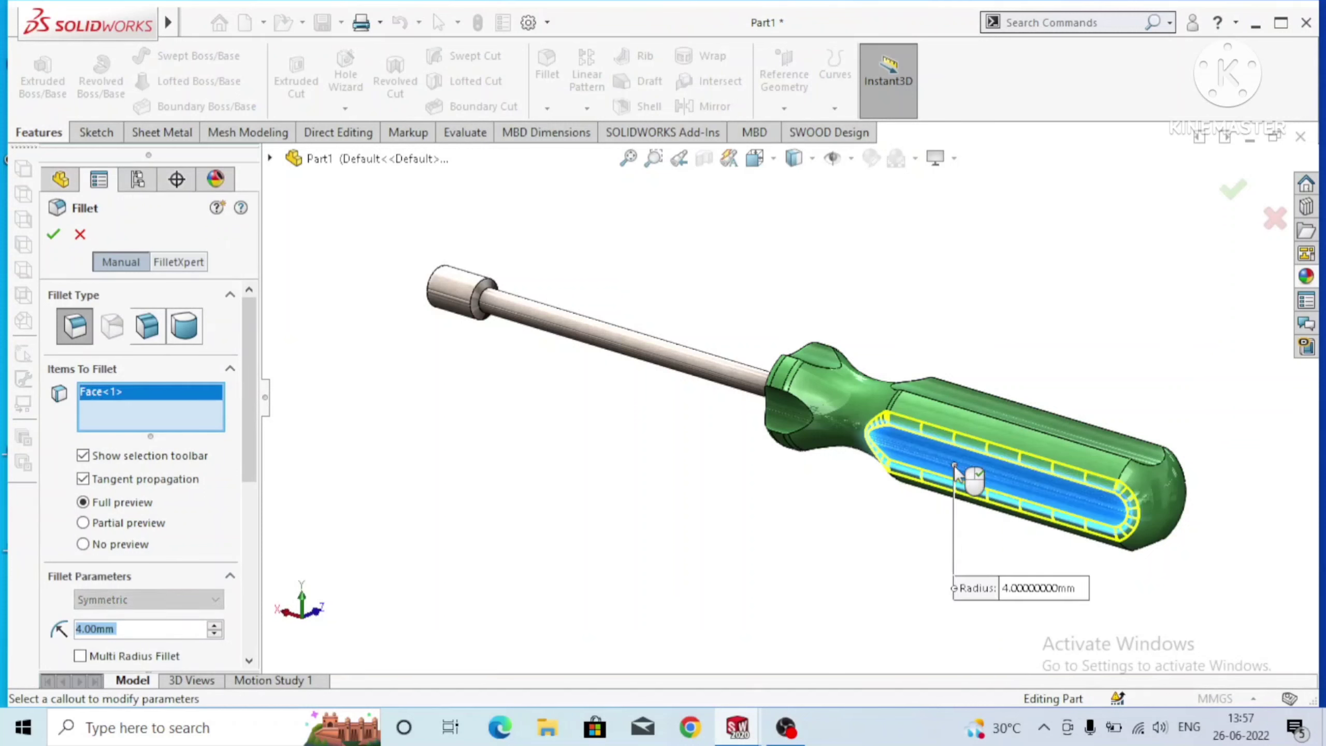
left_click(1053, 418)
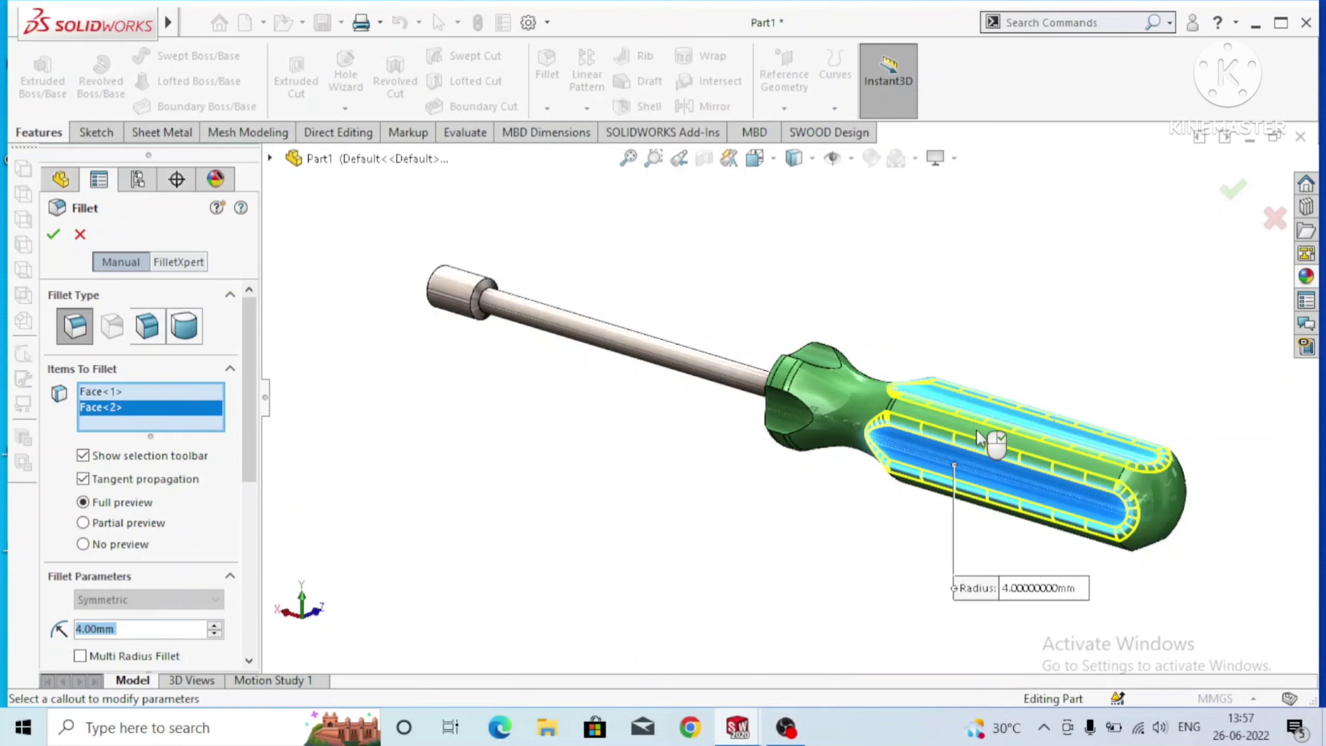
left_click(778, 424)
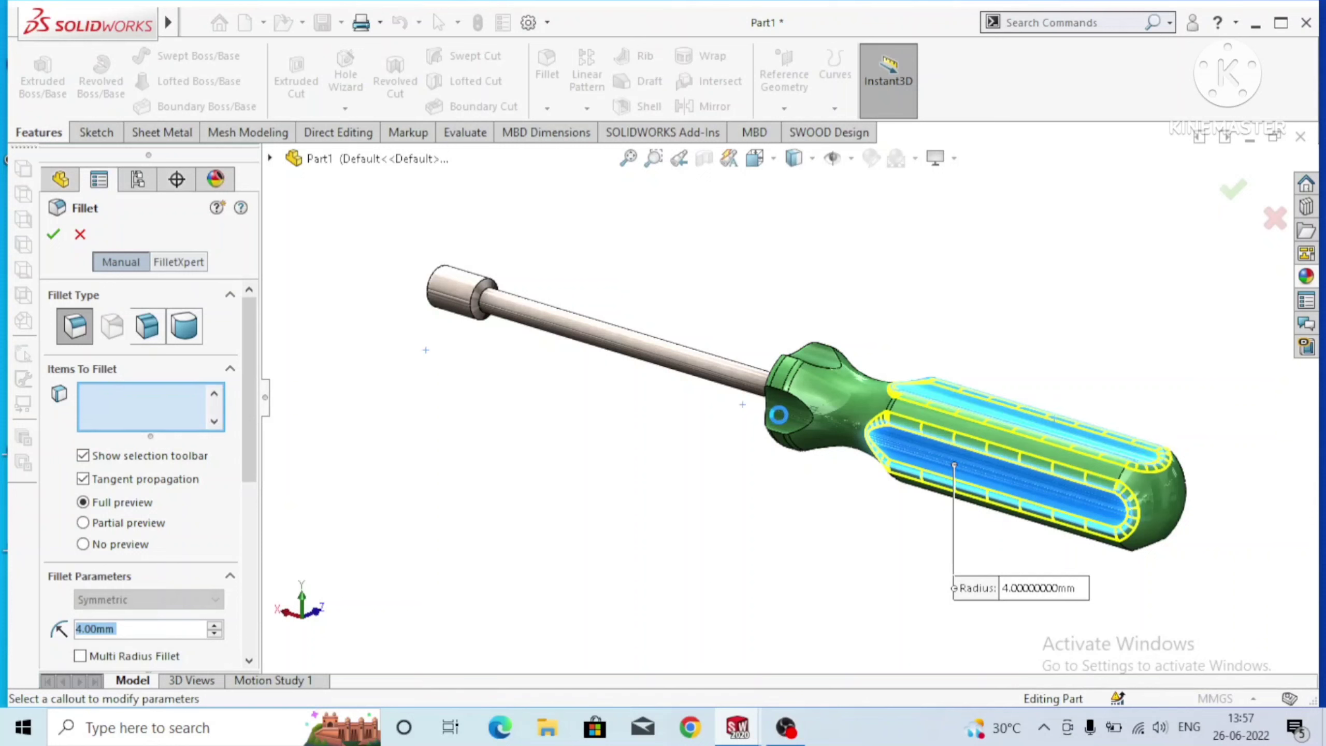
left_click(834, 367)
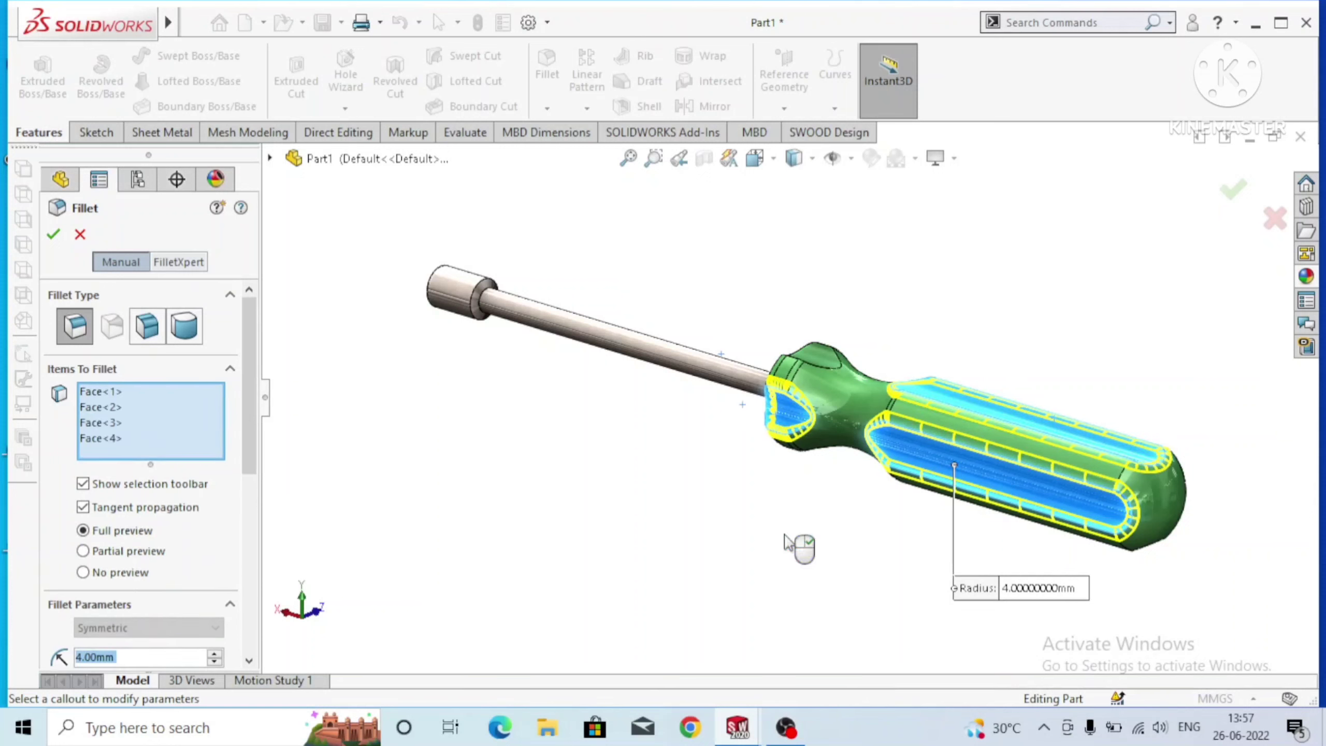
mouse_move(823, 503)
middle_mouse_down()
mouse_move(898, 285)
mouse_move(881, 363)
middle_mouse_up()
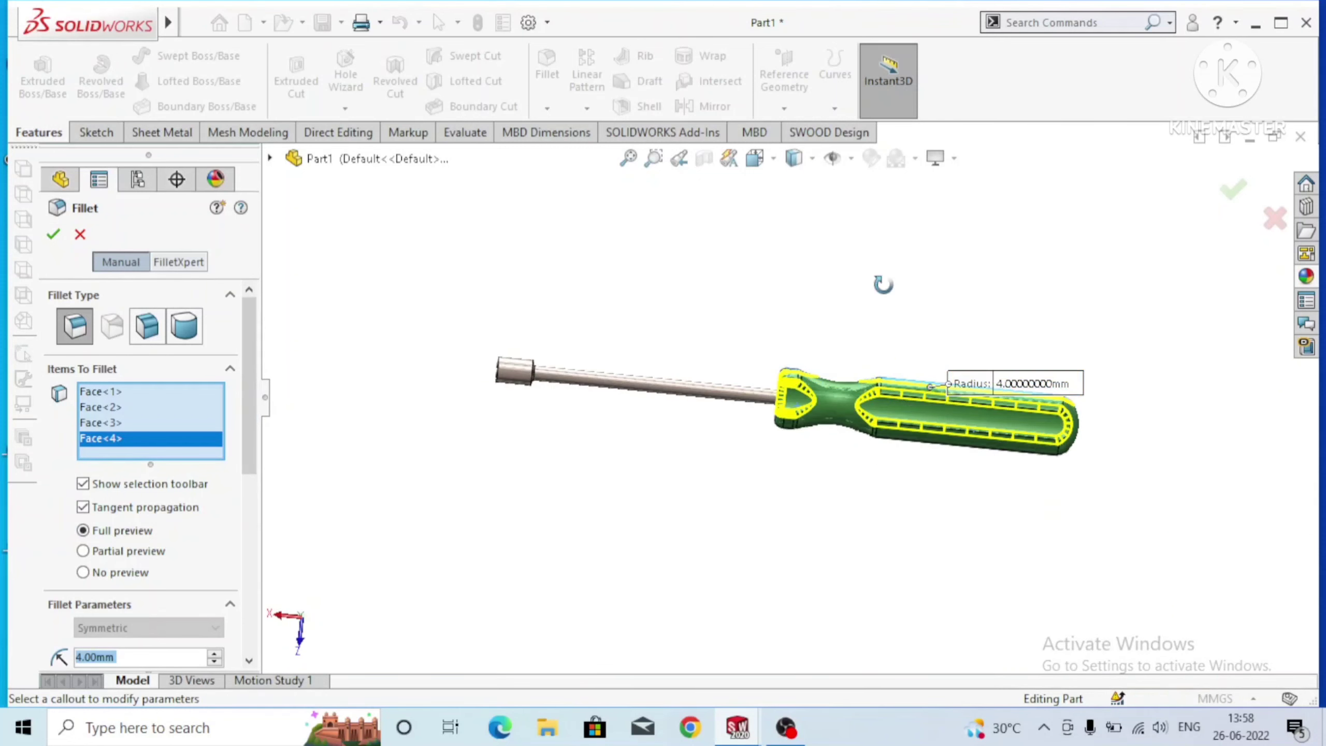
scroll(882, 363, "down", 5)
scroll(845, 517, "up", 3)
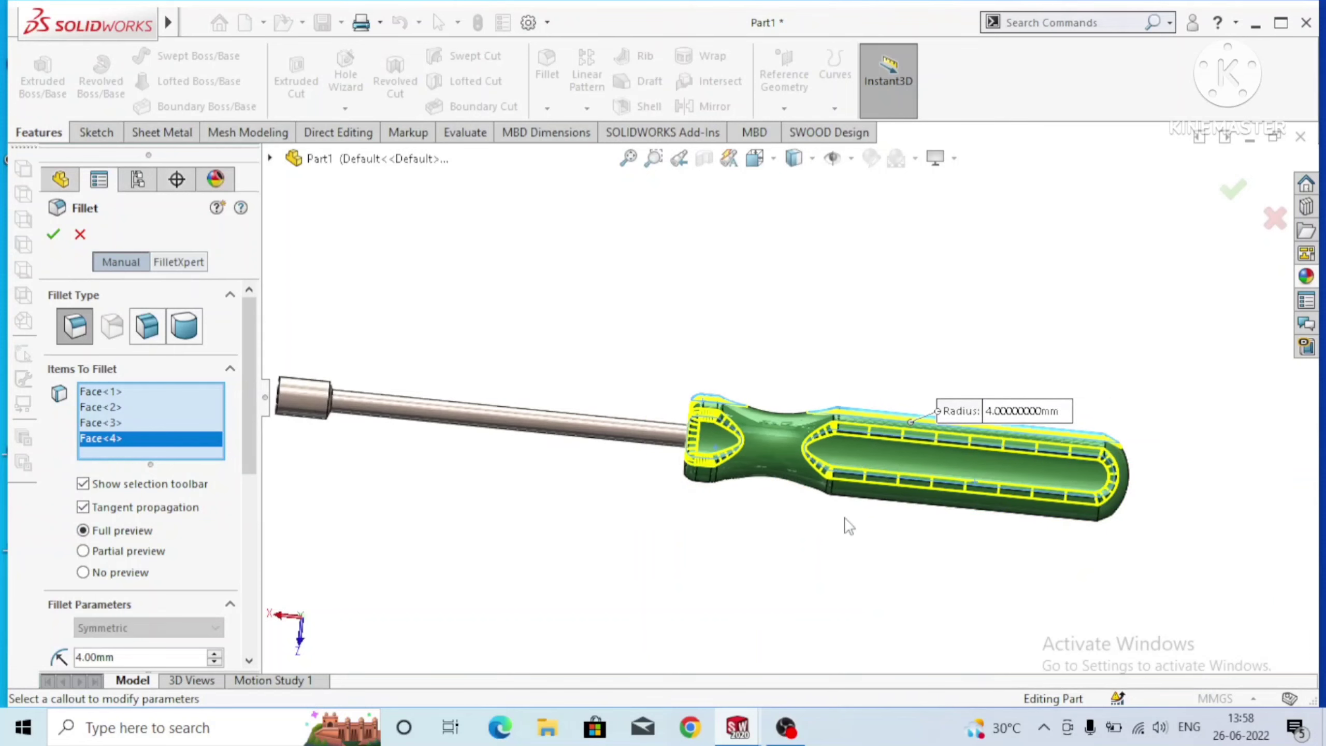
middle_click_drag(723, 491, 626, 360)
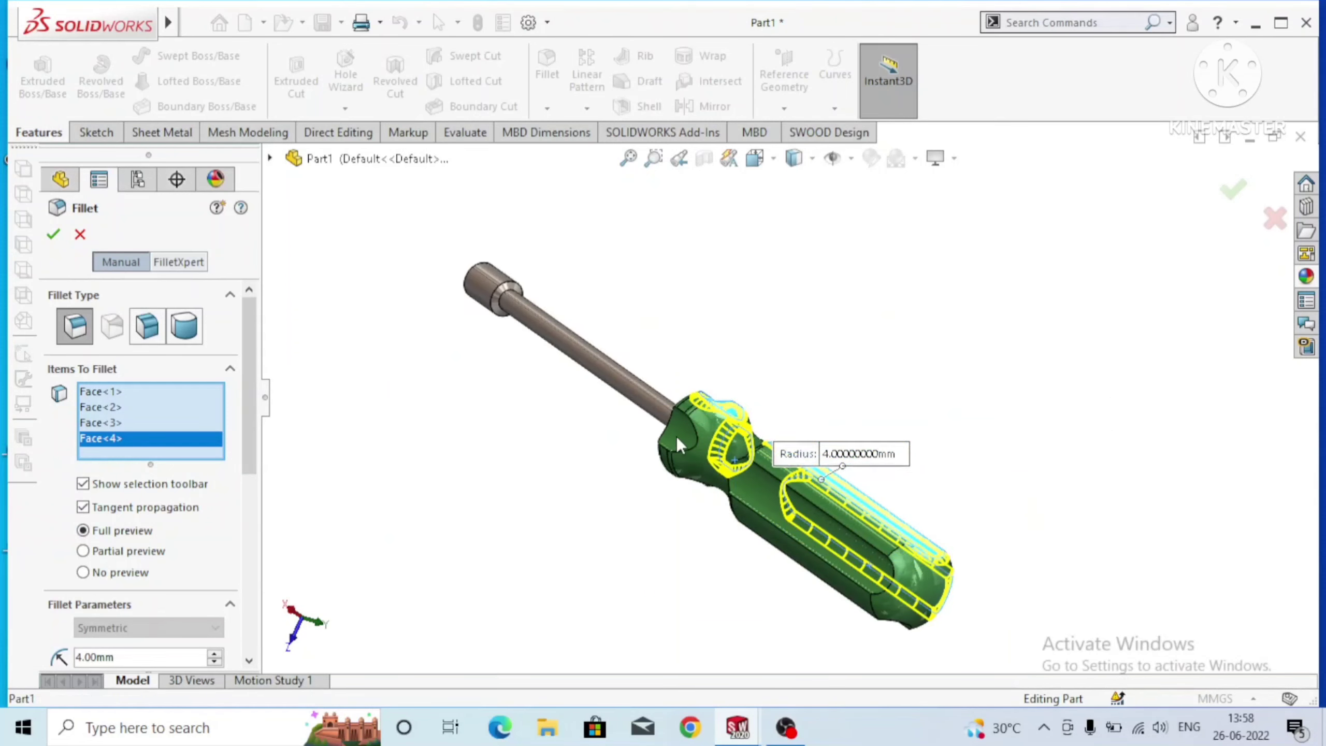
Add the remaining groove faces, eight in total, and confirm the 4.00 mm fillet.
left_click(754, 492)
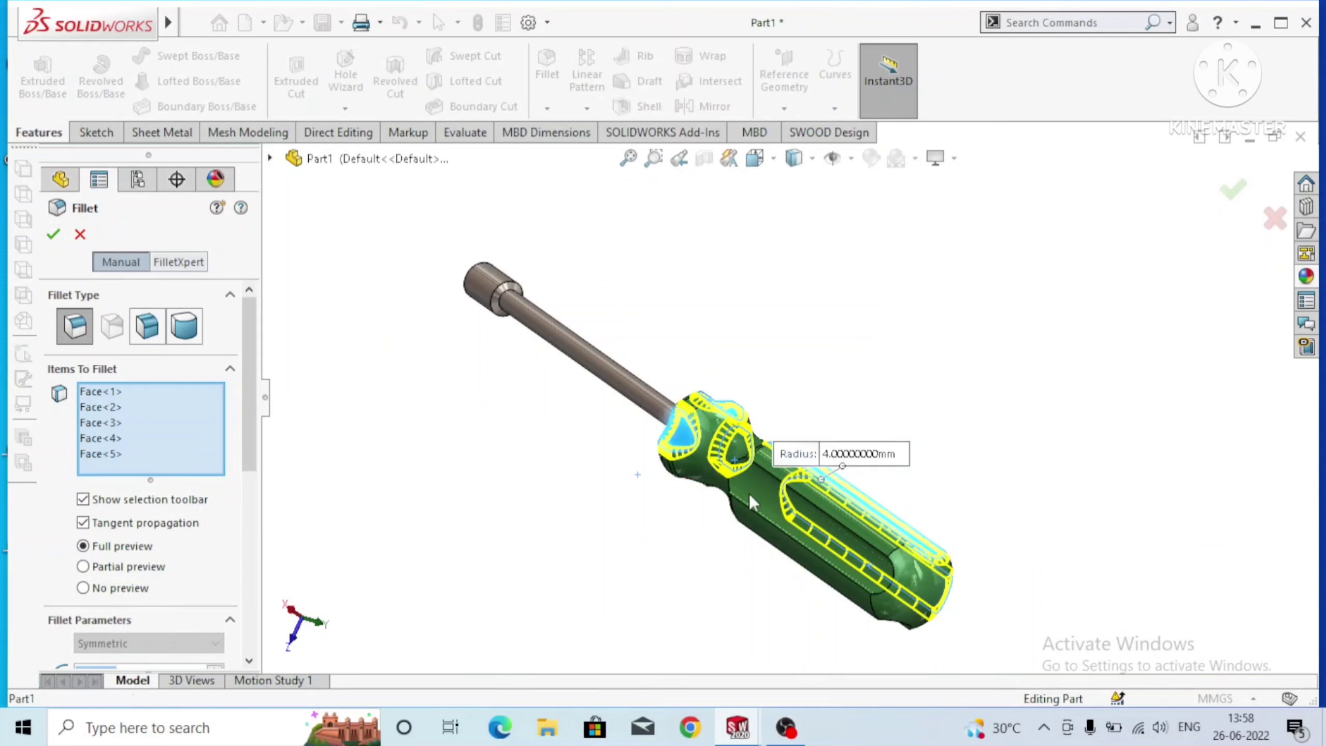
left_click(750, 497)
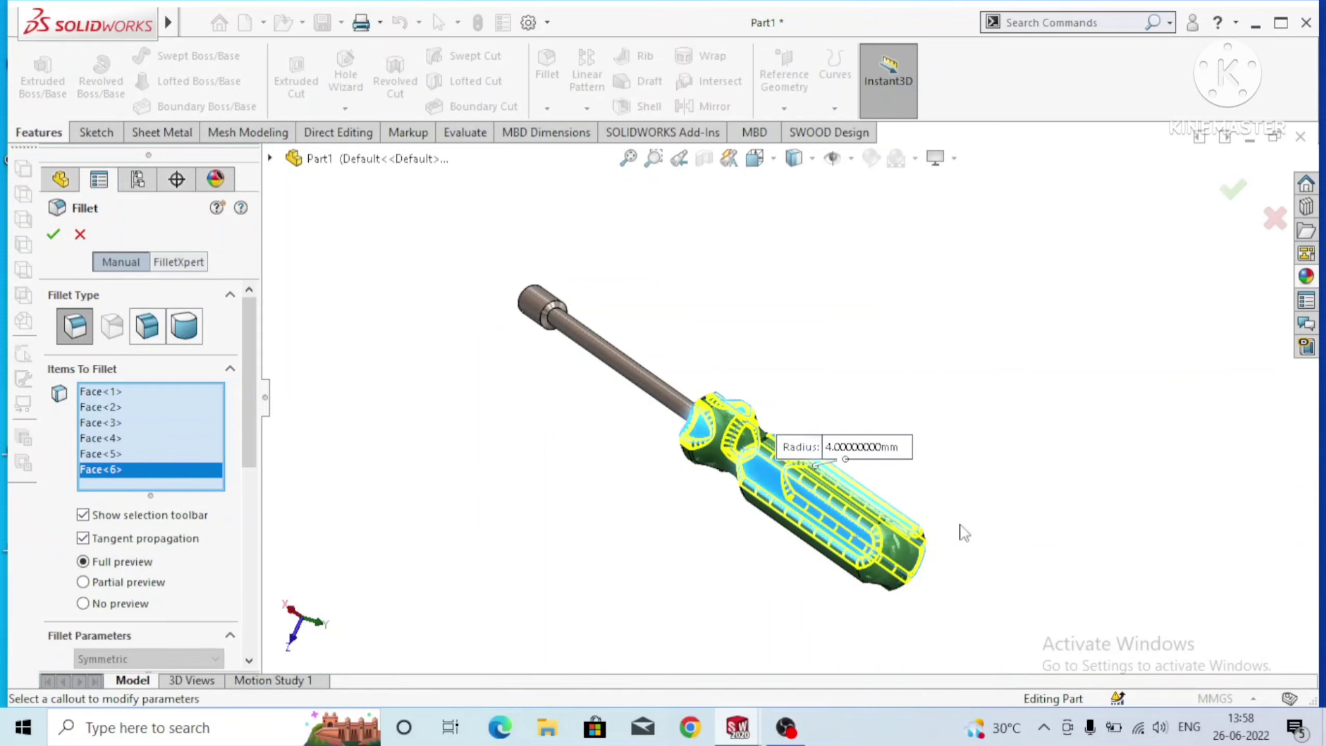
middle_click_drag(964, 531, 1008, 429)
mouse_move(1031, 353)
middle_mouse_down()
mouse_move(1033, 491)
mouse_move(1074, 361)
middle_mouse_up()
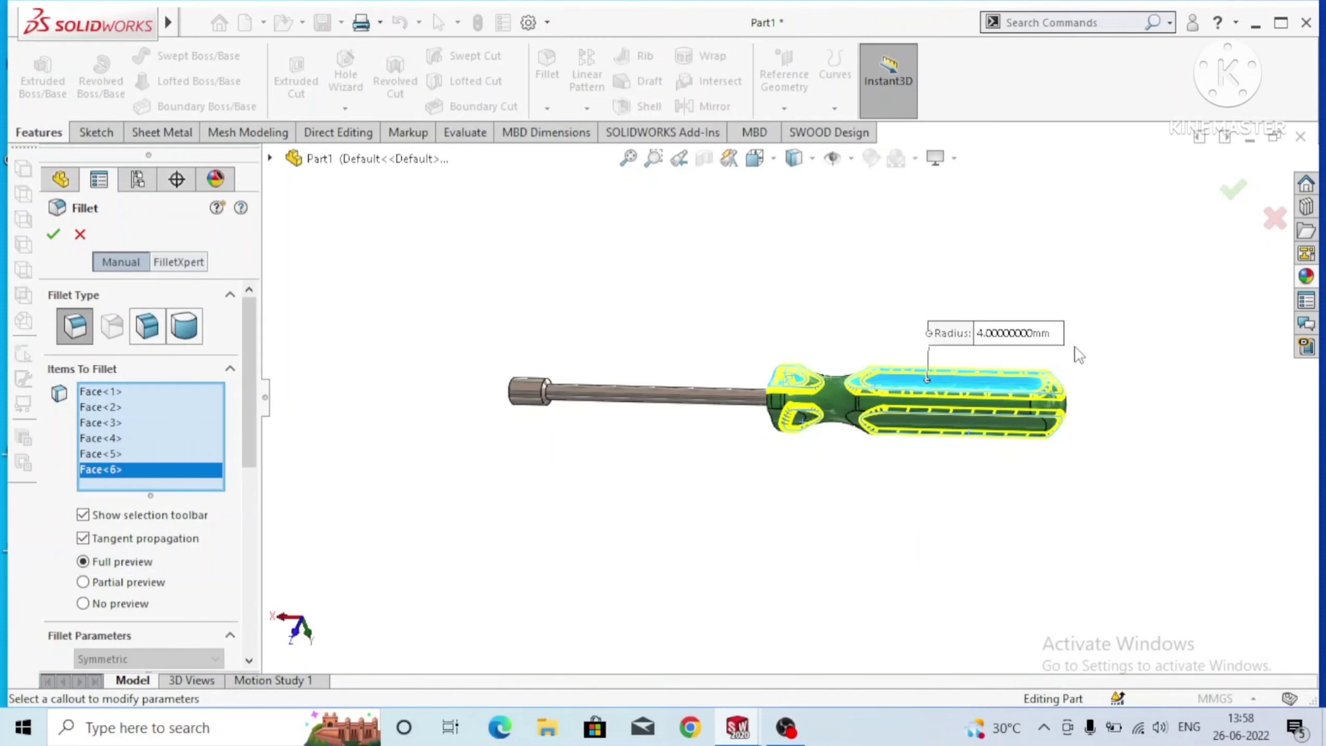
scroll(841, 404, "down", 3)
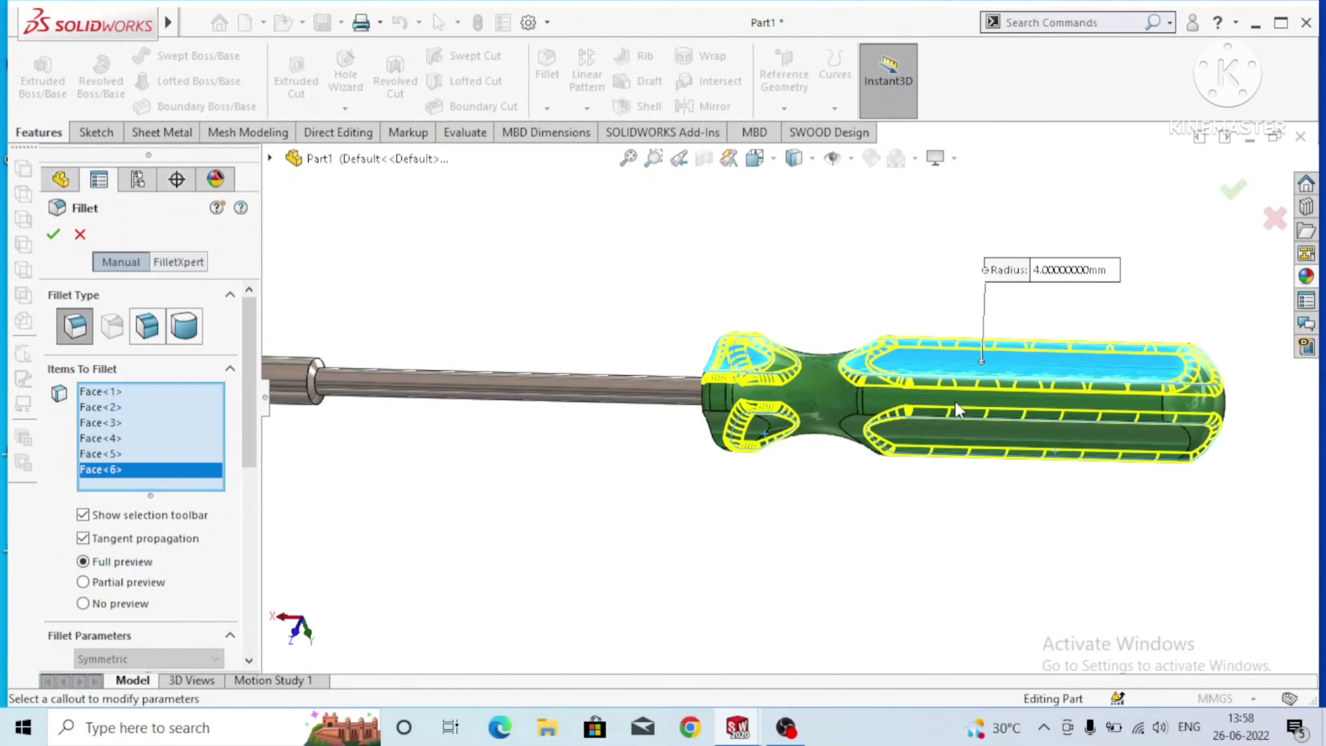
scroll(955, 401, "down", 3)
left_click(851, 457)
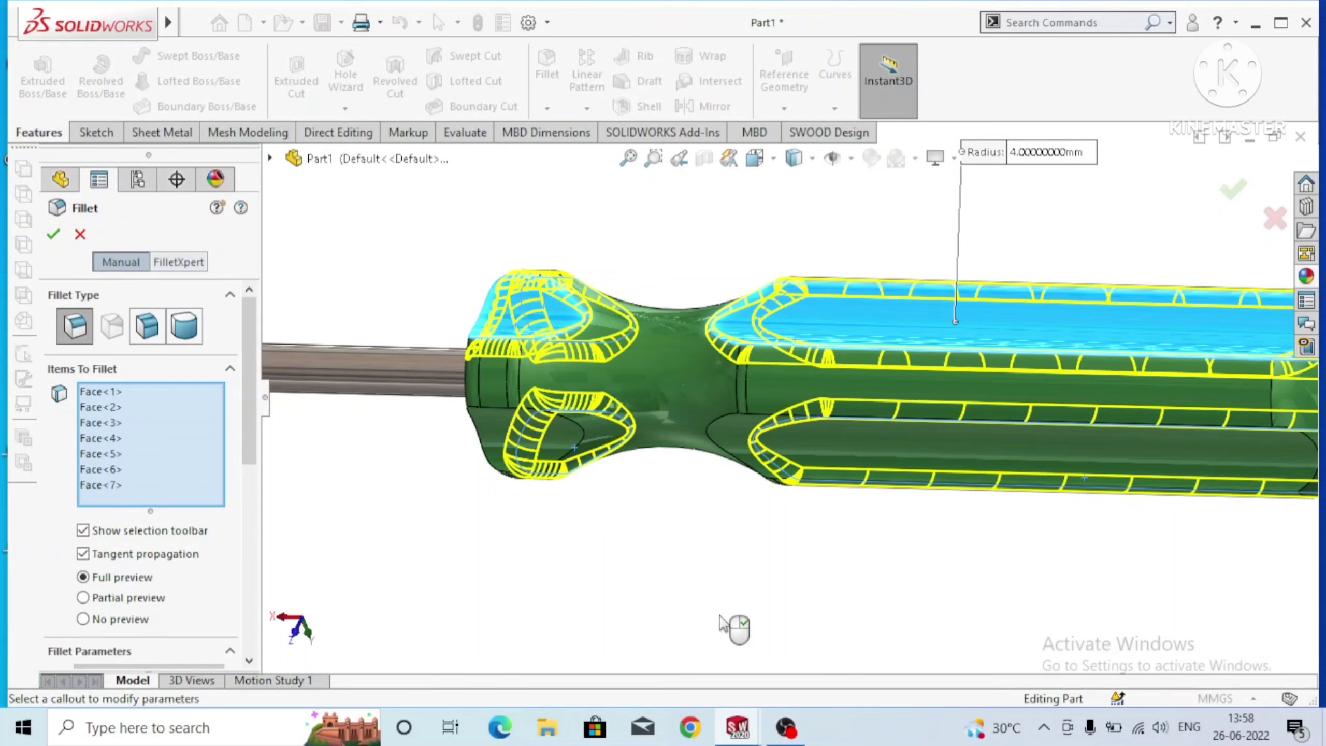
left_click(727, 439)
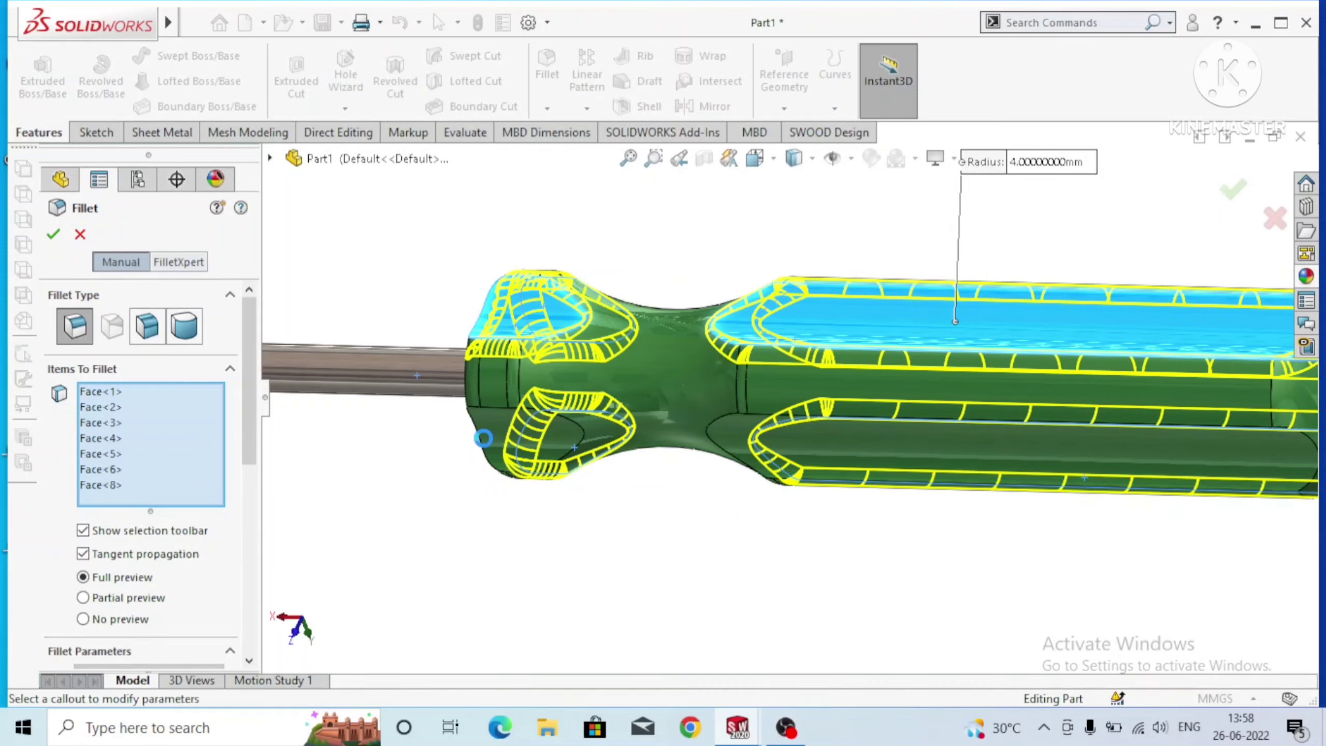
left_click(727, 438)
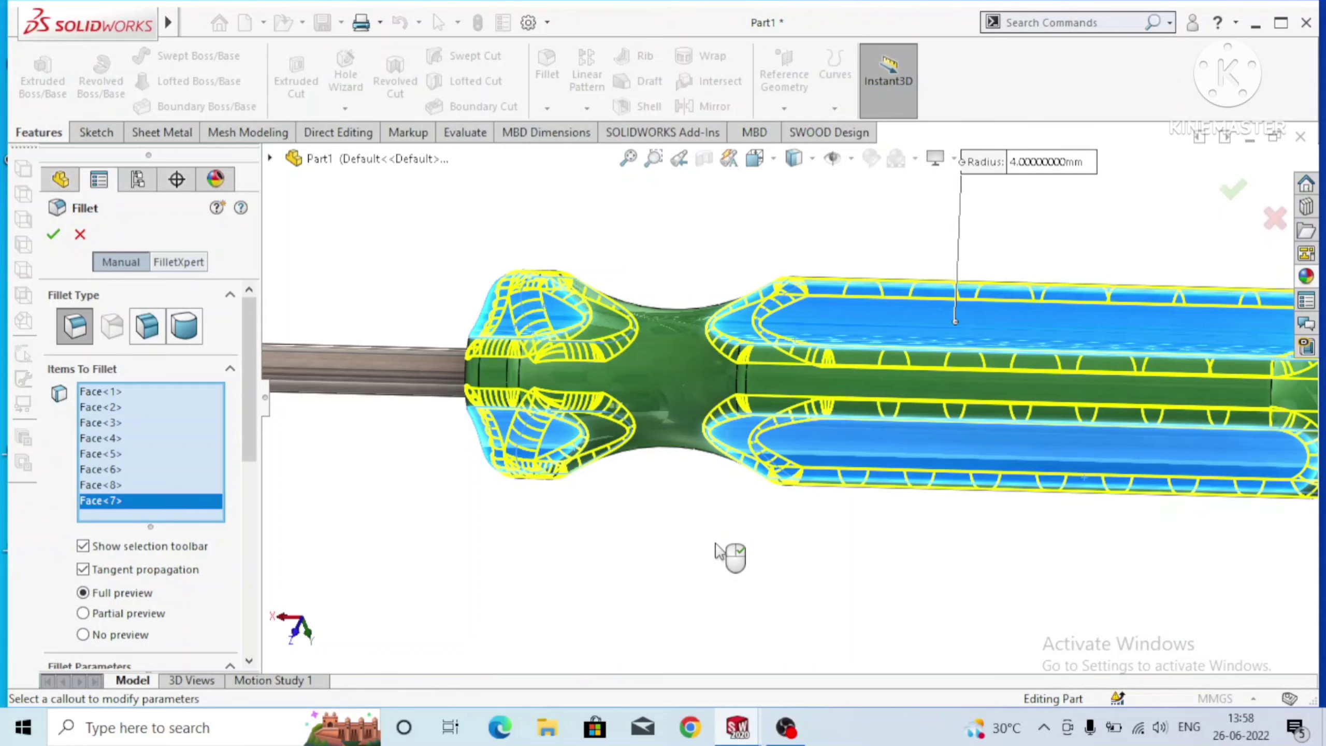
scroll(720, 551, "up", 2)
left_click(52, 234)
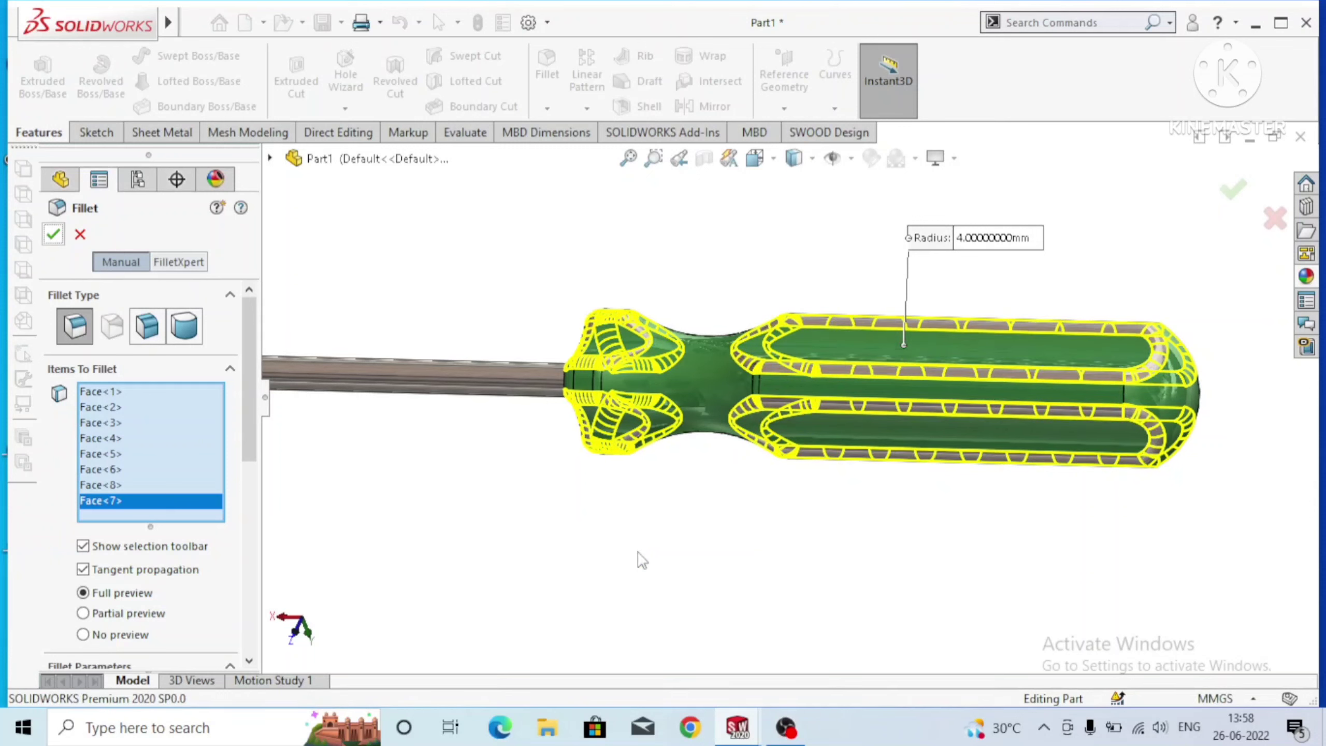
Finish creating Fillet2 and reposition the view of the handle.
key("Return")
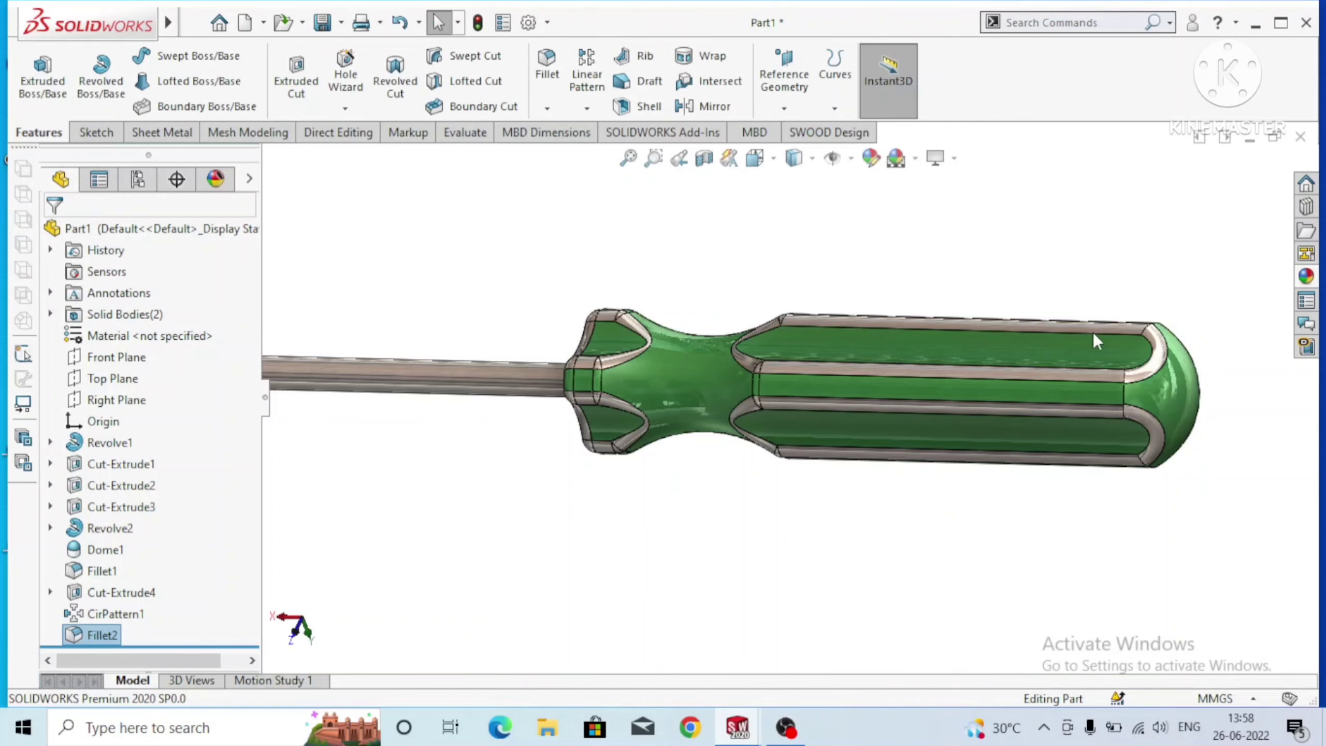
middle_click_drag(1093, 331, 888, 356, "ctrl")
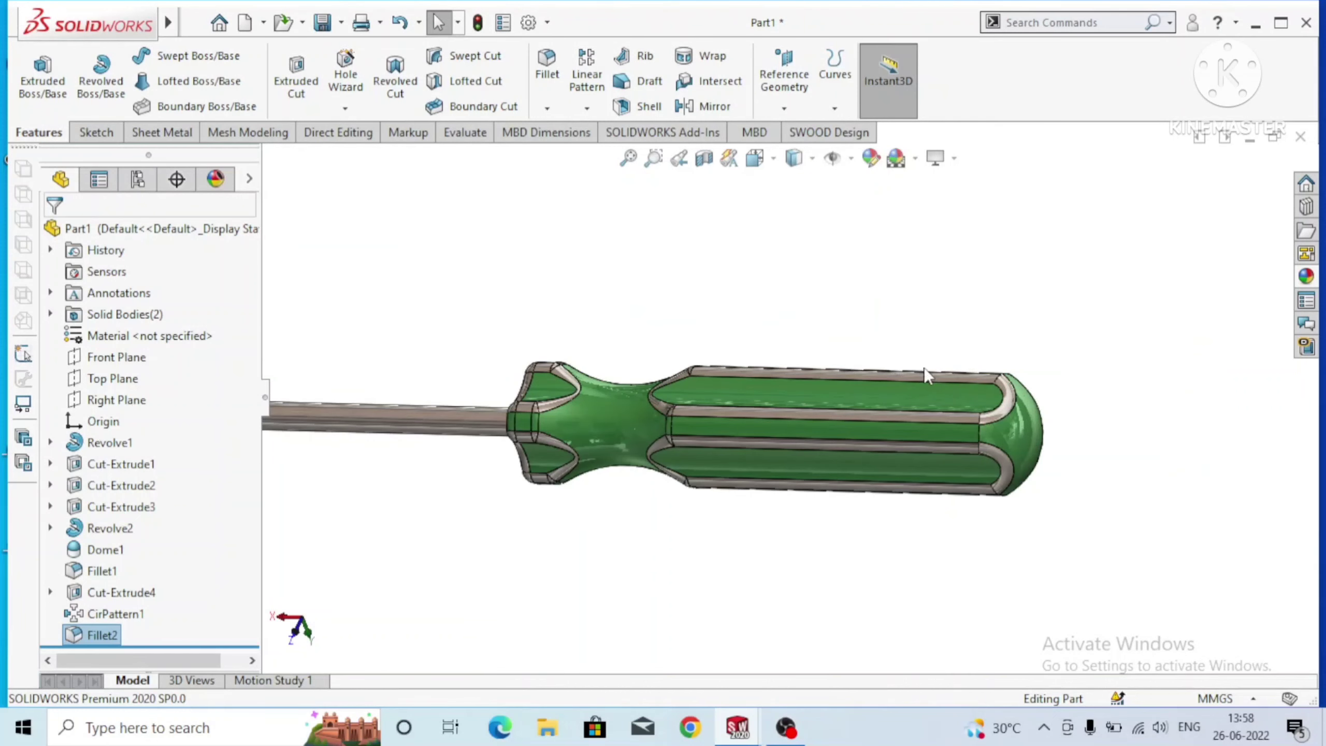
scroll(924, 366, "down", 1)
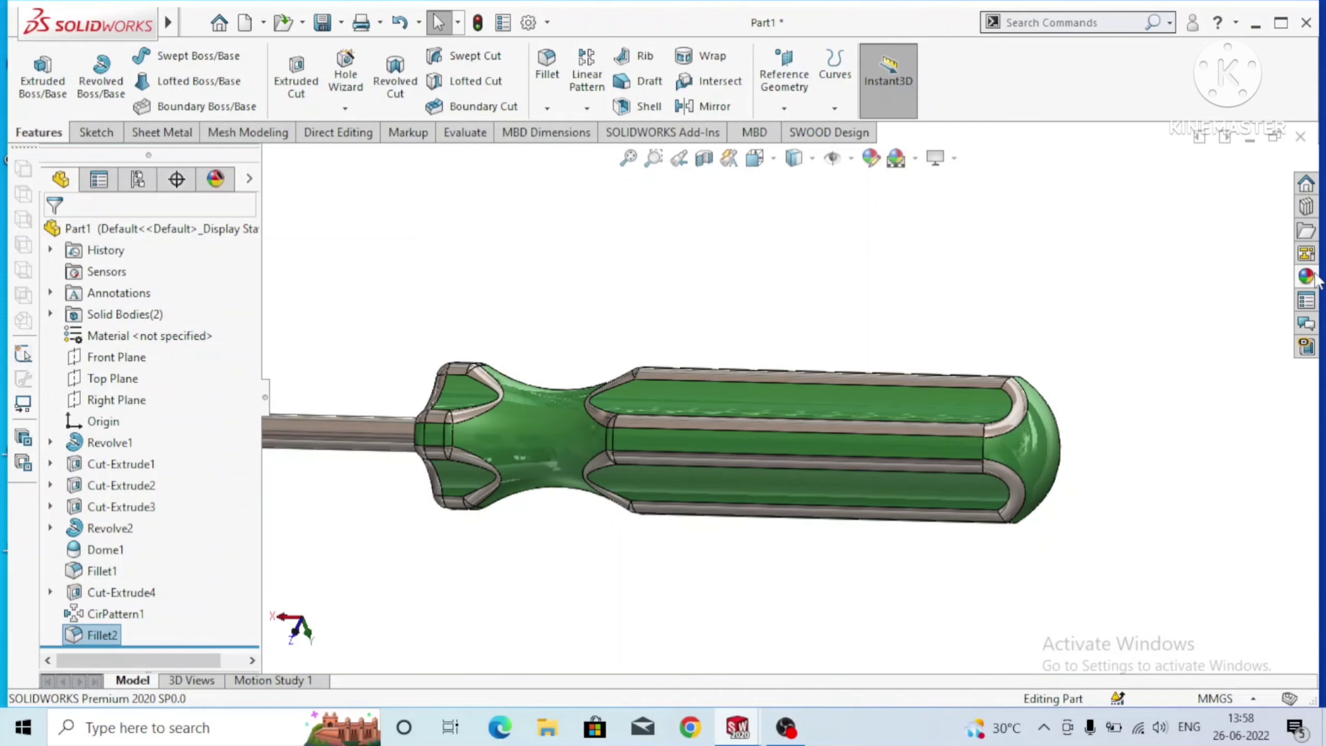
Apply black high-gloss plastic to the handle's groove faces and orbit to review it.
left_click(1311, 278)
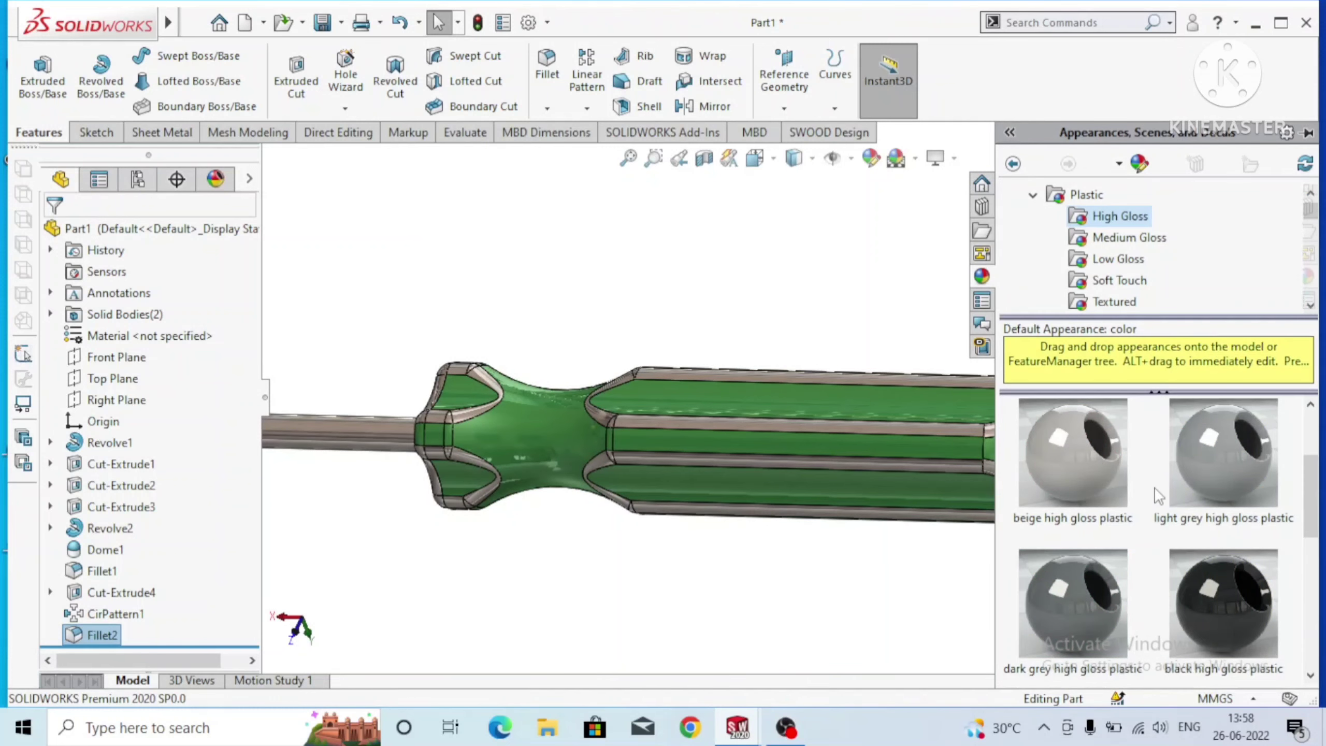
left_click_drag(1223, 601, 932, 419)
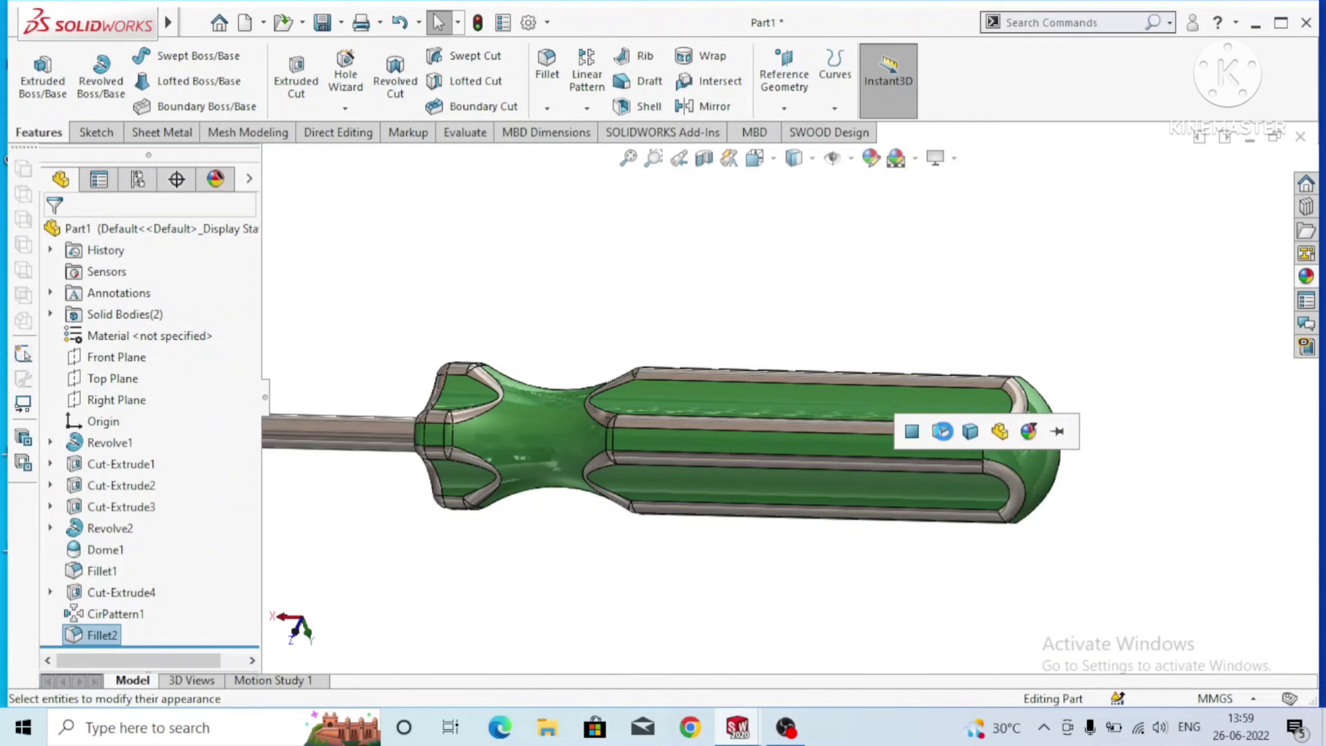
left_click(941, 431)
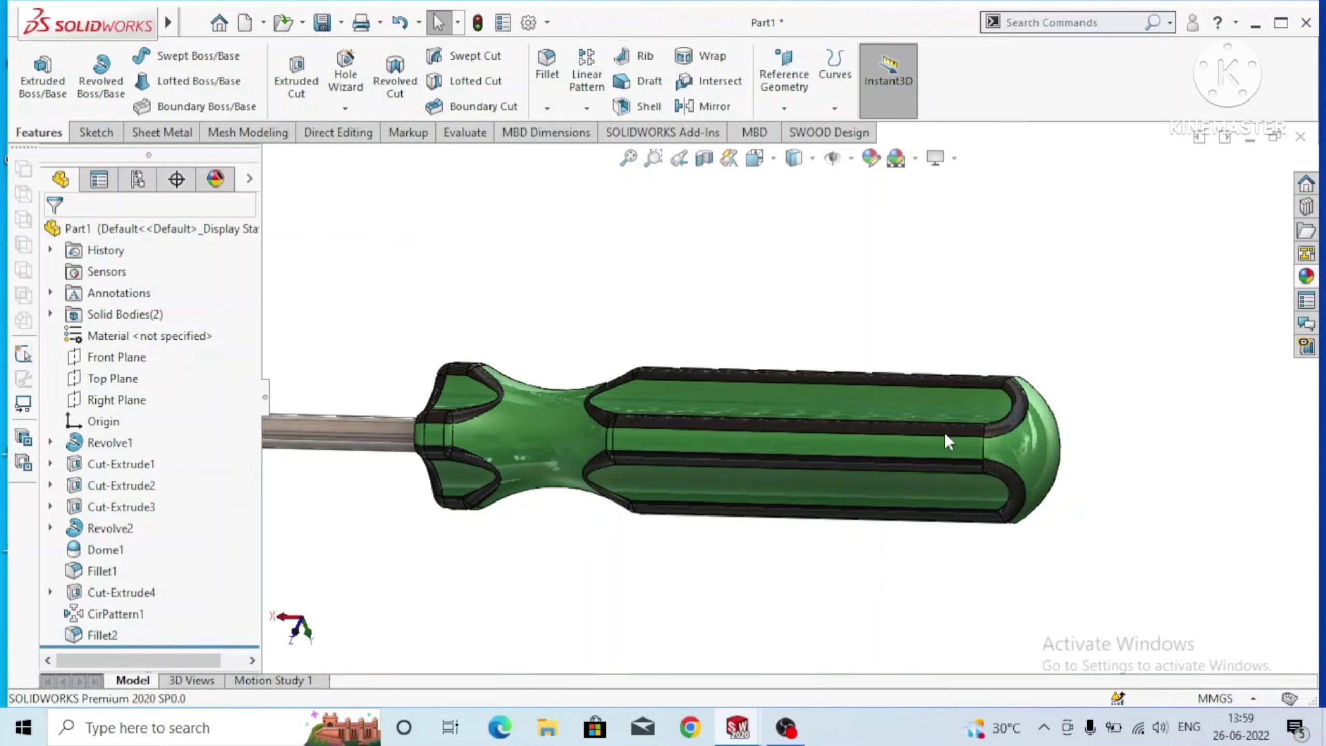
key("z")
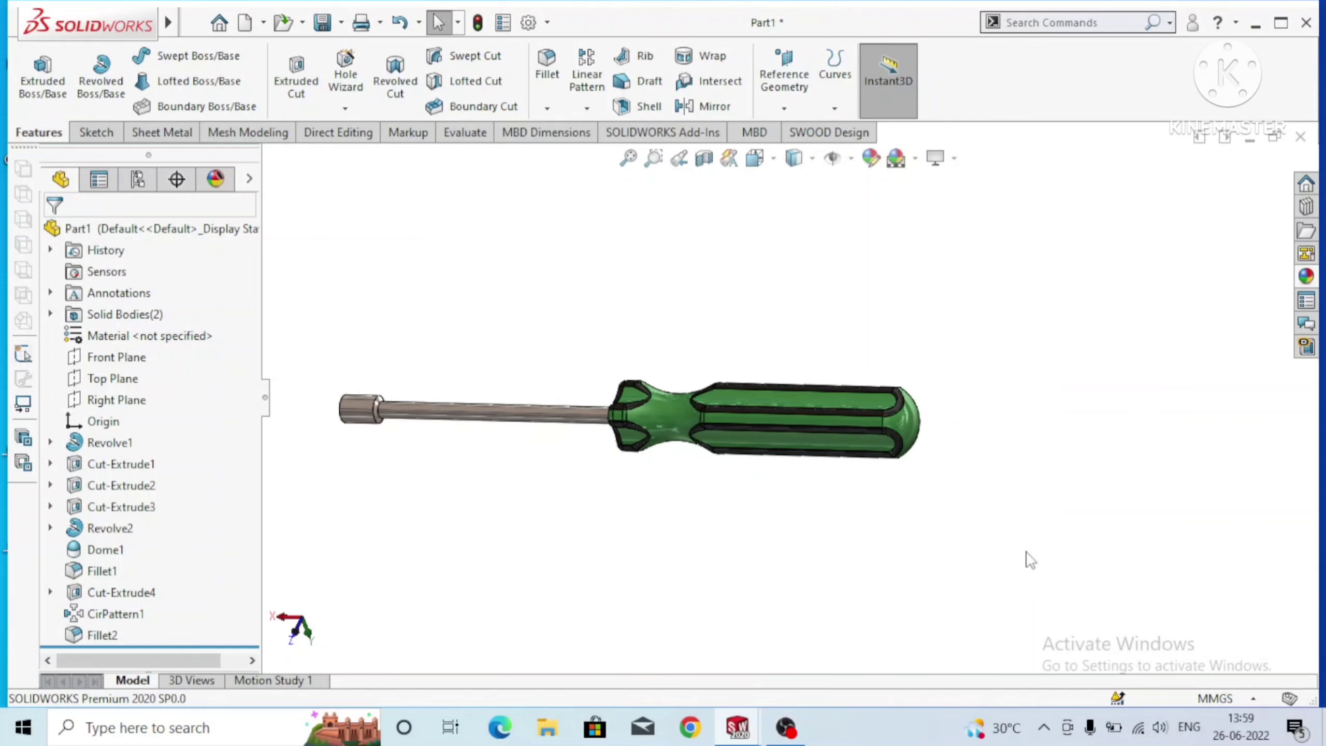
mouse_move(934, 529)
middle_mouse_down()
mouse_move(850, 423)
mouse_move(1036, 460)
middle_mouse_up()
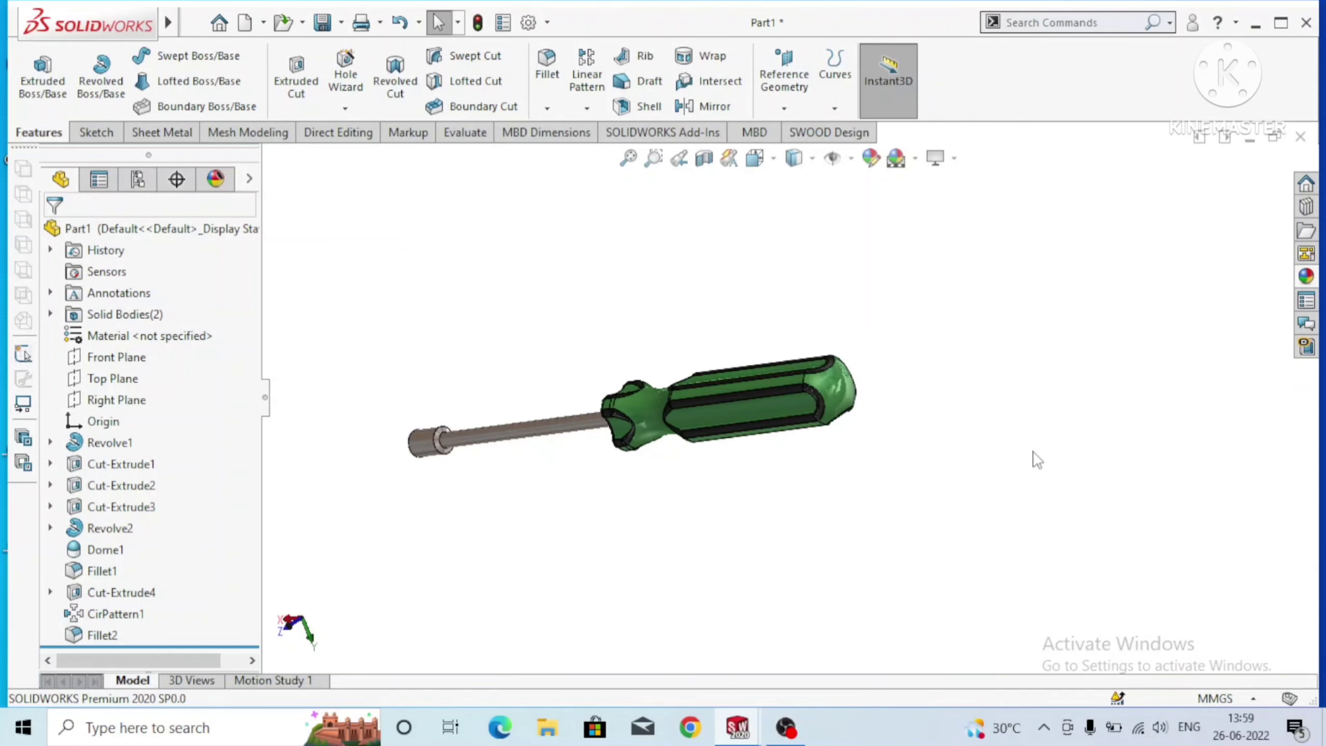
scroll(1037, 459, "down", 2)
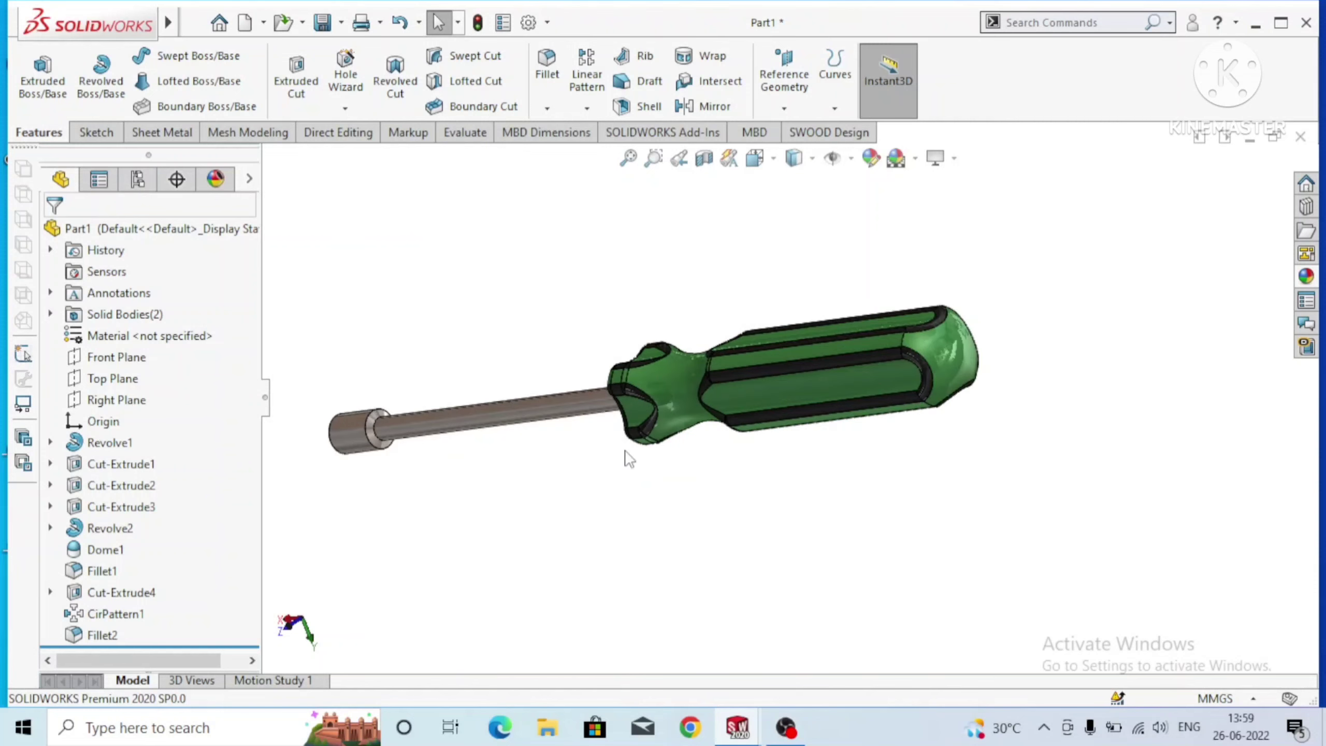
middle_click_drag(624, 459, 815, 404)
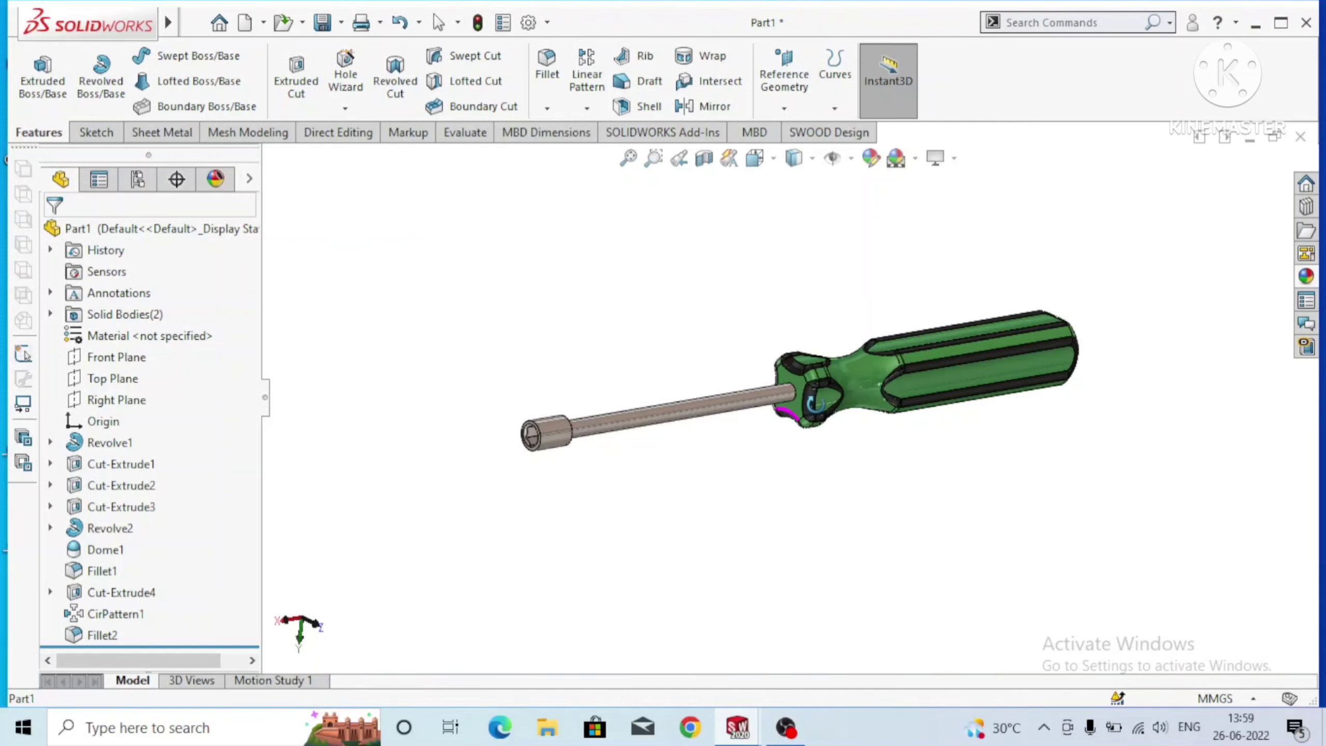
scroll(815, 403, "down", 3)
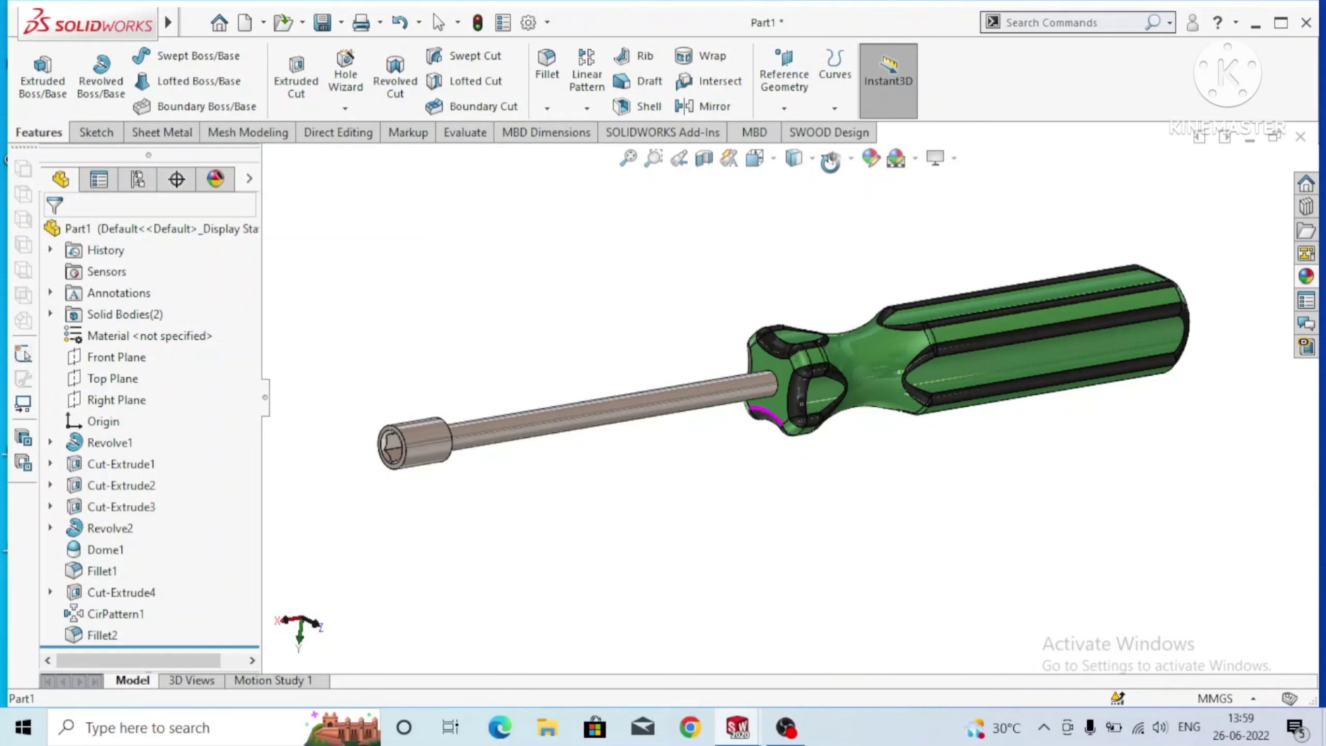
Preview plain Shaded, revert to Shaded With Edges, and zoom in on the shaft's socket tip.
left_click(812, 160)
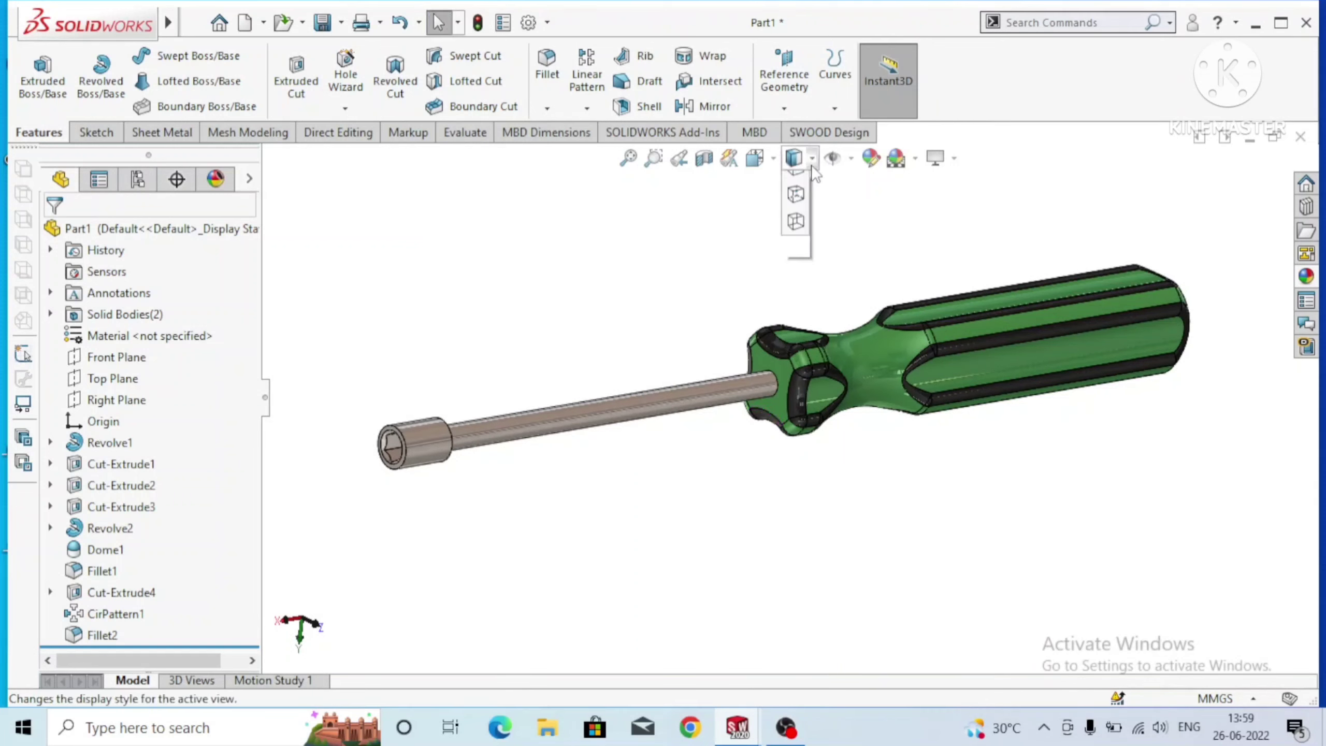
left_click(797, 211)
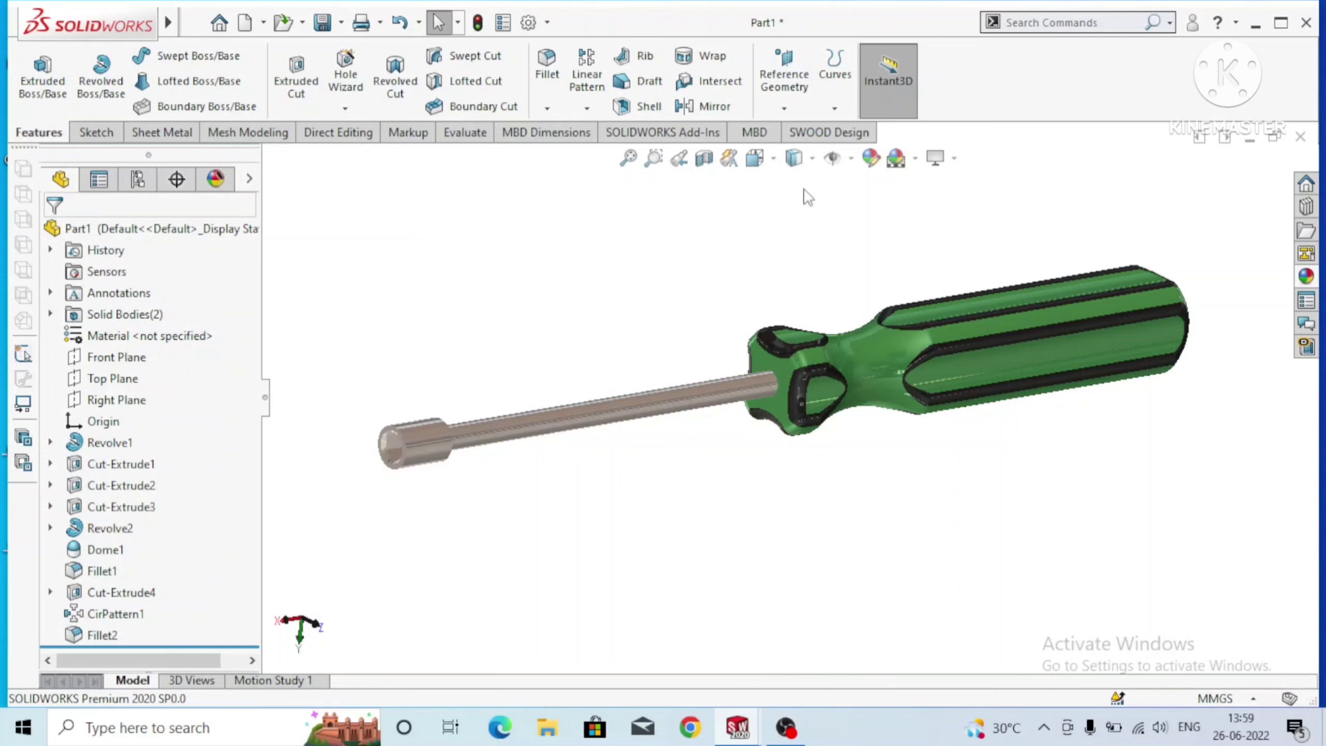
left_click(812, 160)
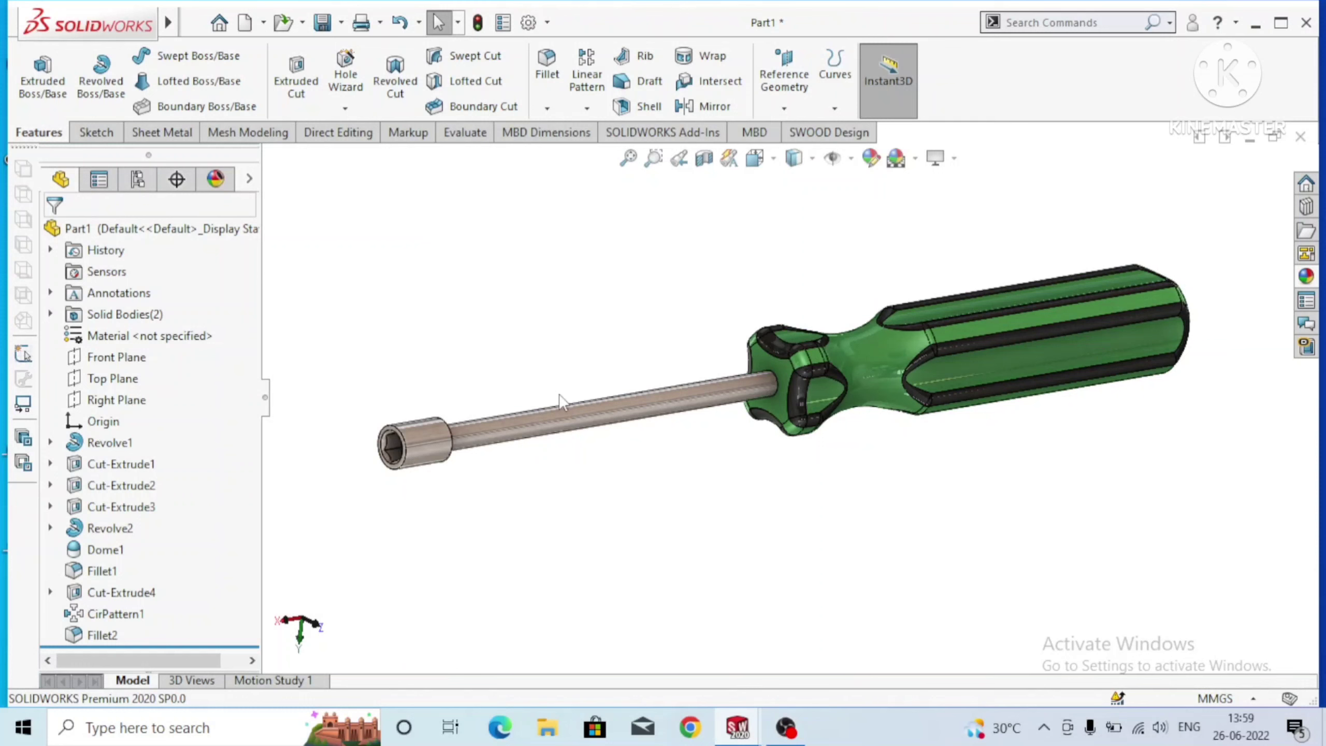
middle_click_drag(560, 400, 423, 346)
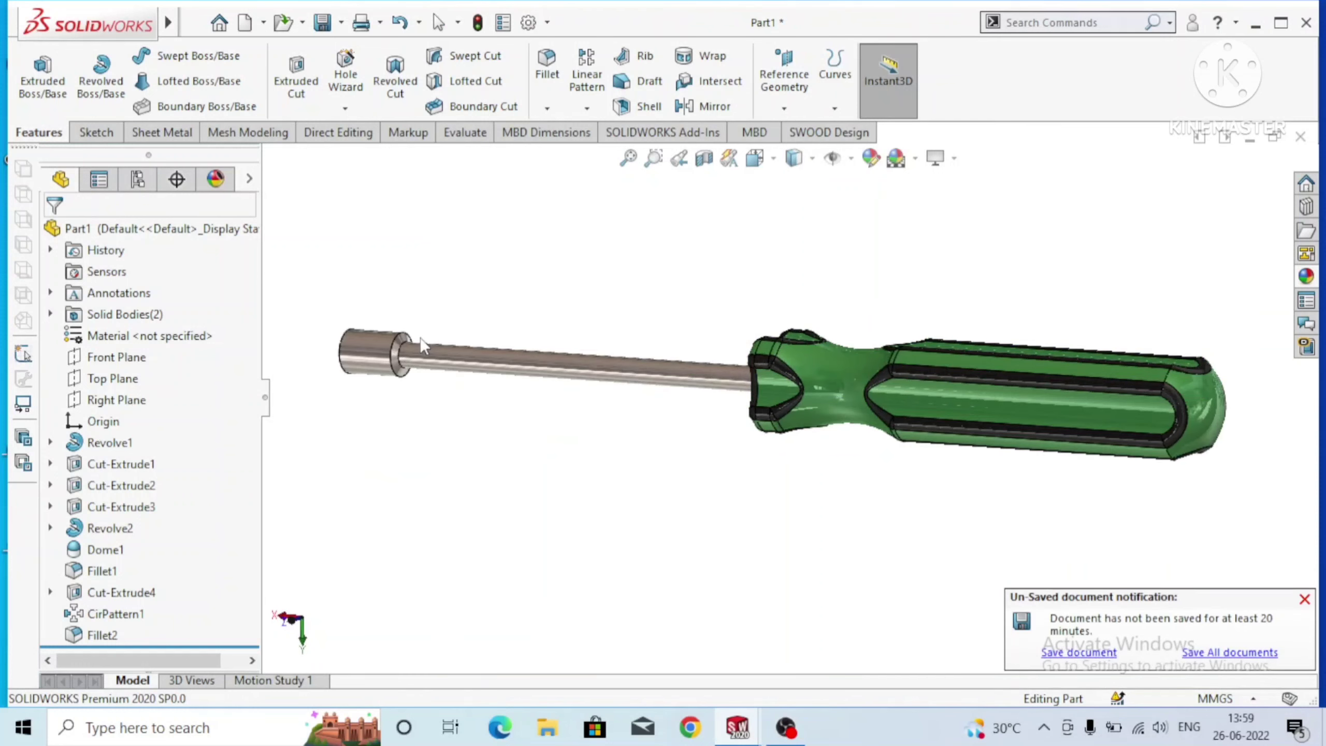
scroll(423, 346, "down", 3)
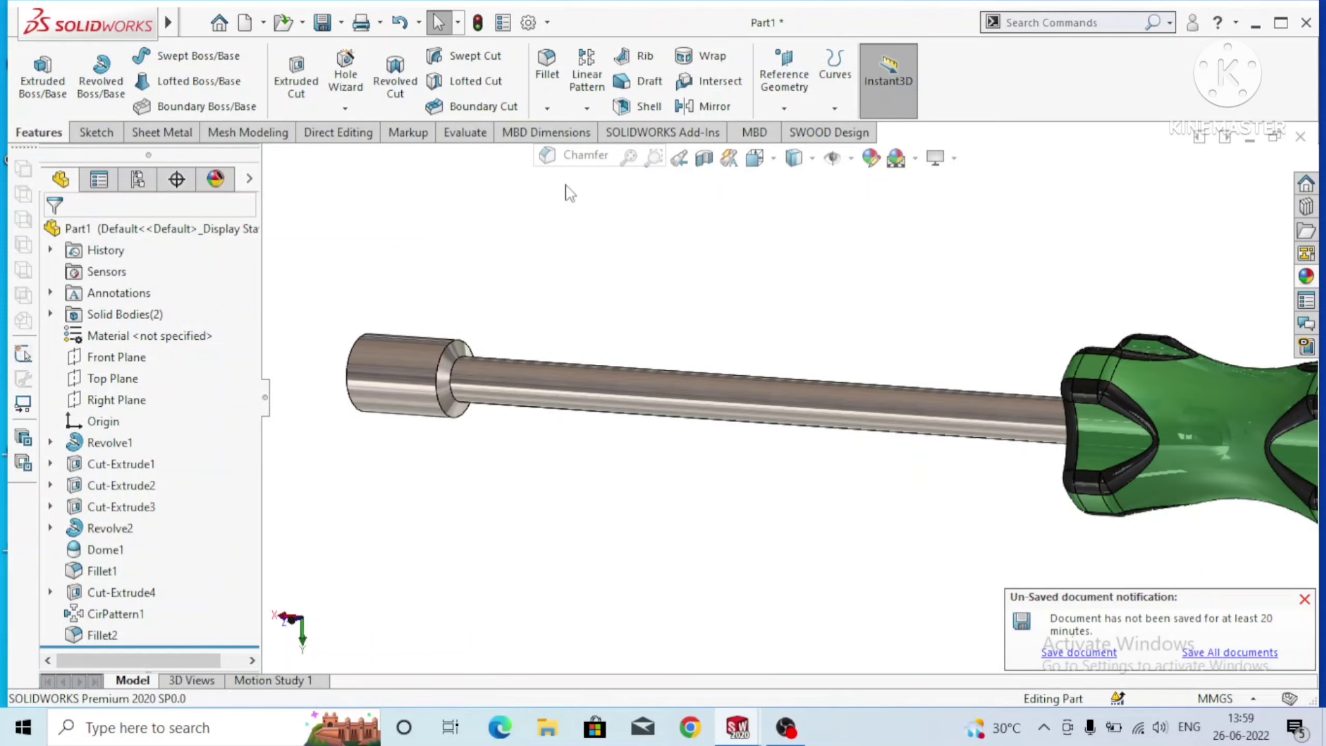
Add Chamfer1: 0.5 mm at 45° on the shaft edges beside the socket tip.
left_click(461, 359)
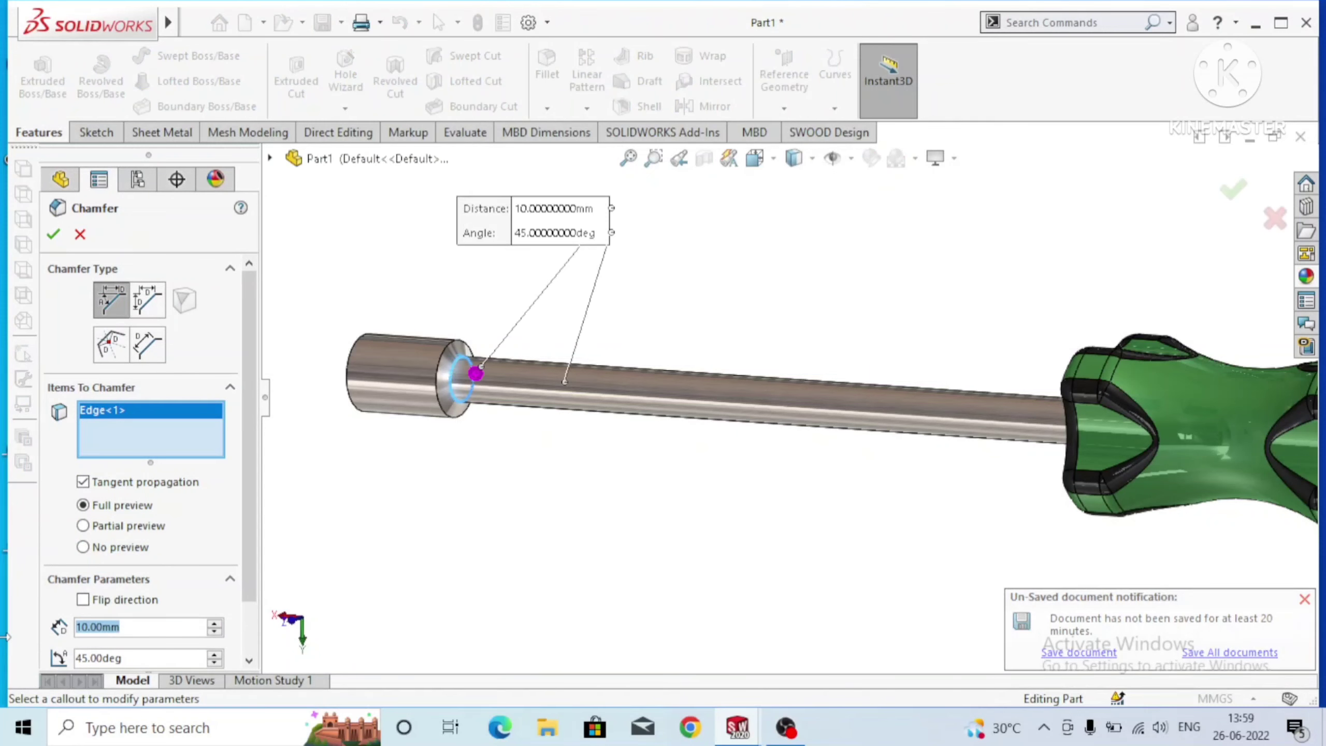
type("0.5")
key("Return")
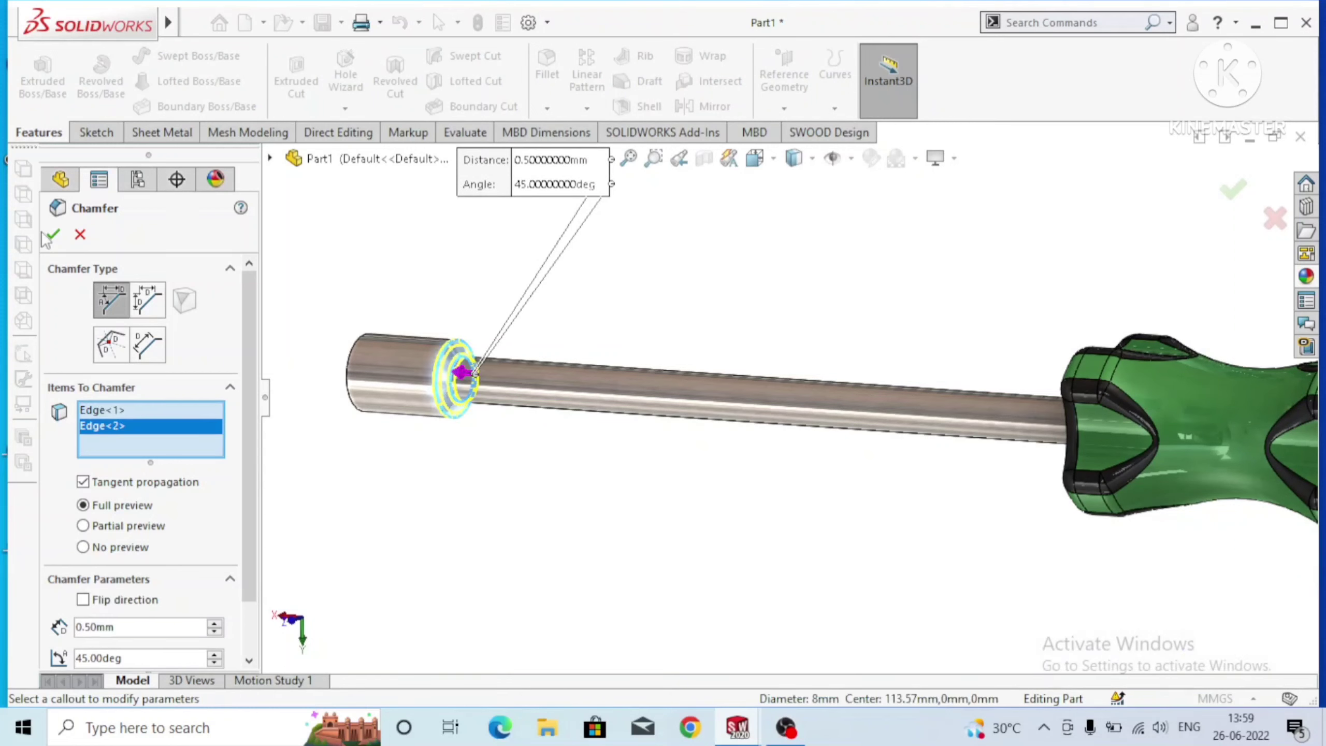
left_click(50, 236)
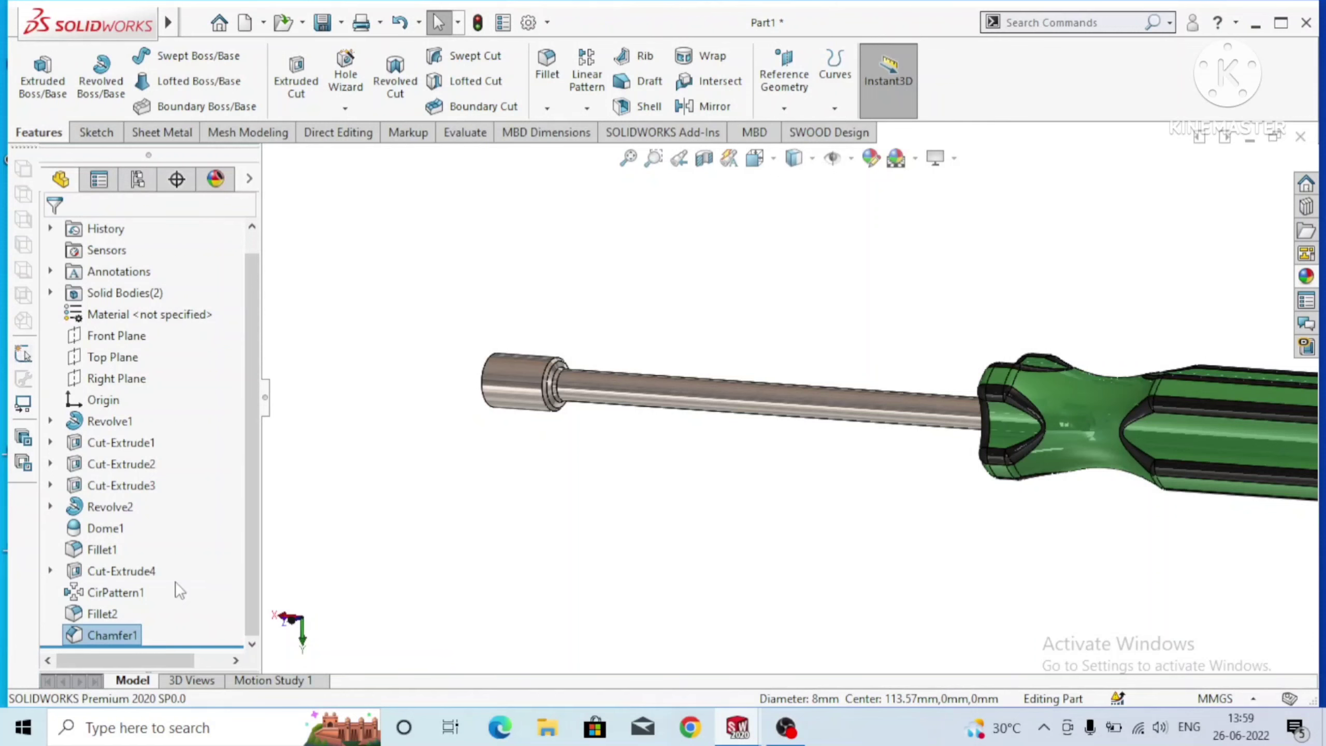
Inspect the hex socket end, fit the whole screwdriver in view, and show Motion Study 1.
mouse_move(574, 522)
middle_mouse_down()
mouse_move(801, 487)
mouse_move(858, 550)
mouse_move(663, 478)
middle_mouse_up()
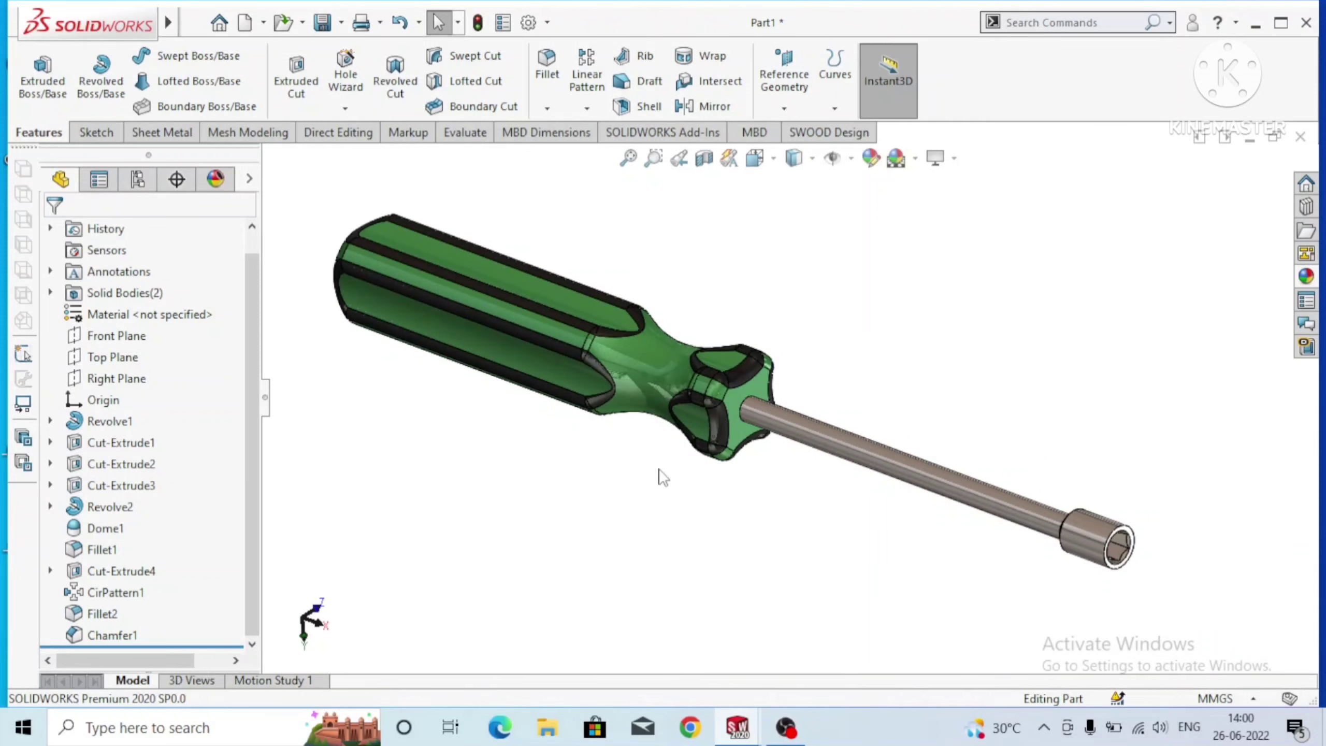
scroll(1201, 554, "down", 5)
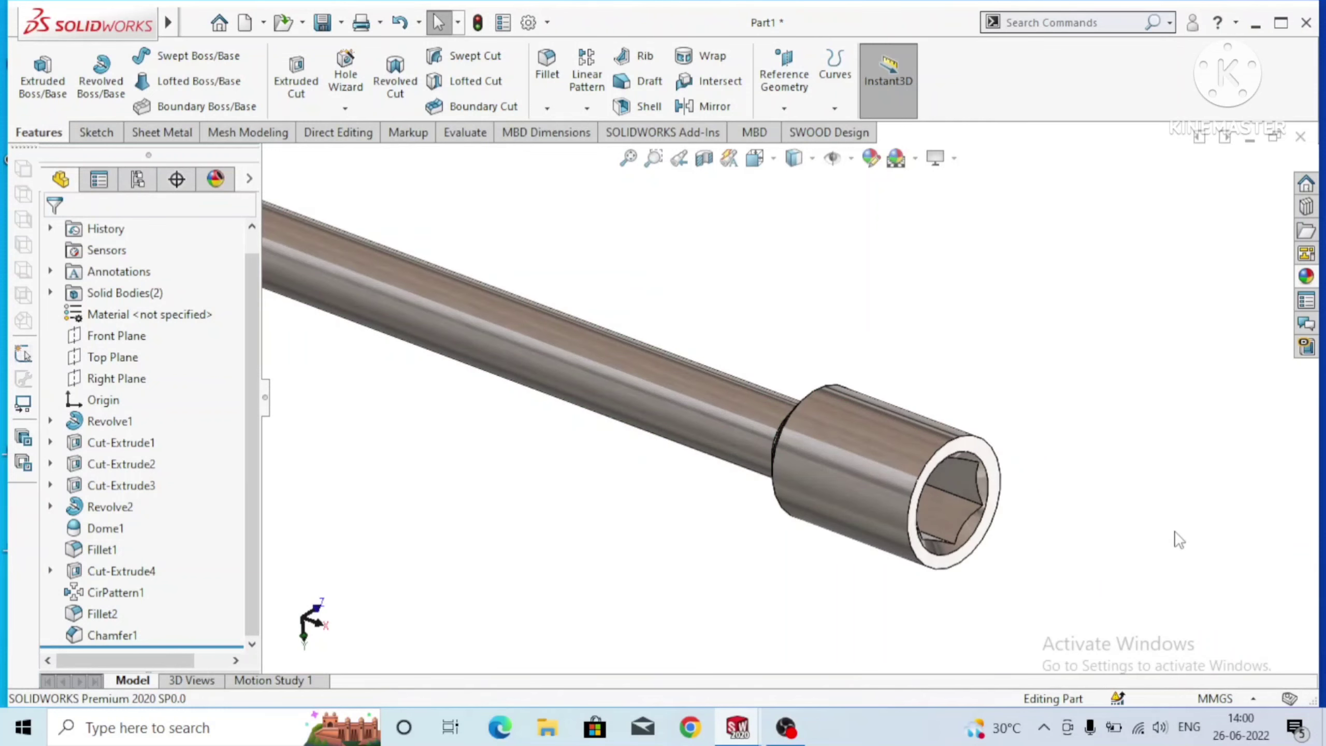
mouse_move(1178, 539)
middle_mouse_down()
mouse_move(848, 471)
mouse_move(982, 515)
middle_mouse_up()
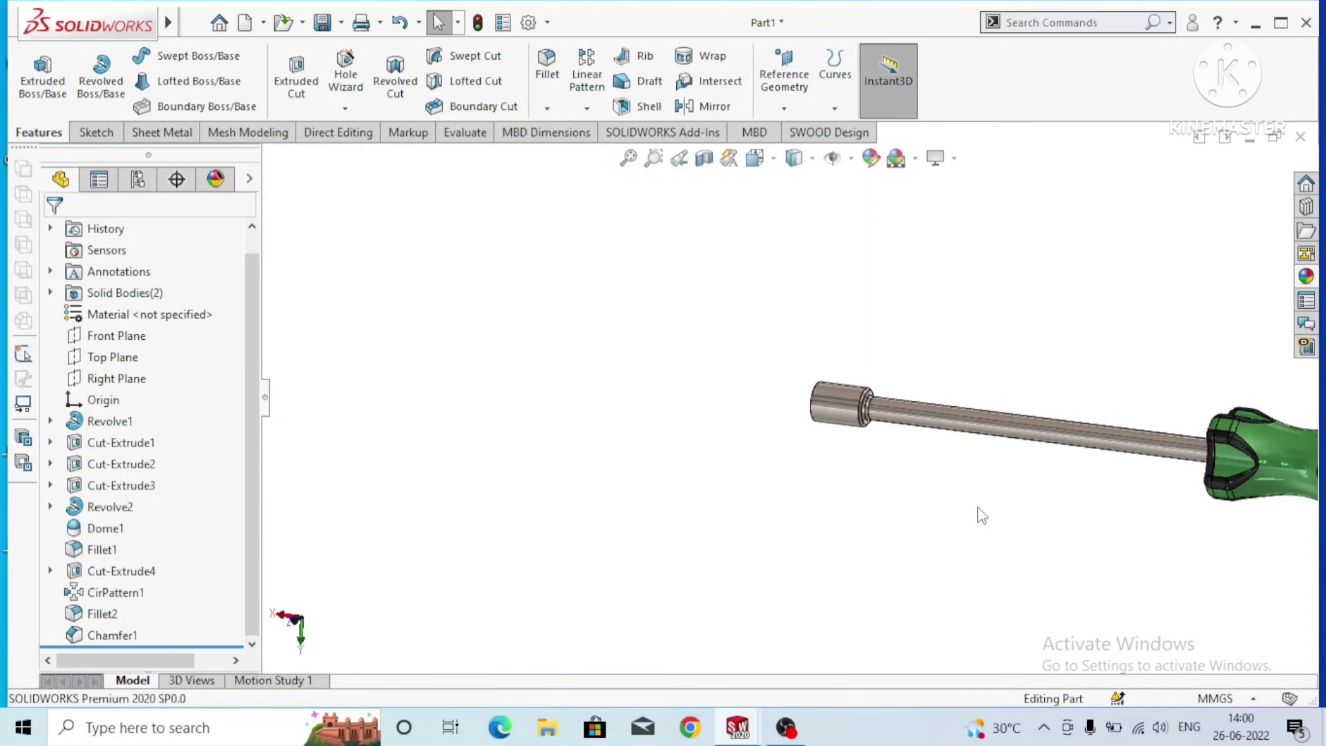
key("f")
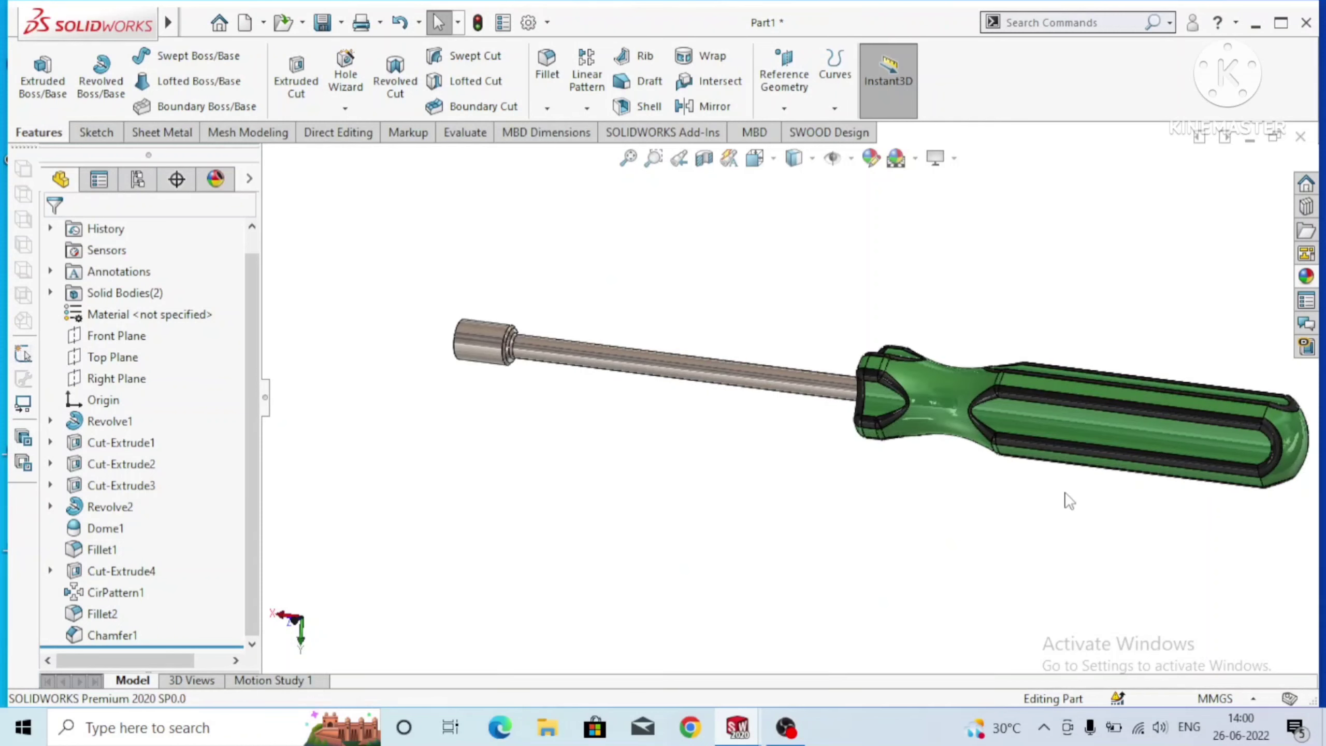
left_click(252, 680)
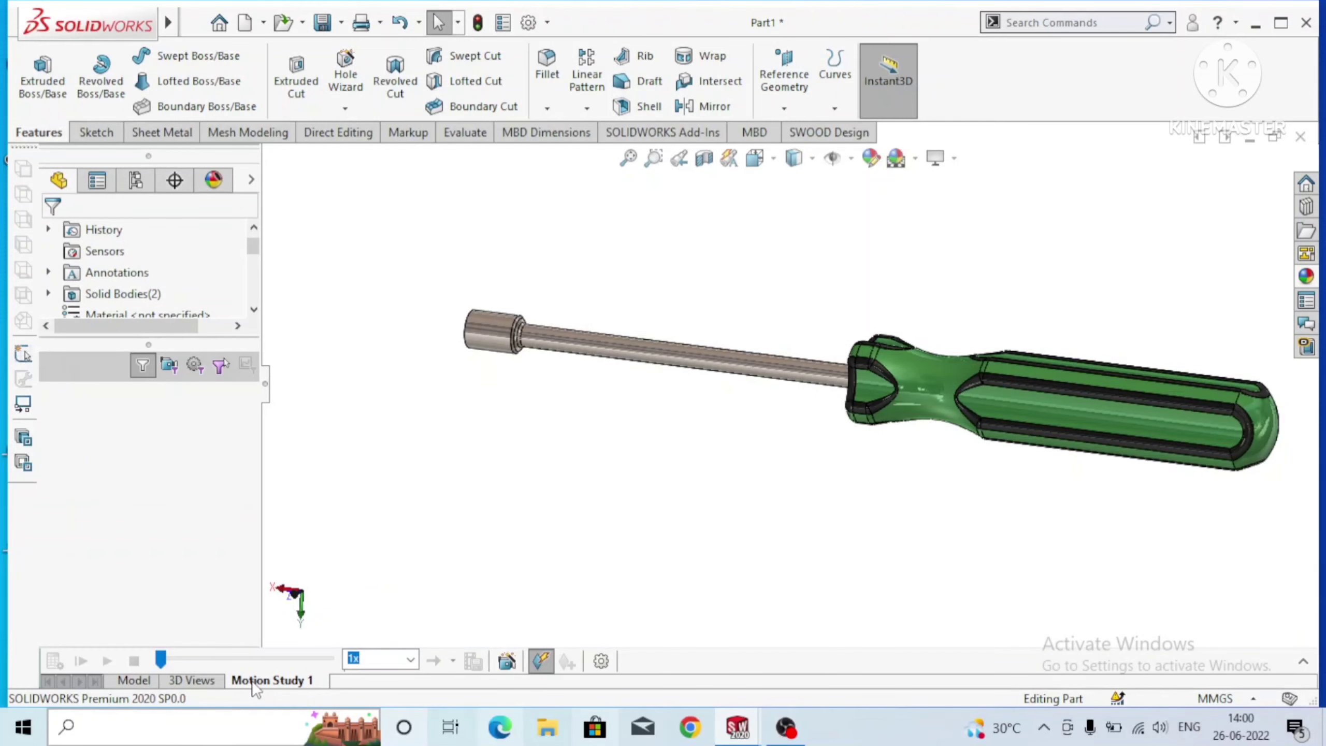
Build a 10-second Animation Wizard rotation starting at 0 s, then orbit the screwdriver.
left_click(508, 664)
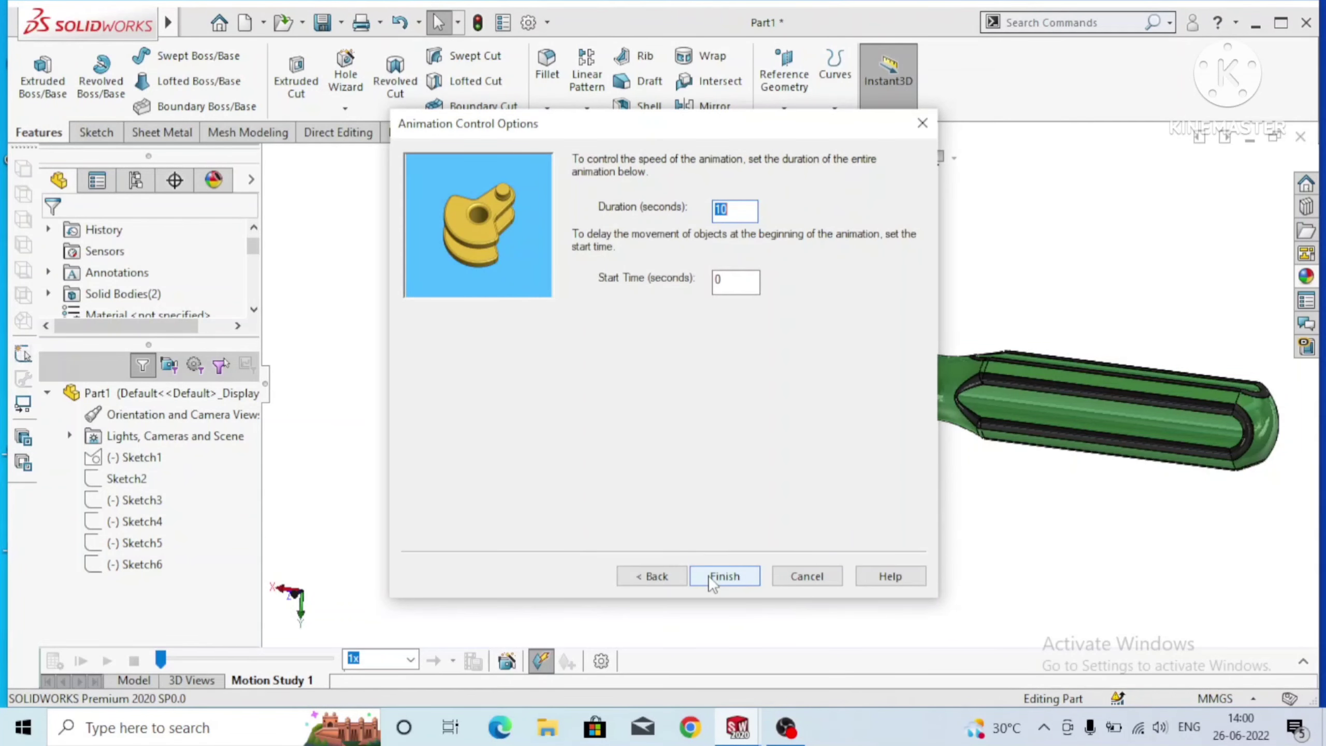
left_click(709, 575)
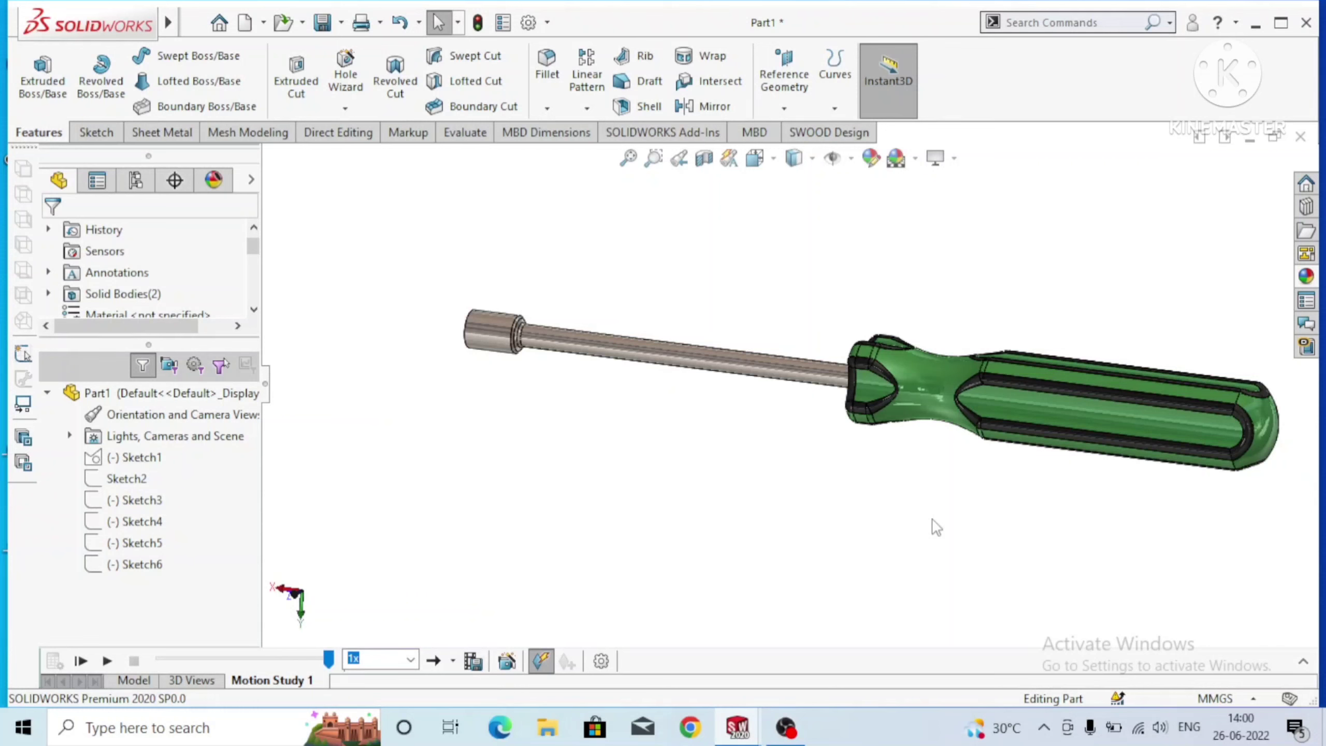
mouse_move(934, 526)
middle_mouse_down()
mouse_move(799, 456)
mouse_move(790, 465)
middle_mouse_up()
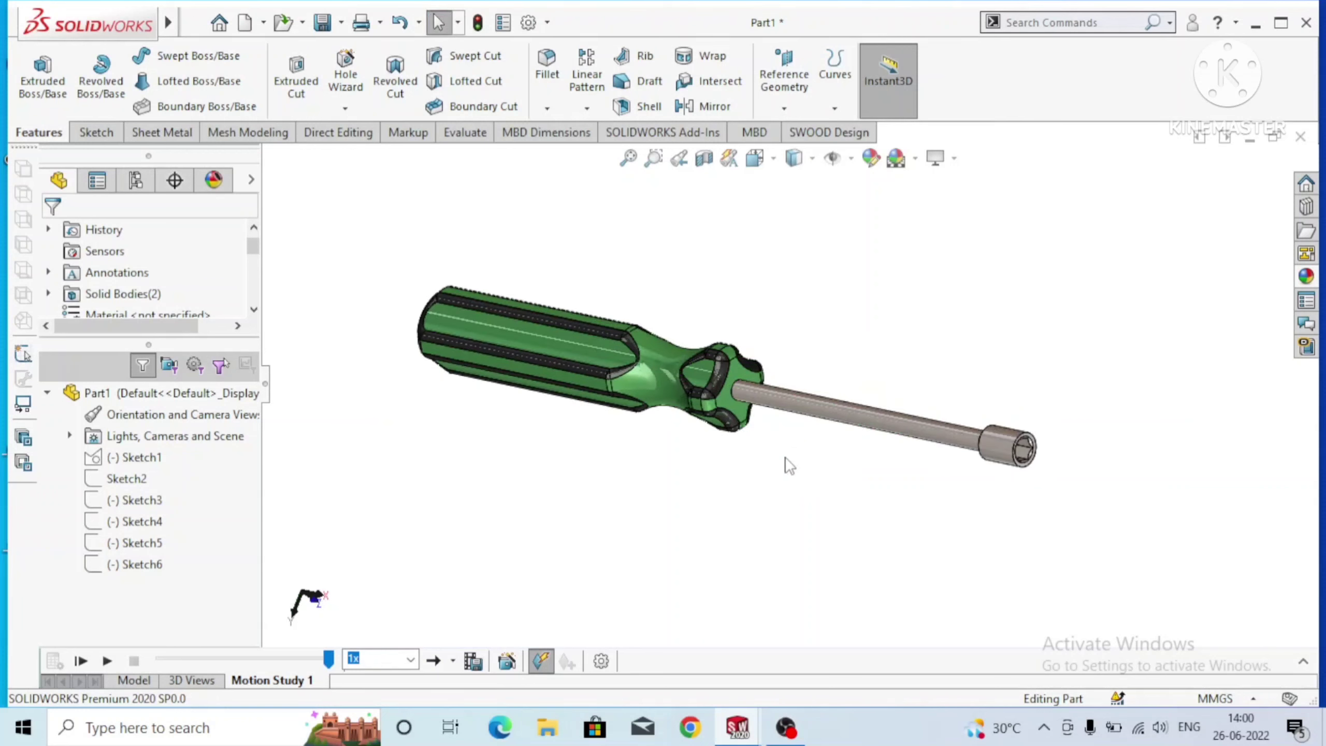